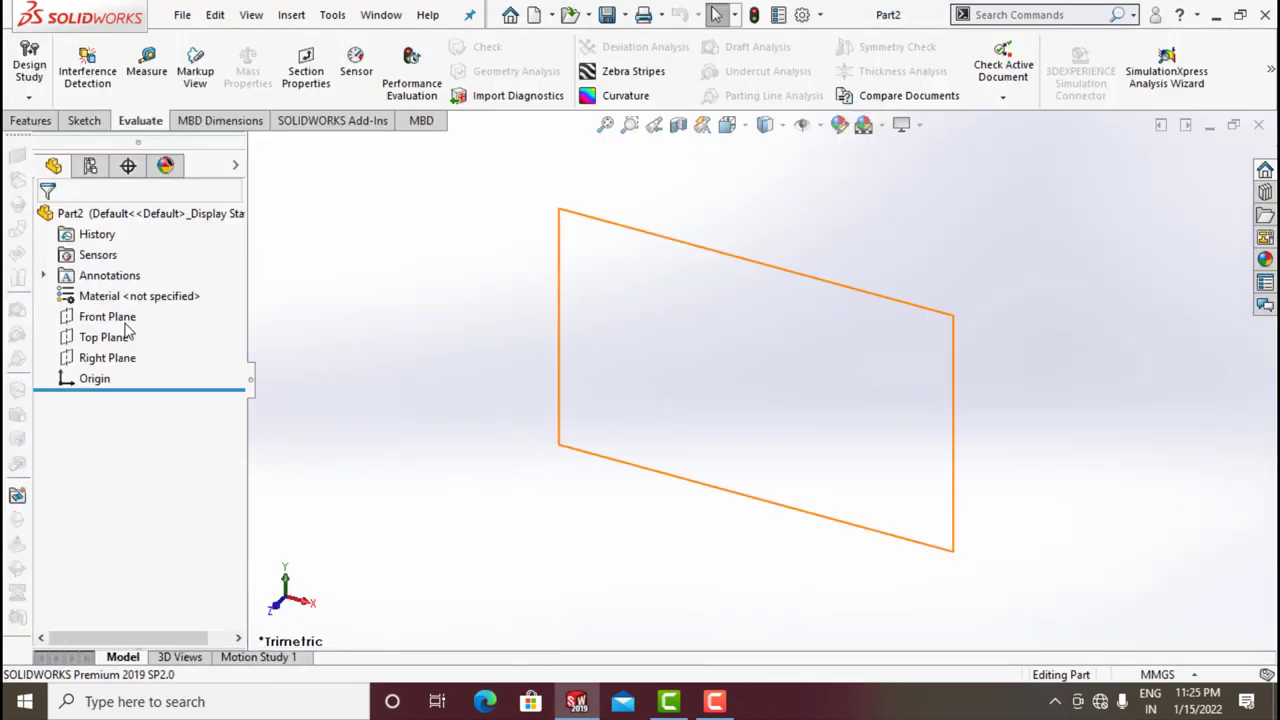
- Sketch a construction rectangle on the Front Plane, extending up and left from the origin, about 32 mm wide and 81 mm tall
click(110, 317)
click(160, 292)
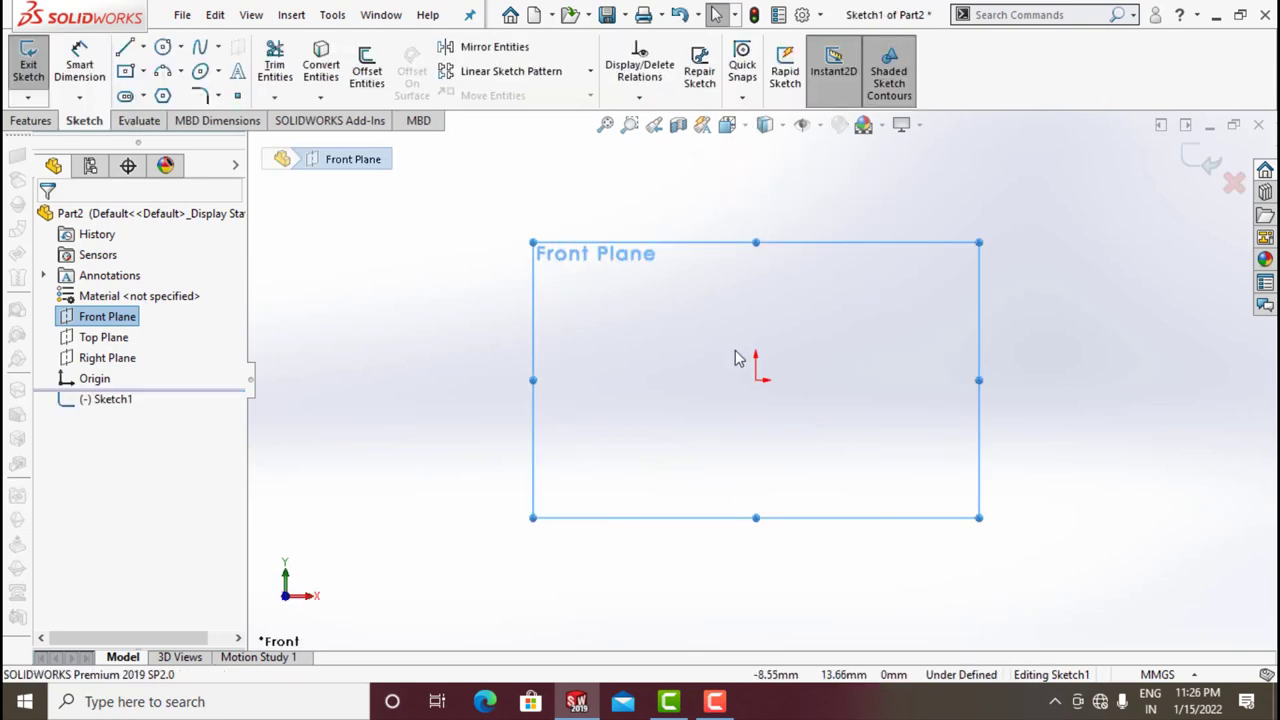
click(127, 50)
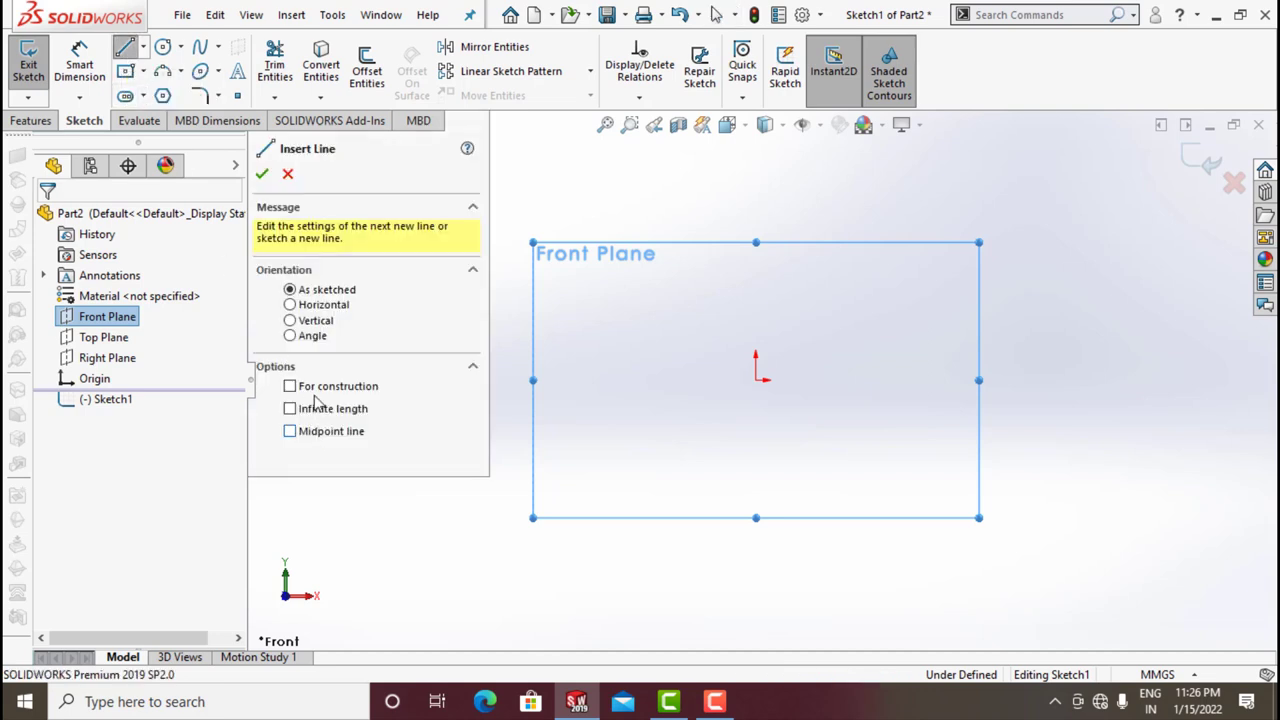
click(757, 380)
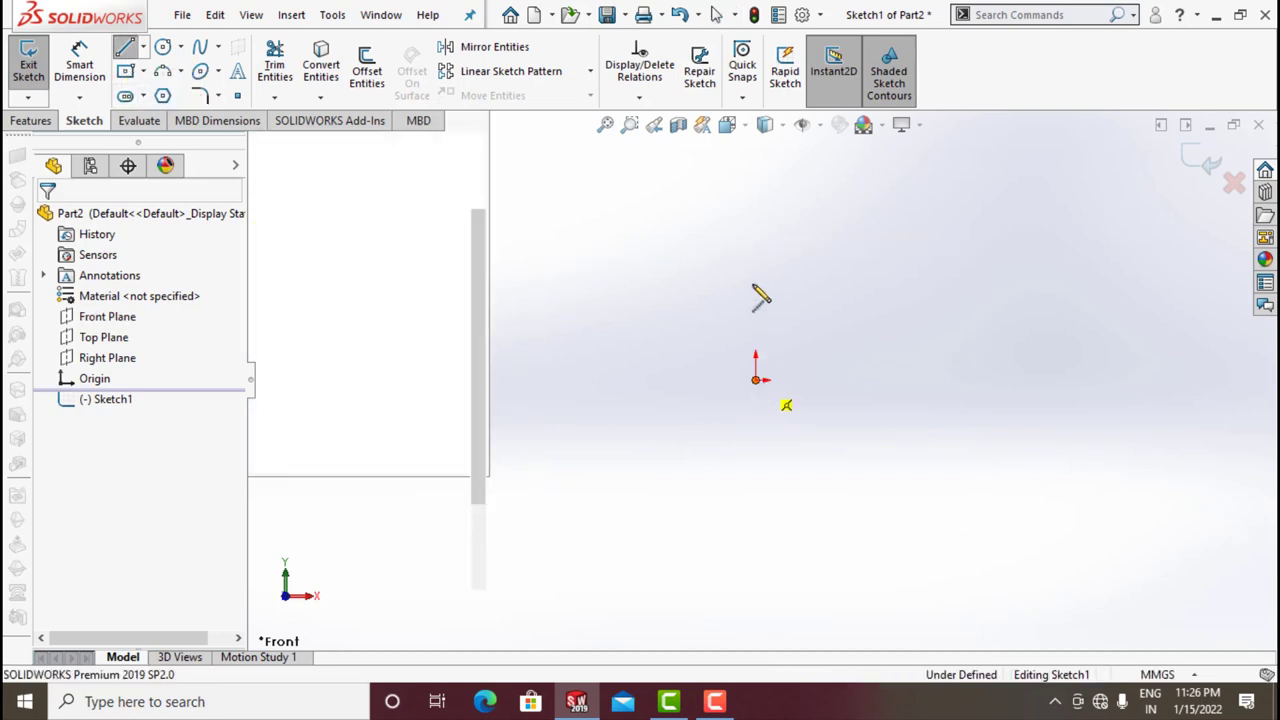
click(755, 170)
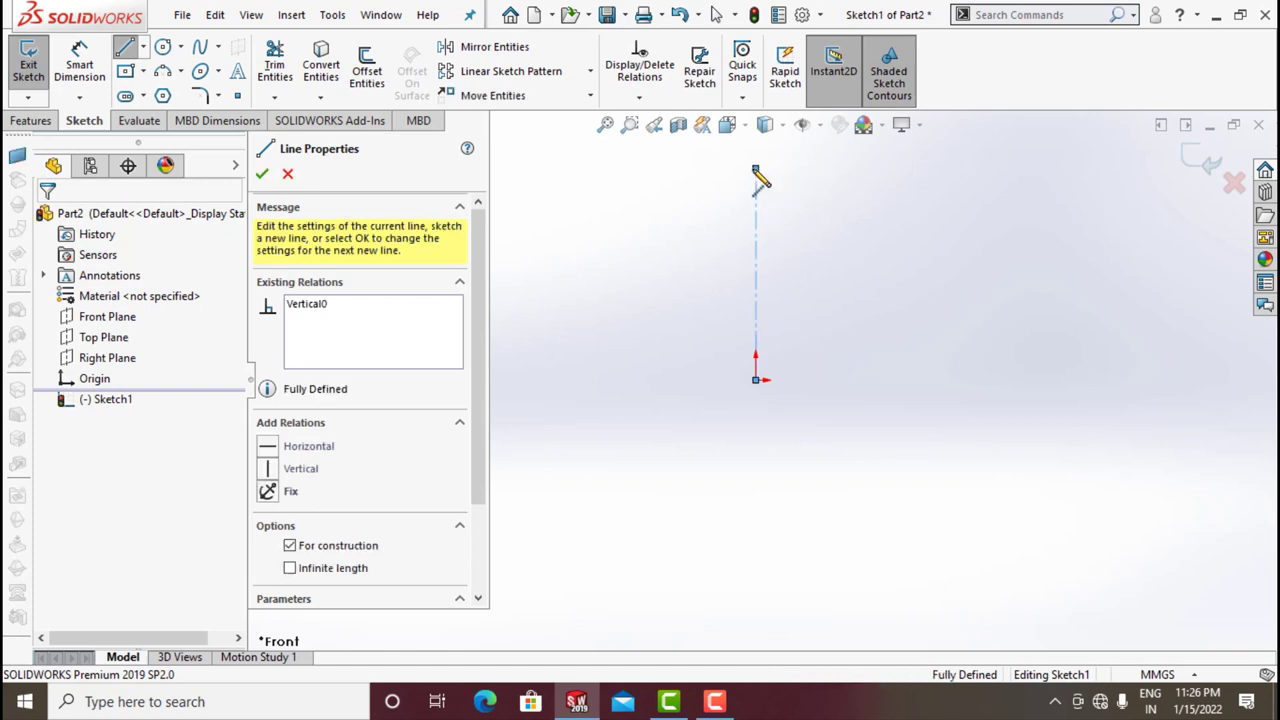
click(677, 168)
click(677, 380)
click(756, 380)
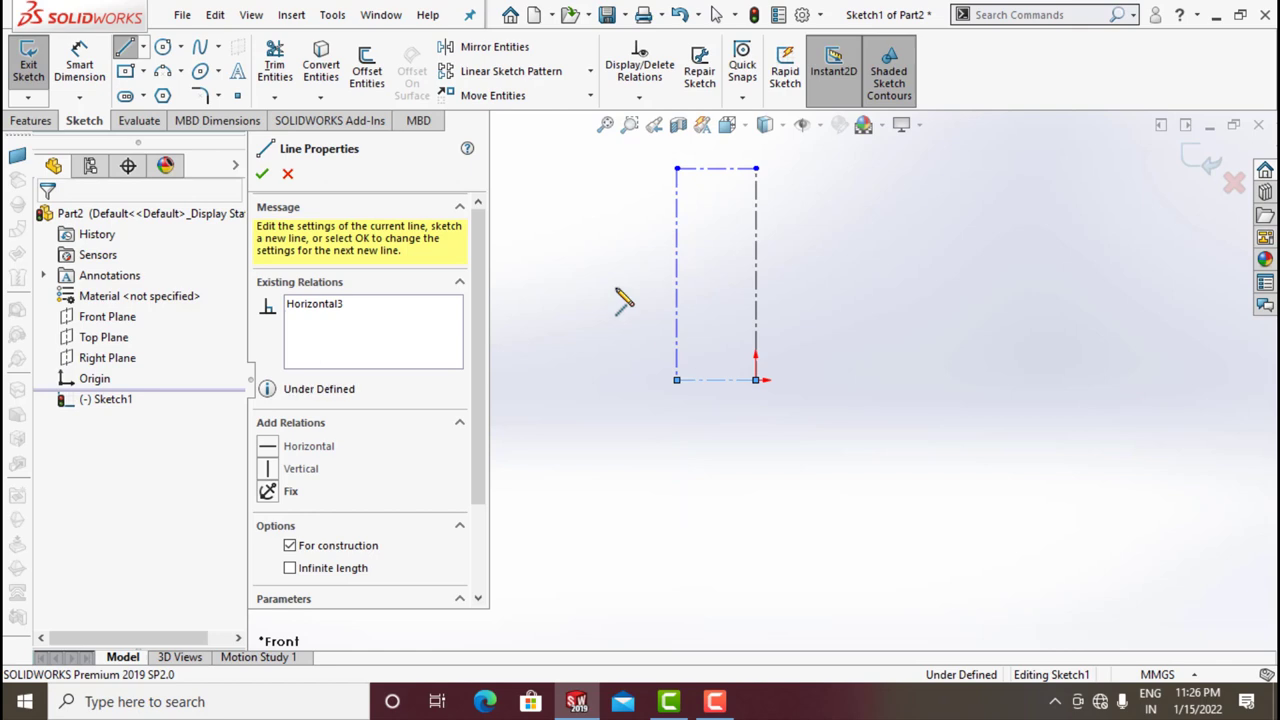
- Dimension the bottom line of the construction rectangle to 30.5 mm
click(80, 62)
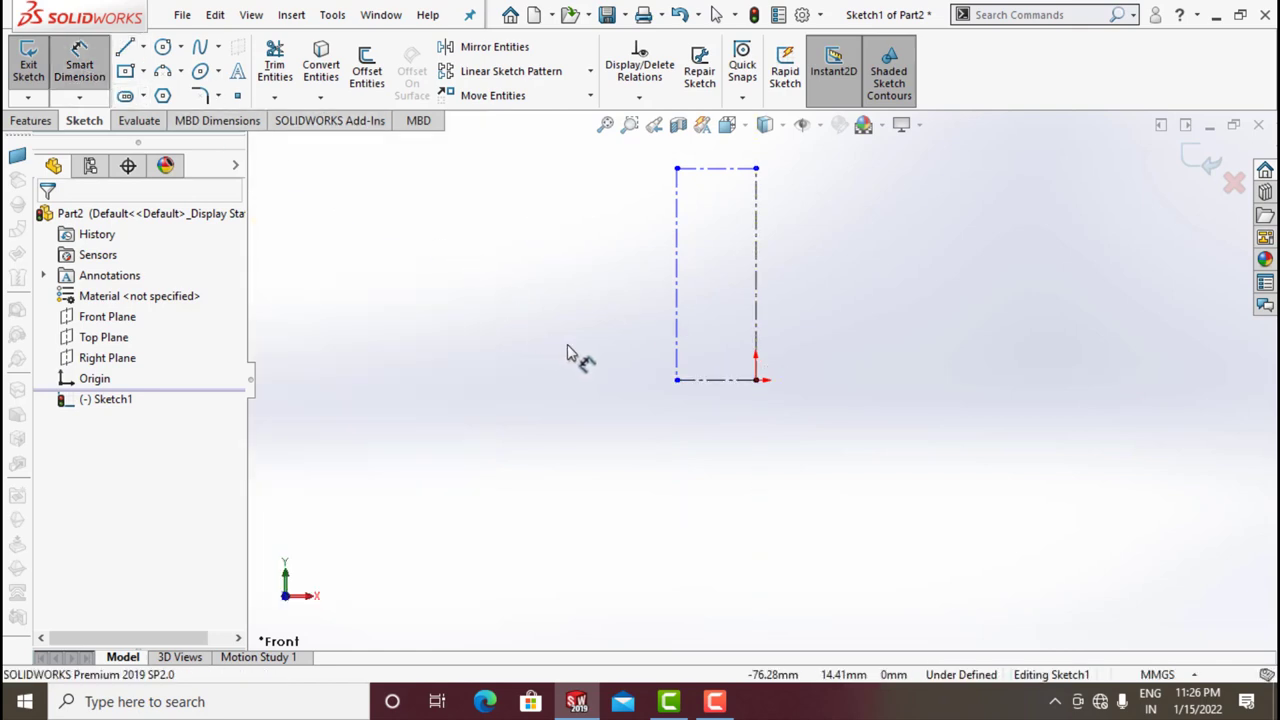
click(722, 381)
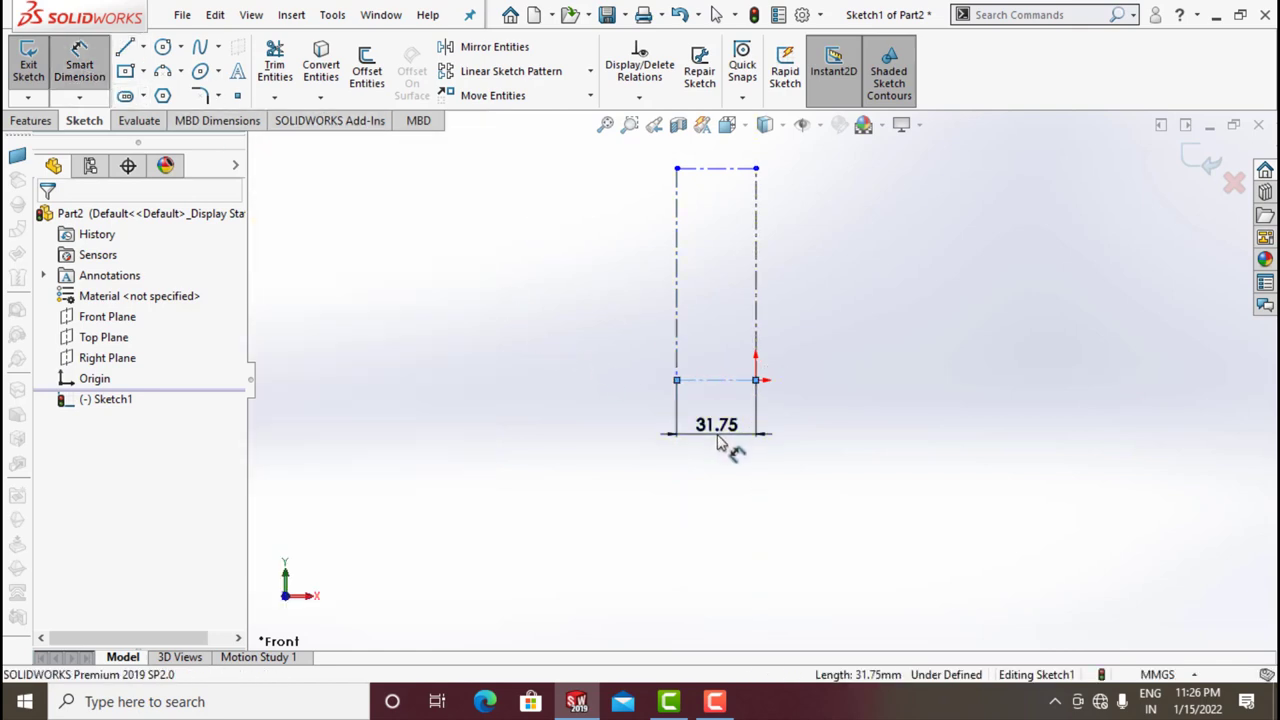
click(730, 442)
text(30.5)
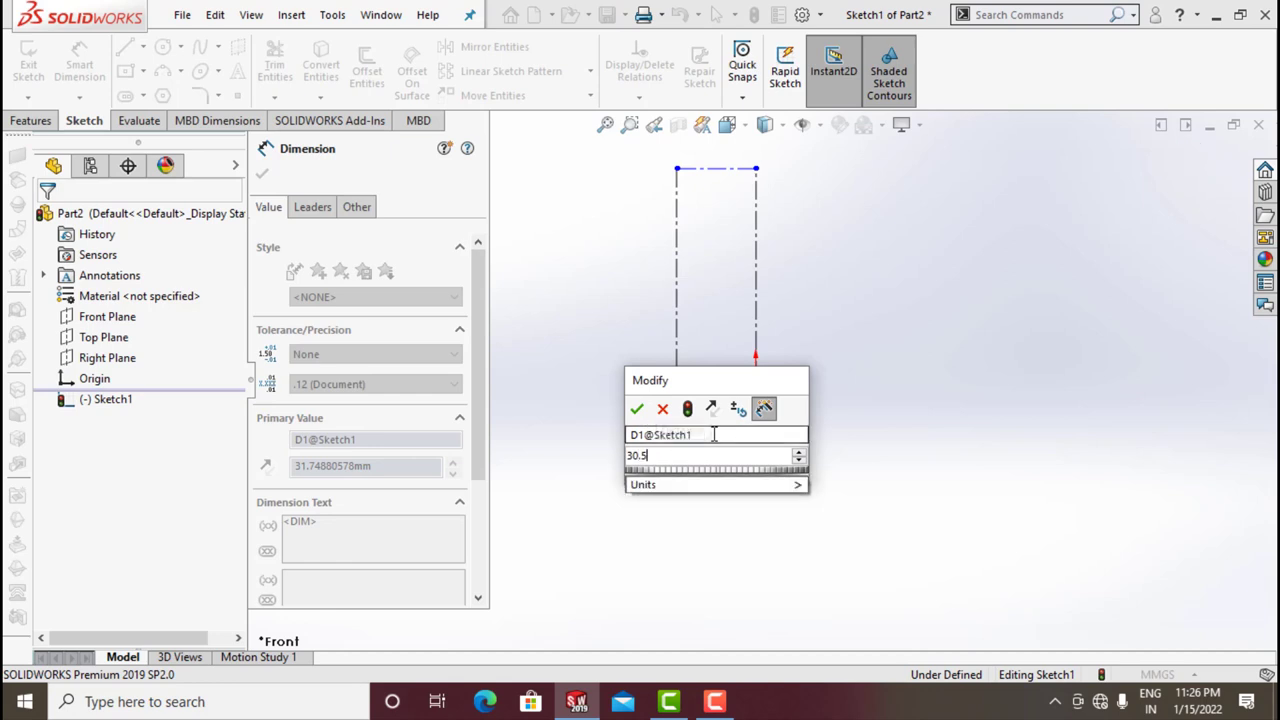
key(Return)
- Dimension the left vertical line of the construction rectangle to 212.5 mm
click(678, 292)
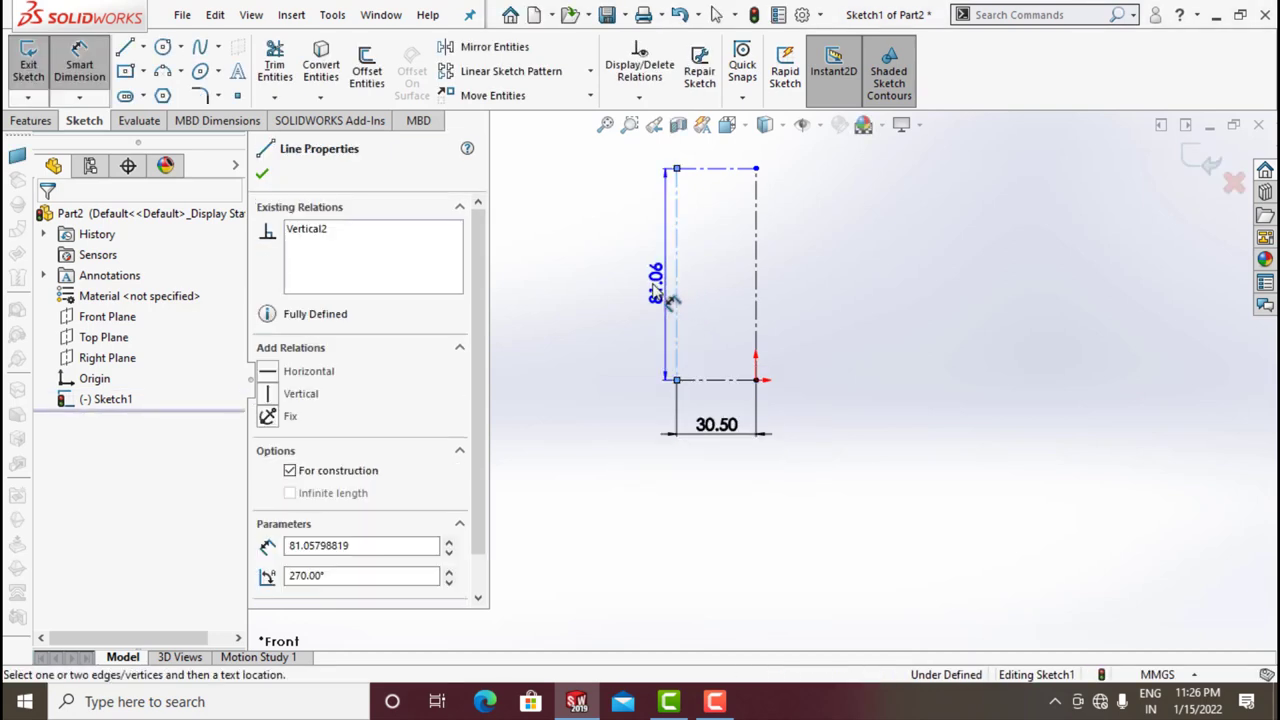
click(628, 290)
text(21.5)
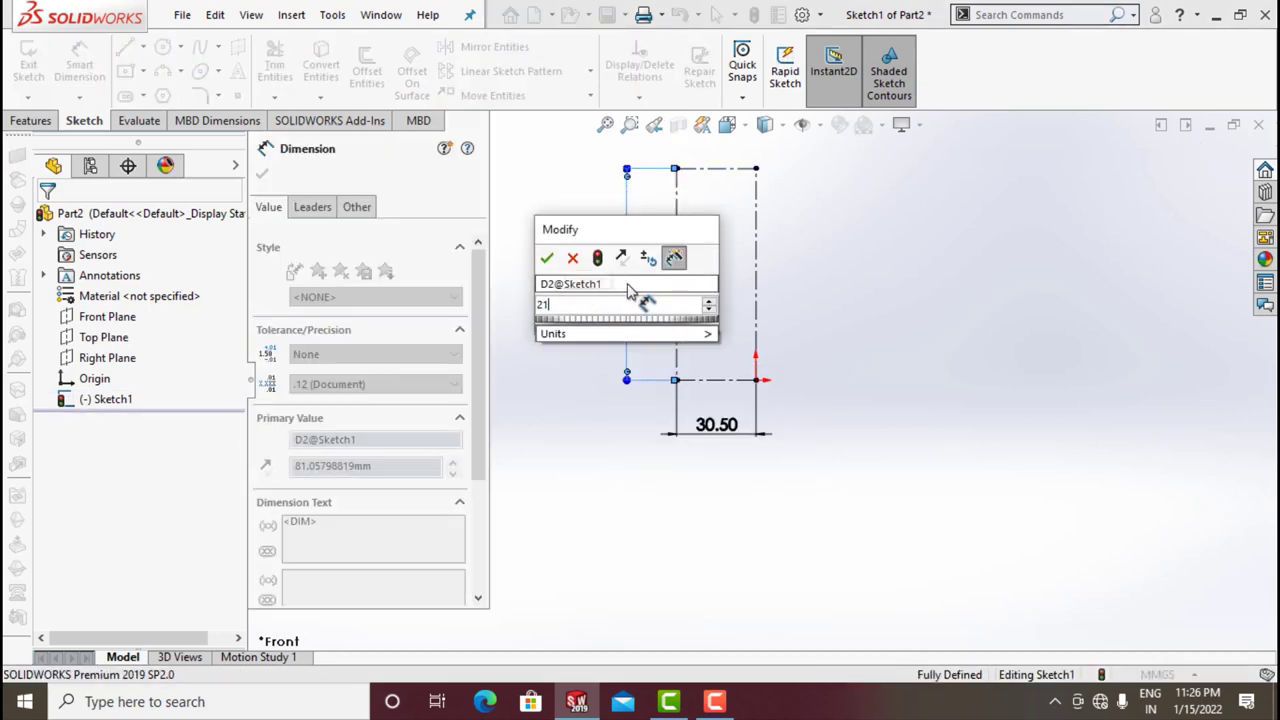
key(Return)
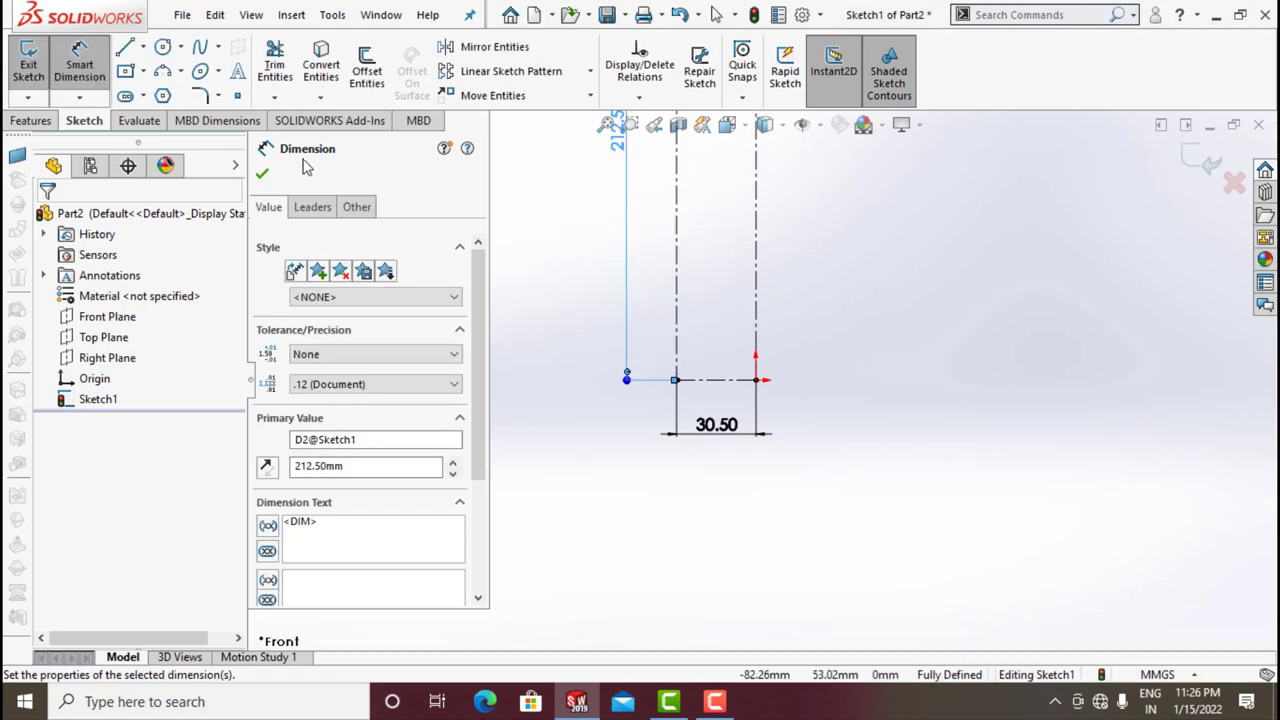
key(Escape)
- Sketch stepped solid lines from the rectangle's upper right corner: about 13.6 mm left, 11.1 mm down, 1.6 mm left and 8.9 mm down
scroll(597, 277, up, 3)
scroll(794, 183, down, 2)
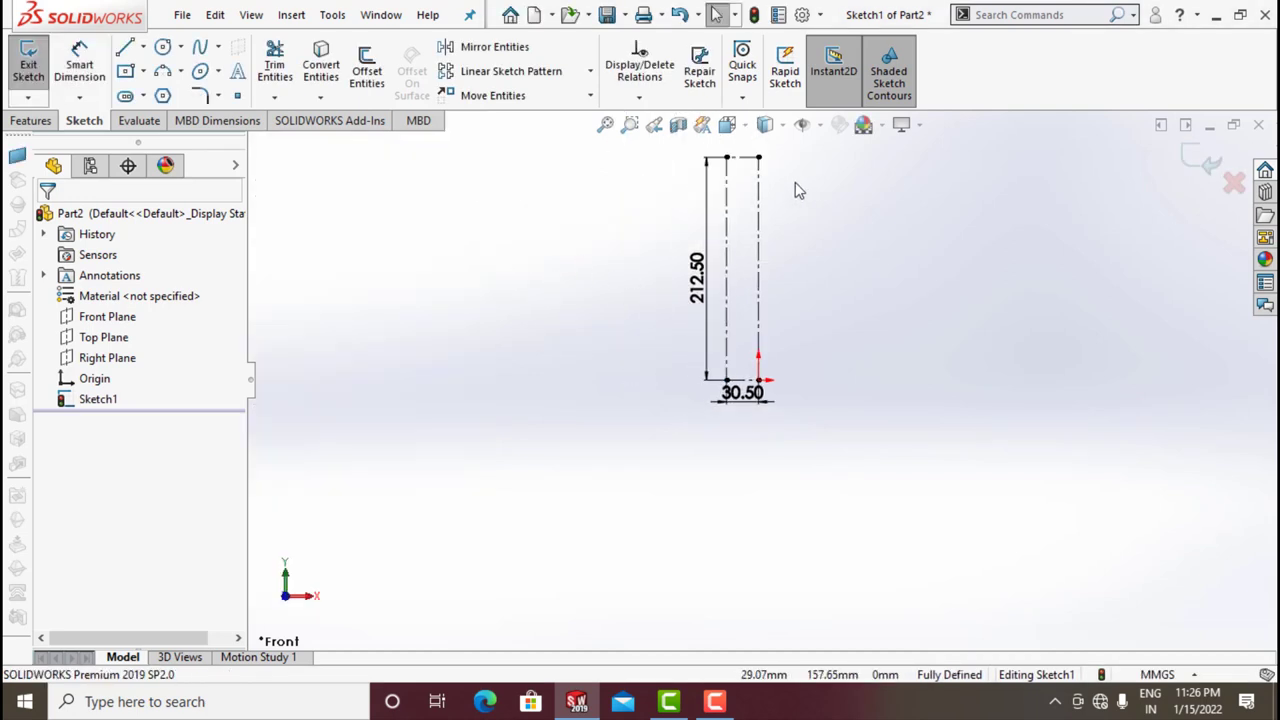
scroll(771, 254, down, 1)
click(124, 47)
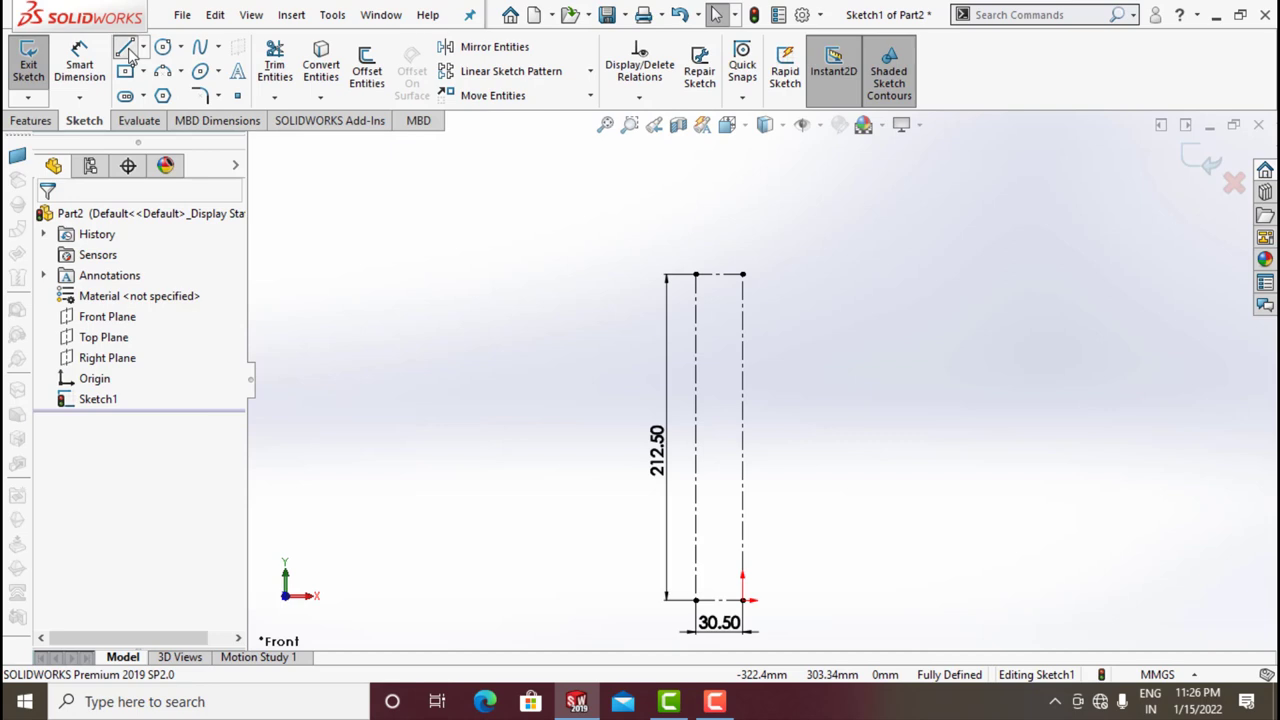
scroll(788, 368, down, 2)
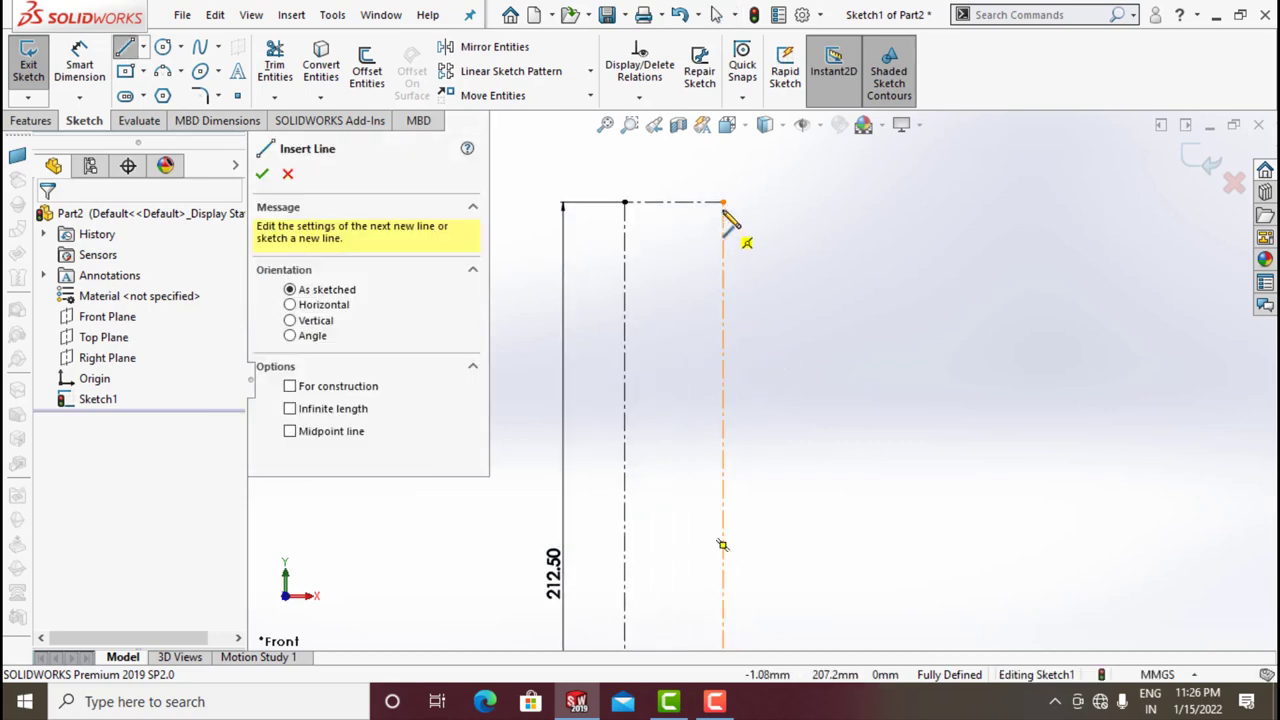
click(723, 203)
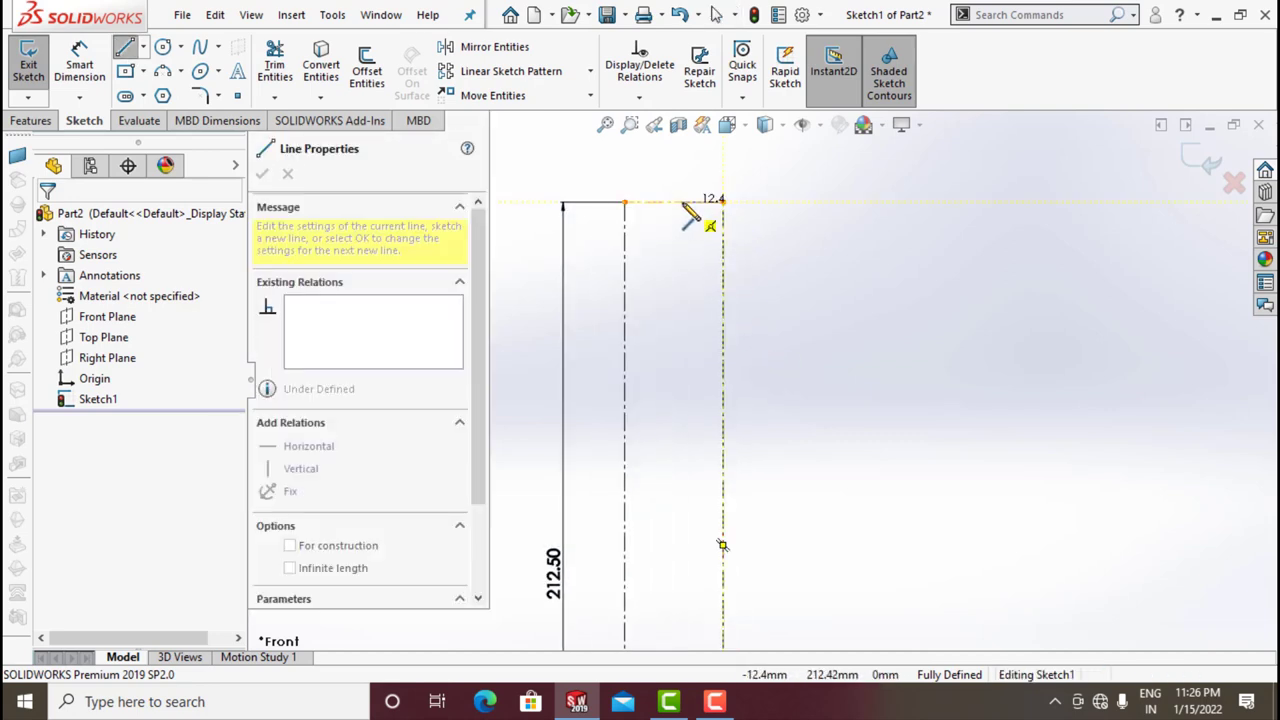
scroll(688, 214, down, 3)
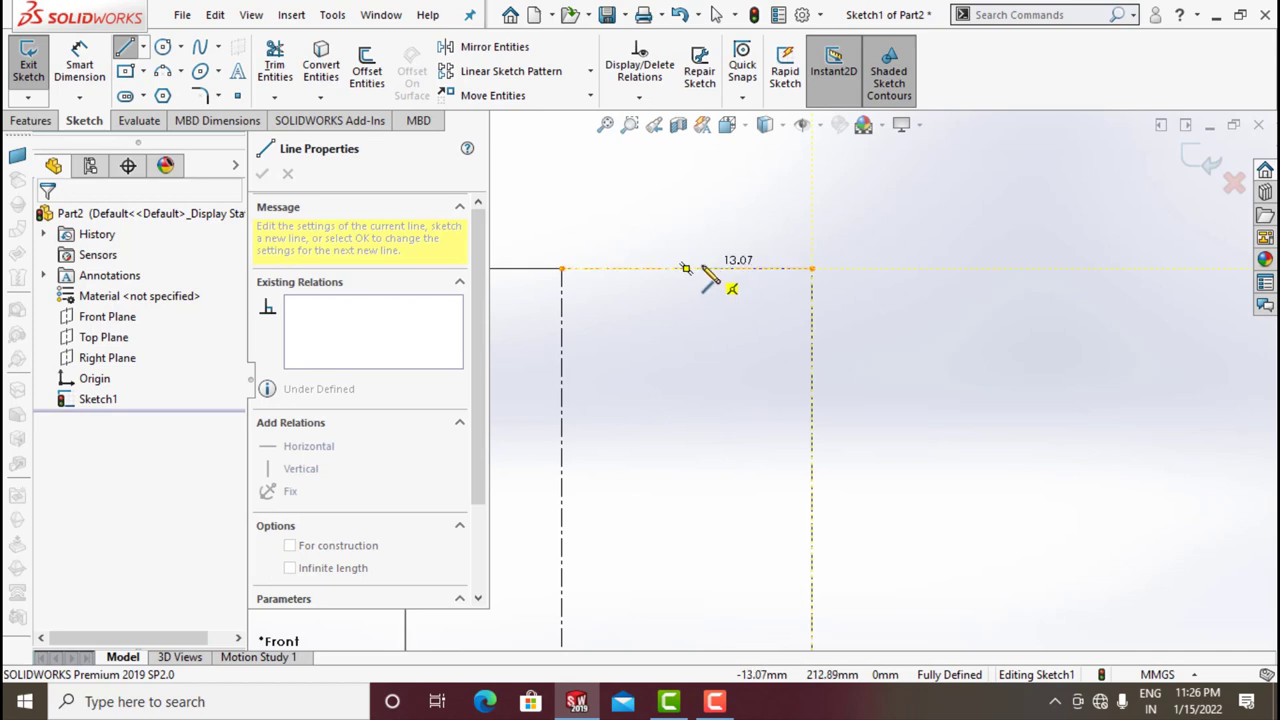
click(700, 268)
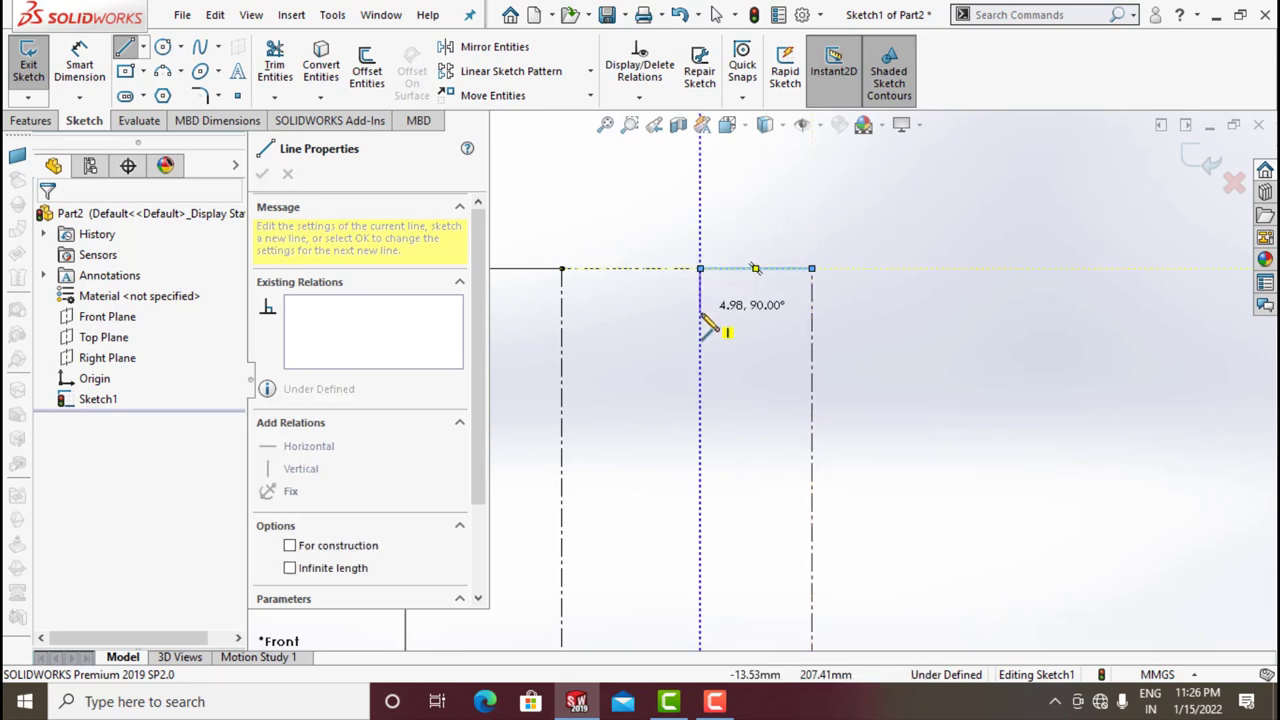
click(700, 358)
click(688, 361)
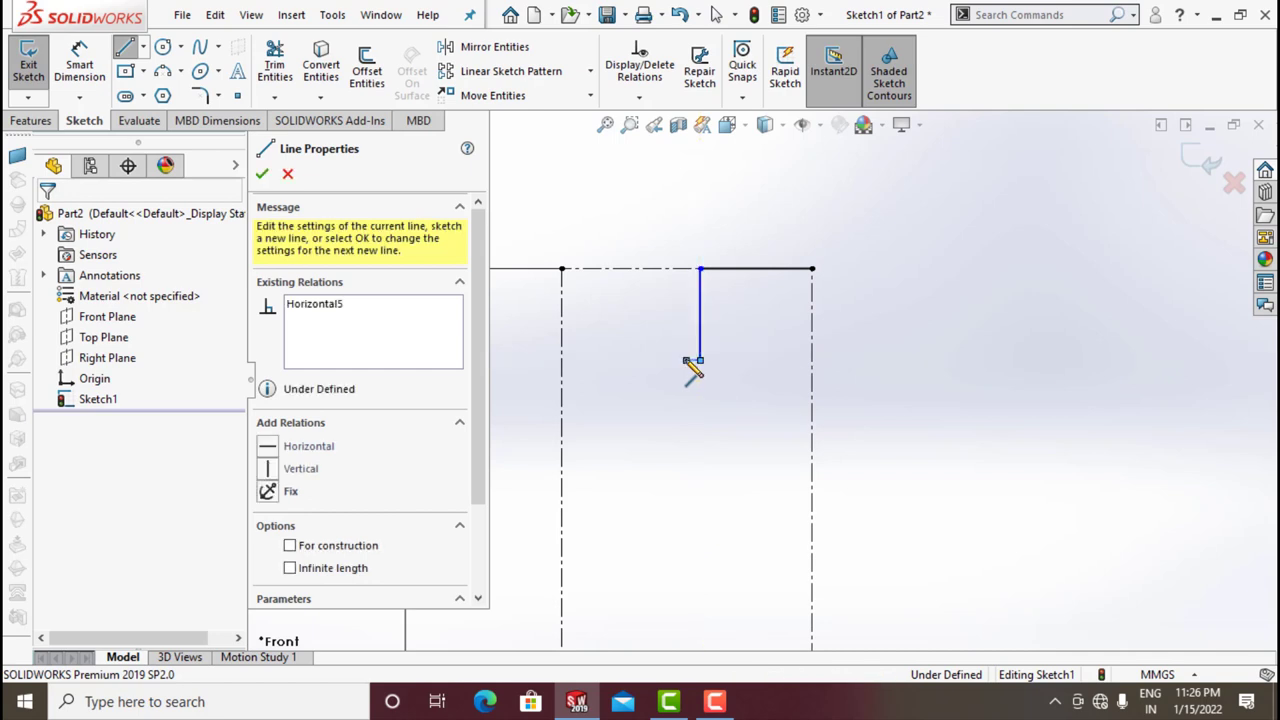
click(686, 432)
- Dimension the profile's top horizontal line to 12.5 mm
right_drag(686, 432, 697, 250)
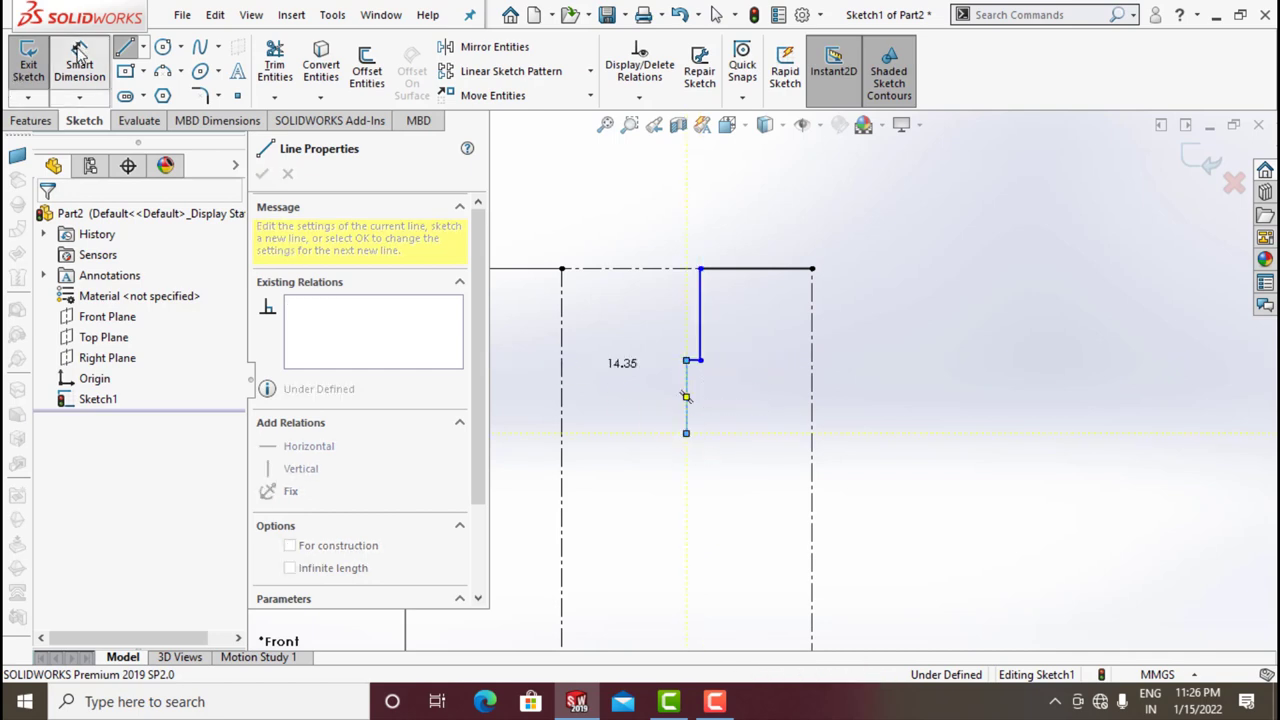
click(768, 269)
click(765, 245)
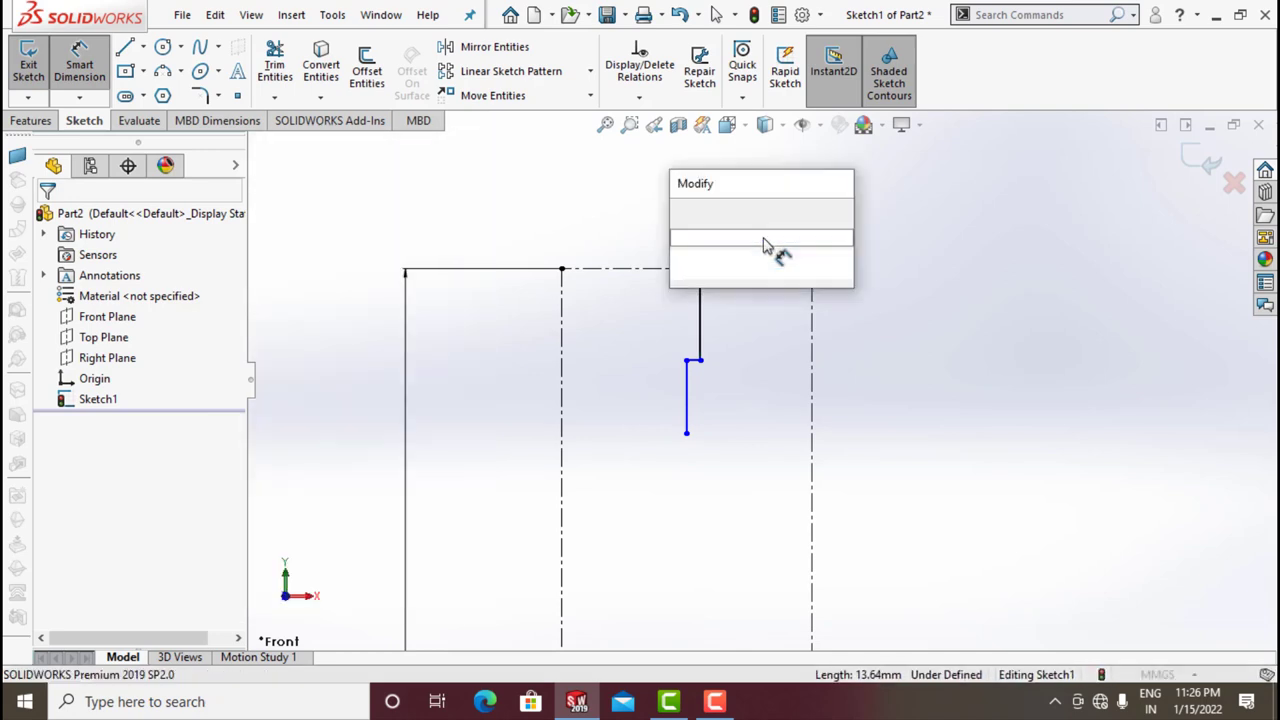
text(12.5)
key(Return)
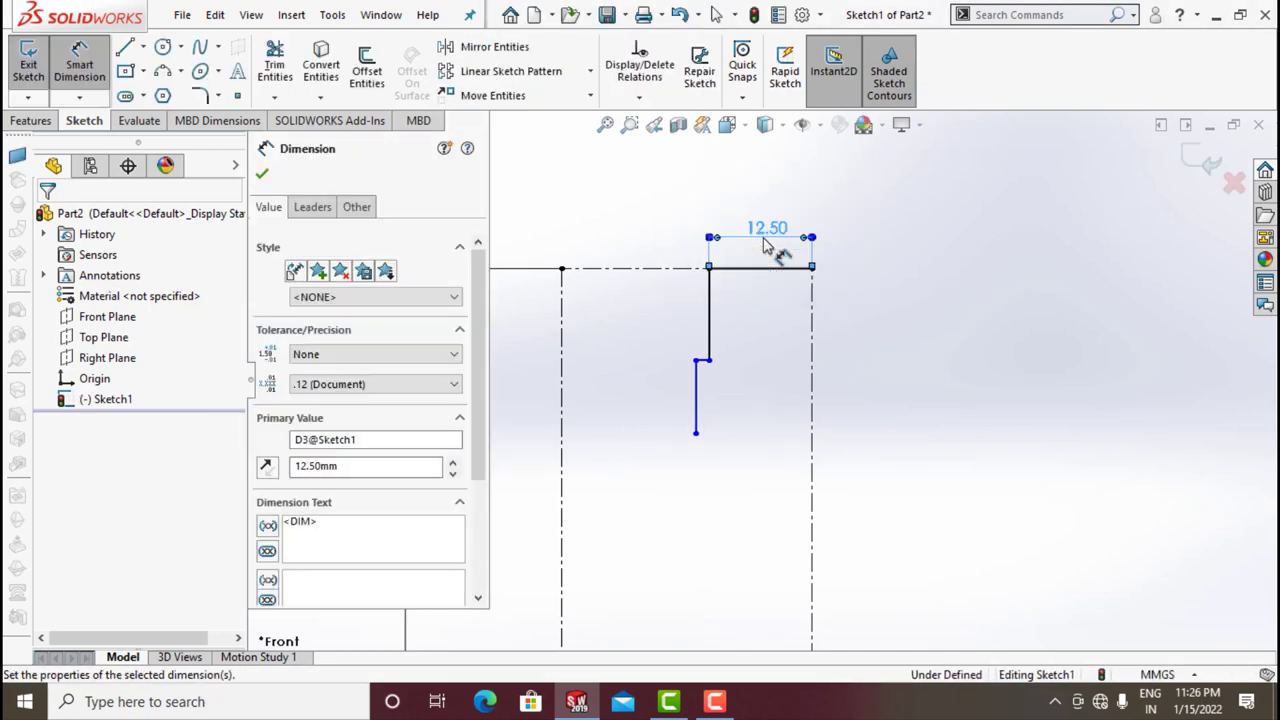
- Dimension the profile's upper vertical line to 14 mm and the lower vertical line to 6 mm
click(710, 318)
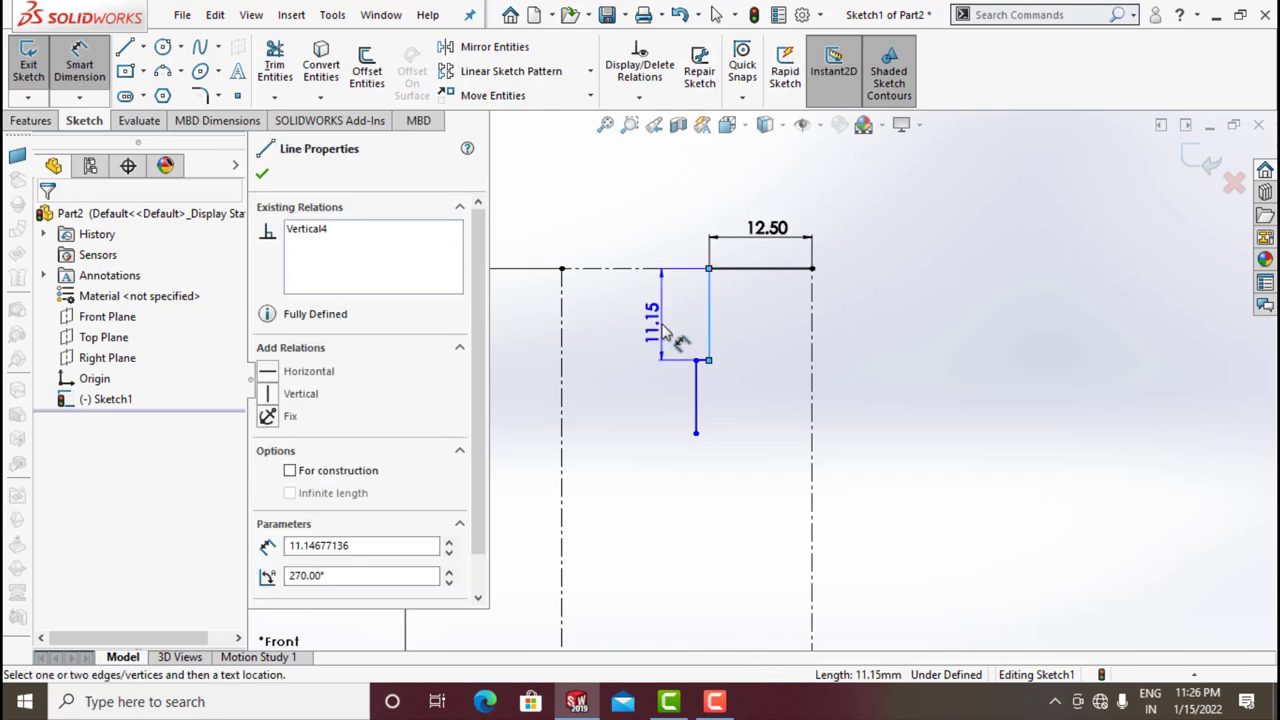
click(663, 330)
text(14)
key(Return)
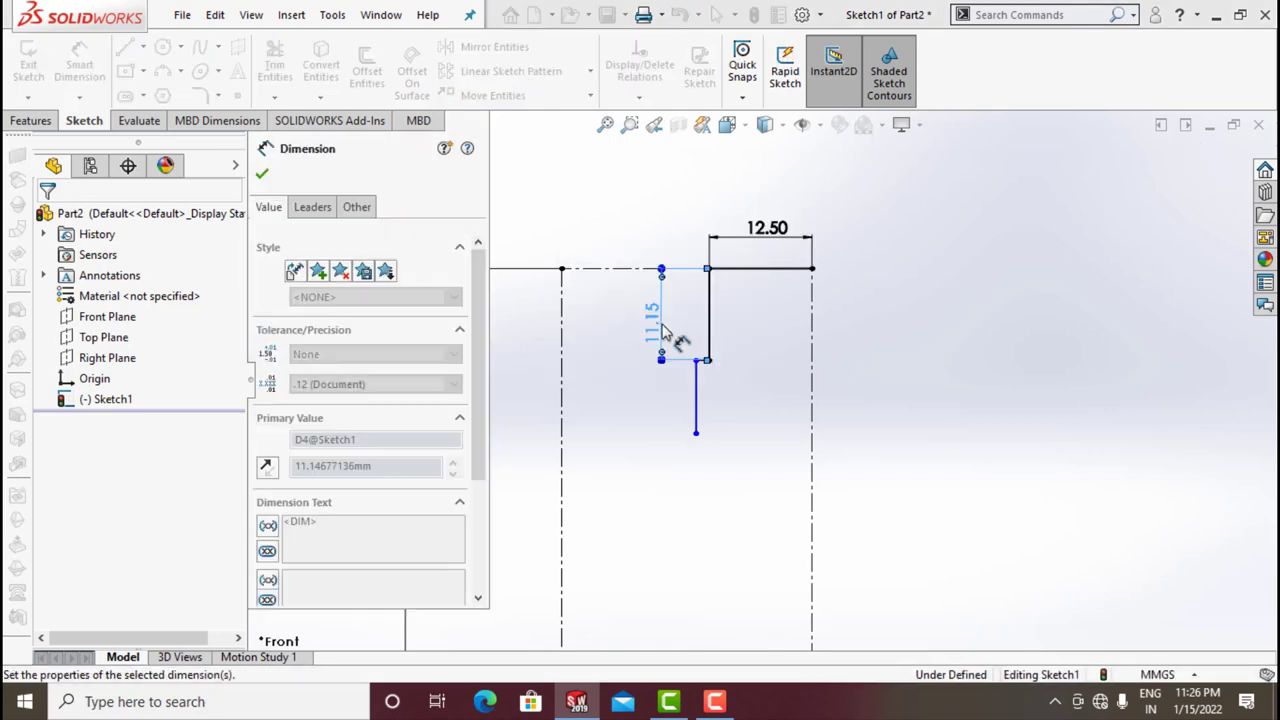
click(698, 420)
click(648, 438)
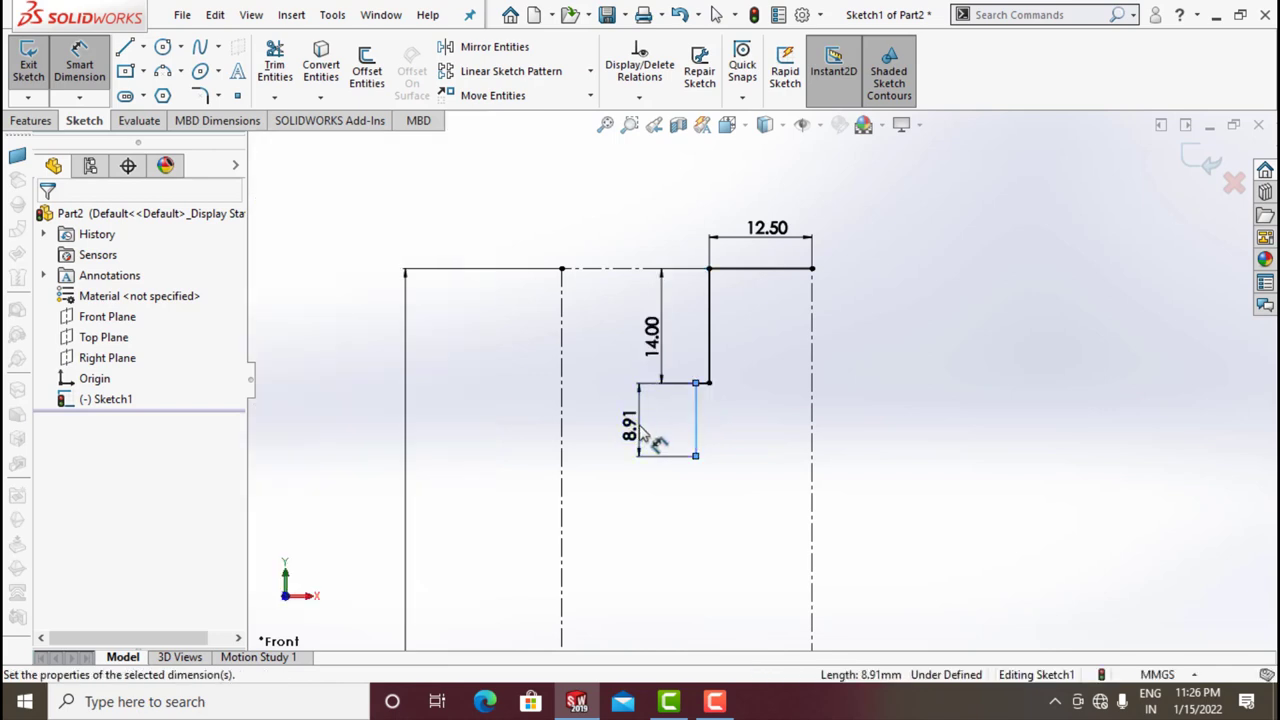
text(6)
key(Return)
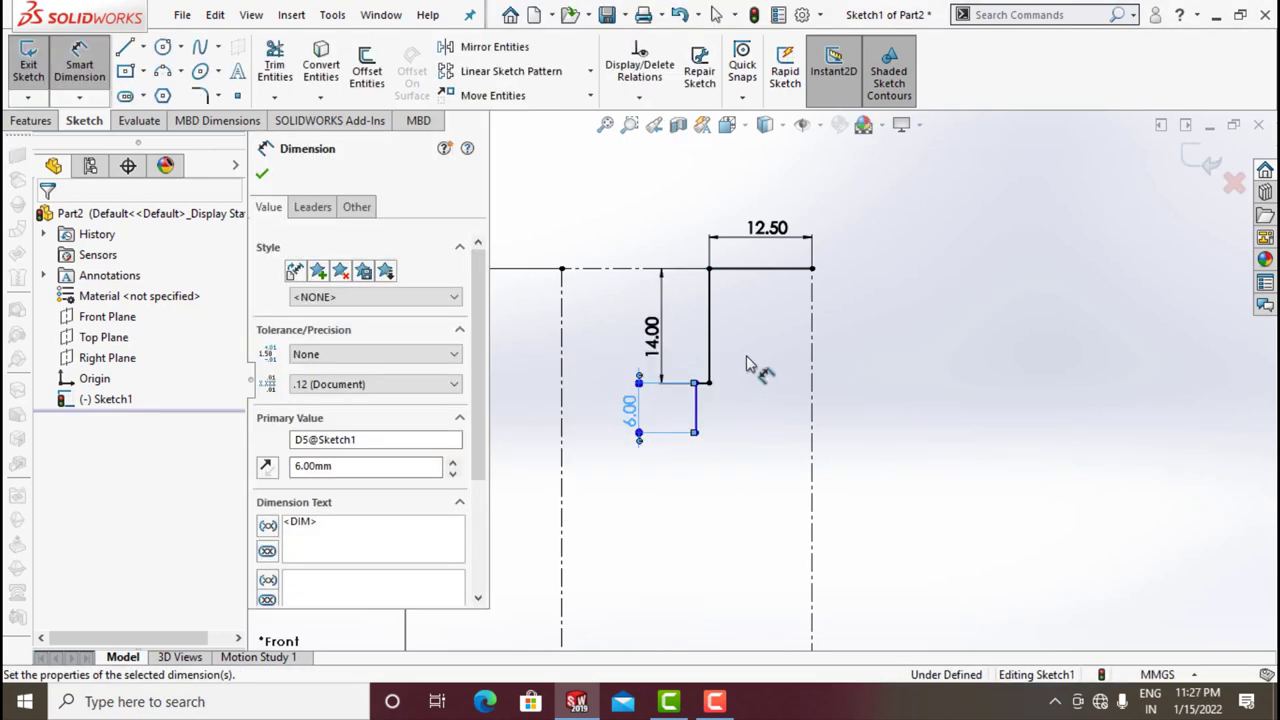
- Dimension the short horizontal step between the two vertical lines to 0.5 mm
scroll(740, 380, down, 2)
click(700, 386)
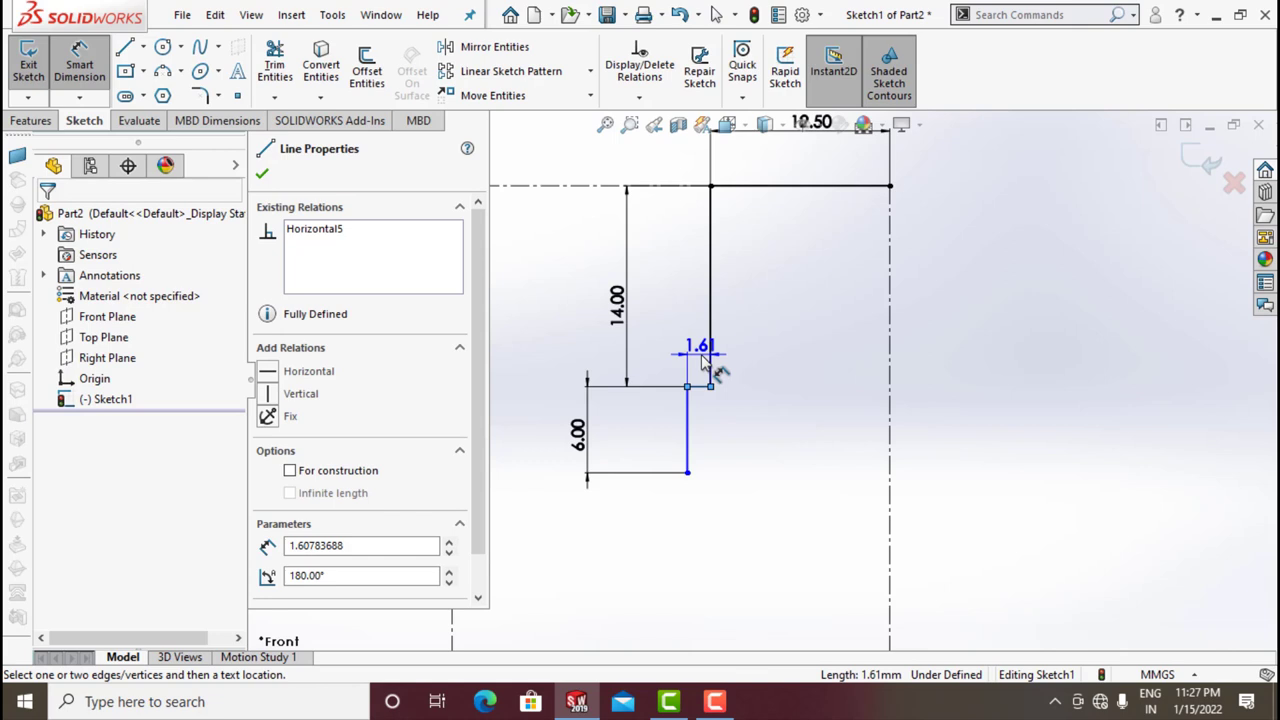
click(705, 362)
text(0.5)
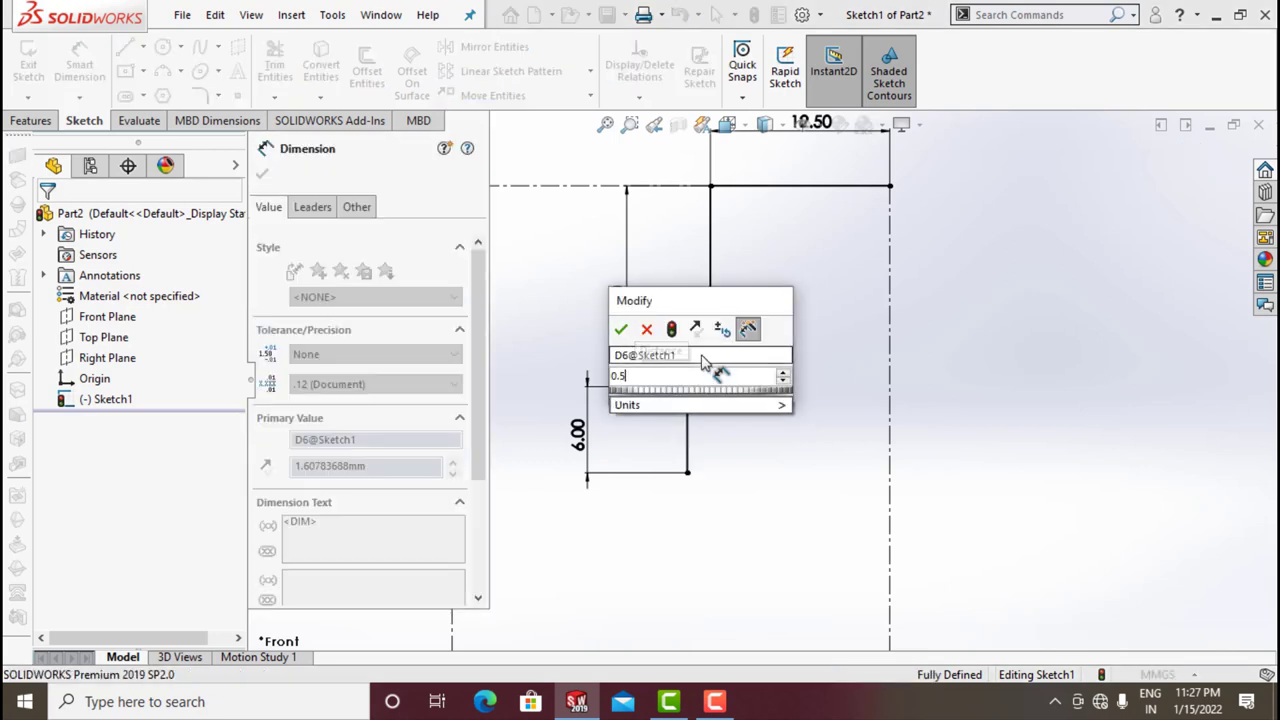
key(Return)
click(261, 172)
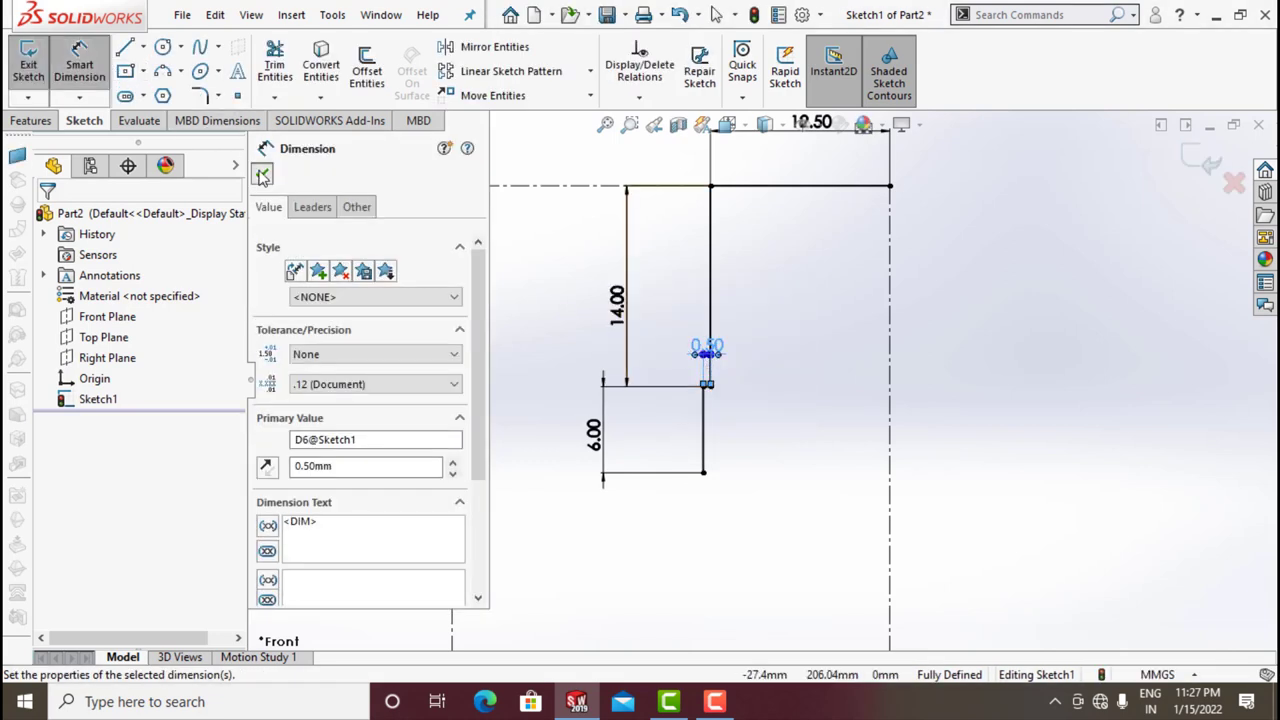
- Sketch a tangent arc of about 6.7 mm radius curving down and left from the lower end of the 6 mm line
click(124, 50)
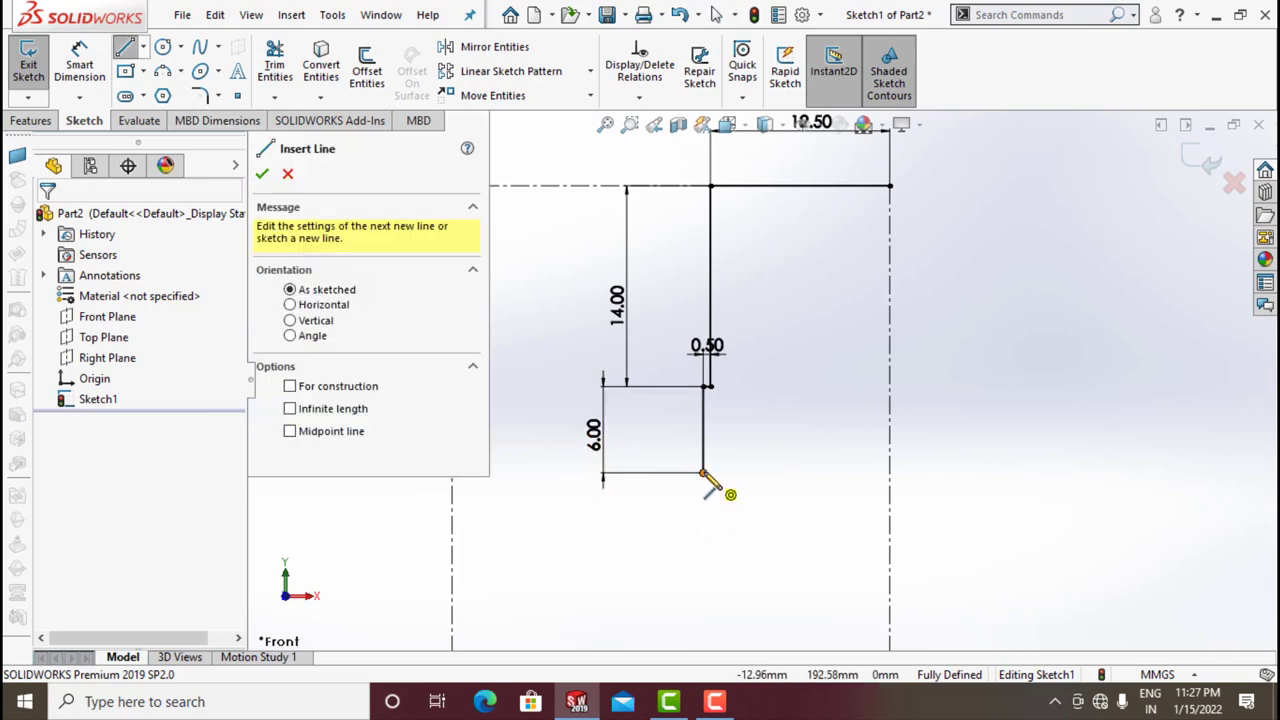
click(702, 476)
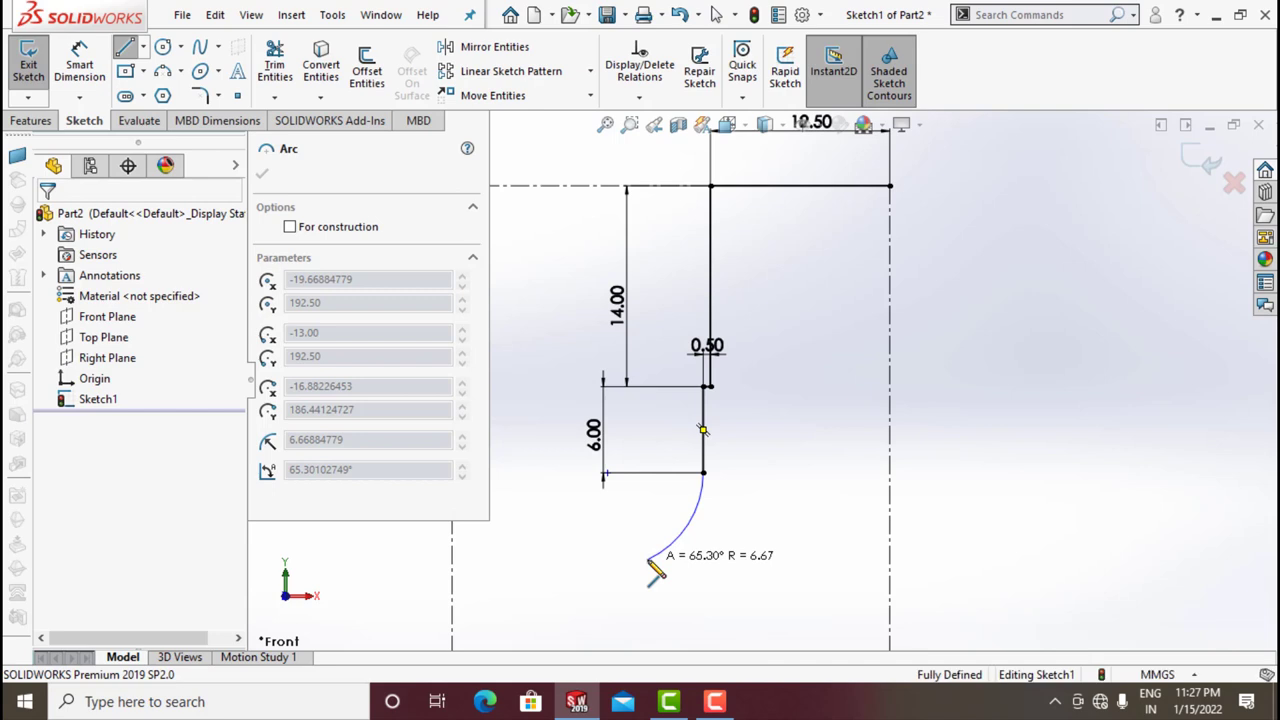
click(648, 560)
- Dimension the tangent arc with a 40 mm radius
right_drag(594, 503, 585, 450)
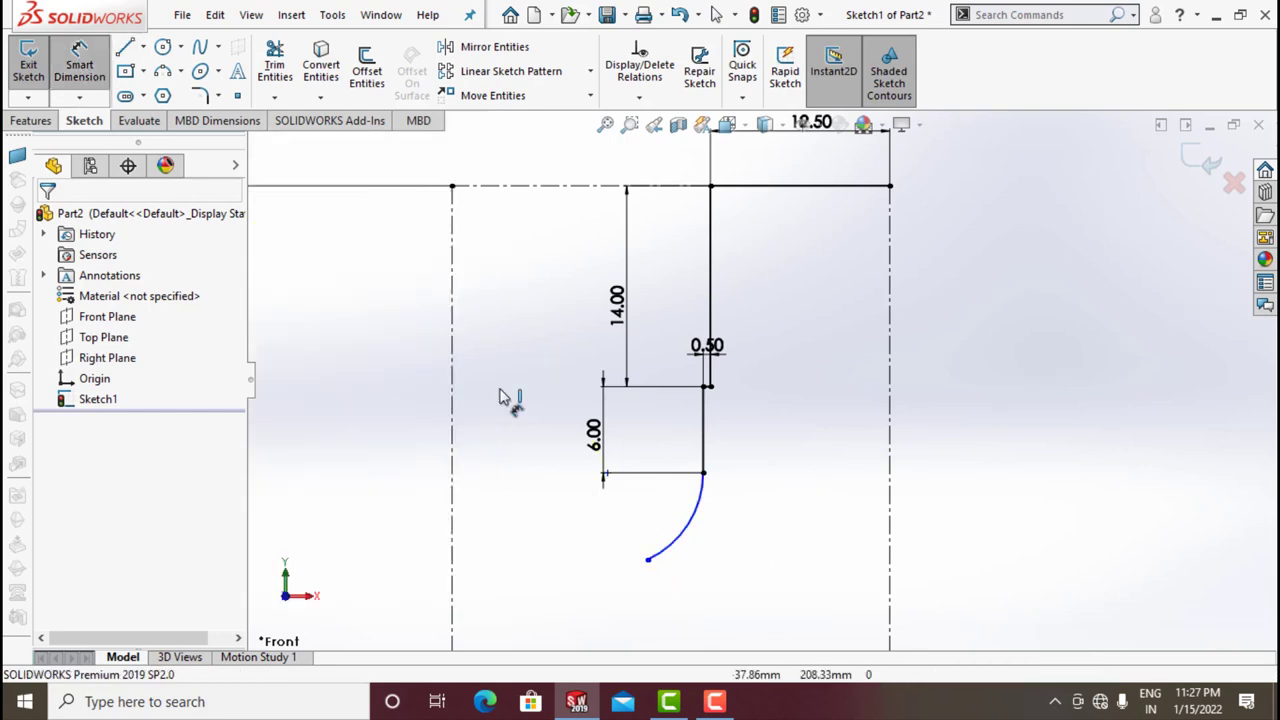
click(675, 550)
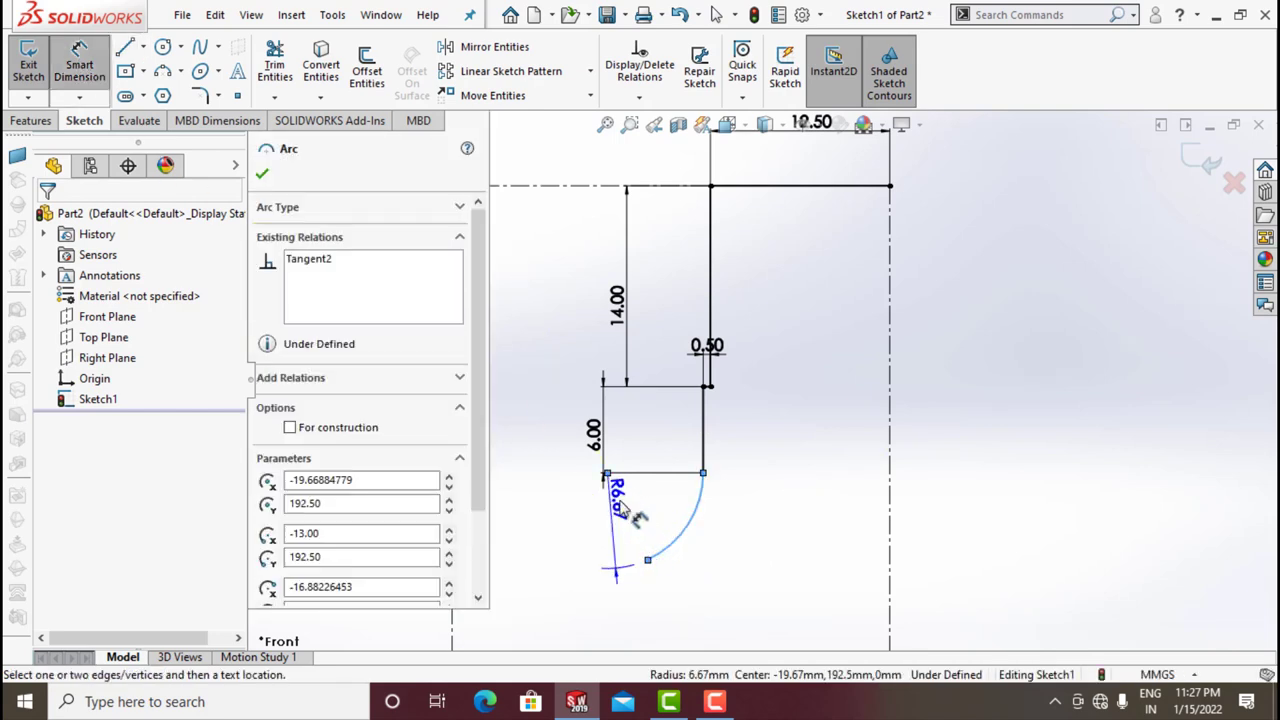
click(673, 512)
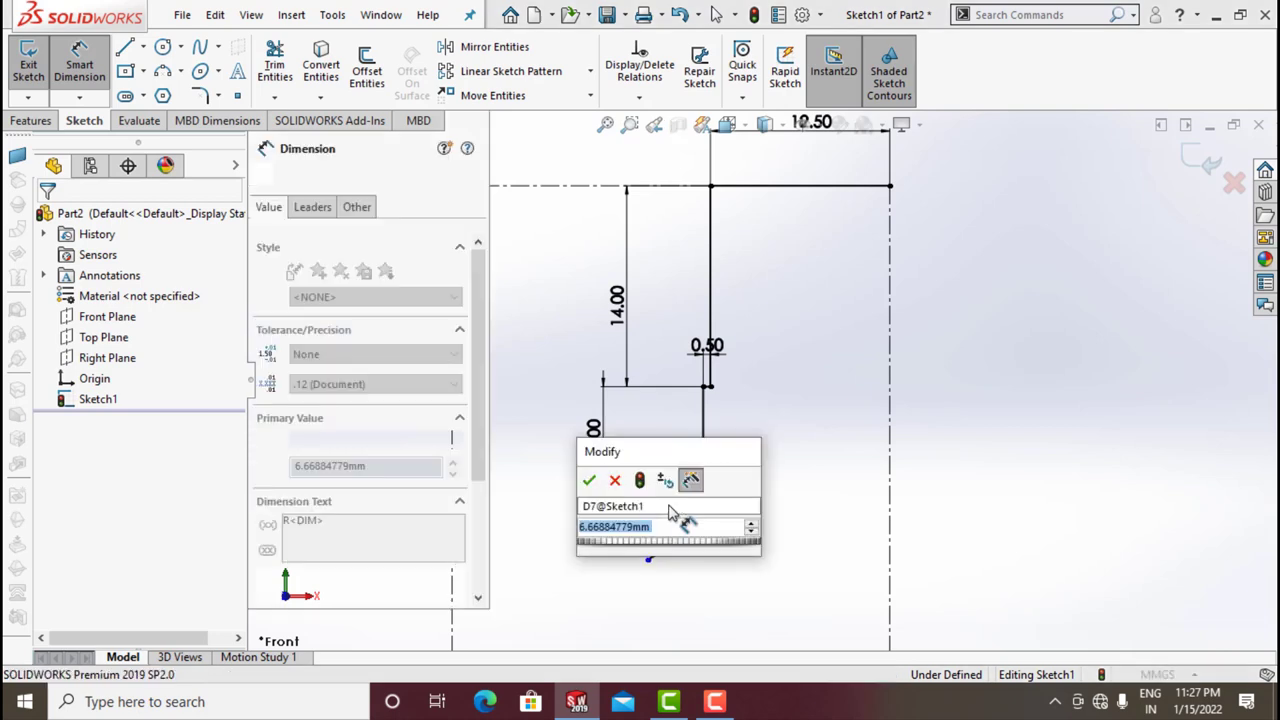
text(40)
key(Return)
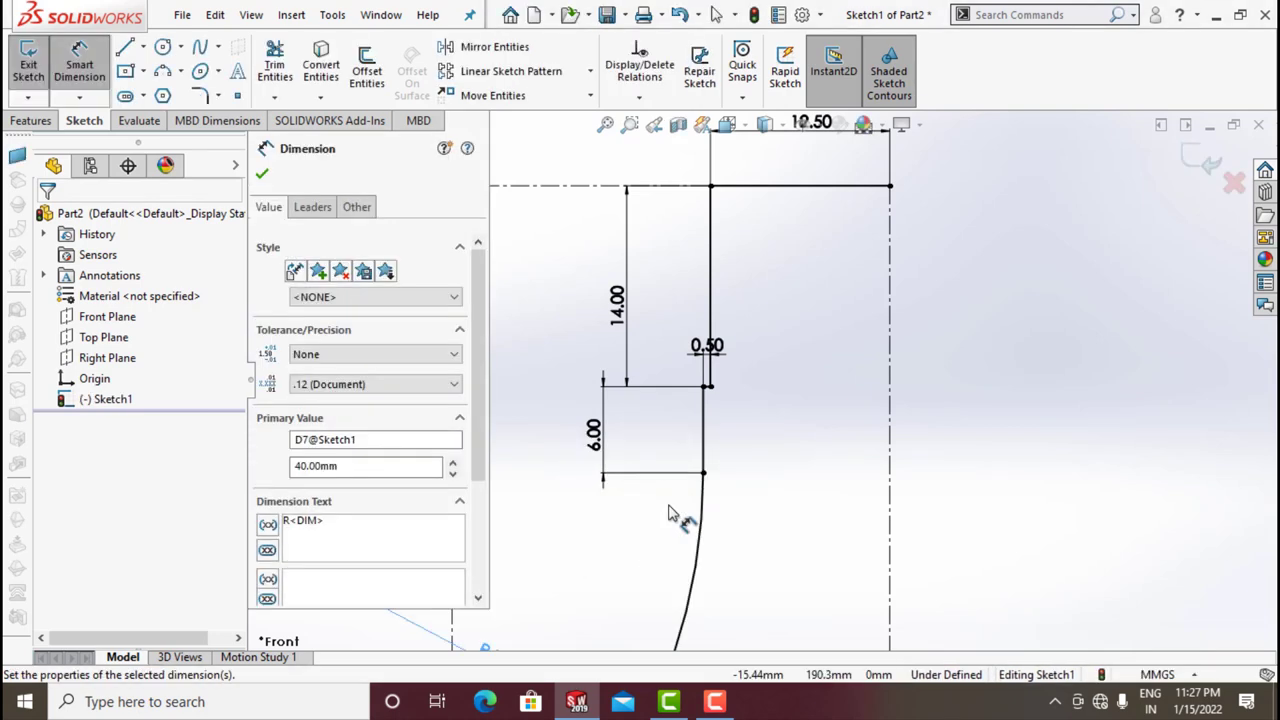
scroll(700, 520, down, 5)
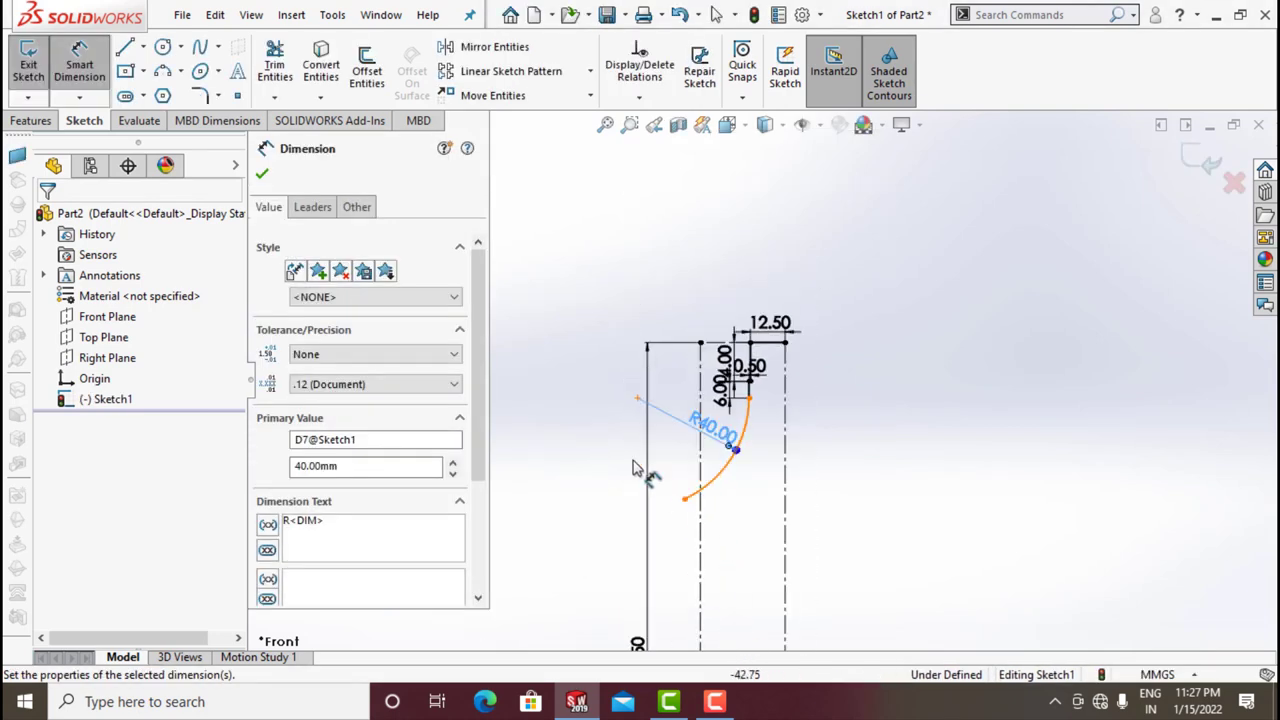
- Dimension the vertical distance from the top line to the lower end of the 40 mm radius arc as 40 mm
click(264, 175)
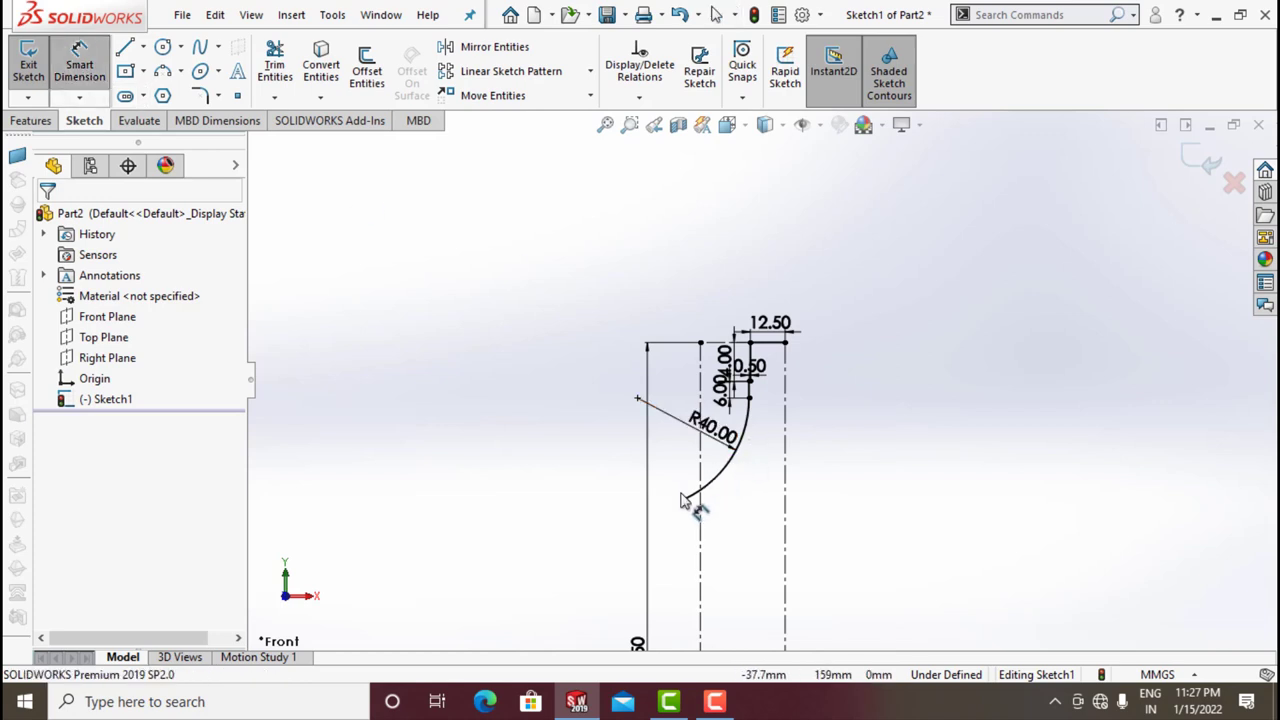
click(684, 502)
scroll(768, 375, up, 2)
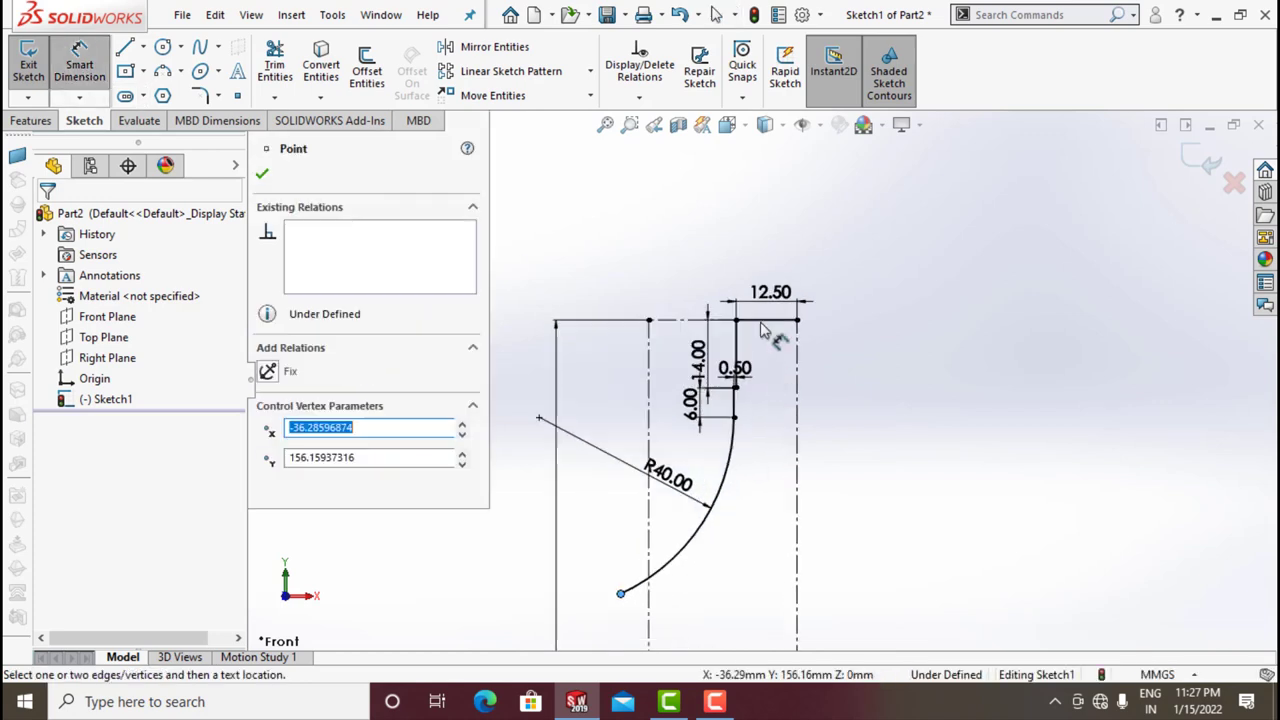
click(762, 322)
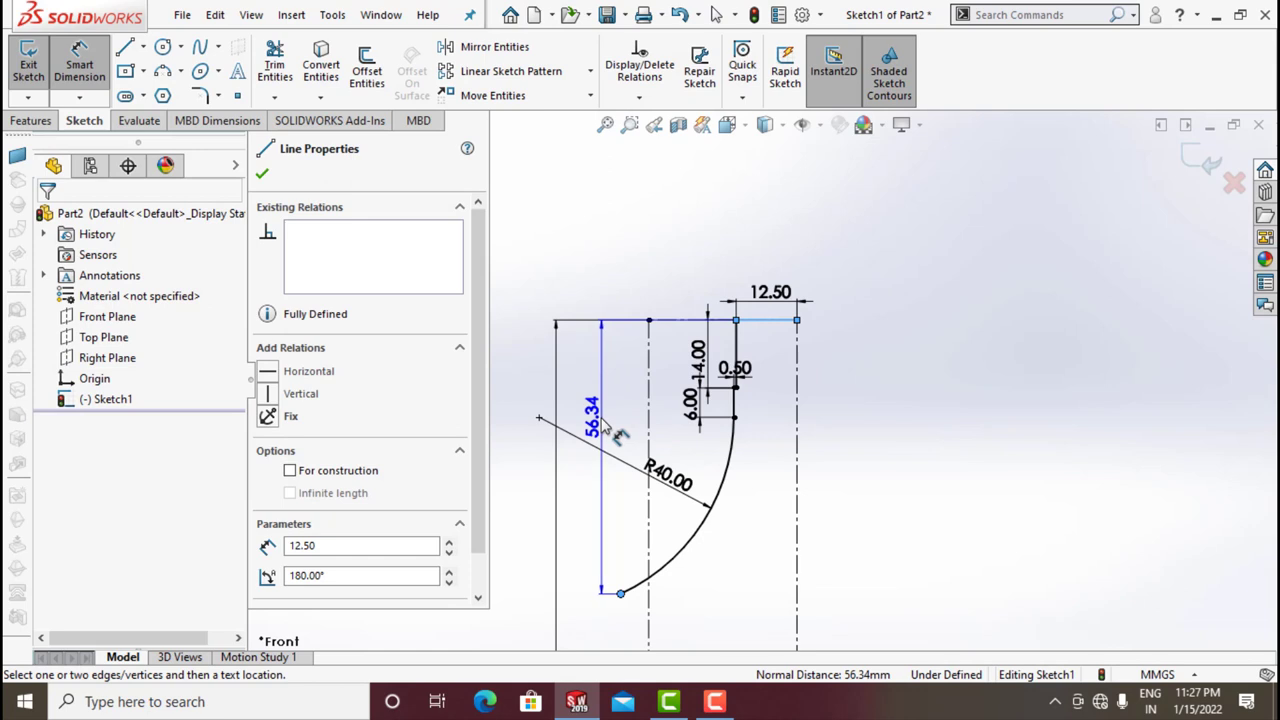
click(598, 425)
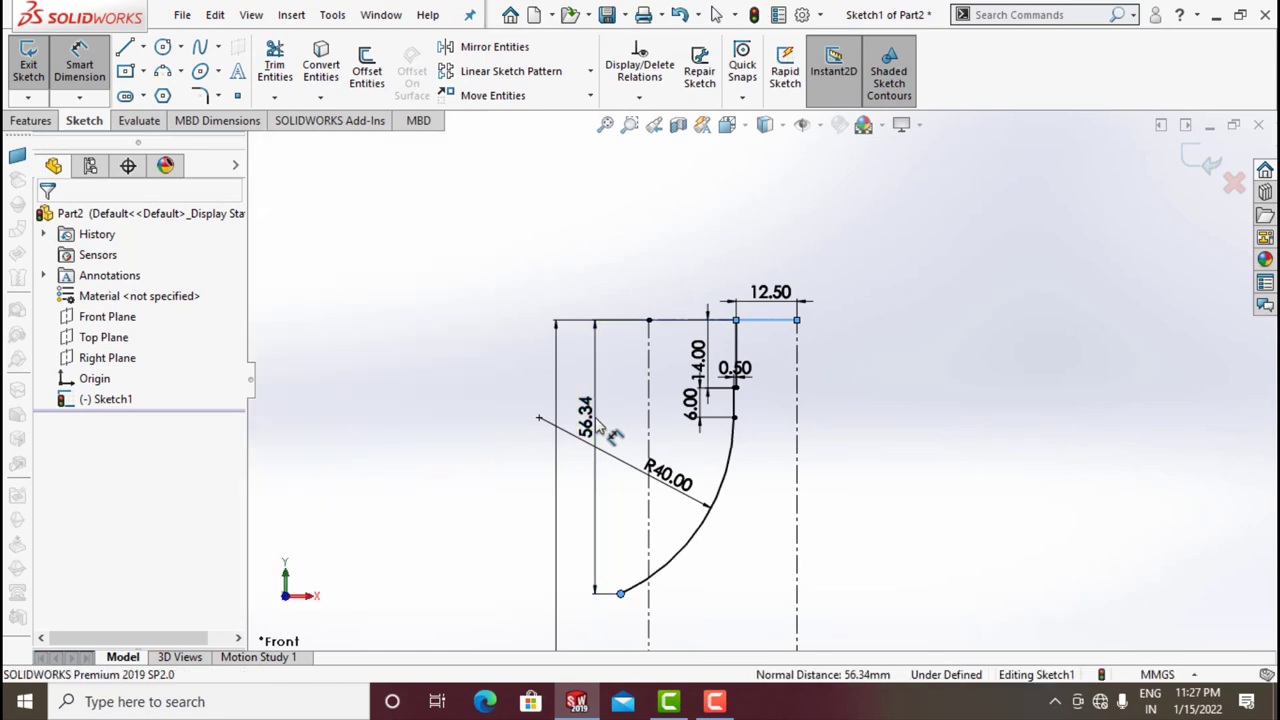
text(40)
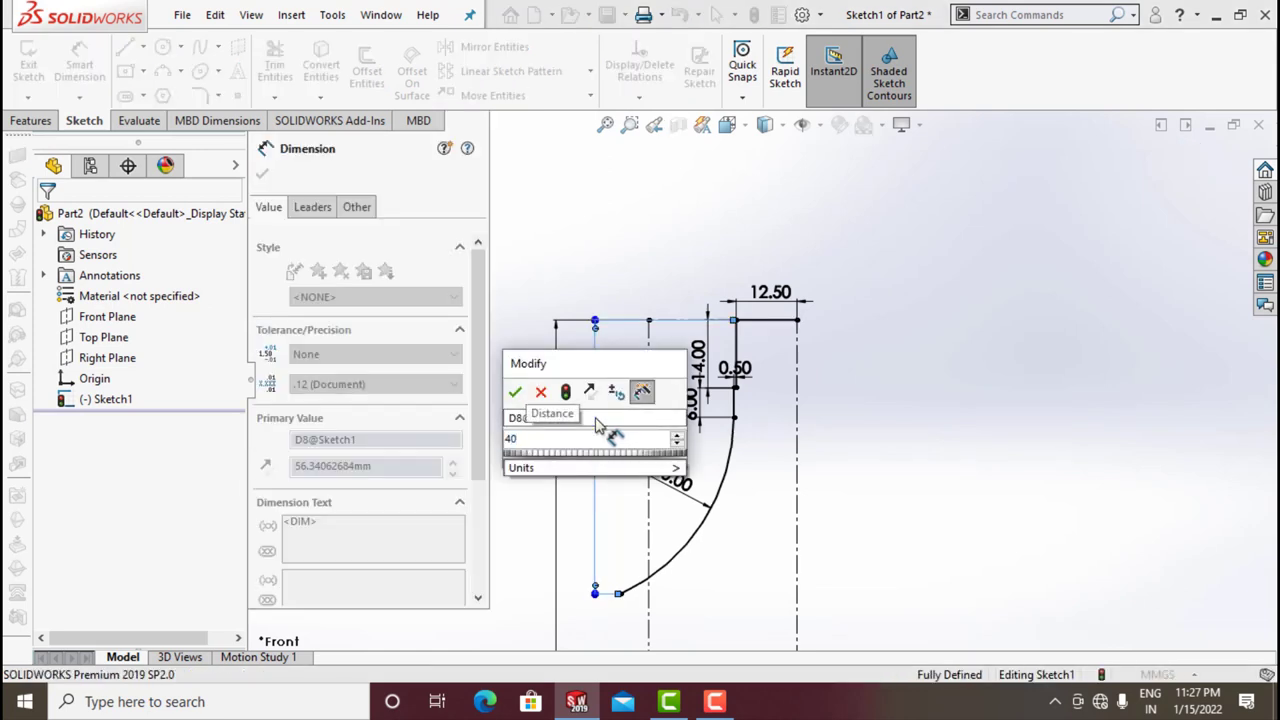
key(Return)
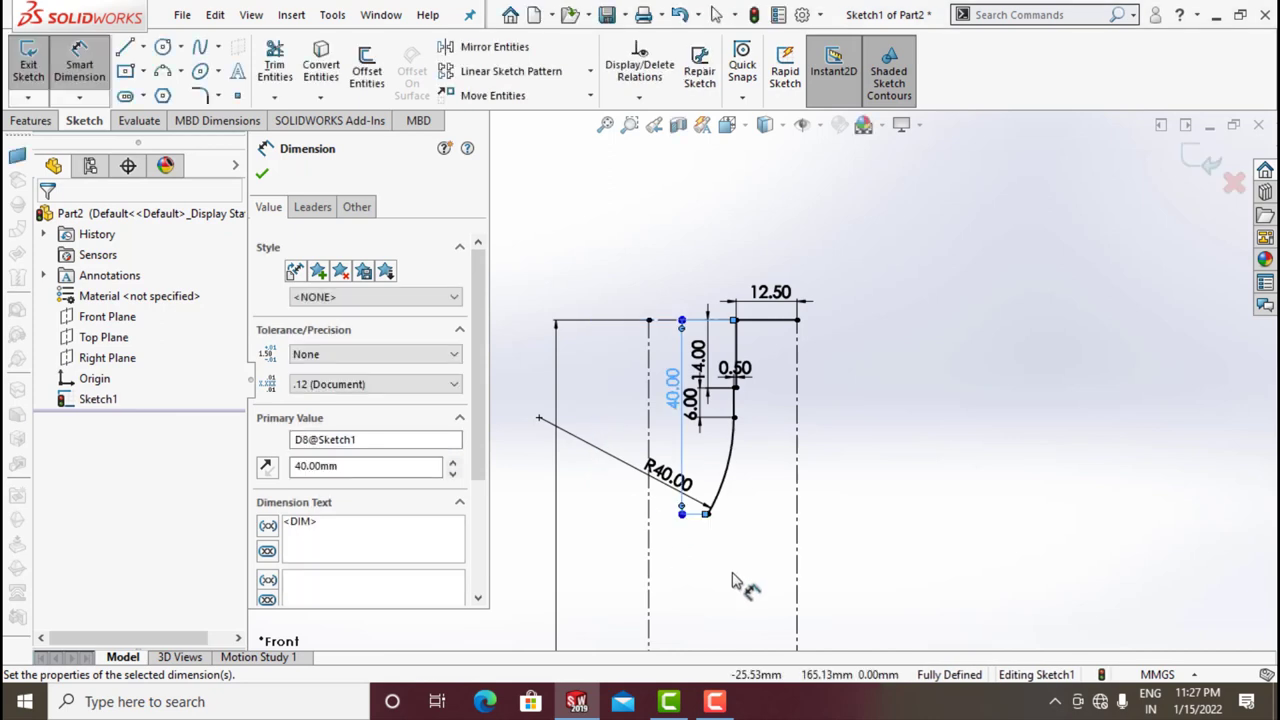
scroll(730, 550, down, 3)
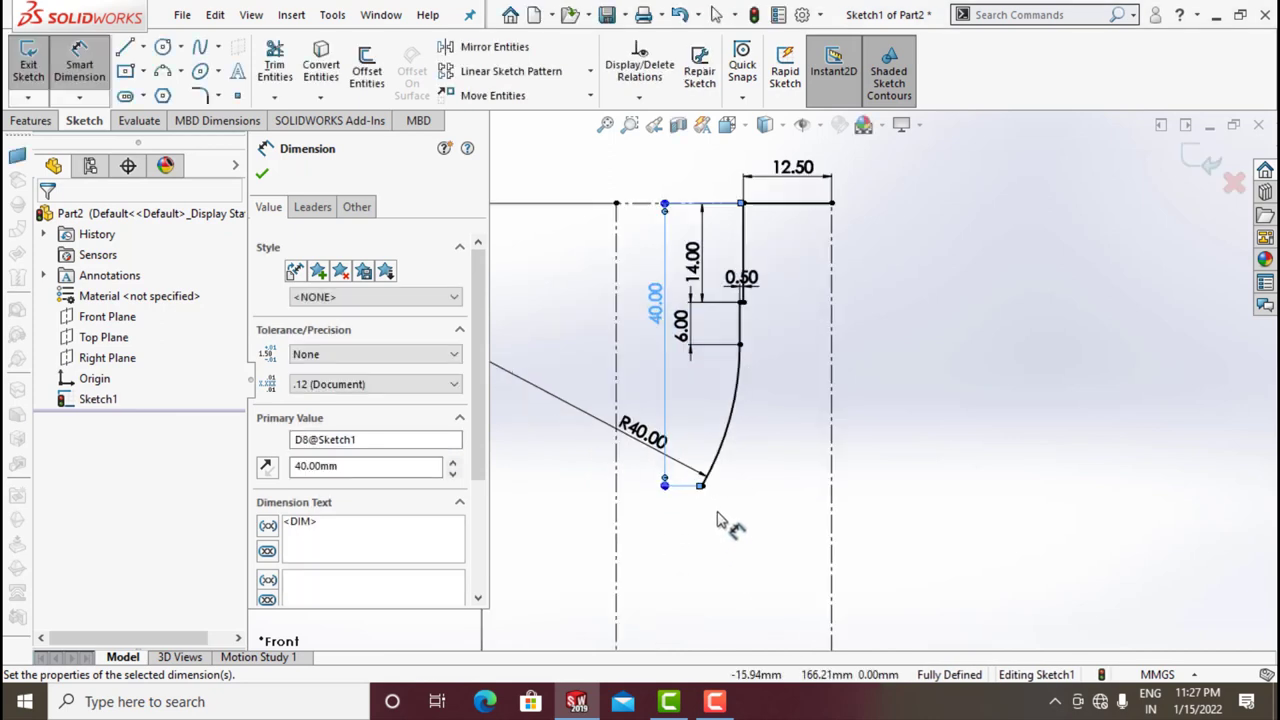
click(261, 177)
- Sketch a tangent arc of about 16.9 mm radius curving down and left from the lower end of the 40 mm radius arc
click(125, 50)
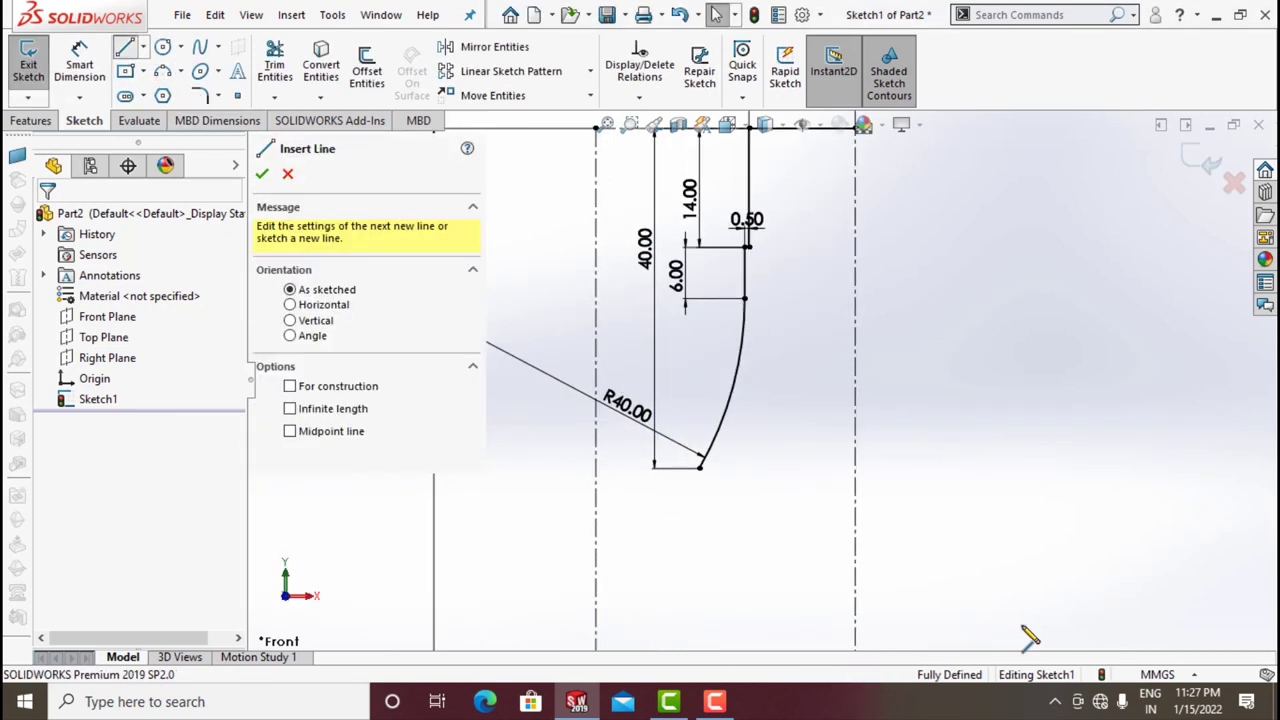
scroll(723, 500, down, 2)
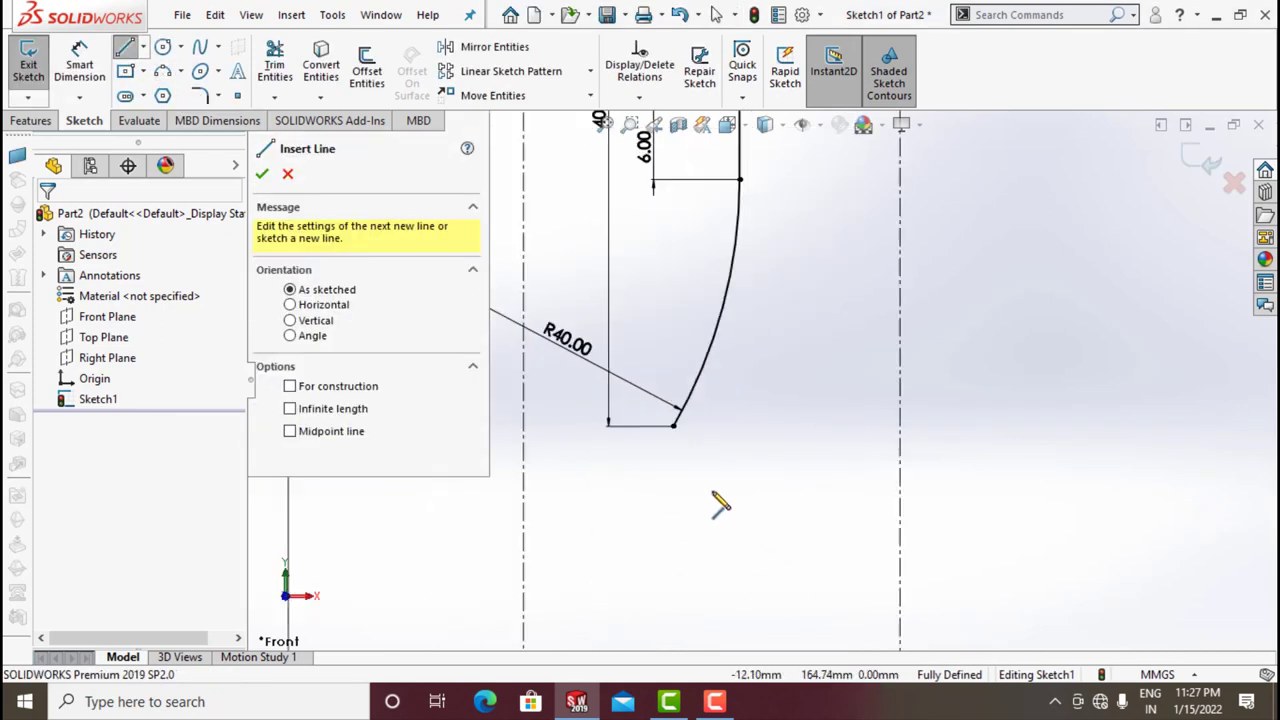
click(674, 425)
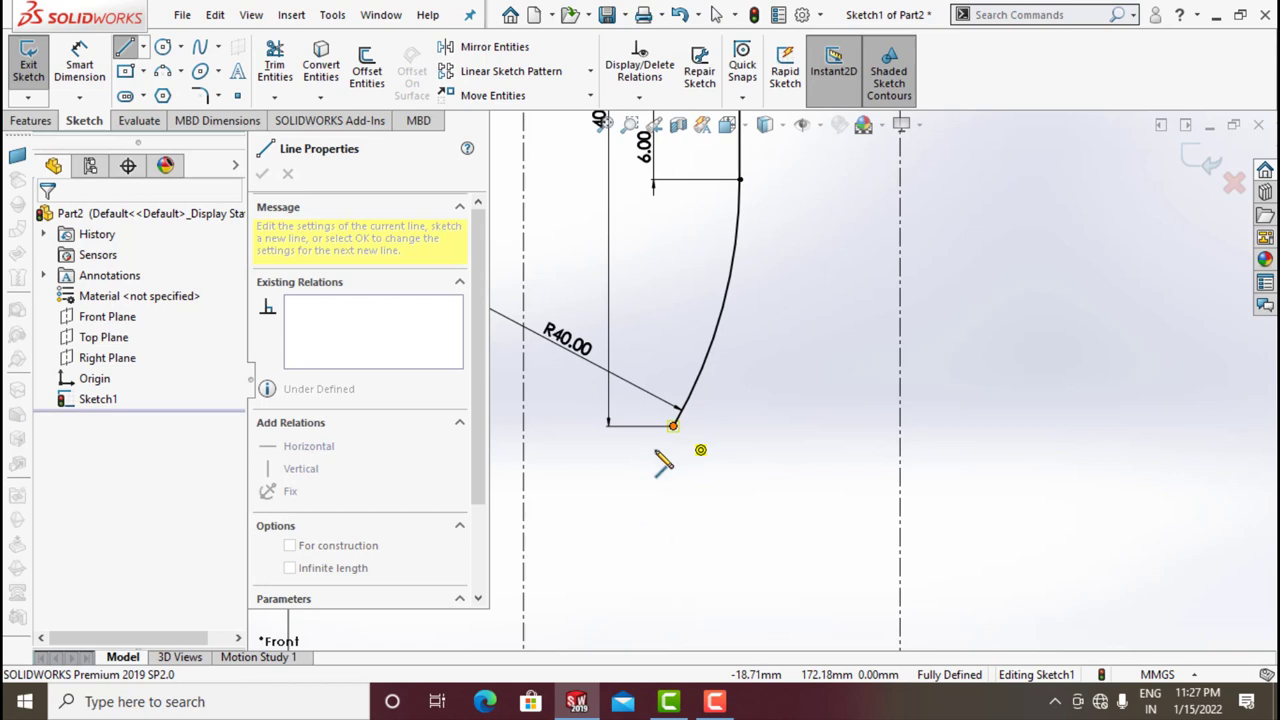
double_click(645, 530)
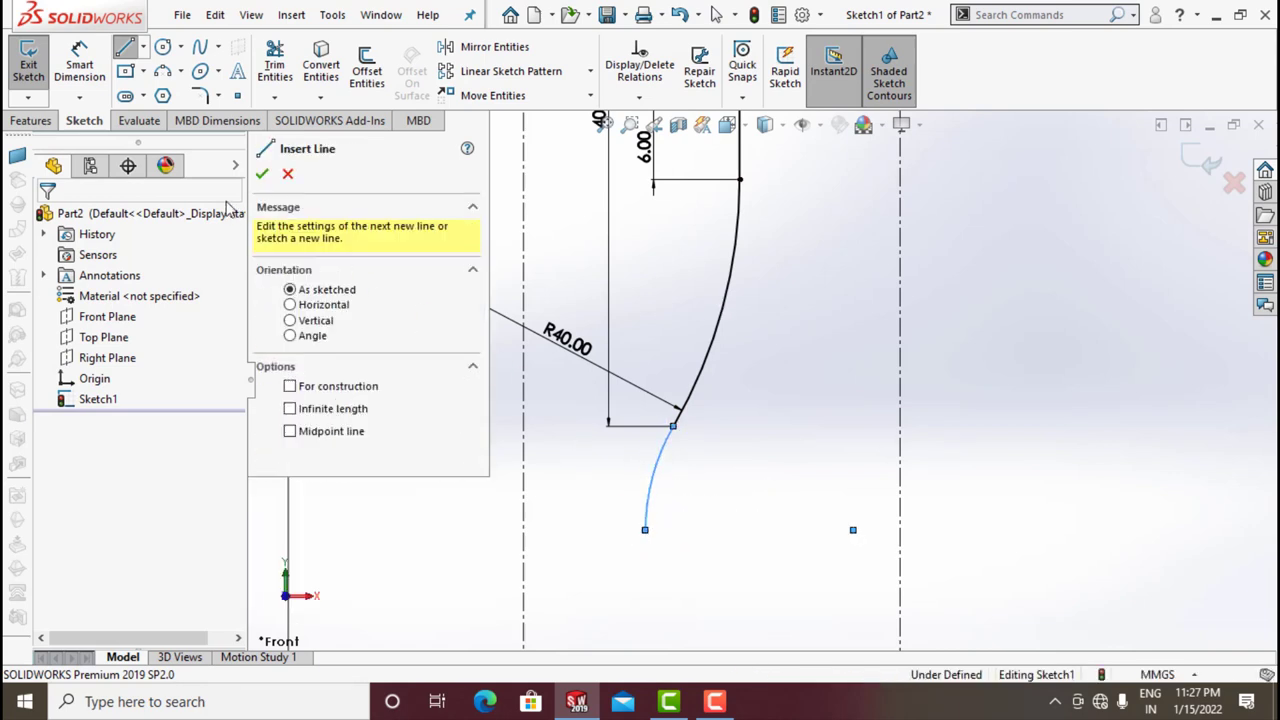
- Dimension the new lower tangent arc with a 200 mm radius
click(79, 62)
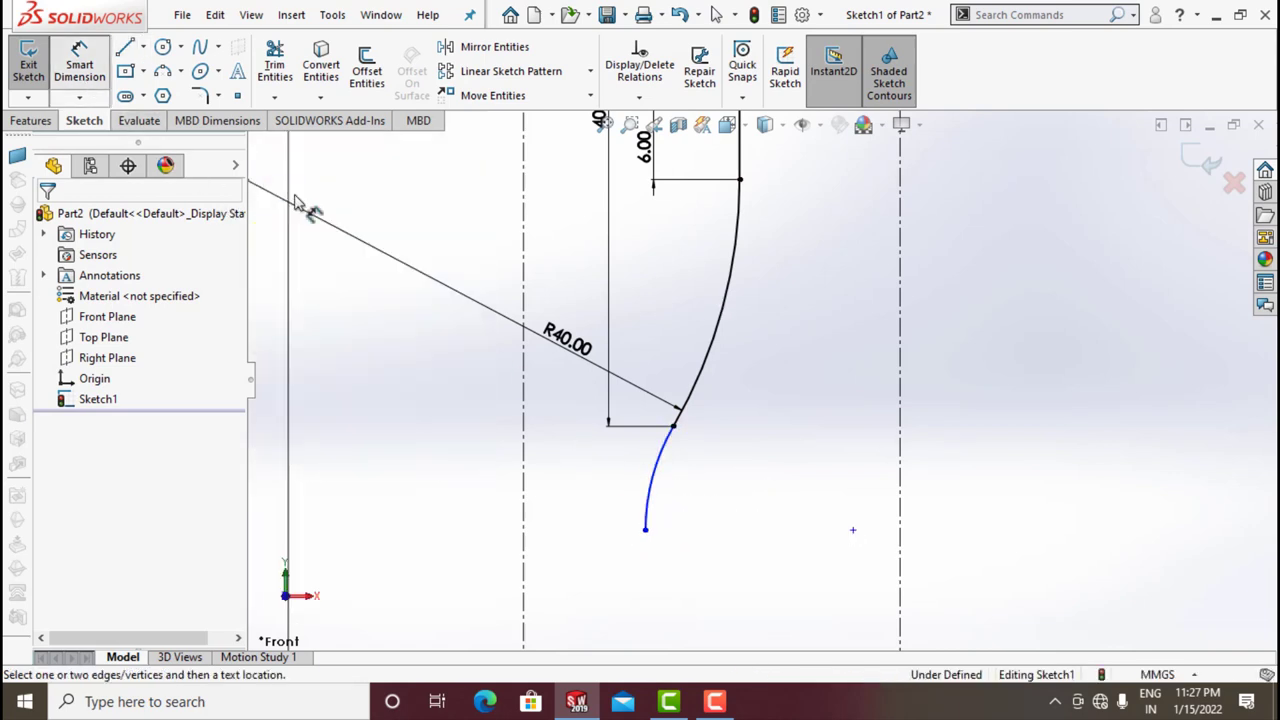
click(662, 470)
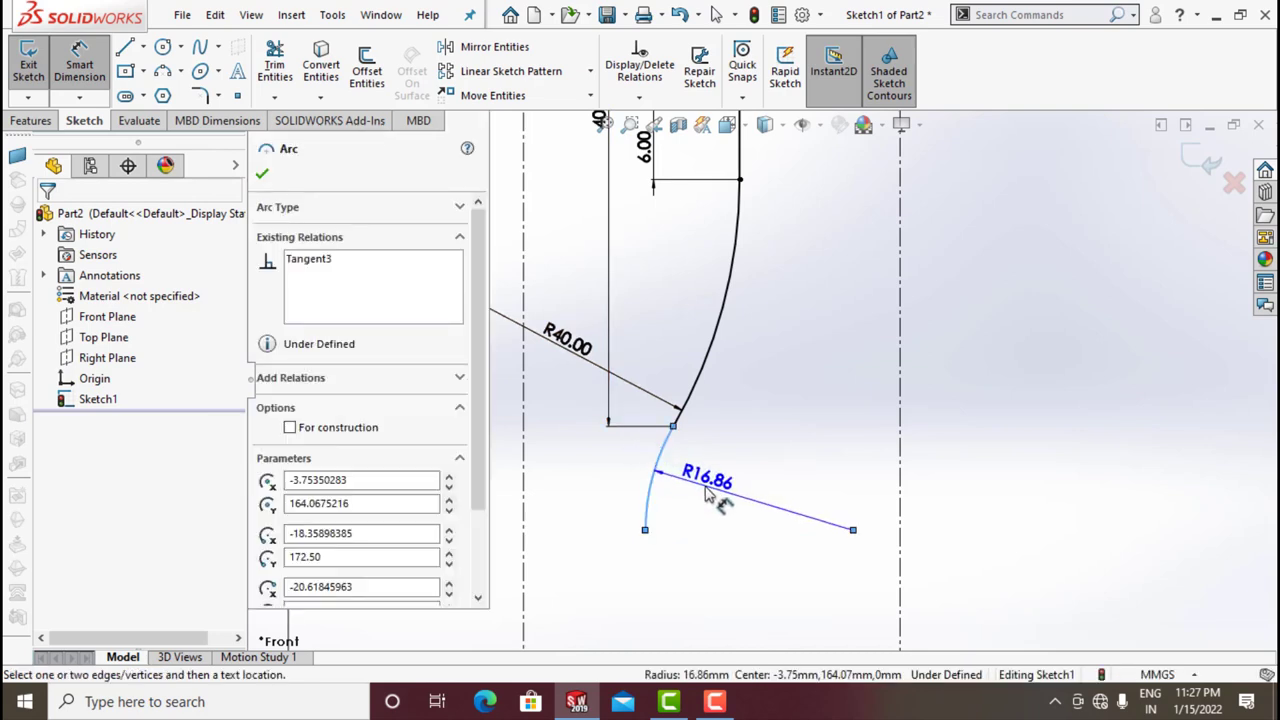
click(712, 497)
text(200)
key(Return)
scroll(785, 510, up, 3)
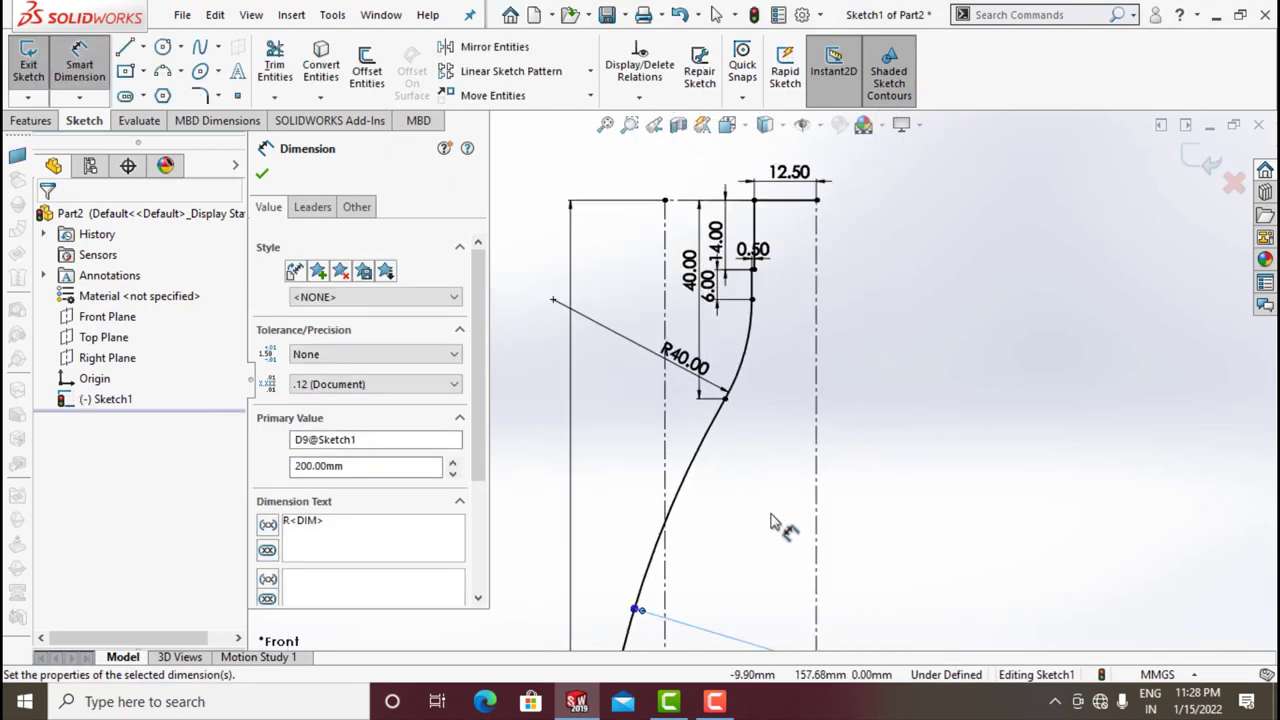
scroll(760, 520, up, 1)
click(262, 176)
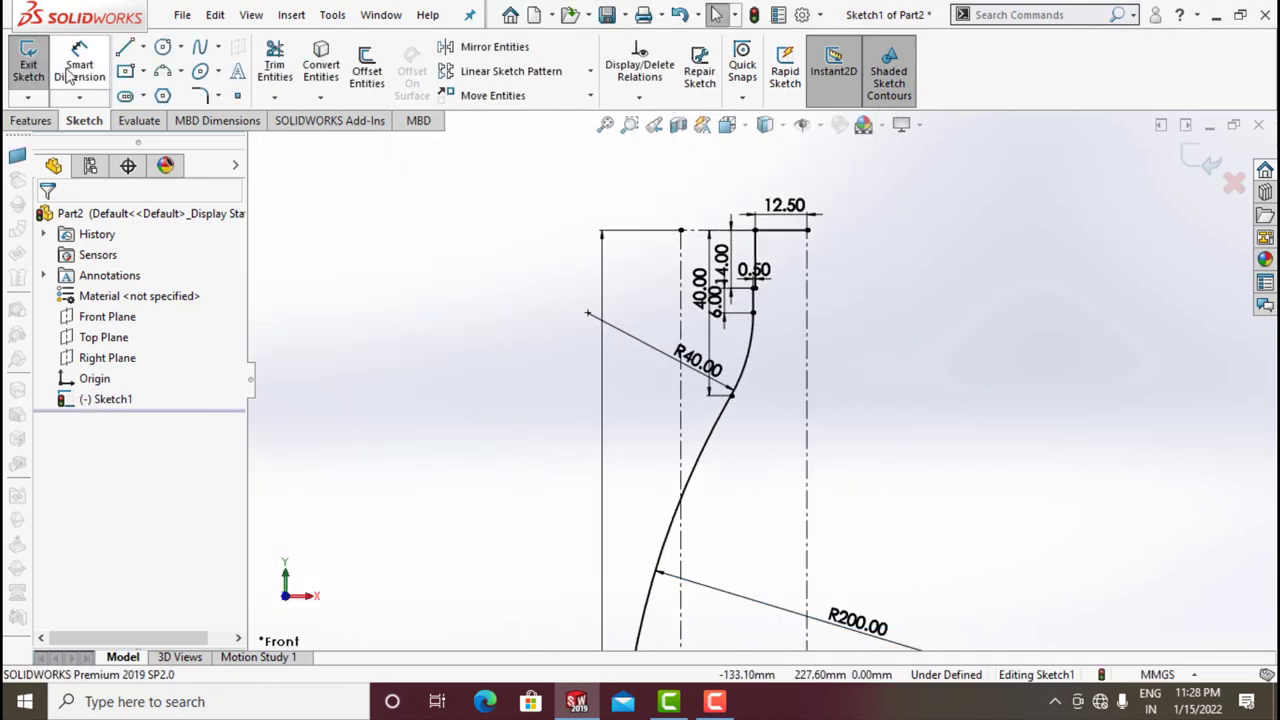
- Dimension the vertical distance from the top line to the lower end of the 200 mm radius arc as 57.5 mm
scroll(745, 570, up, 2)
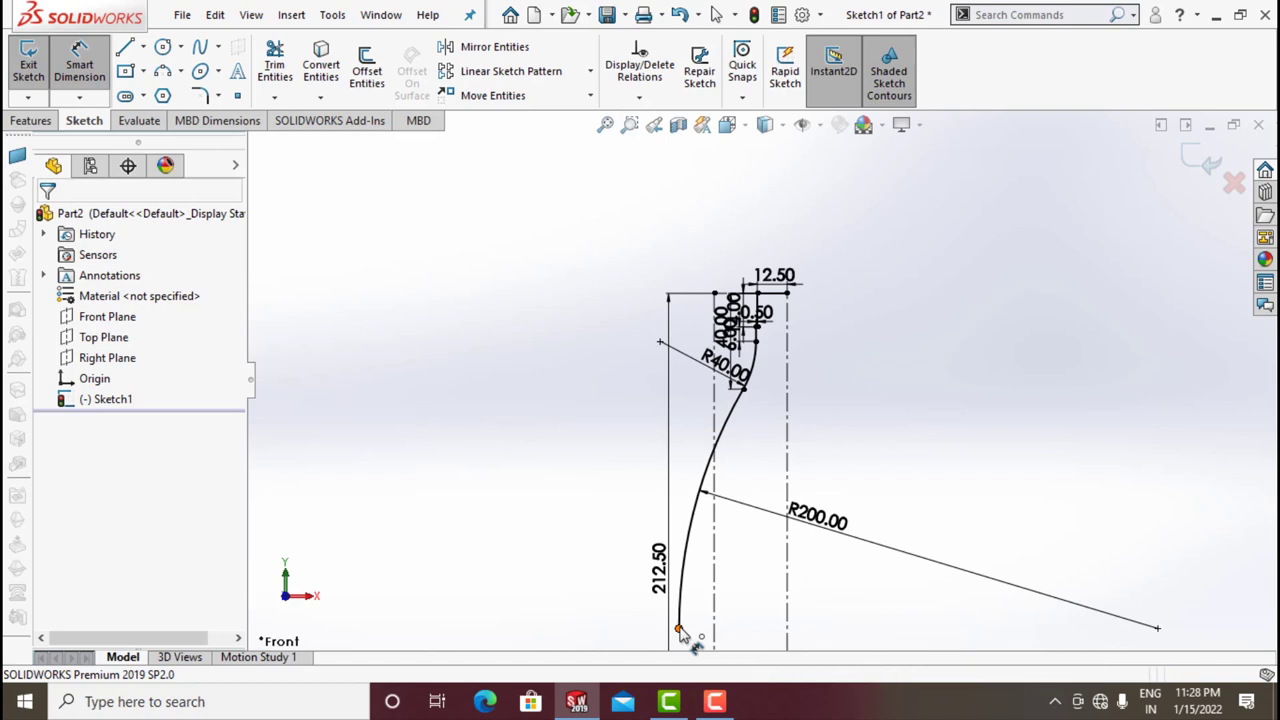
click(714, 294)
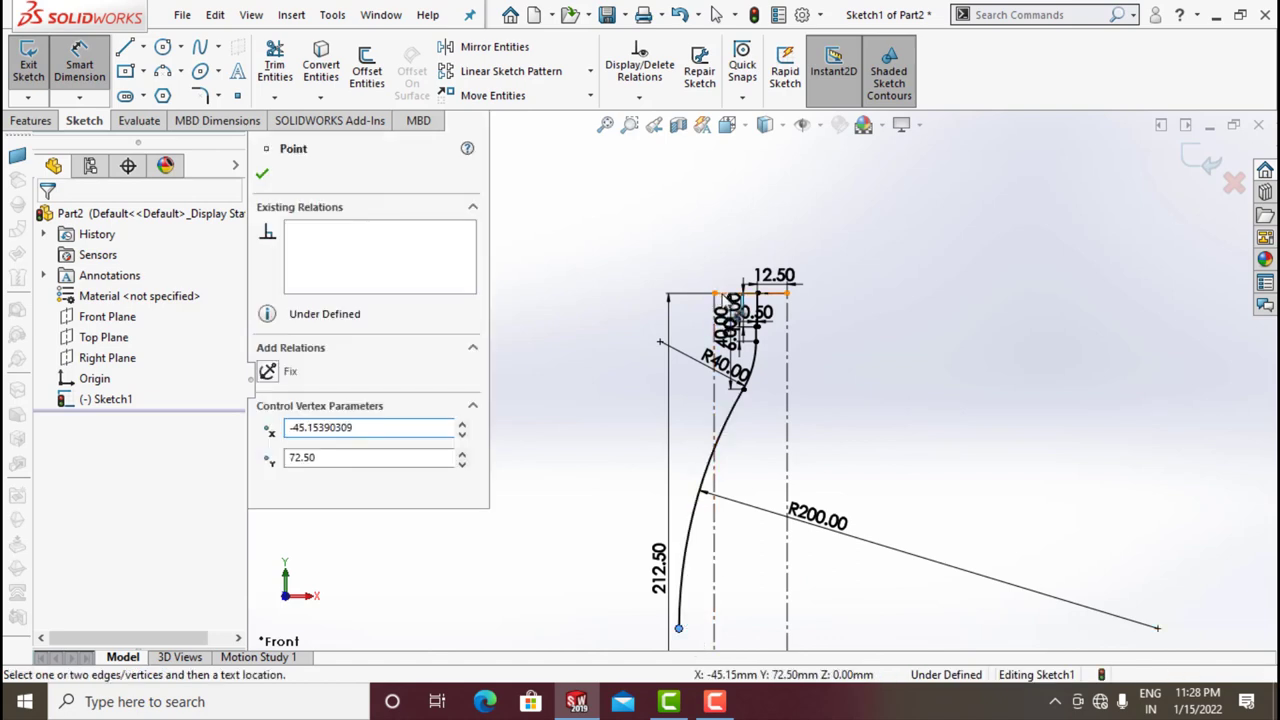
click(650, 628)
click(610, 388)
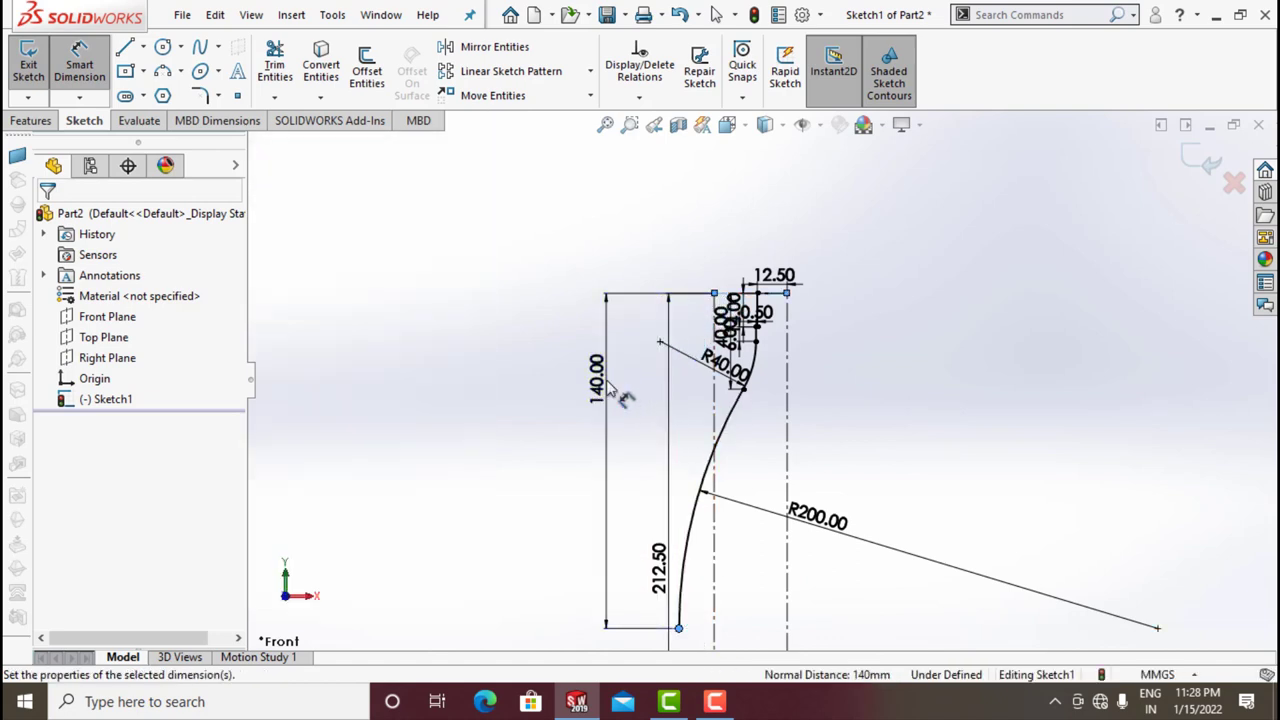
text(57.5)
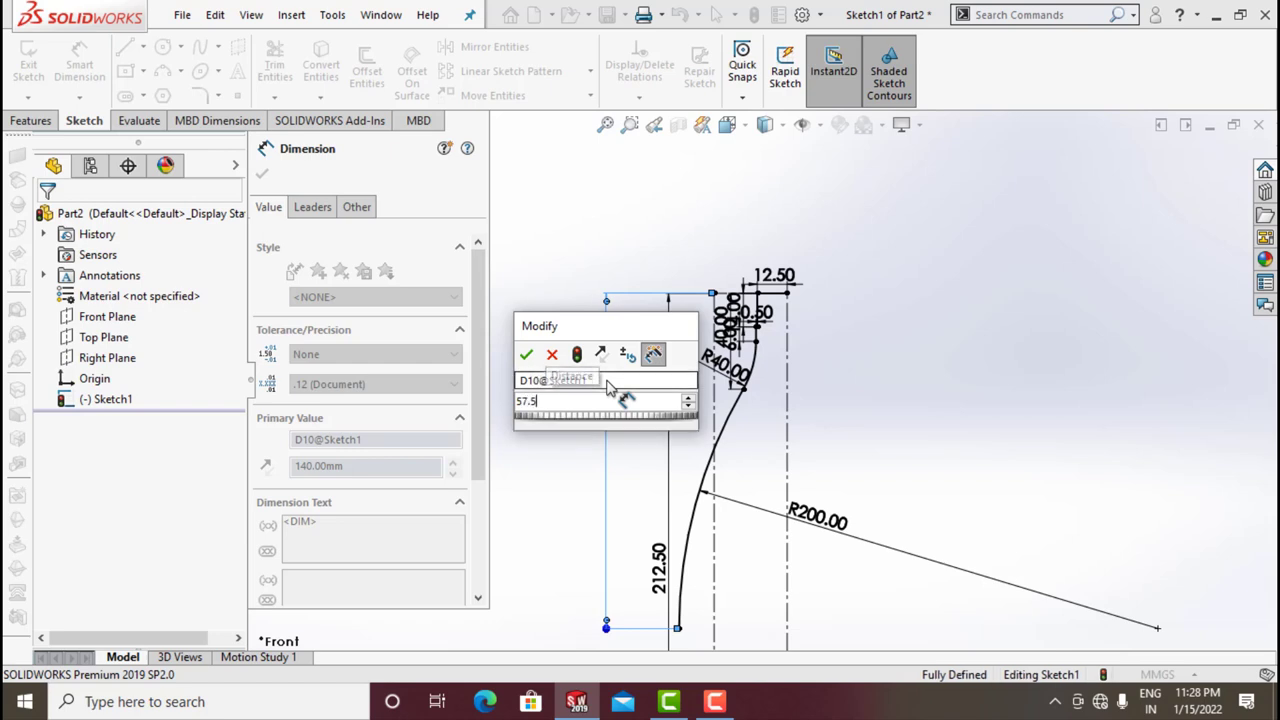
key(Return)
scroll(745, 452, down, 6)
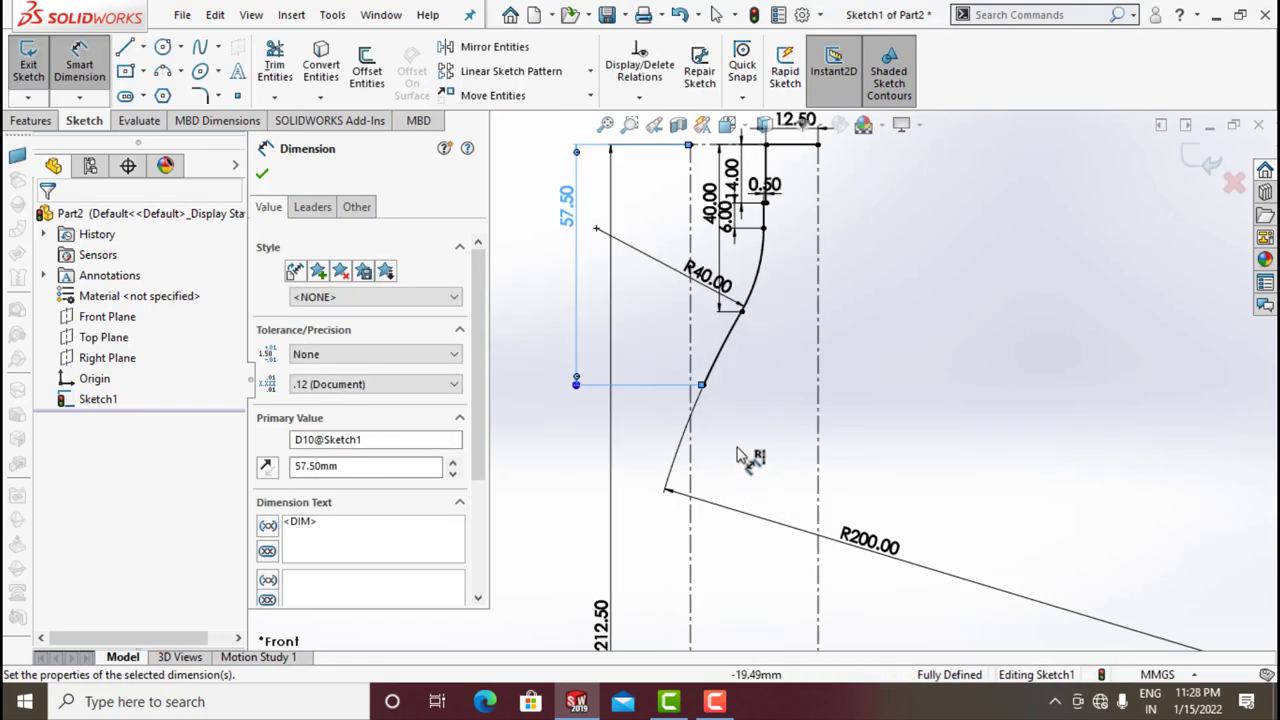
click(163, 73)
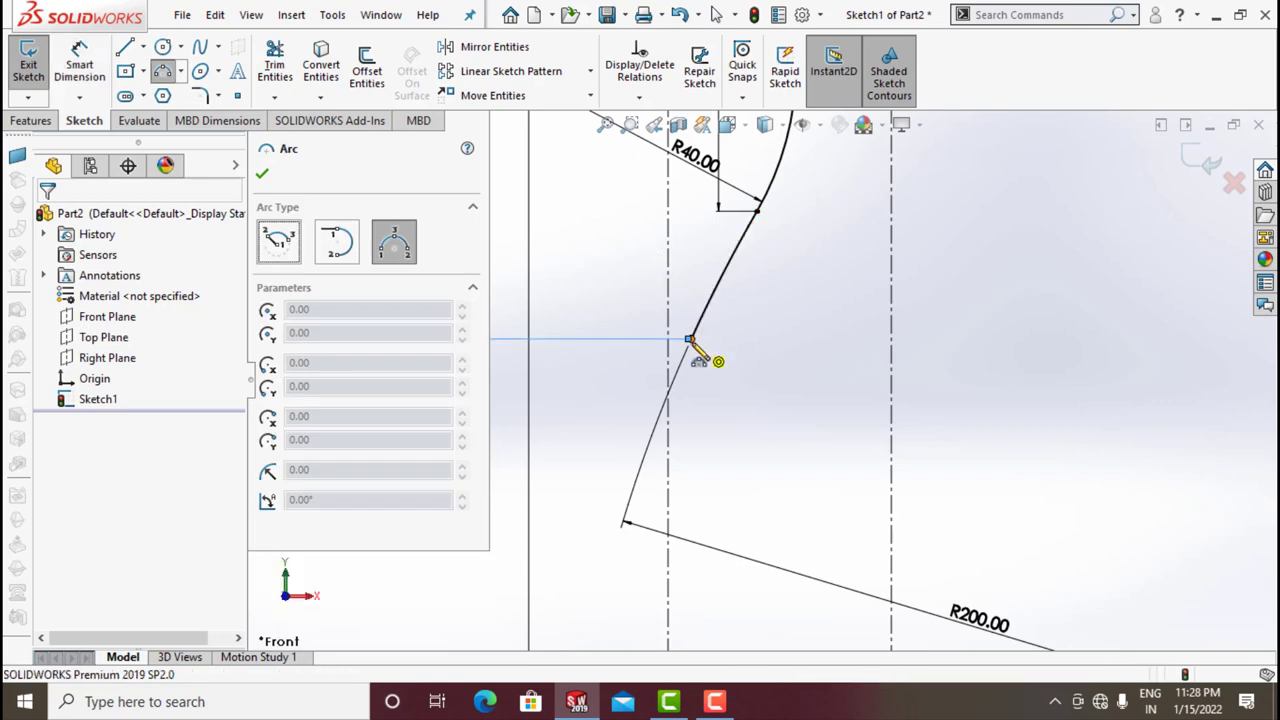
click(689, 339)
scroll(683, 395, down, 2)
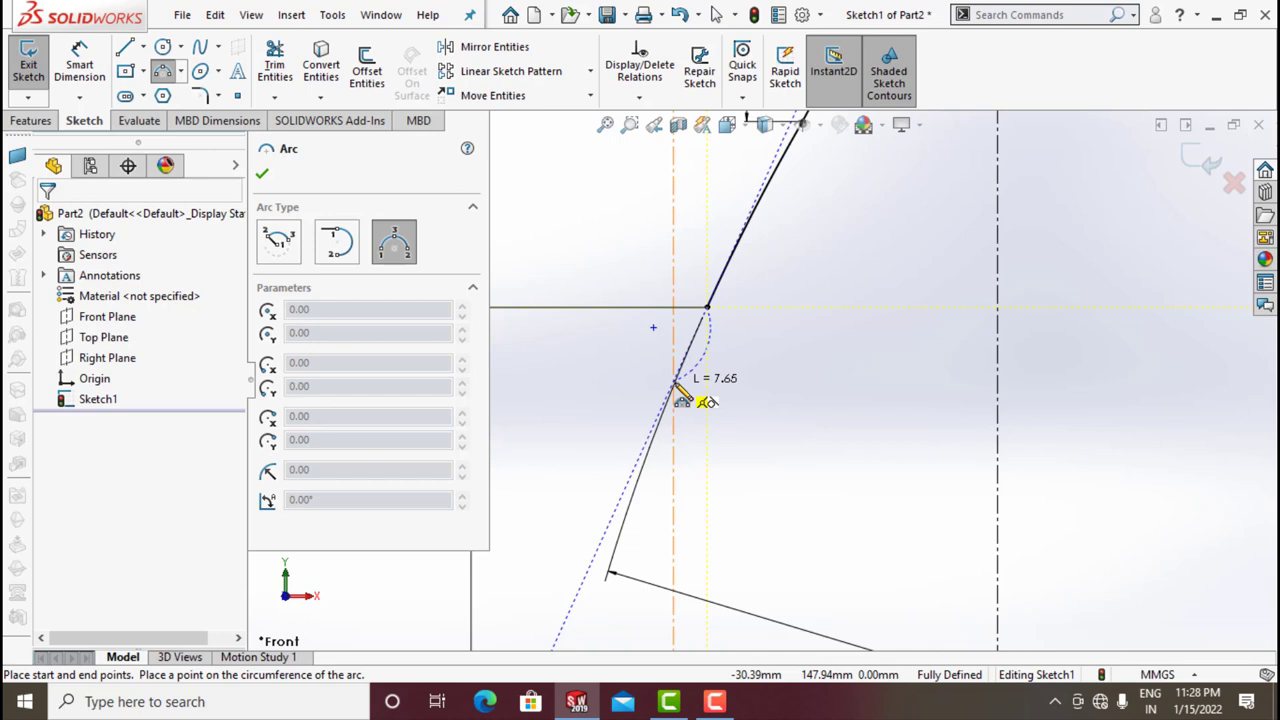
scroll(692, 338, down, 3)
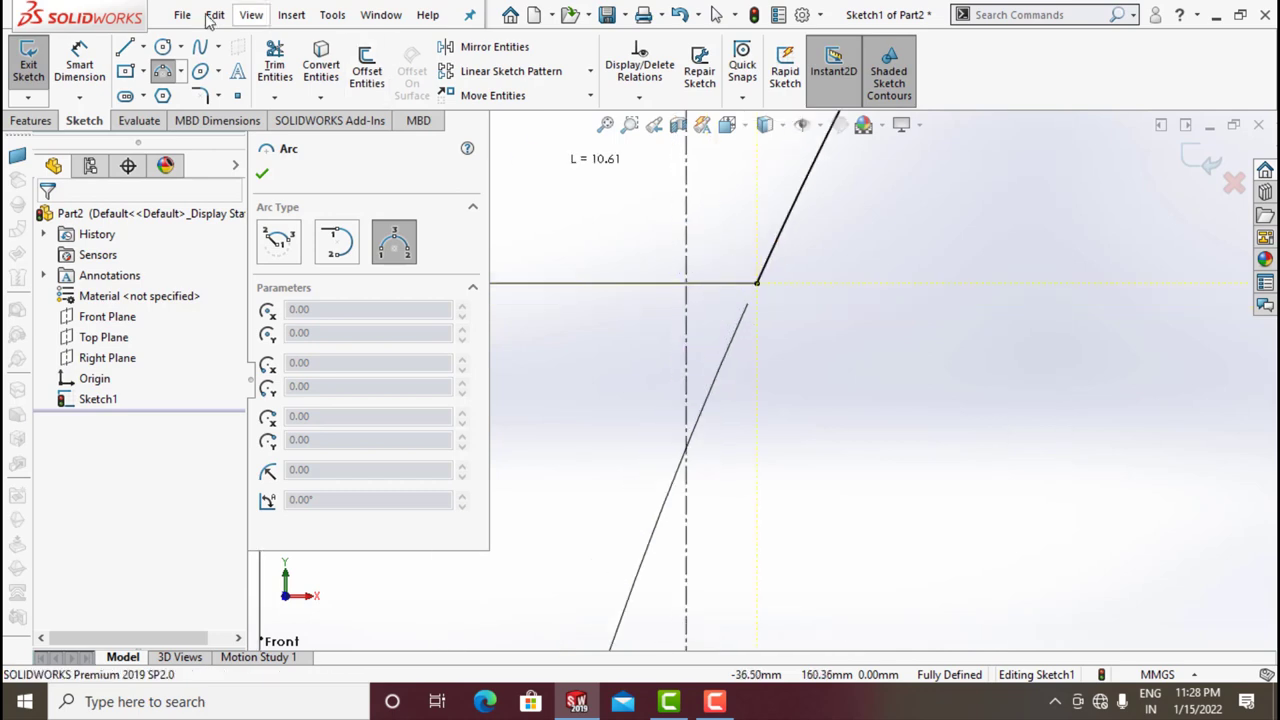
- Sketch a tangent arc of about 48.8 mm radius from the lower end of the 200 mm radius arc to the left vertical construction line
click(126, 50)
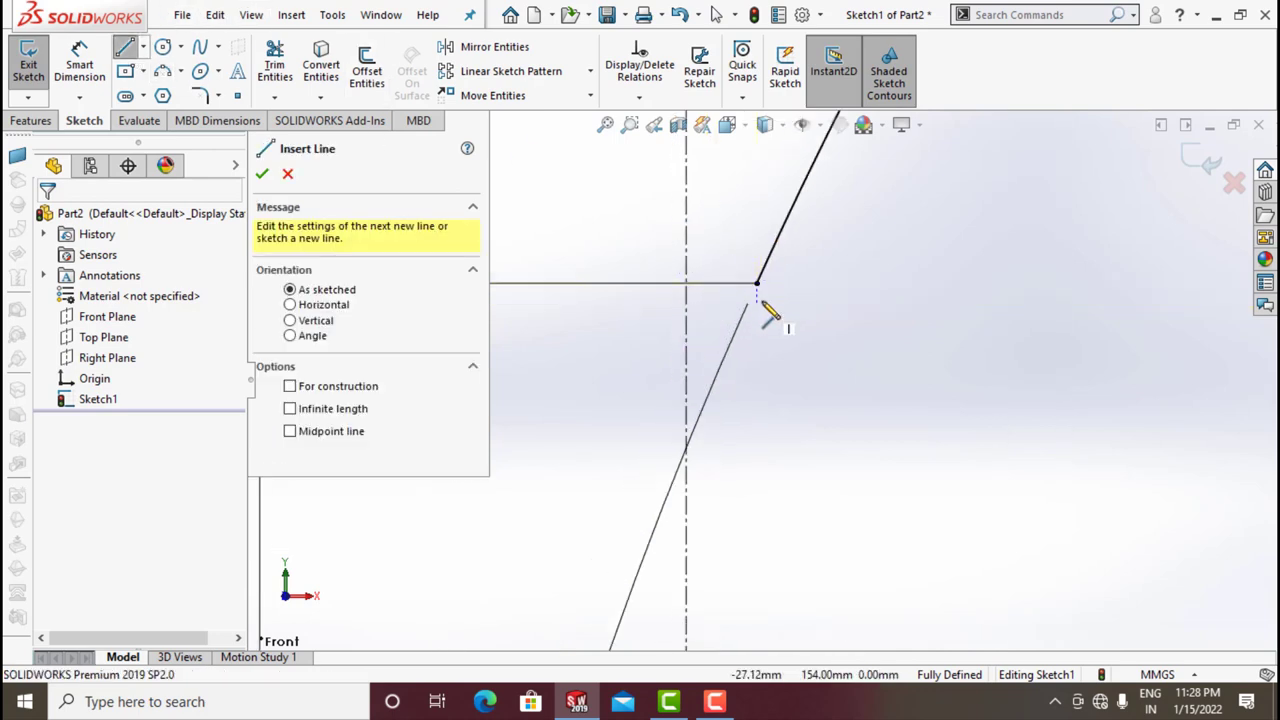
click(757, 284)
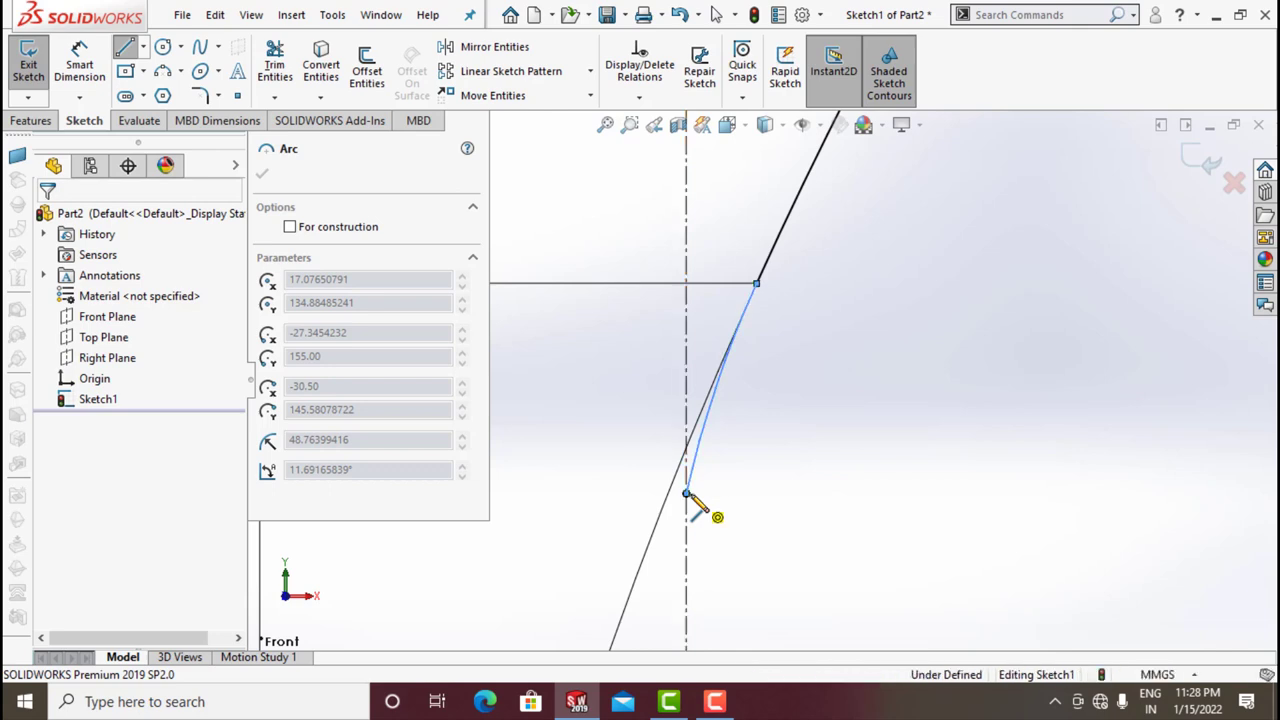
click(687, 493)
click(125, 49)
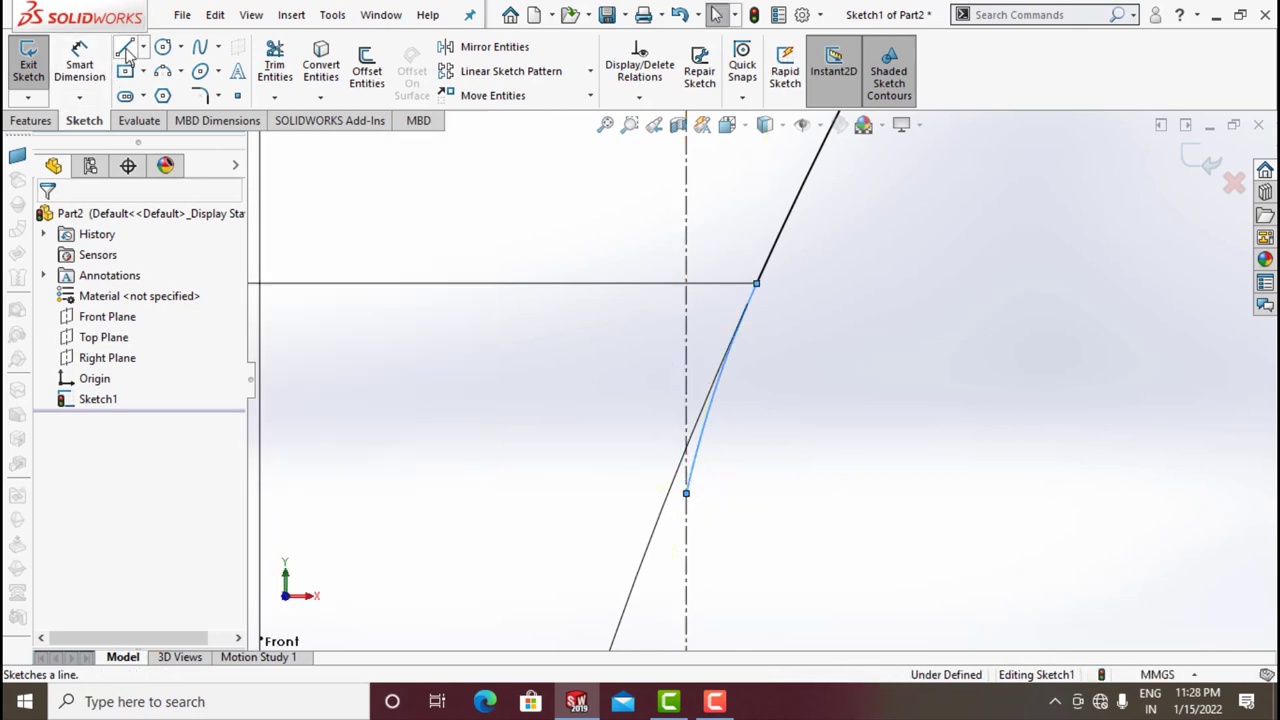
- Add a tangent relation between the newest arc and the left vertical construction line
click(639, 97)
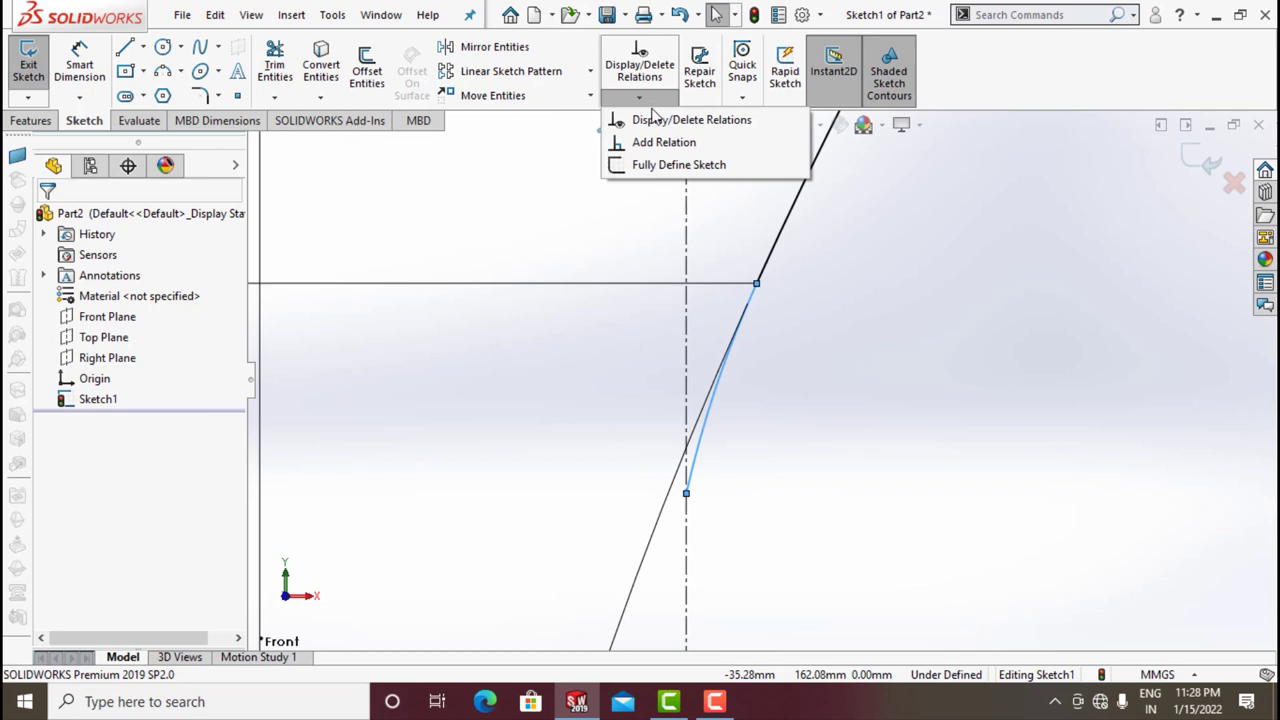
click(663, 145)
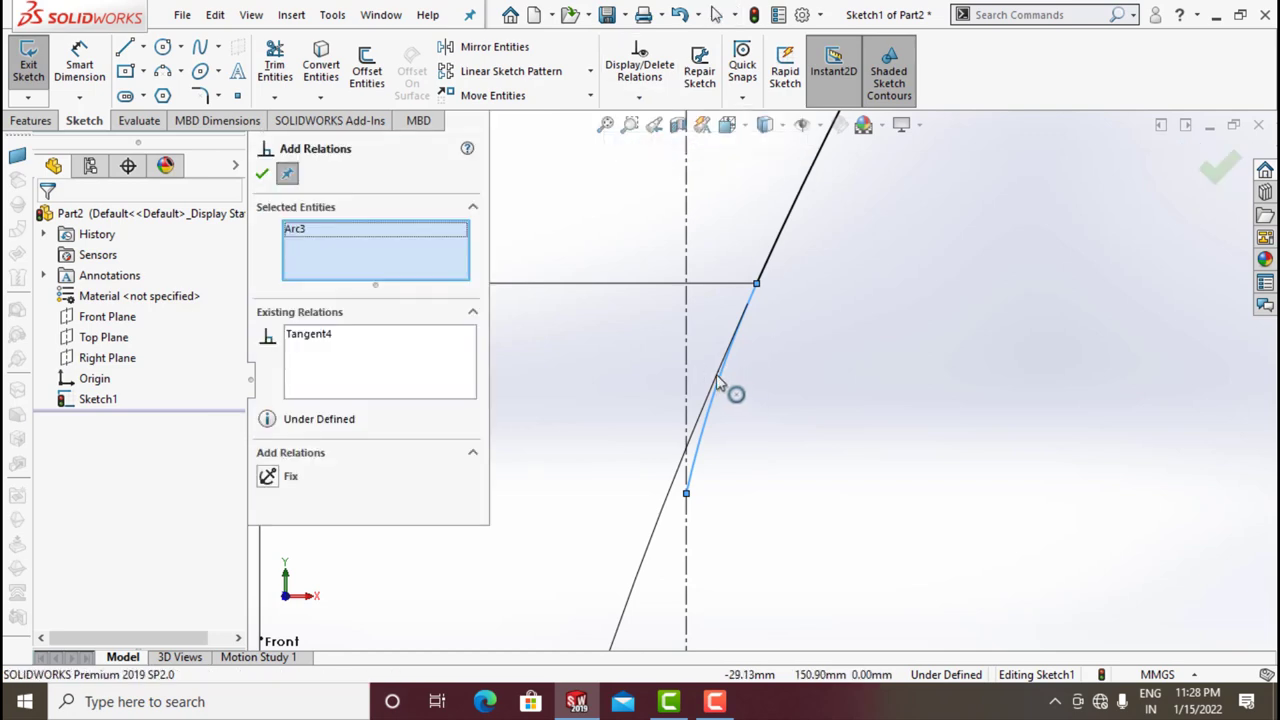
click(689, 372)
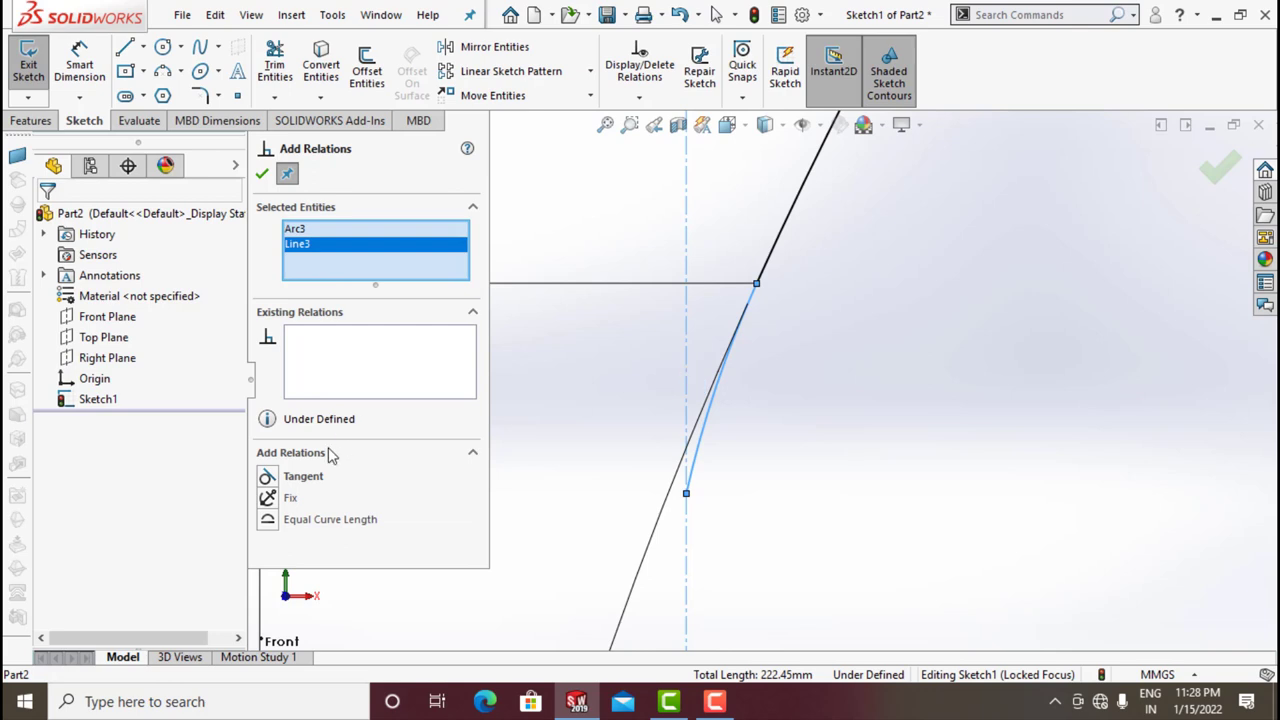
click(266, 478)
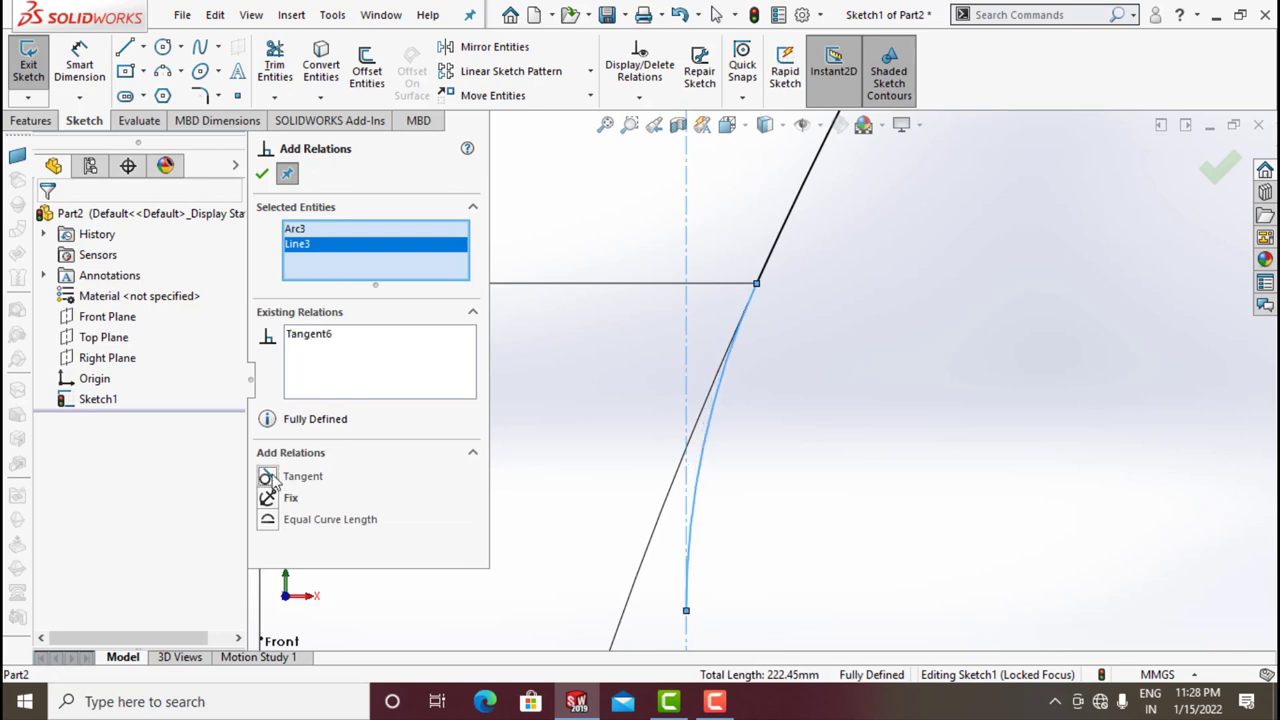
click(262, 176)
- Sketch a three-line step from the newest arc's lower end: about 3.15 mm inward, 28.5 mm down, and back to the left construction line
scroll(895, 472, up, 4)
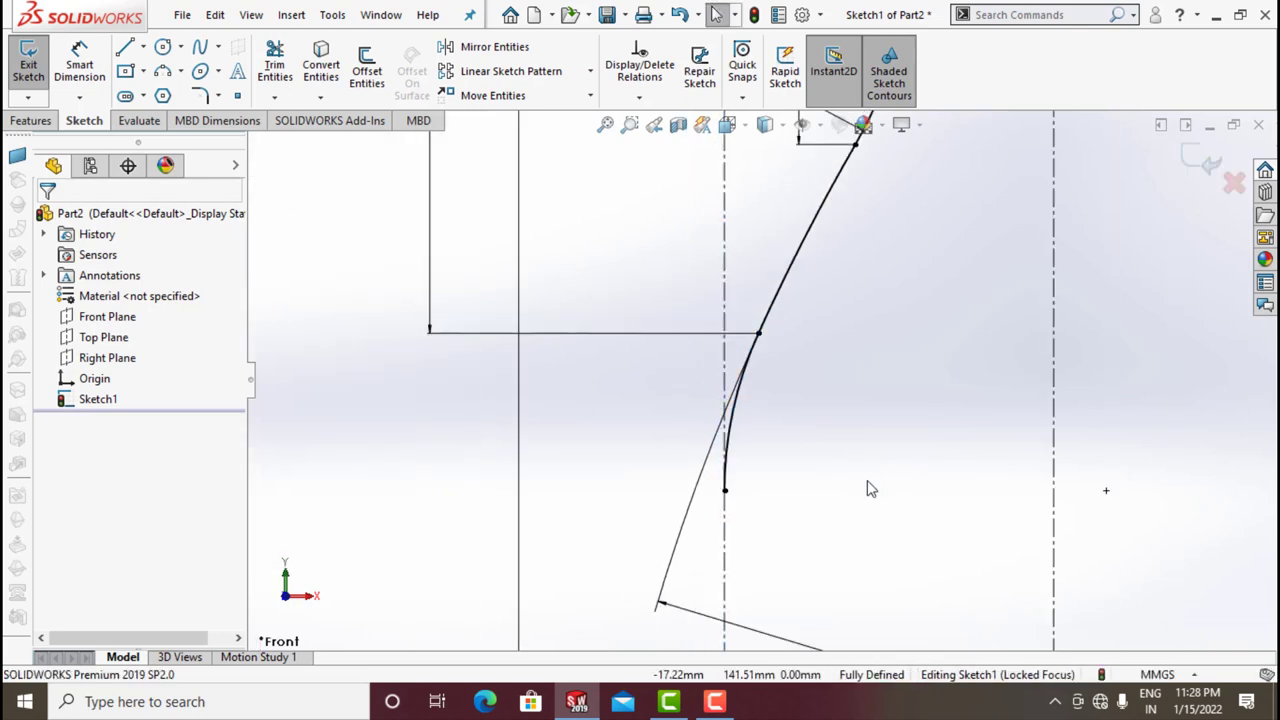
scroll(868, 489, up, 2)
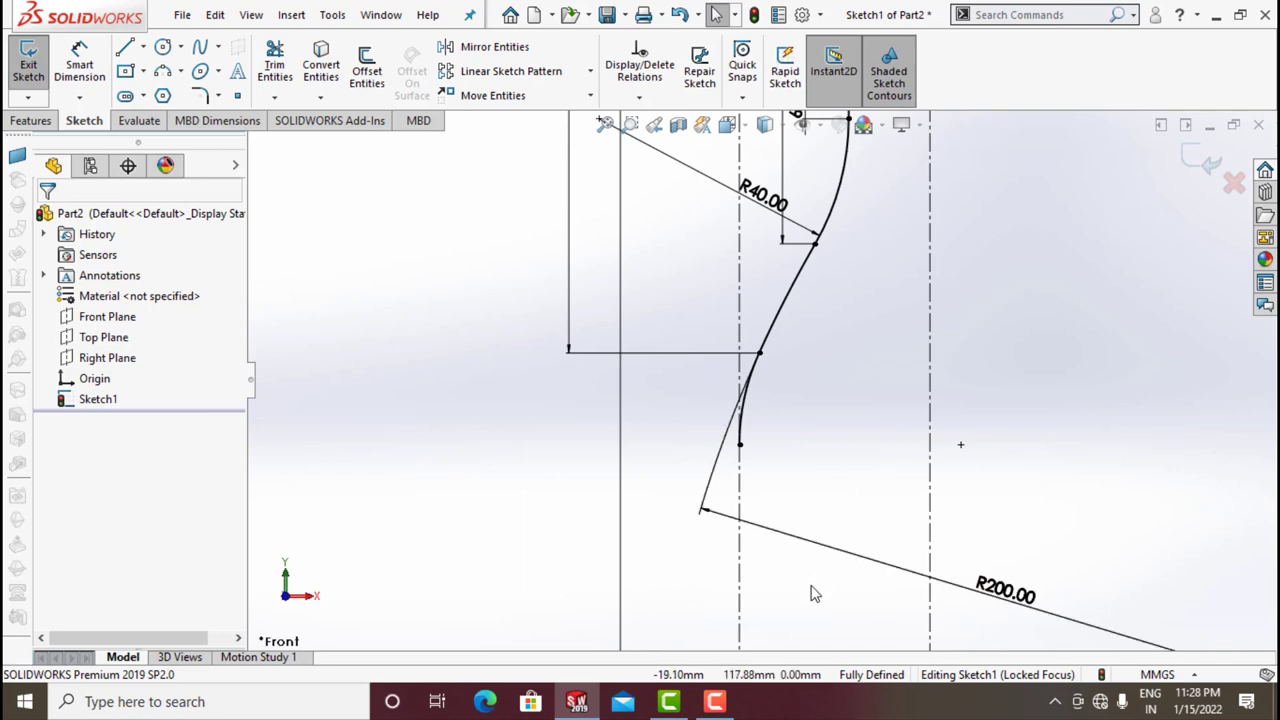
scroll(790, 480, down, 2)
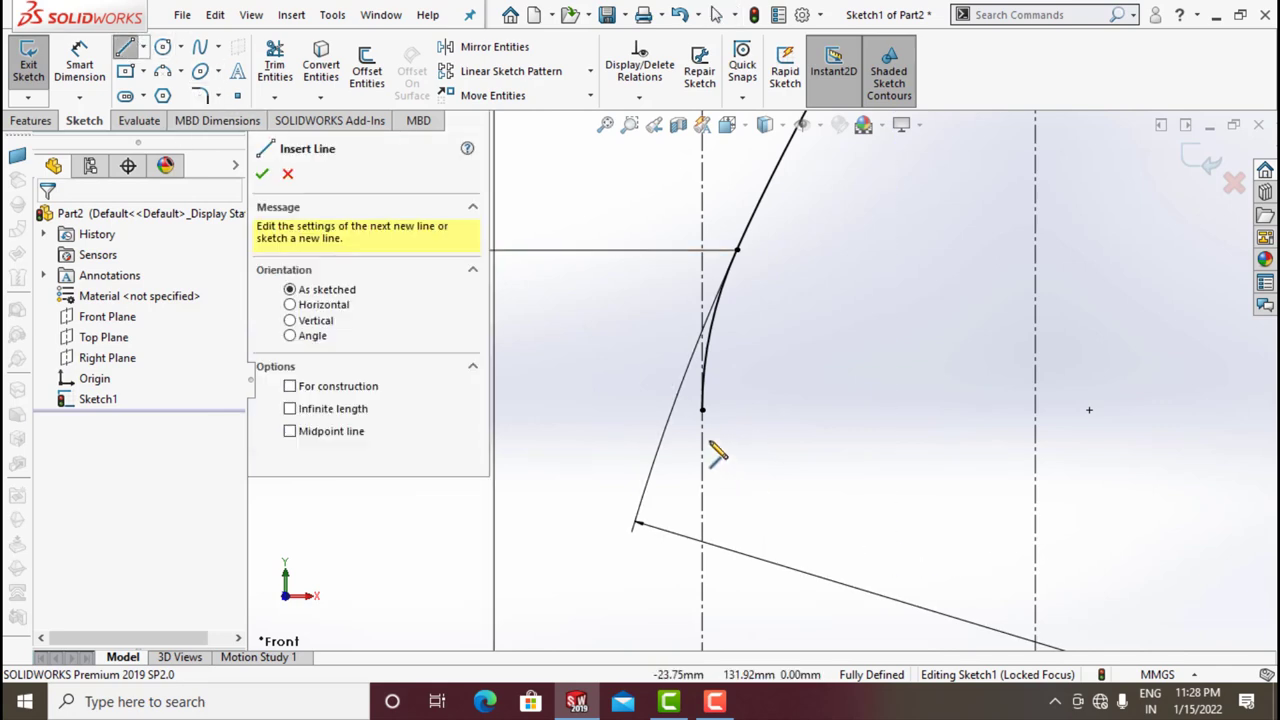
click(703, 410)
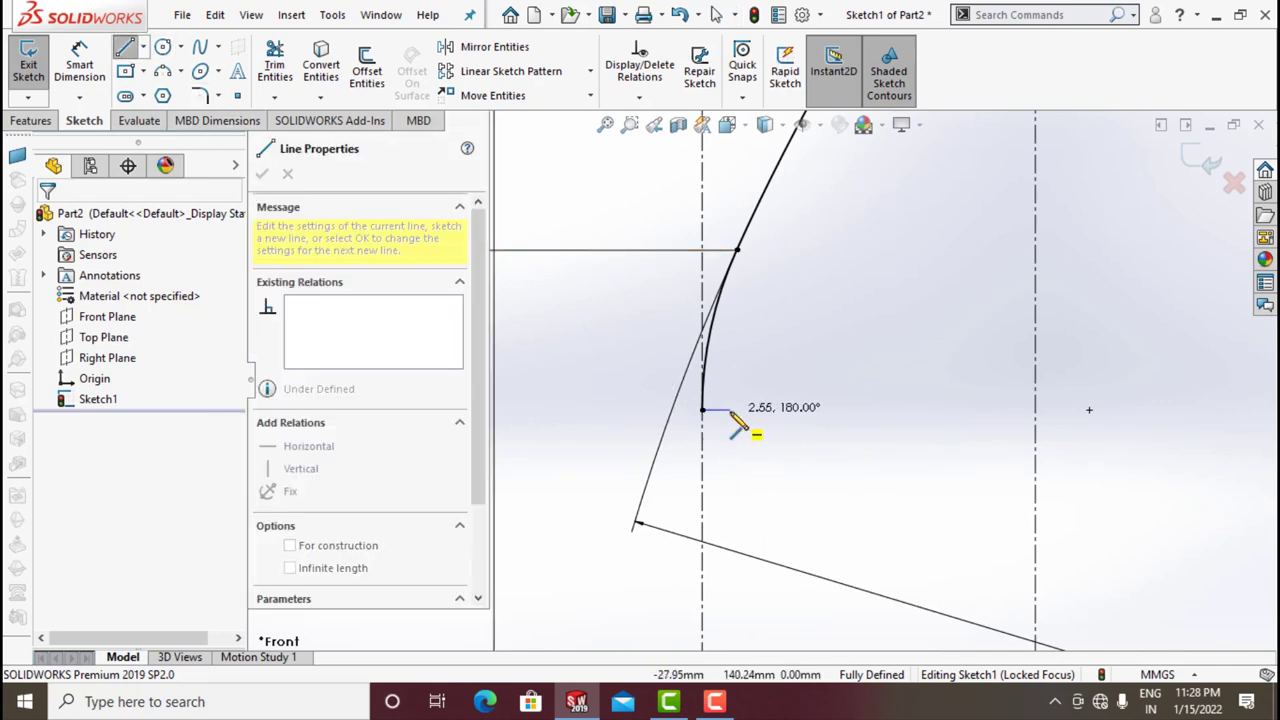
click(735, 410)
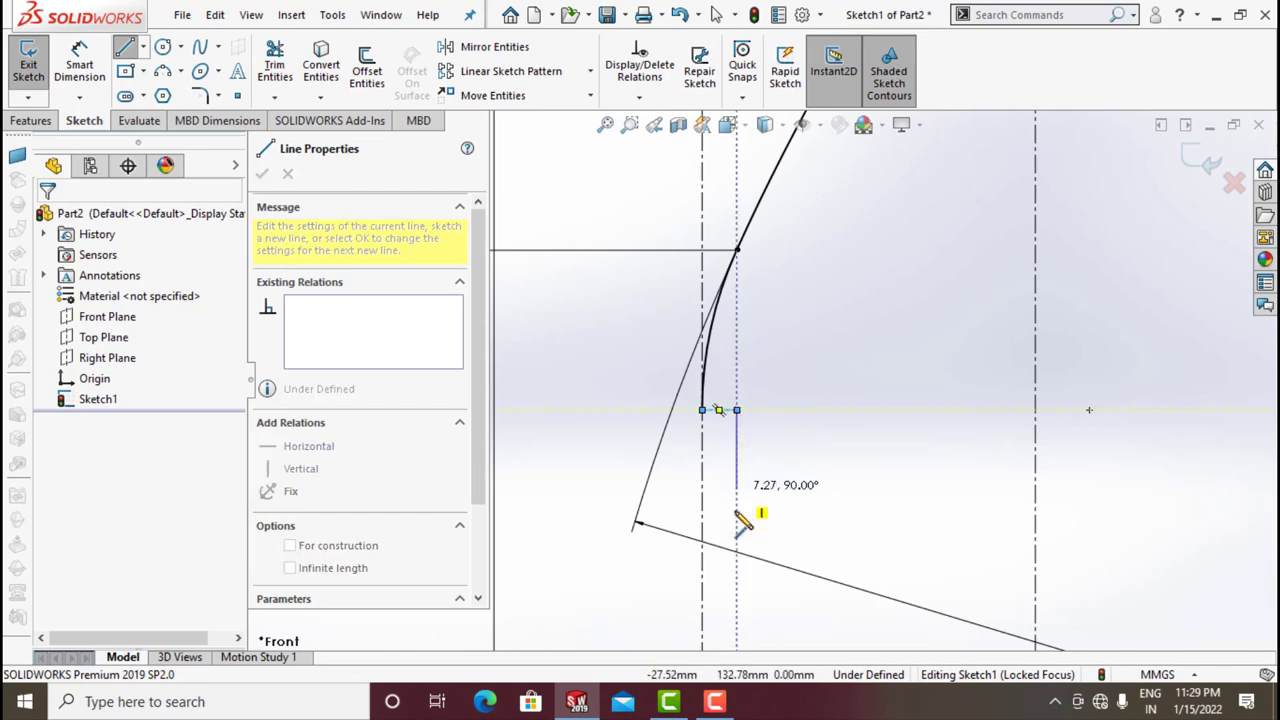
scroll(749, 523, up, 3)
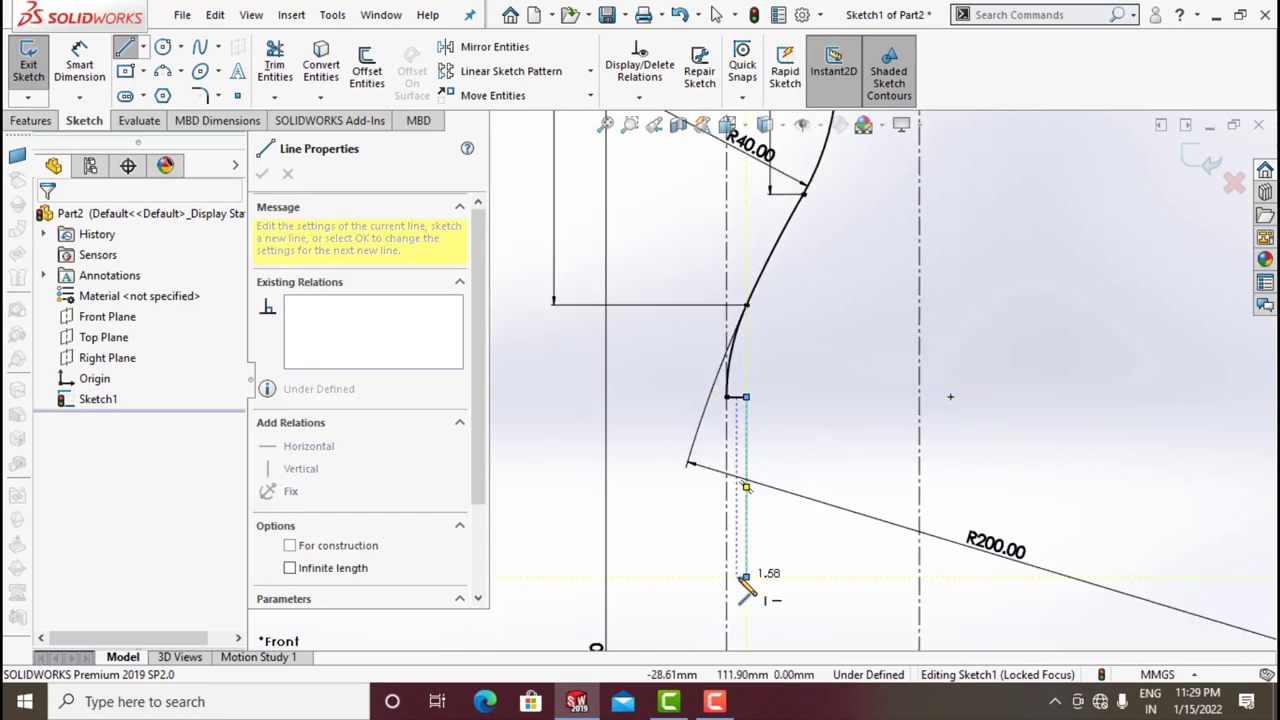
scroll(735, 584, down, 3)
click(746, 577)
- Dimension the upper short horizontal line of the step as 1.1 mm
click(79, 62)
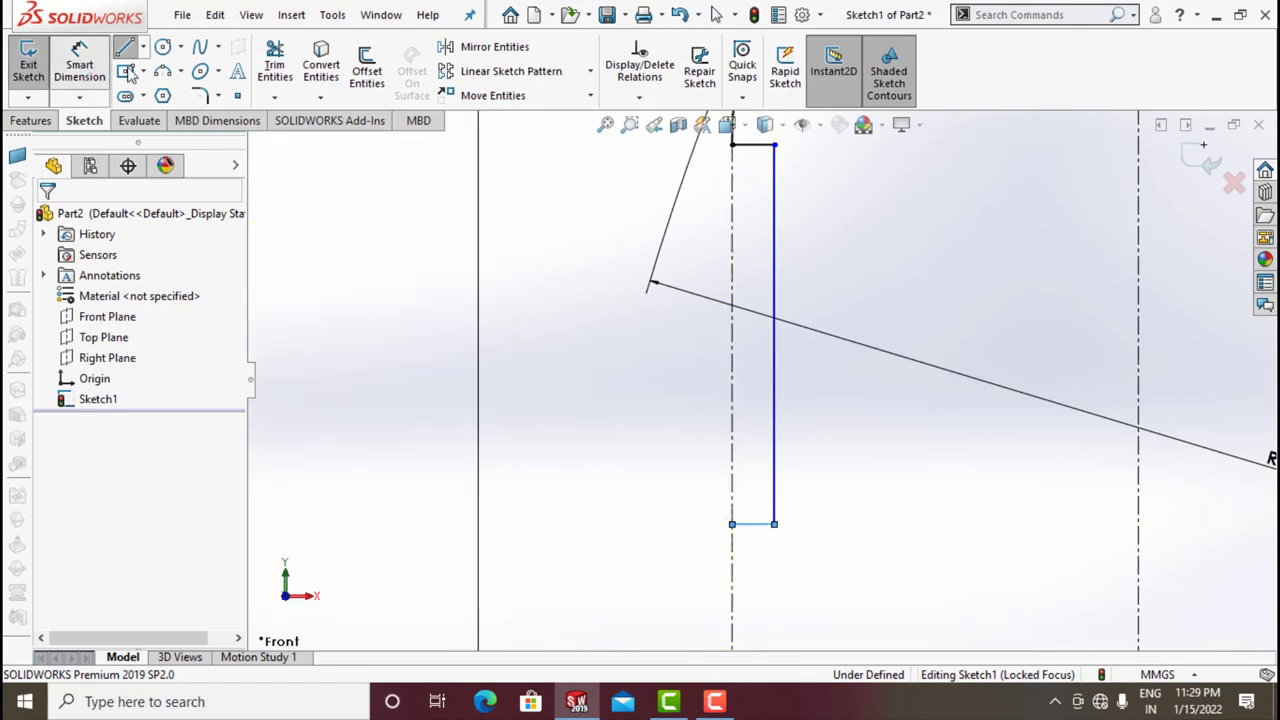
scroll(790, 215, up, 2)
click(758, 216)
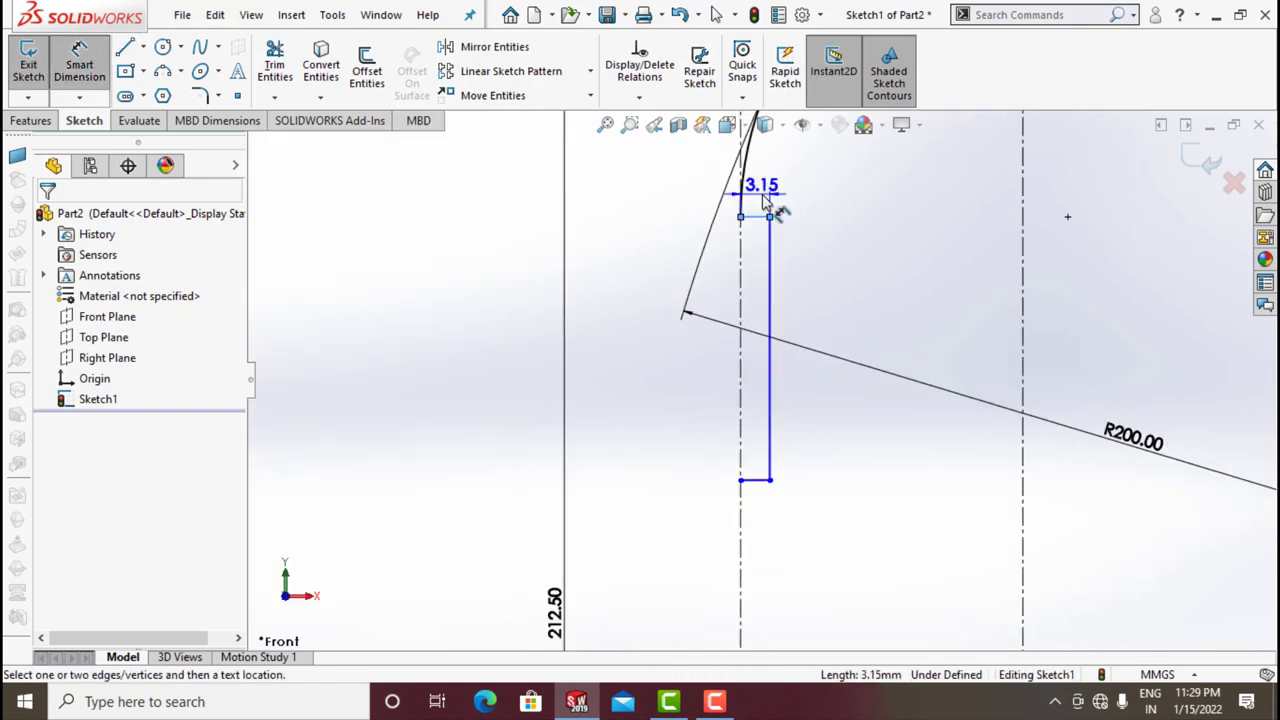
click(765, 200)
text(1.1)
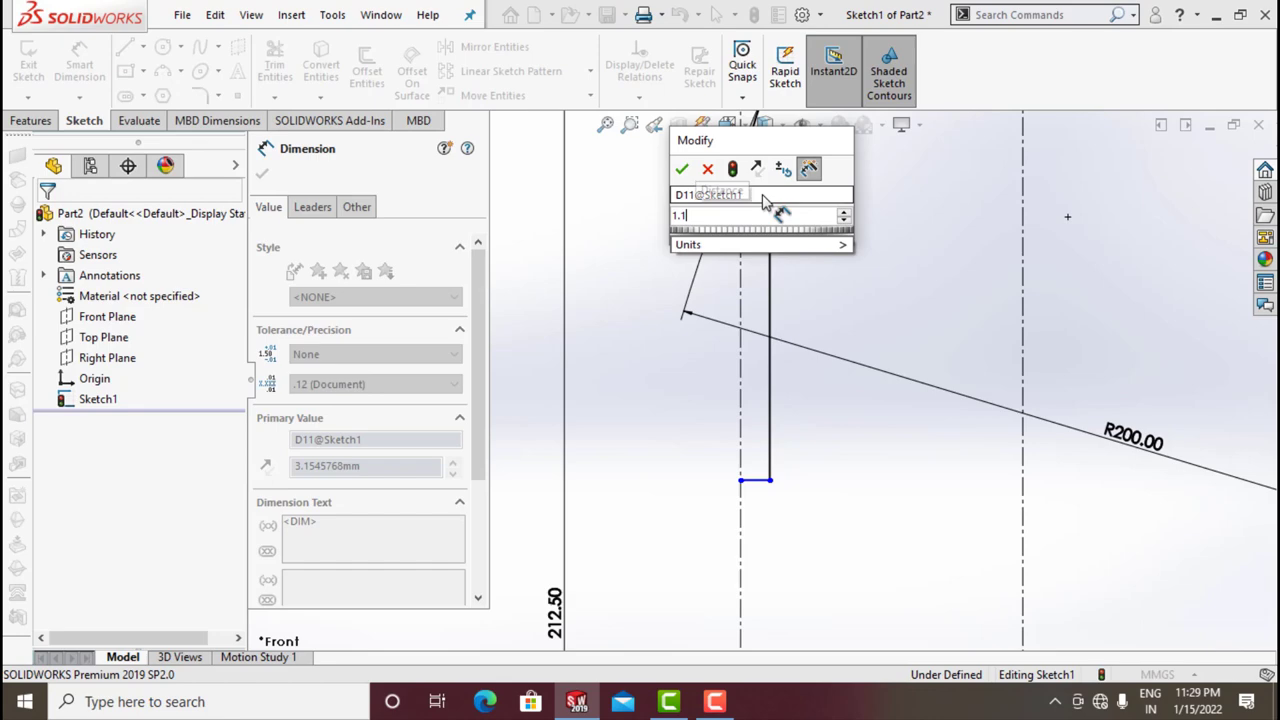
key(Return)
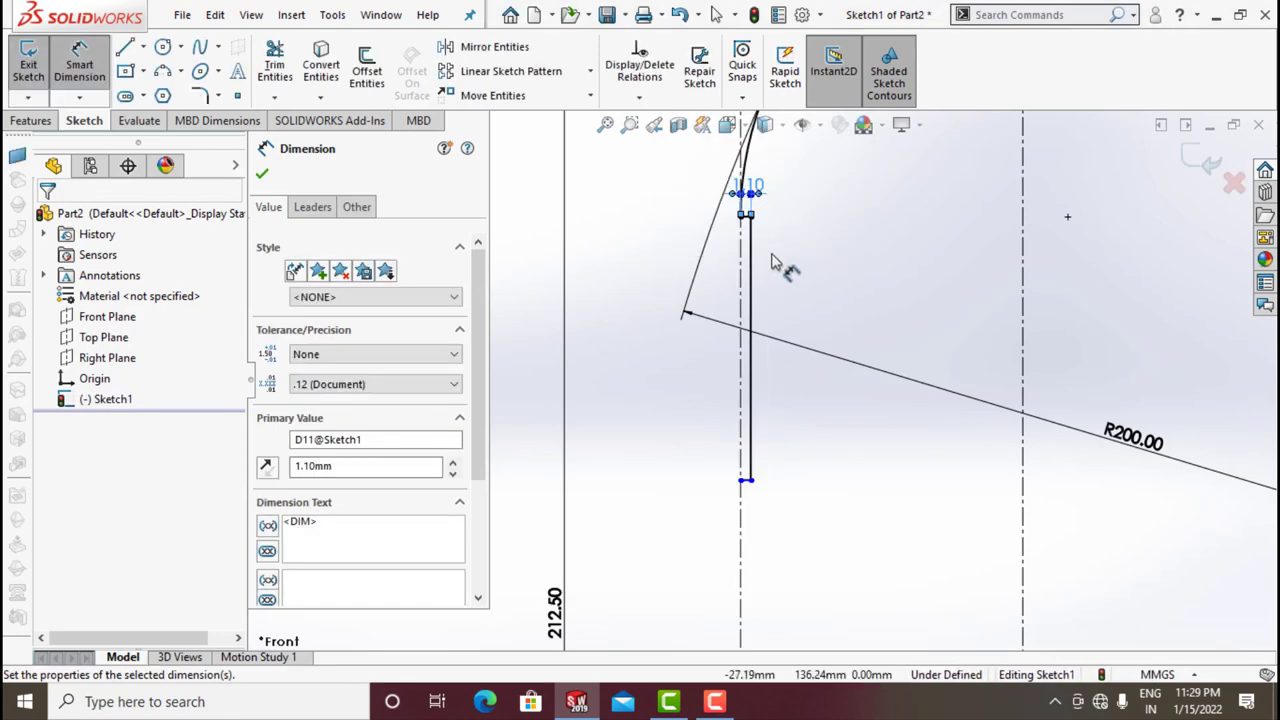
- Dimension the vertical line of the step as 40 mm
click(757, 290)
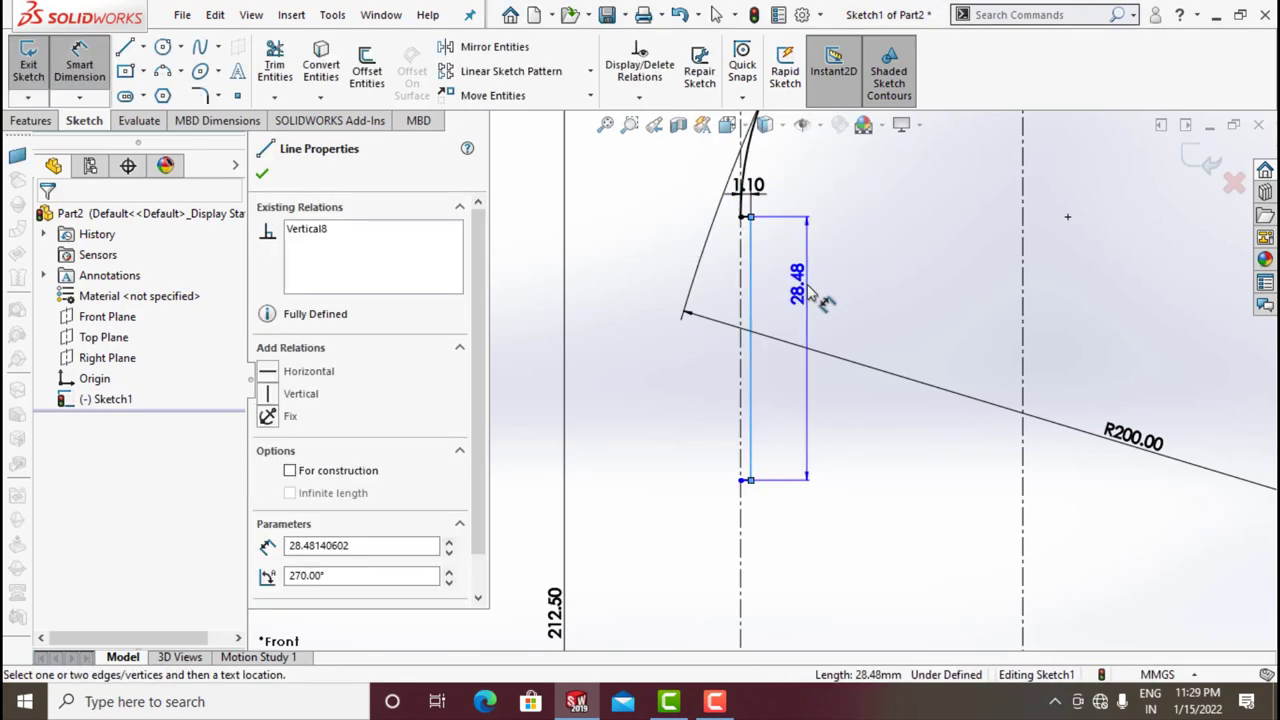
click(814, 293)
text(40)
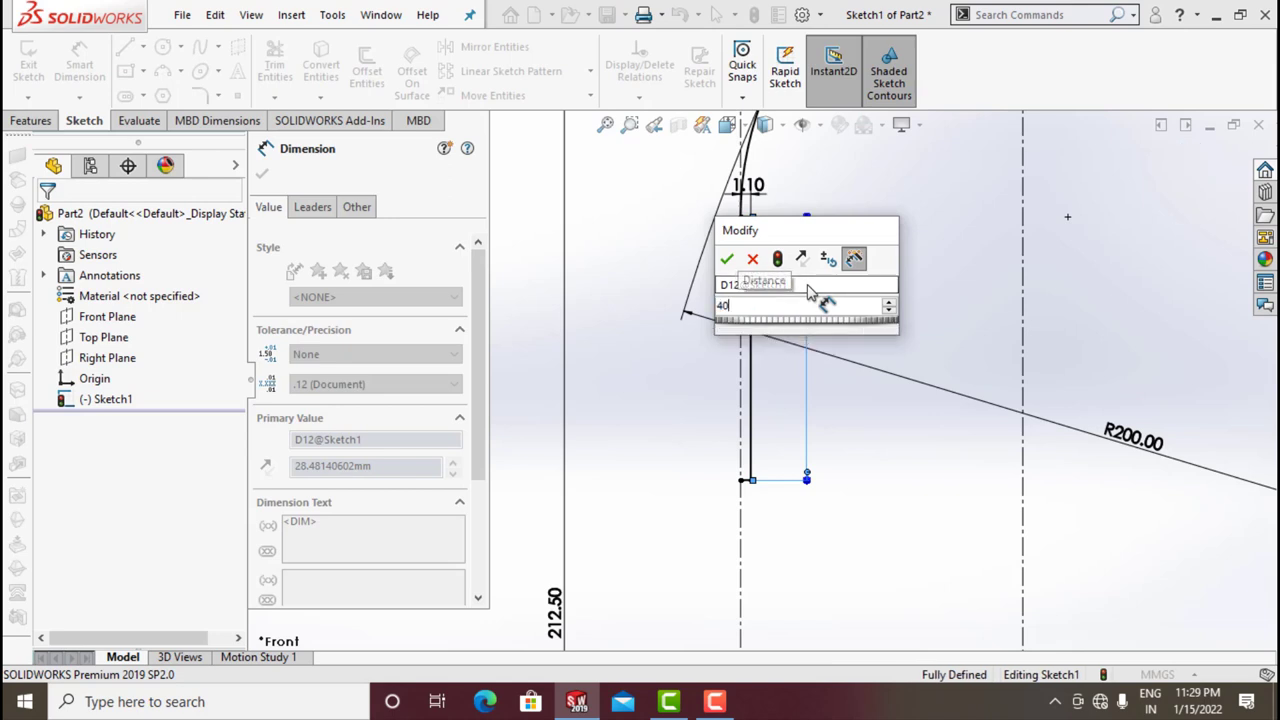
key(Return)
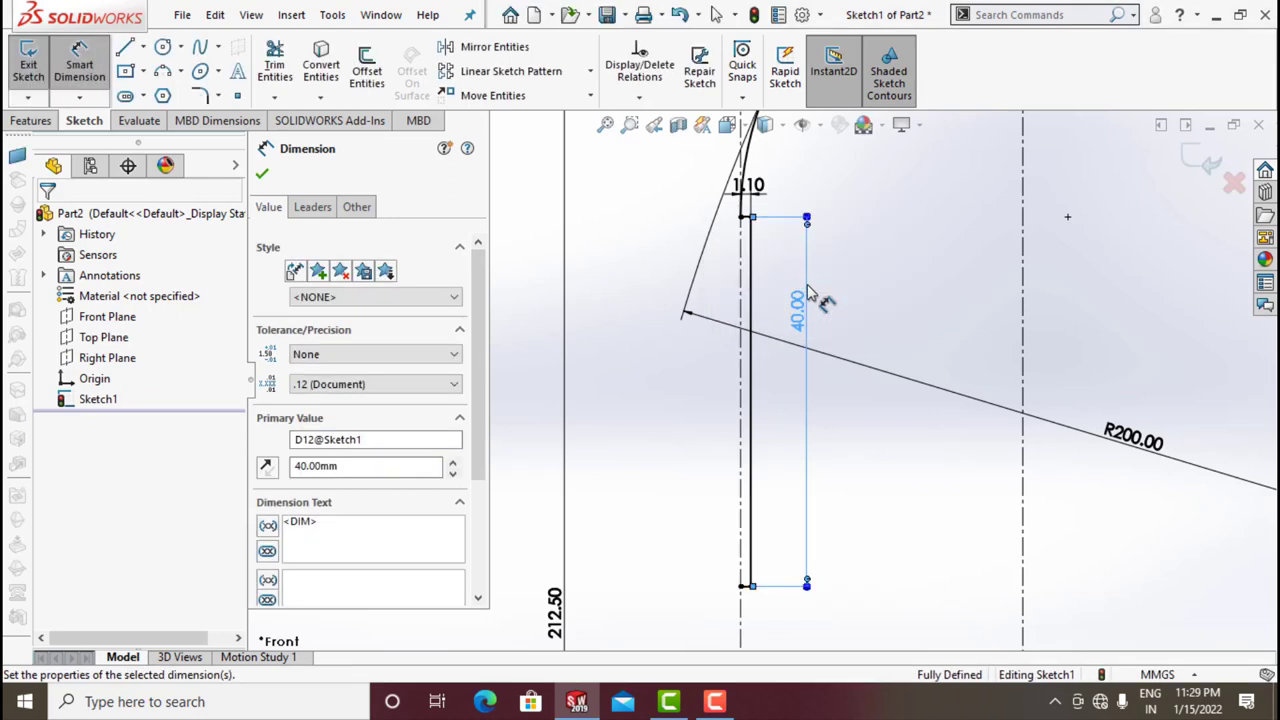
- Sketch a vertical line from the step's lower end down the left construction line to about 25 mm above the rectangle's bottom corner
click(125, 48)
scroll(770, 625, up, 4)
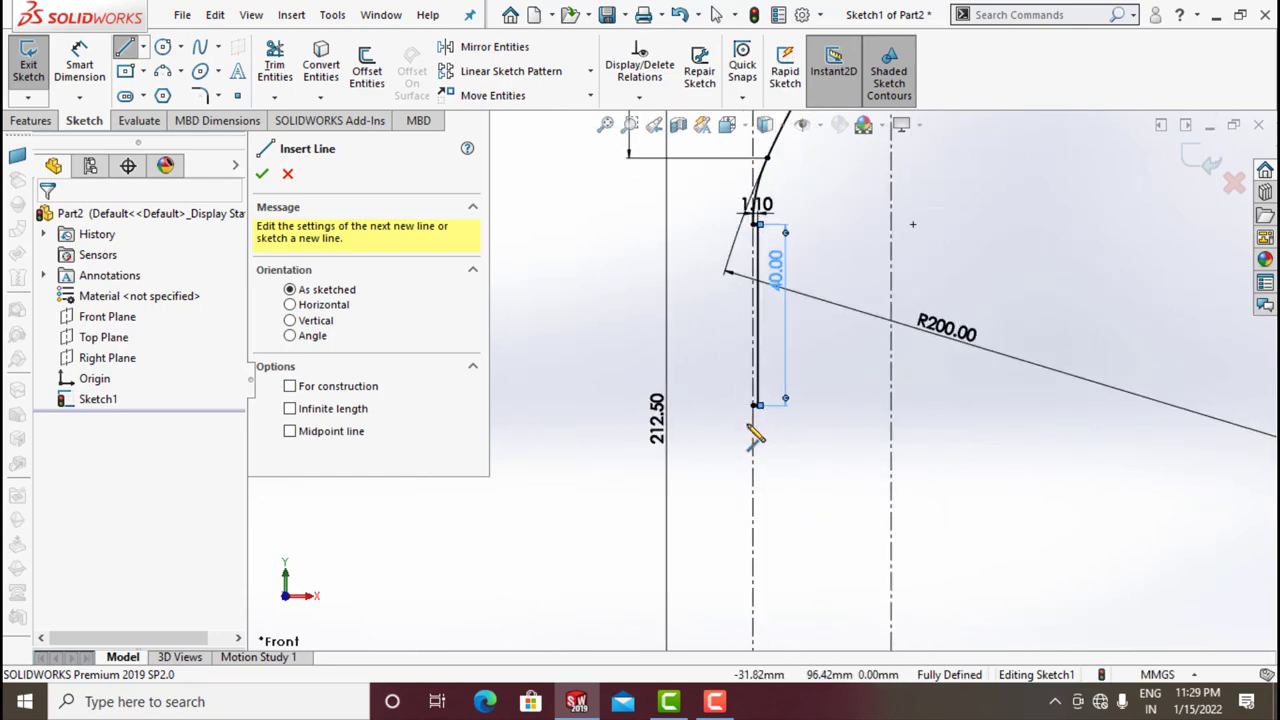
click(758, 405)
scroll(762, 460, up, 1)
scroll(768, 575, up, 3)
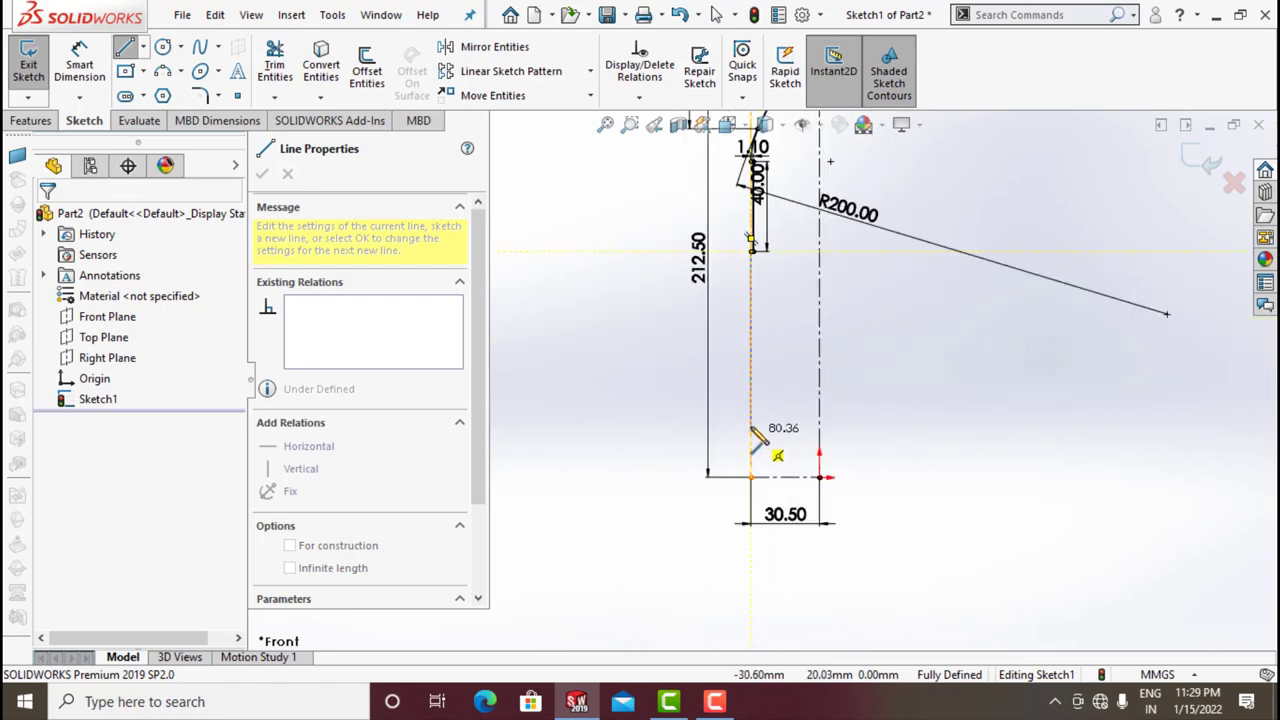
click(751, 421)
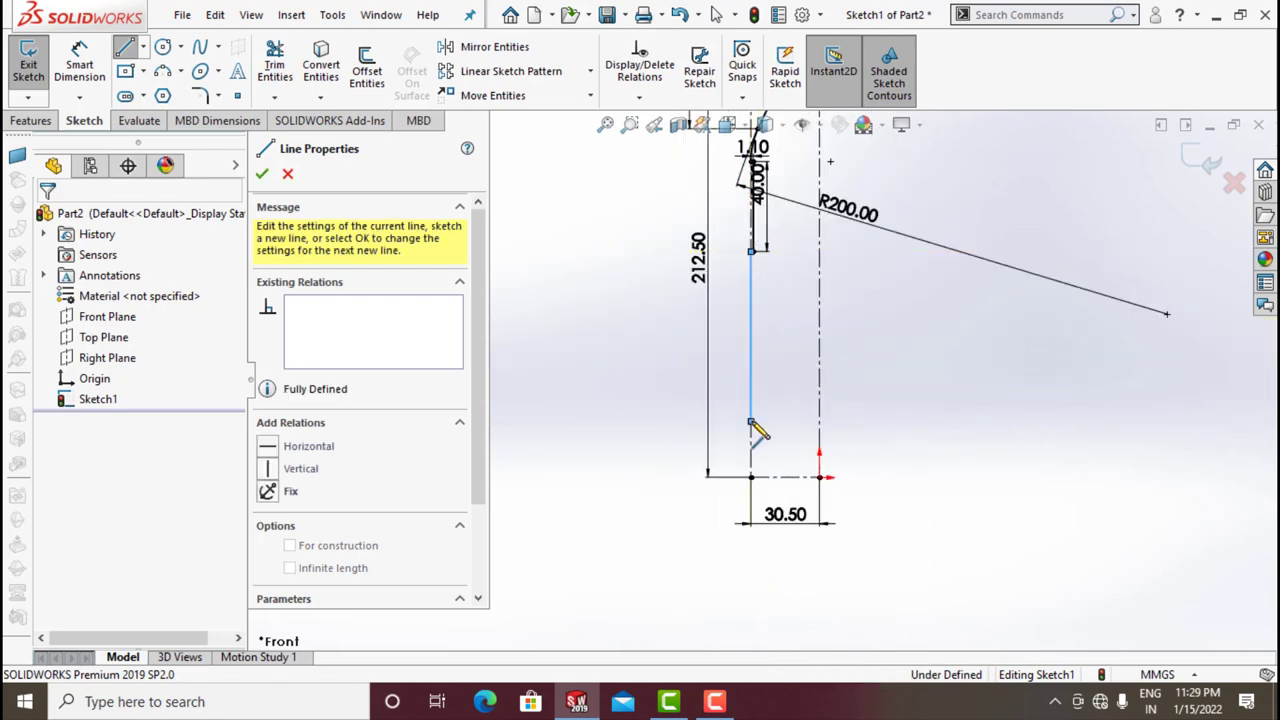
- Dimension the vertical distance from the rectangle's lower-left corner to the new line's lower end as 25 mm
click(97, 77)
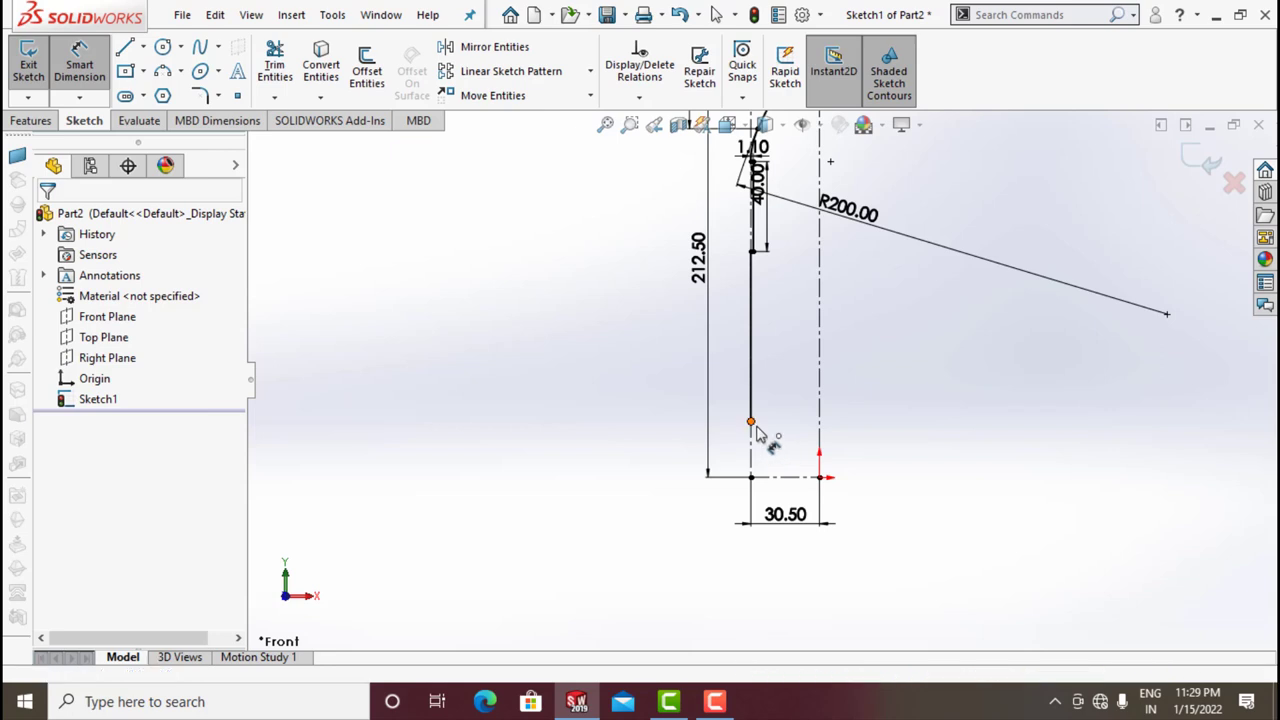
click(751, 477)
click(751, 421)
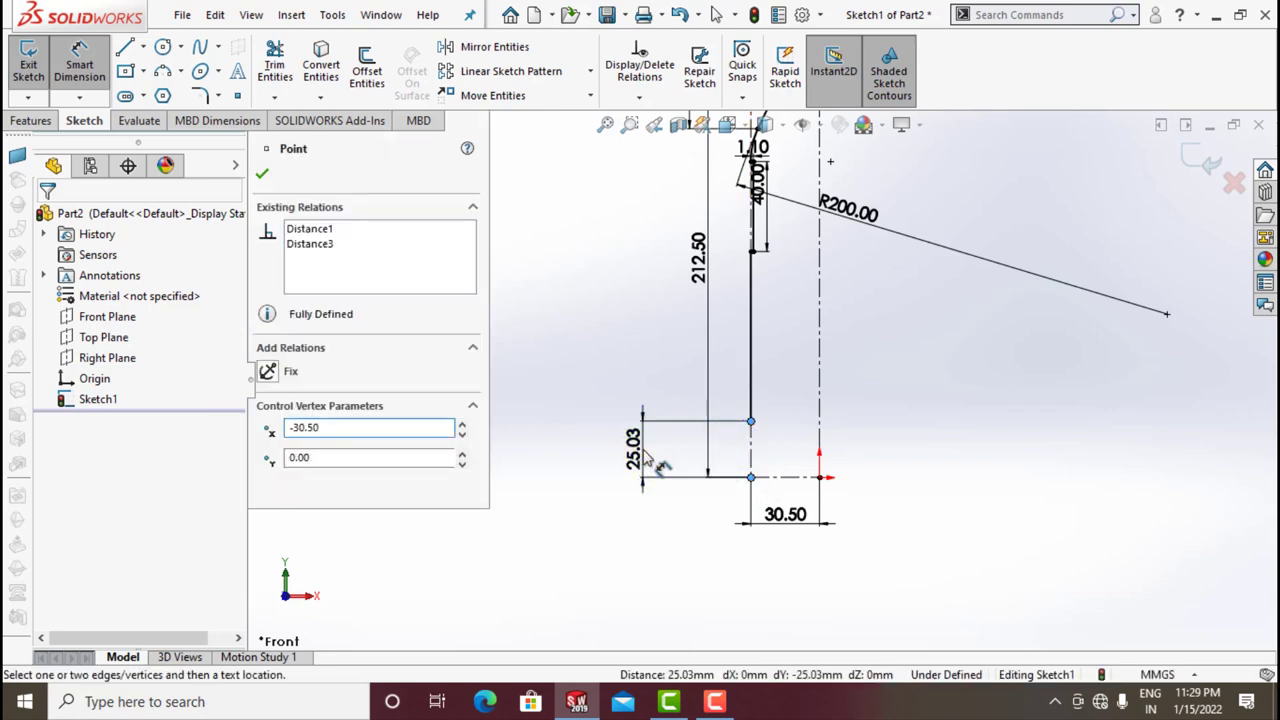
click(645, 460)
text(25)
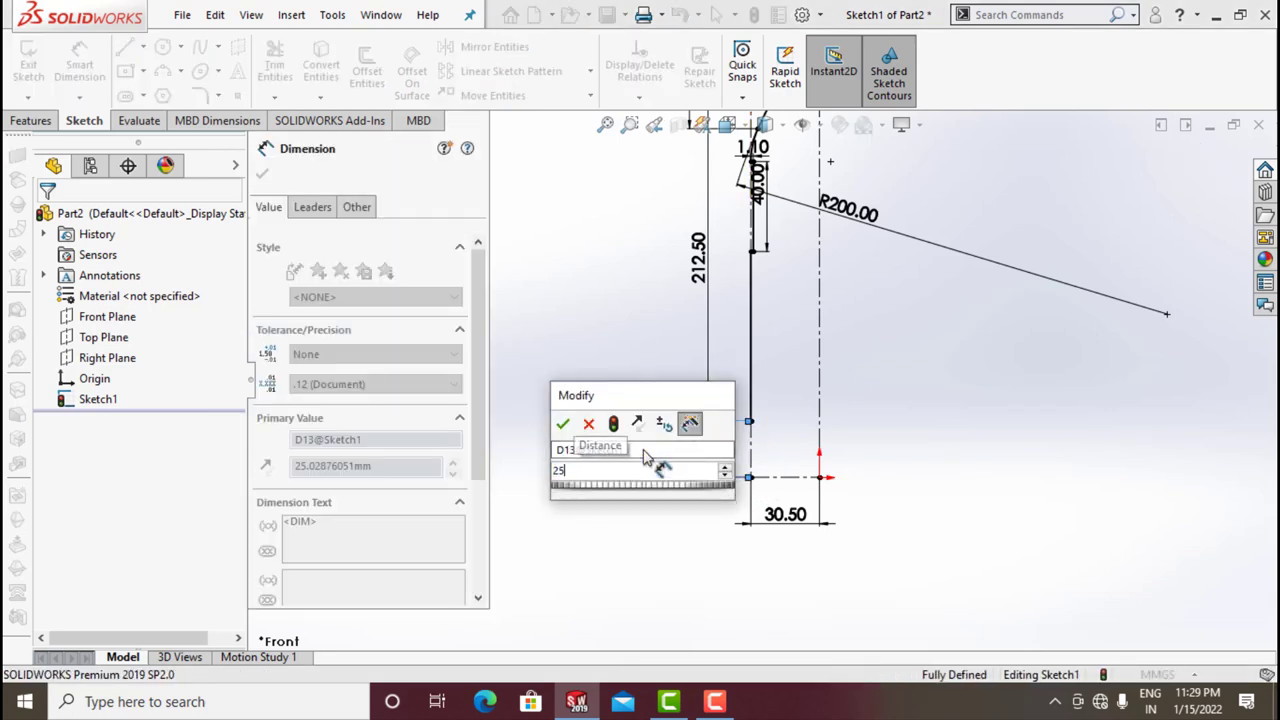
key(Return)
- Sketch three connected tangent arcs from the line's lower end to the right vertical construction line, the middle about 7.3 mm and last about 17.7 mm radius
scroll(766, 480, down, 3)
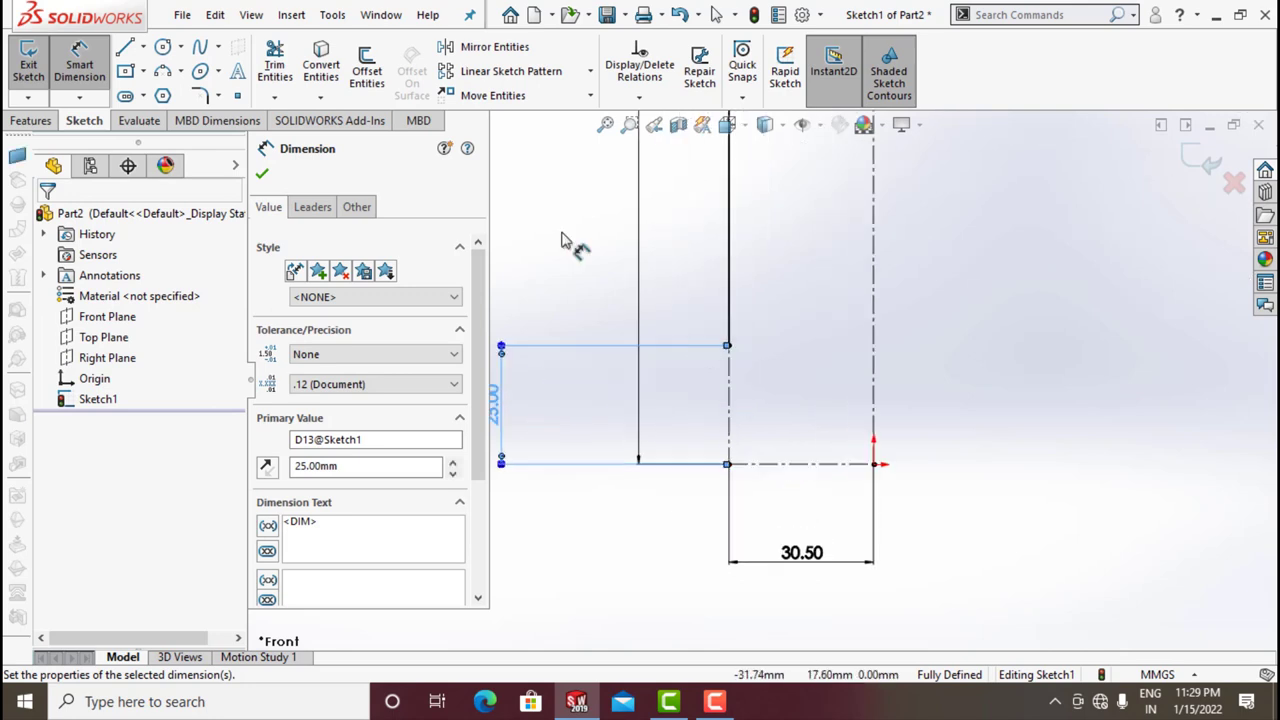
click(124, 47)
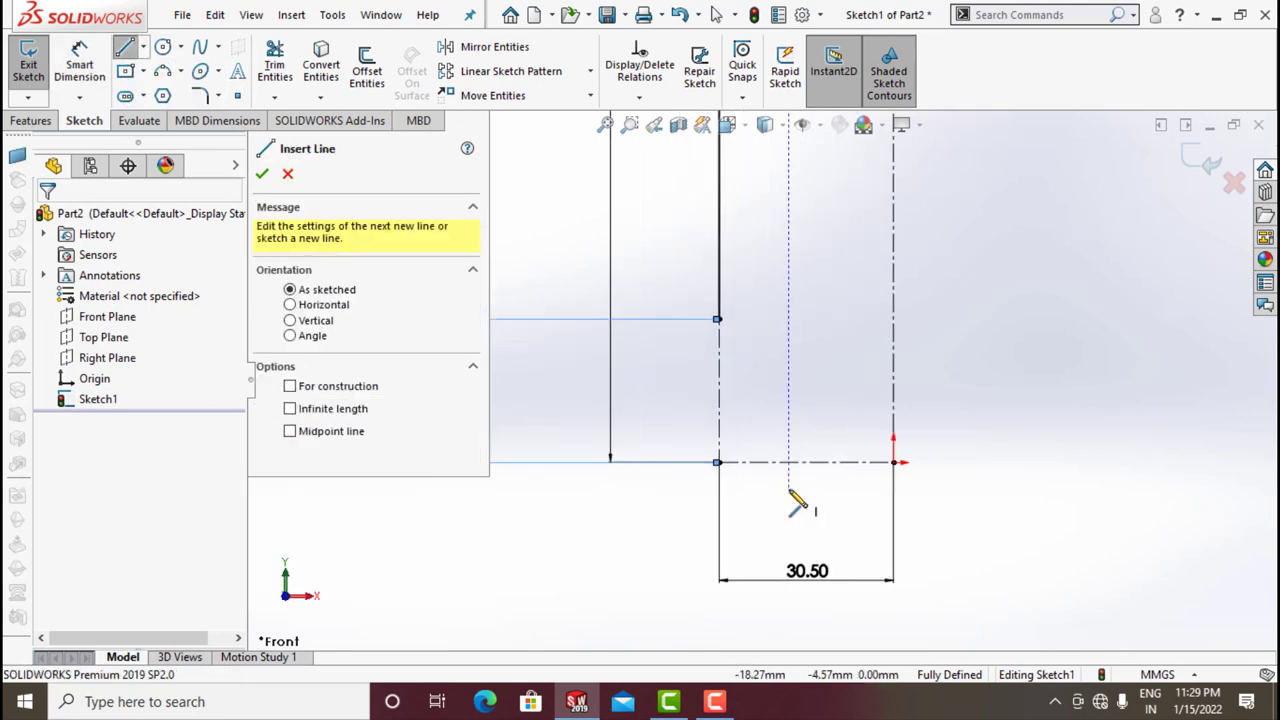
scroll(790, 515, down, 3)
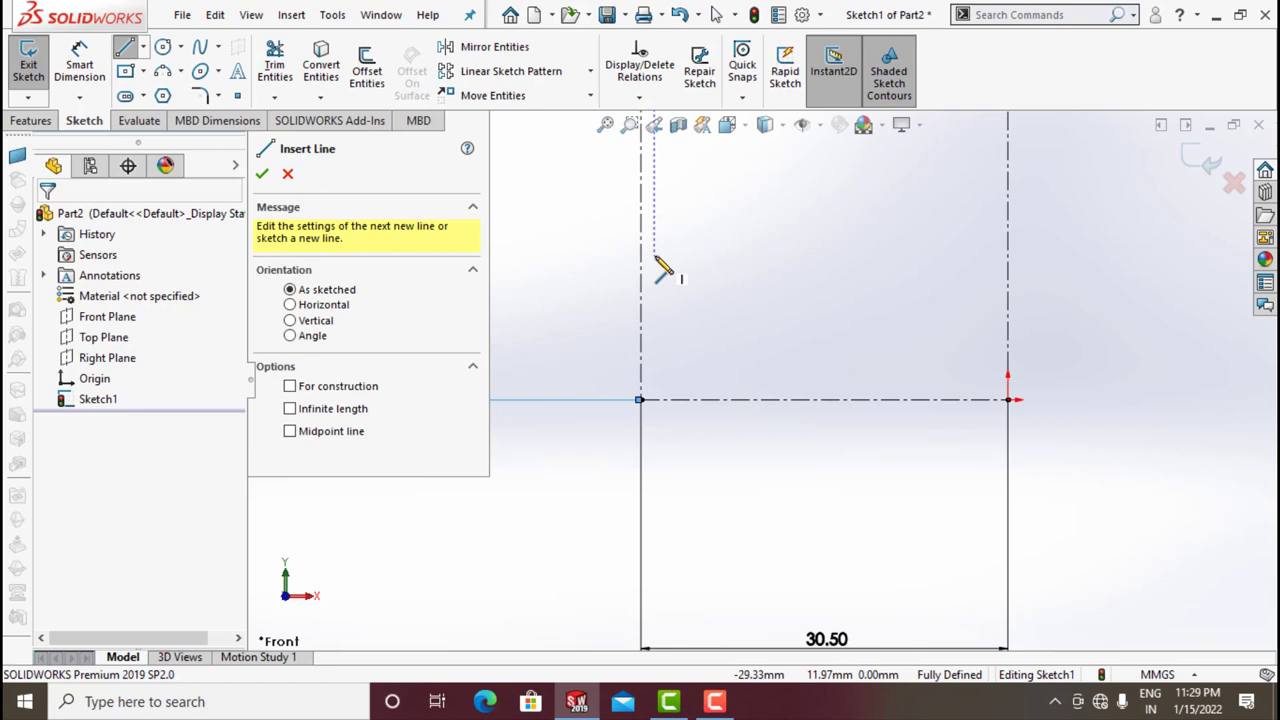
scroll(666, 260, up, 2)
click(677, 186)
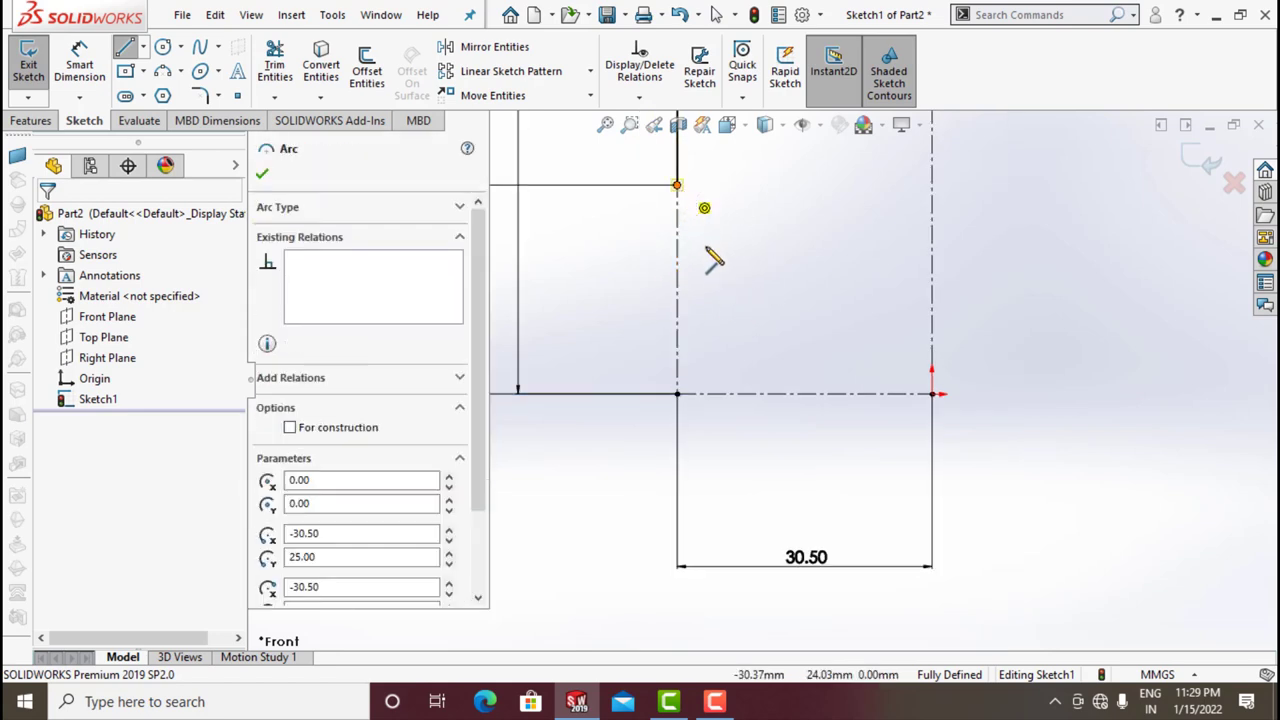
click(740, 331)
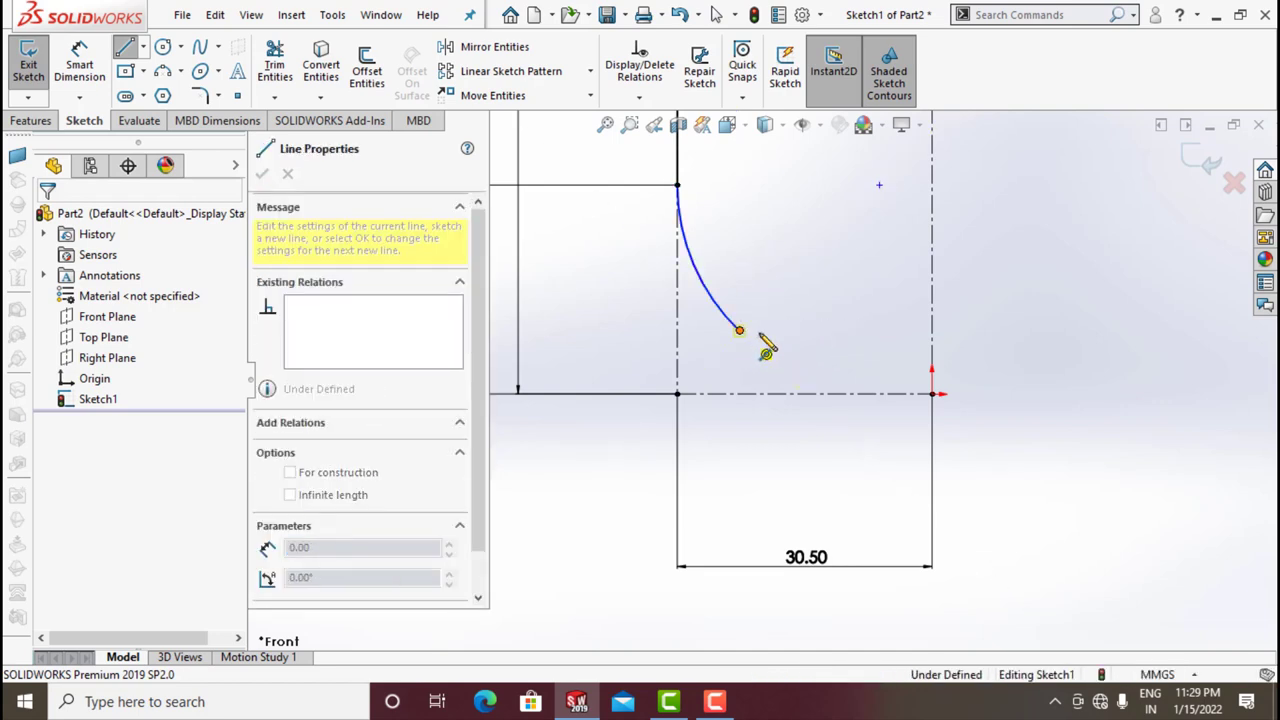
click(825, 331)
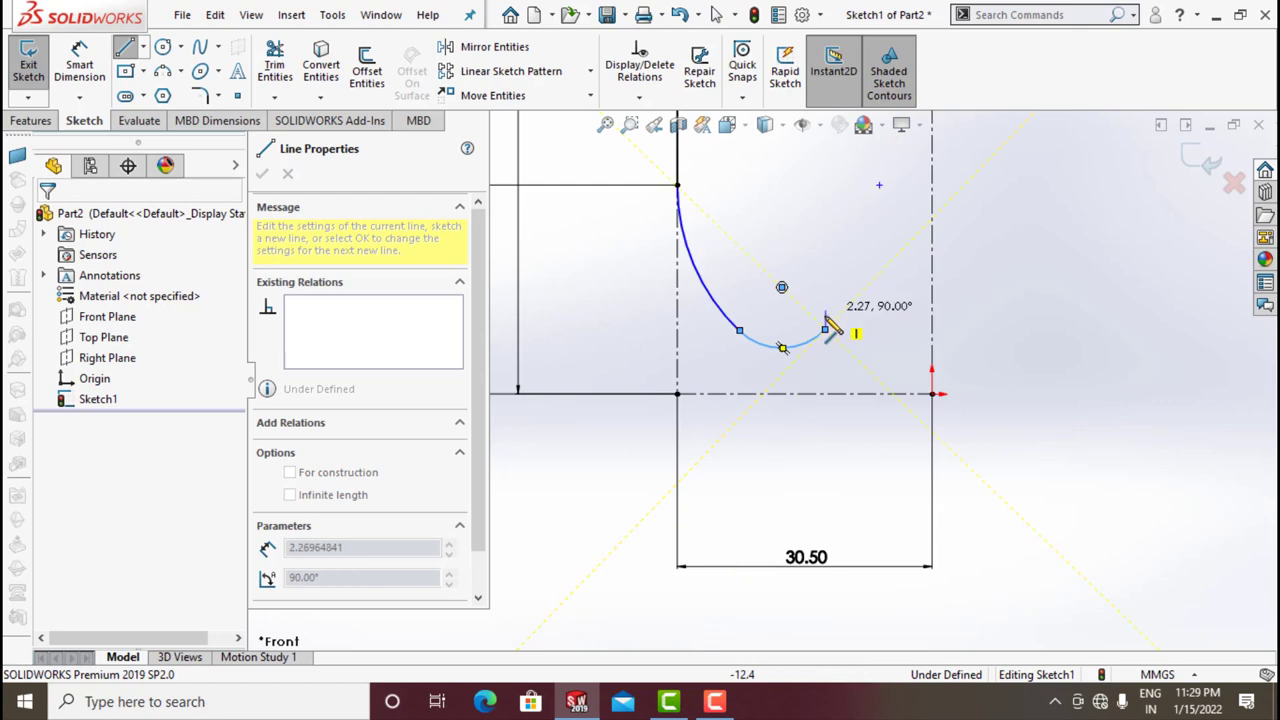
mouse_move(825, 330)
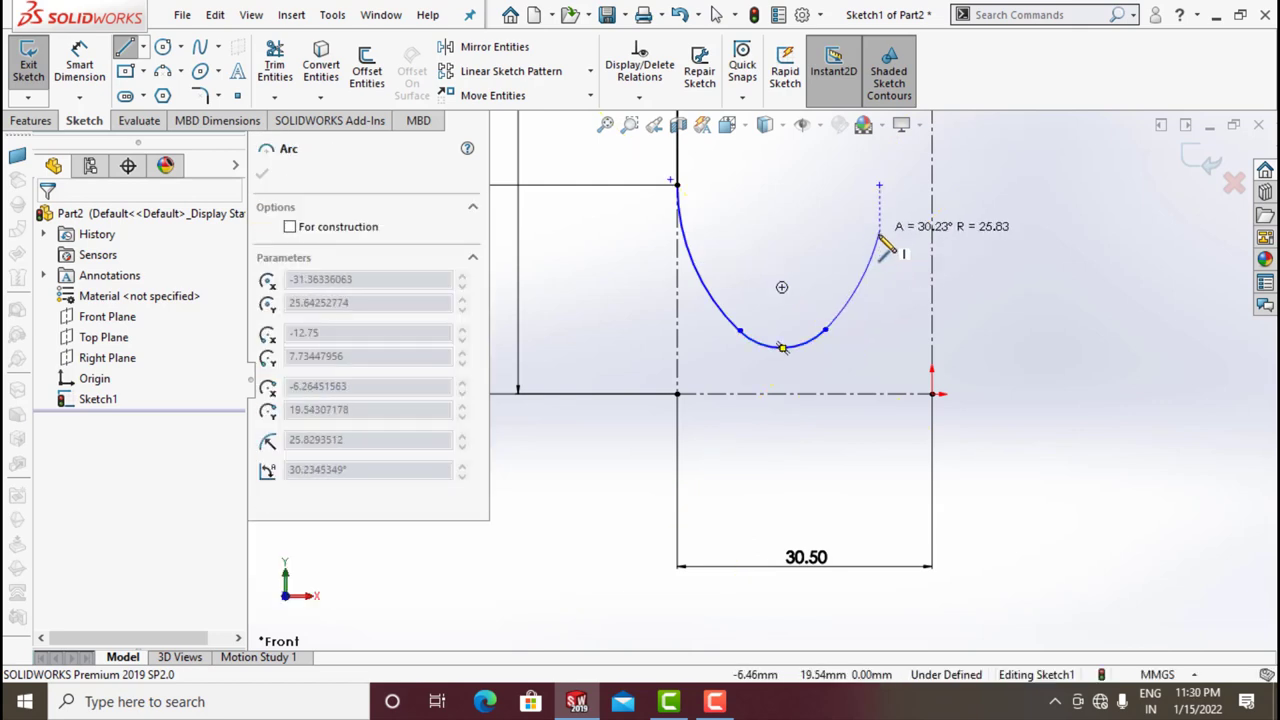
click(933, 286)
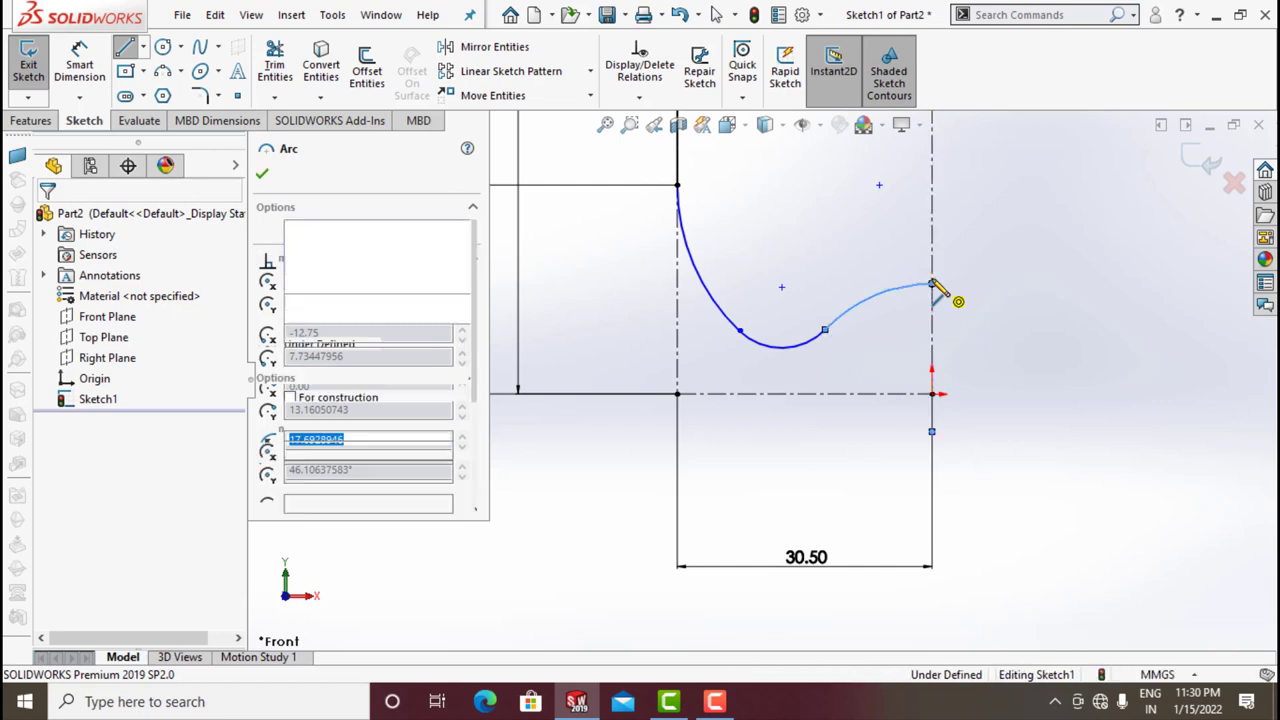
- Dimension the height of the last arc's right end above the origin as 7.5 mm
click(84, 66)
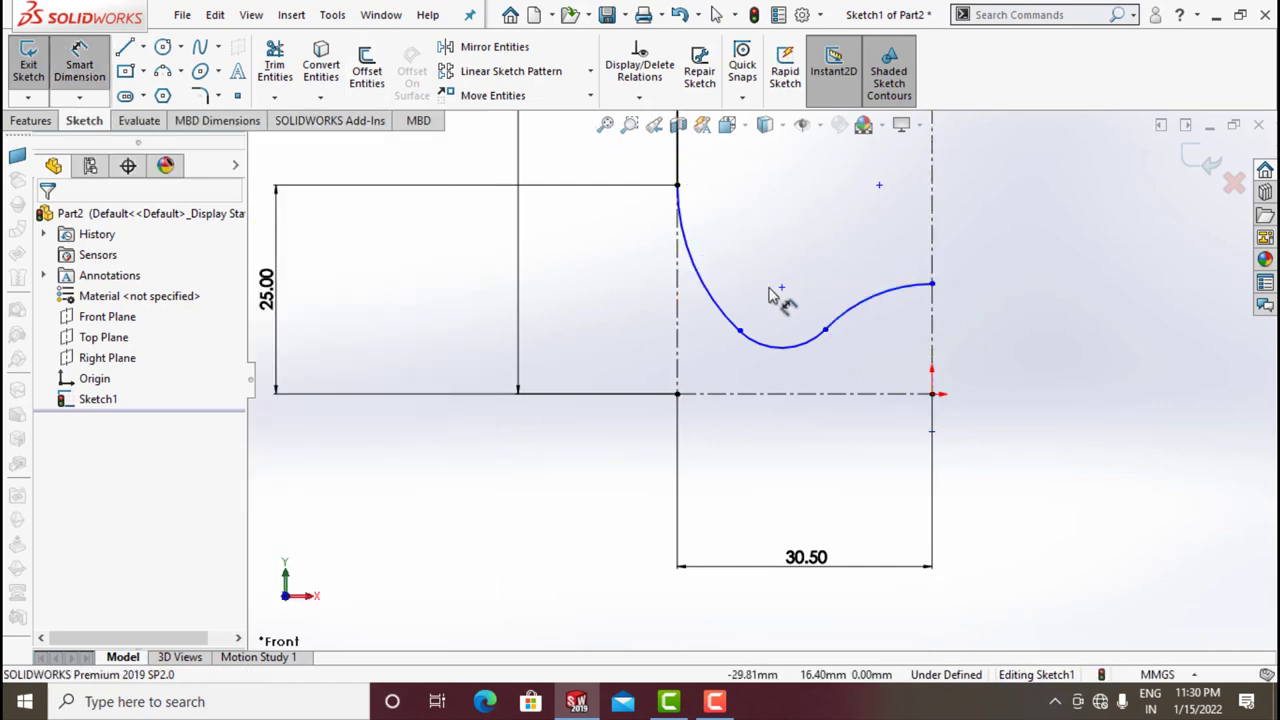
click(932, 286)
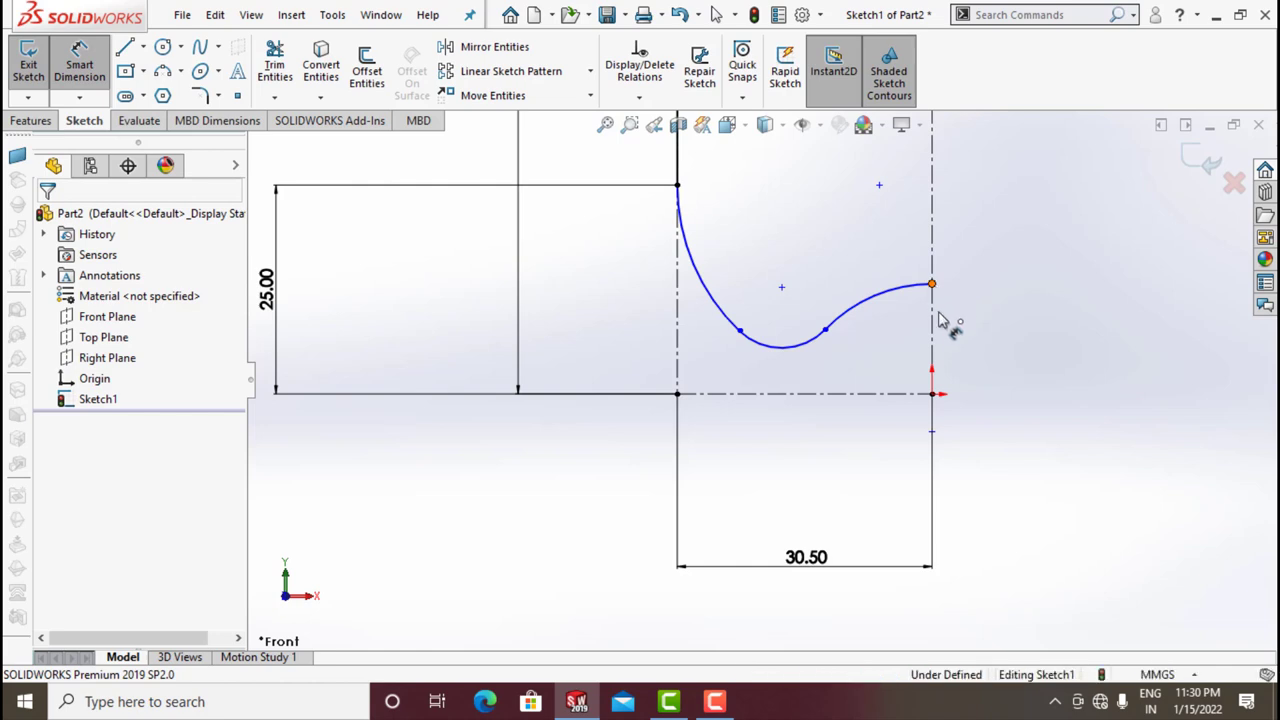
click(932, 395)
click(995, 342)
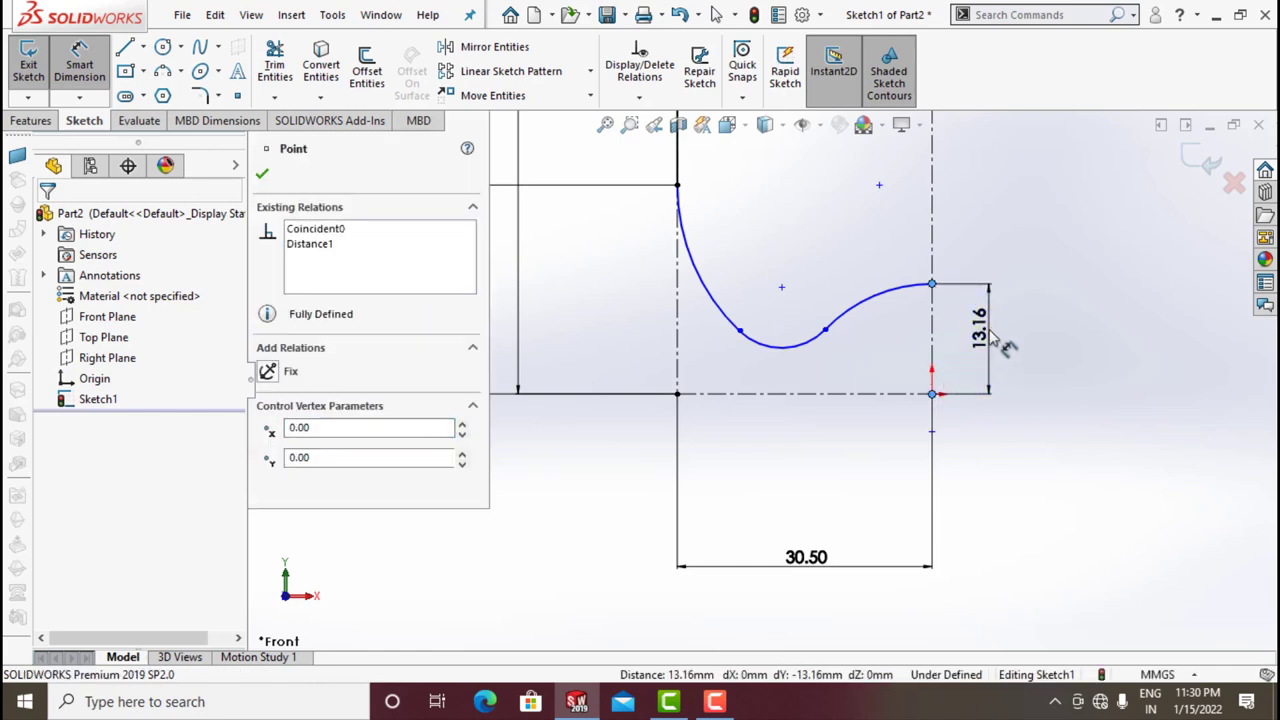
text(7.5)
key(Return)
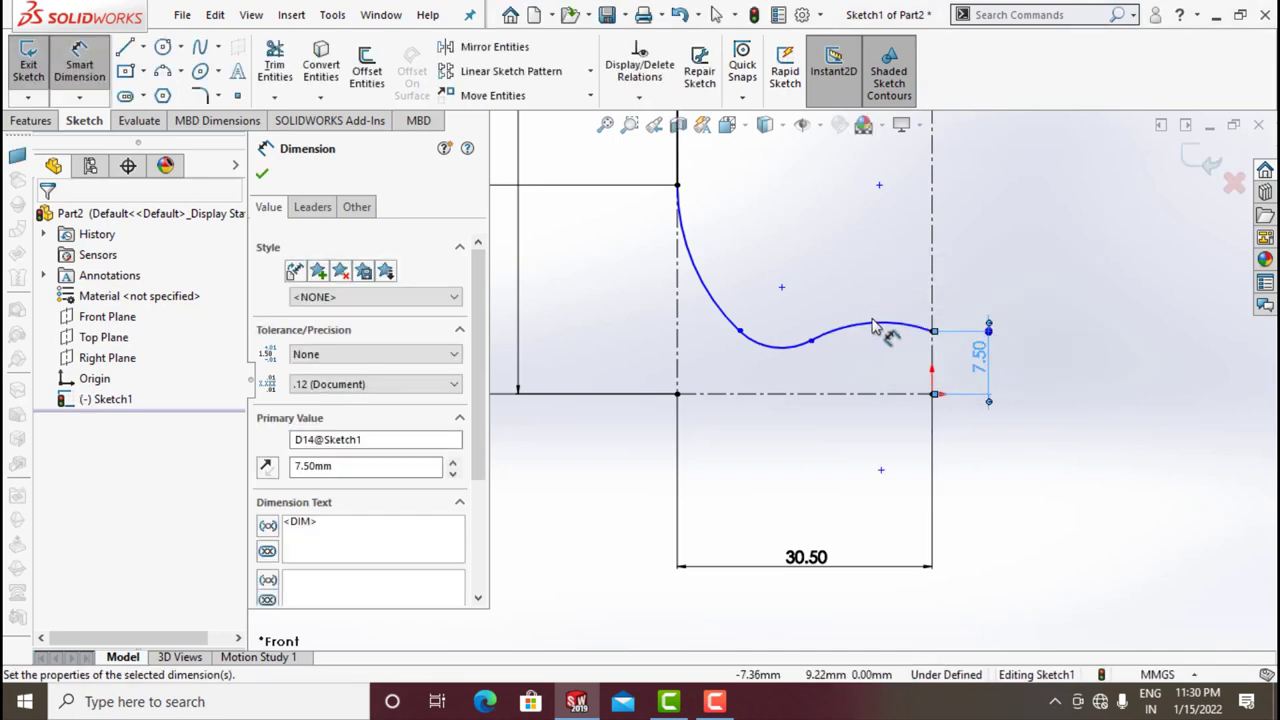
- Dimension the right base arc, ending on the right vertical construction line, with a 25 mm radius
click(875, 333)
click(872, 268)
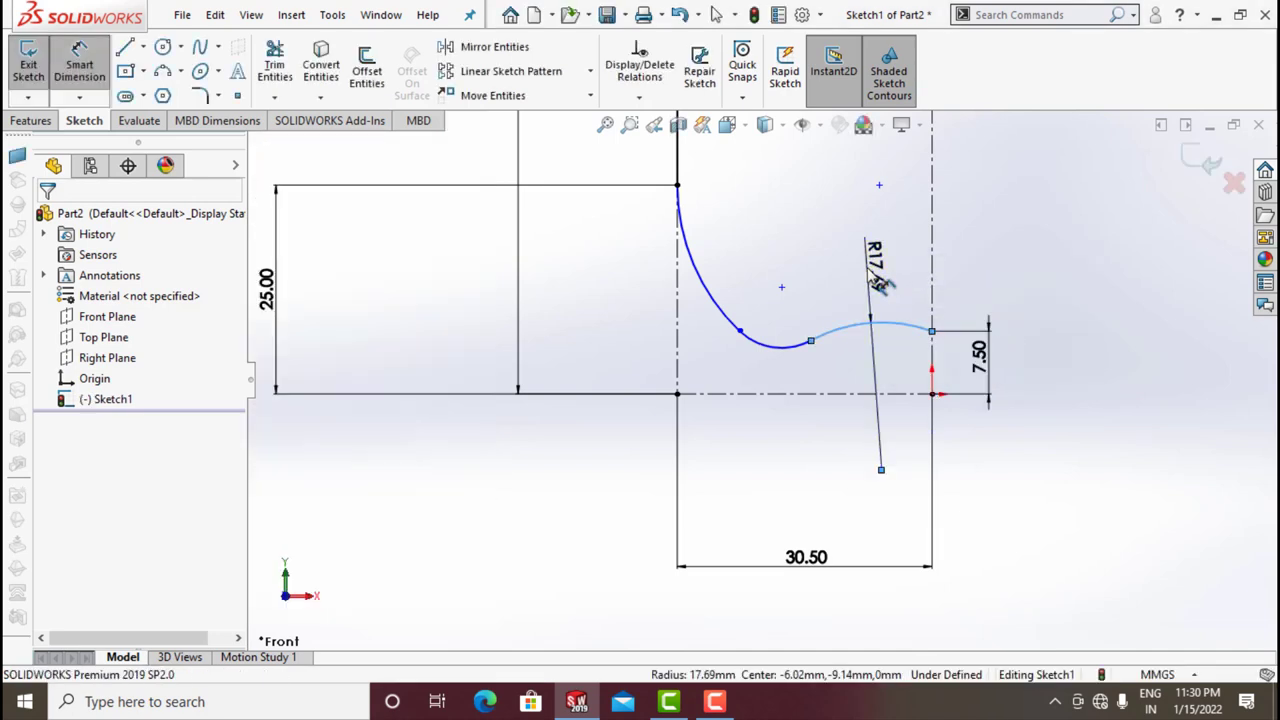
text(25)
key(Return)
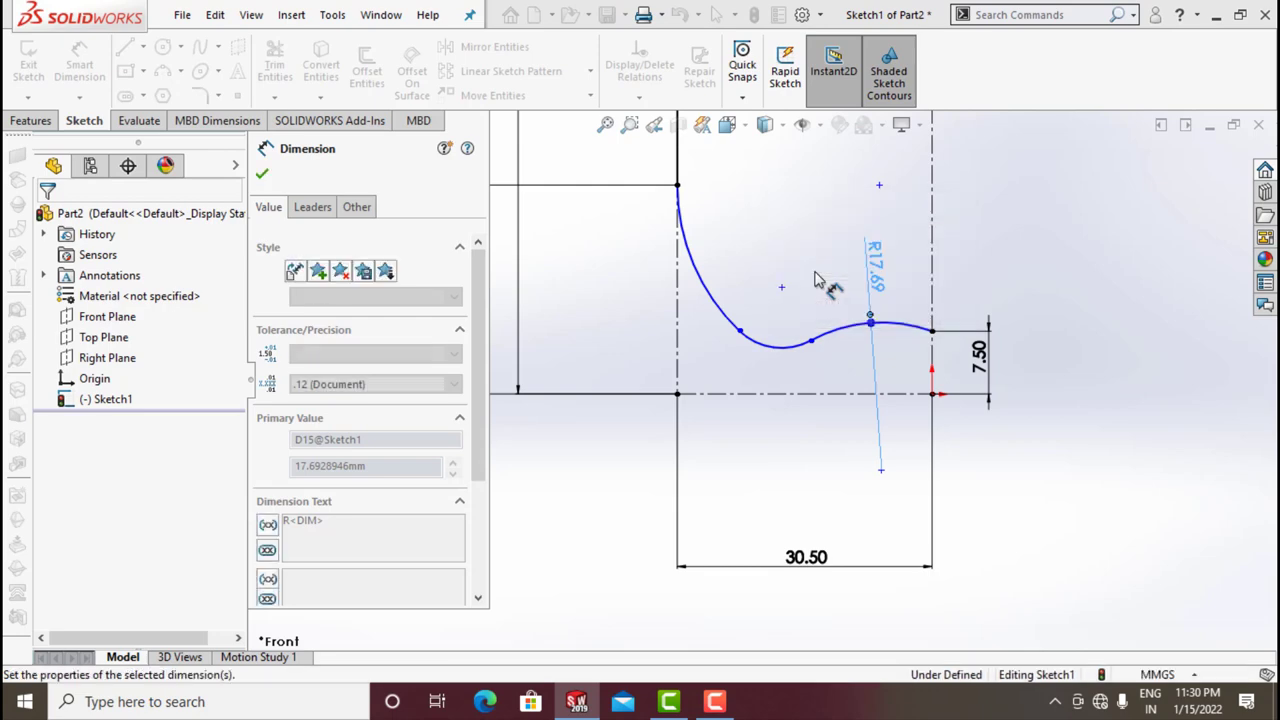
- Dimension the middle base arc with a 6 mm radius
click(768, 340)
click(768, 305)
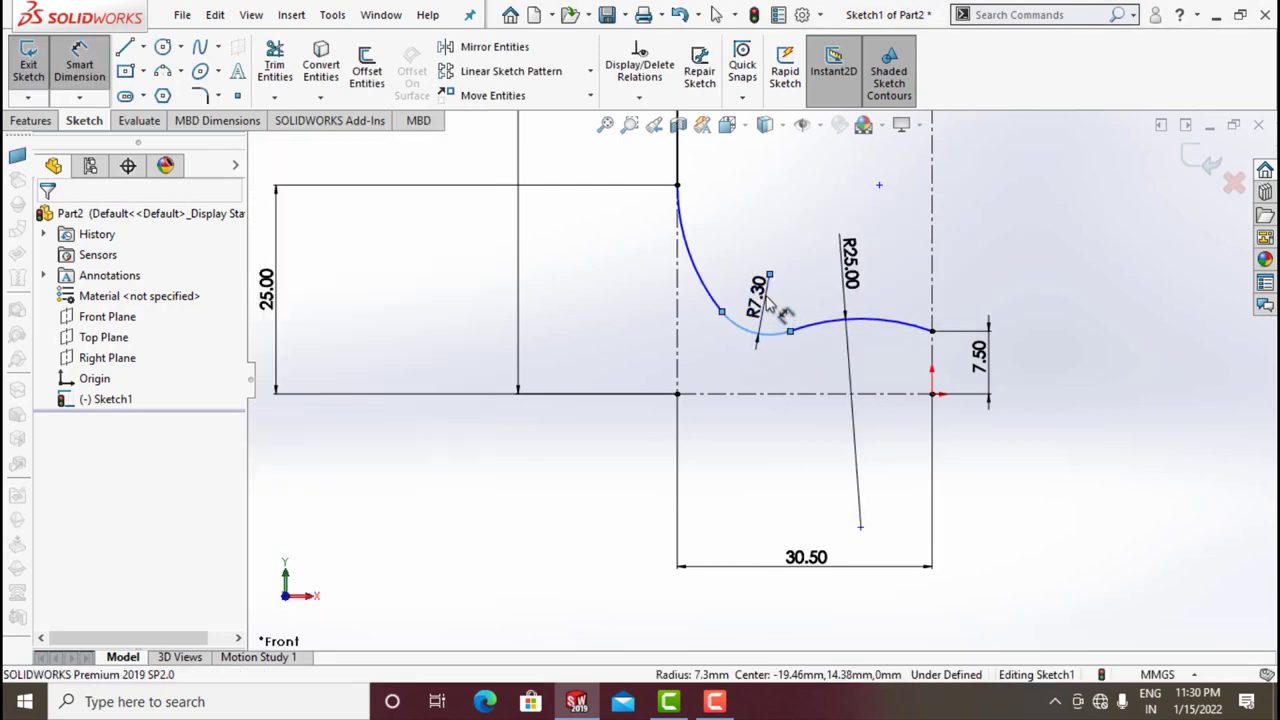
text(6)
key(Return)
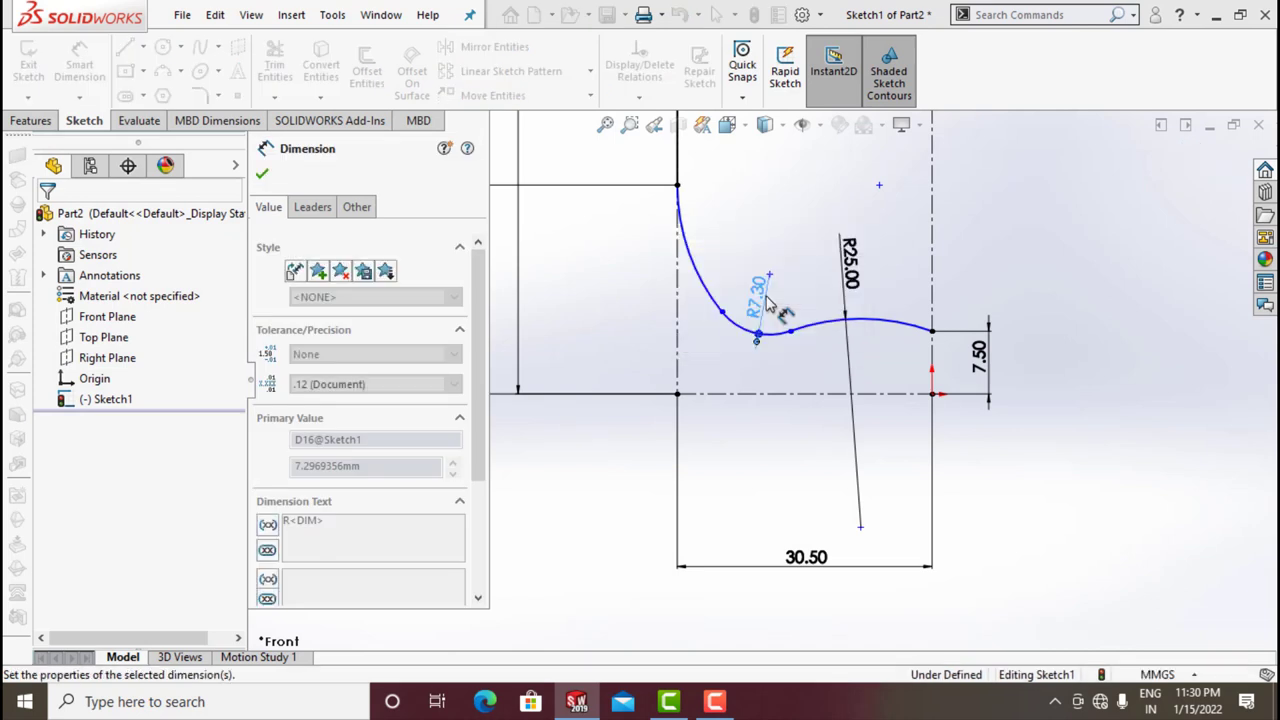
- Dimension the left base arc, starting at the vertical line's lower end, with a 45 mm radius
click(703, 289)
click(745, 245)
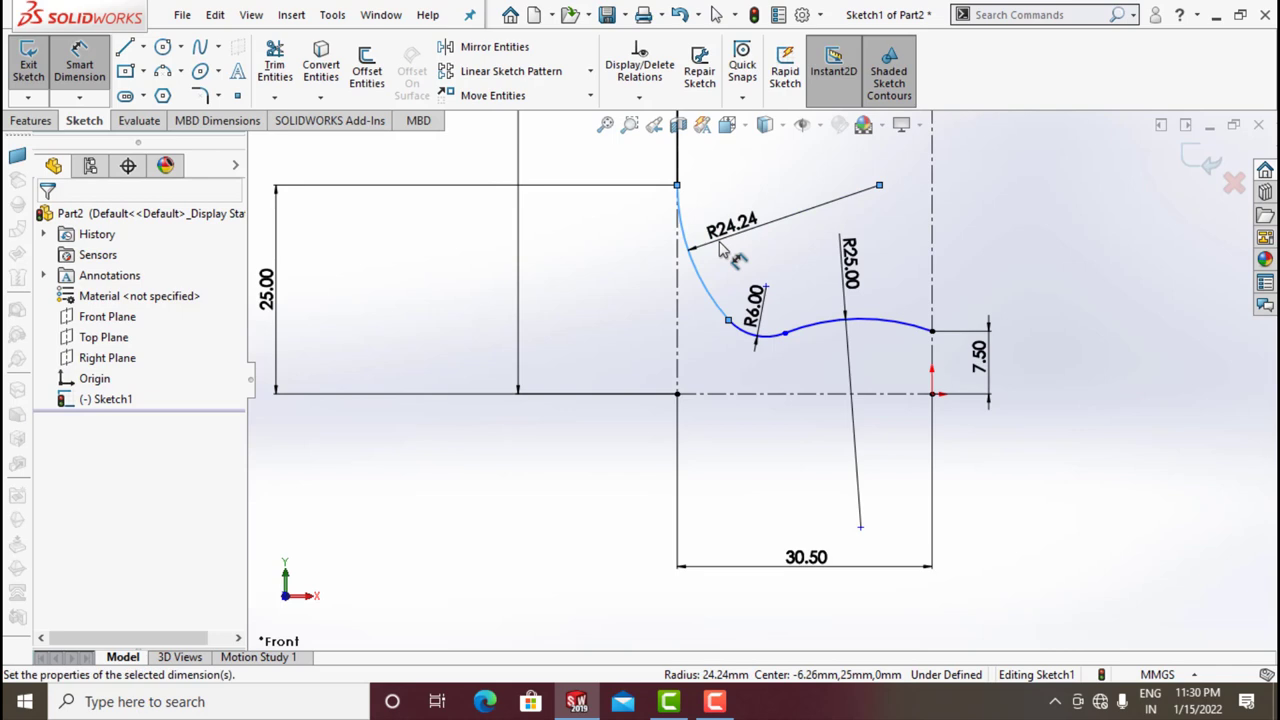
text(45)
key(Return)
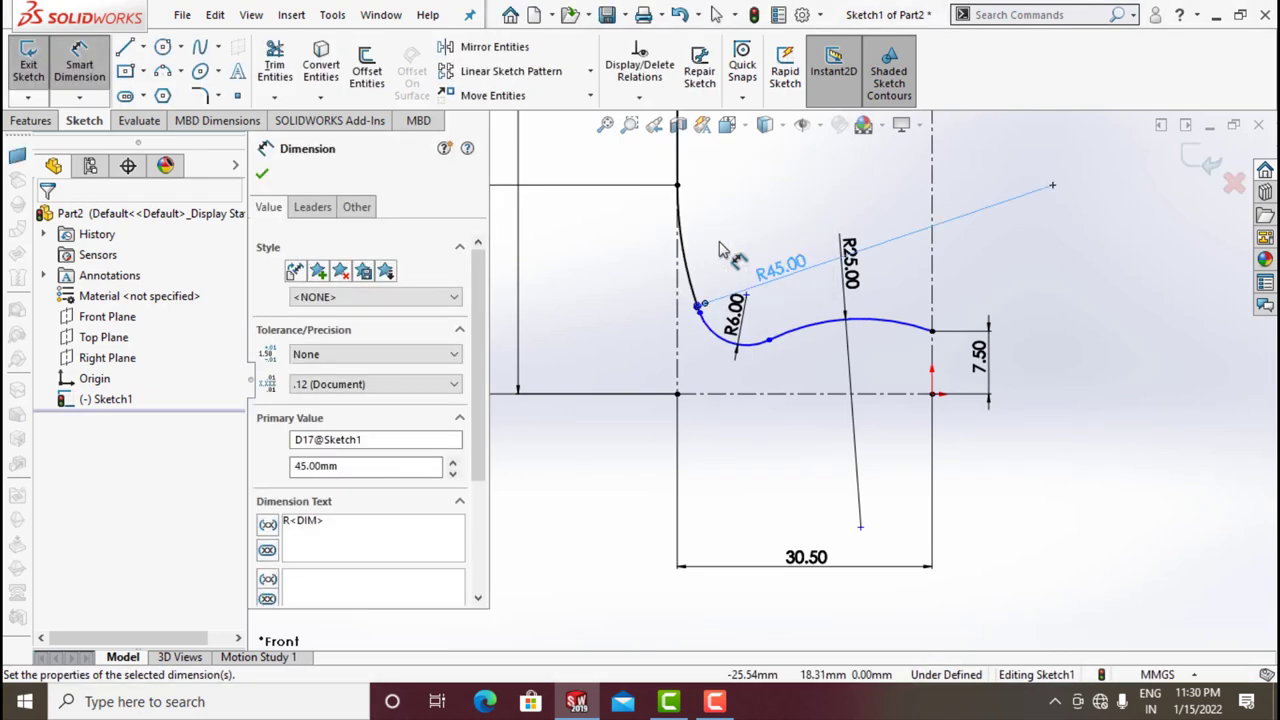
click(263, 177)
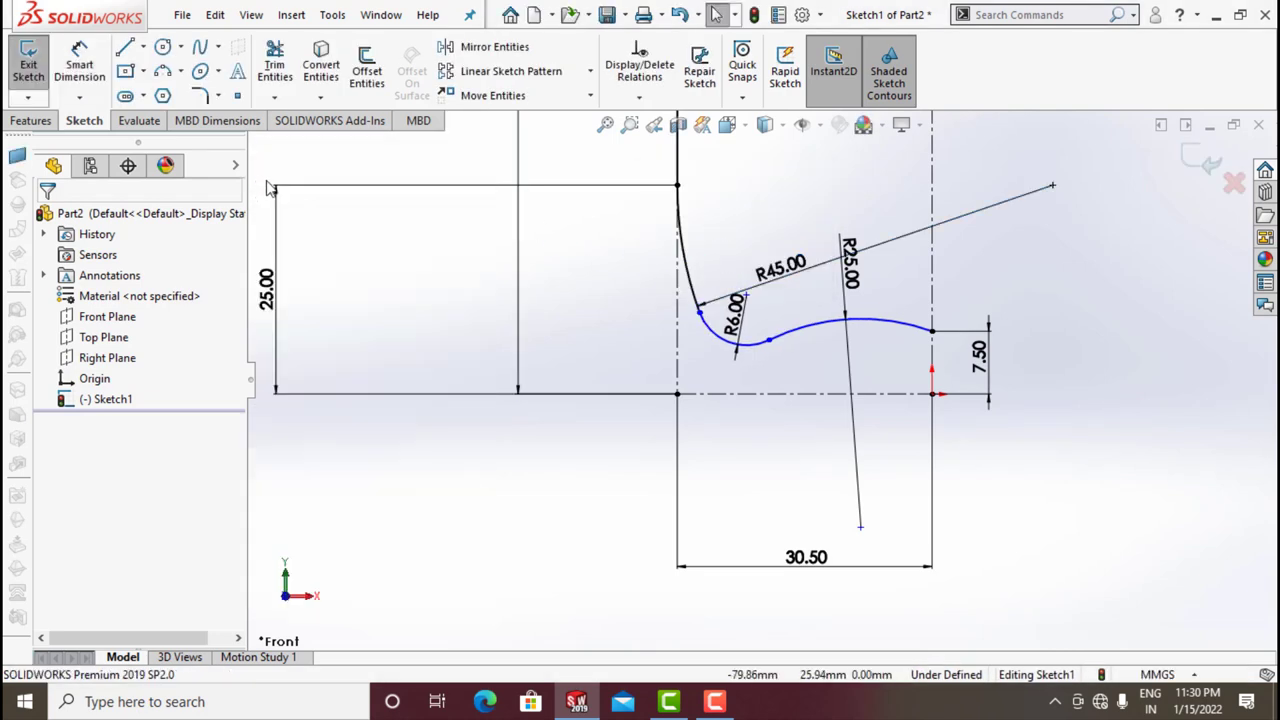
- Add a tangent relation between the 6 mm base arc and the bottom horizontal construction line
scroll(720, 300, down, 2)
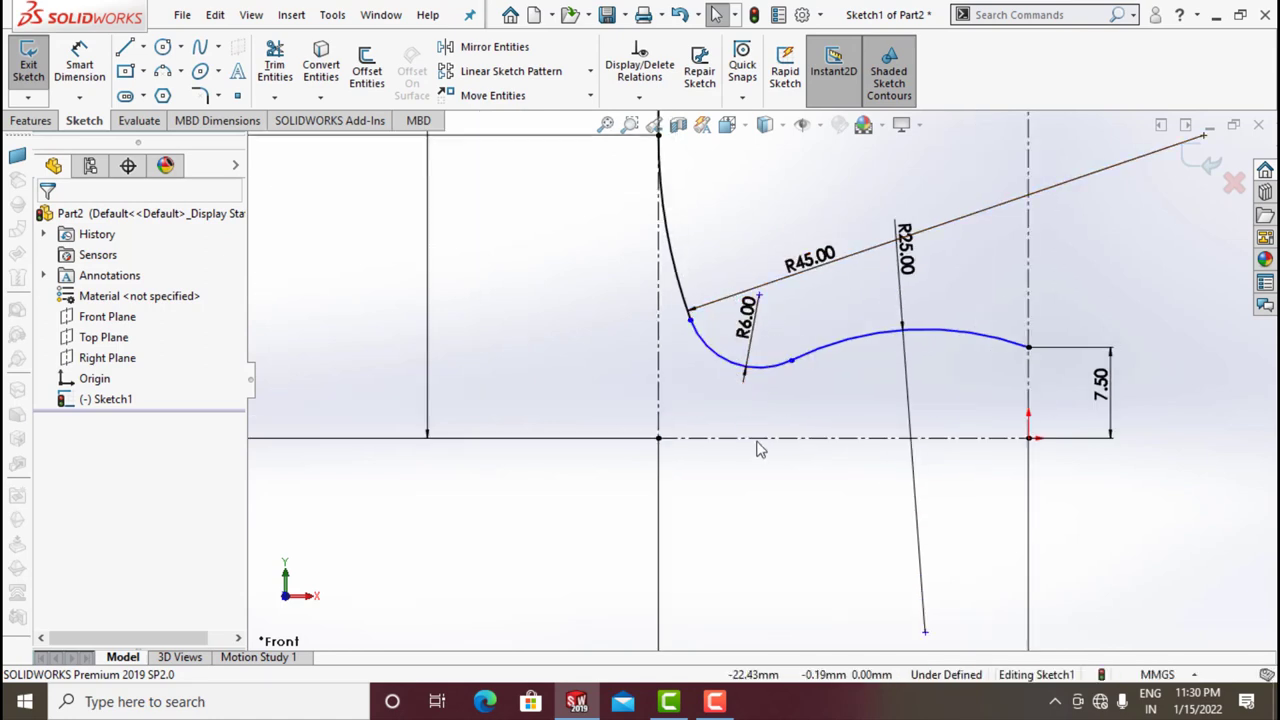
click(639, 97)
click(663, 142)
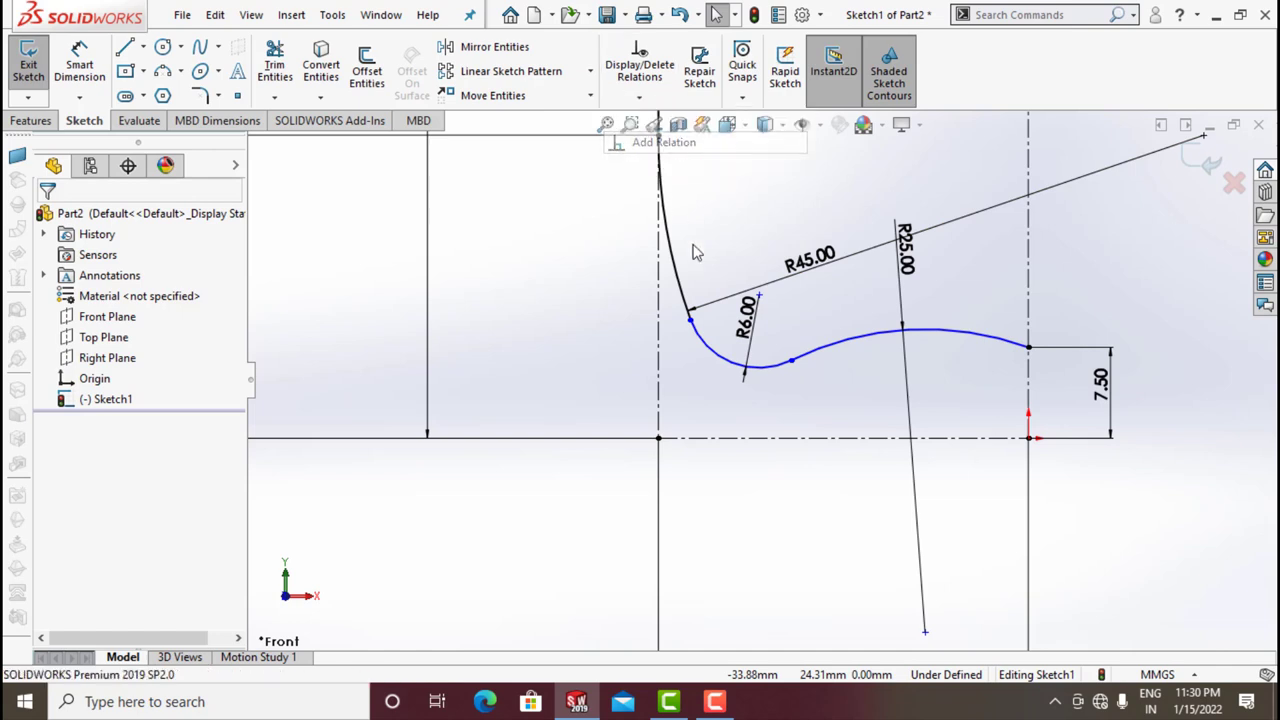
click(709, 357)
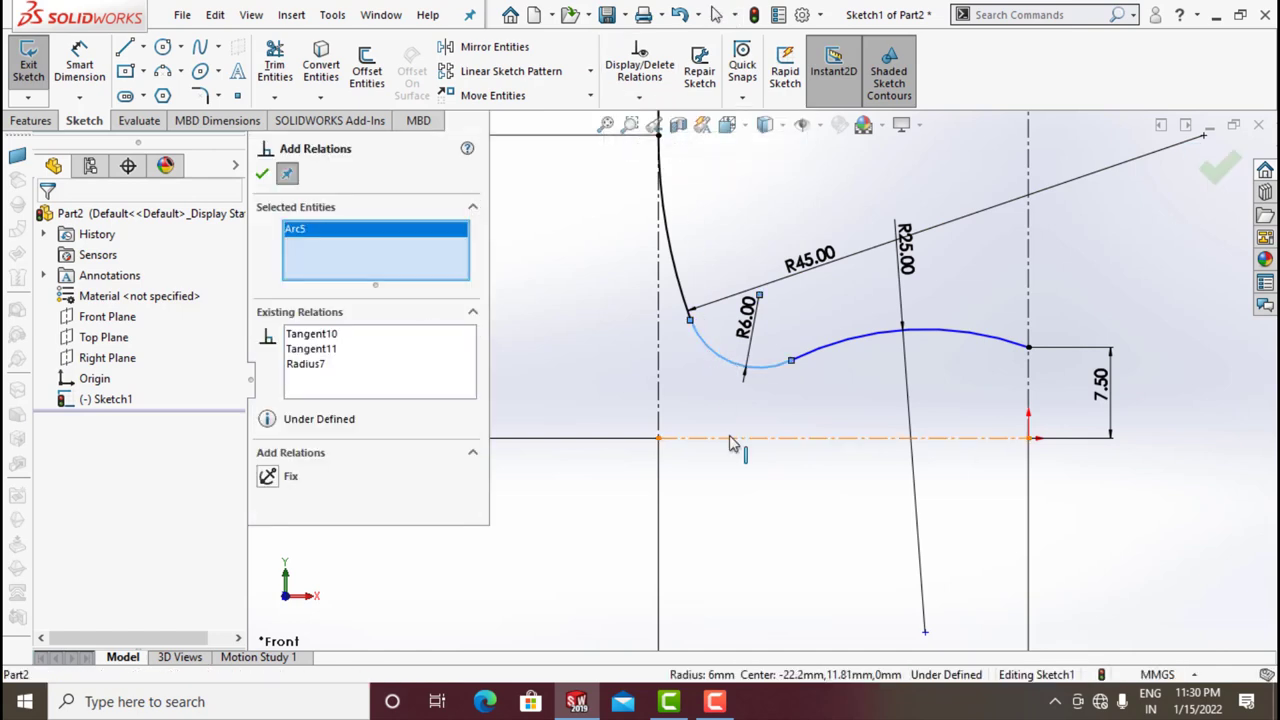
click(731, 438)
click(267, 477)
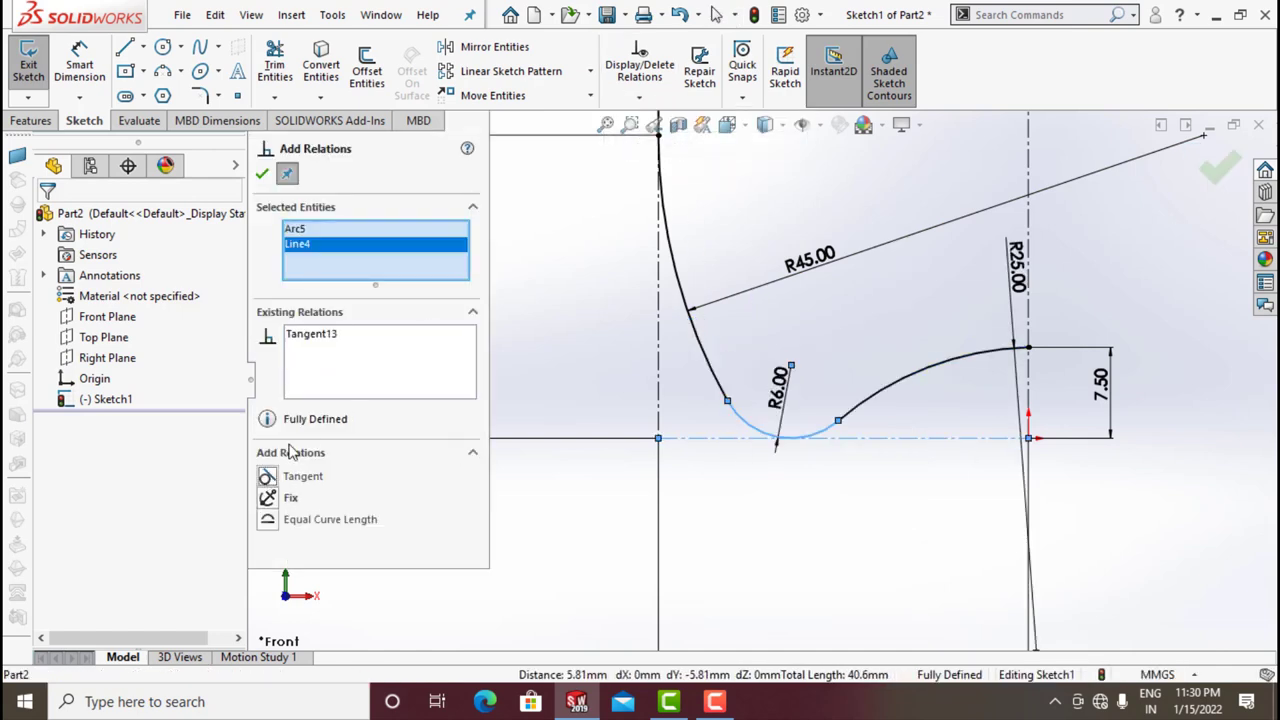
click(261, 174)
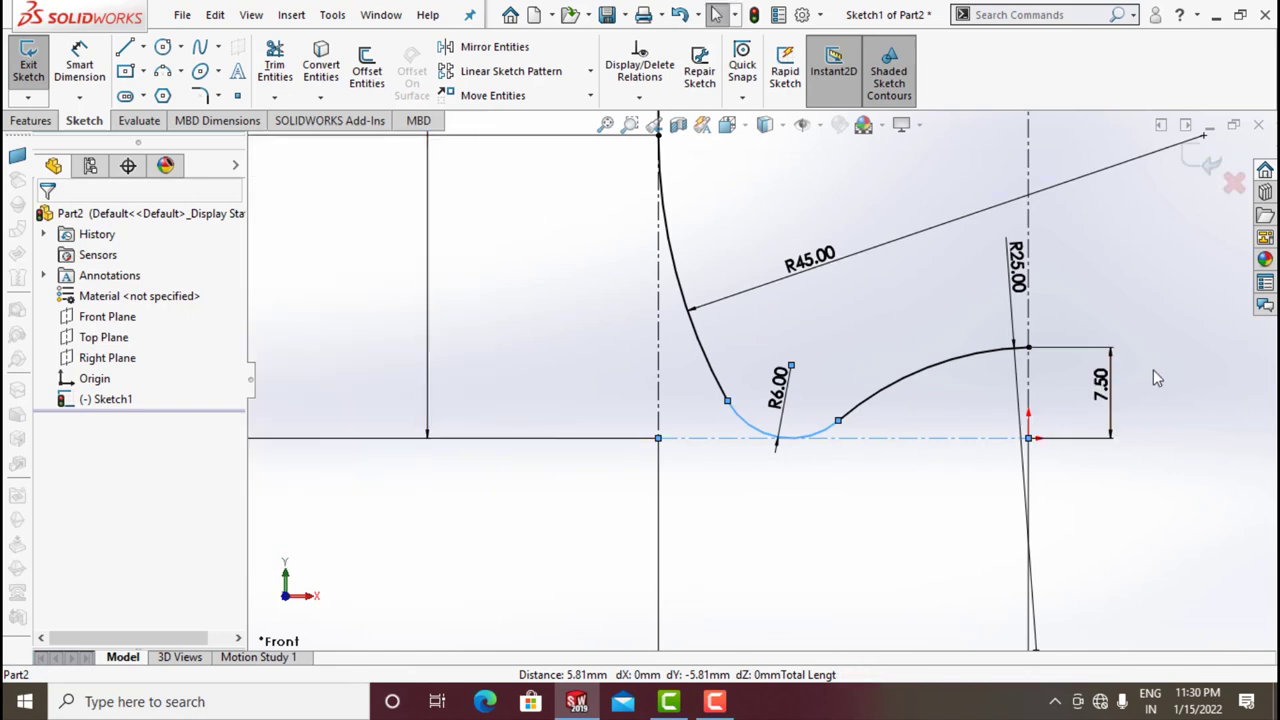
click(1153, 369)
- Close the profile with a vertical line from the base arc's right end up to the profile's top-right corner, and exit the sketch
key(f)
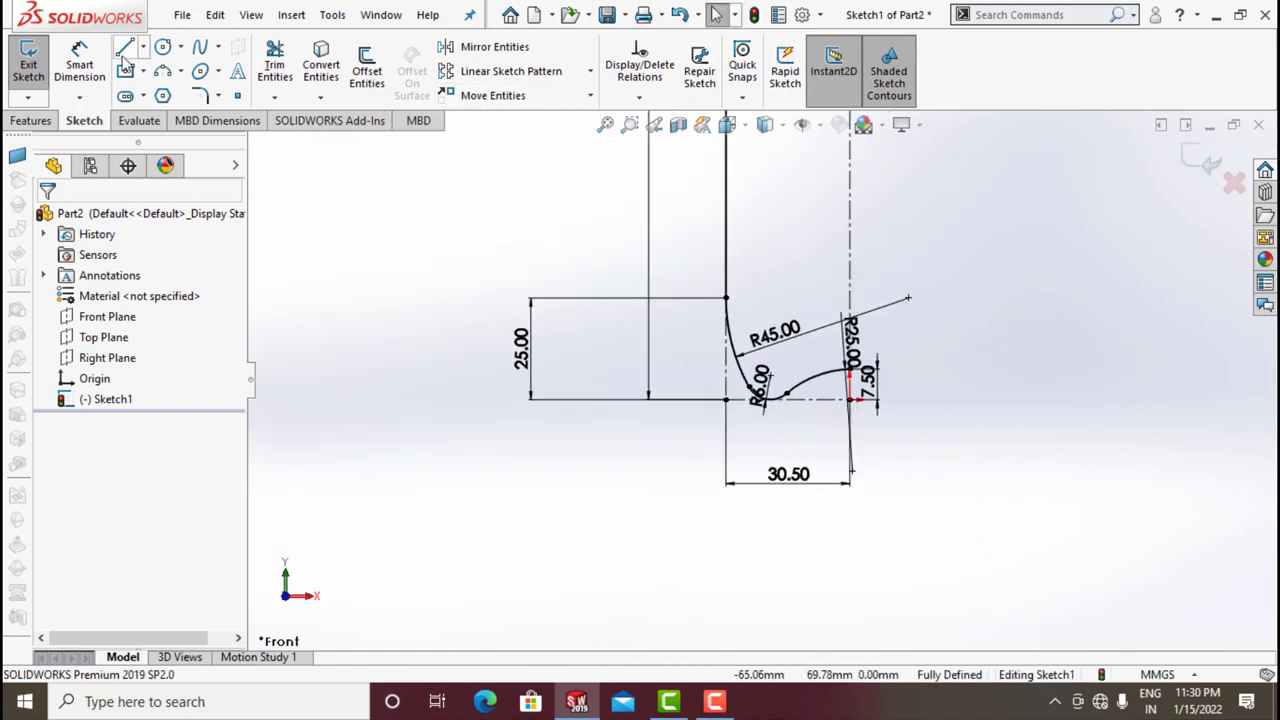
click(124, 52)
scroll(866, 360, down, 5)
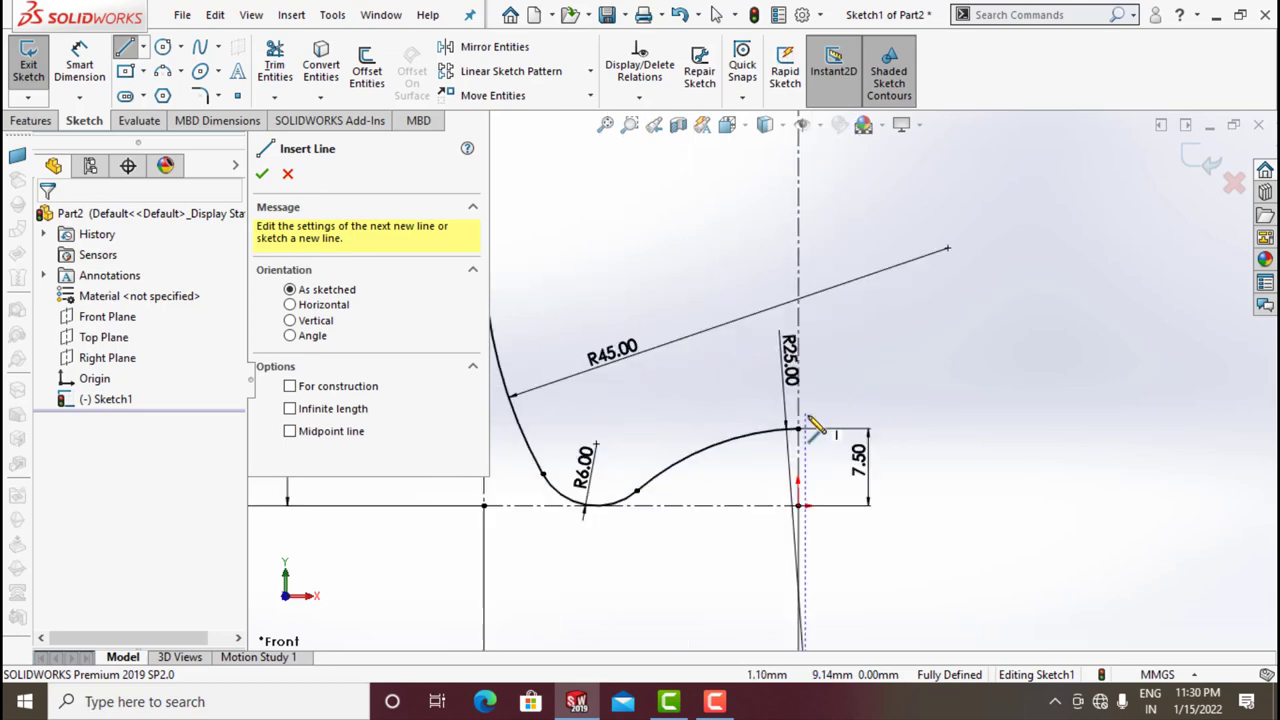
click(797, 430)
scroll(823, 220, up, 5)
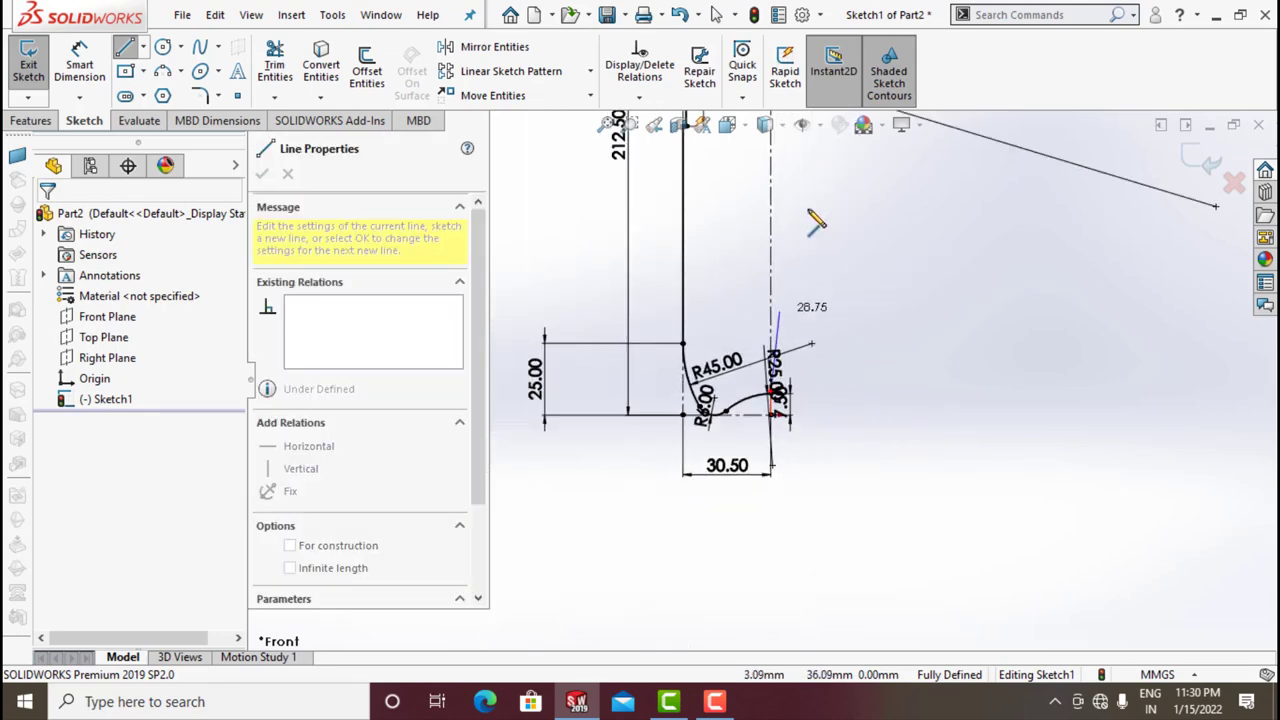
scroll(790, 215, down, 5)
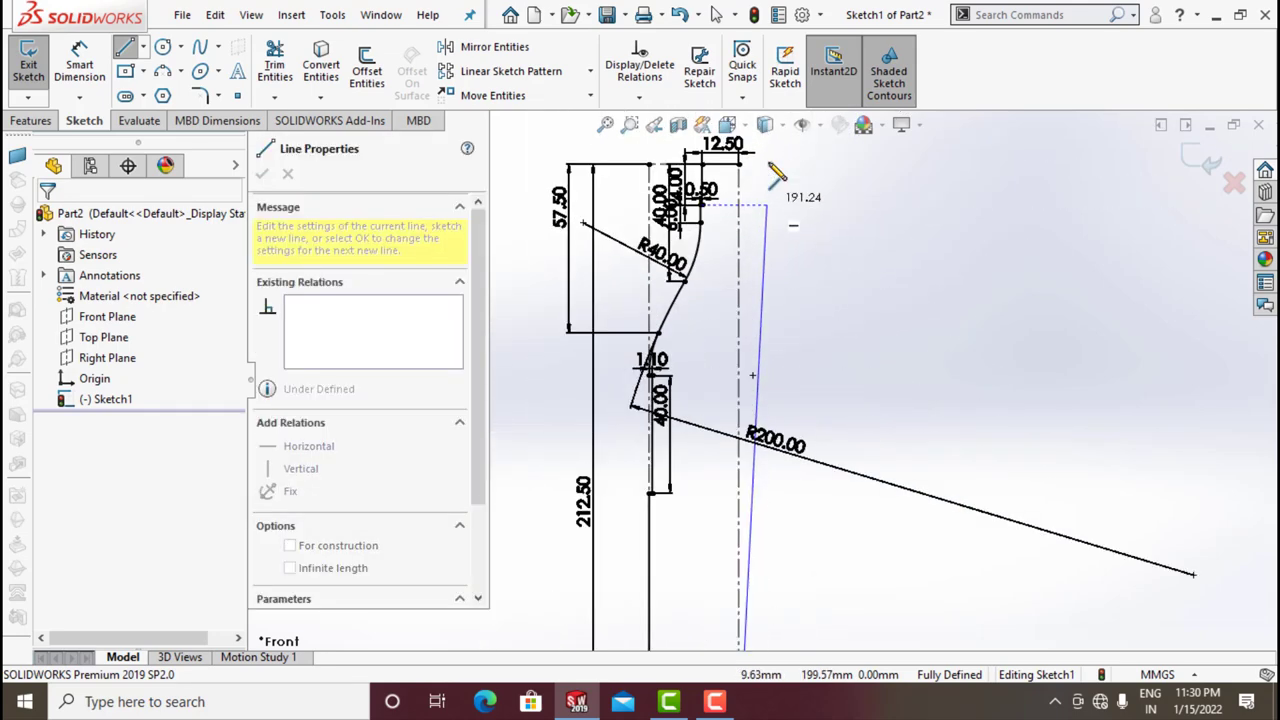
click(732, 176)
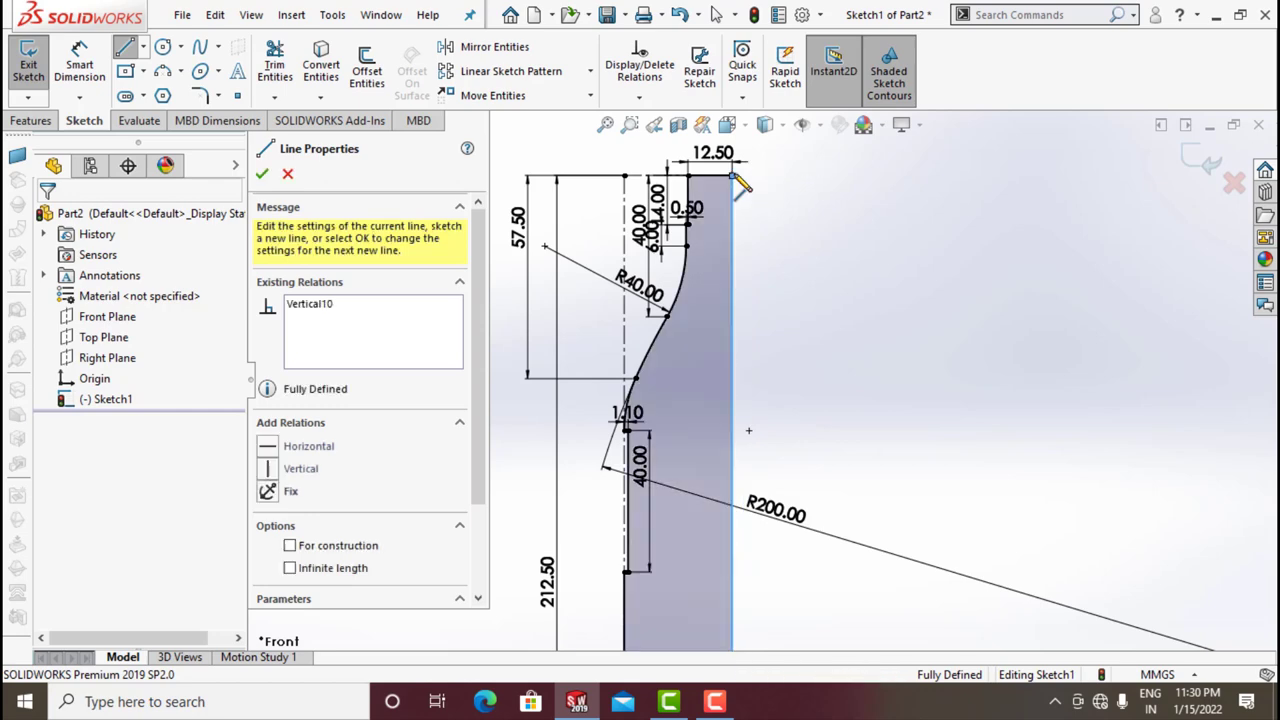
click(1211, 163)
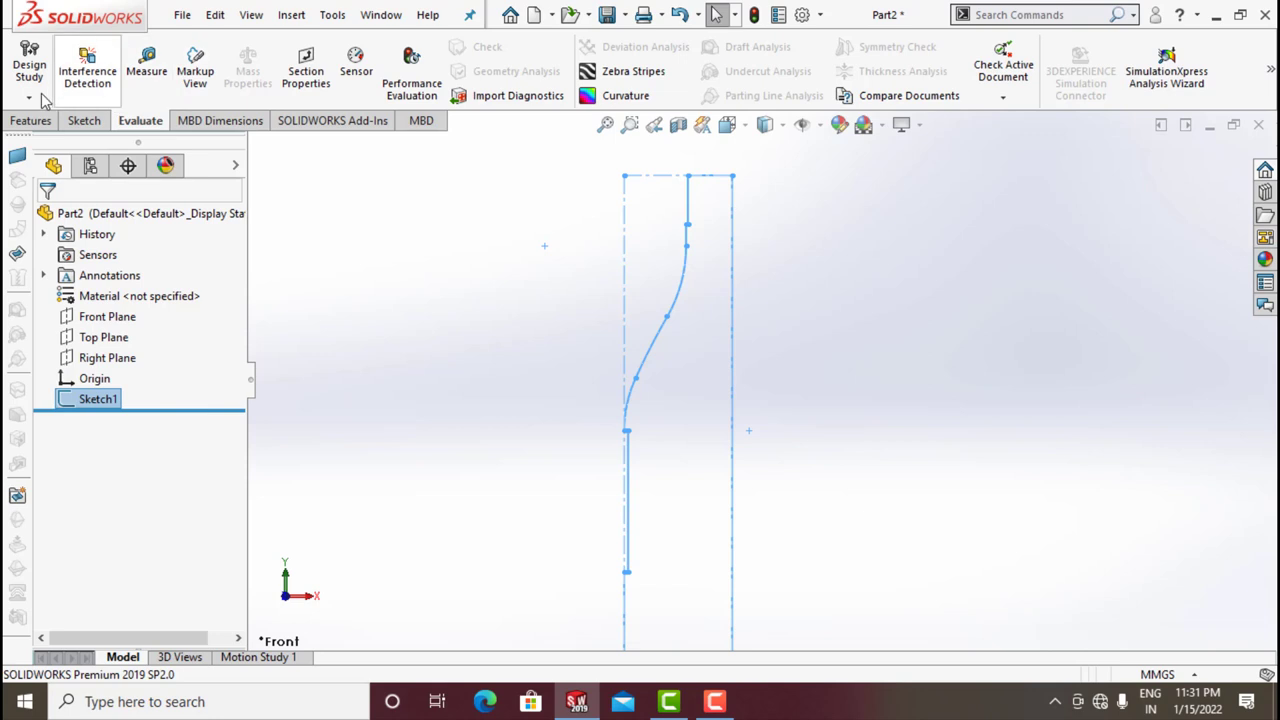
- Revolve the closed profile 360 degrees about its right vertical line to form the solid bottle
click(30, 121)
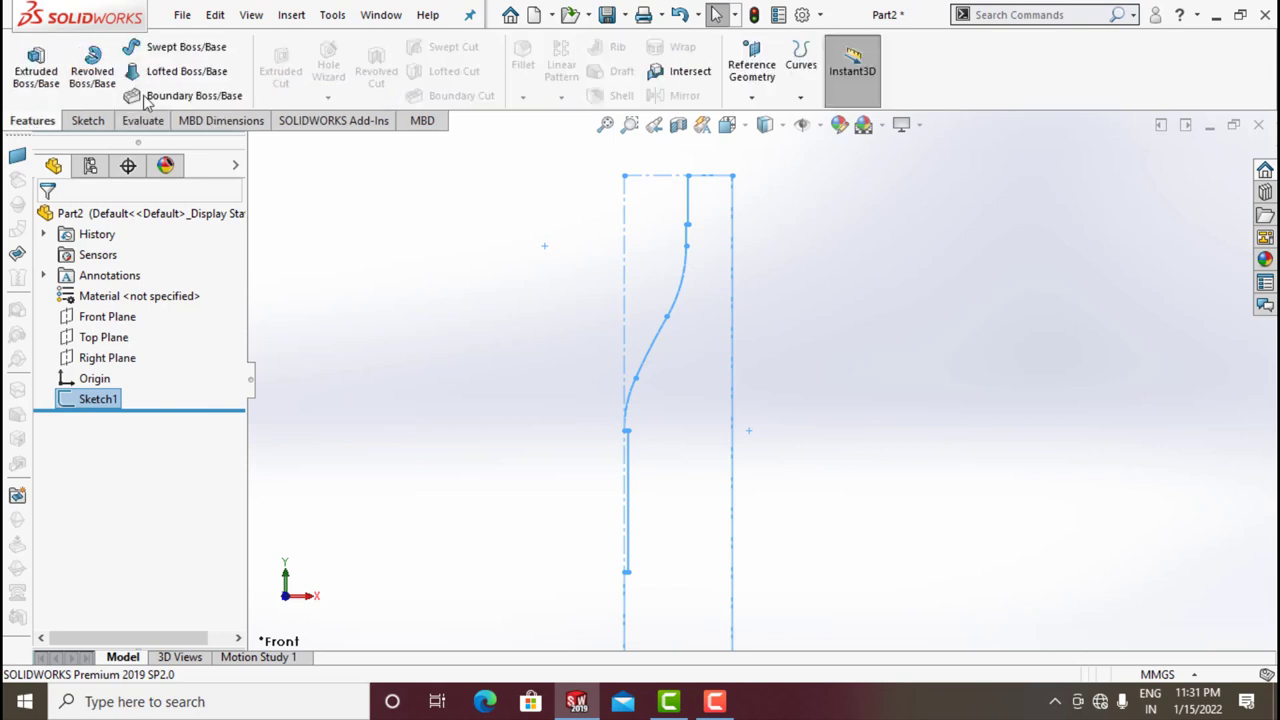
click(92, 68)
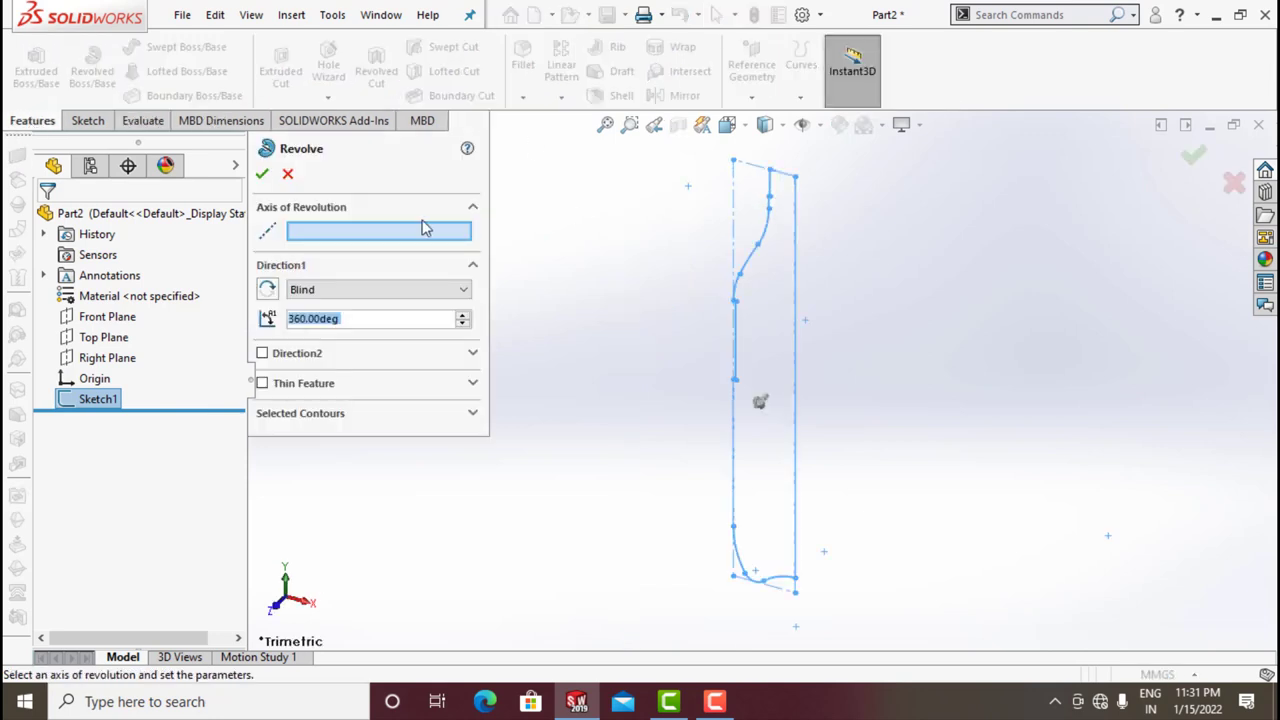
click(798, 203)
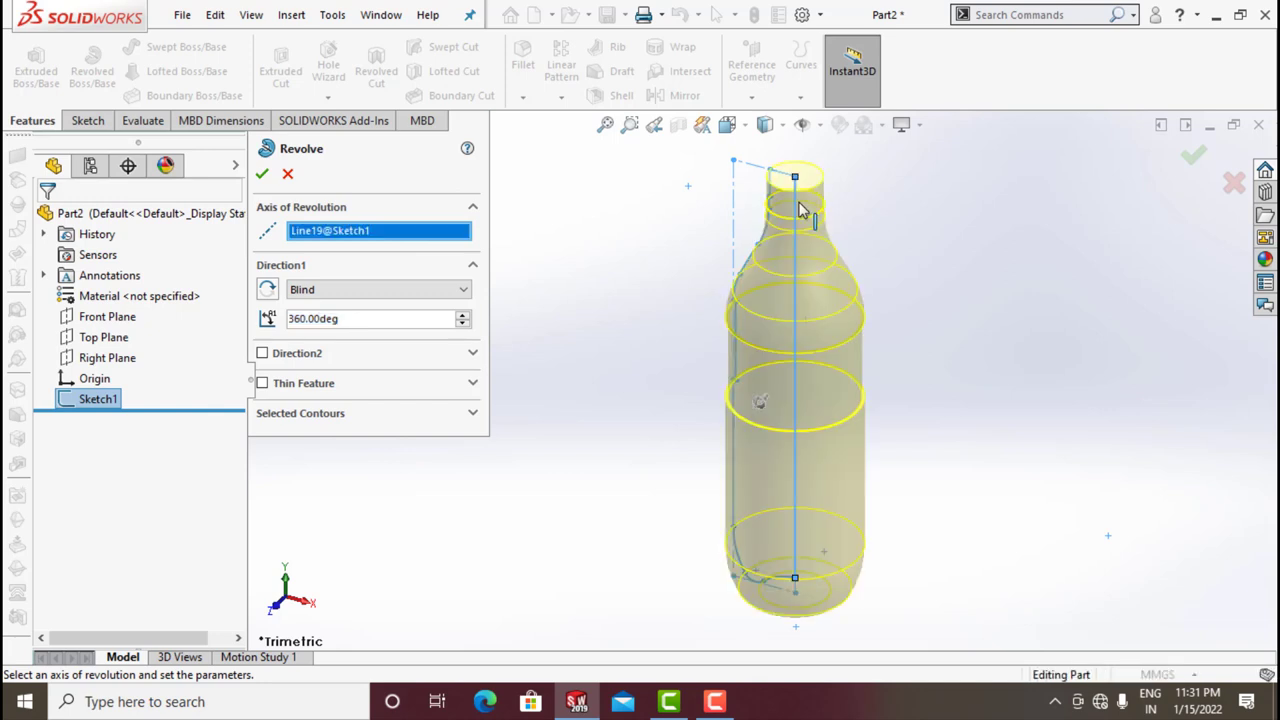
click(264, 176)
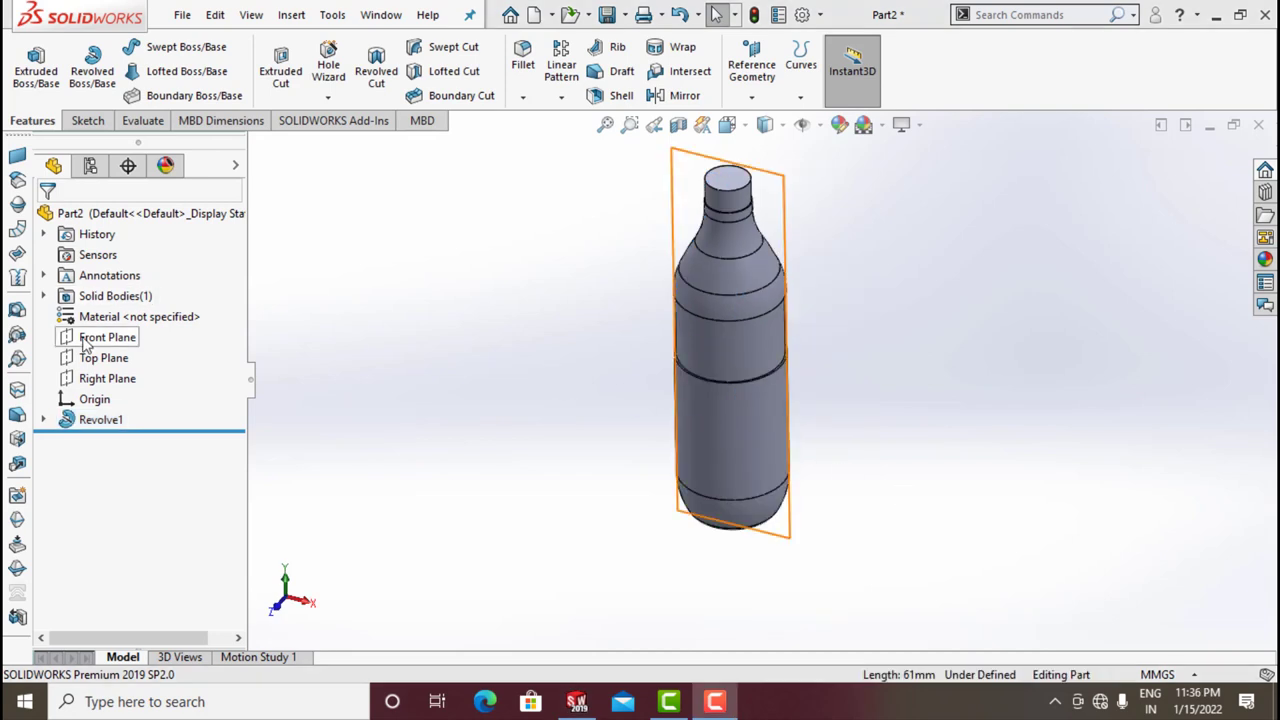
- Start a new sketch on the Front Plane, viewed normal to the plane with the bottle displayed as wireframe
click(90, 344)
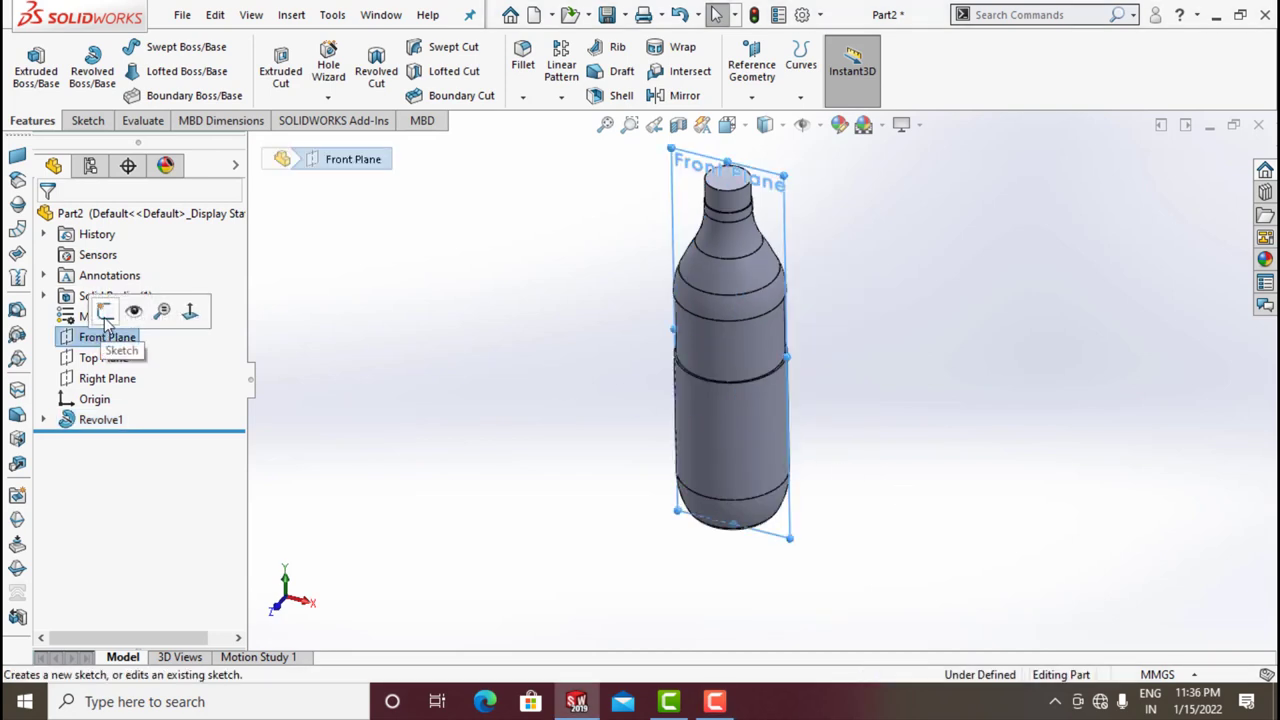
click(106, 312)
click(727, 124)
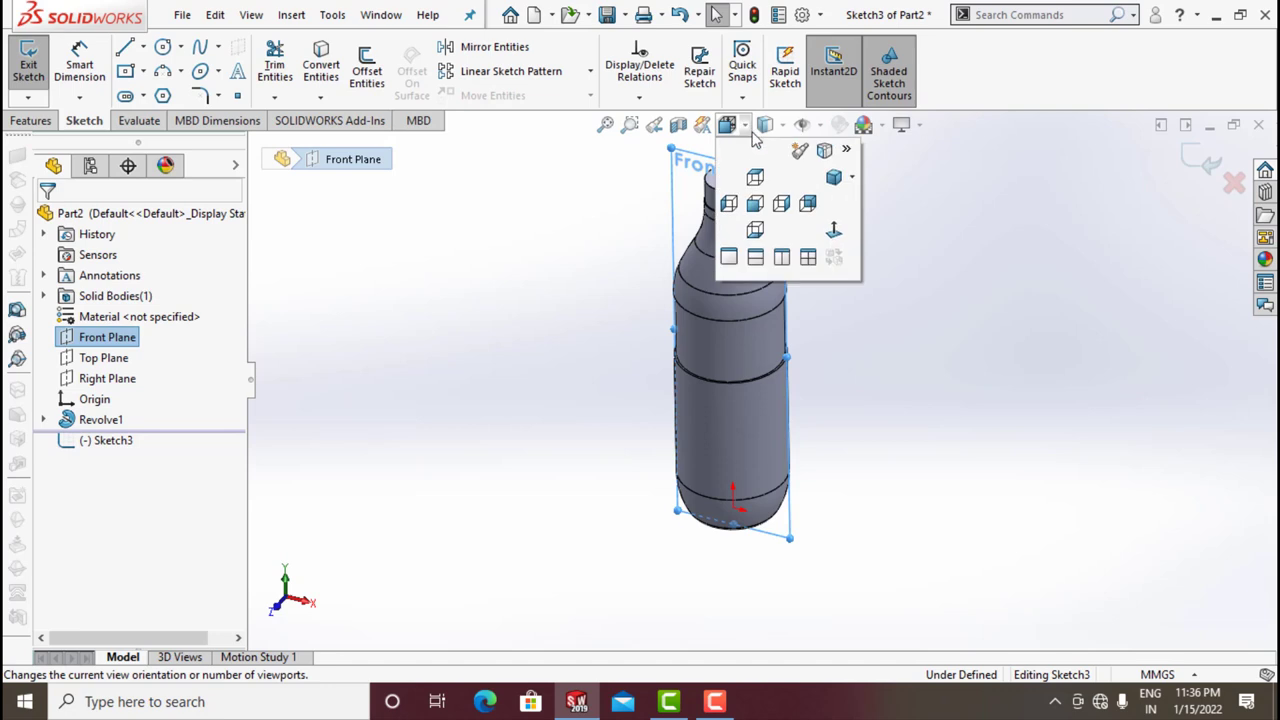
click(833, 232)
click(765, 124)
click(767, 257)
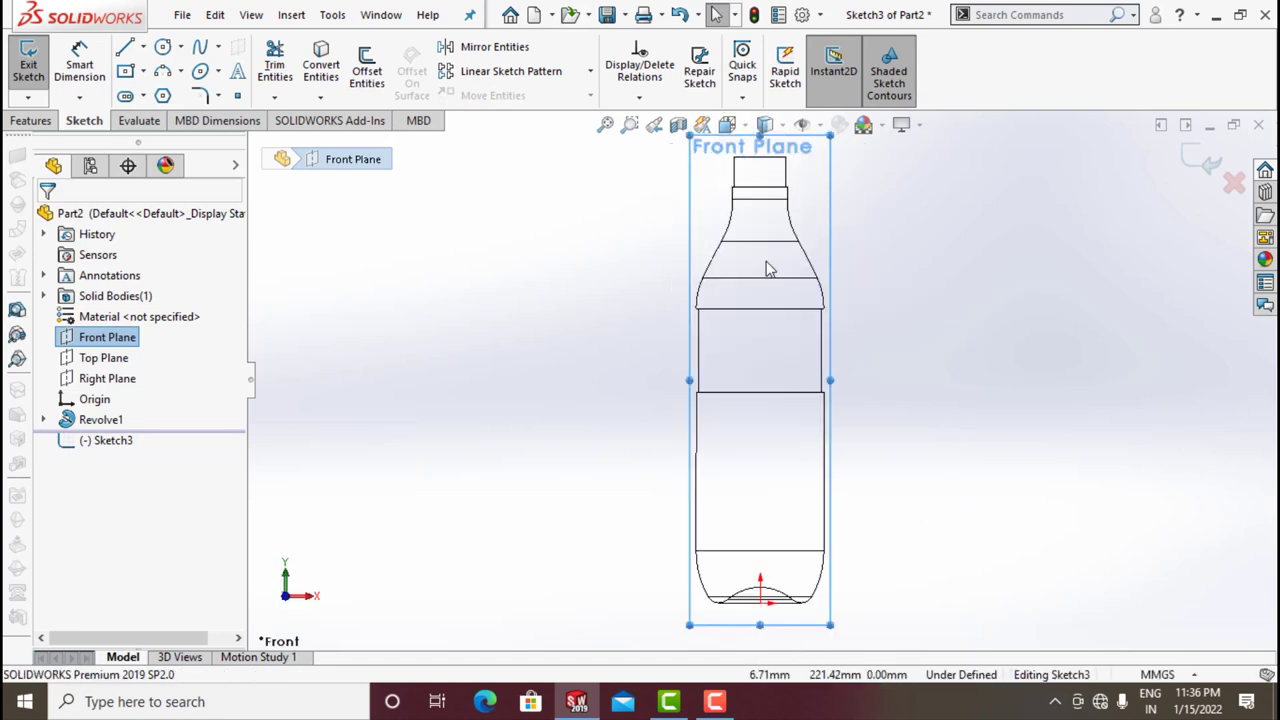
- Sketch a vertical construction line about 43 mm long upward from the origin at the bottle's base
scroll(786, 645, down, 3)
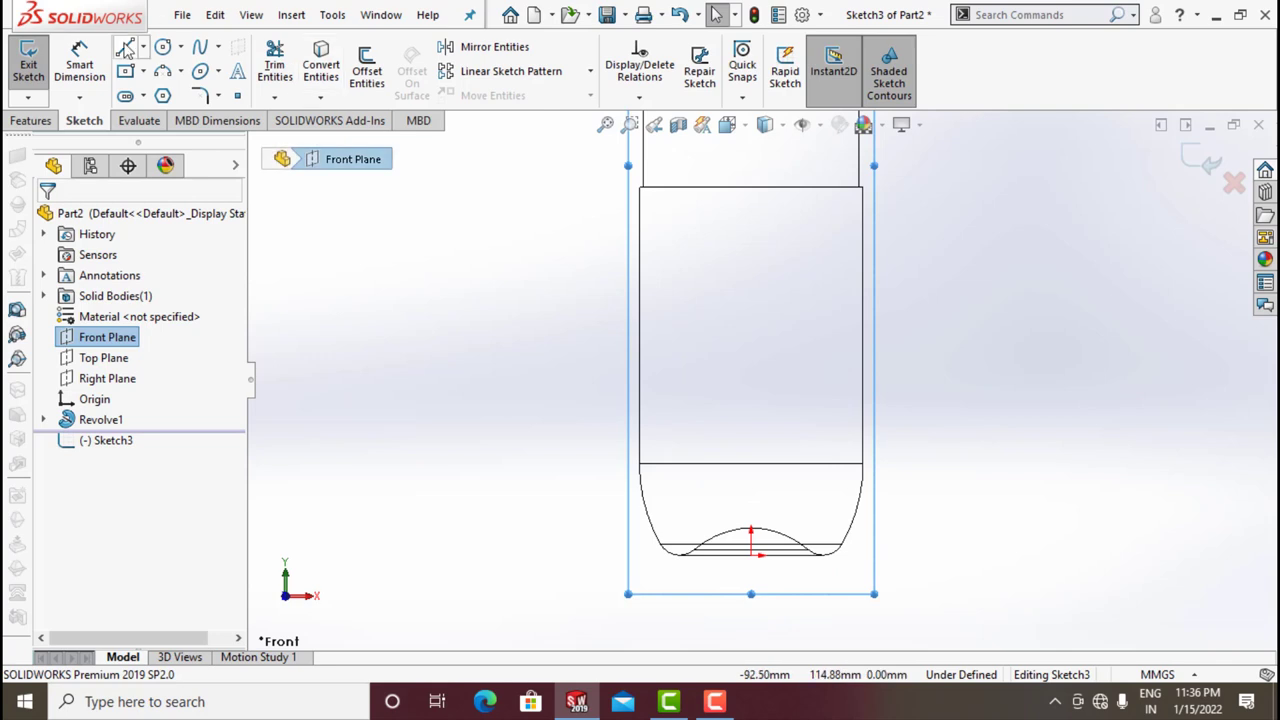
key(l)
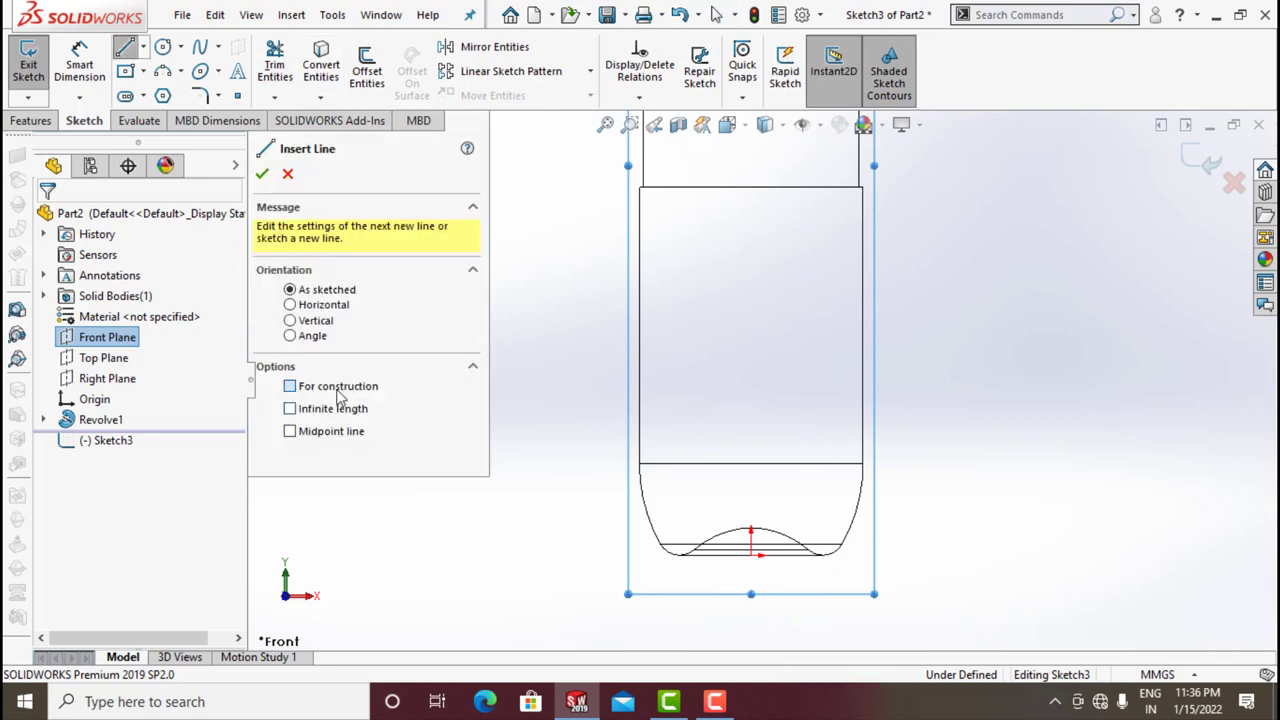
click(751, 553)
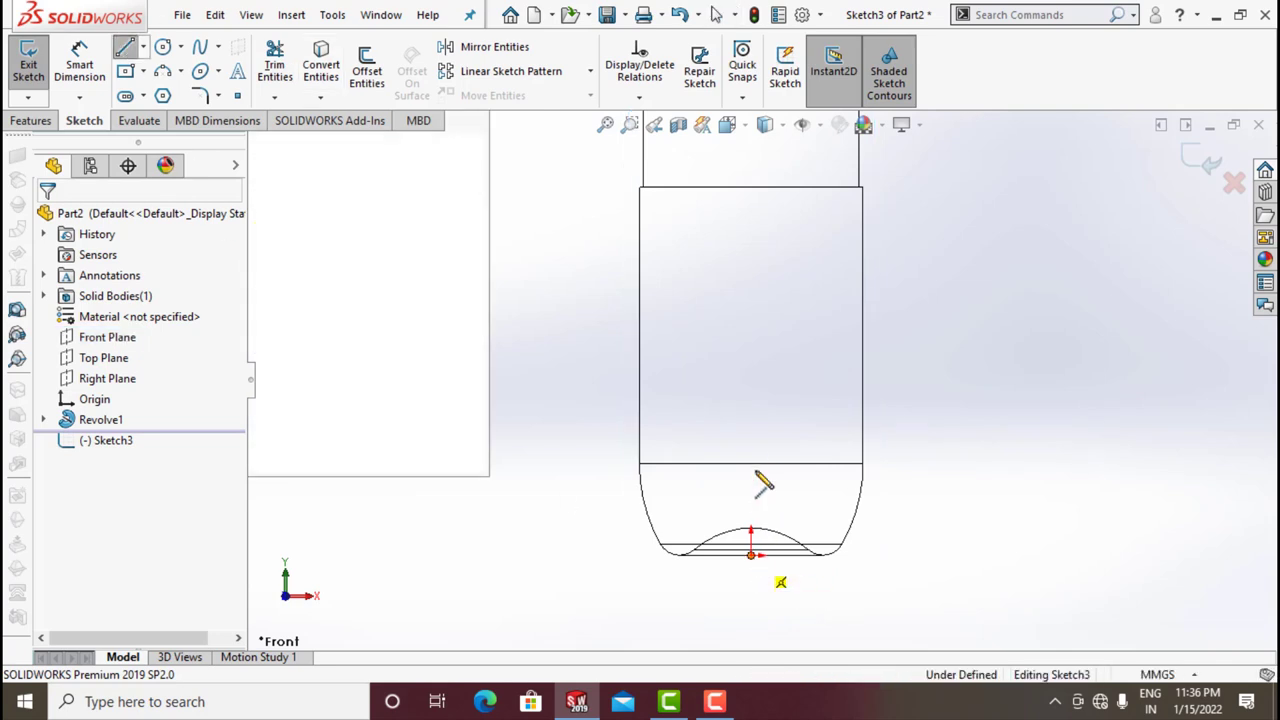
click(752, 398)
- Dimension the vertical construction line's length as 65 mm
key(d)
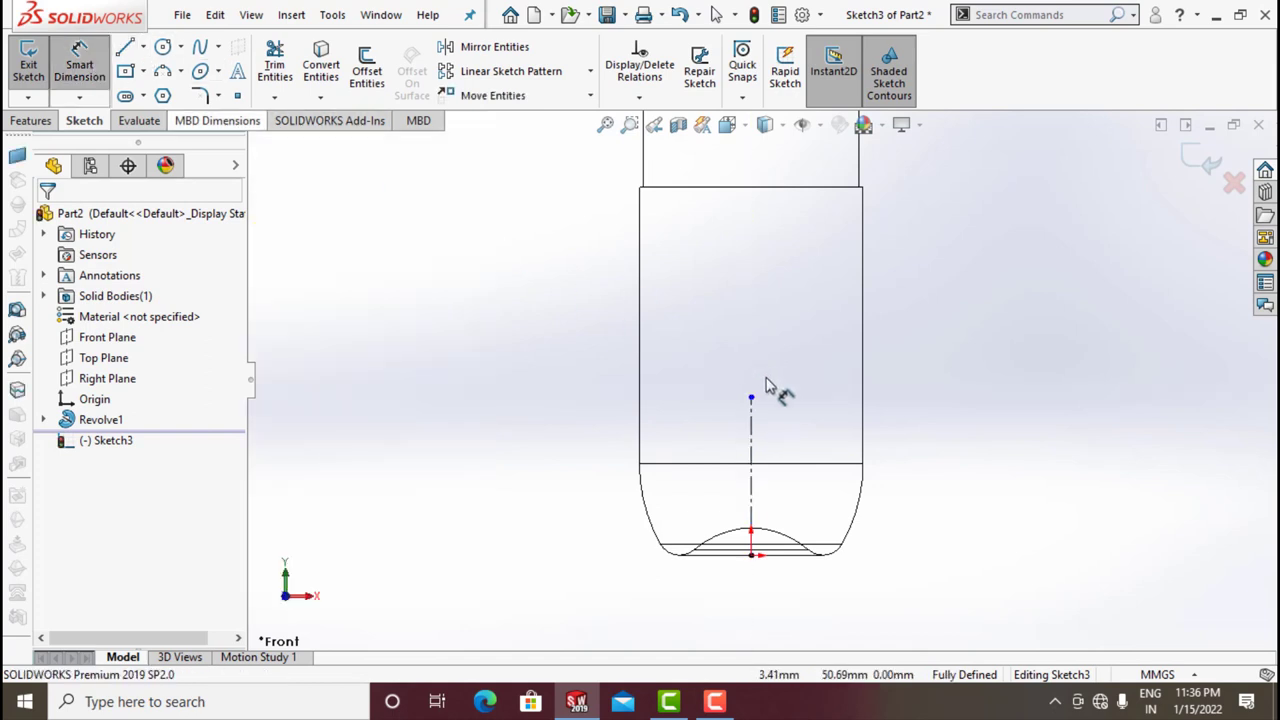
click(754, 442)
click(583, 475)
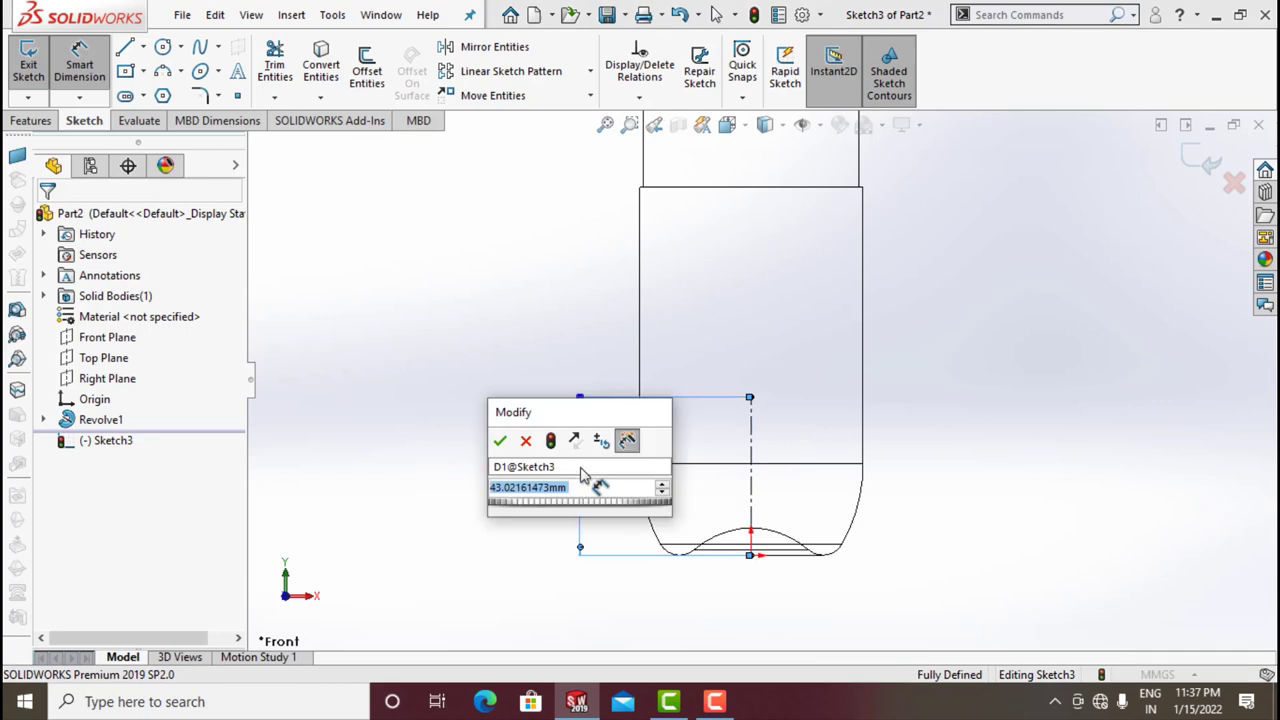
text(65)
key(Return)
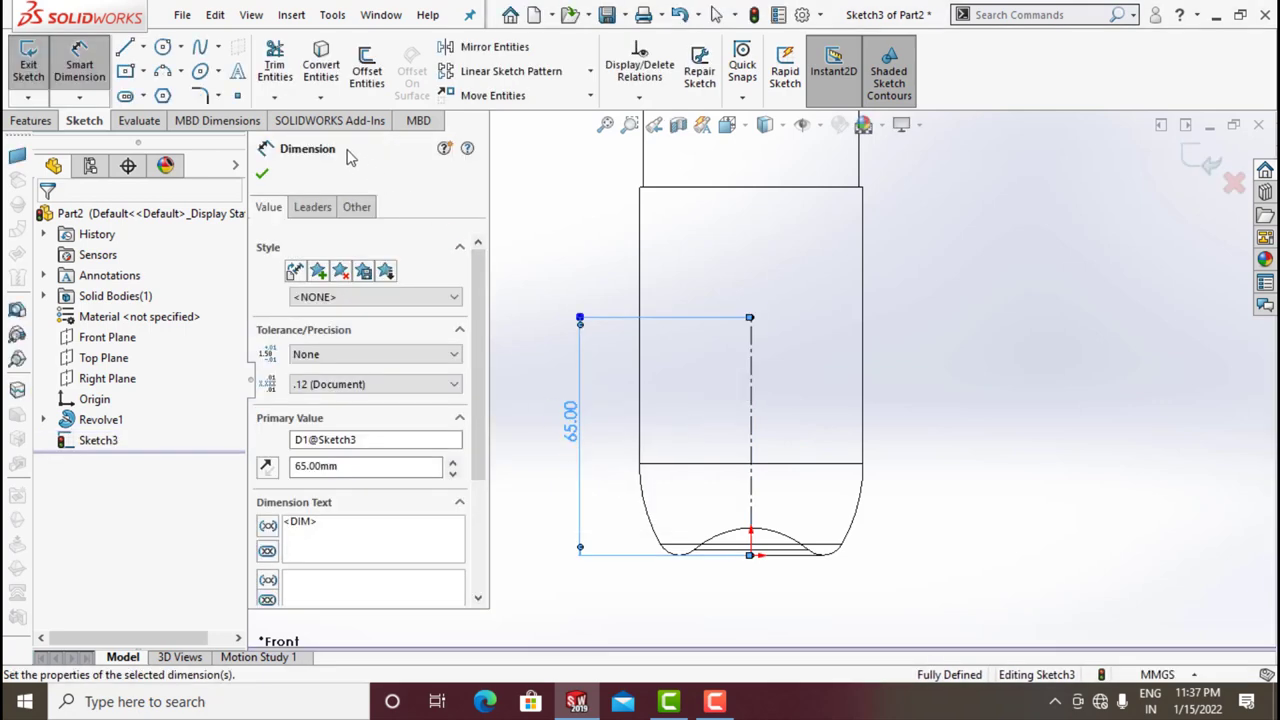
click(262, 176)
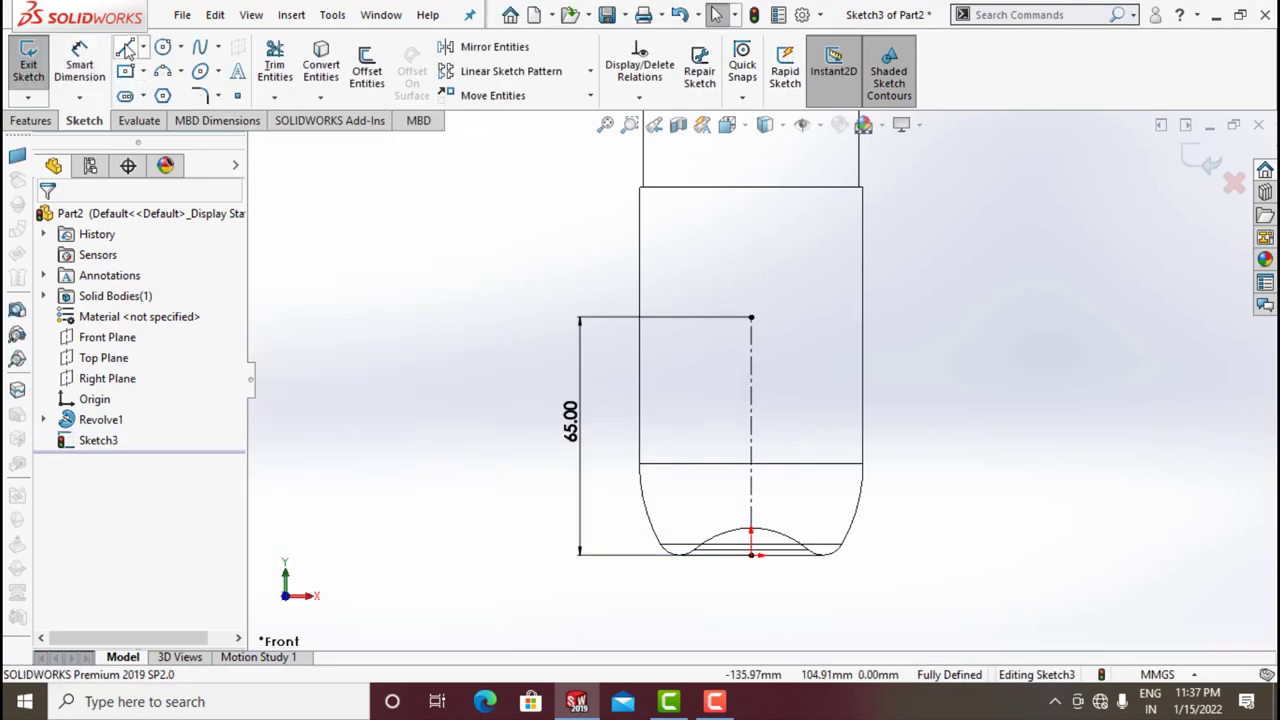
- Sketch a horizontal midpoint line from the construction line's upper end out to the bottle's sides, plus a vertical line down the right side
click(125, 48)
click(290, 431)
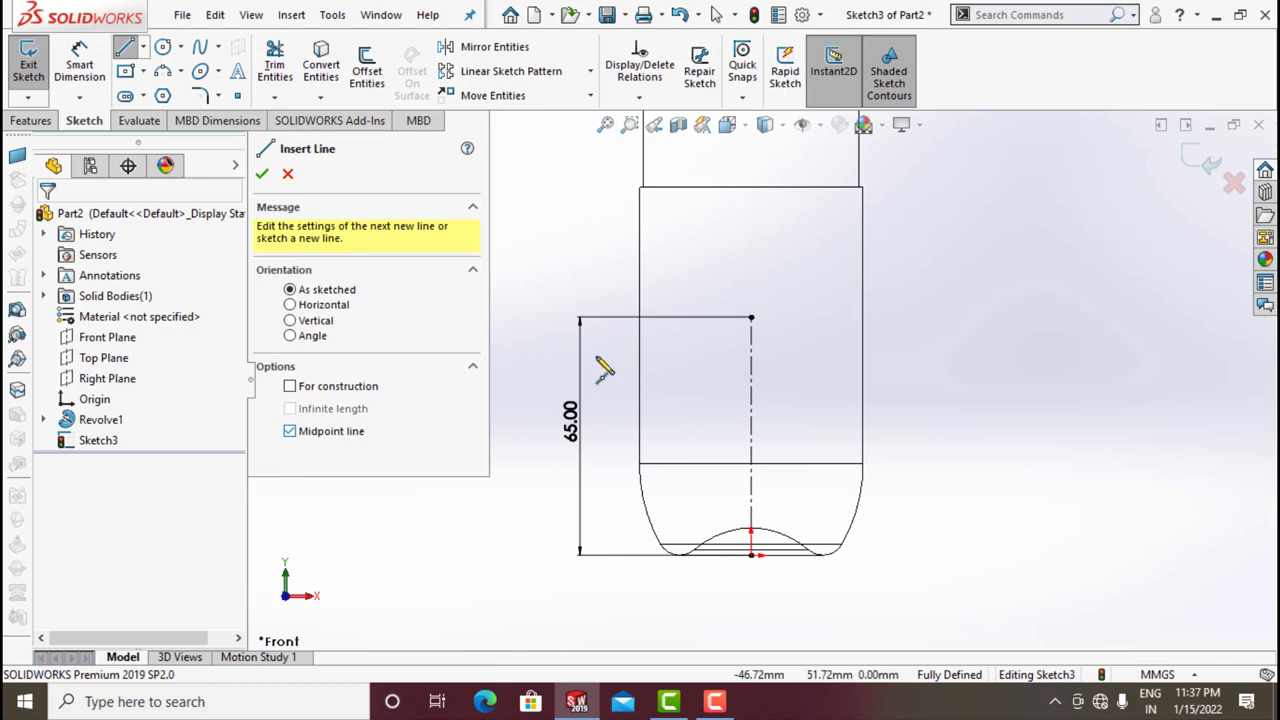
click(751, 318)
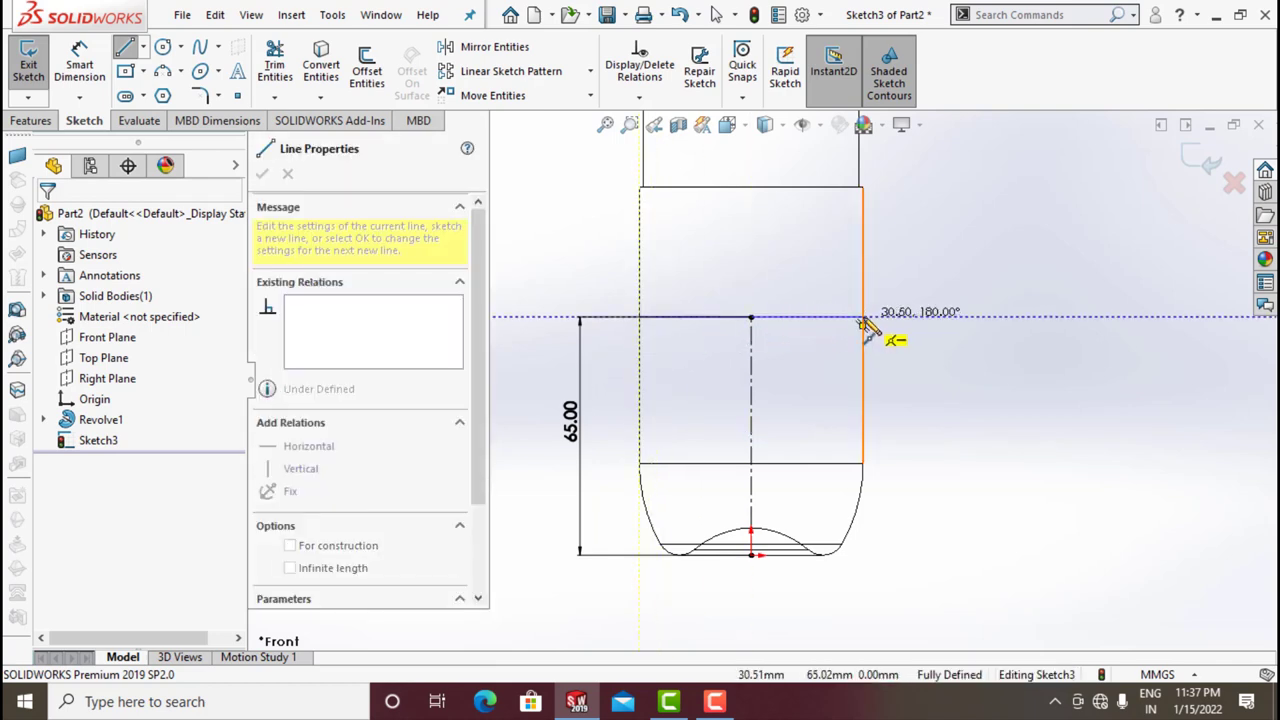
click(863, 318)
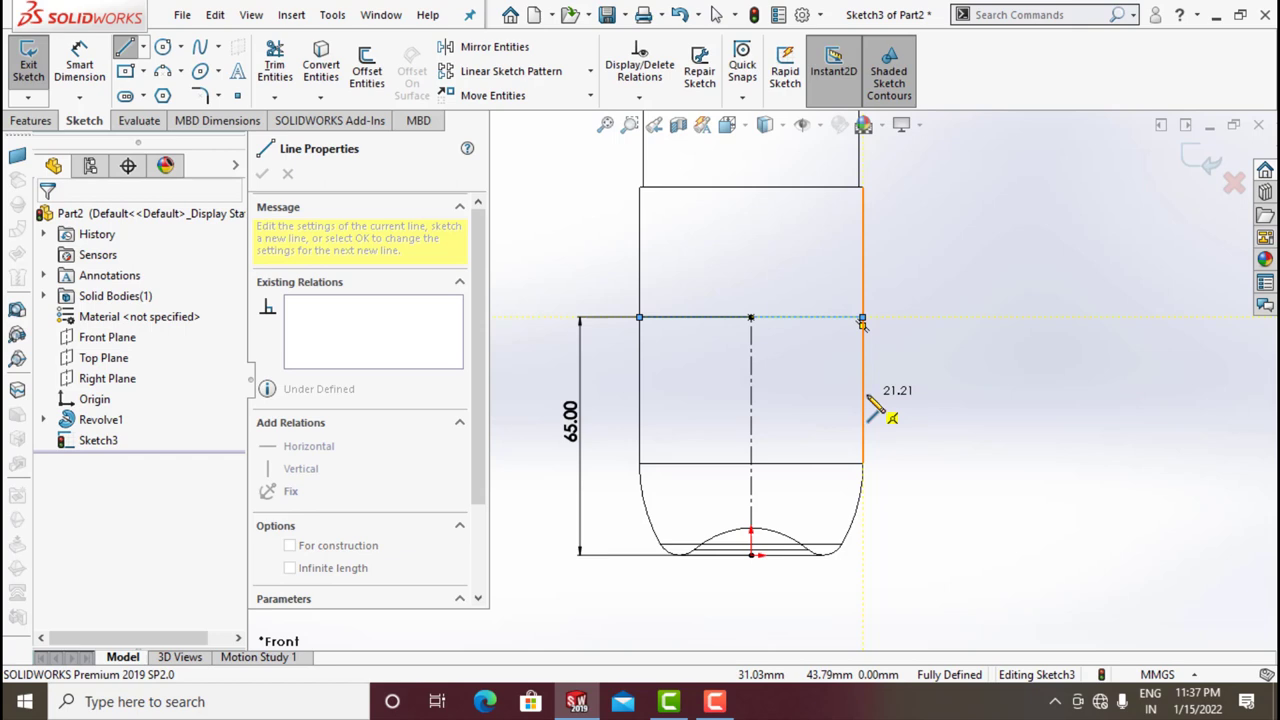
click(863, 388)
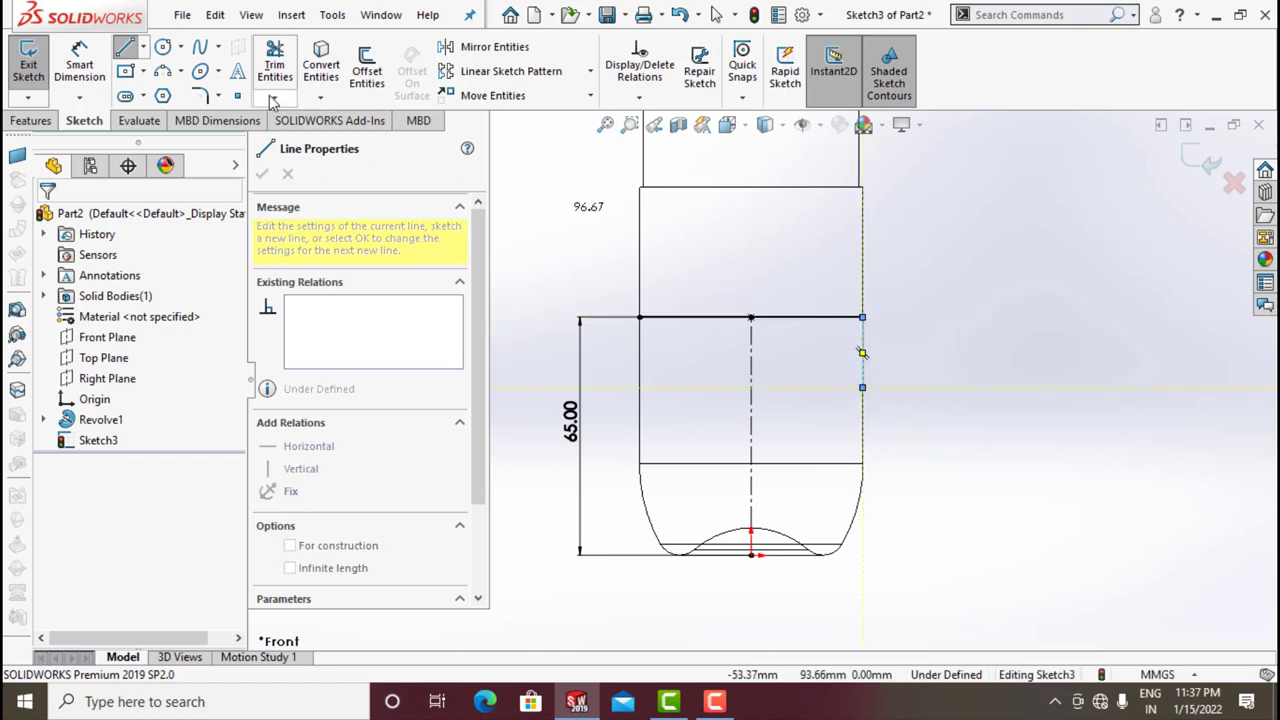
- Dimension the length of the vertical line on the bottle's right side as 25 mm
click(79, 66)
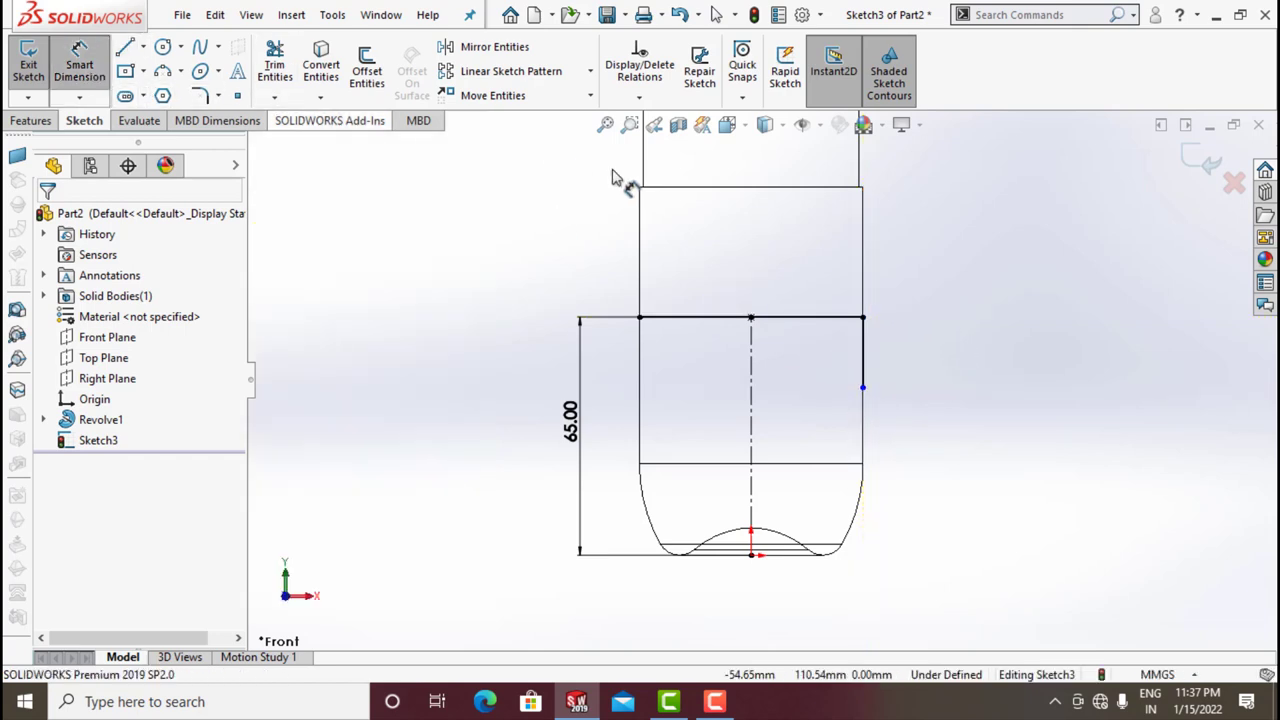
click(864, 352)
click(904, 345)
click(886, 340)
text(25)
key(Return)
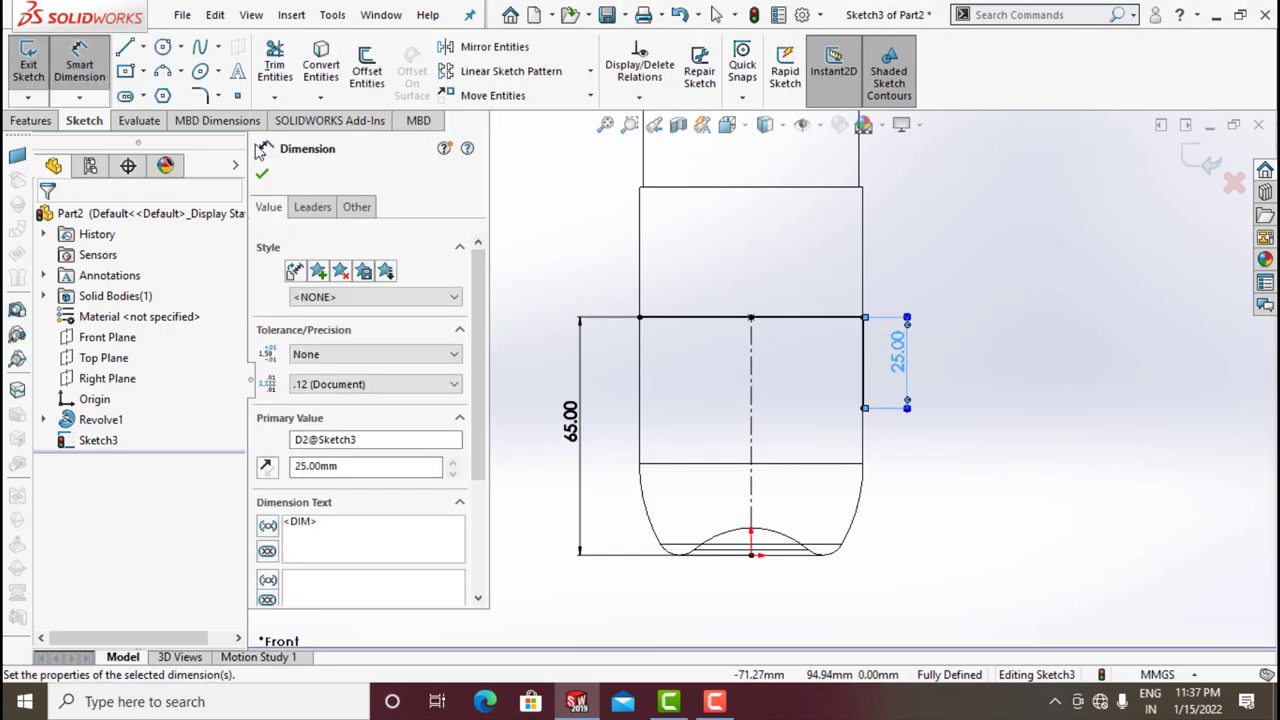
click(263, 175)
- Sketch a vertical line about 19 mm long down the bottle's left side from the horizontal line's left end
click(125, 49)
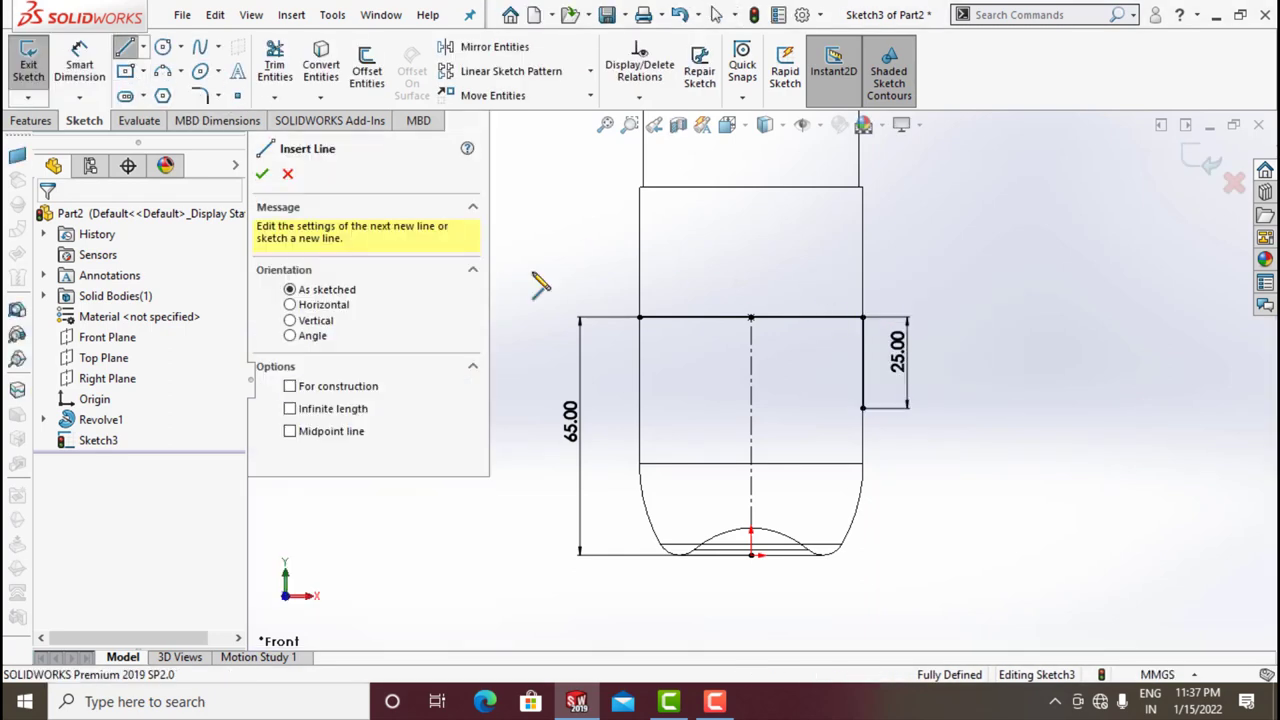
click(640, 318)
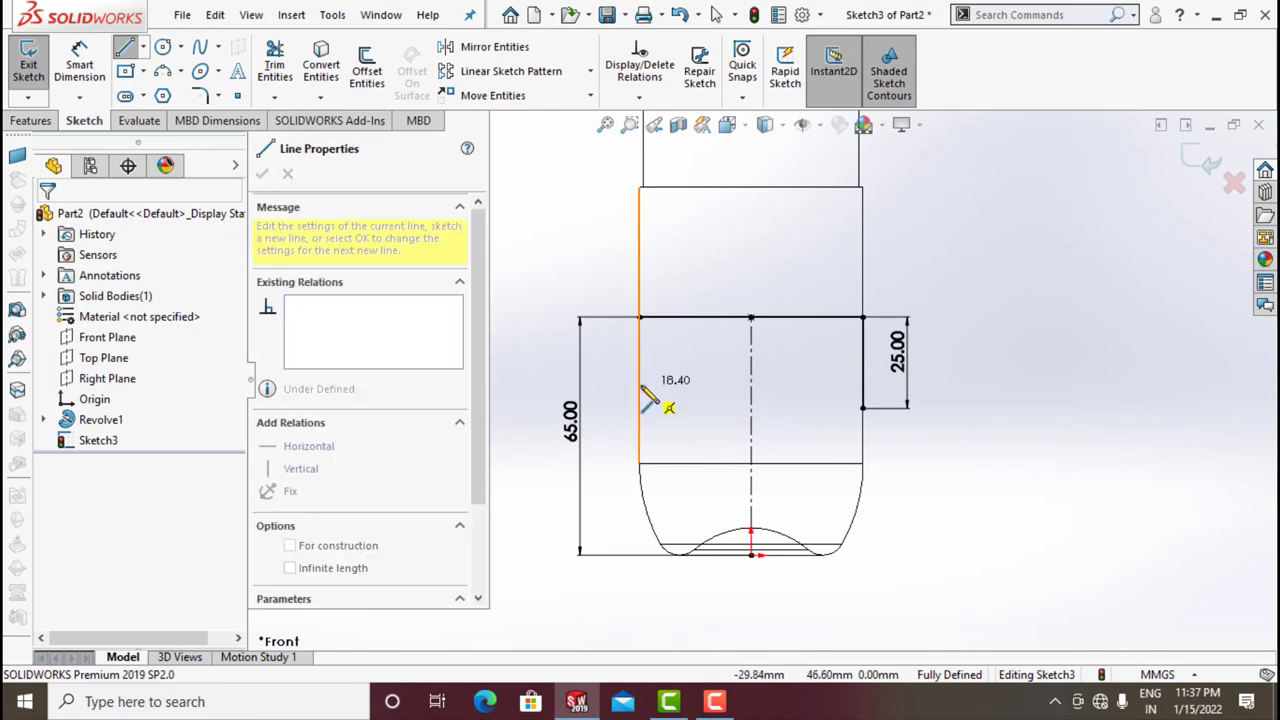
click(640, 386)
- Dimension the length of the vertical line on the bottle's left side as 25 mm
right_drag(640, 380, 640, 351)
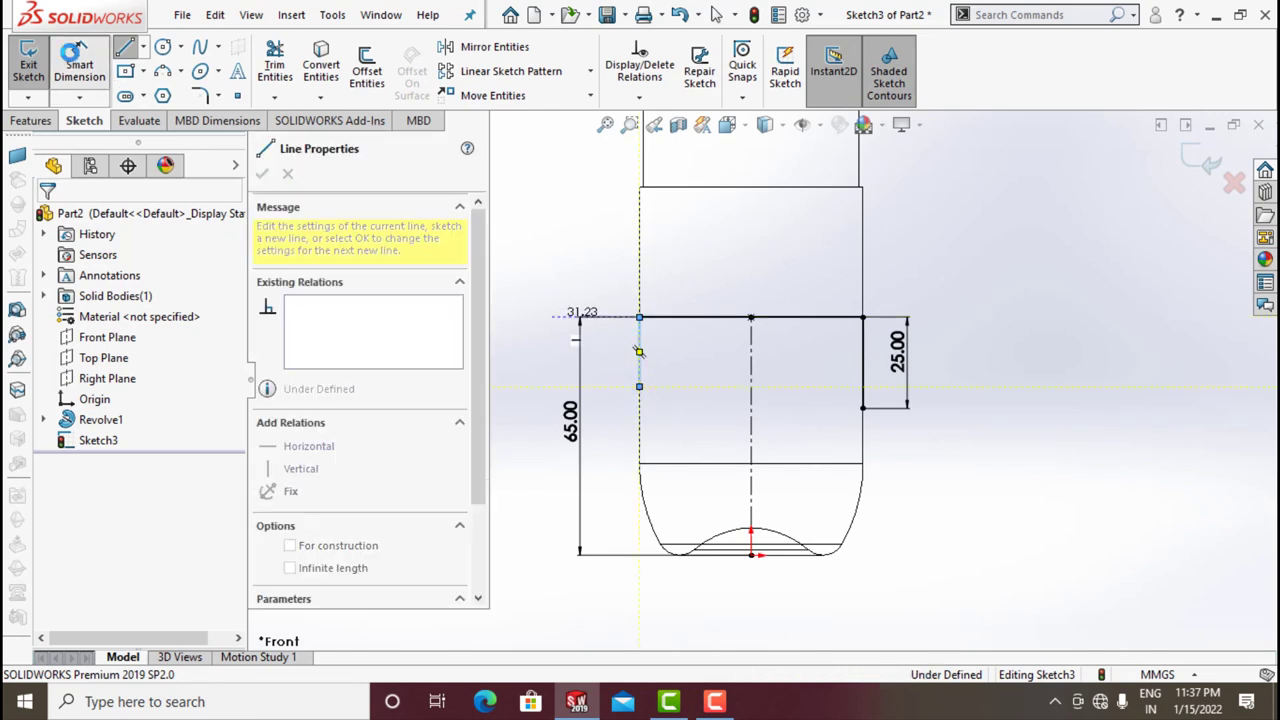
click(641, 362)
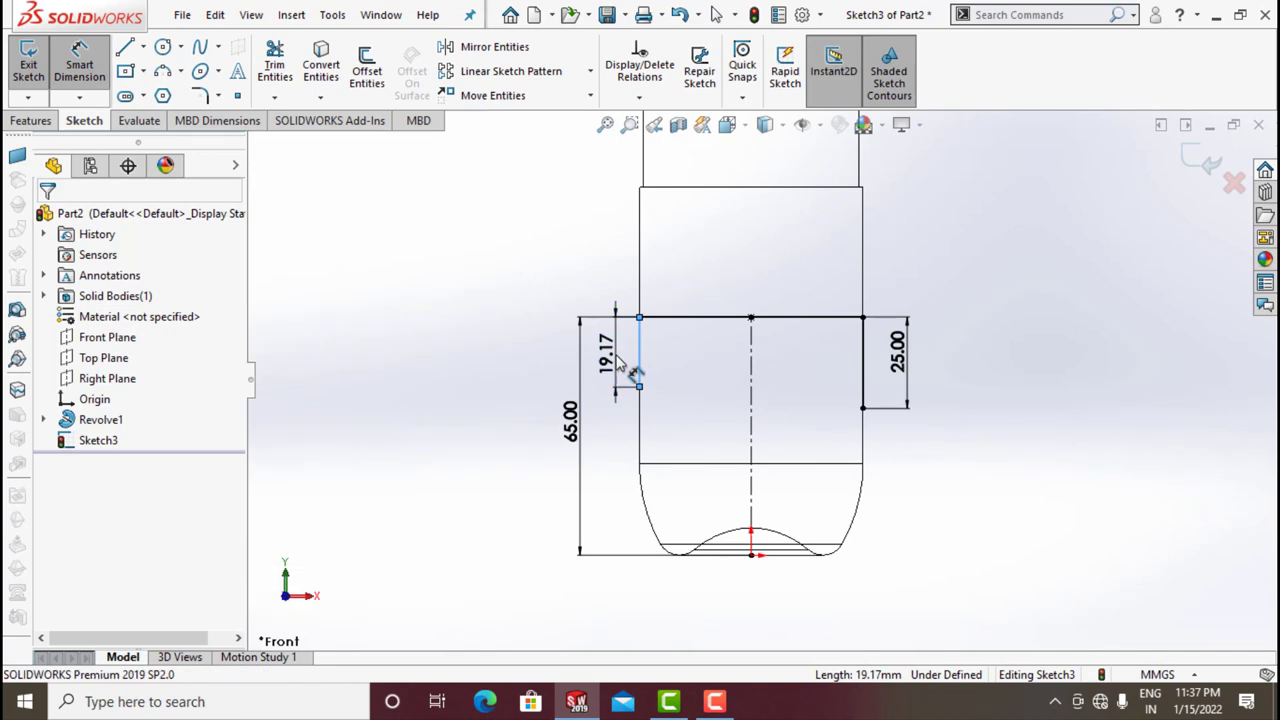
click(618, 366)
text(25)
key(Return)
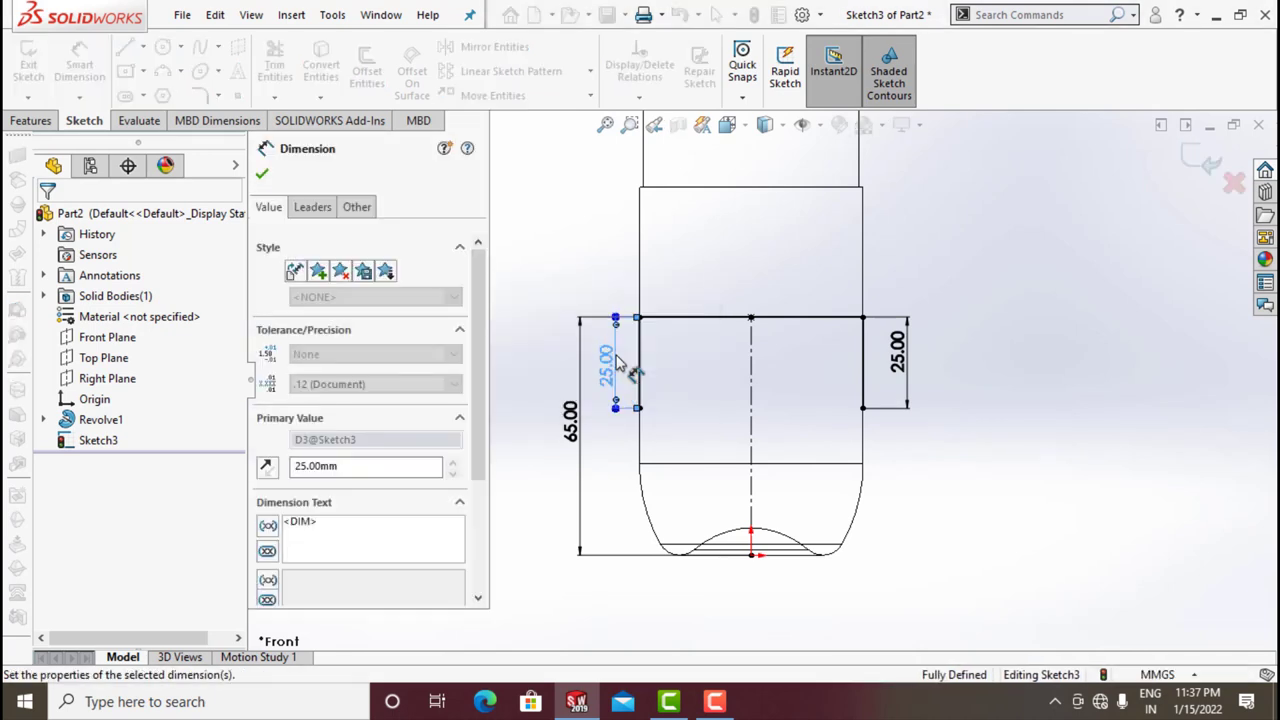
- Sketch a downward-bulging three-point arc of about 70 mm radius joining the lower ends of the two vertical lines
click(162, 72)
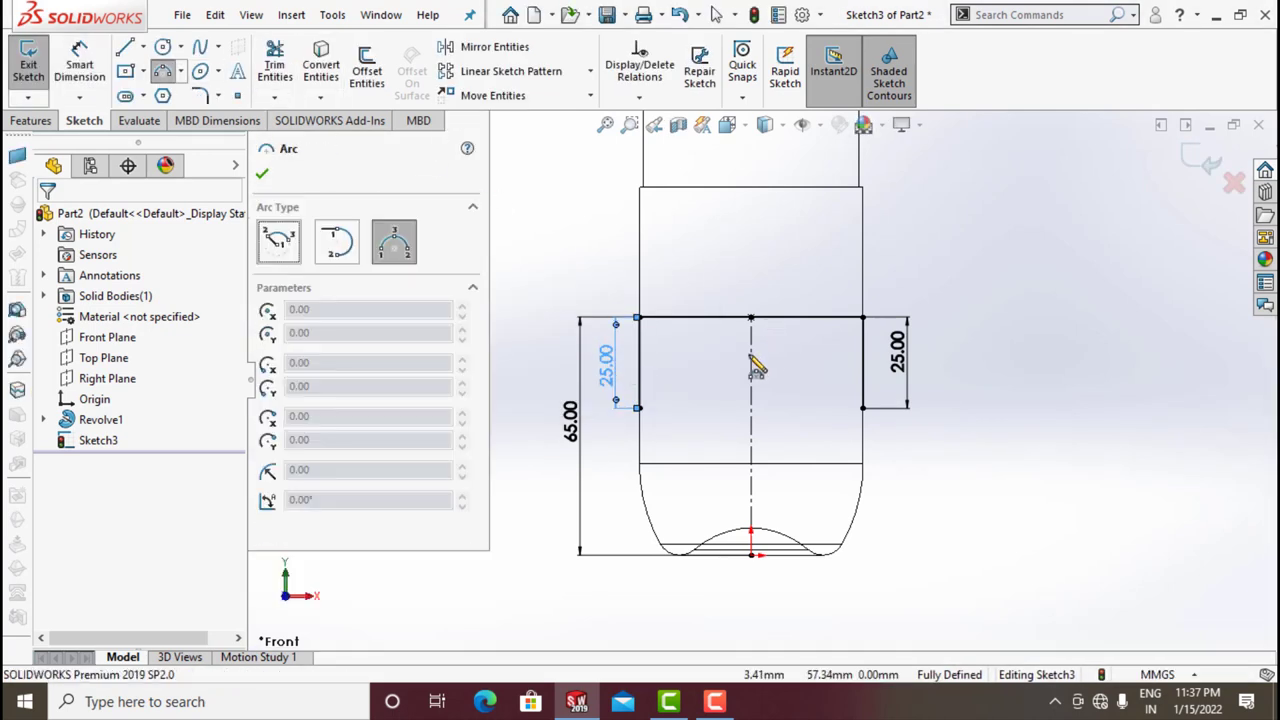
click(640, 408)
click(863, 408)
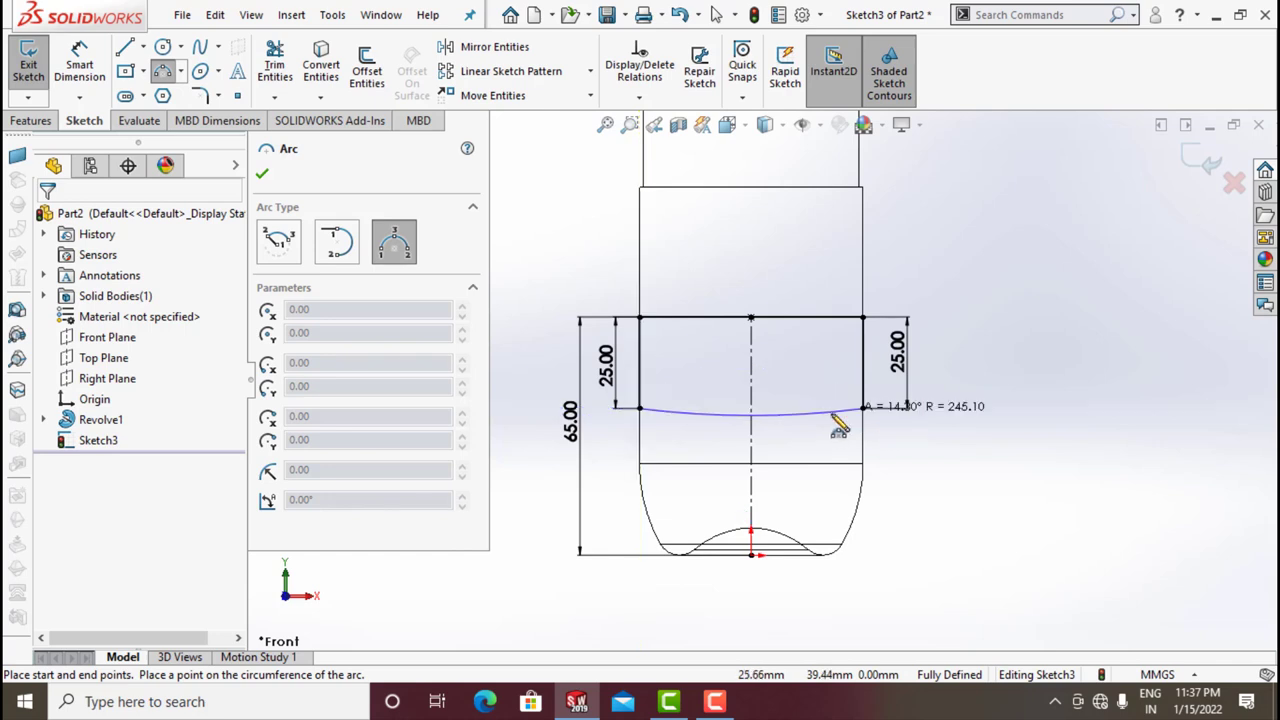
click(789, 431)
- Dimension the arc's radius as 46 mm
right_drag(789, 431, 812, 382)
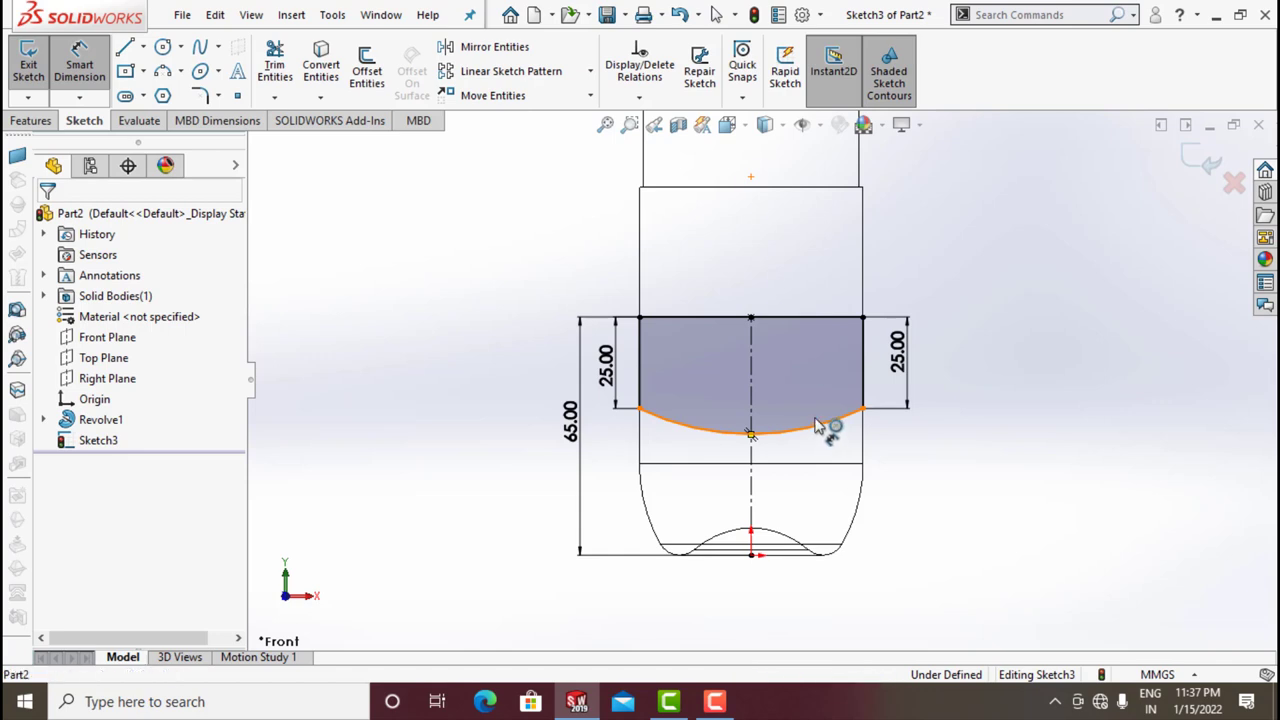
click(818, 431)
click(818, 390)
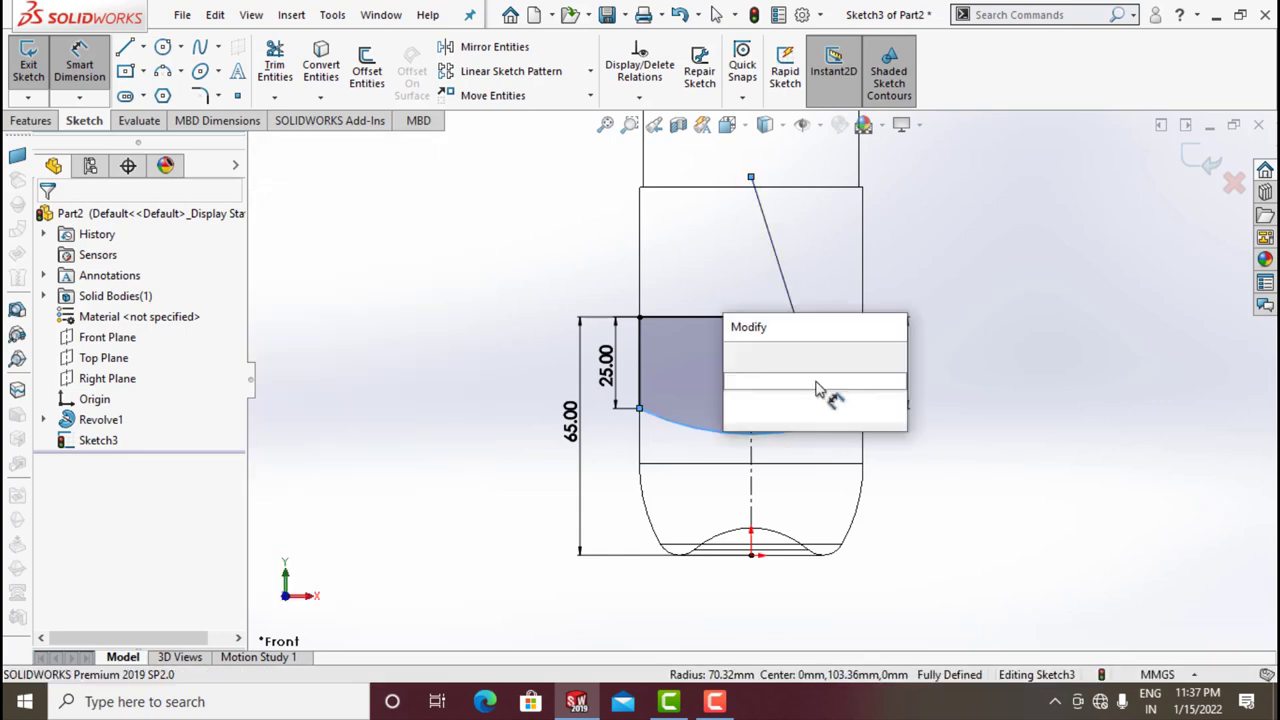
text(46)
key(Return)
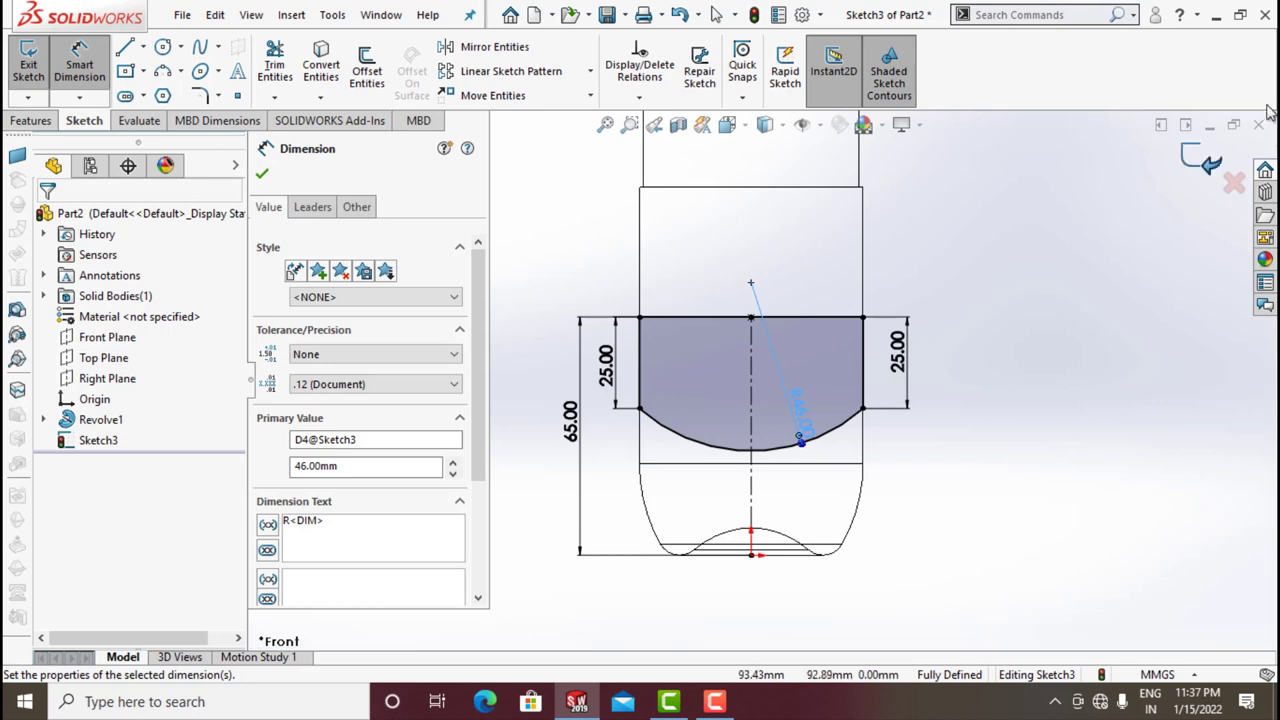
- Exit the sketch and cut-extrude its closed profile Through All - Both, keeping all bodies
click(1208, 162)
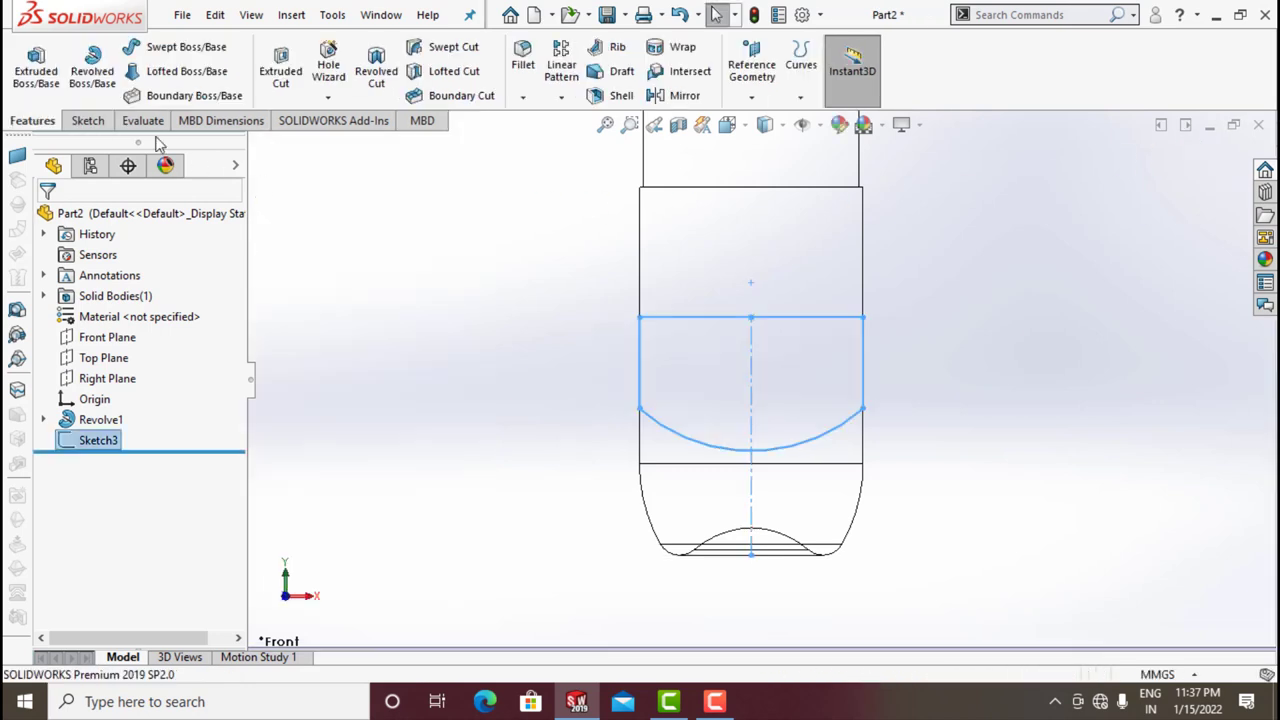
click(292, 88)
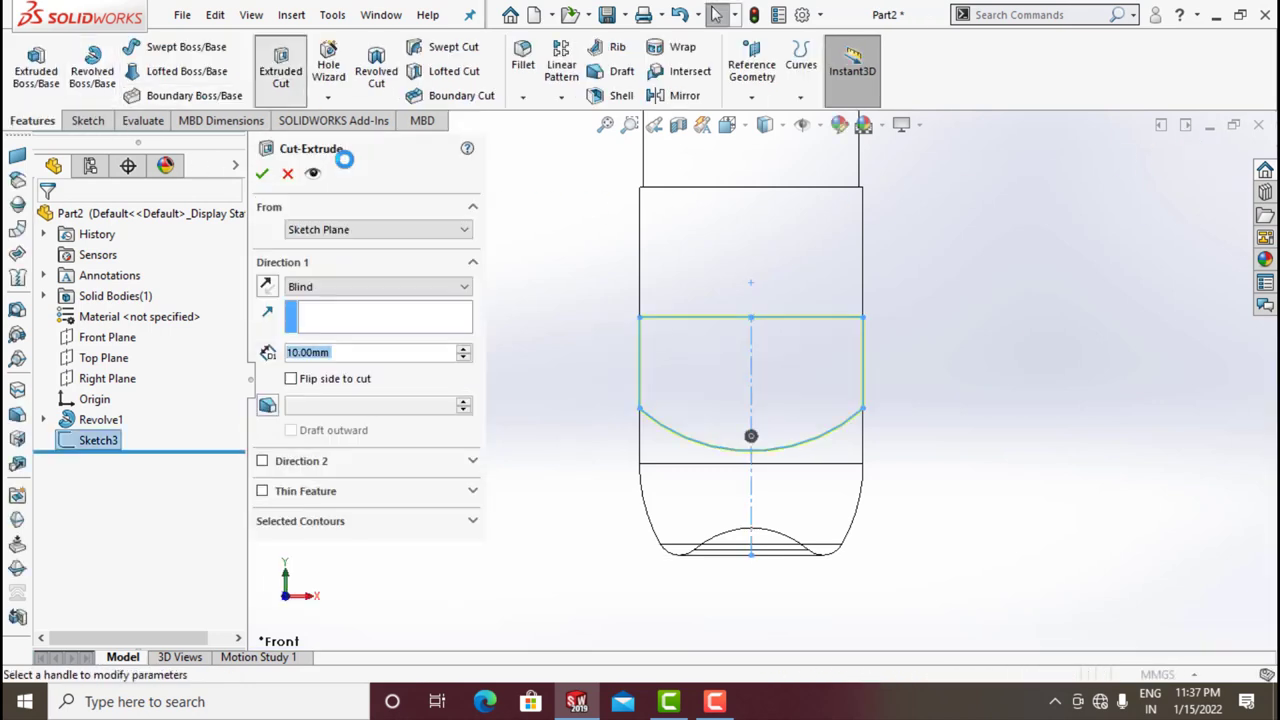
click(357, 287)
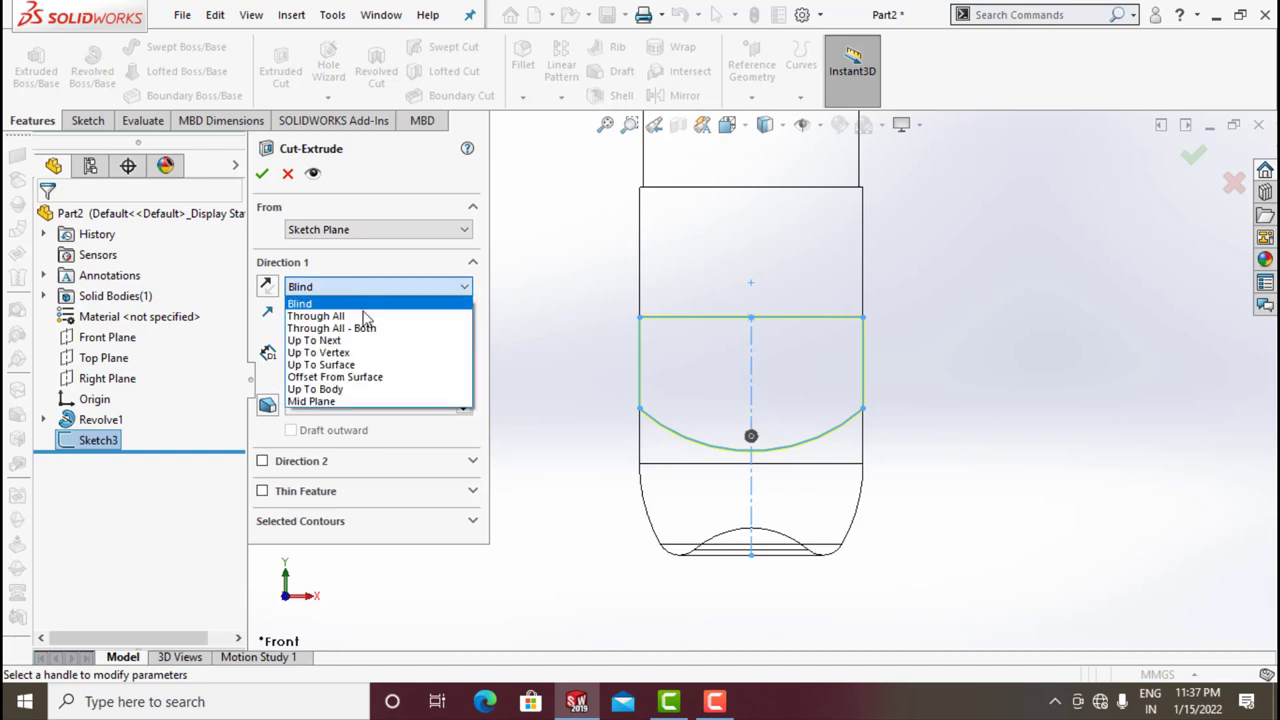
click(366, 328)
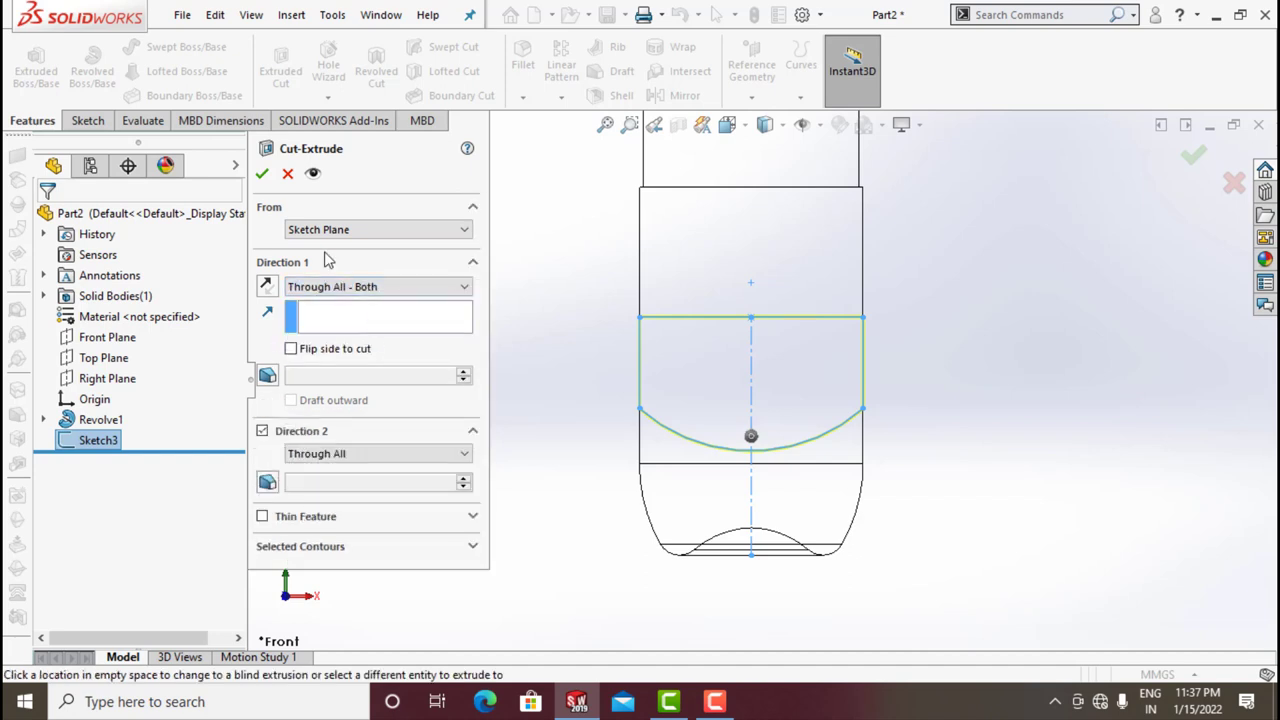
click(263, 174)
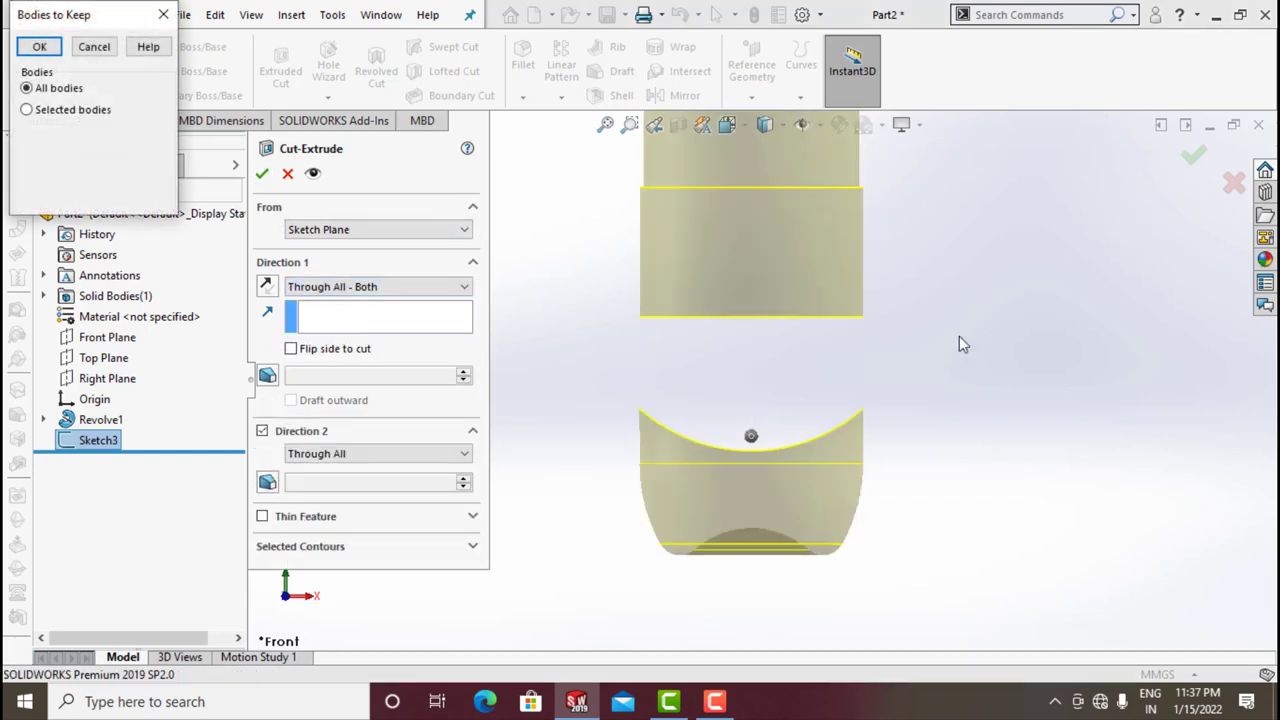
click(40, 50)
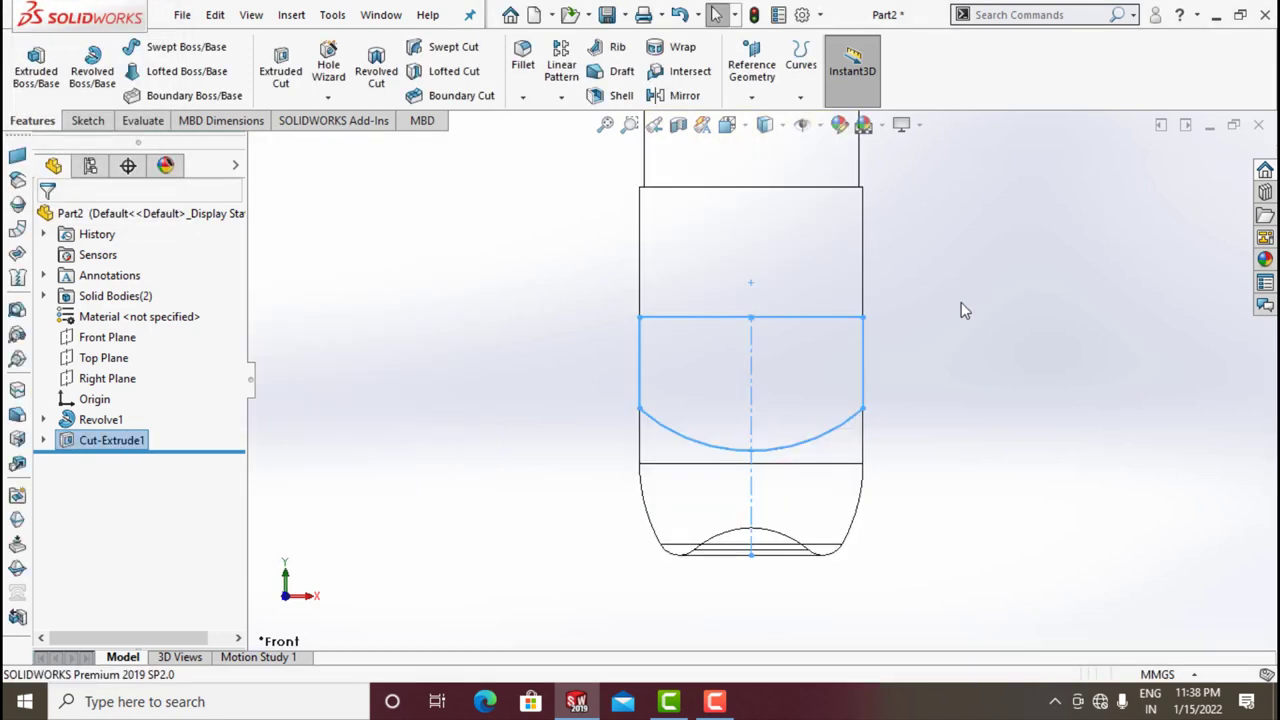
- Display the model shaded with edges and inspect the whole cut bottle from an angle
click(771, 128)
click(767, 229)
scroll(680, 264, up, 4)
middle_drag(630, 292, 596, 368)
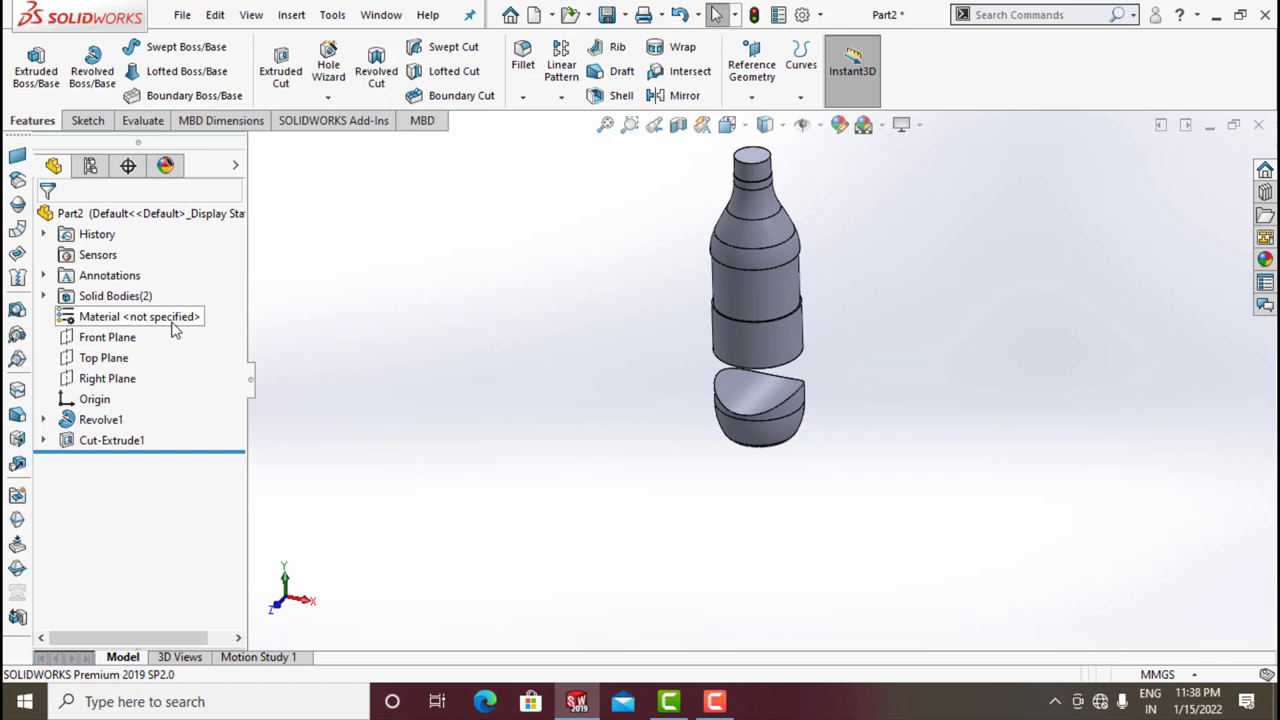
- Create a mid-plane reference plane between the Front Plane and the Right Plane
click(108, 340)
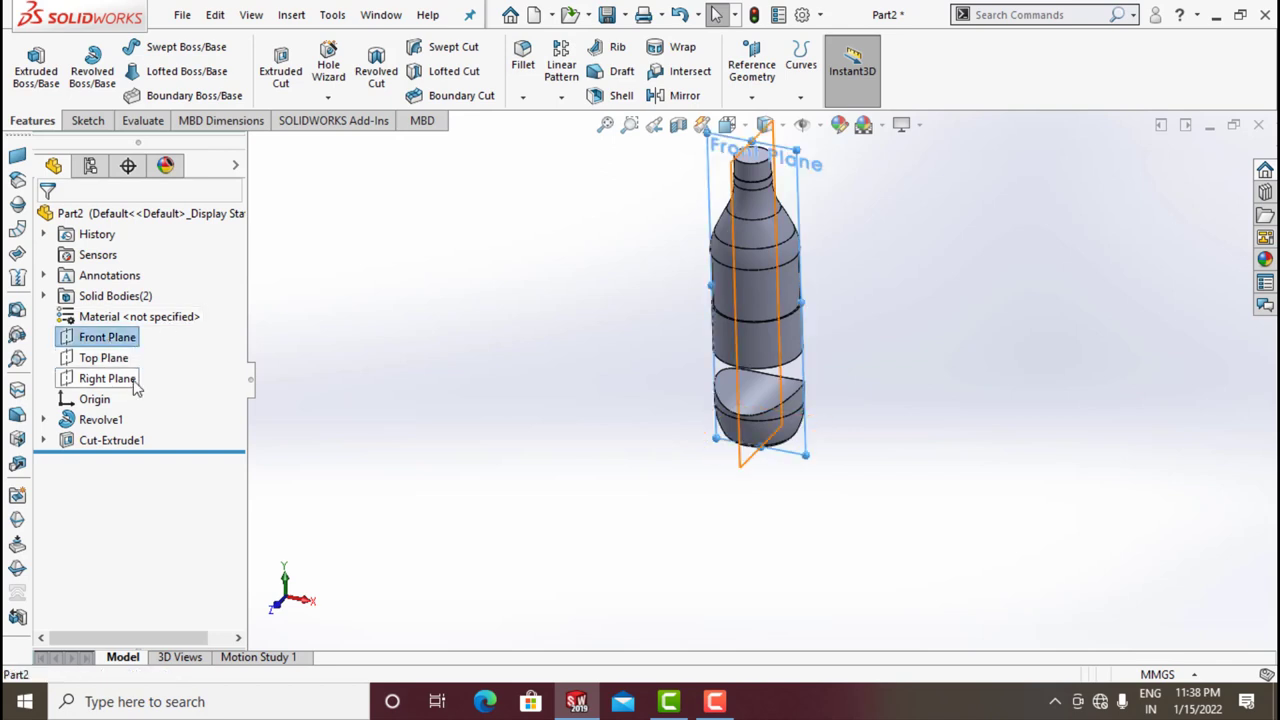
ctrl+click(110, 379)
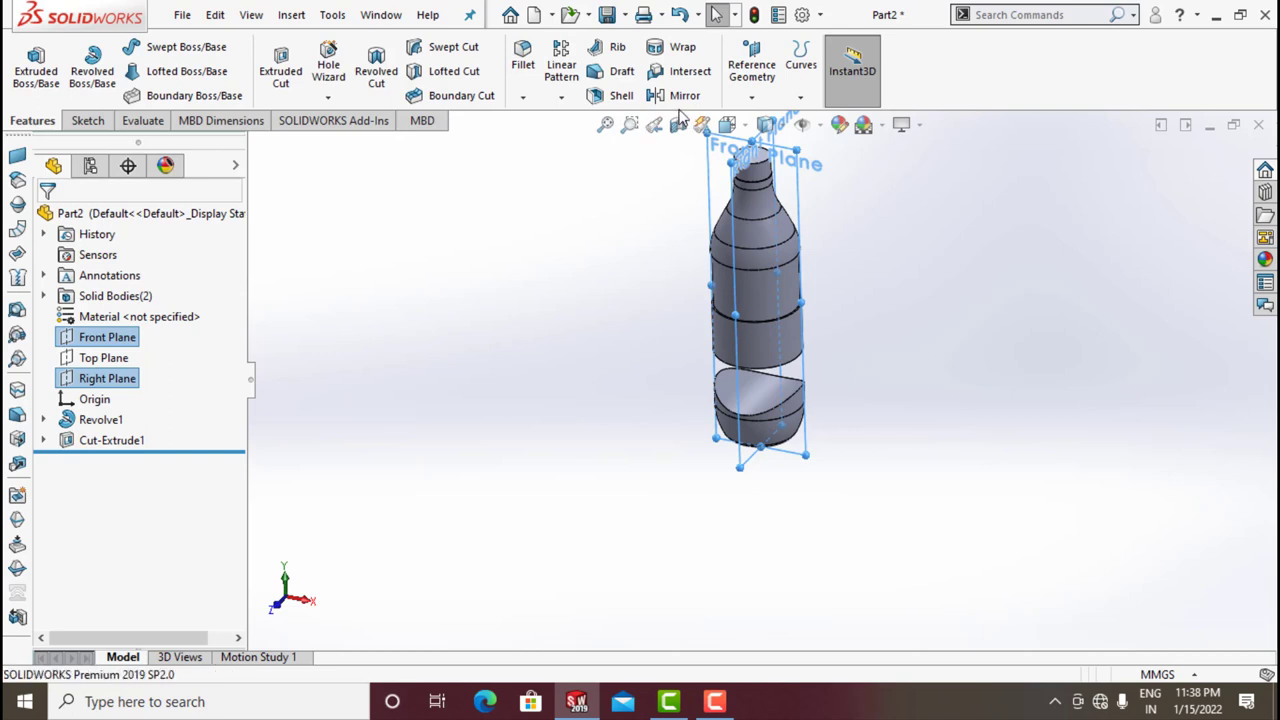
click(751, 97)
click(762, 118)
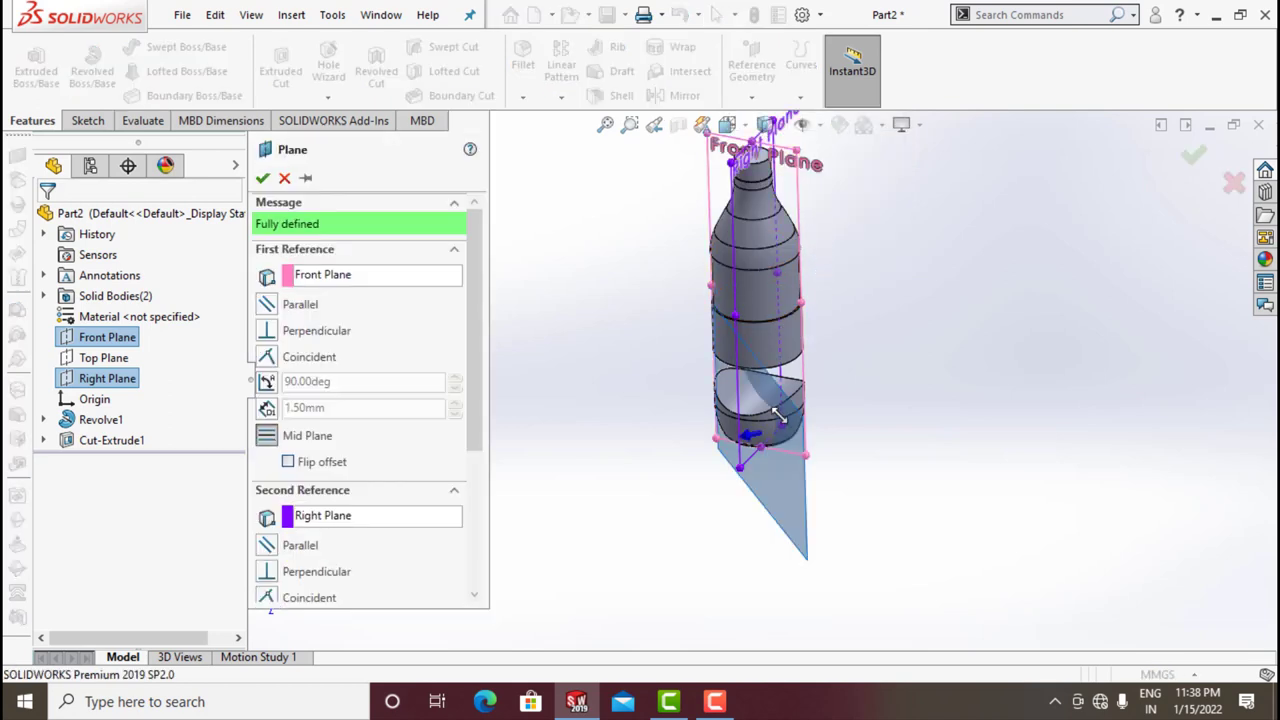
middle_drag(937, 304, 967, 370)
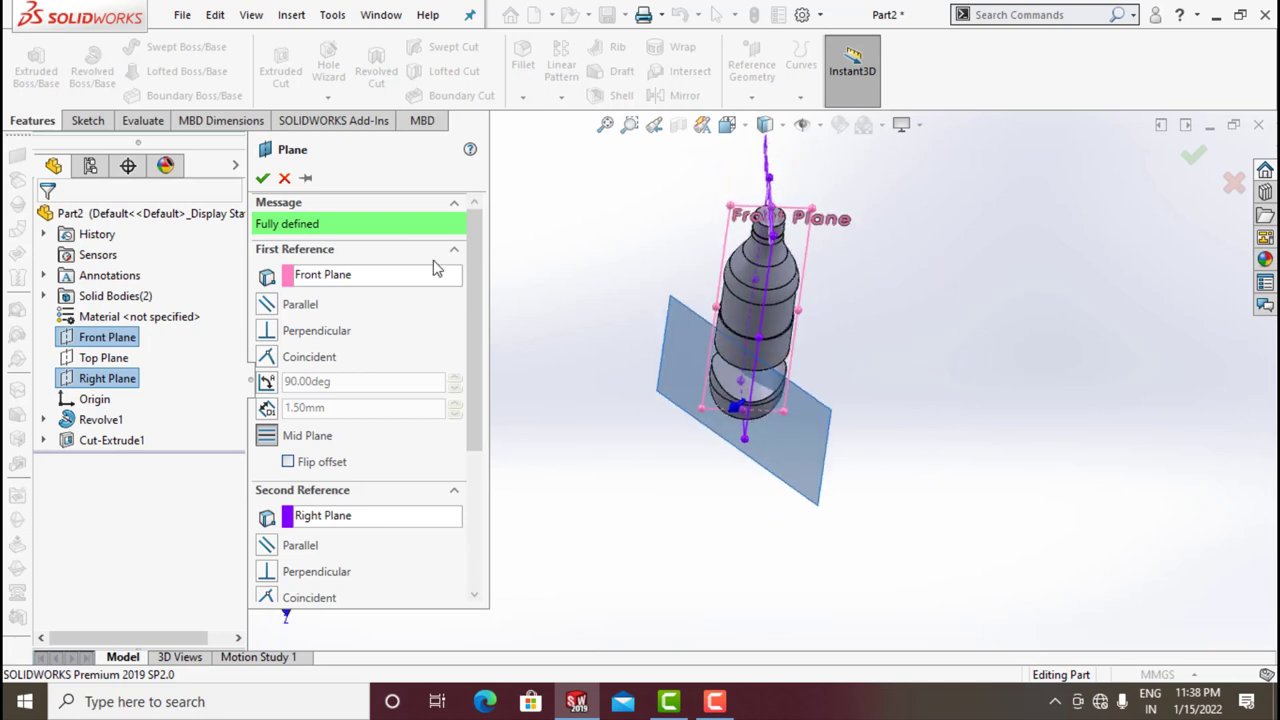
click(263, 179)
- Start a sketch on the new reference plane and view it face-on
click(97, 463)
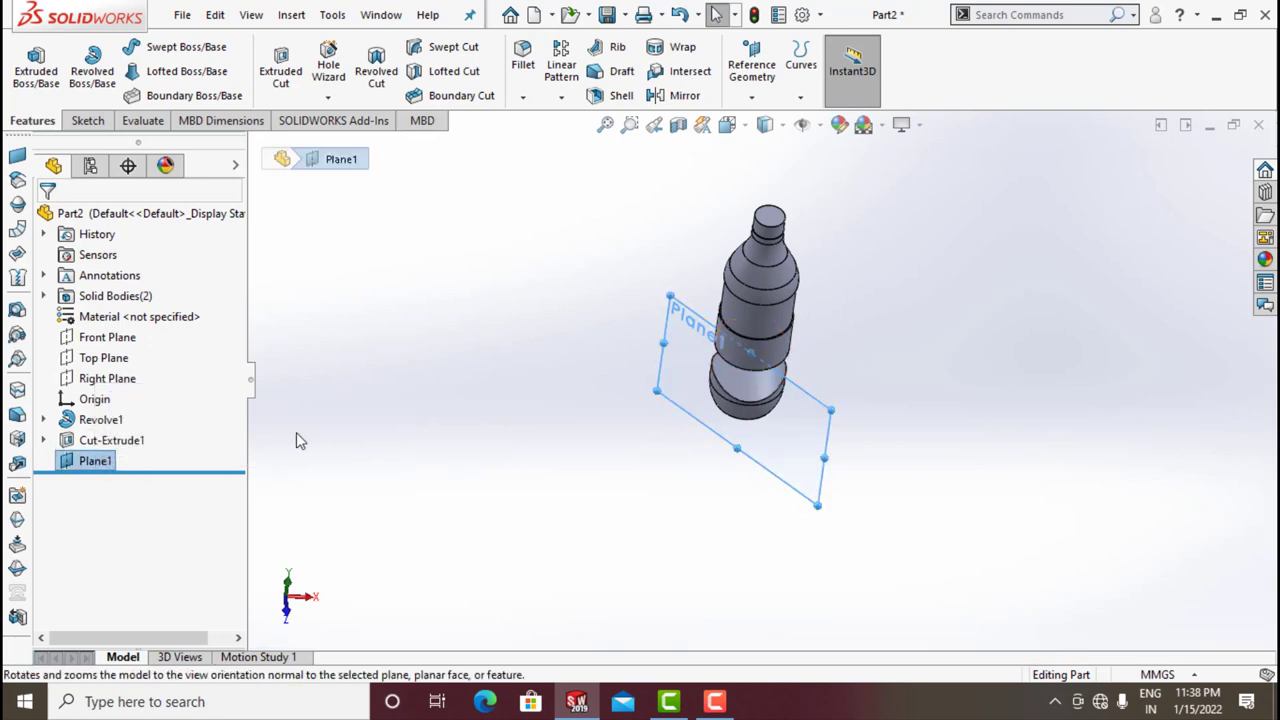
click(96, 462)
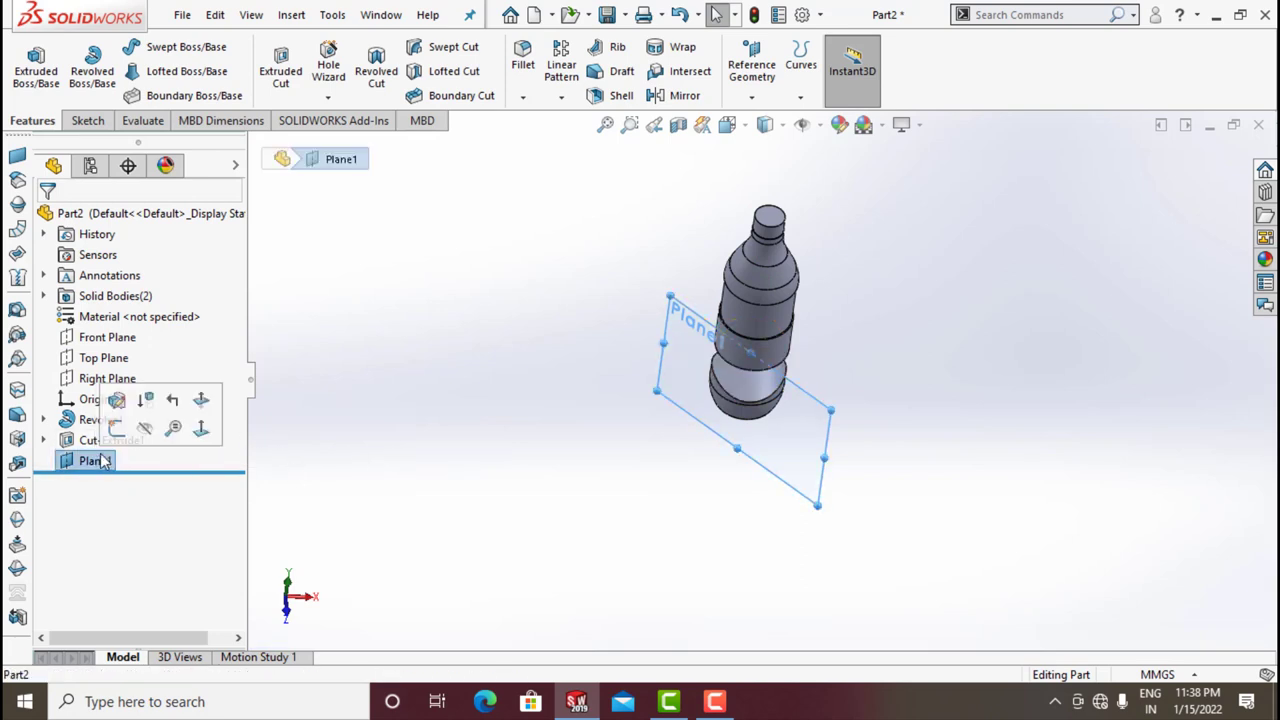
click(116, 430)
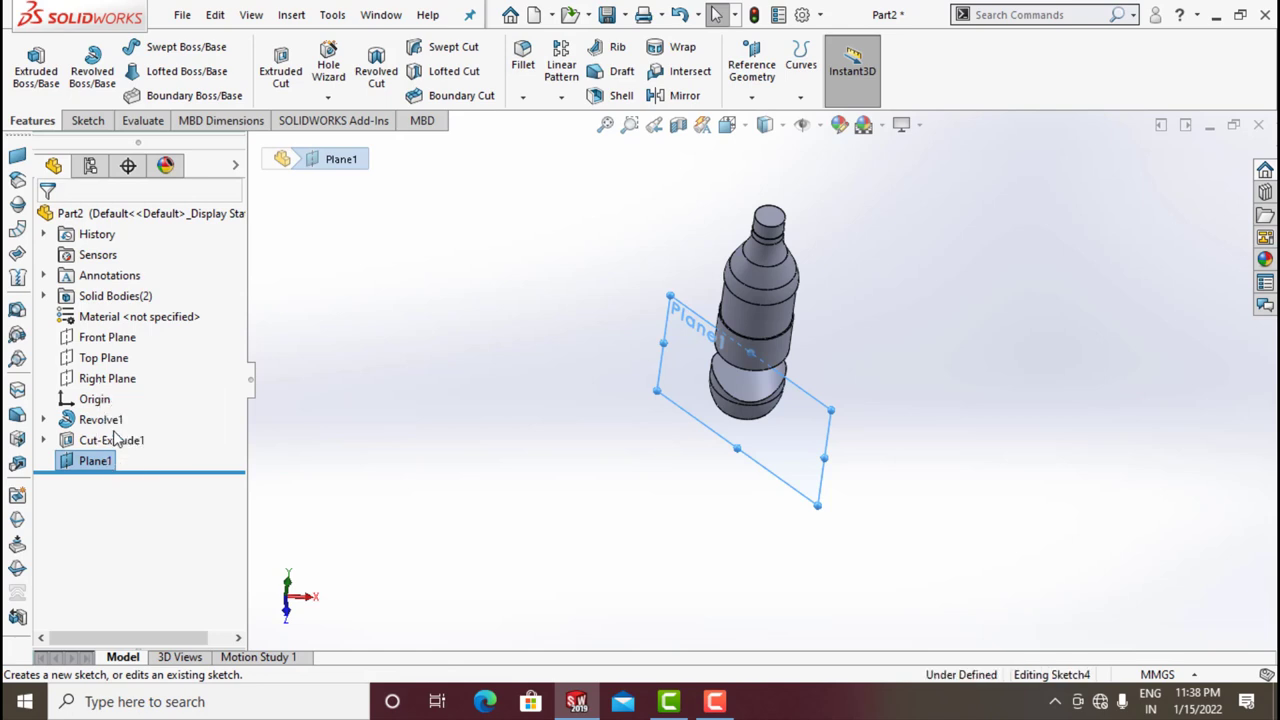
click(728, 124)
click(833, 231)
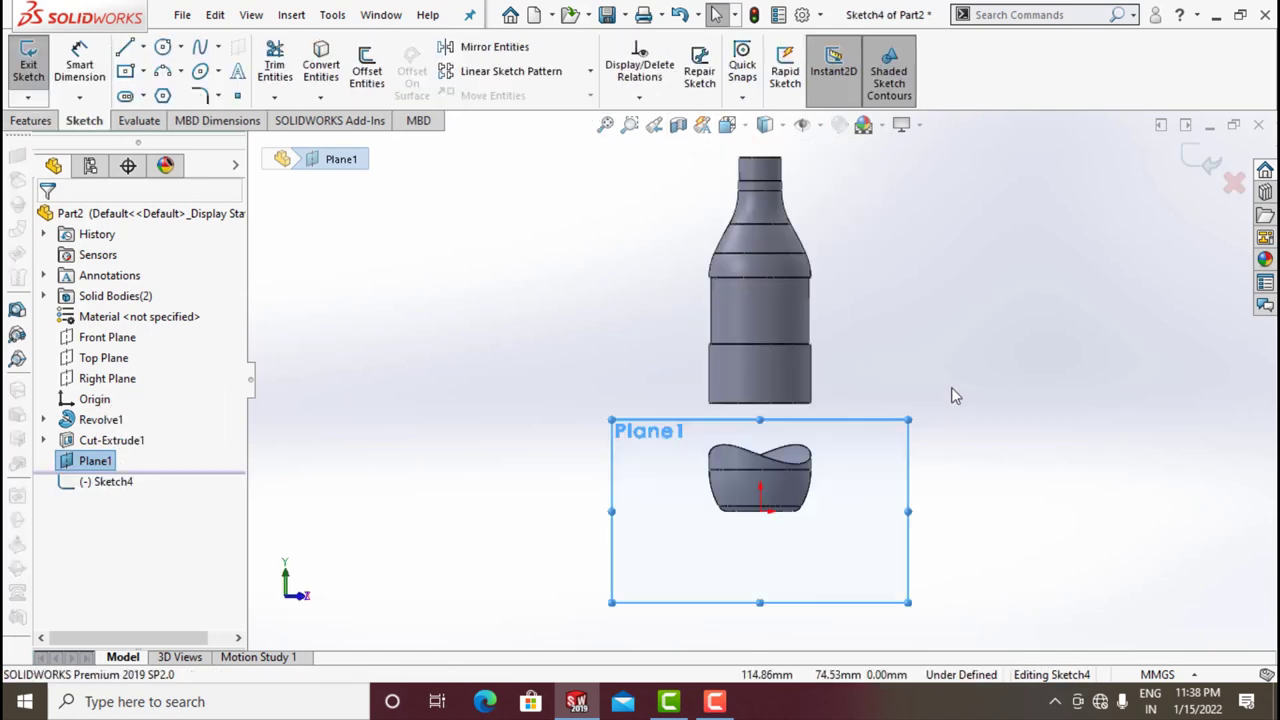
scroll(825, 415, down, 3)
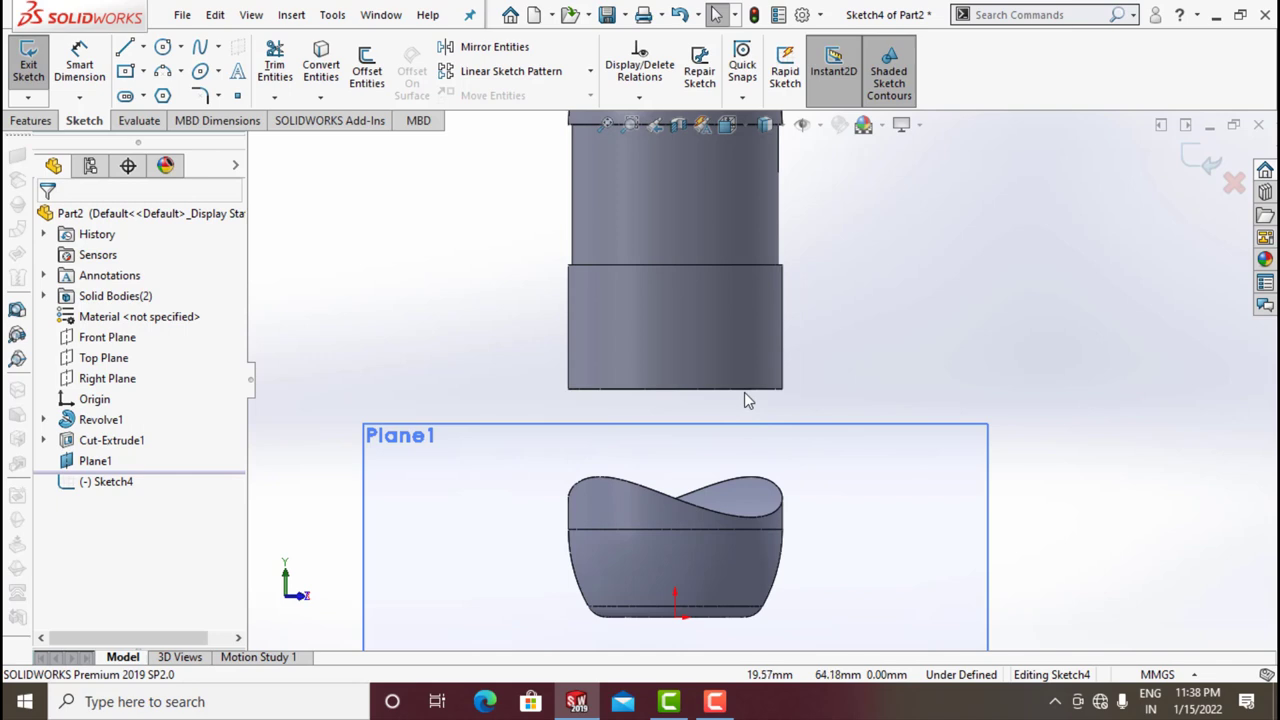
- Show the model in wireframe and convert the upper body's bottom edge into a sketch line
click(765, 124)
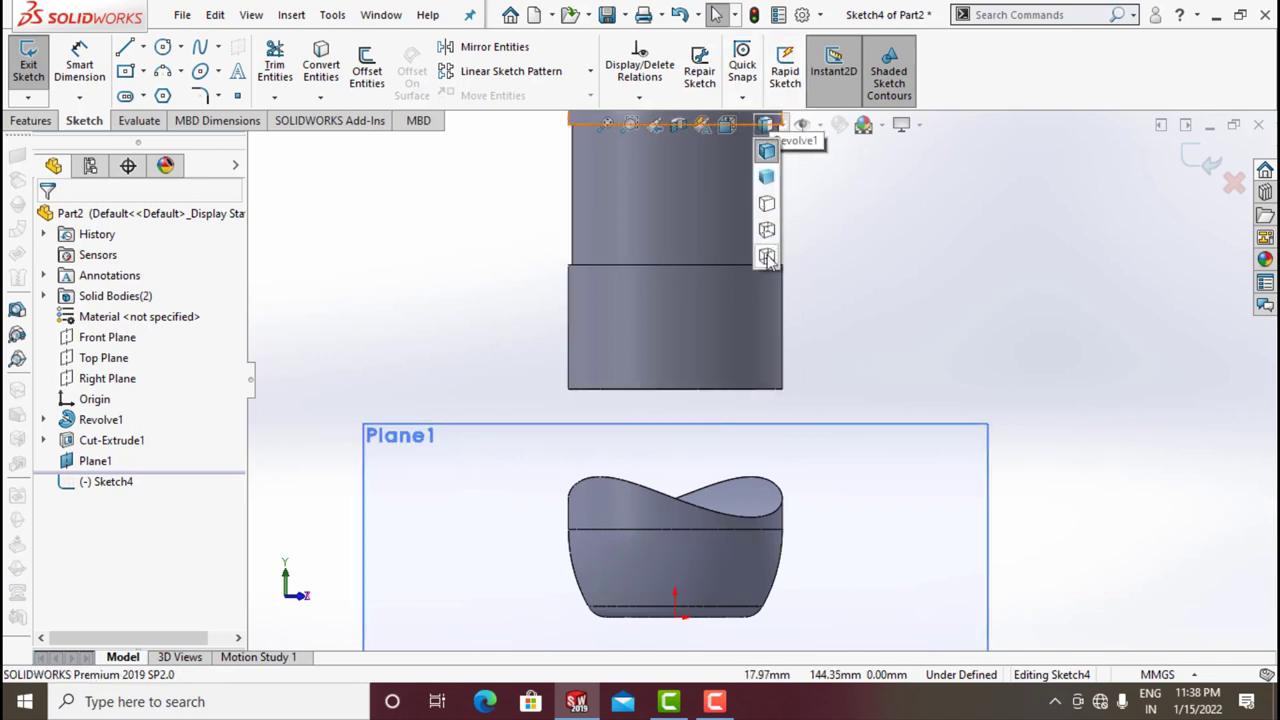
click(767, 257)
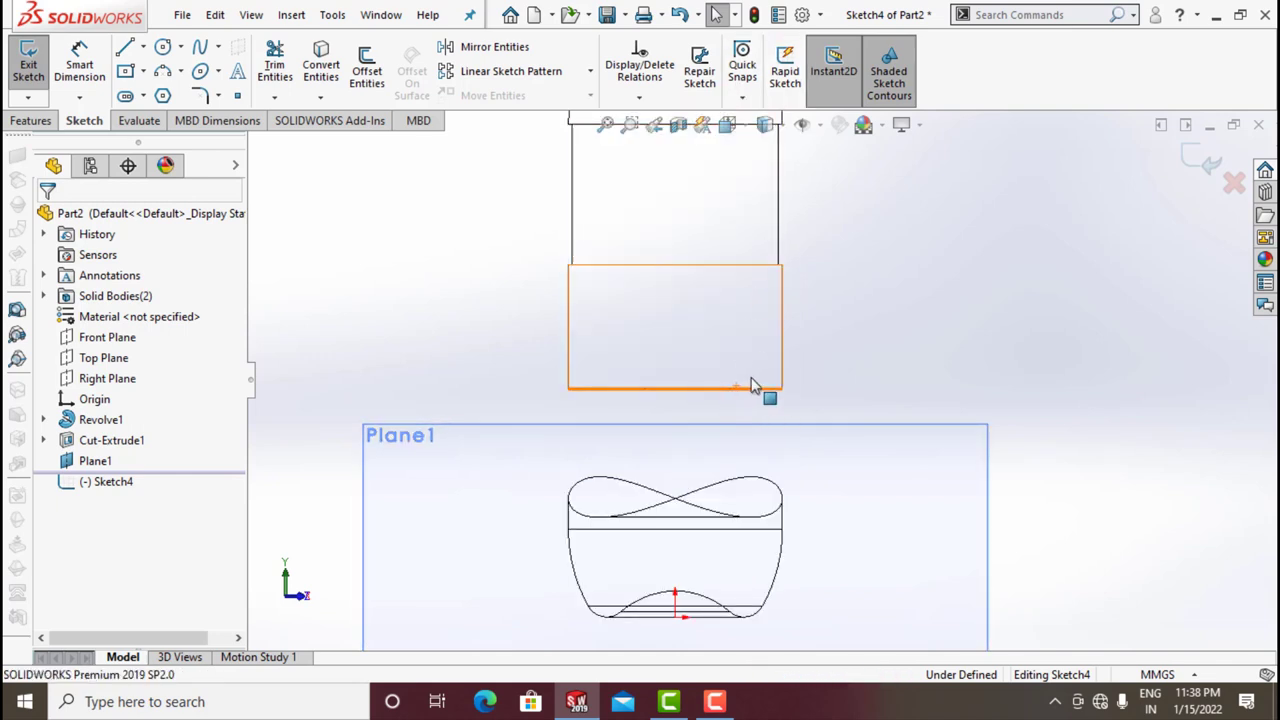
click(330, 64)
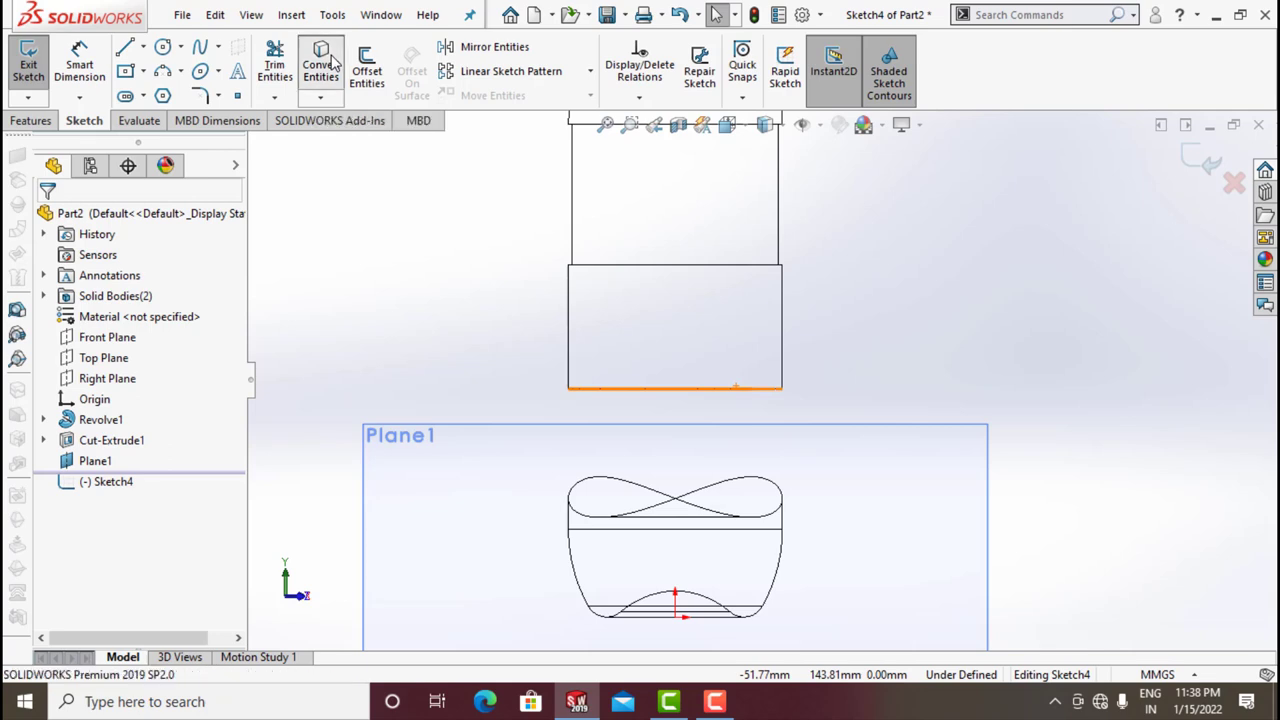
click(705, 389)
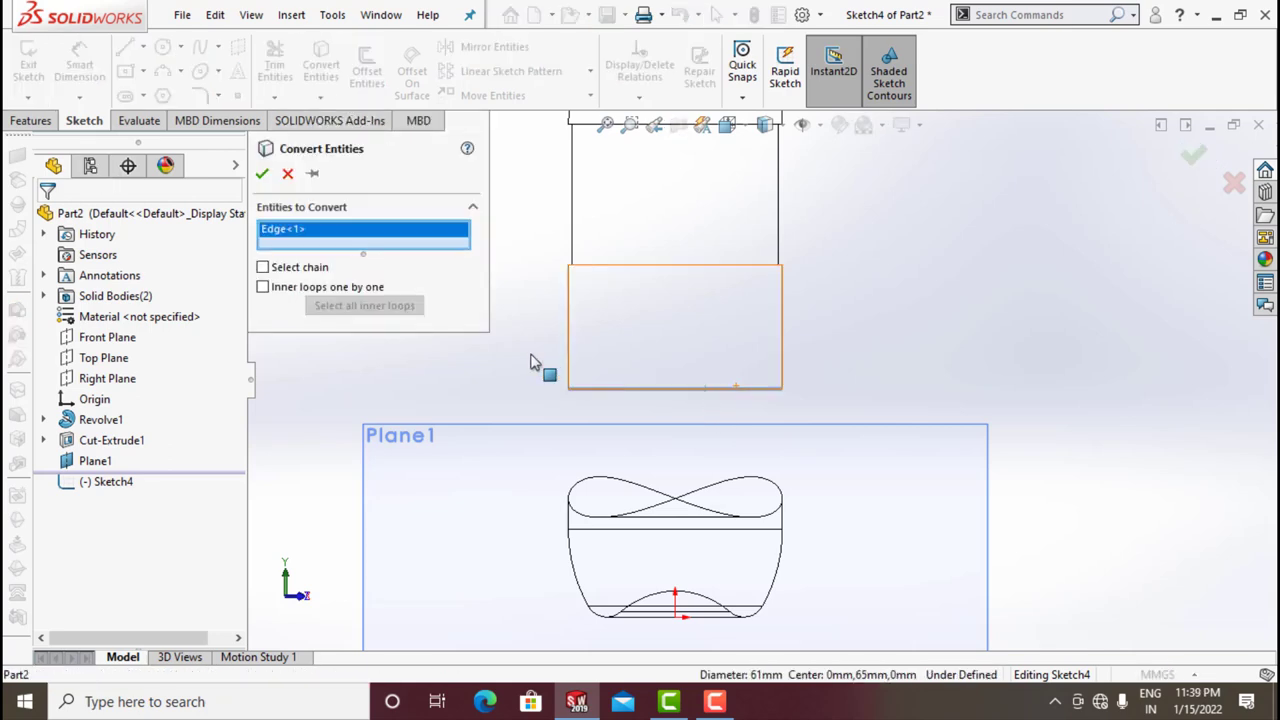
click(261, 173)
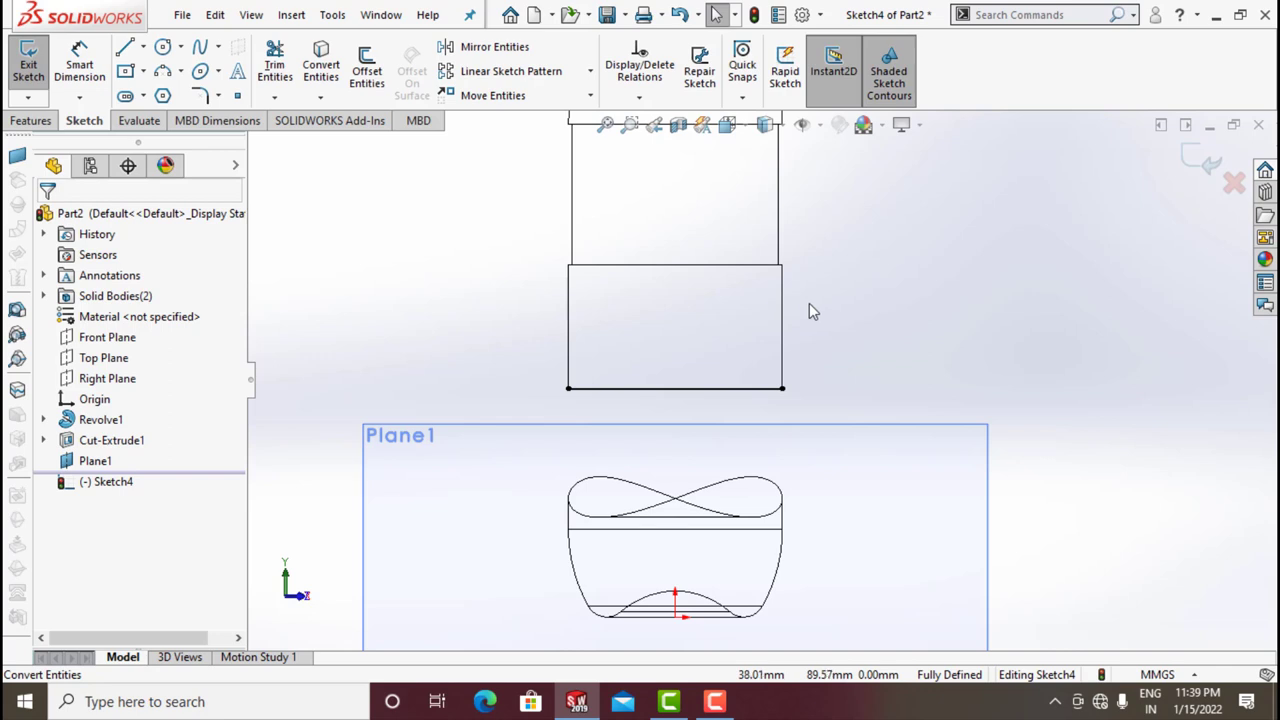
- Offset the converted line 20 mm upward with Reverse, capping the ends with lines to close a rectangle
click(366, 66)
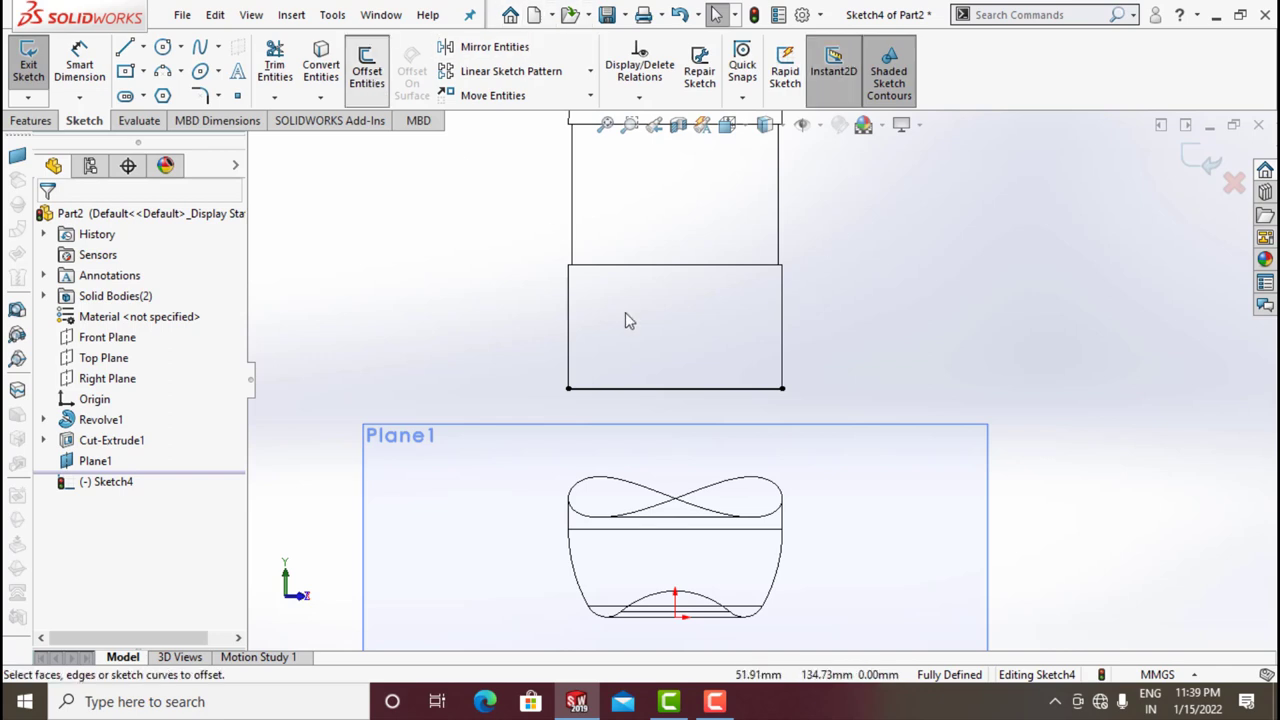
click(695, 400)
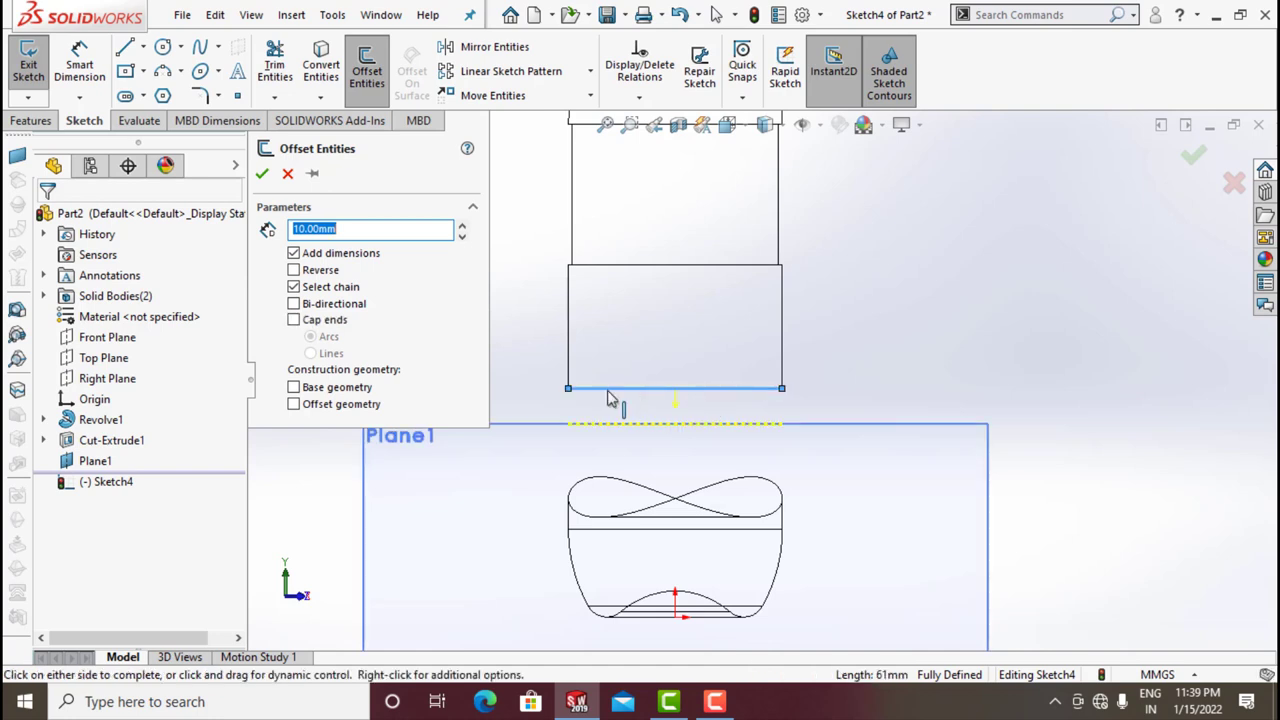
click(321, 272)
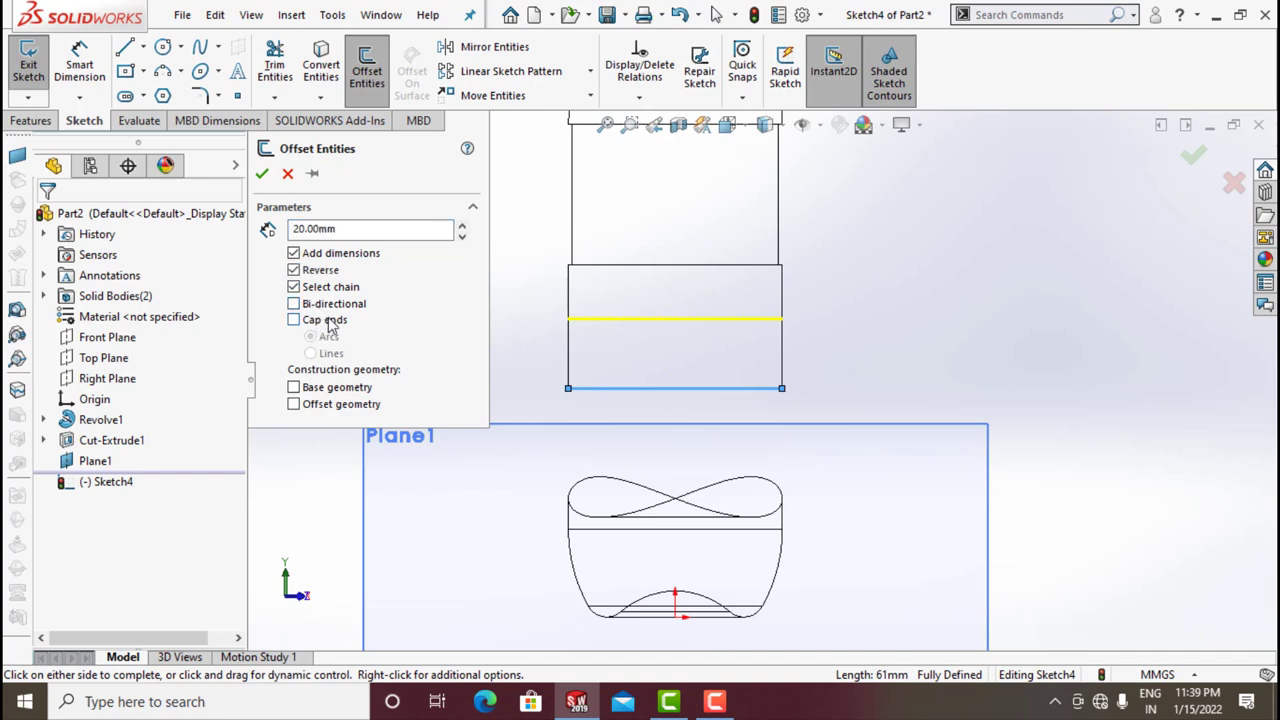
click(262, 178)
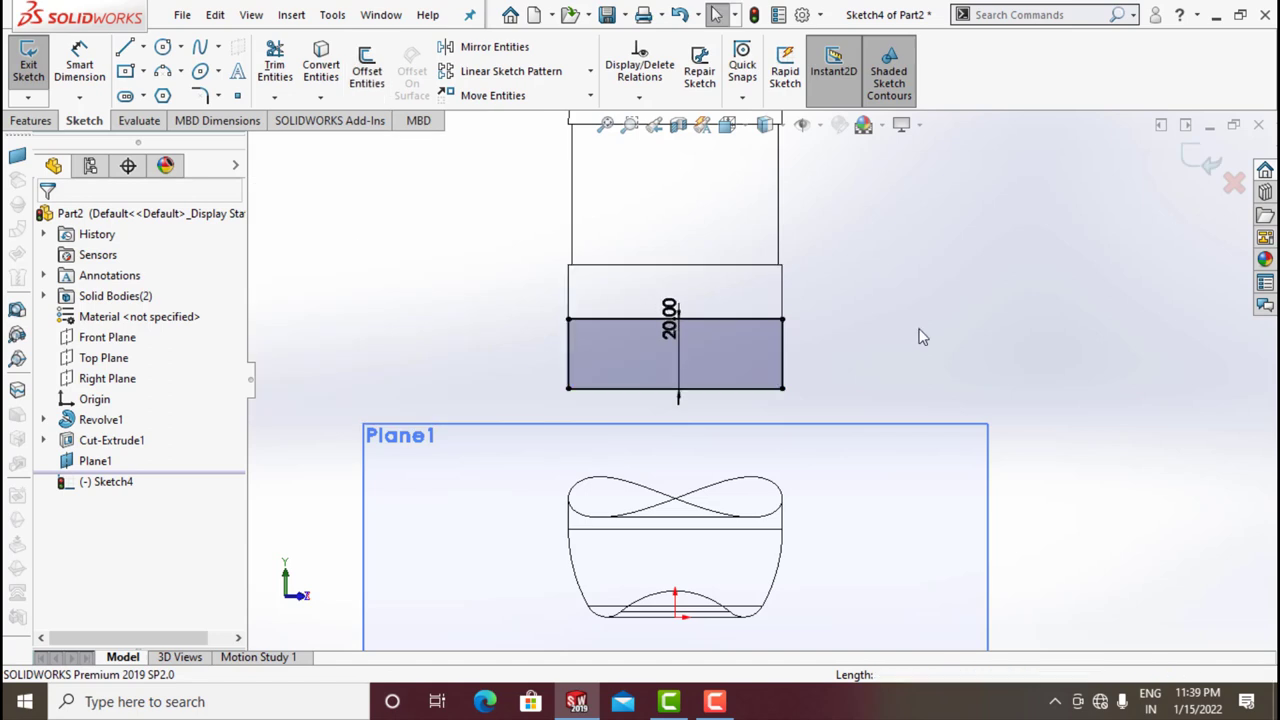
- Make the rectangle's upper line construction geometry and join its two endpoints with a three-point arc bulging upward
click(745, 321)
click(830, 274)
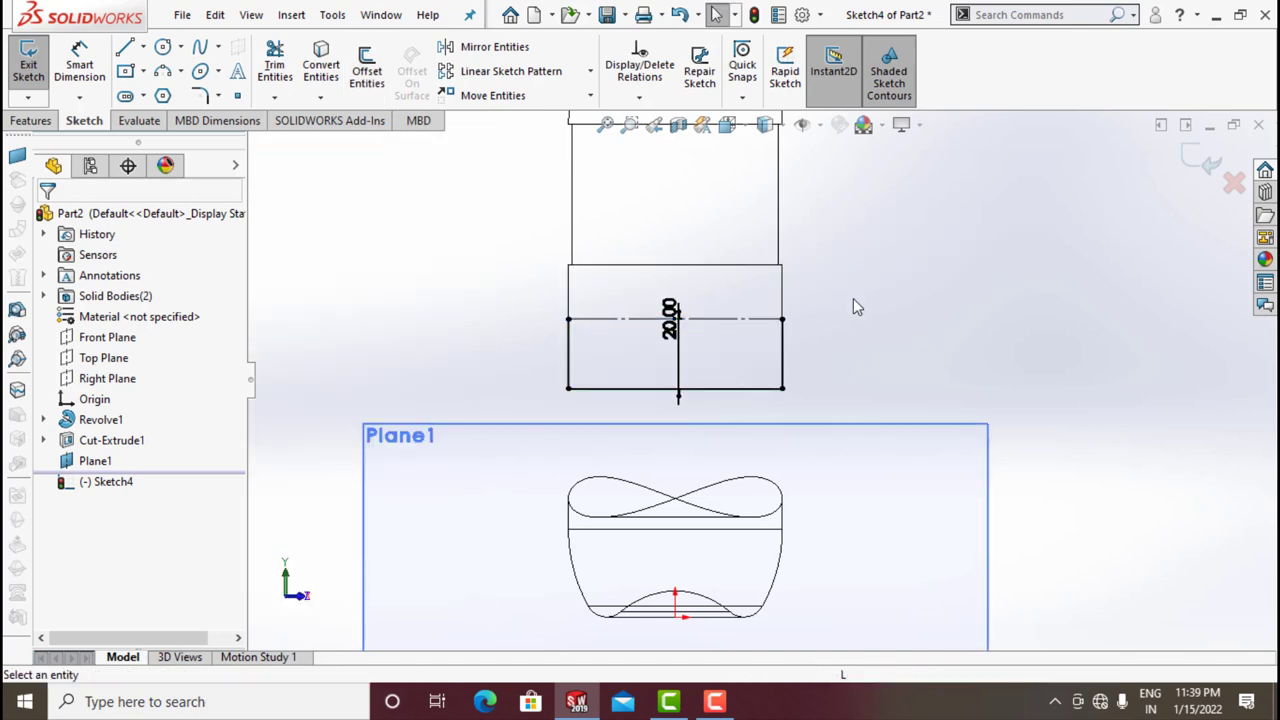
click(162, 72)
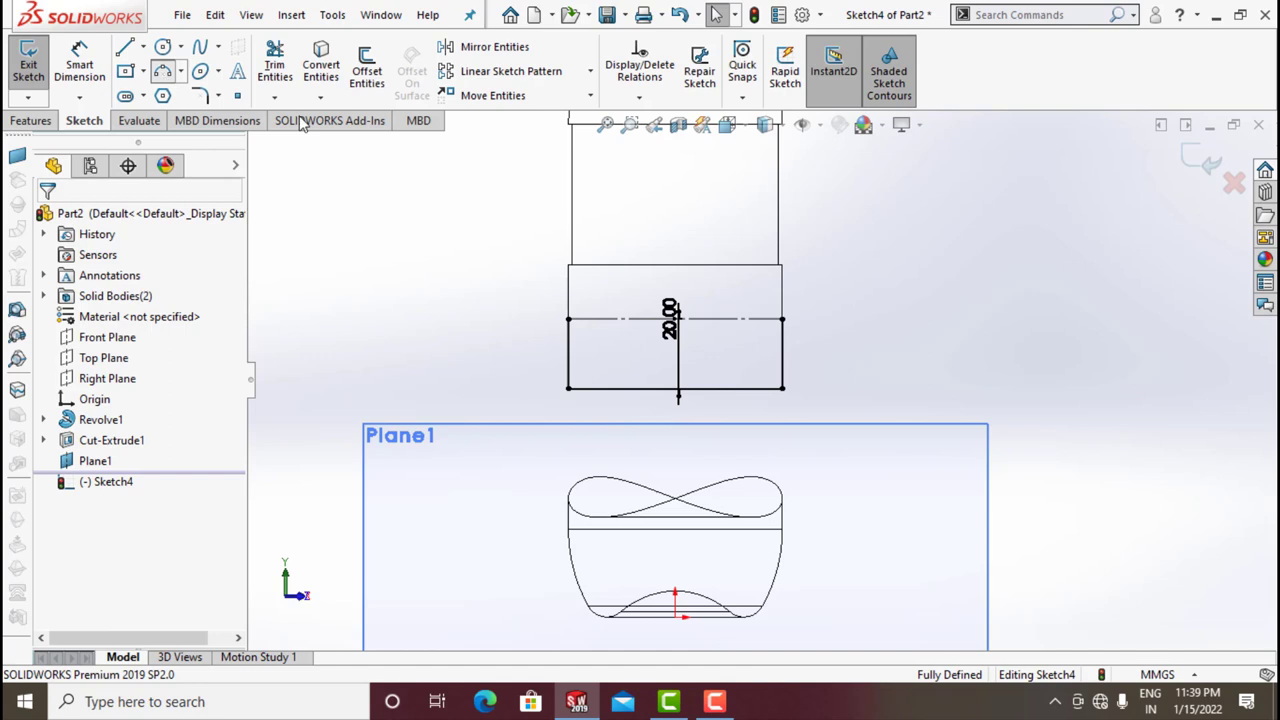
click(568, 319)
click(781, 319)
click(675, 289)
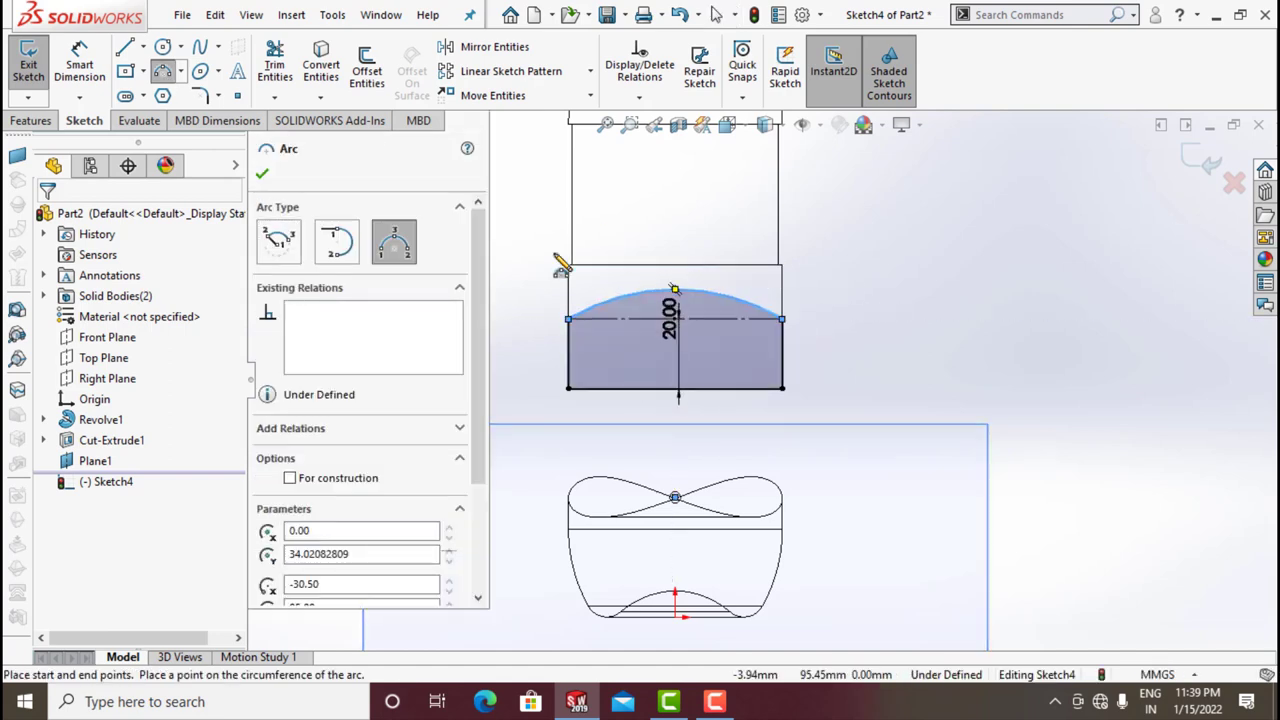
- Dimension the arc's radius at 40 mm and close the sketch
click(79, 65)
click(751, 304)
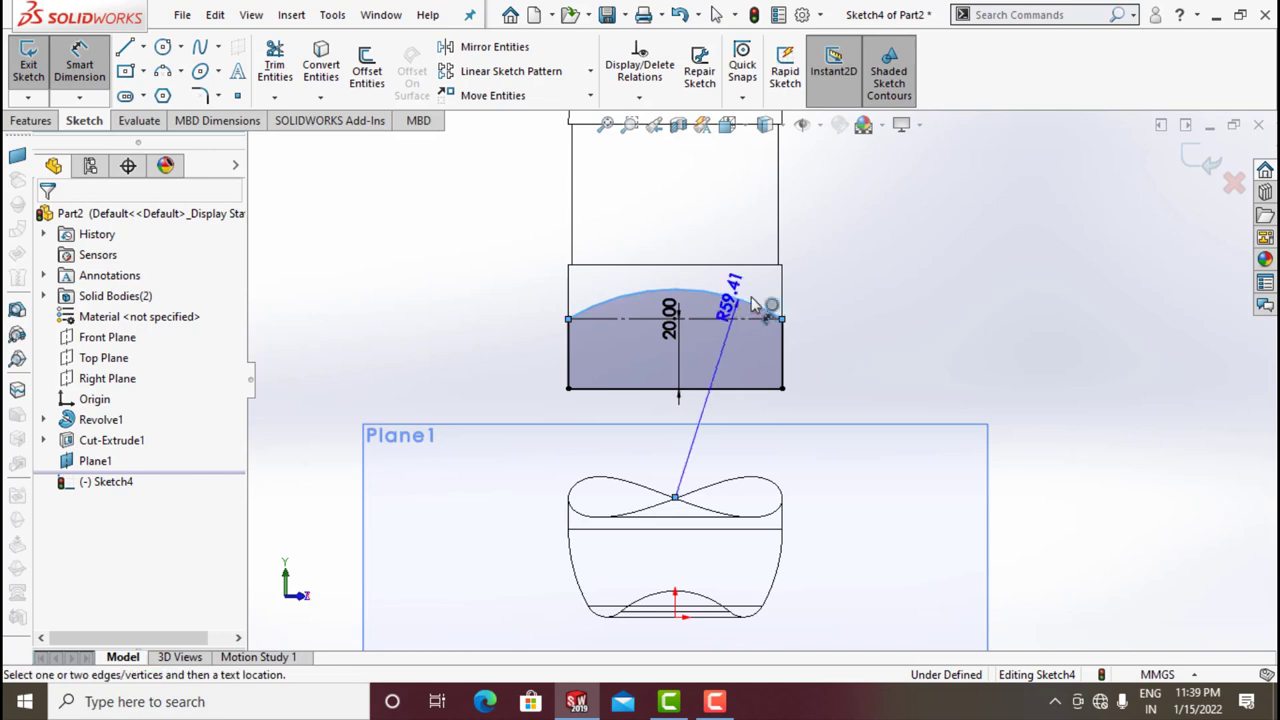
click(908, 258)
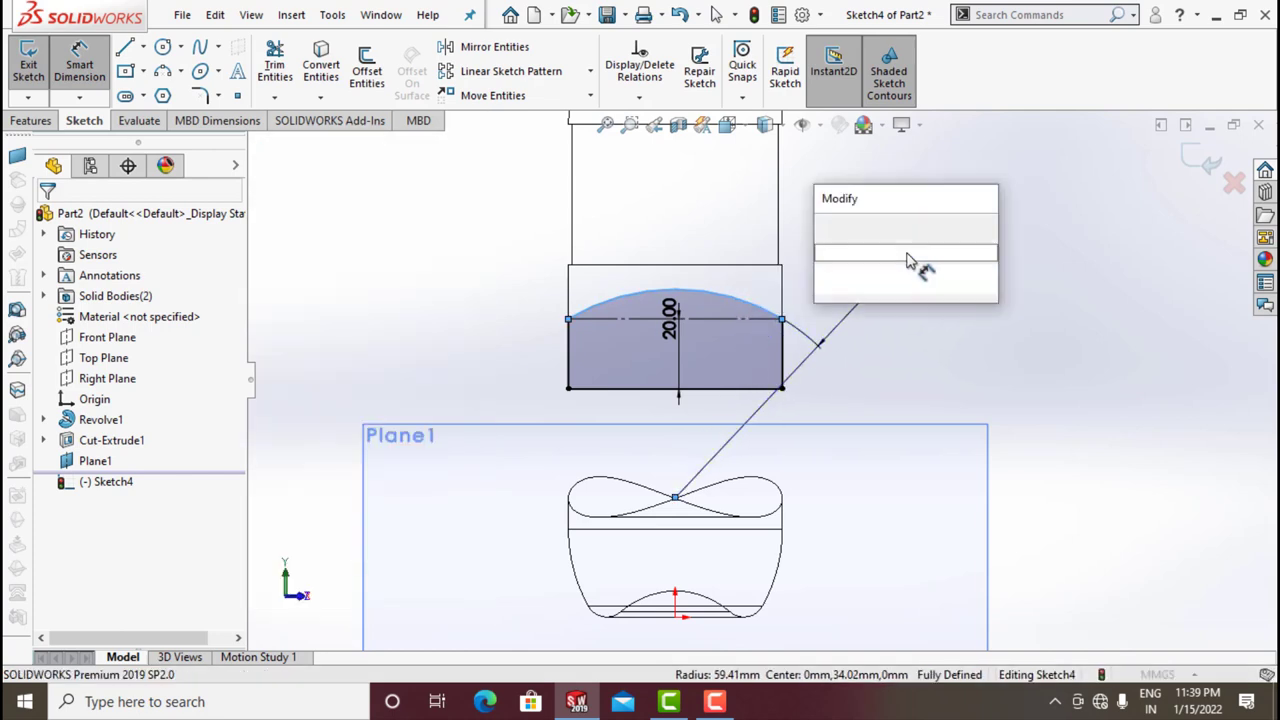
text(40)
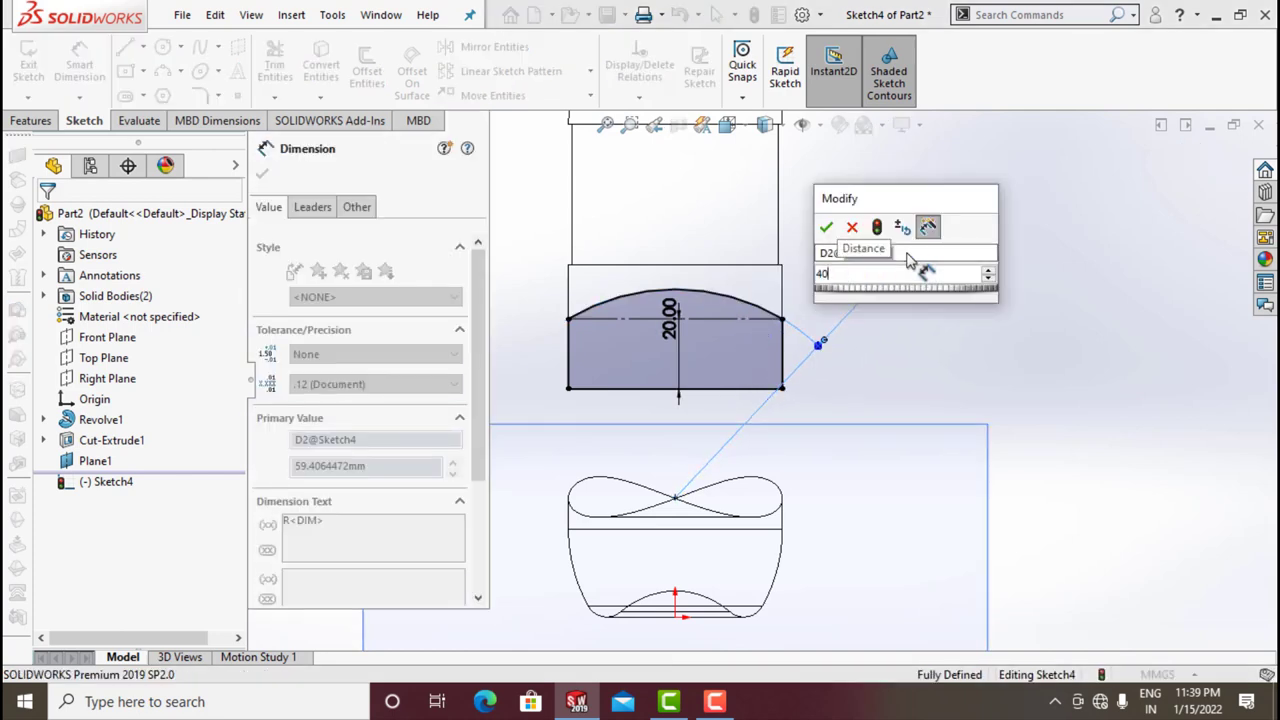
click(826, 227)
click(1205, 155)
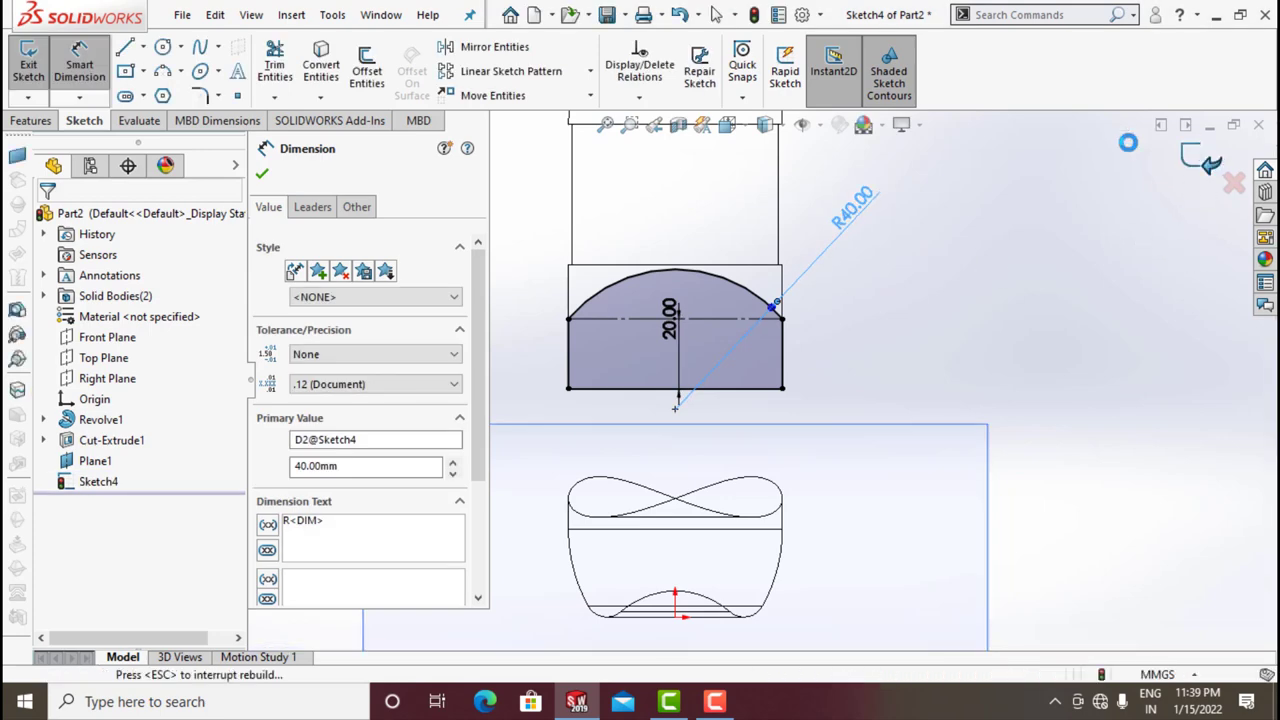
- Extrude-cut the arched profile through the upper body using Through All - Both
click(293, 70)
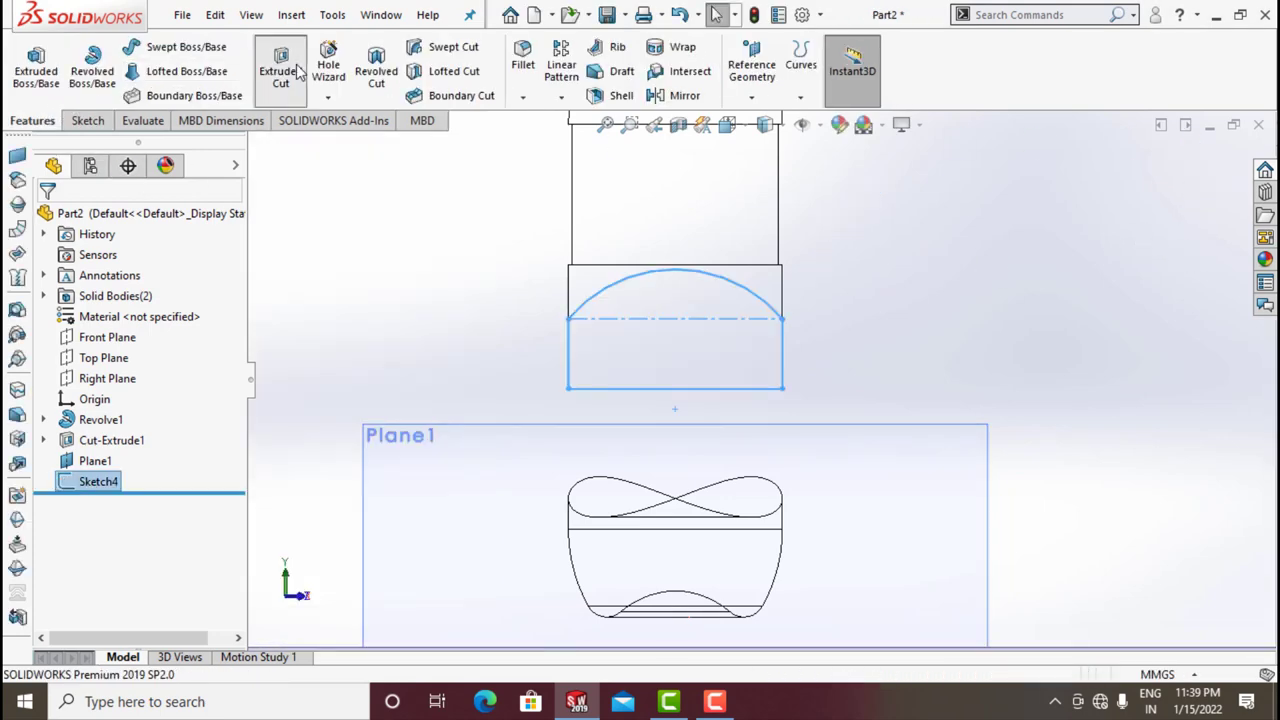
click(345, 286)
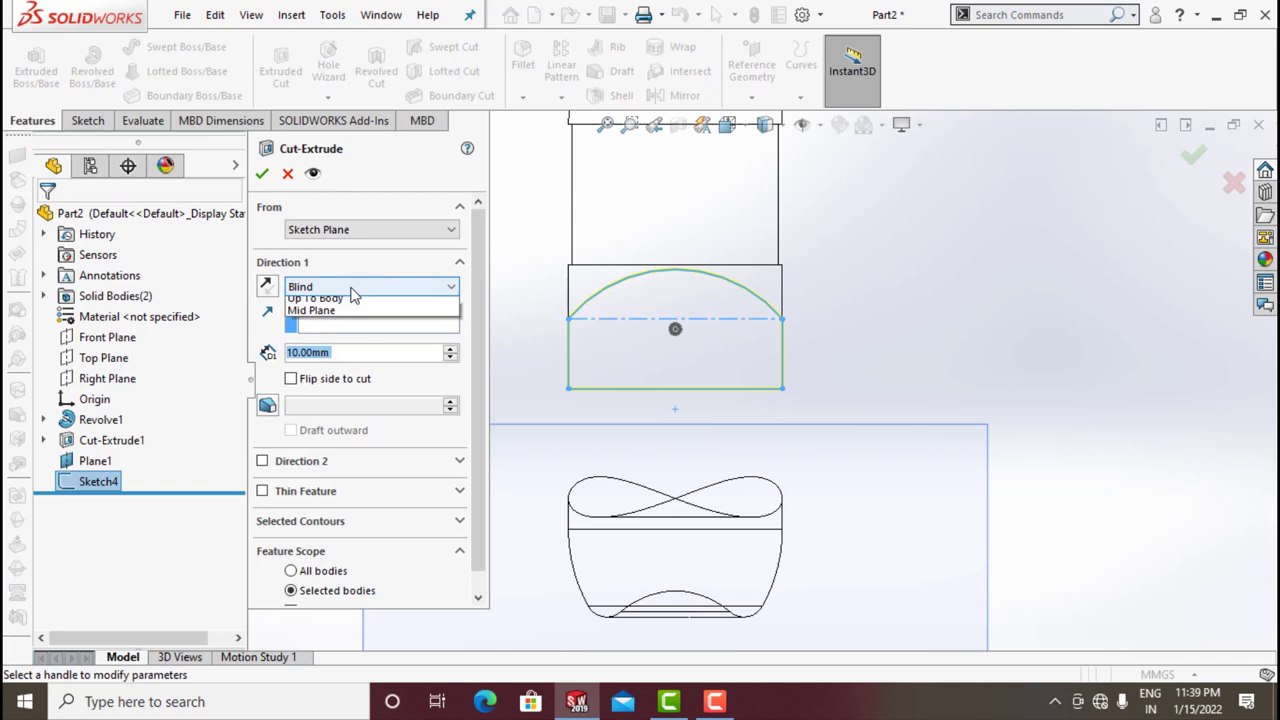
click(320, 331)
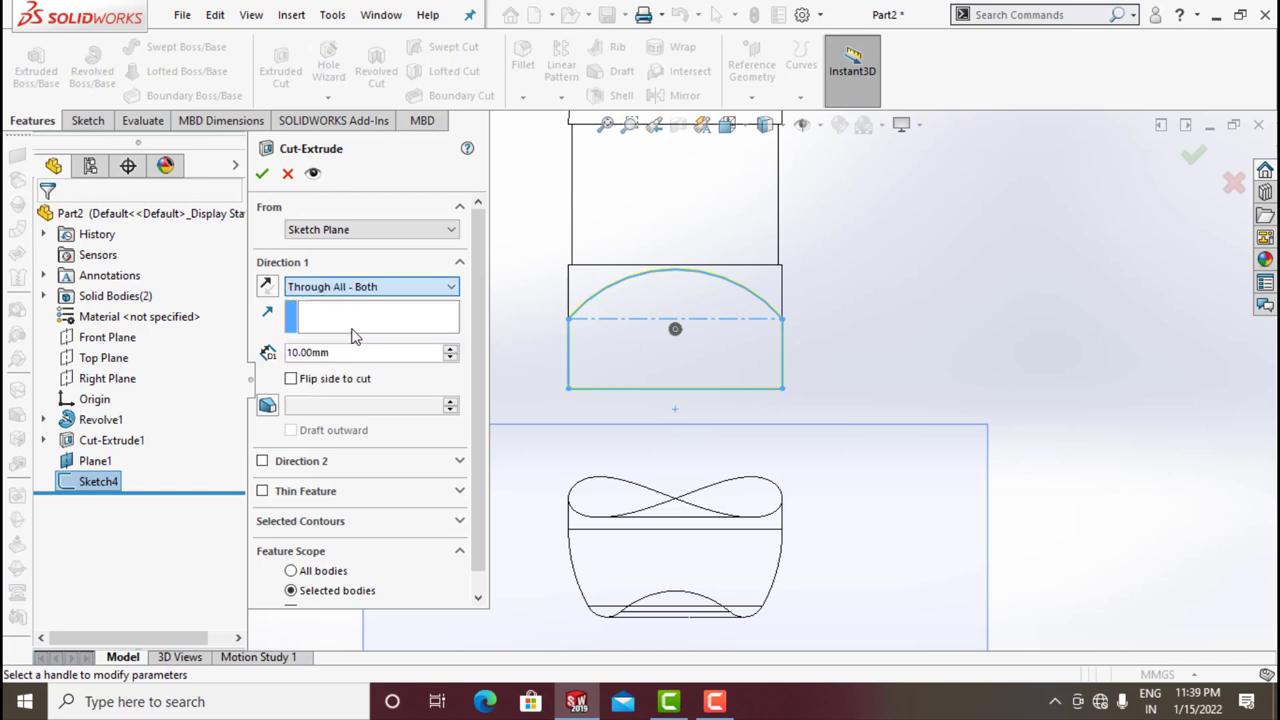
click(261, 175)
- Display the model shaded with edges and hide all sketches and planes from view
click(765, 126)
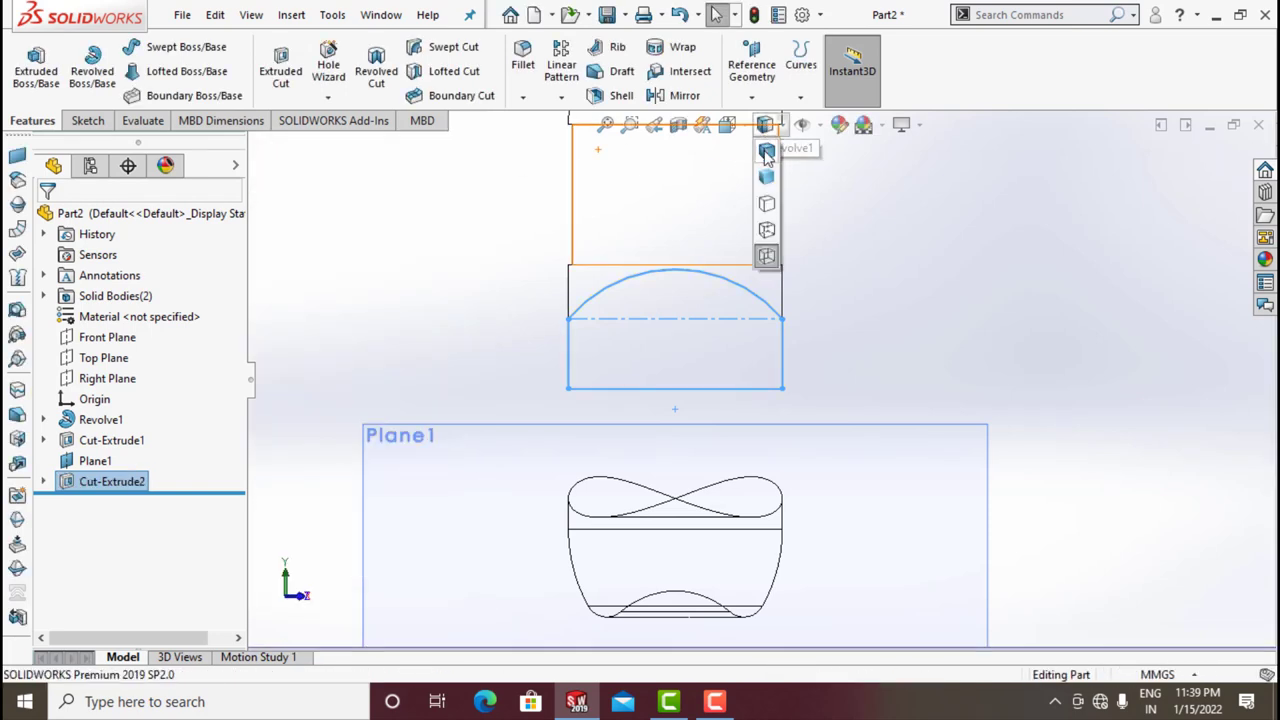
click(766, 151)
click(907, 296)
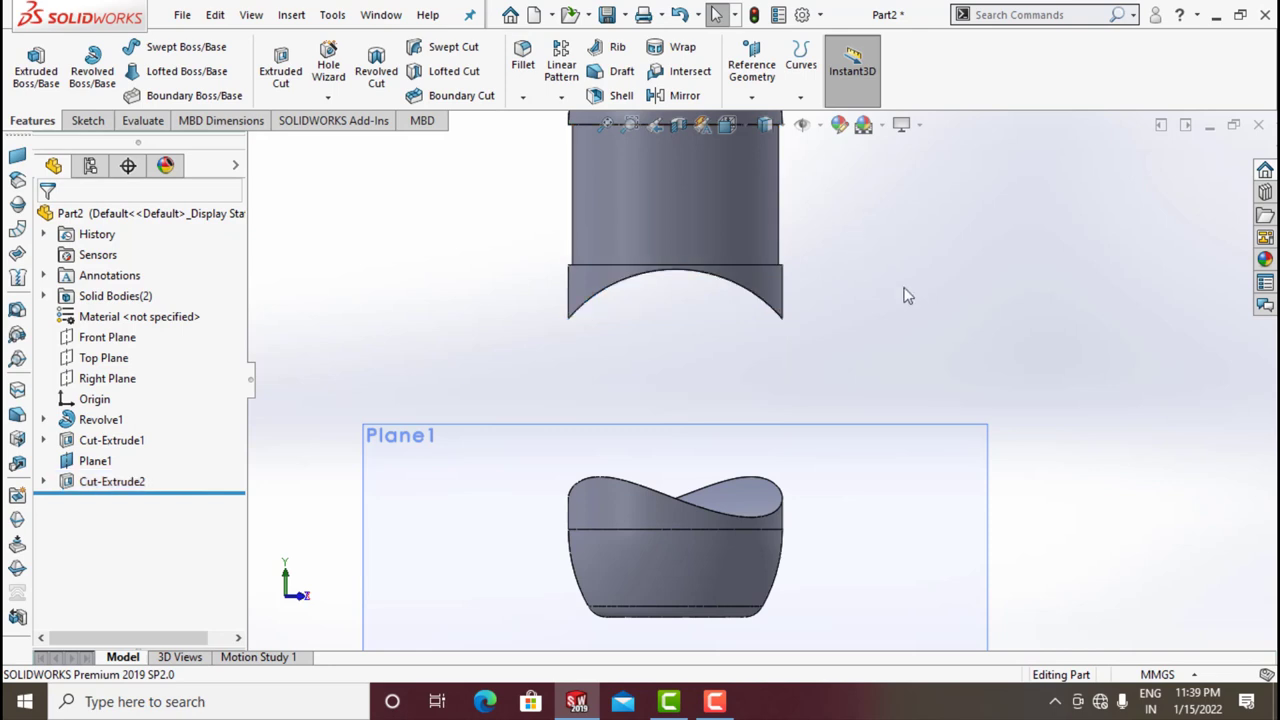
scroll(907, 296, up, 3)
mouse_move(860, 280)
middle_down()
mouse_move(831, 337)
mouse_move(834, 303)
mouse_move(875, 287)
mouse_move(866, 278)
middle_up()
click(807, 130)
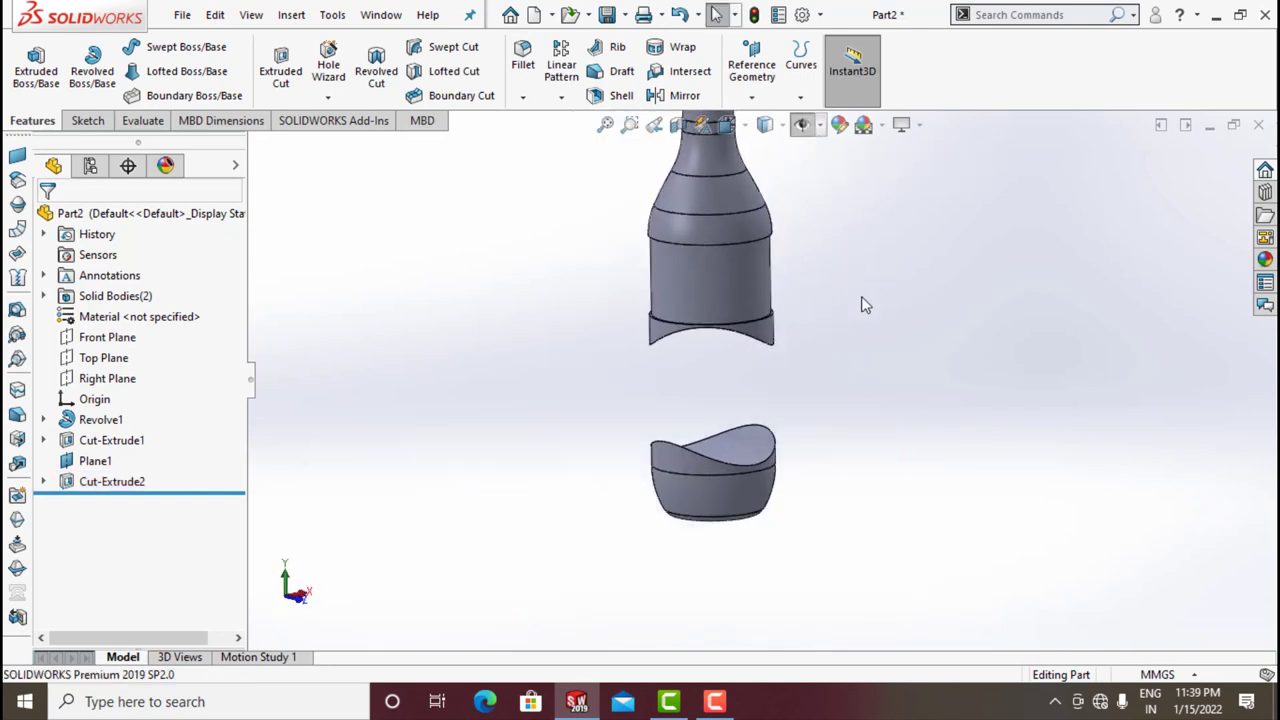
scroll(790, 372, up, 2)
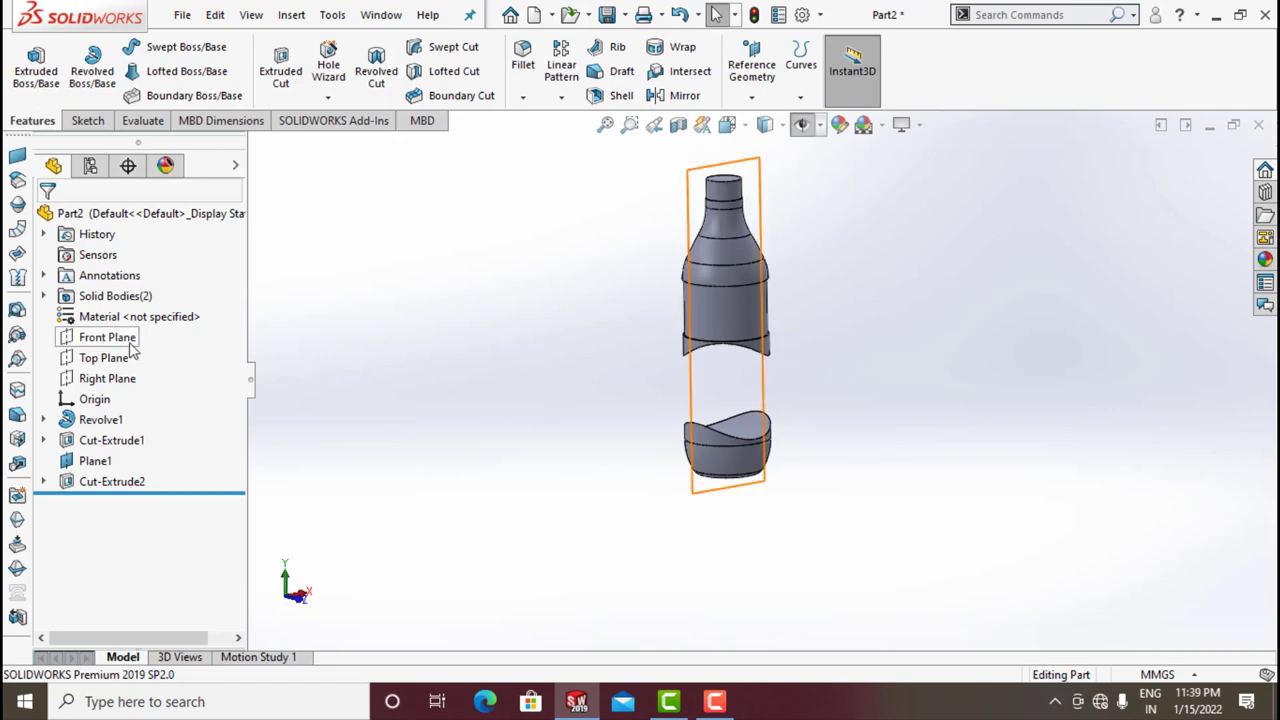
scroll(760, 430, down, 2)
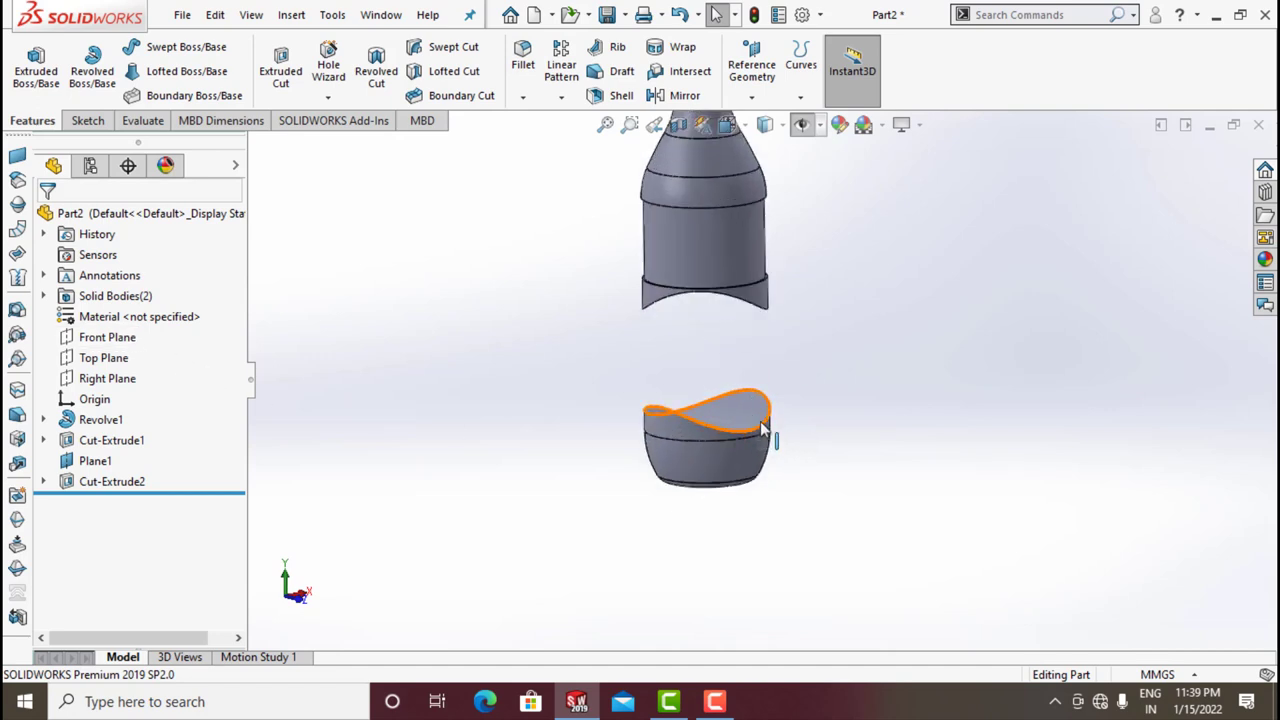
scroll(803, 340, up, 2)
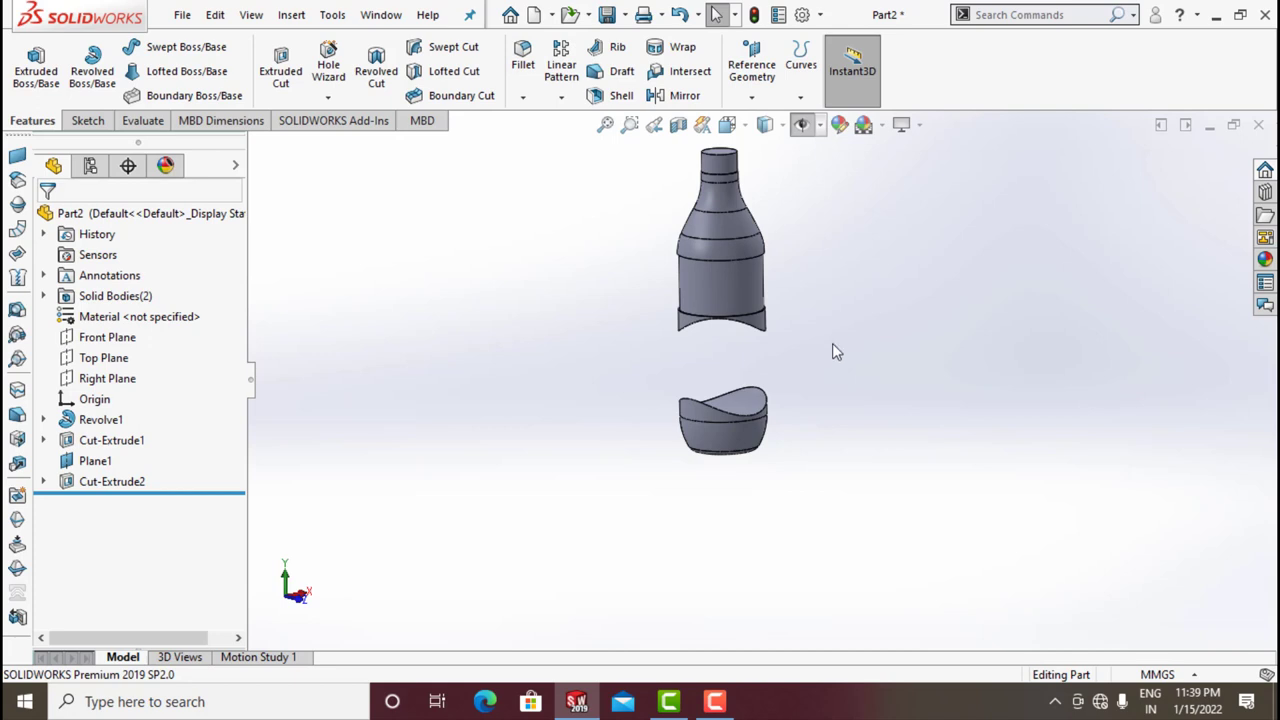
middle_drag(826, 333, 818, 443)
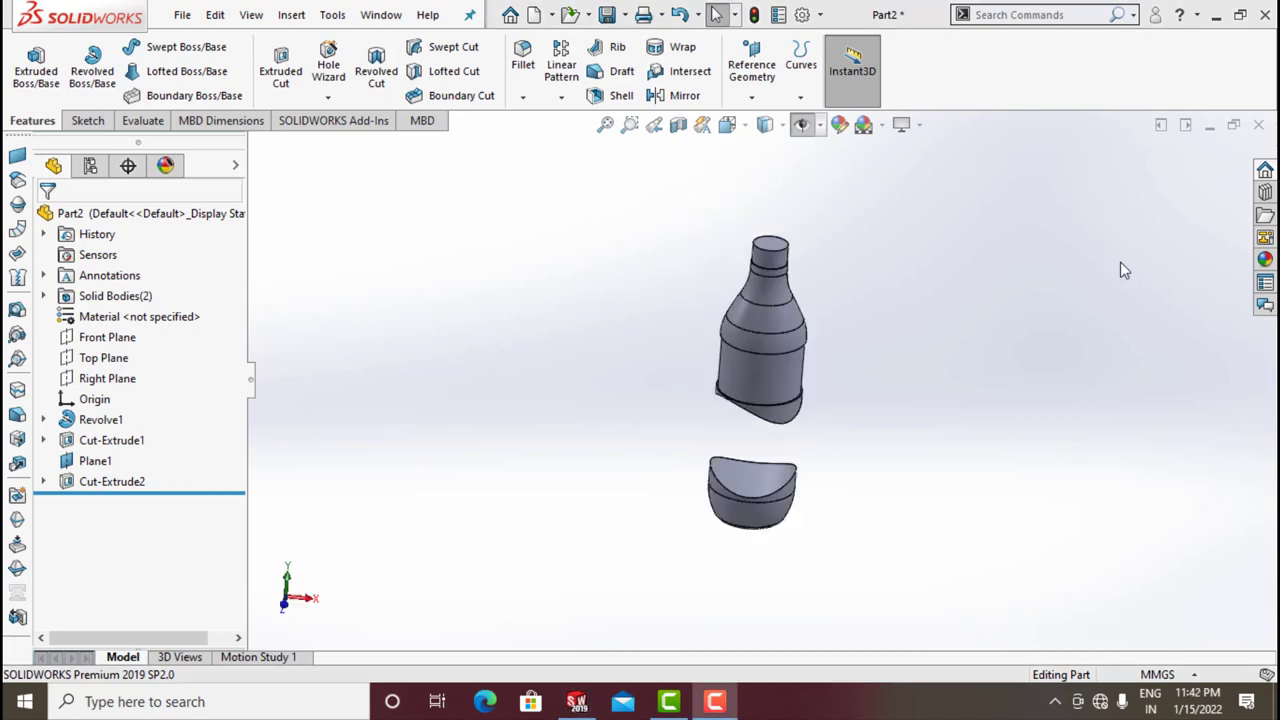
- Start a sketch on the flat end face of the bottle neck and view it face-on
double_click(778, 252)
click(915, 239)
scroll(765, 275, down, 3)
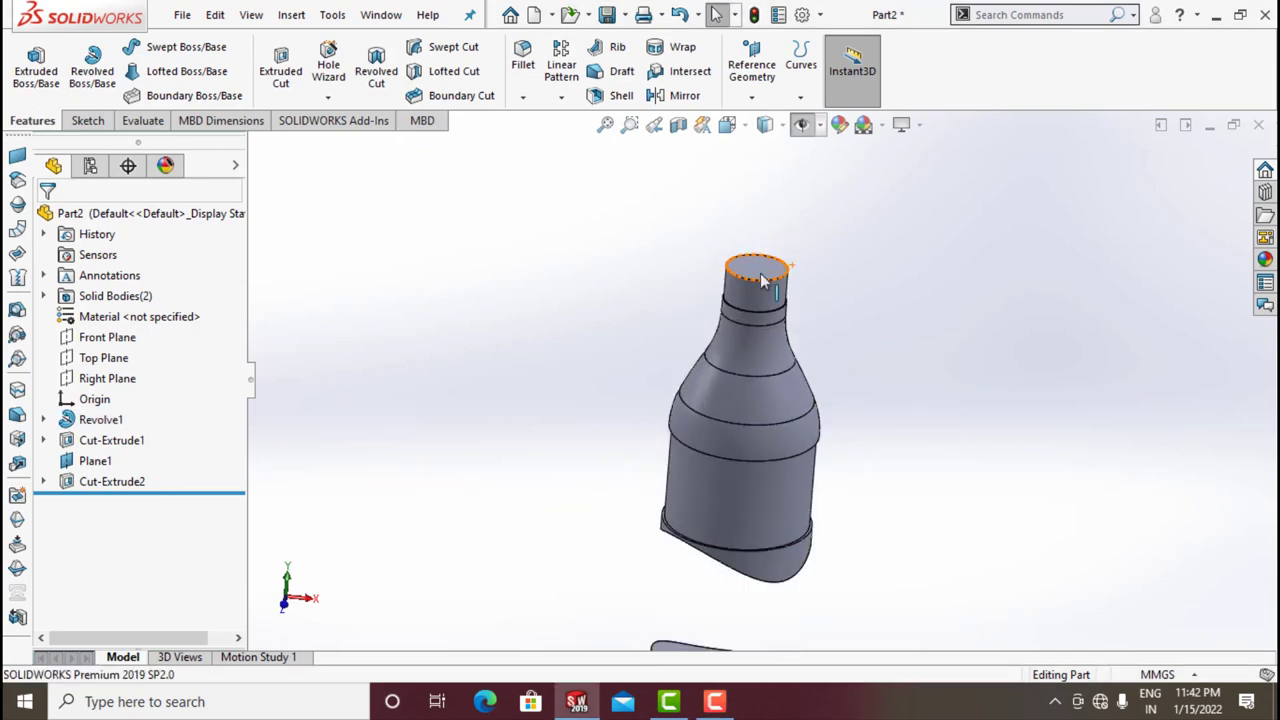
click(762, 280)
click(841, 213)
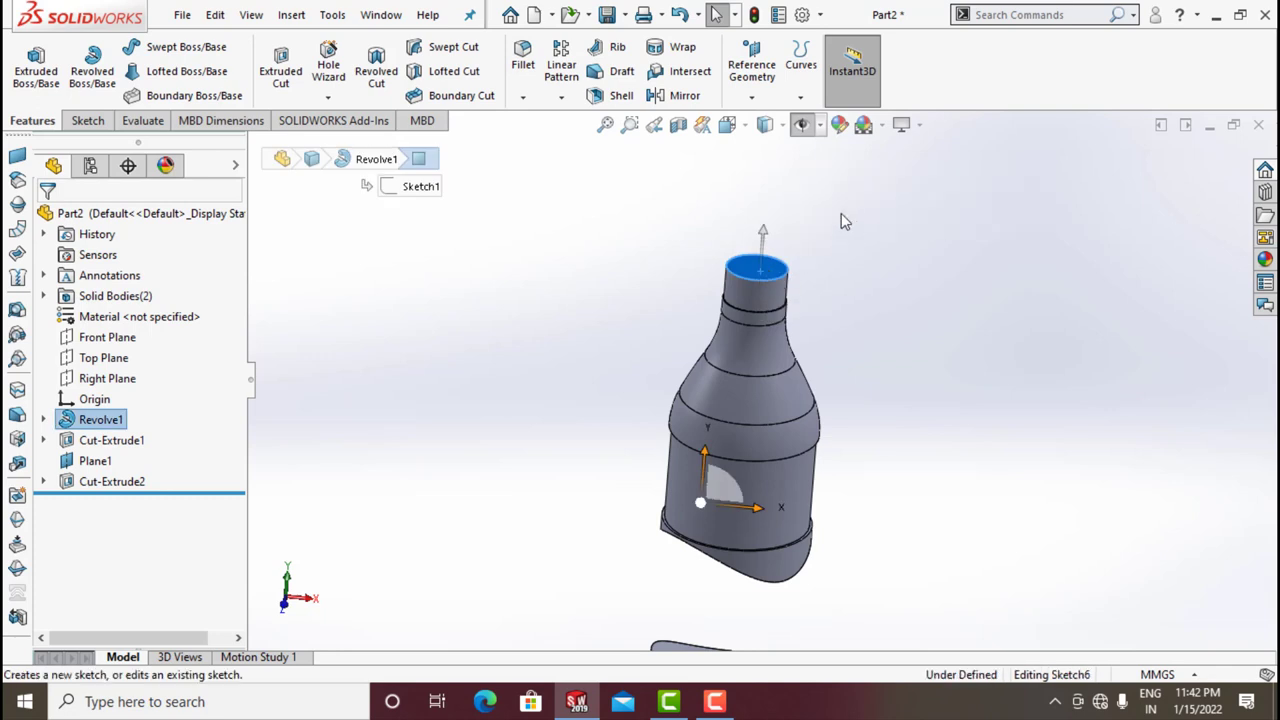
click(727, 124)
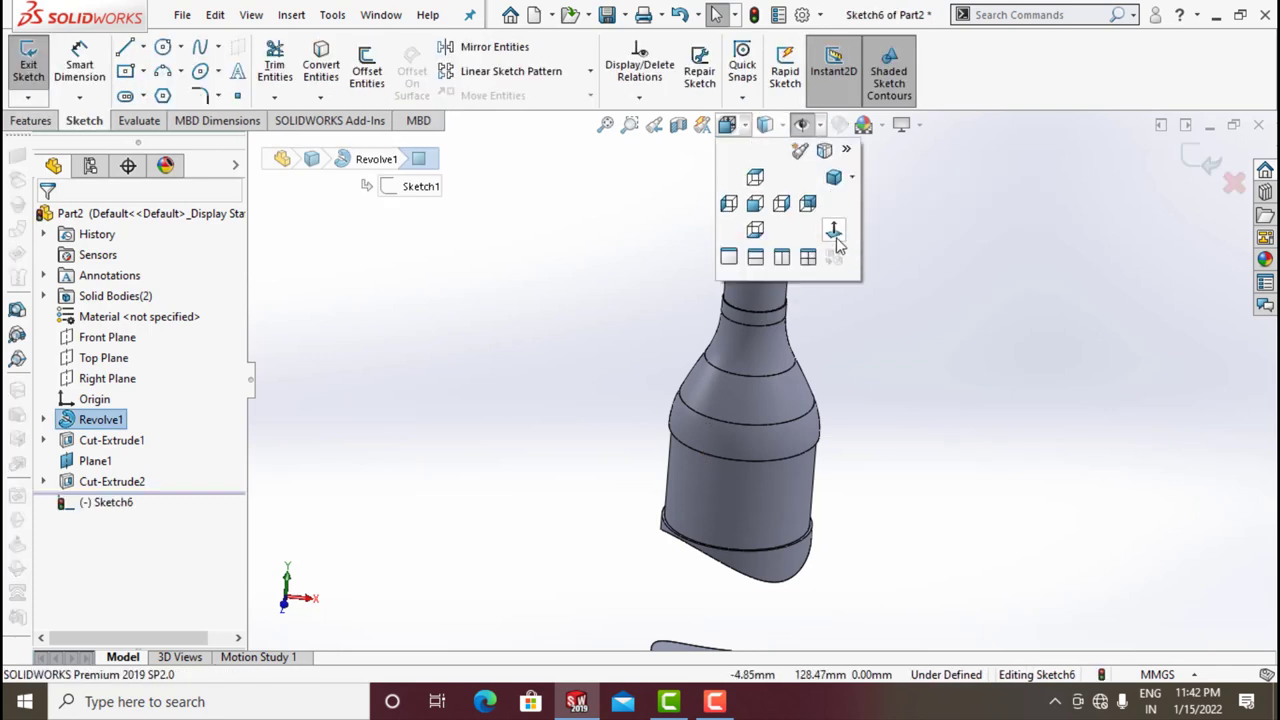
click(835, 240)
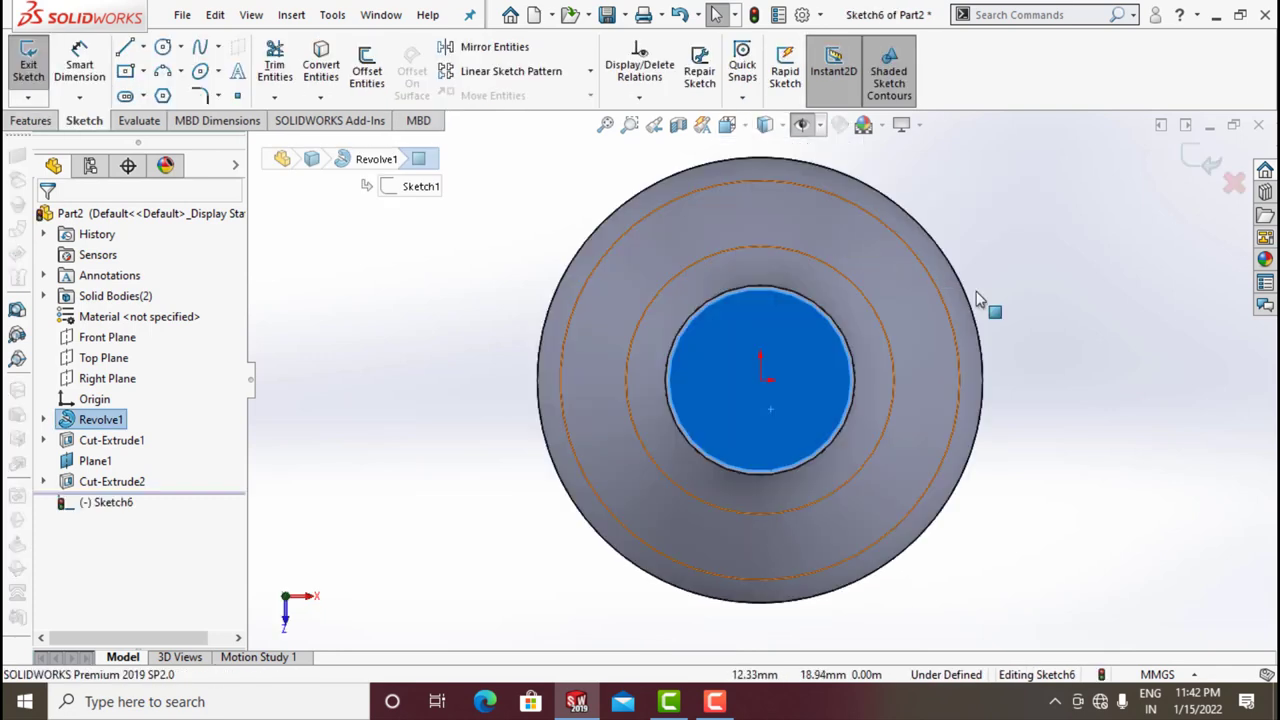
- Sketch a circle centred on the origin, set its diameter to 59 mm and close the sketch
click(162, 47)
click(762, 378)
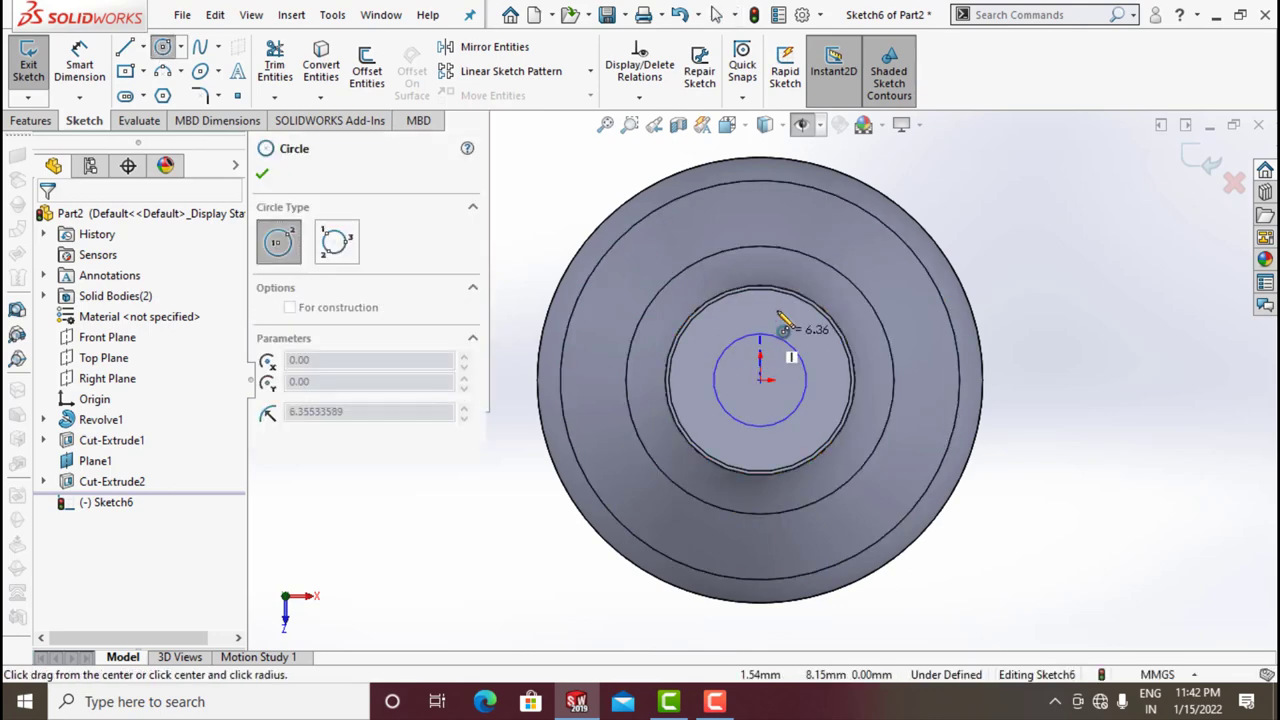
click(812, 210)
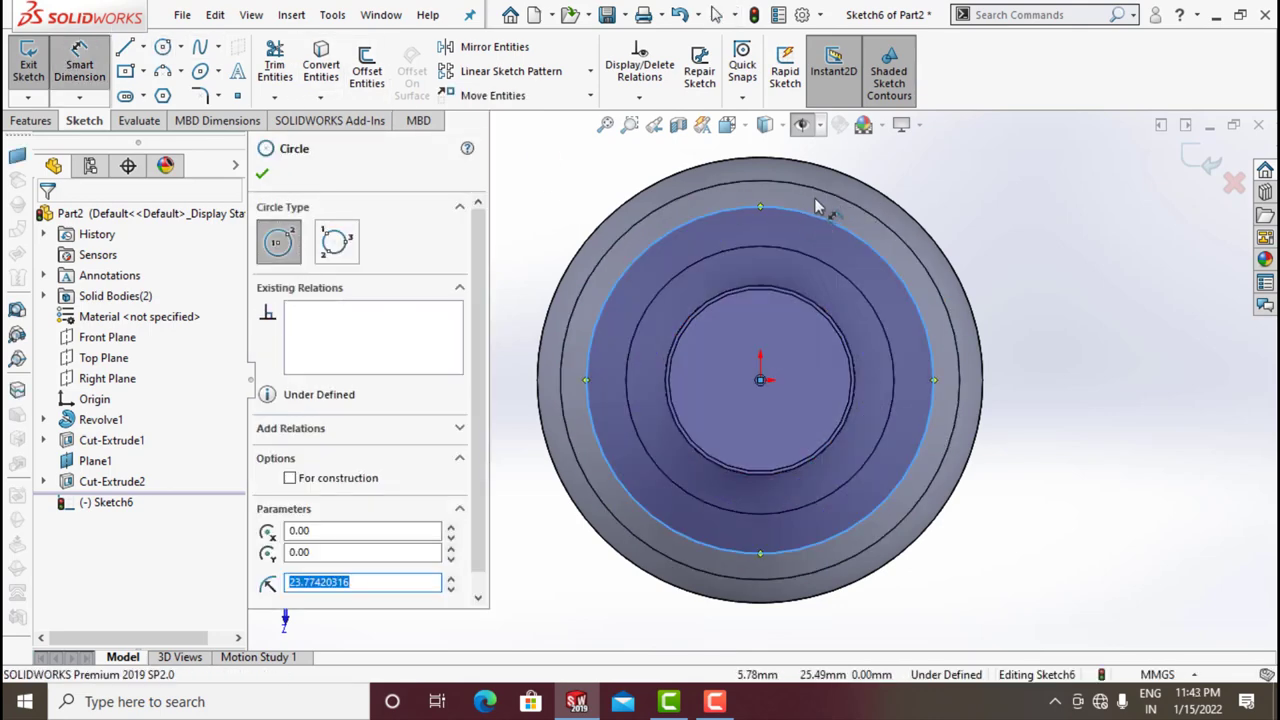
key(d)
click(918, 307)
click(1055, 325)
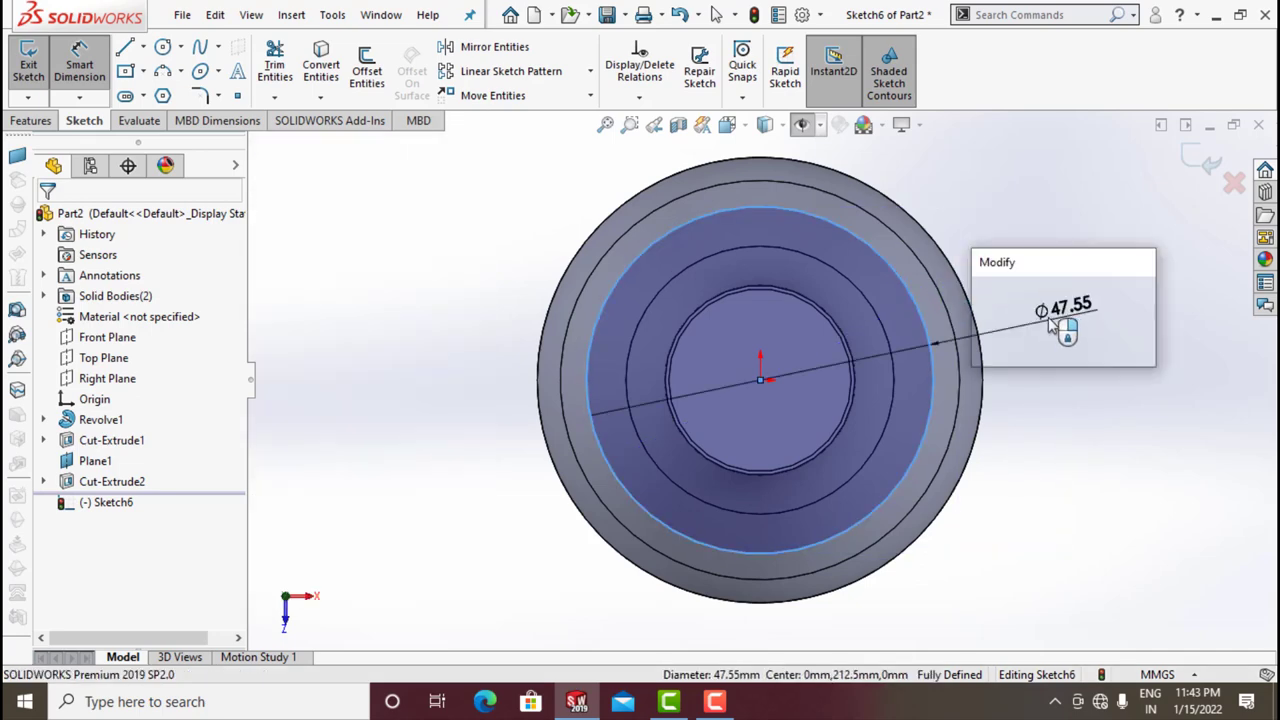
text(59)
key(Return)
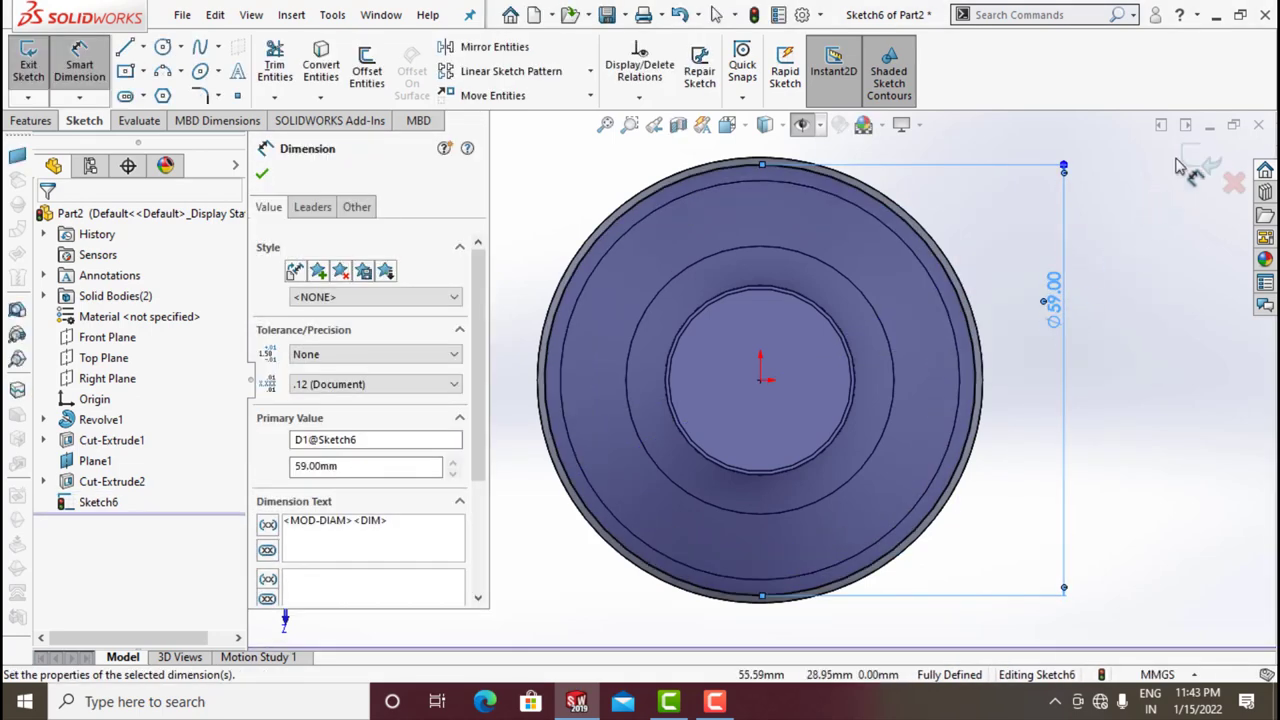
click(1190, 172)
- Make the hidden circle sketch and reference plane visible in the model again
middle_drag(990, 390, 975, 205)
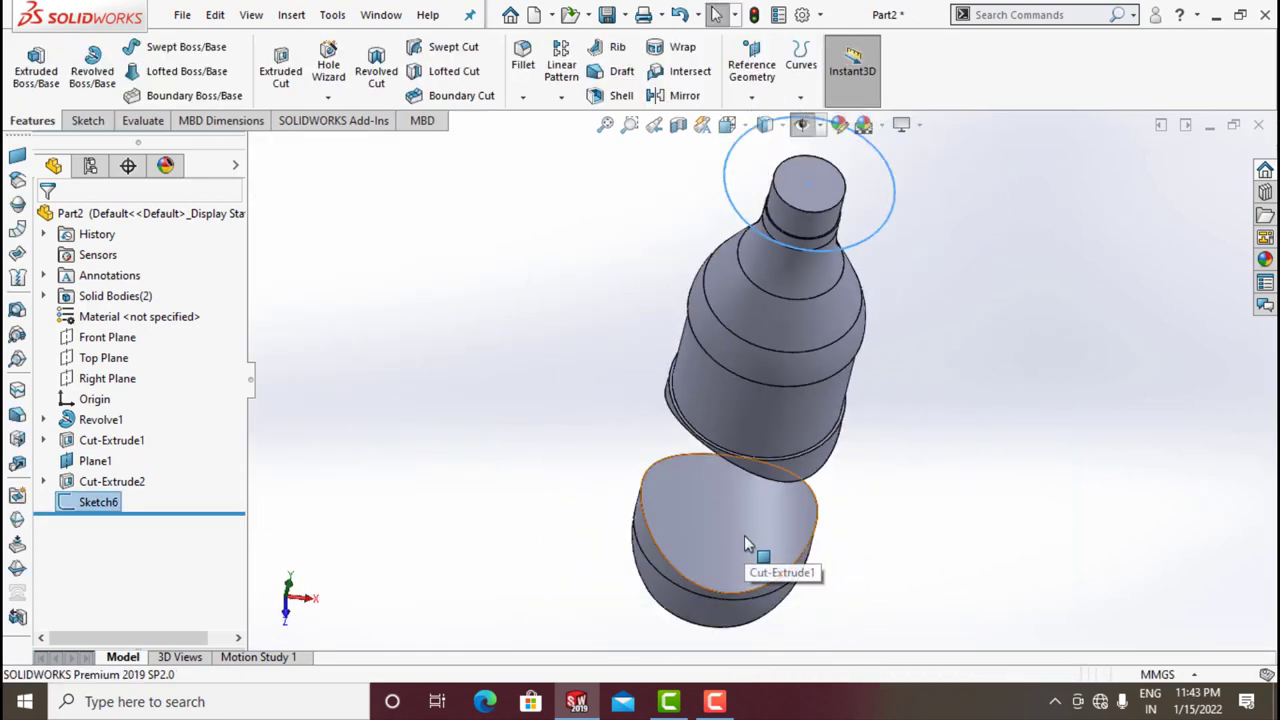
click(744, 545)
click(942, 218)
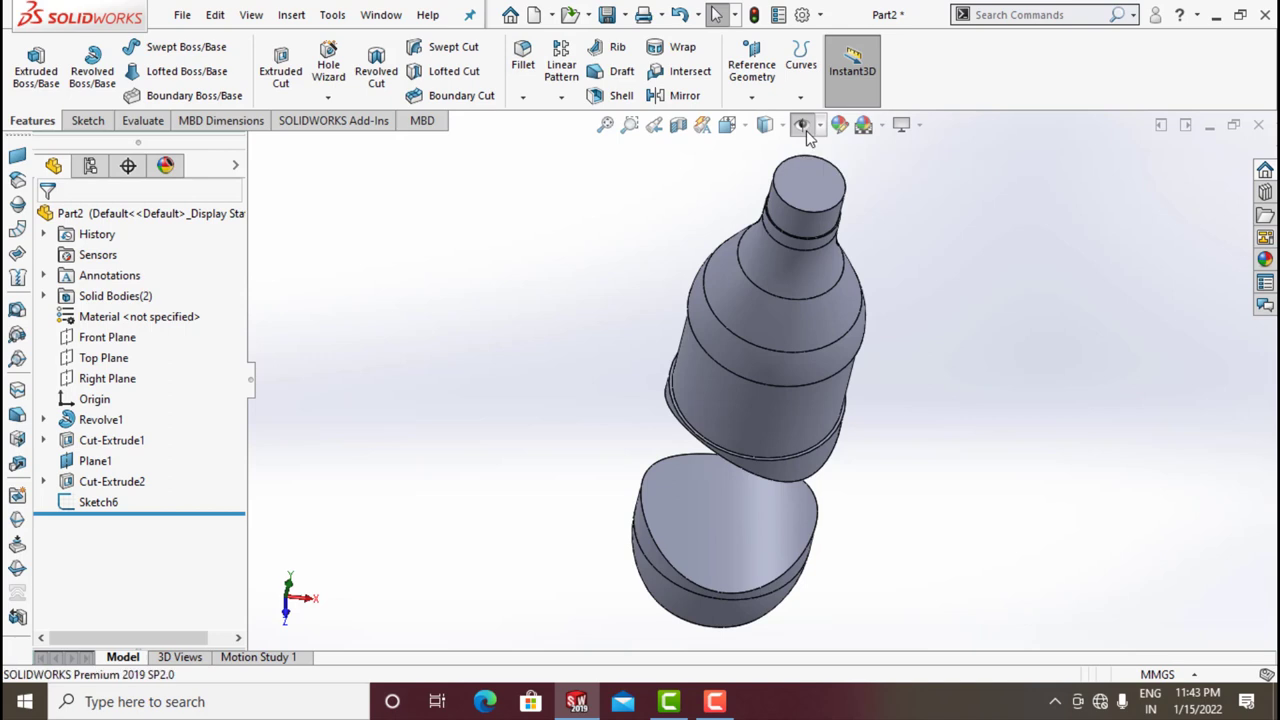
click(805, 127)
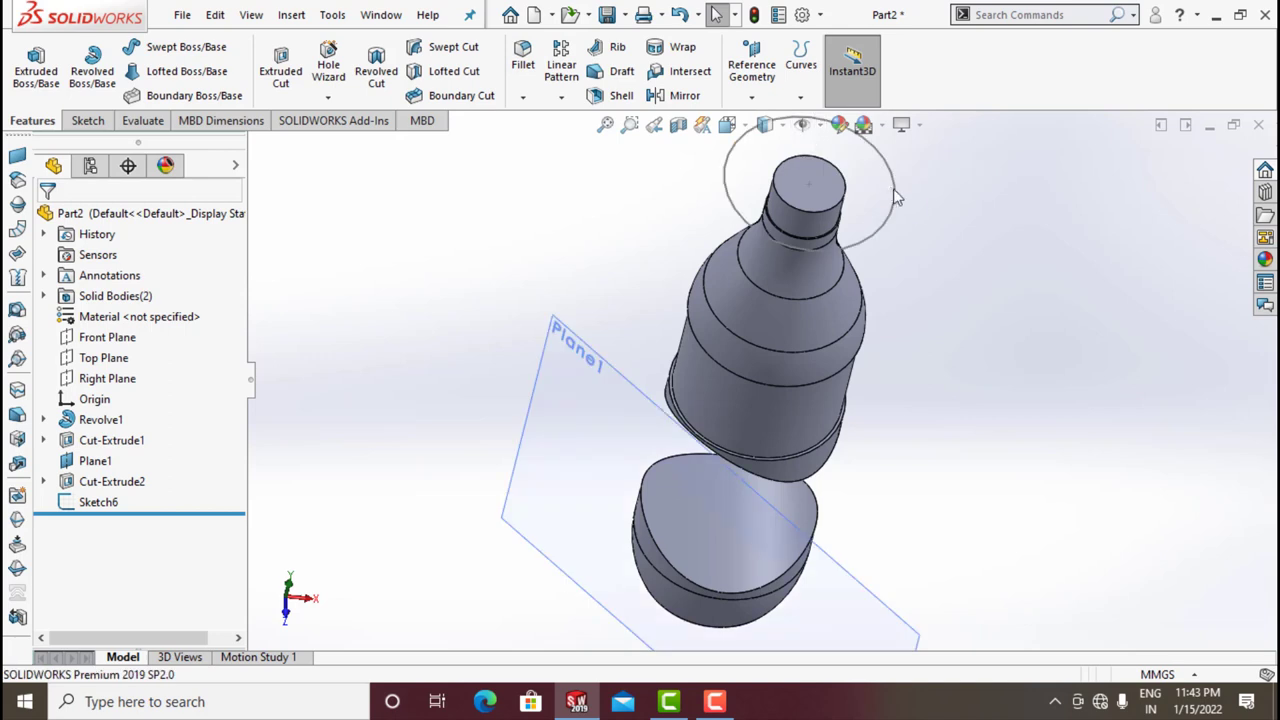
click(718, 561)
click(967, 270)
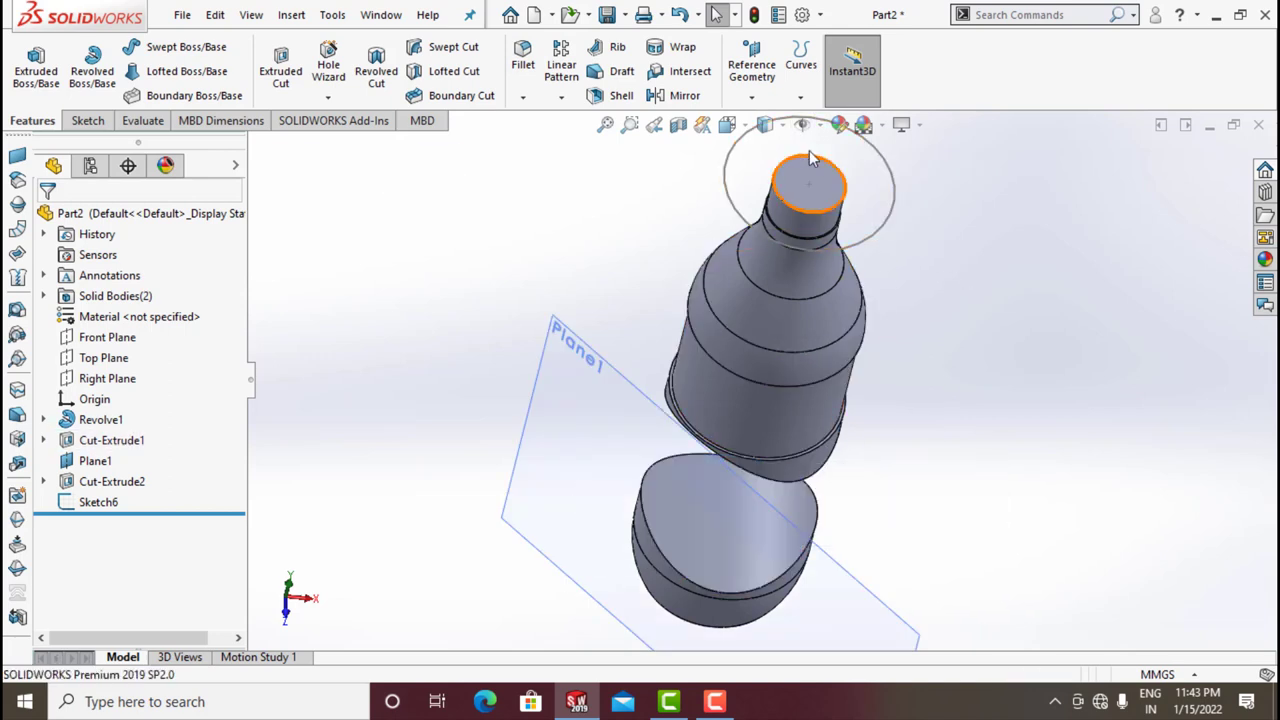
- Create a Projection split line from the circle sketch on the curved cut faces of the lower and upper bodies
click(802, 97)
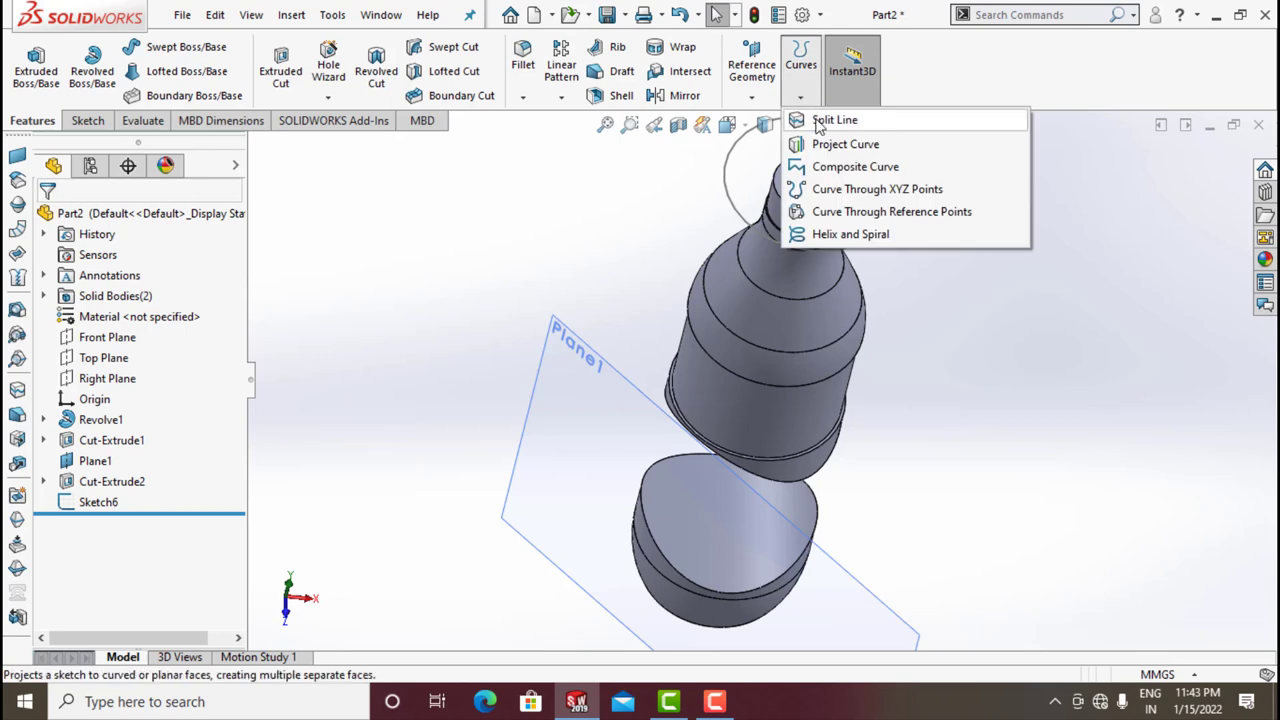
click(830, 120)
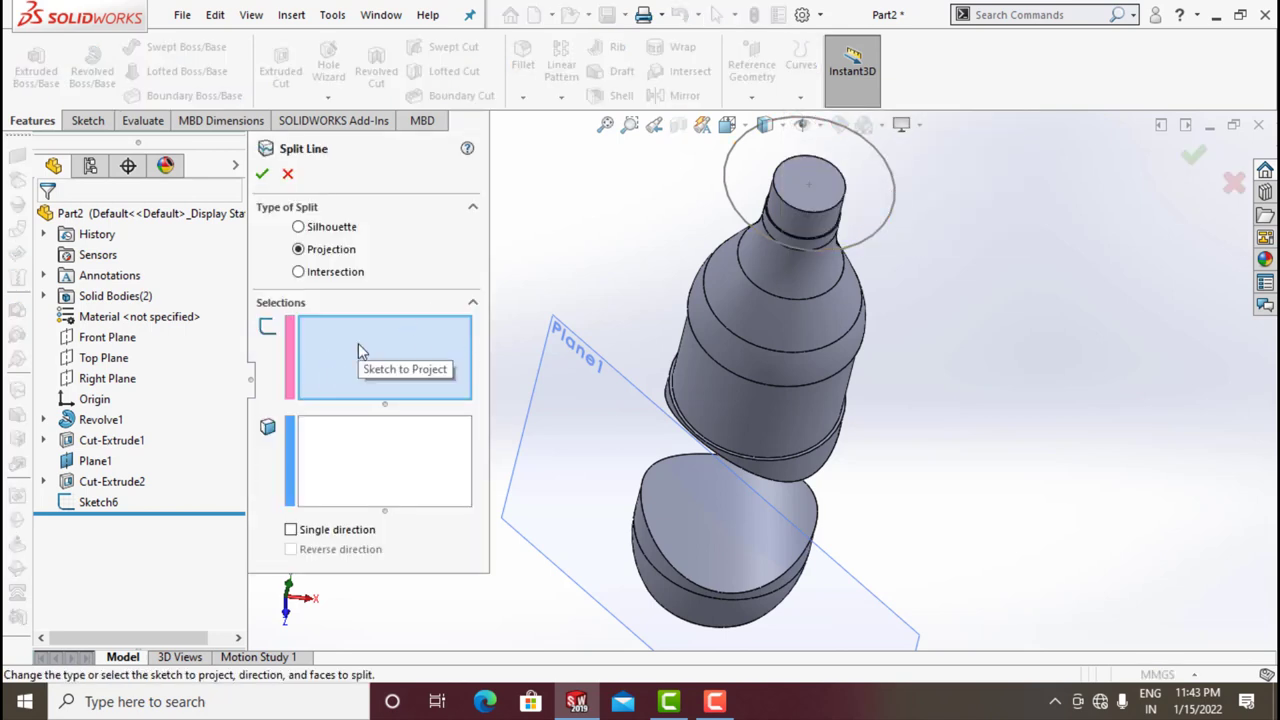
click(890, 226)
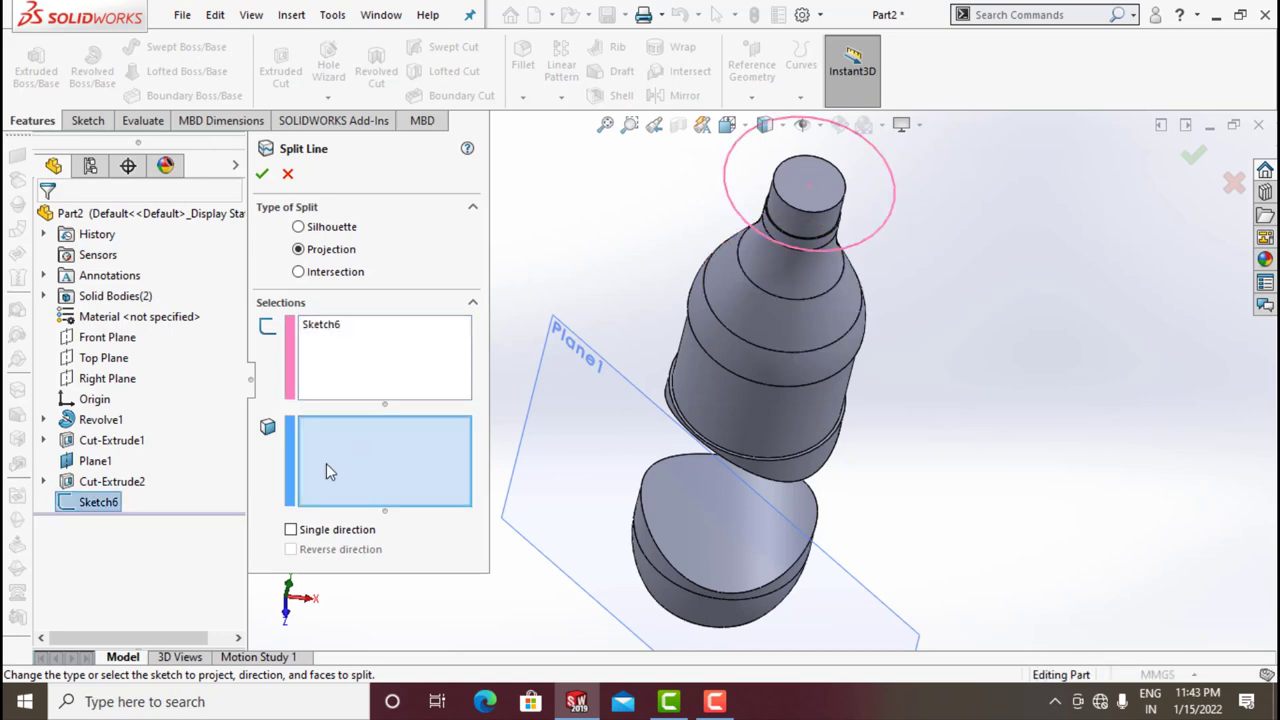
click(647, 490)
middle_drag(647, 490, 674, 234)
click(709, 402)
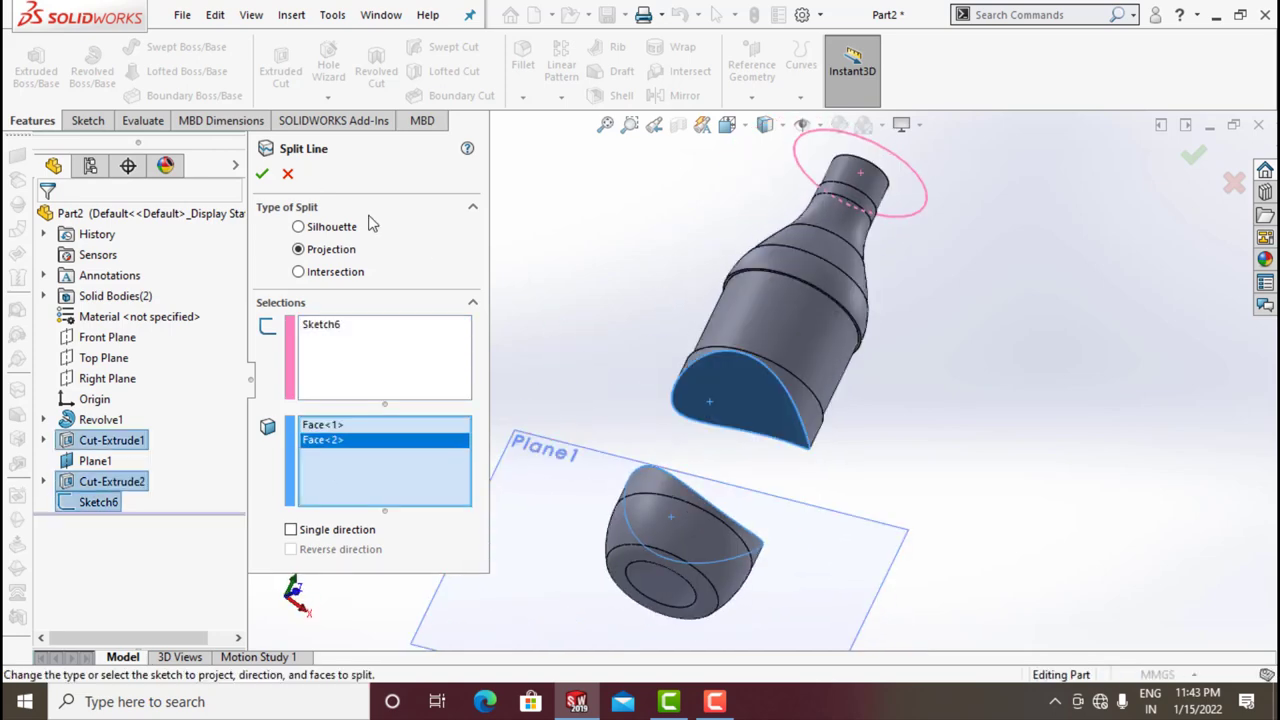
click(262, 175)
- Hide the reference plane and other auxiliary items around the split bottle bodies
scroll(686, 423, down, 5)
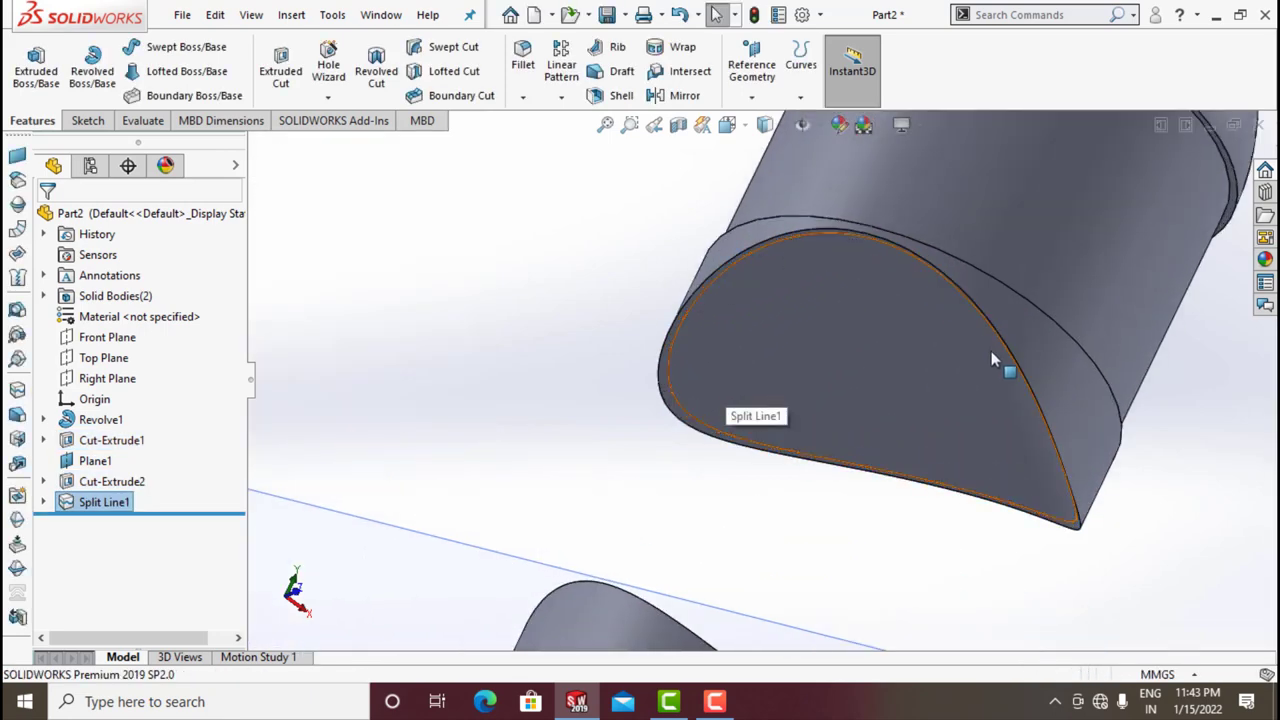
scroll(992, 455, up, 3)
middle_drag(994, 554, 800, 140)
click(803, 126)
middle_drag(643, 491, 745, 430)
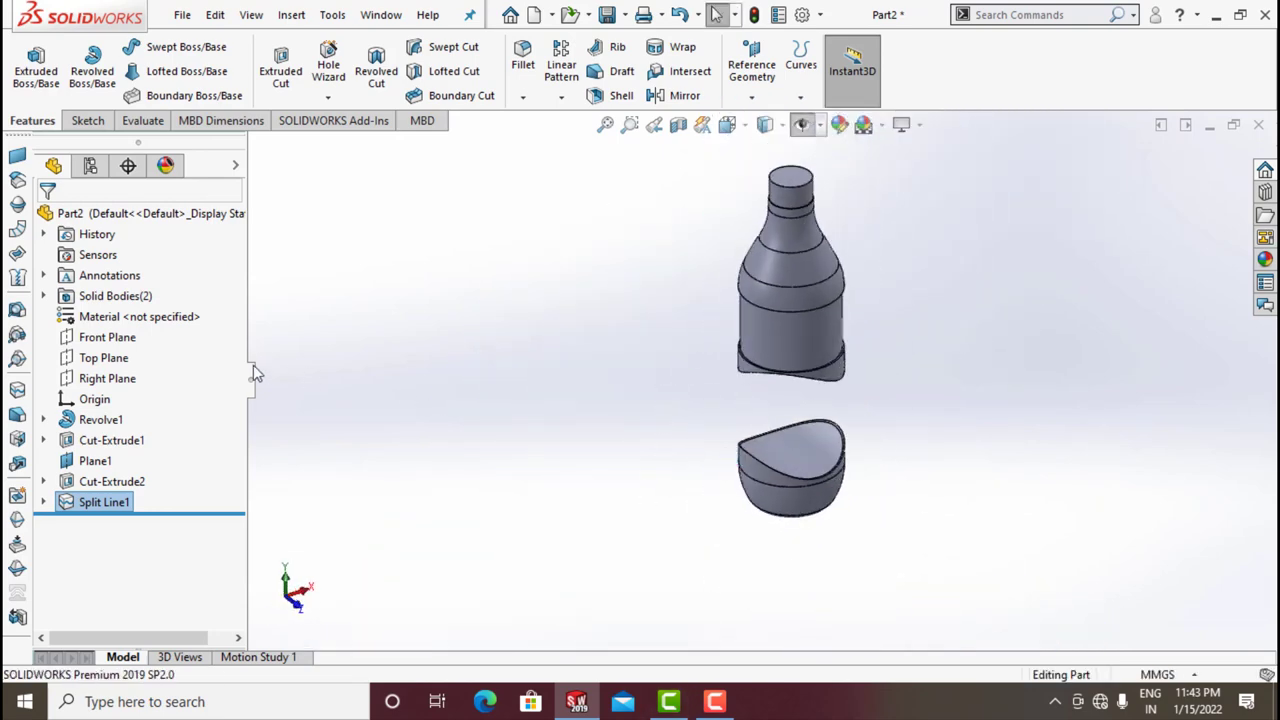
- On the Front Plane, sketch a three-point arc of about 49 mm radius spanning the gap along the bottle's left side
click(118, 340)
click(129, 310)
click(727, 124)
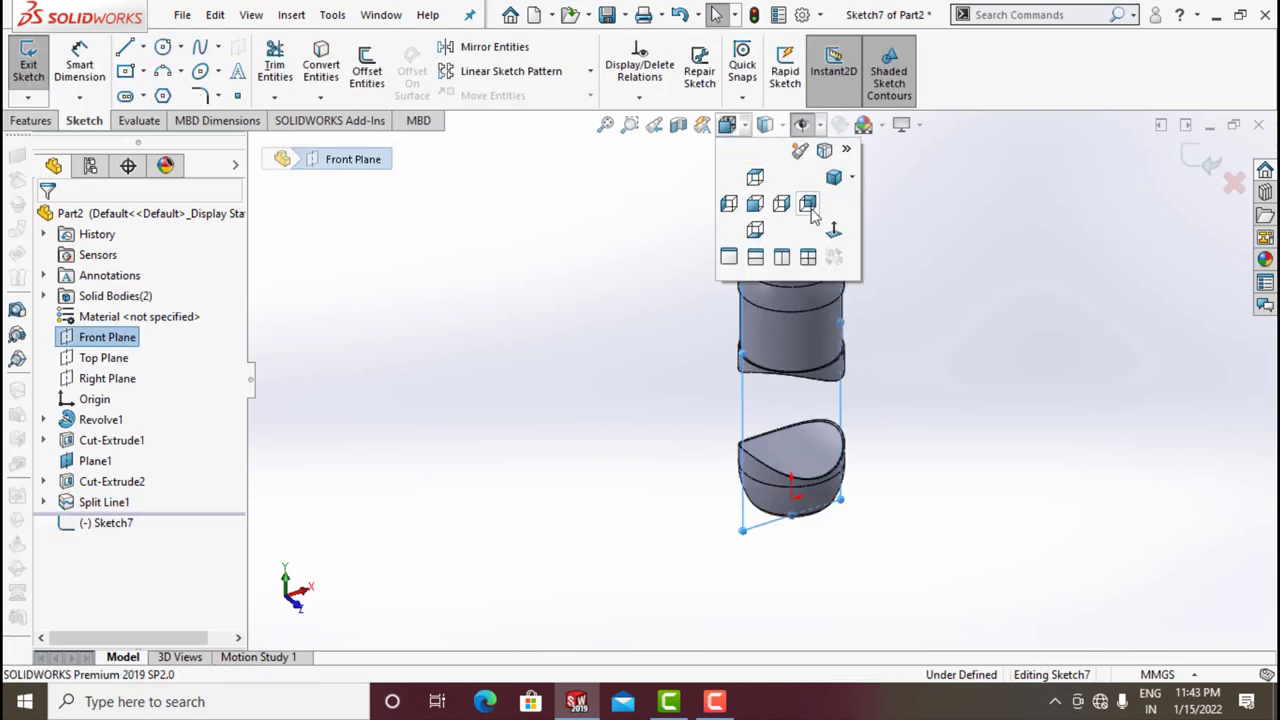
click(834, 230)
click(912, 421)
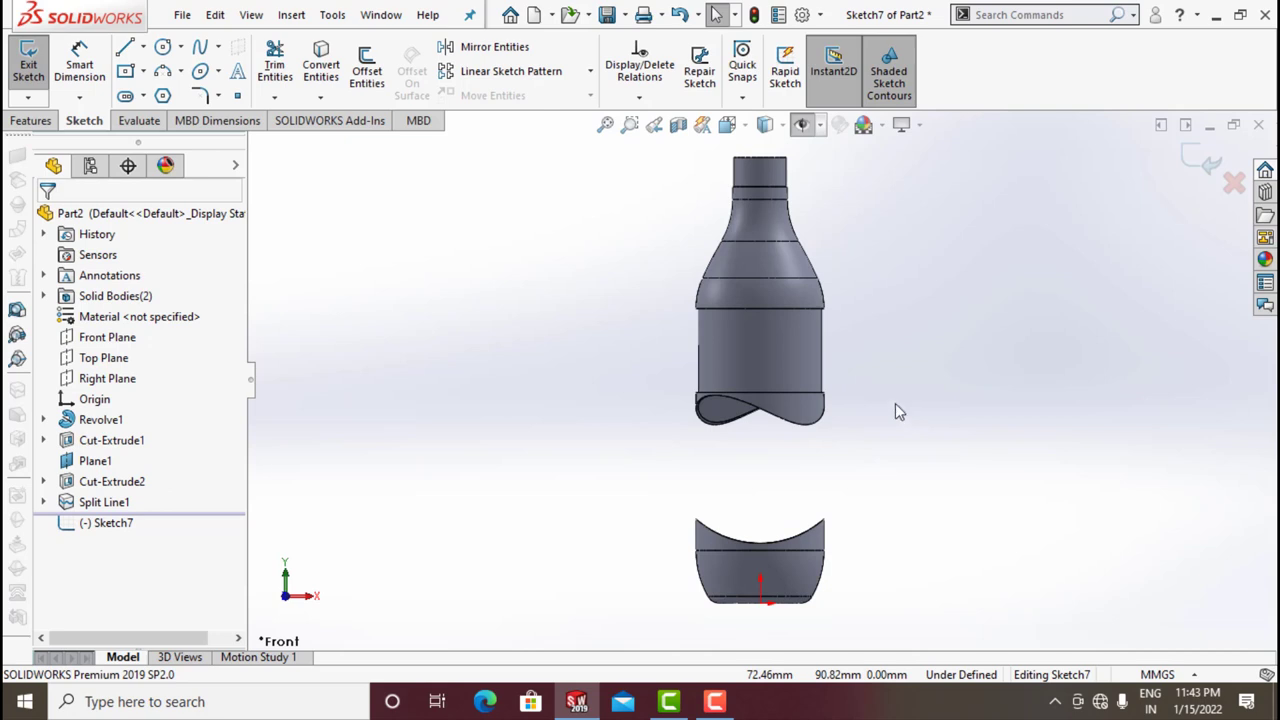
scroll(771, 430, up, 3)
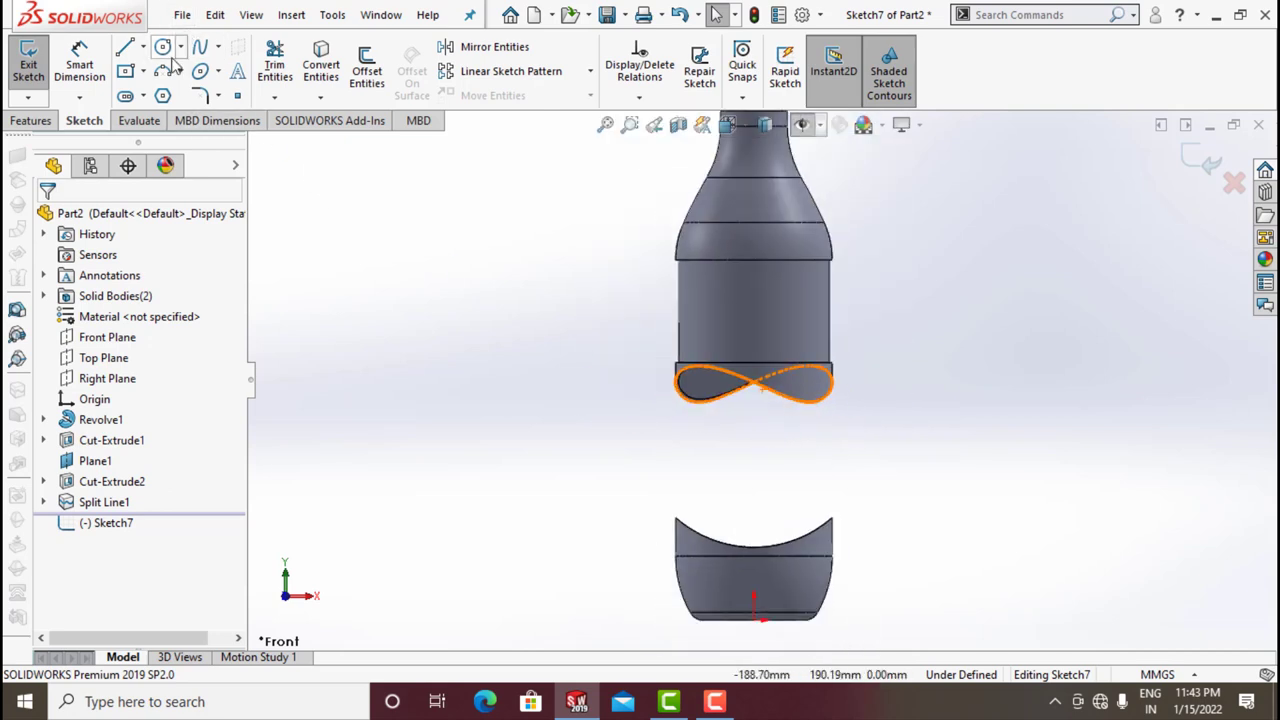
click(162, 71)
scroll(620, 428, up, 3)
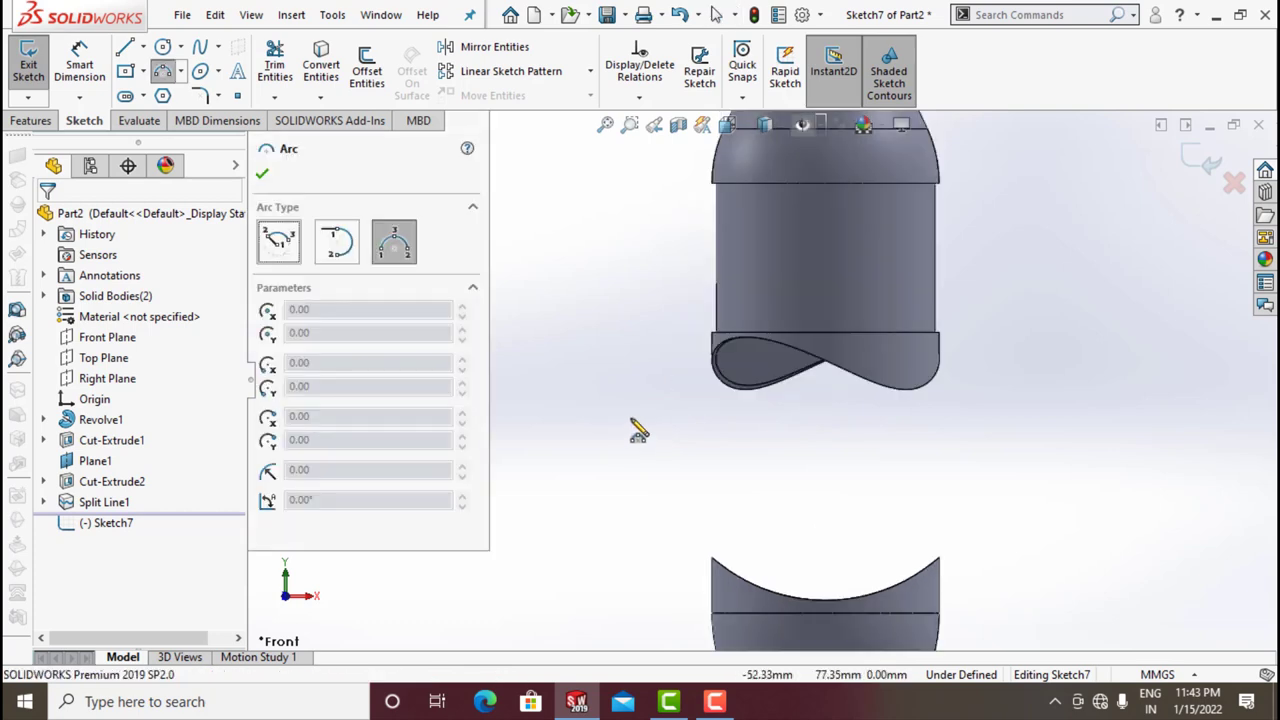
click(717, 345)
click(717, 588)
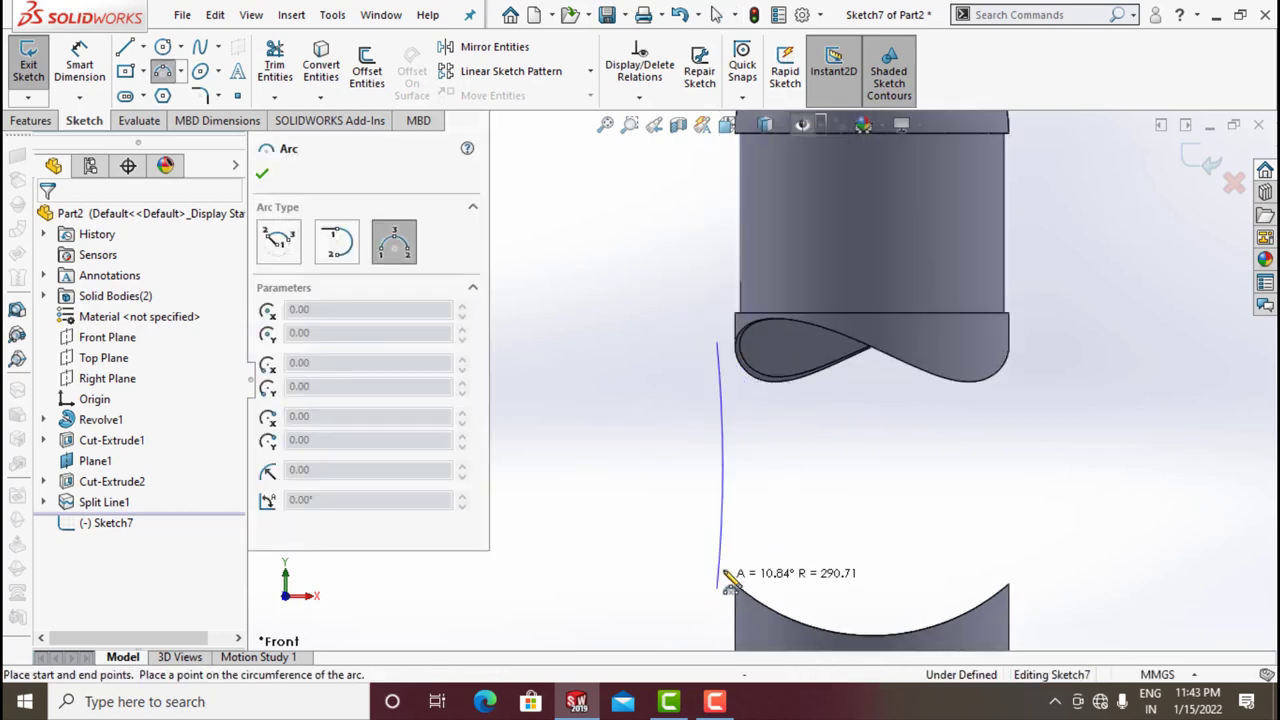
click(743, 548)
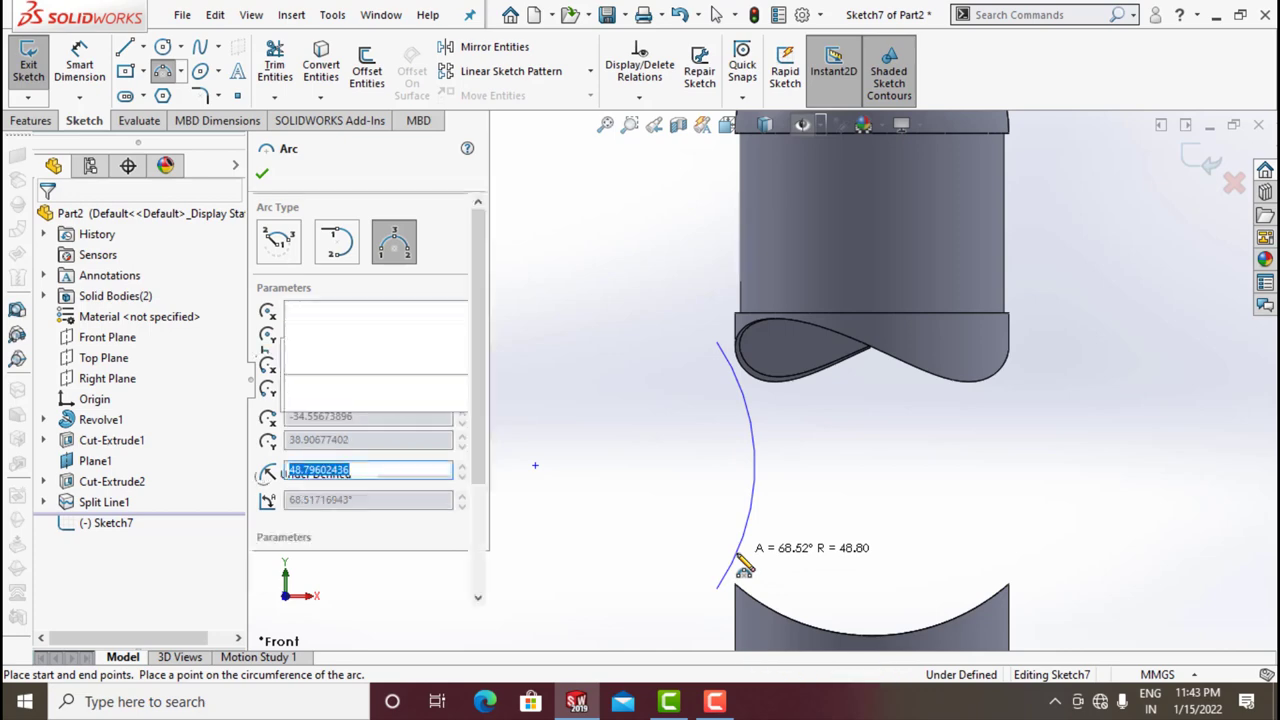
- Dimension the left arc's radius and set it to 110 mm
click(88, 72)
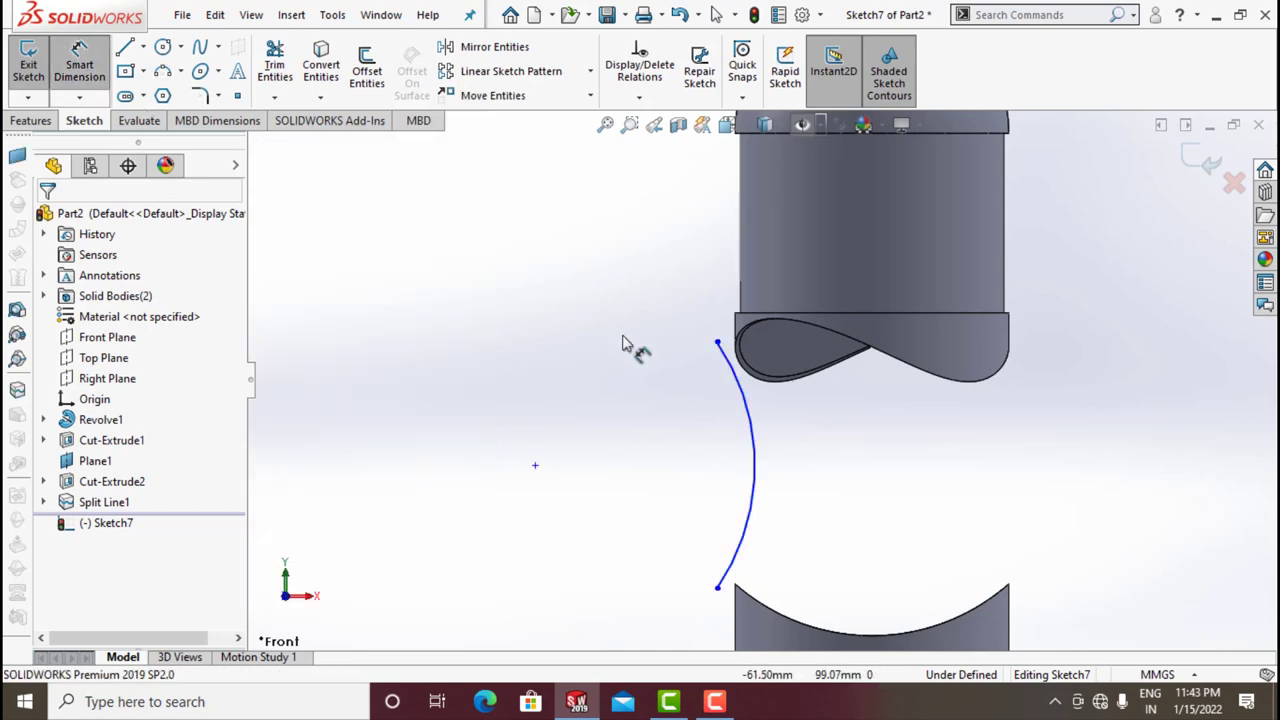
click(755, 452)
click(679, 470)
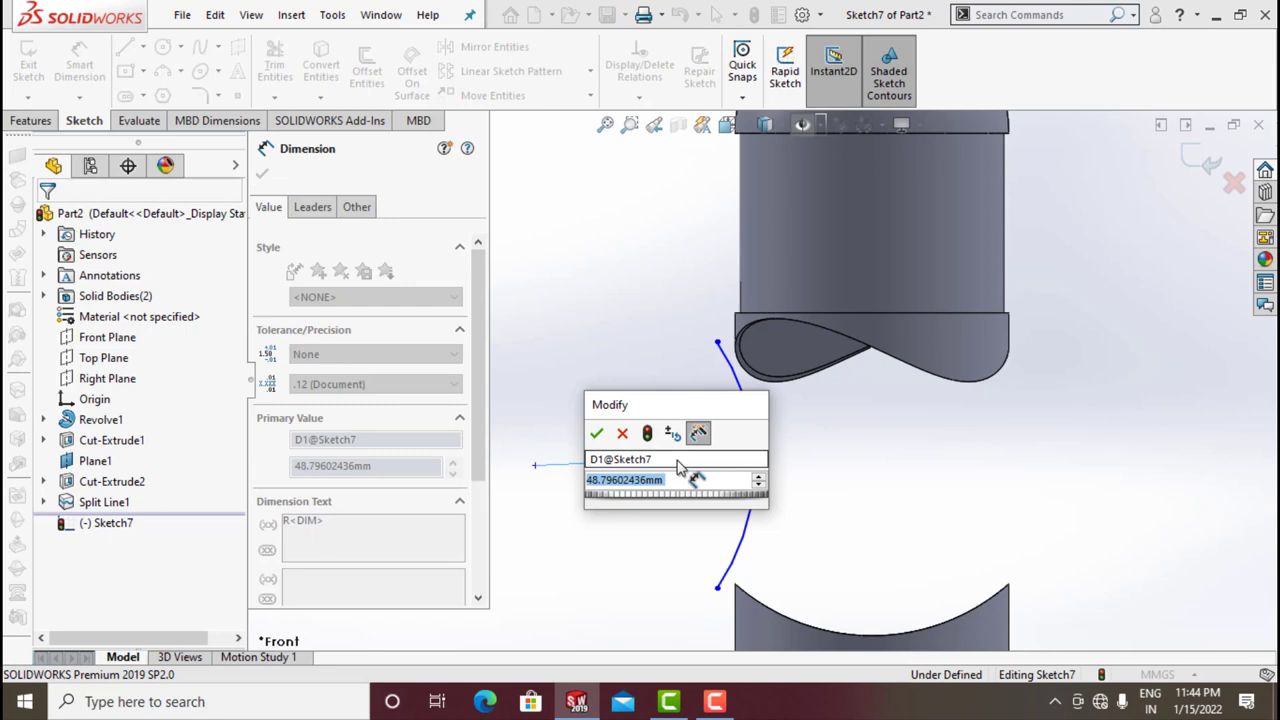
text(110)
key(Return)
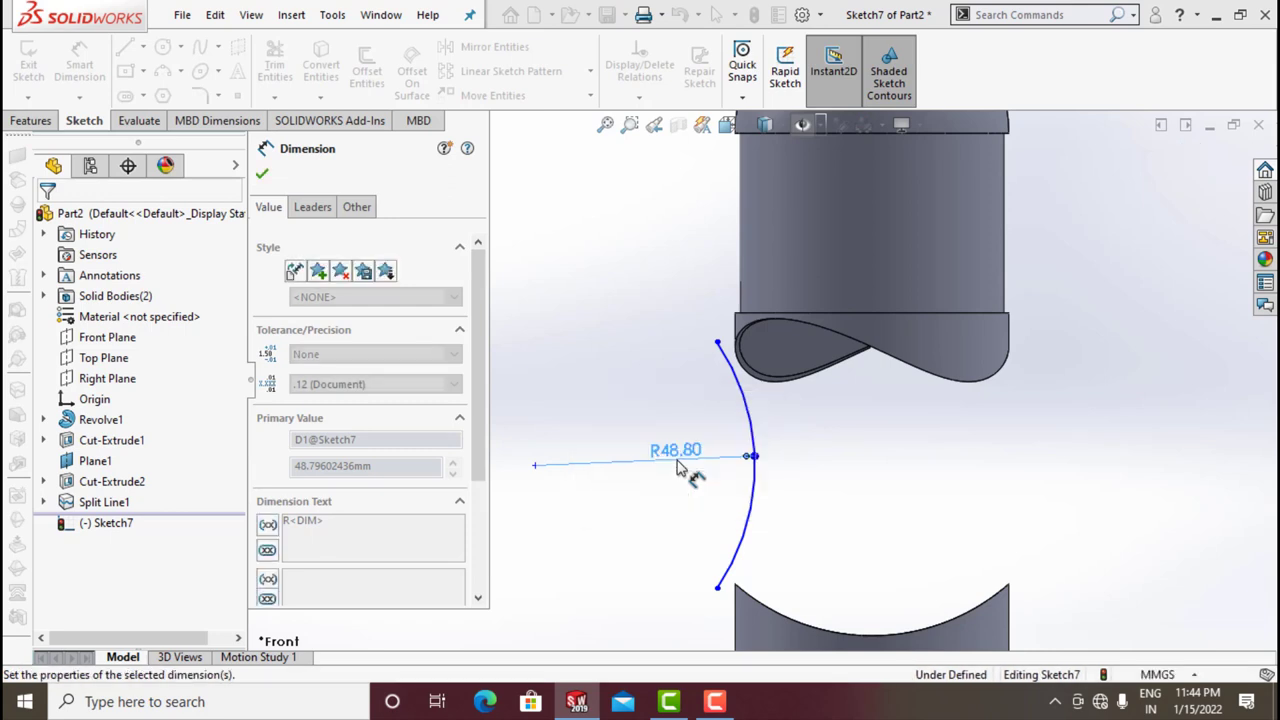
scroll(719, 367, up, 3)
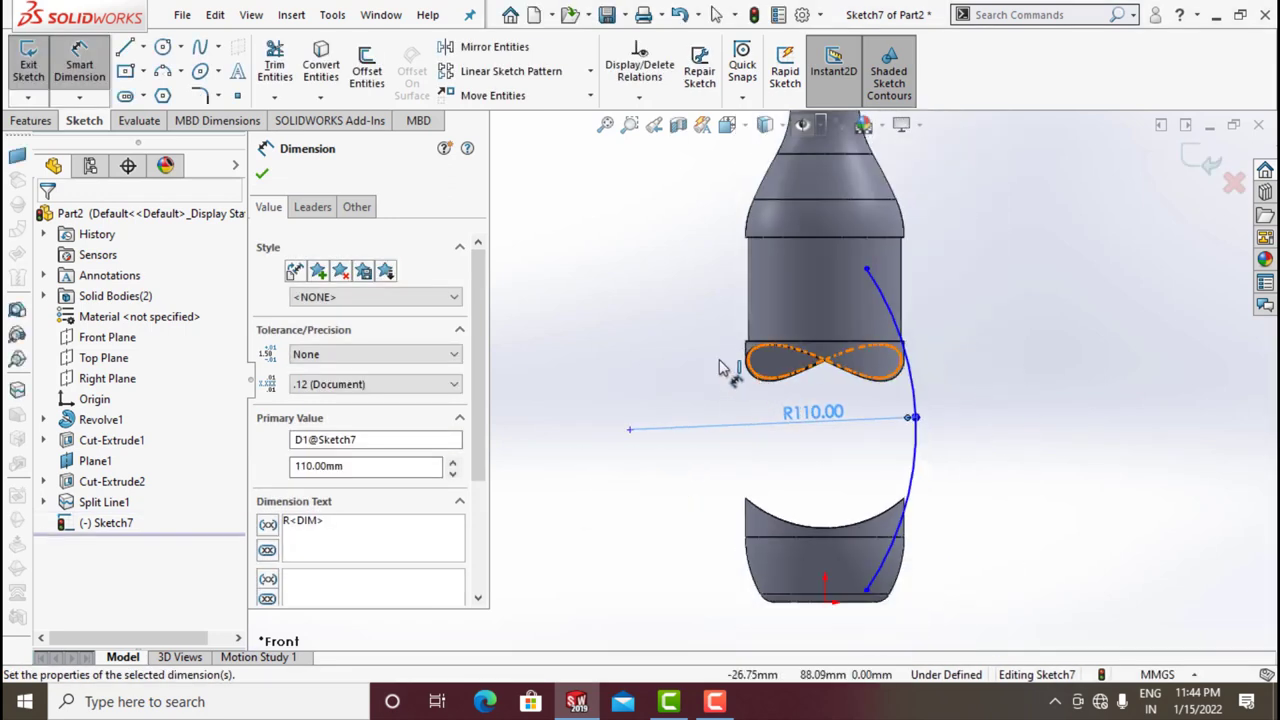
click(261, 177)
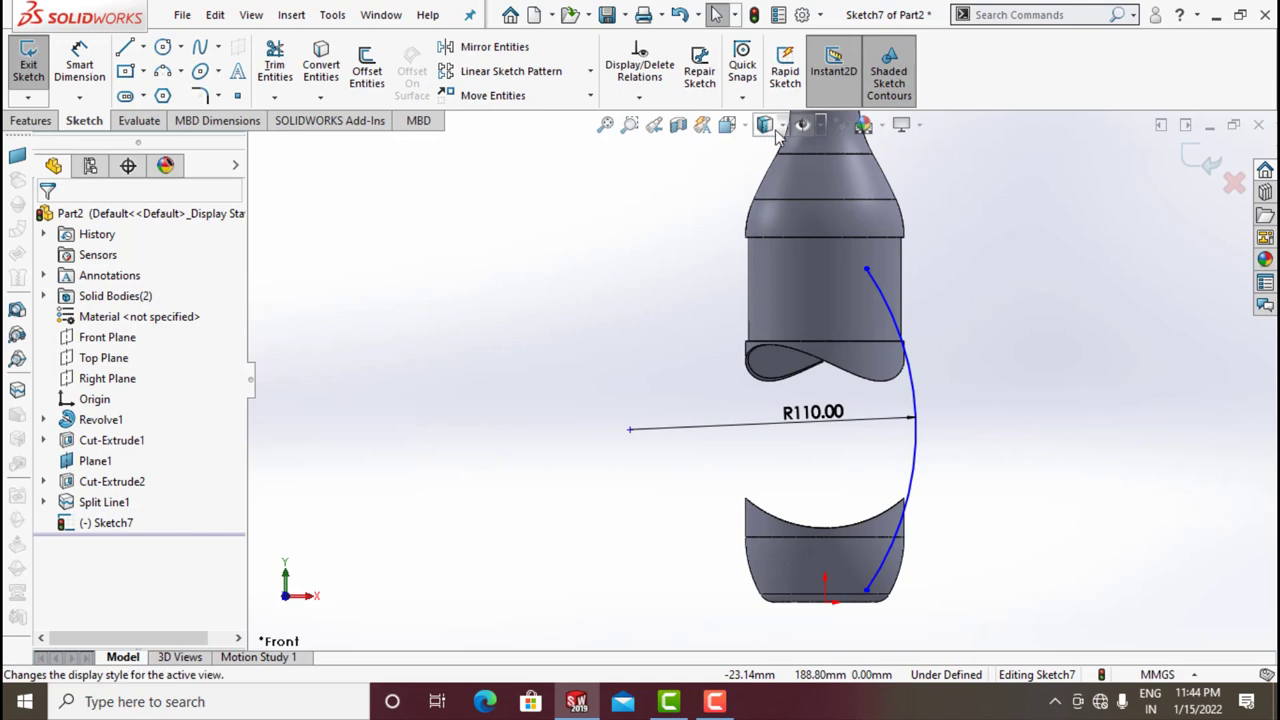
- Add a Pierce relation between the left arc's upper endpoint and the split line edge on the upper body's cut face
click(640, 97)
click(657, 143)
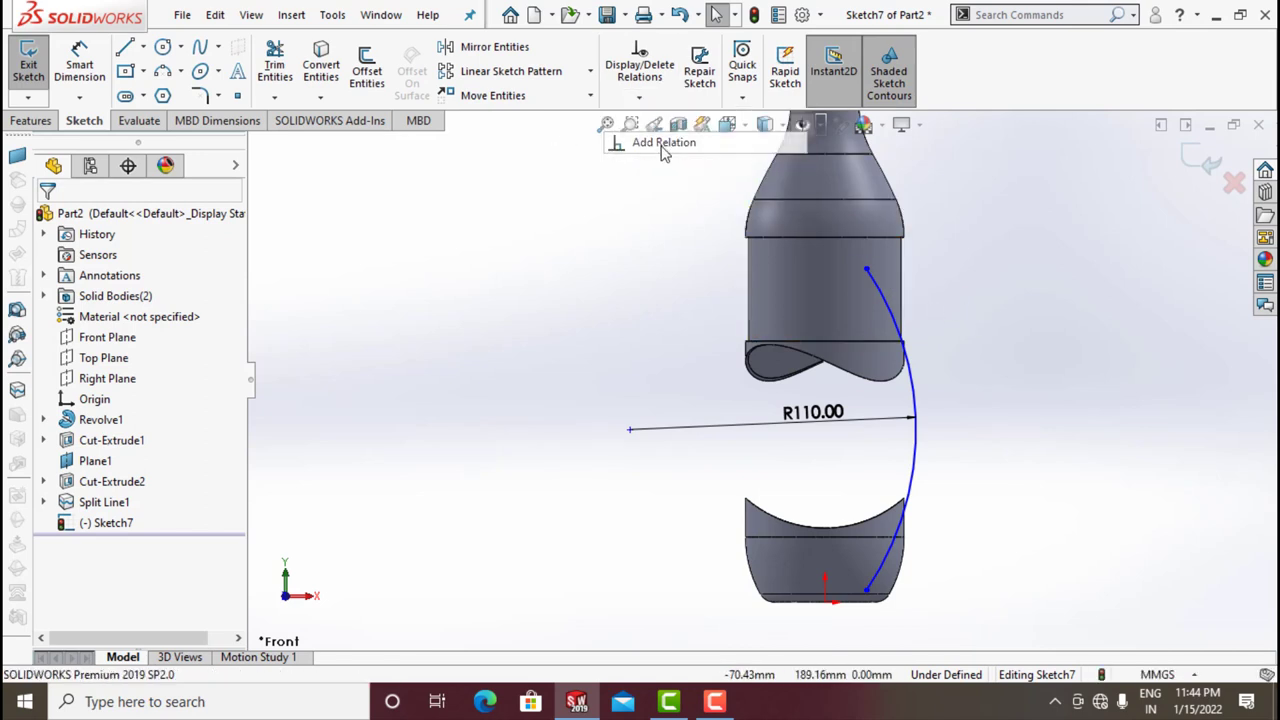
click(866, 275)
scroll(782, 322, down, 5)
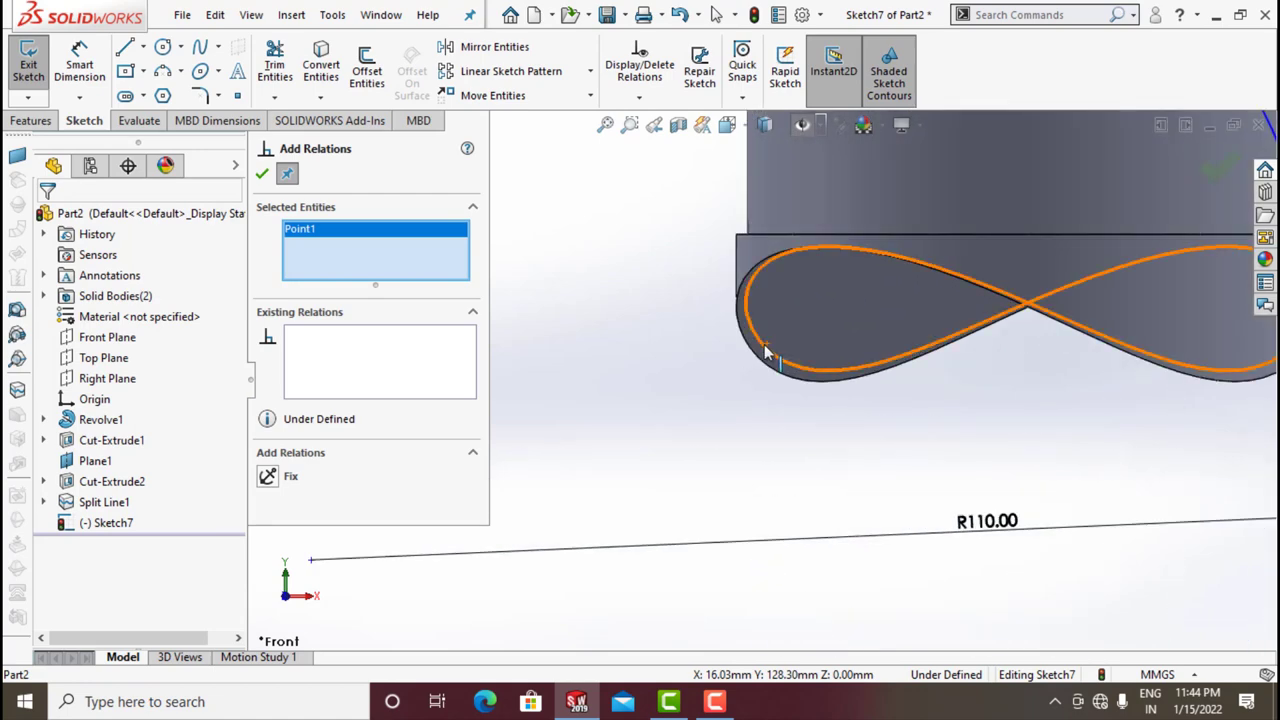
scroll(765, 350, down, 3)
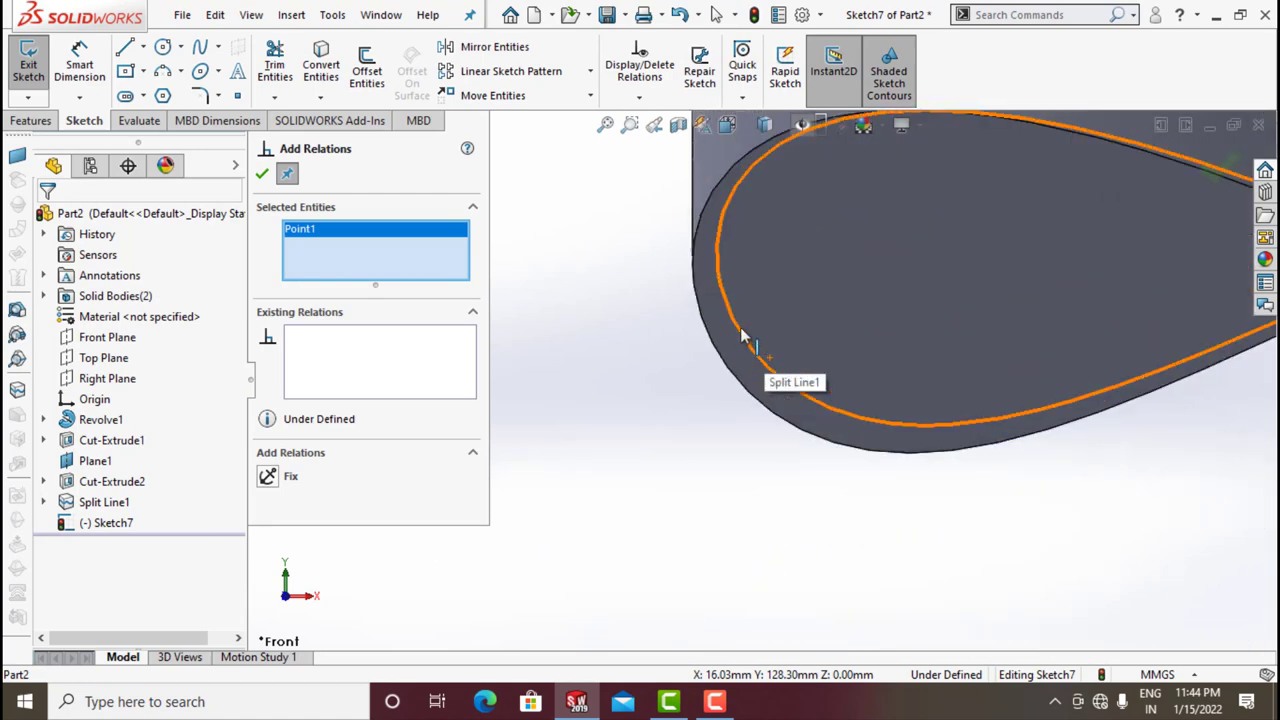
click(736, 330)
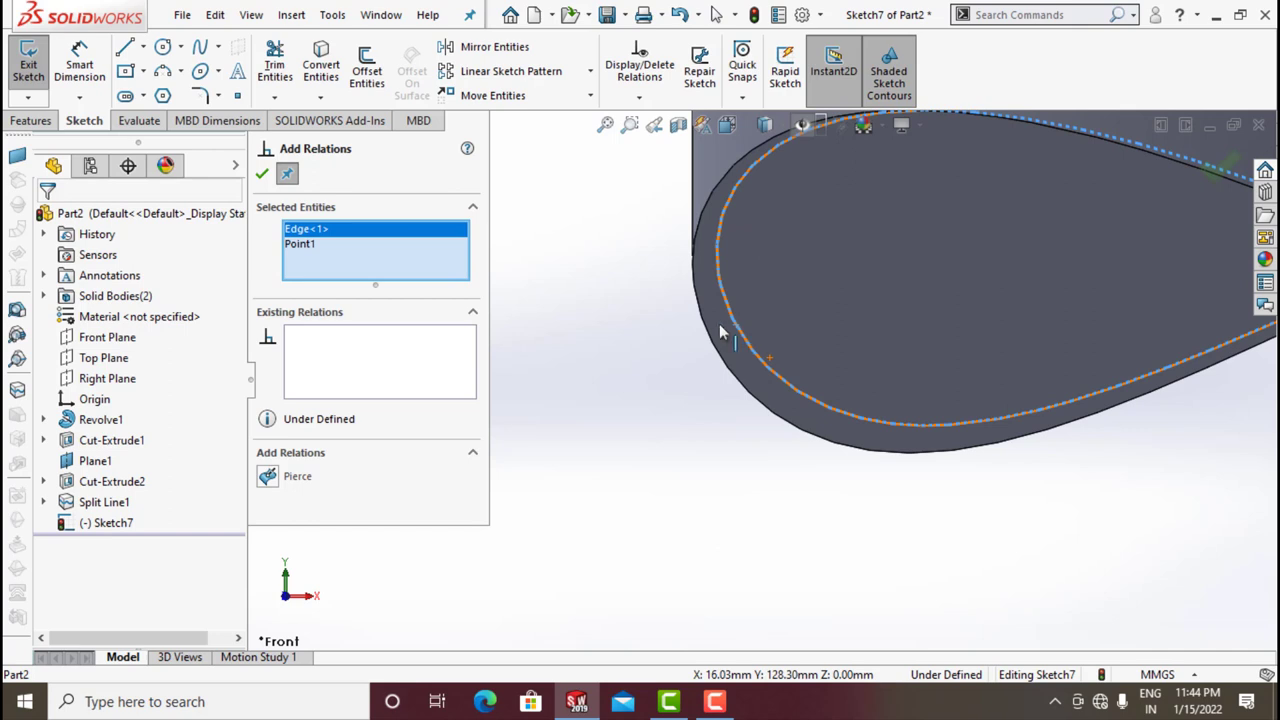
click(270, 479)
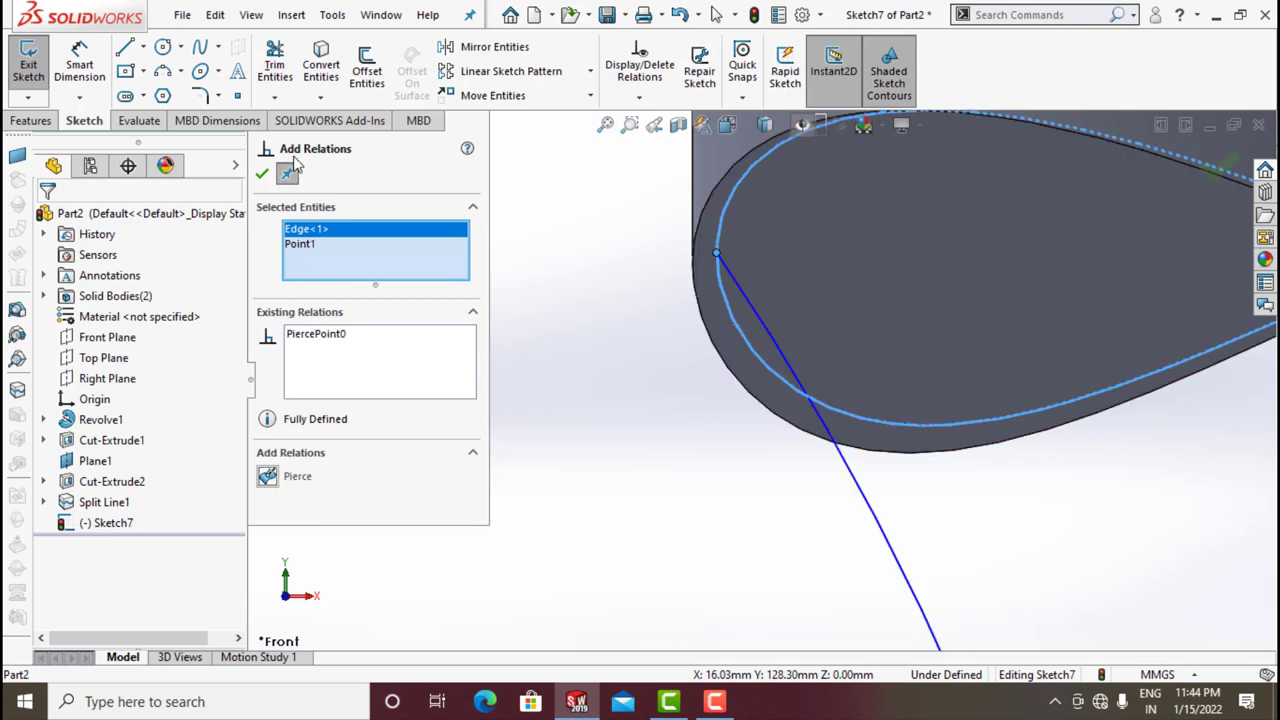
click(261, 174)
- Add a Pierce relation between the left arc's lower endpoint and the lower body's split line edge, and close the sketch
key(ctrl+1)
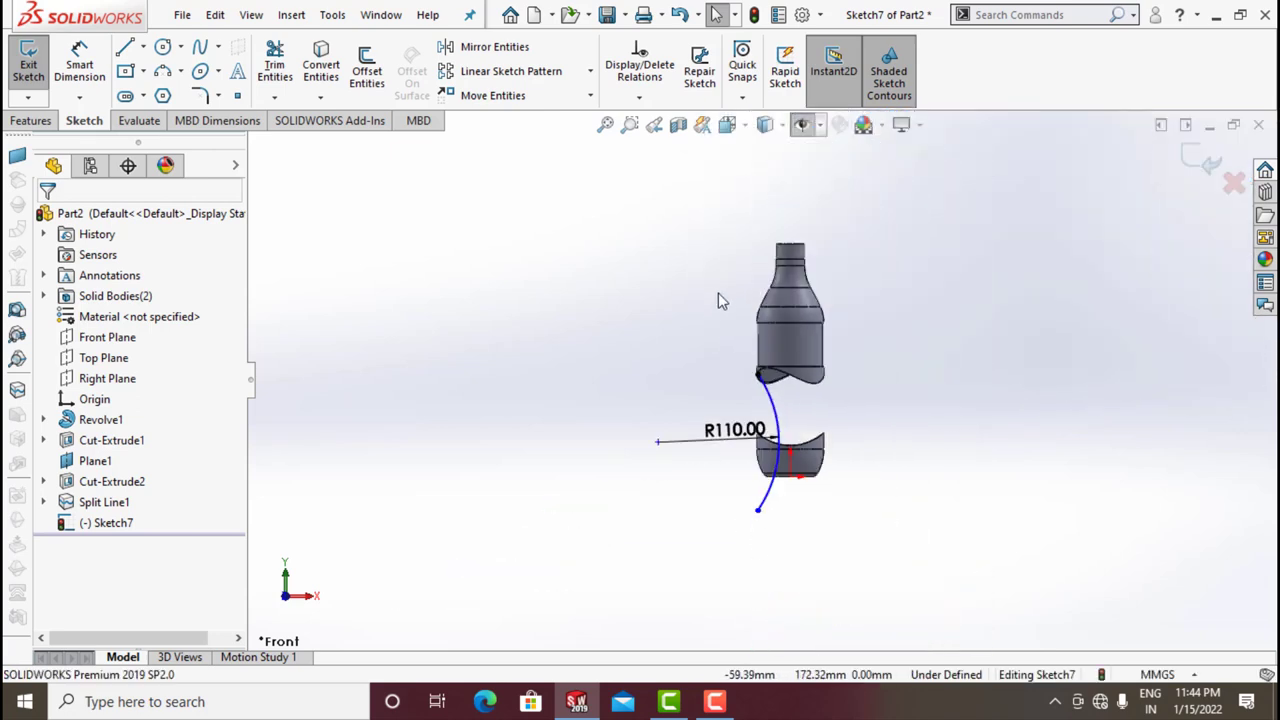
middle_drag(699, 384, 771, 477)
scroll(771, 477, down, 3)
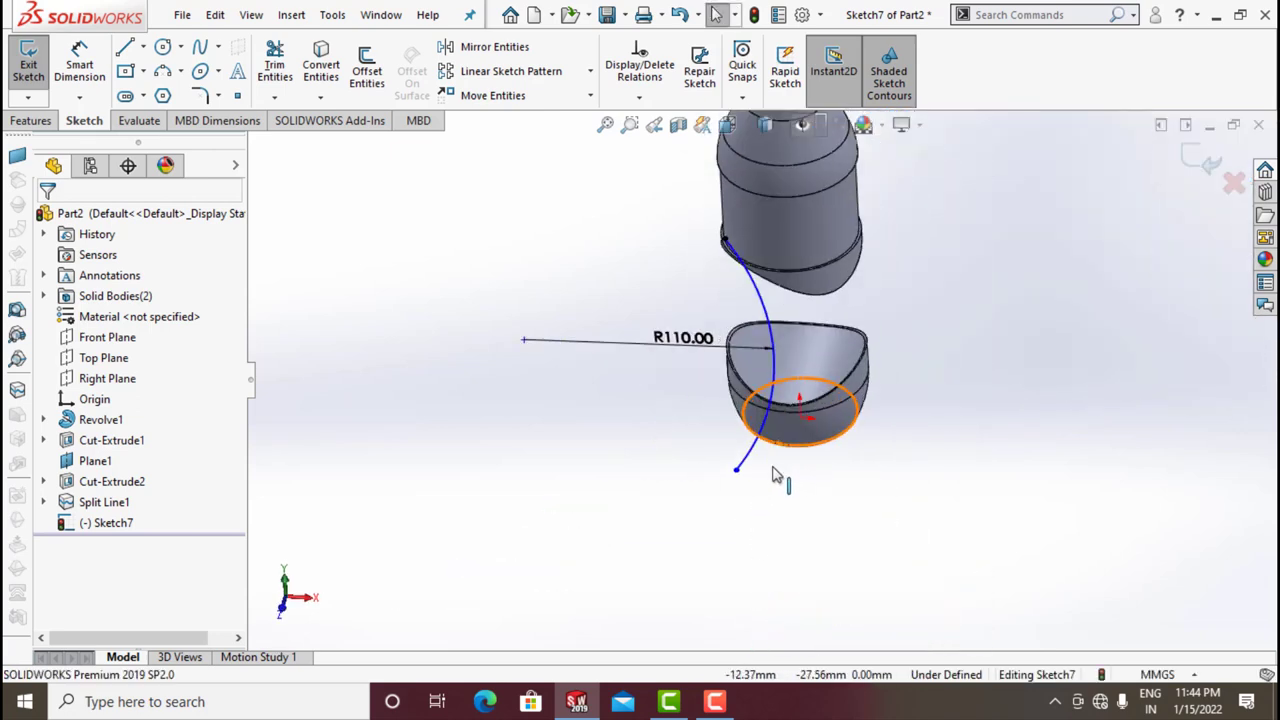
click(640, 97)
click(645, 141)
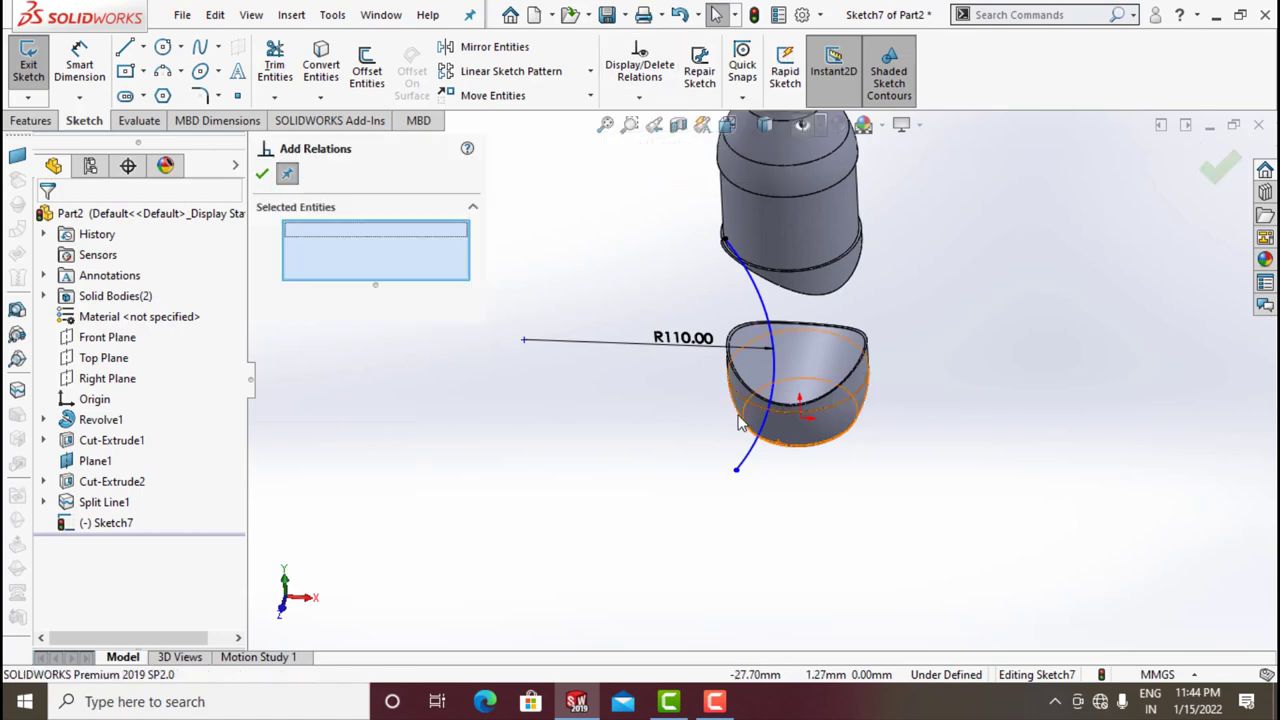
click(736, 470)
scroll(740, 371, down, 5)
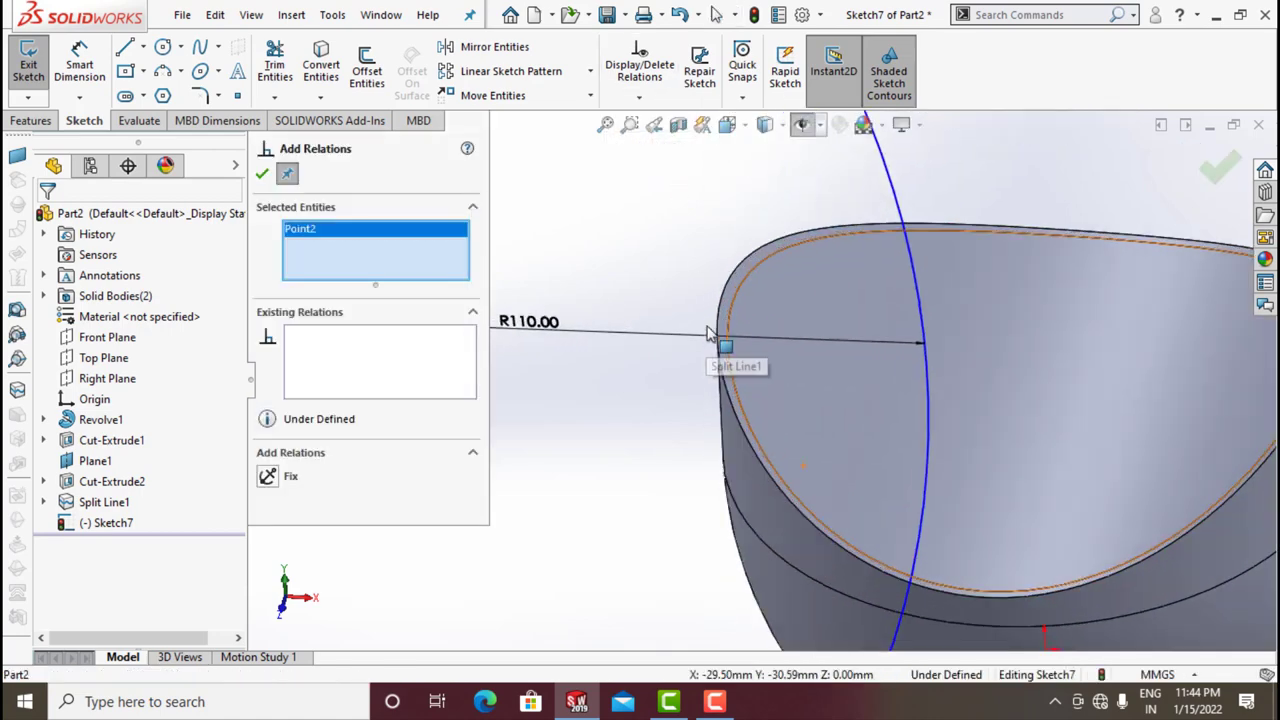
click(733, 323)
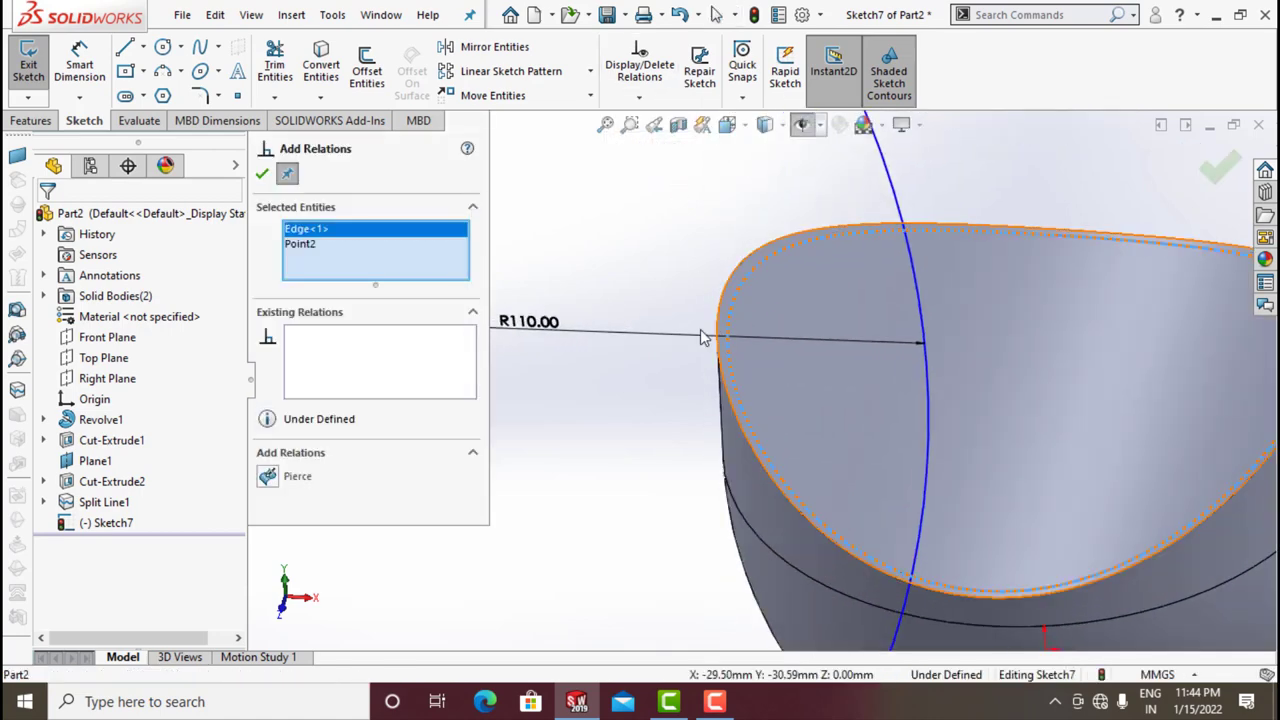
click(267, 478)
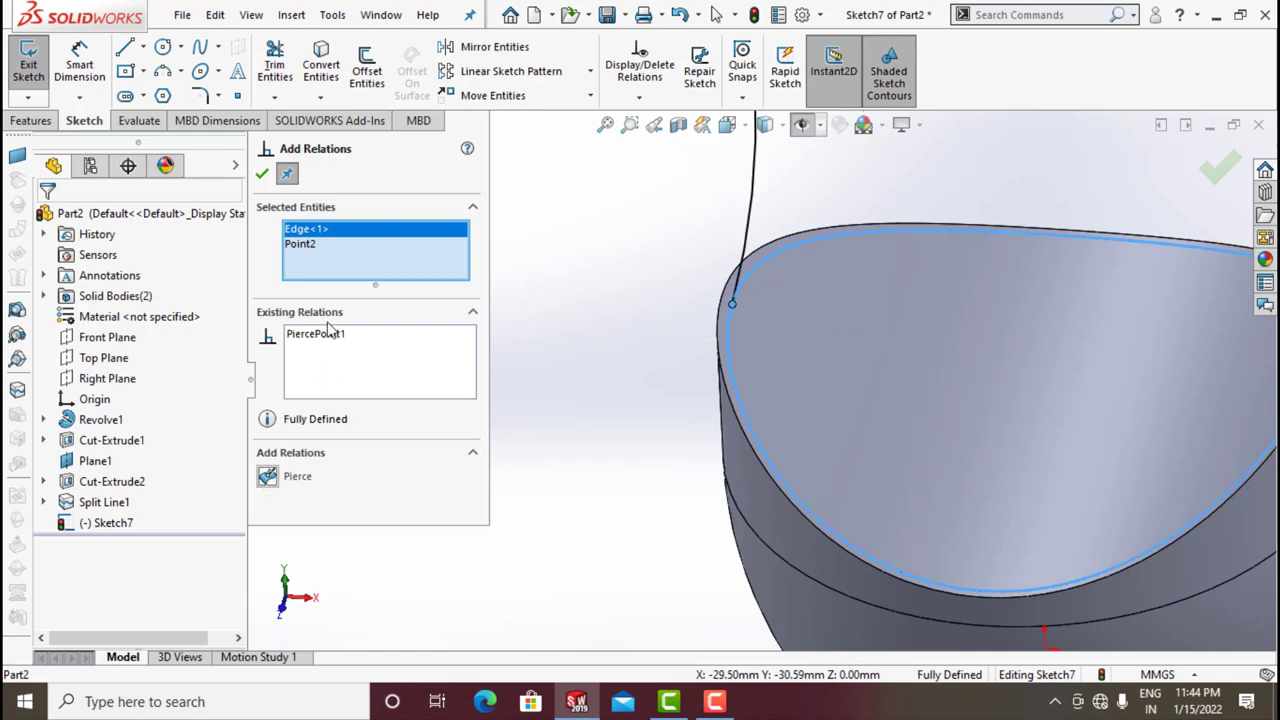
click(262, 176)
scroll(886, 166, up, 8)
middle_drag(985, 272, 1200, 195)
click(1190, 160)
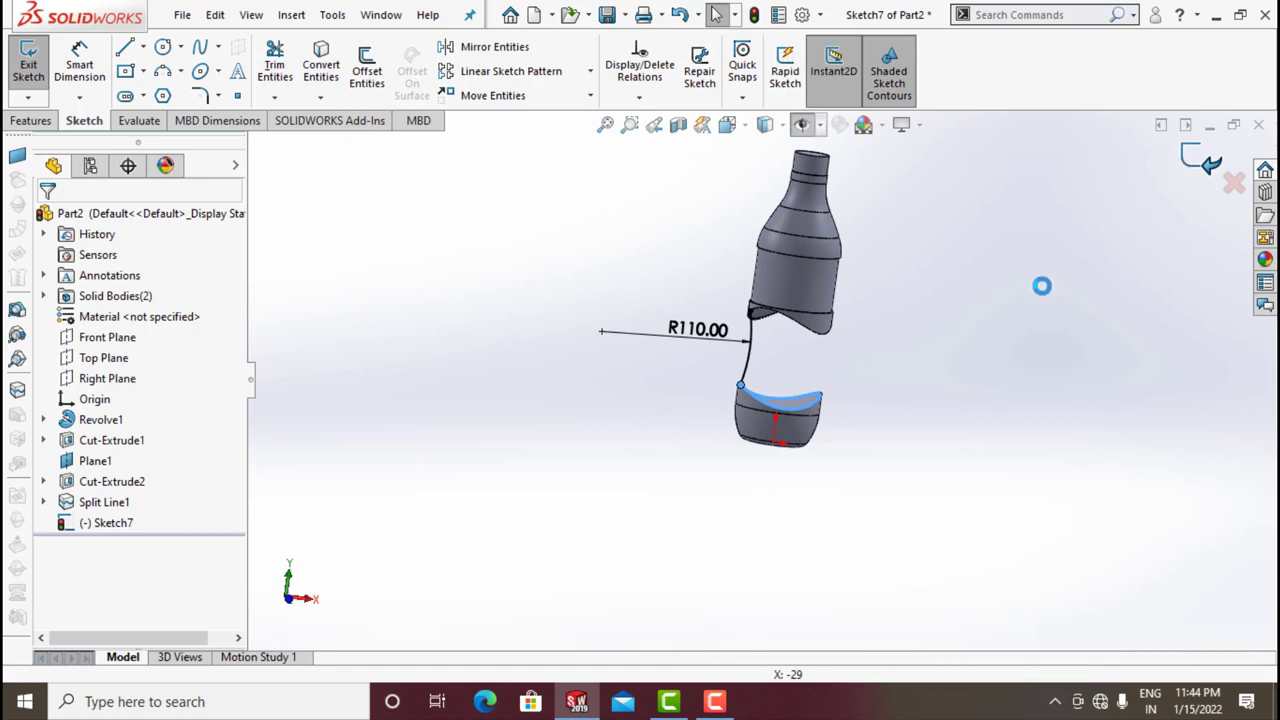
- In a new sketch on the Front Plane, draw a three-point arc of about 89 mm radius beside the gap on the bottle's right side
middle_drag(819, 369, 818, 425)
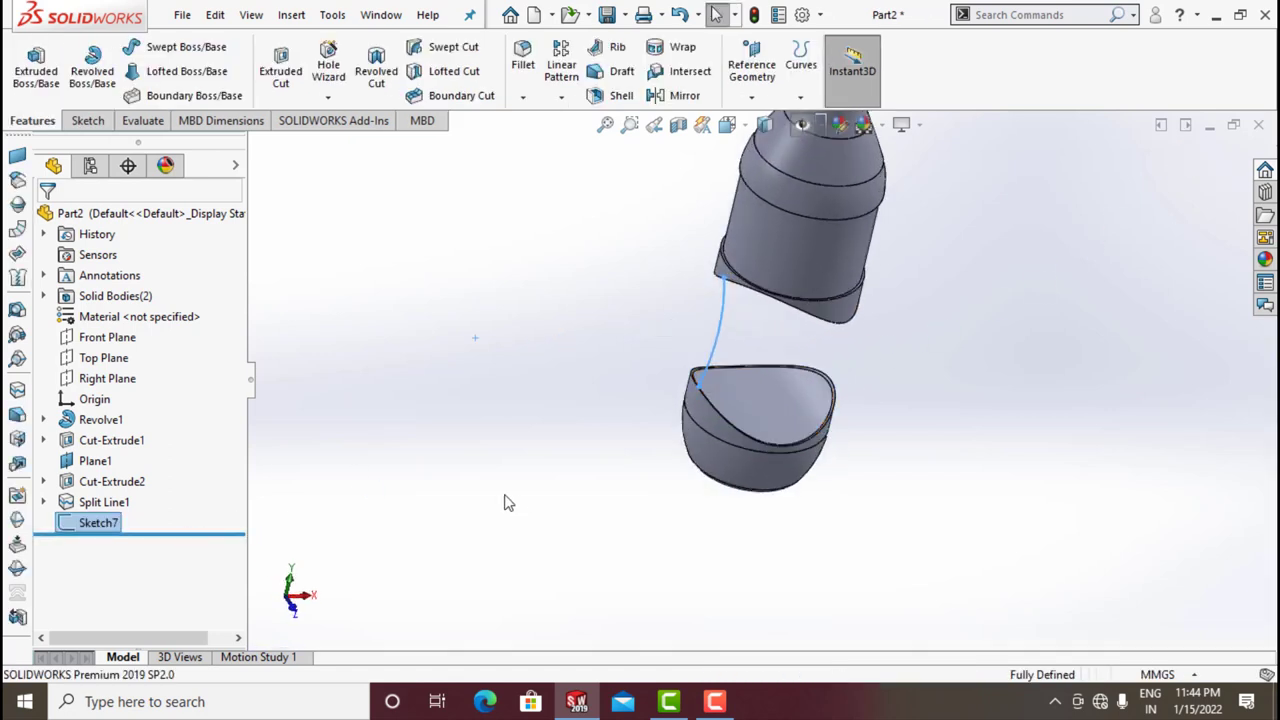
click(108, 337)
click(152, 318)
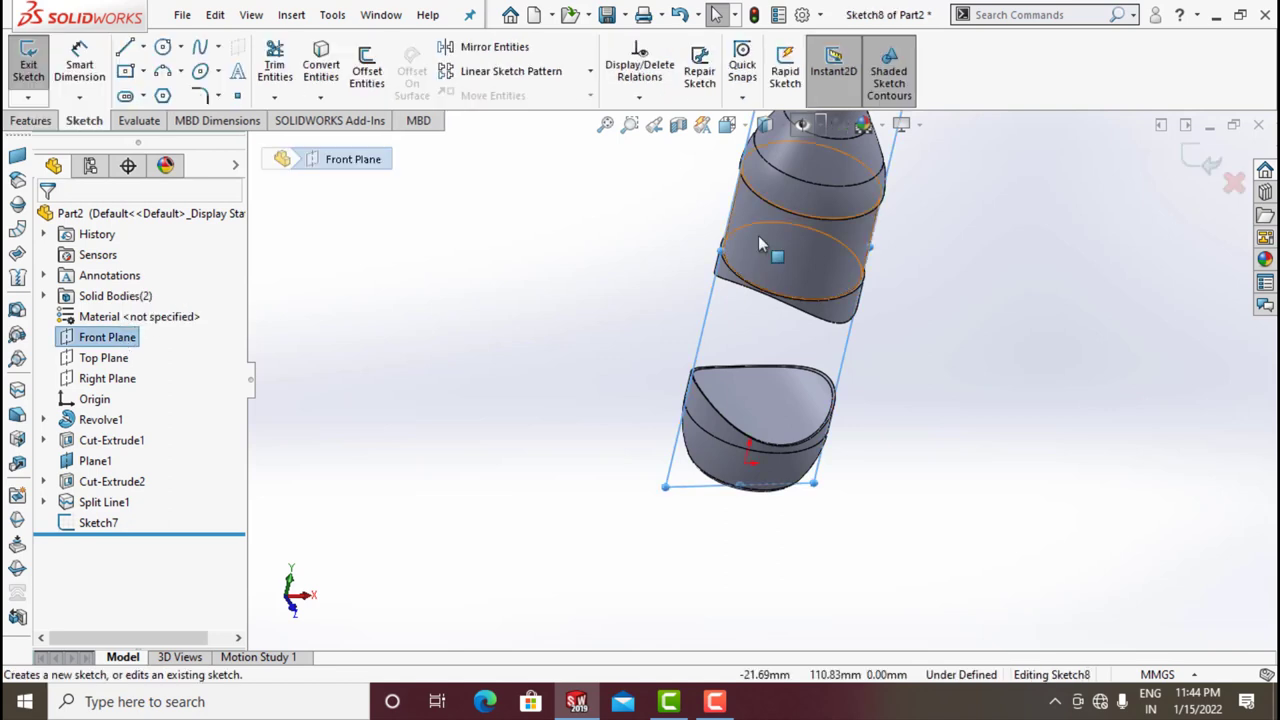
click(727, 124)
click(833, 232)
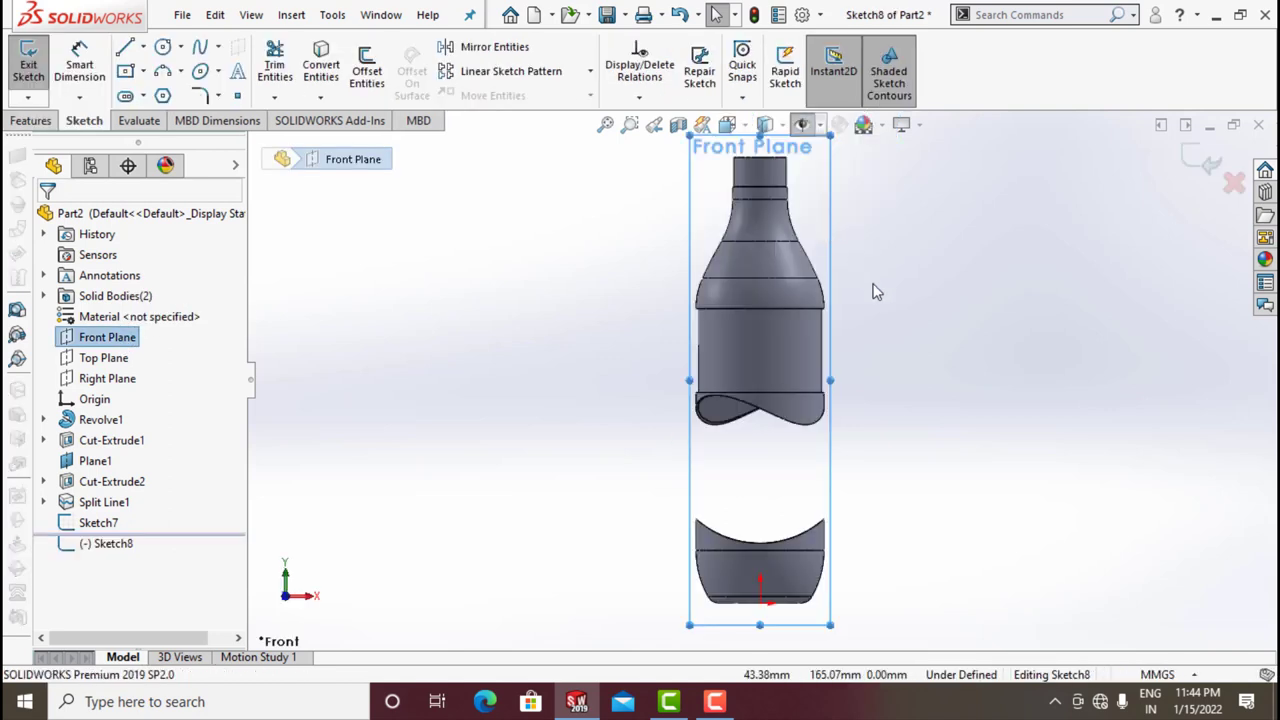
scroll(834, 506, down, 4)
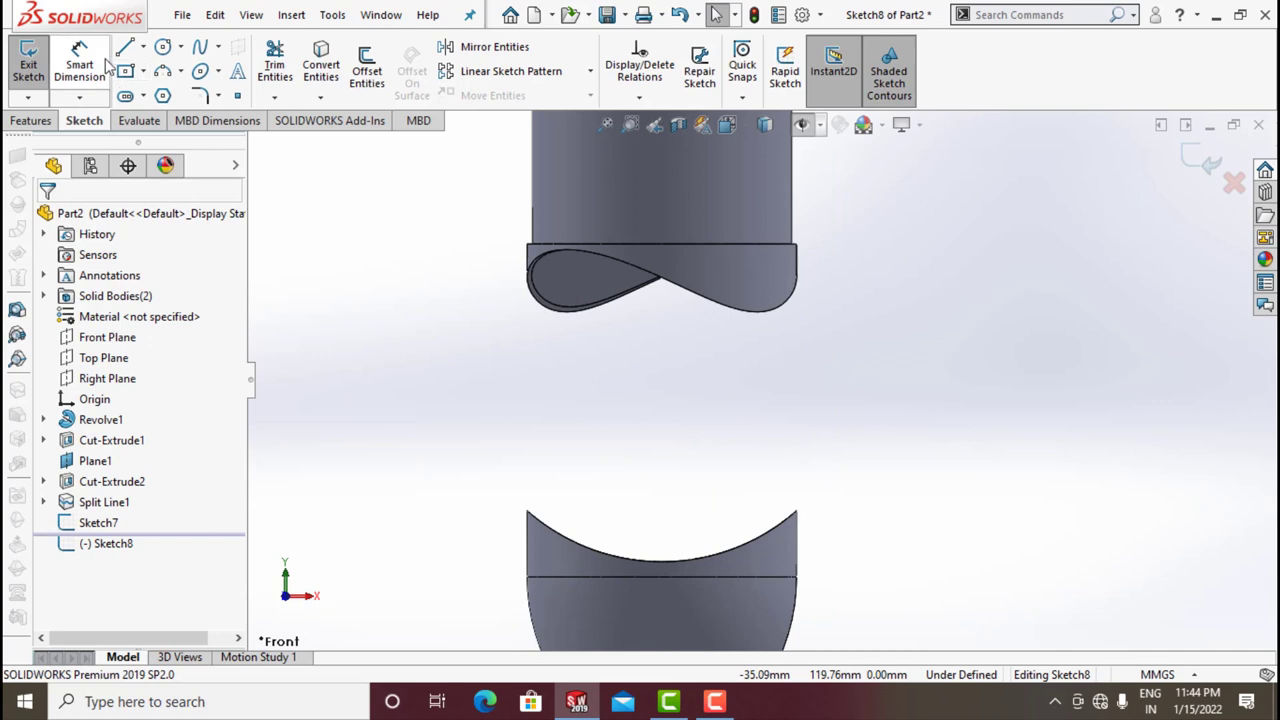
click(163, 72)
click(901, 266)
click(893, 505)
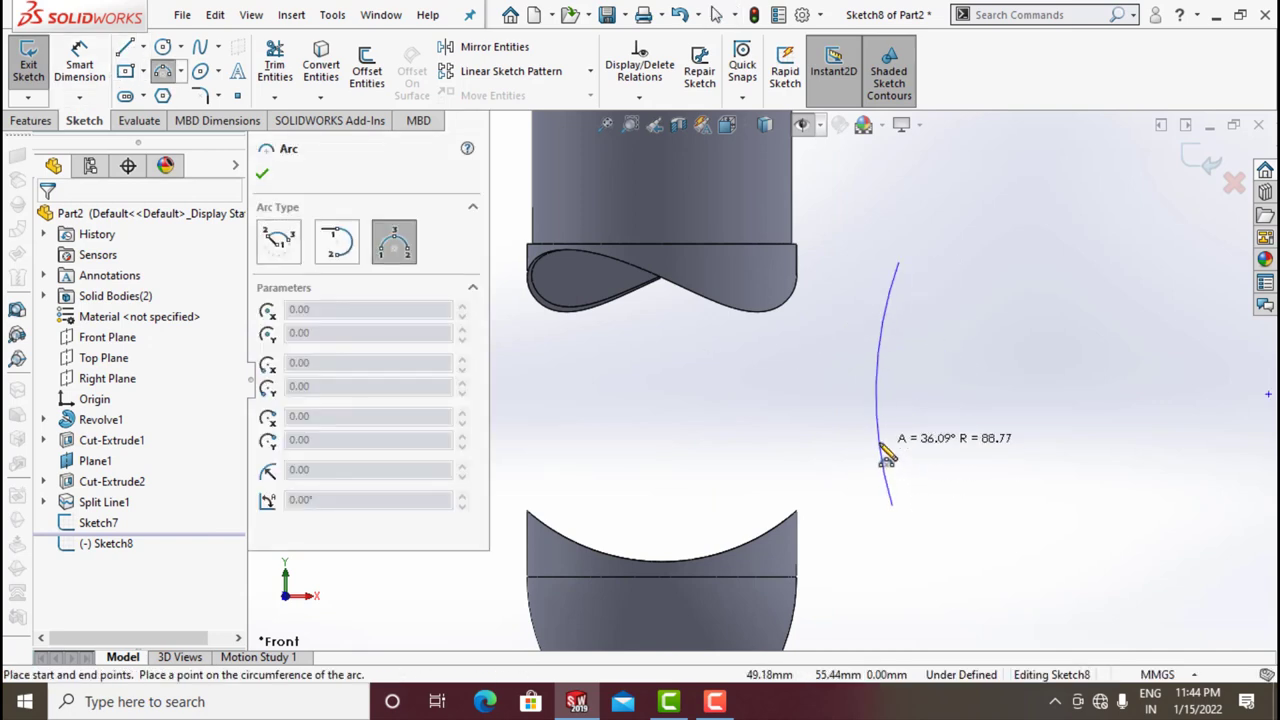
click(875, 385)
- Dimension the right arc's radius and set it to 110 mm
click(85, 66)
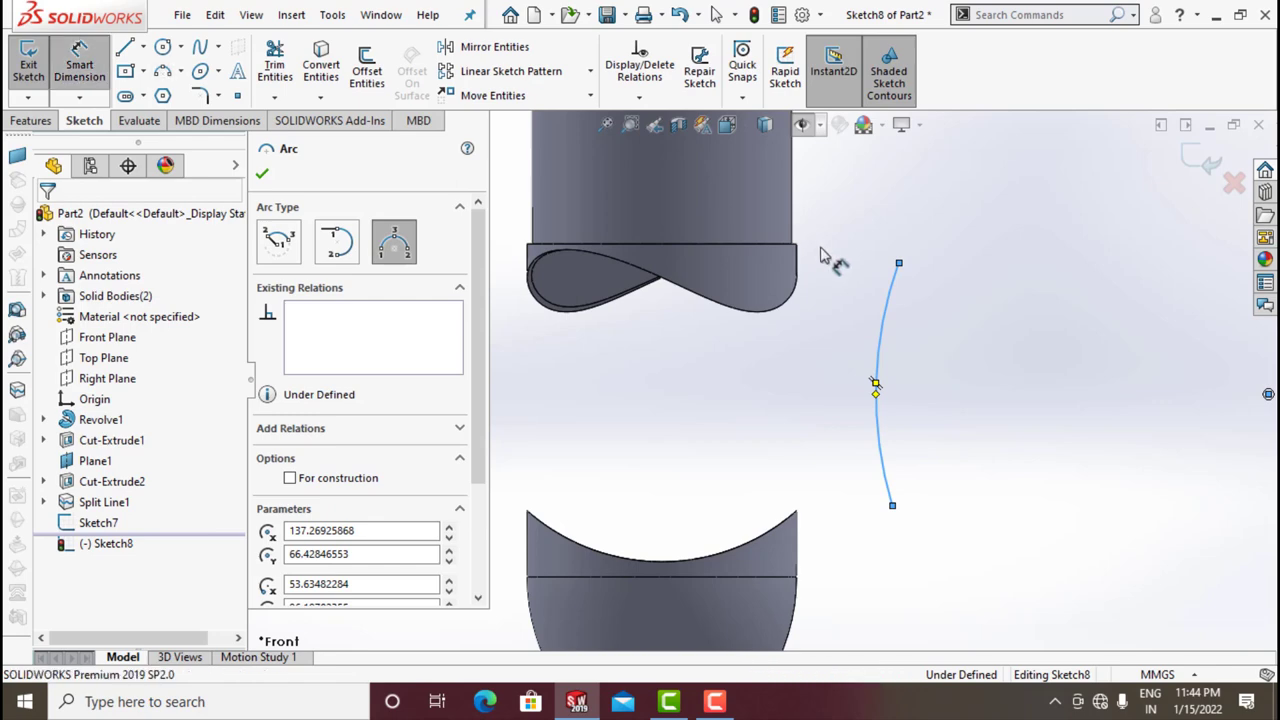
click(882, 358)
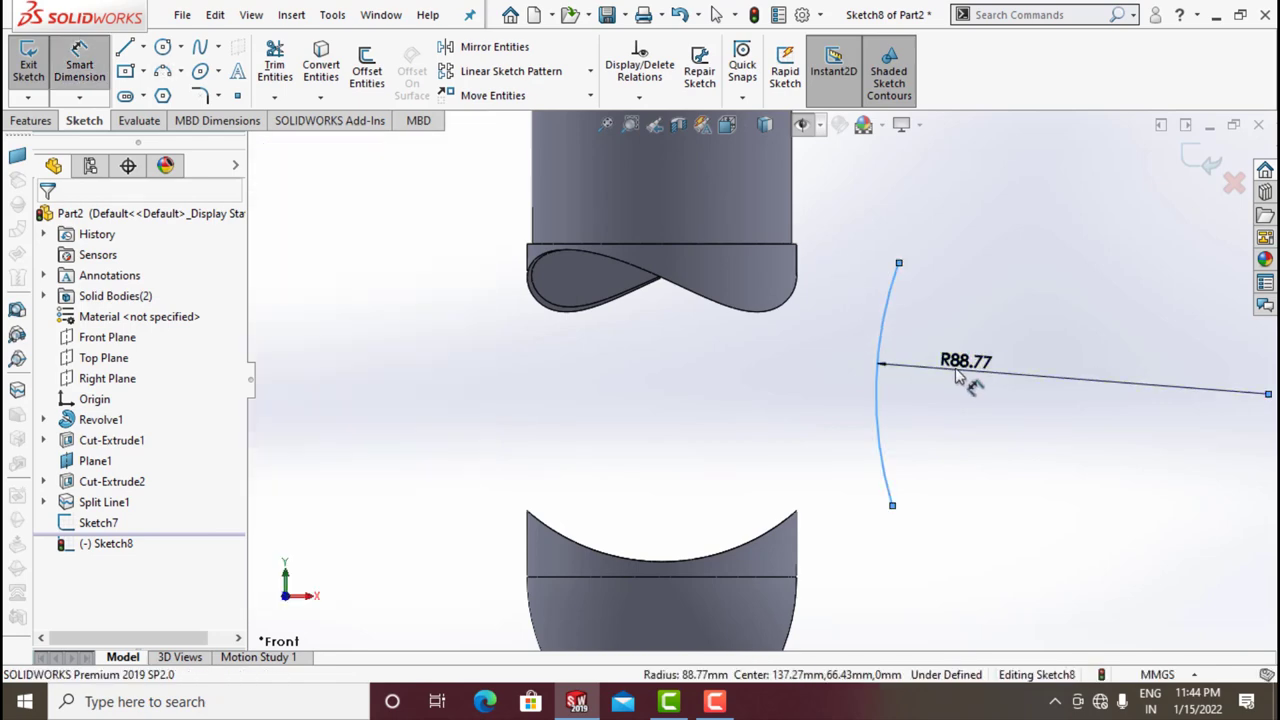
click(968, 380)
text(110)
key(Return)
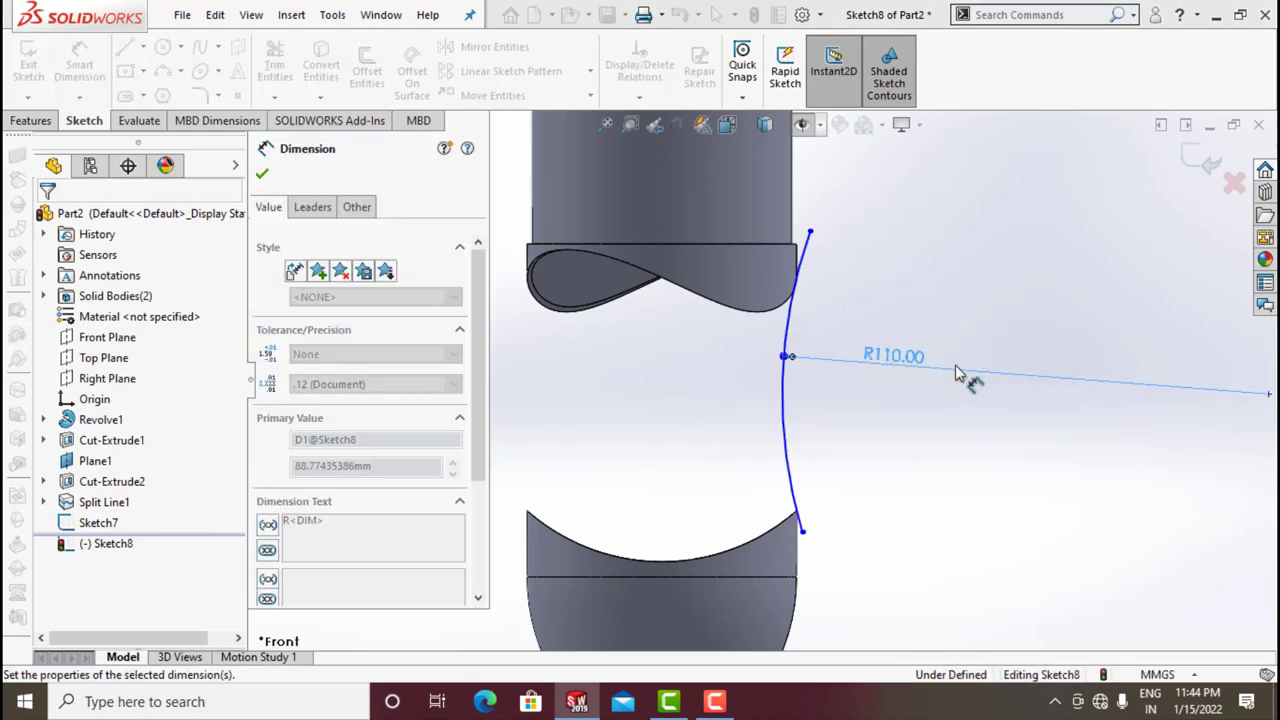
click(262, 176)
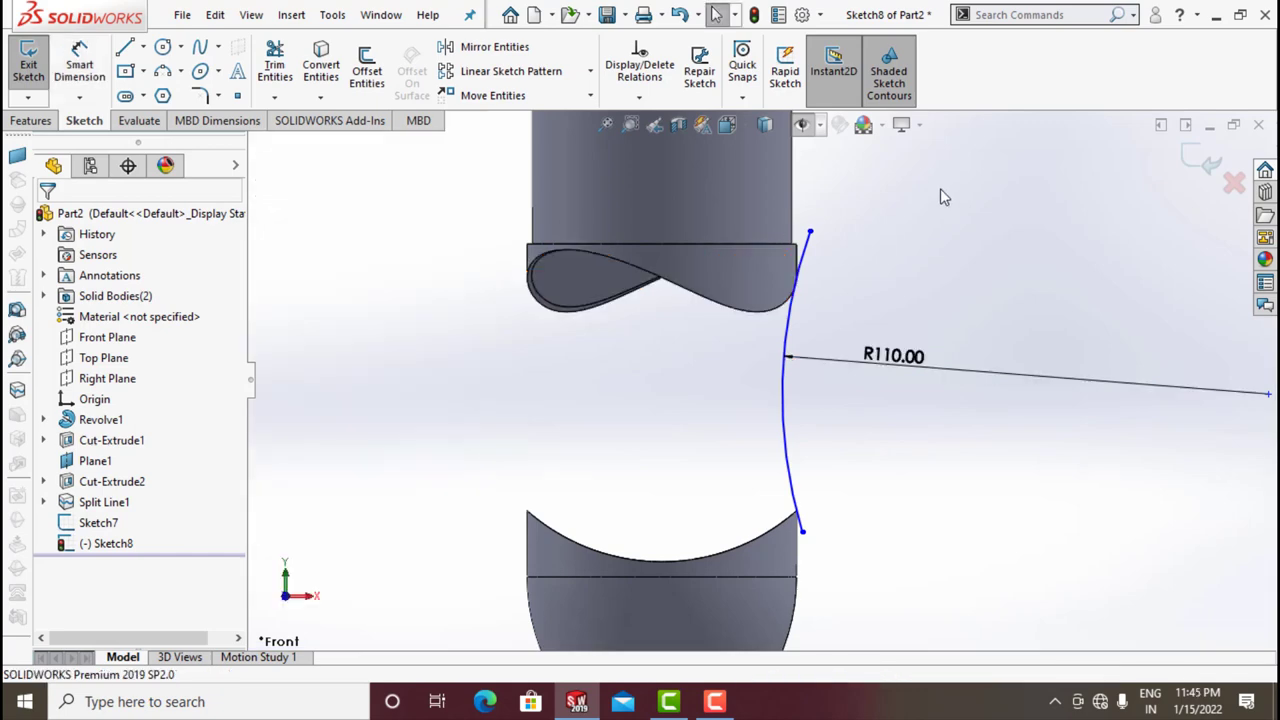
- Add a Pierce relation between the right arc's upper endpoint and the upper body's split line edge
click(640, 98)
click(662, 142)
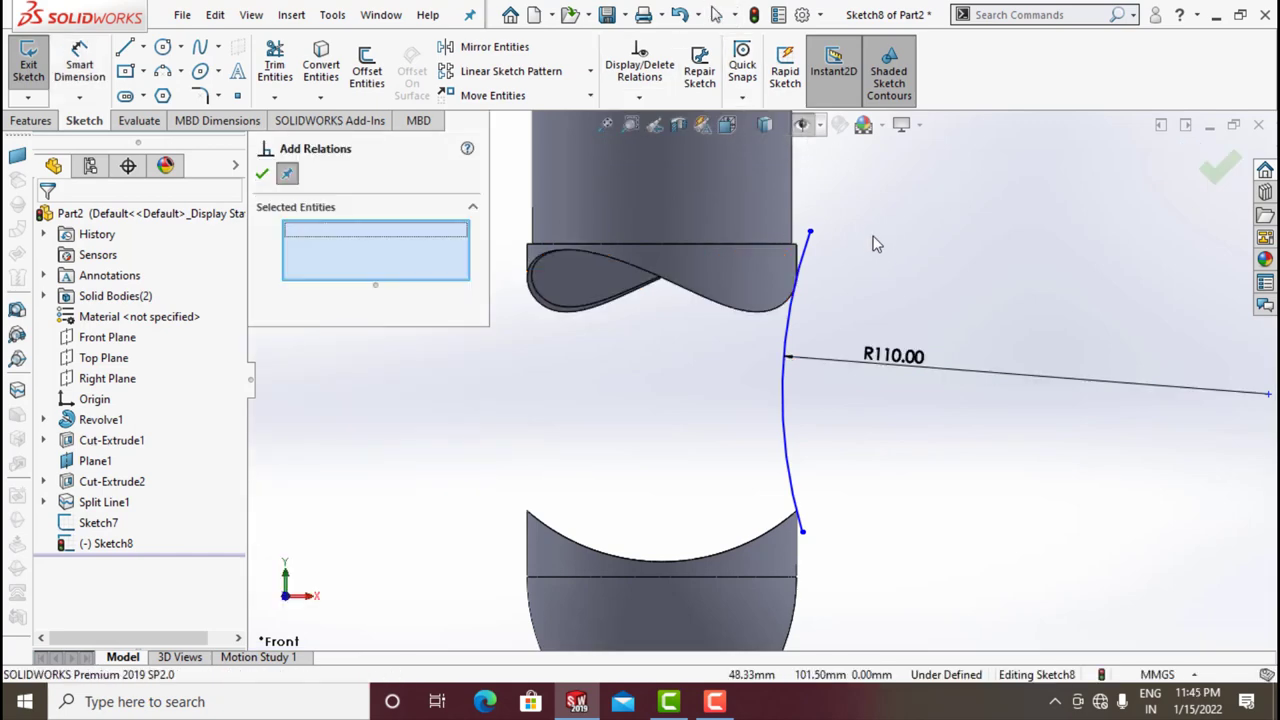
click(812, 233)
middle_drag(843, 234, 762, 355)
click(750, 352)
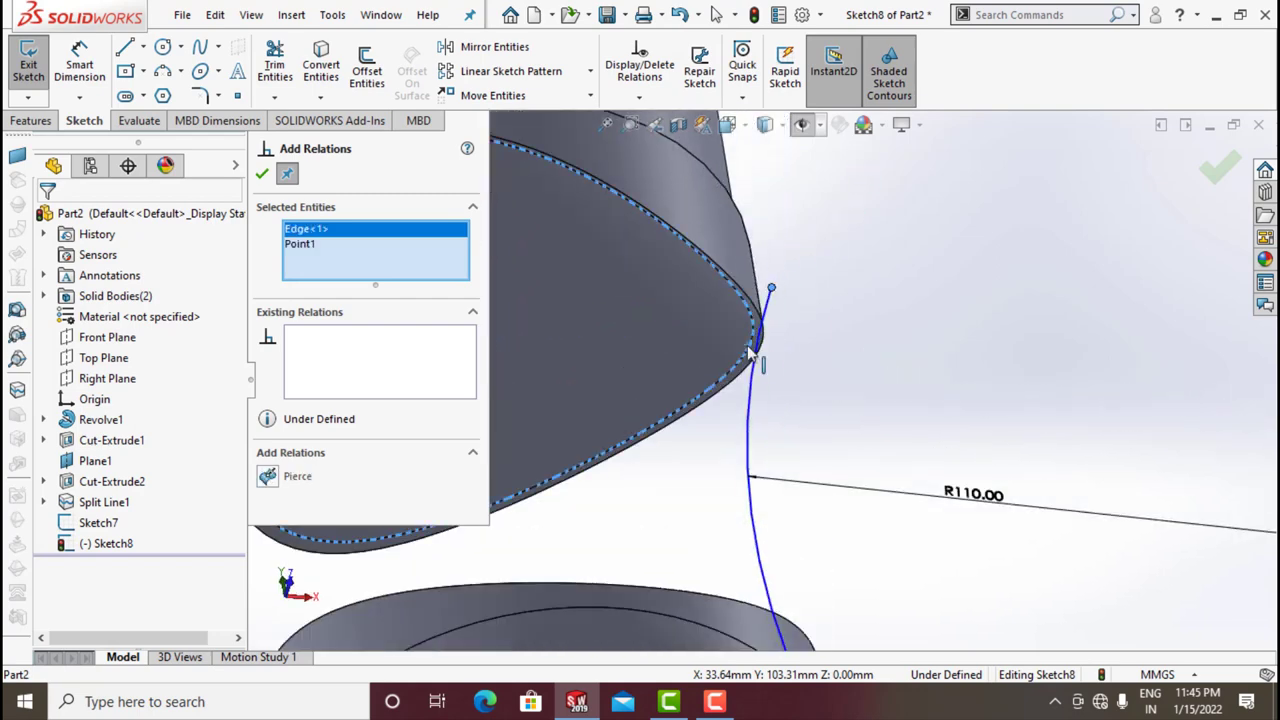
click(268, 477)
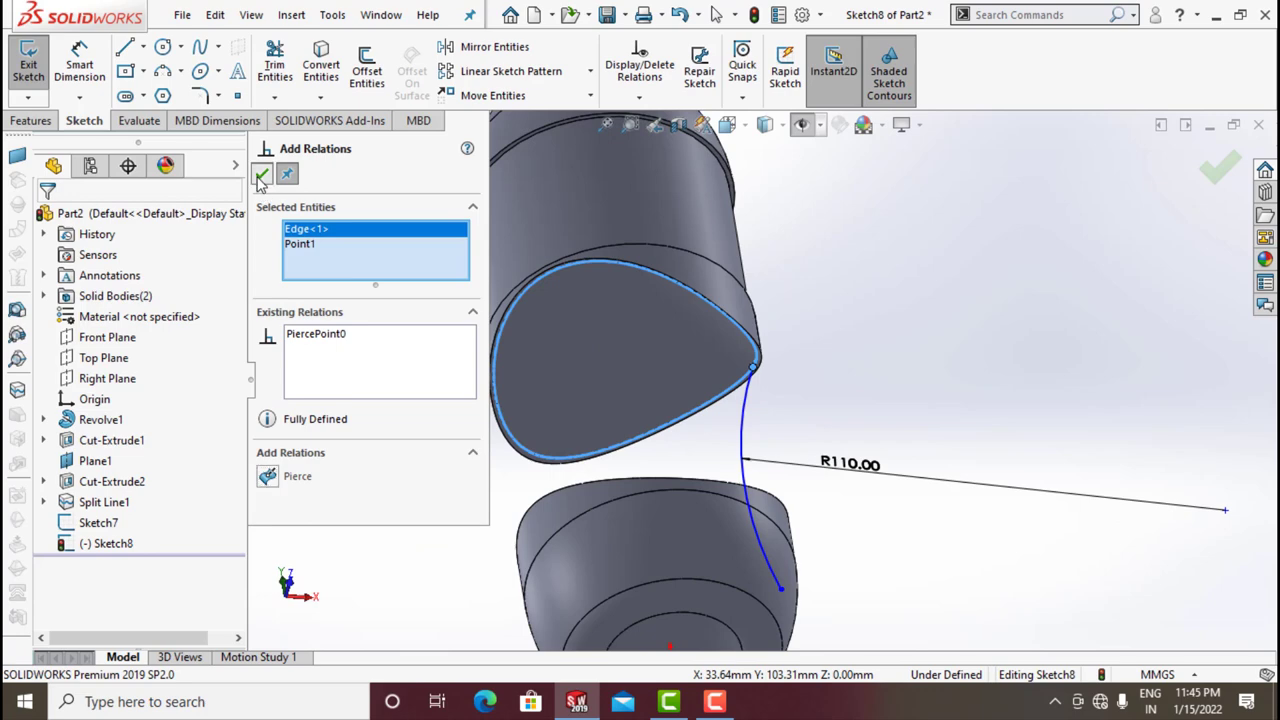
- Add a Pierce relation between the right arc's lower endpoint and the lower body's split line edge
click(261, 176)
middle_drag(880, 420, 893, 714)
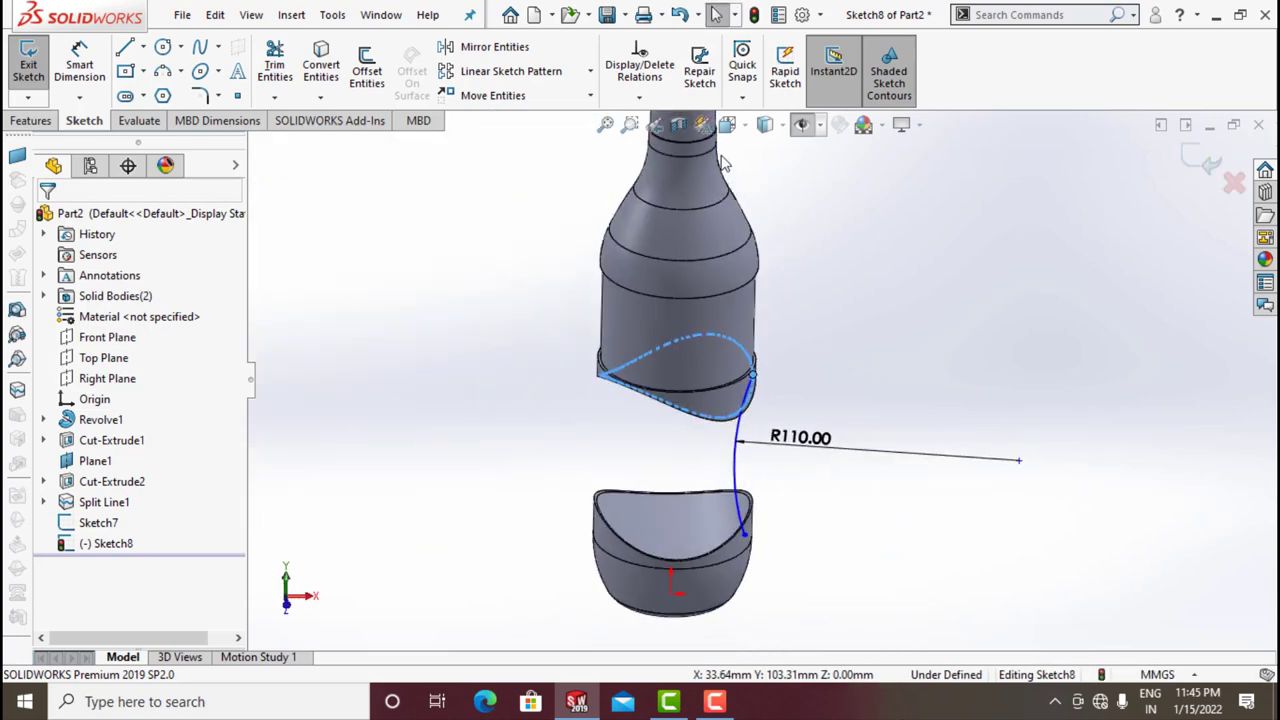
click(639, 97)
click(663, 140)
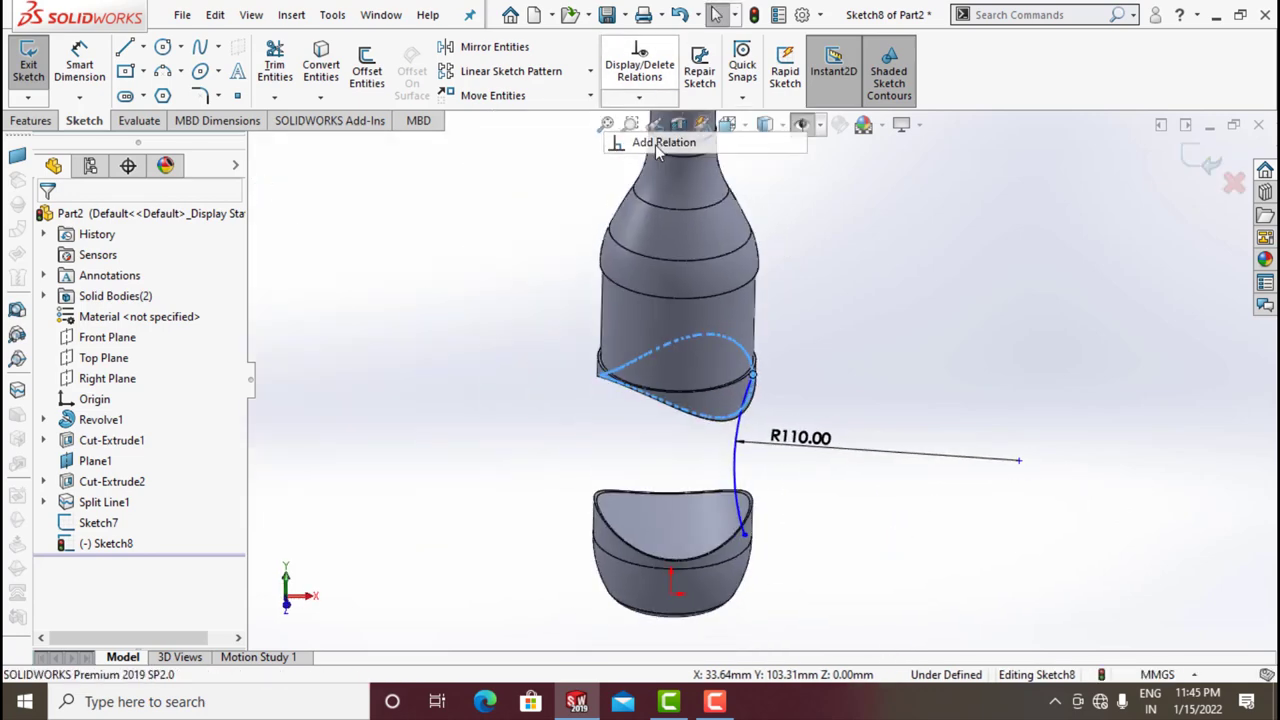
scroll(697, 425, down, 5)
scroll(697, 425, down, 1)
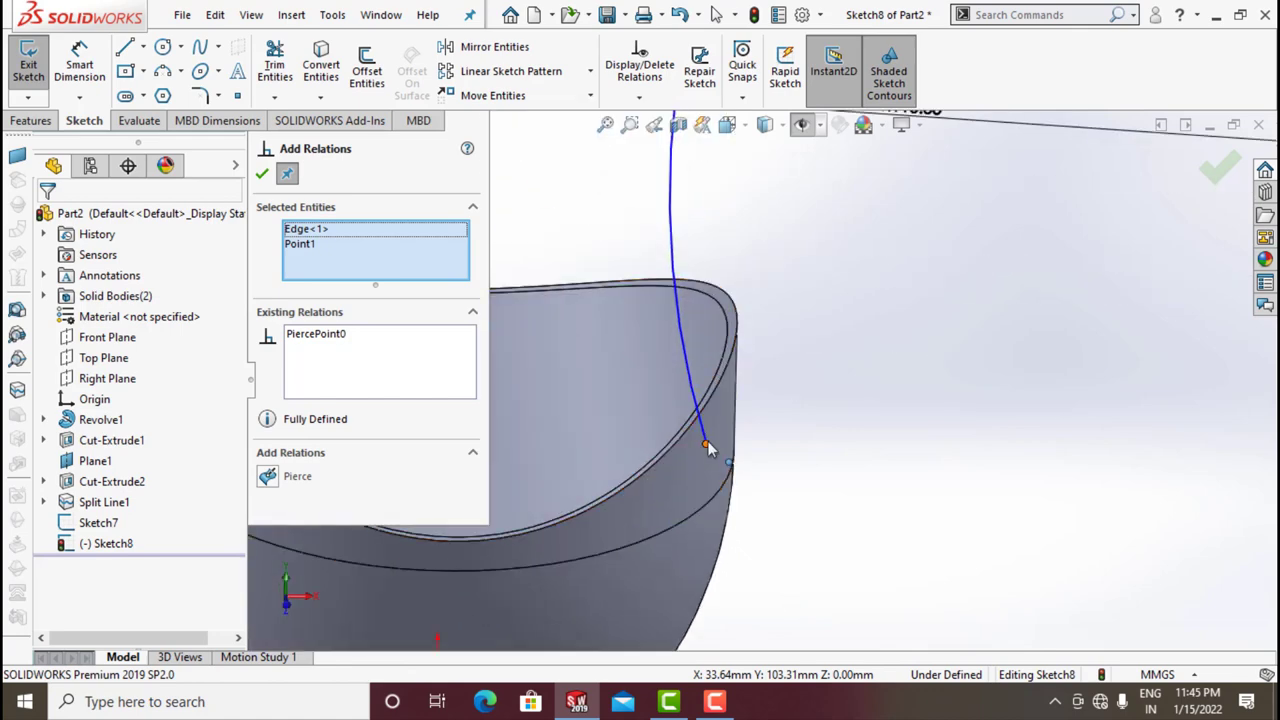
click(707, 448)
click(726, 368)
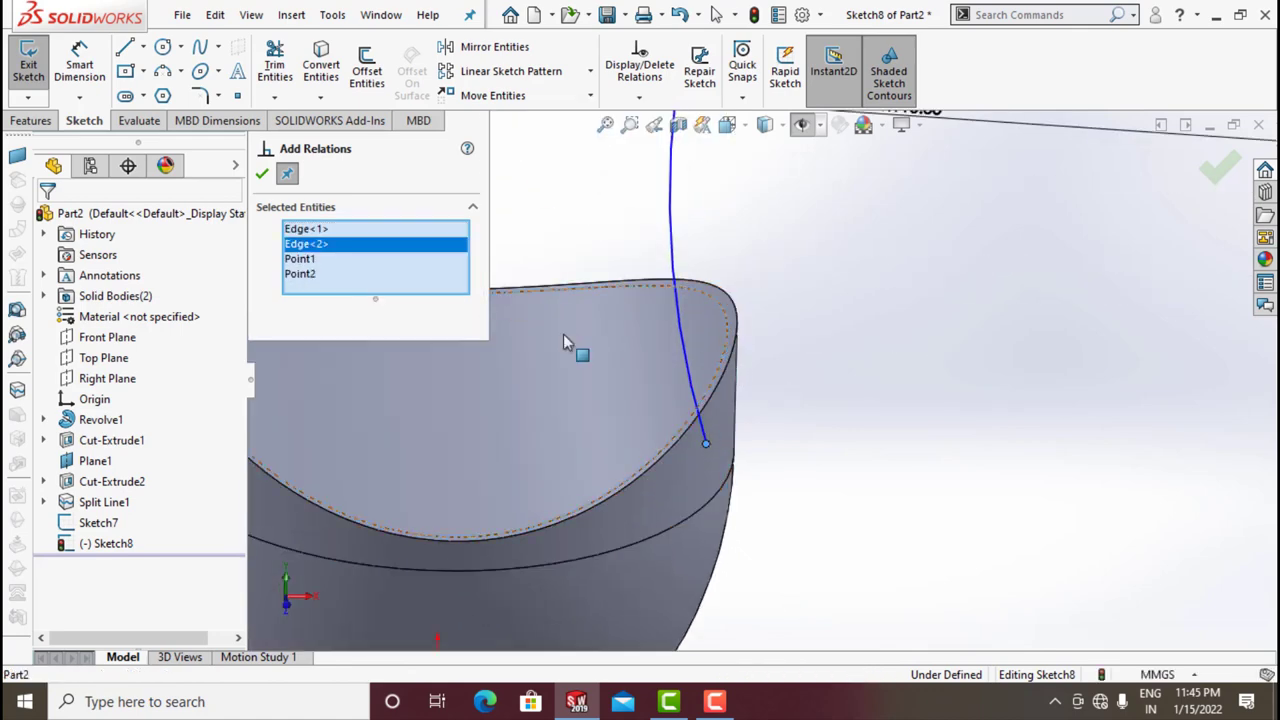
right_click(322, 262)
click(365, 275)
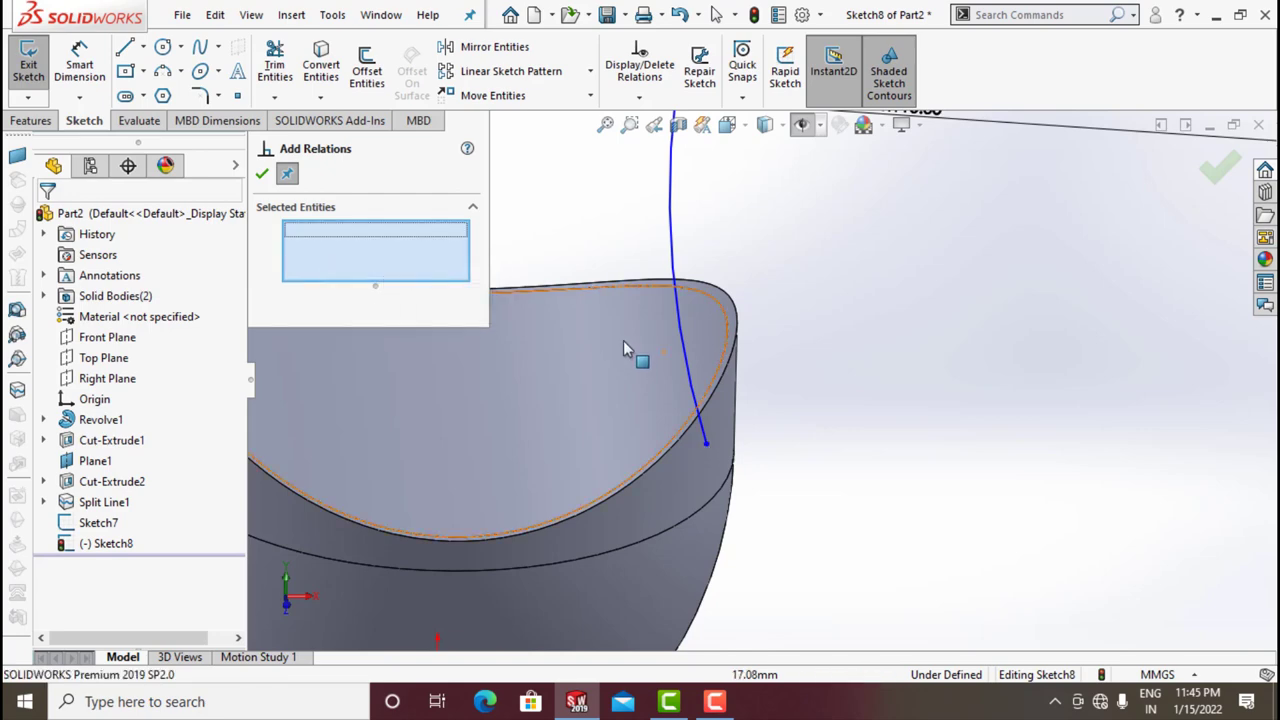
click(707, 445)
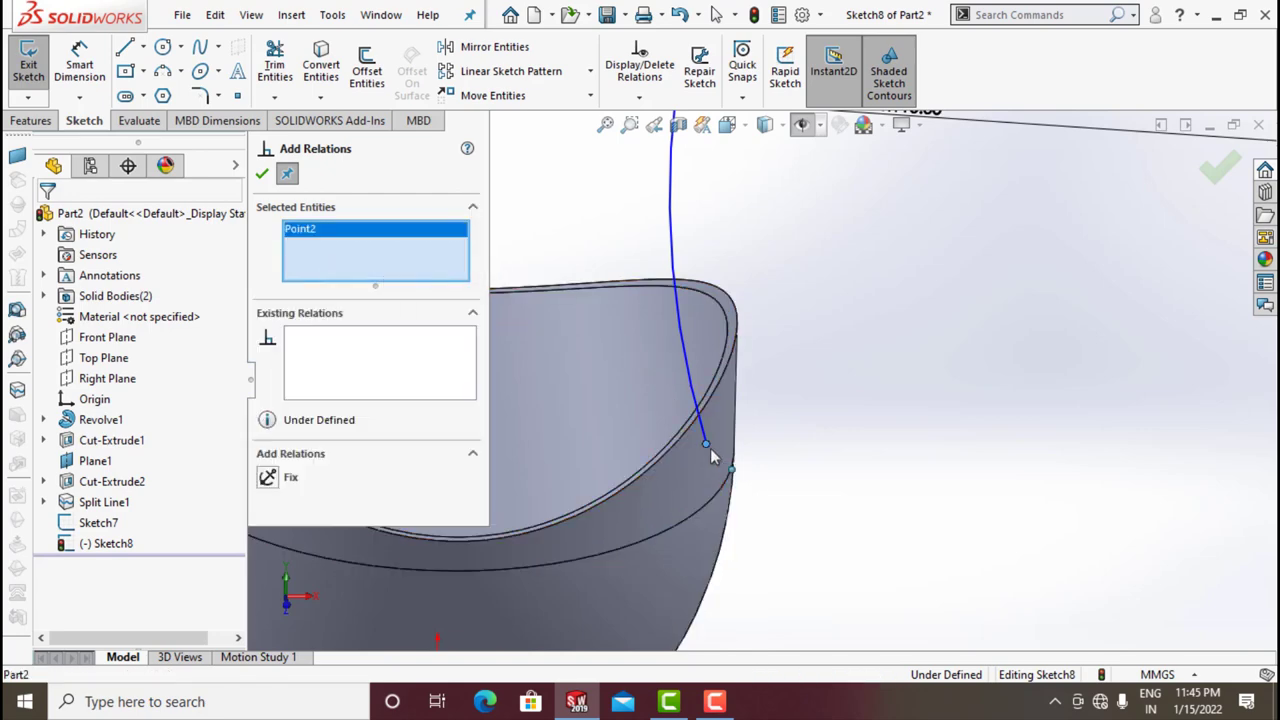
click(726, 368)
click(270, 478)
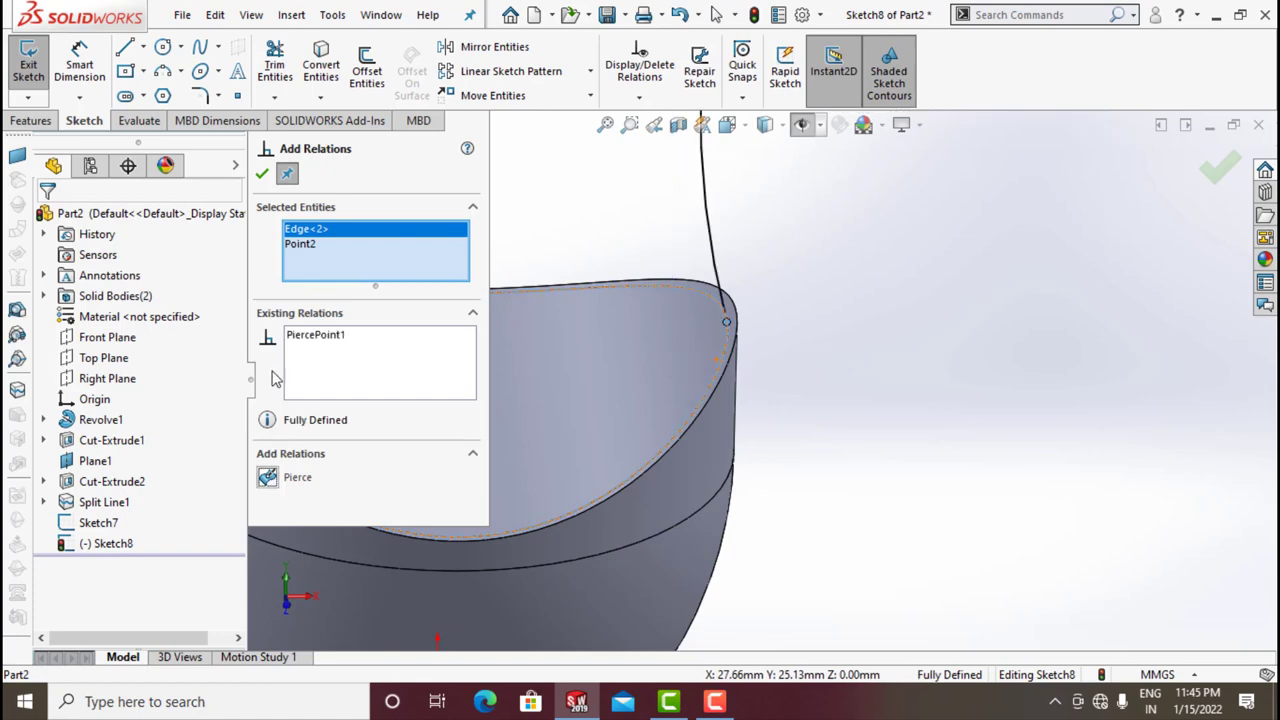
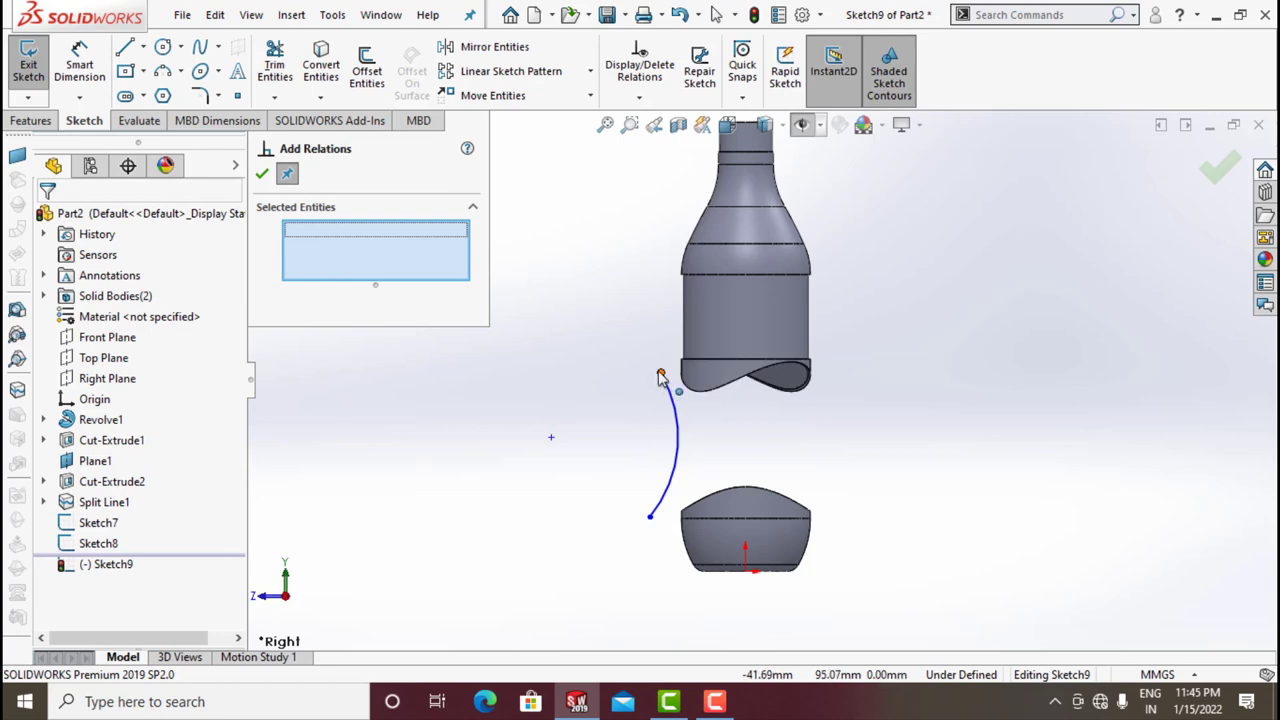
- Add a Pierce relation between the front arc's upper endpoint and the upper body's split line edge
click(661, 374)
middle_drag(703, 420, 705, 378)
scroll(705, 378, down, 5)
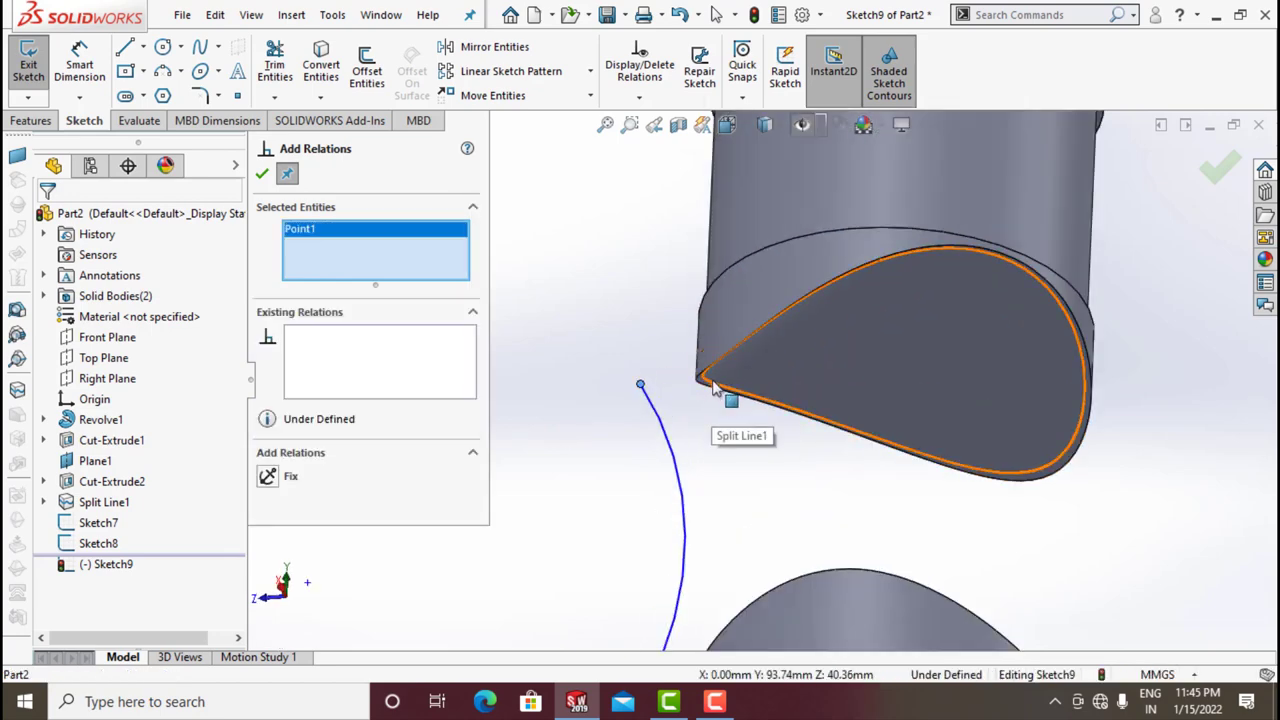
click(714, 390)
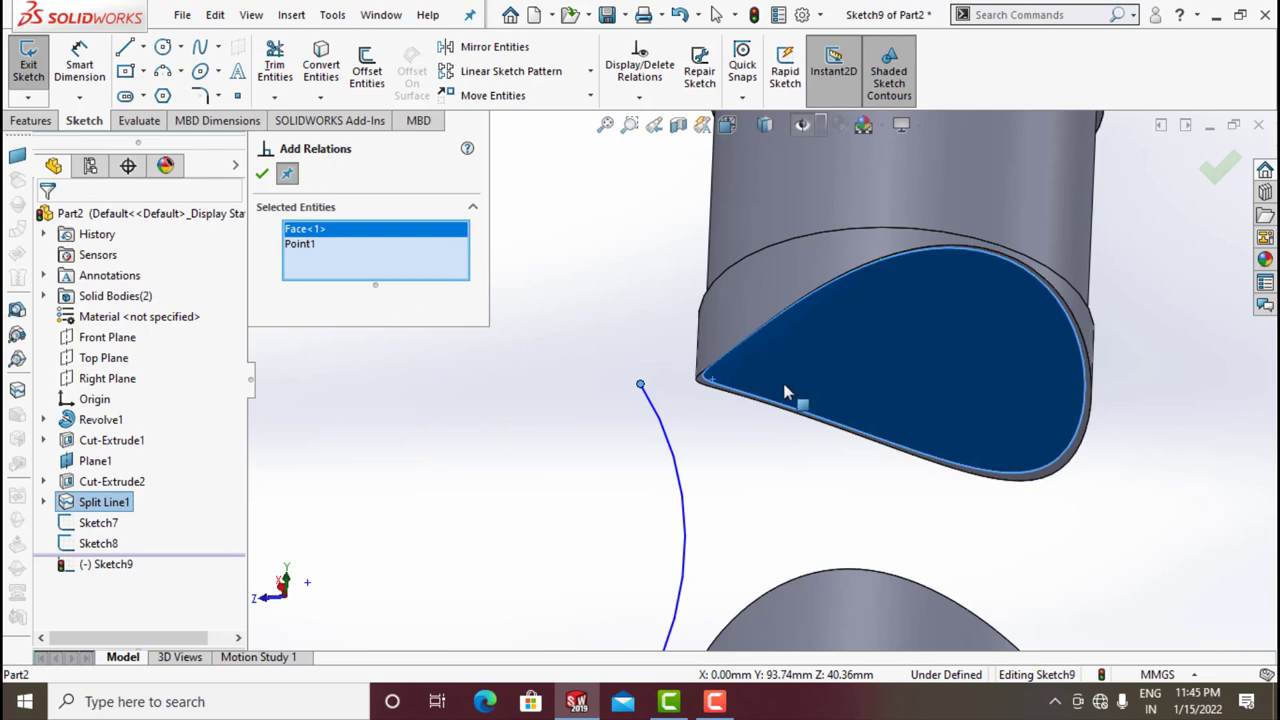
click(785, 393)
scroll(716, 385, down, 3)
click(716, 381)
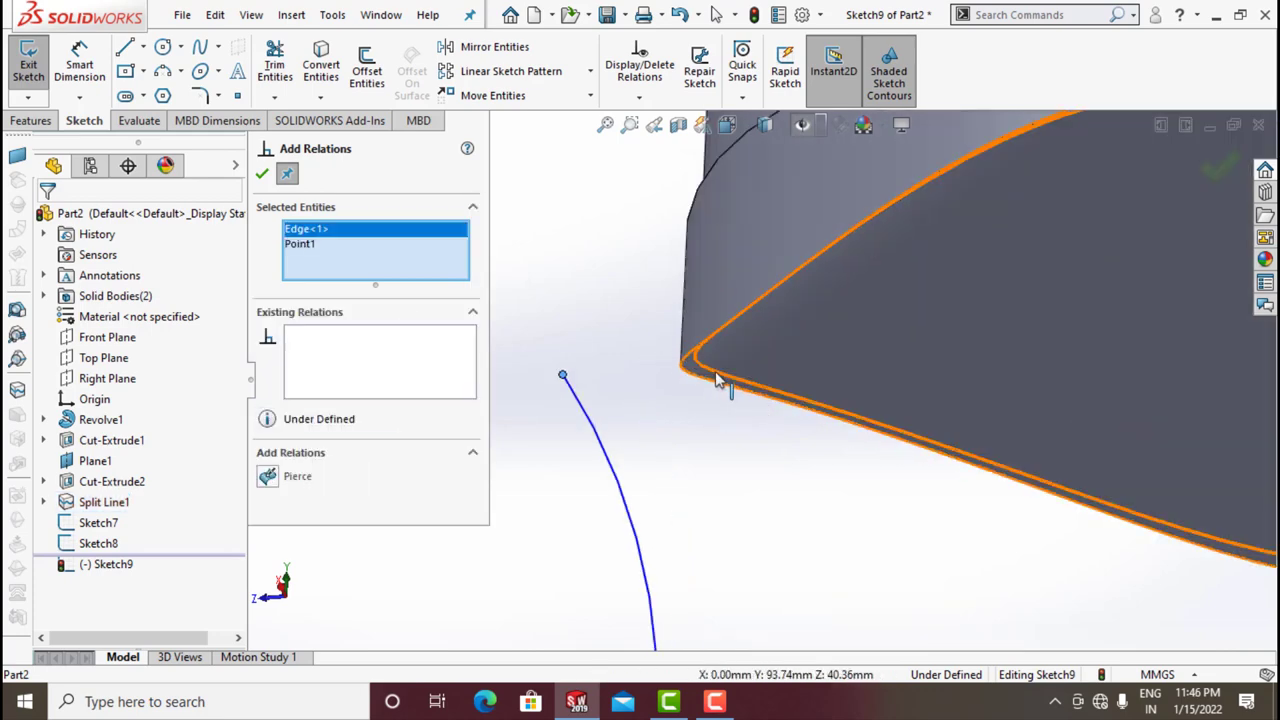
click(268, 478)
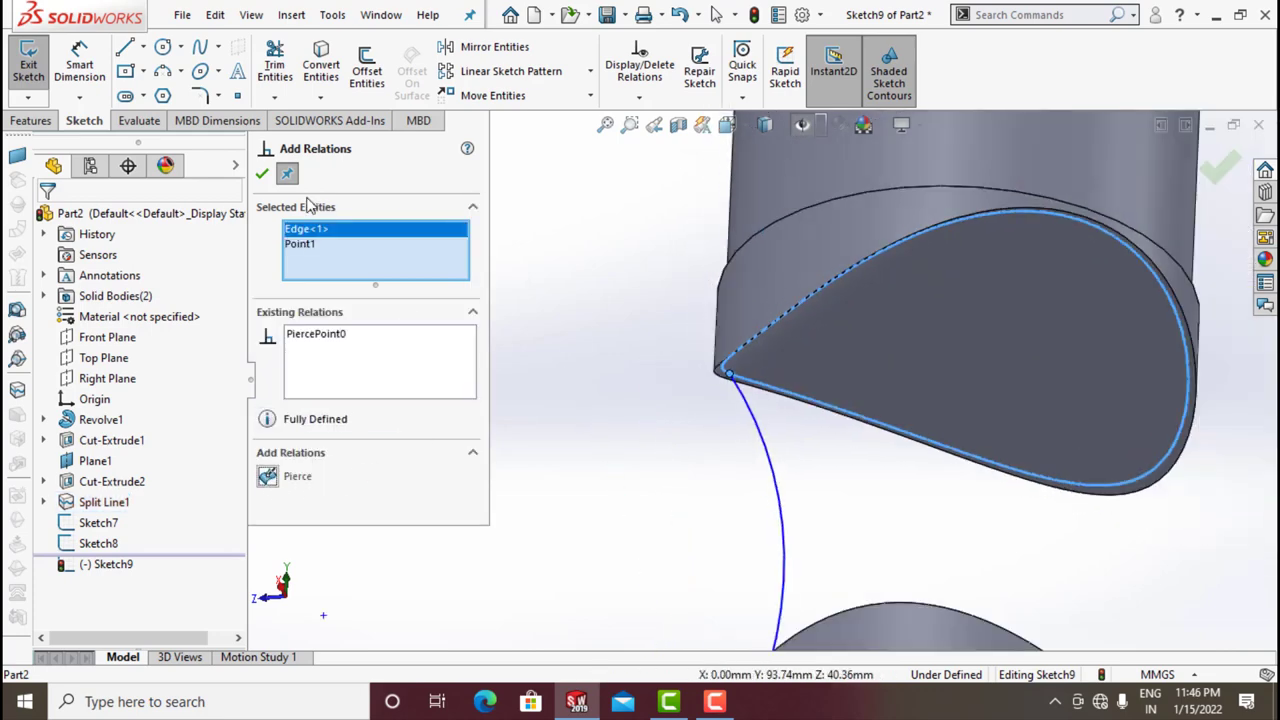
click(261, 175)
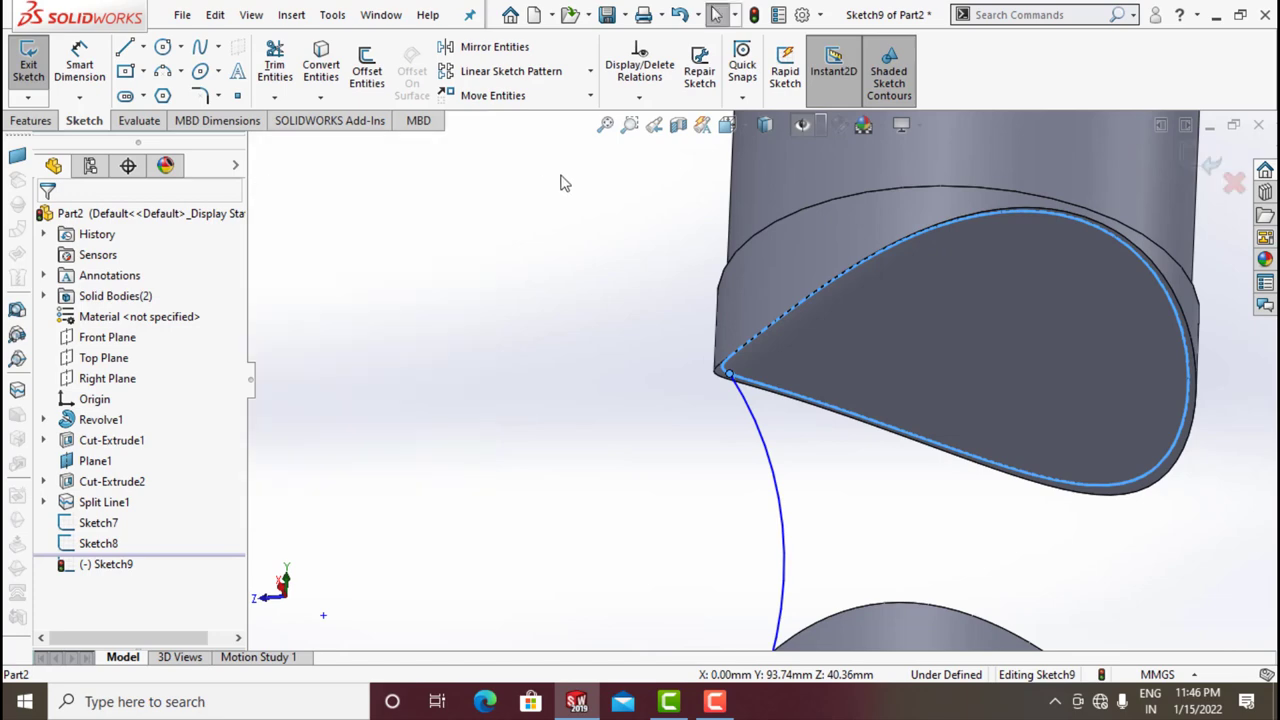
- Add a Pierce relation between the front arc's lower endpoint and the lower body's split line edge
click(639, 97)
click(663, 142)
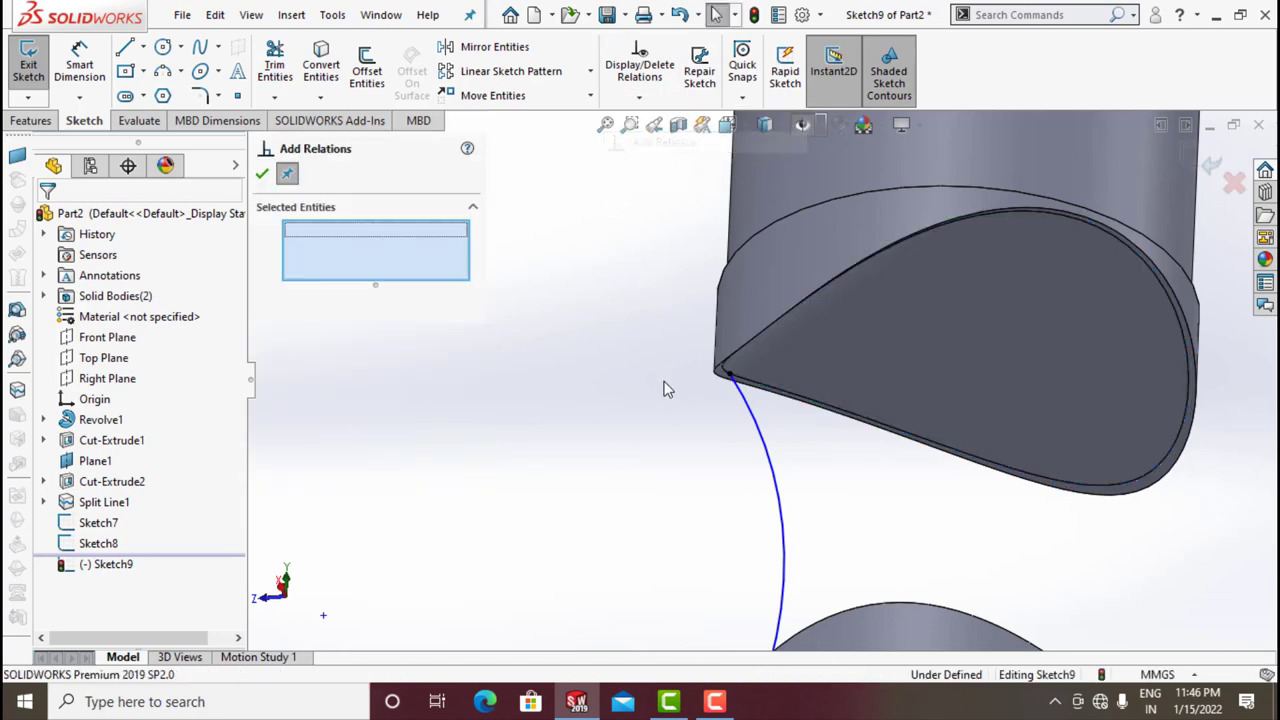
scroll(711, 451, up, 5)
scroll(760, 520, down, 4)
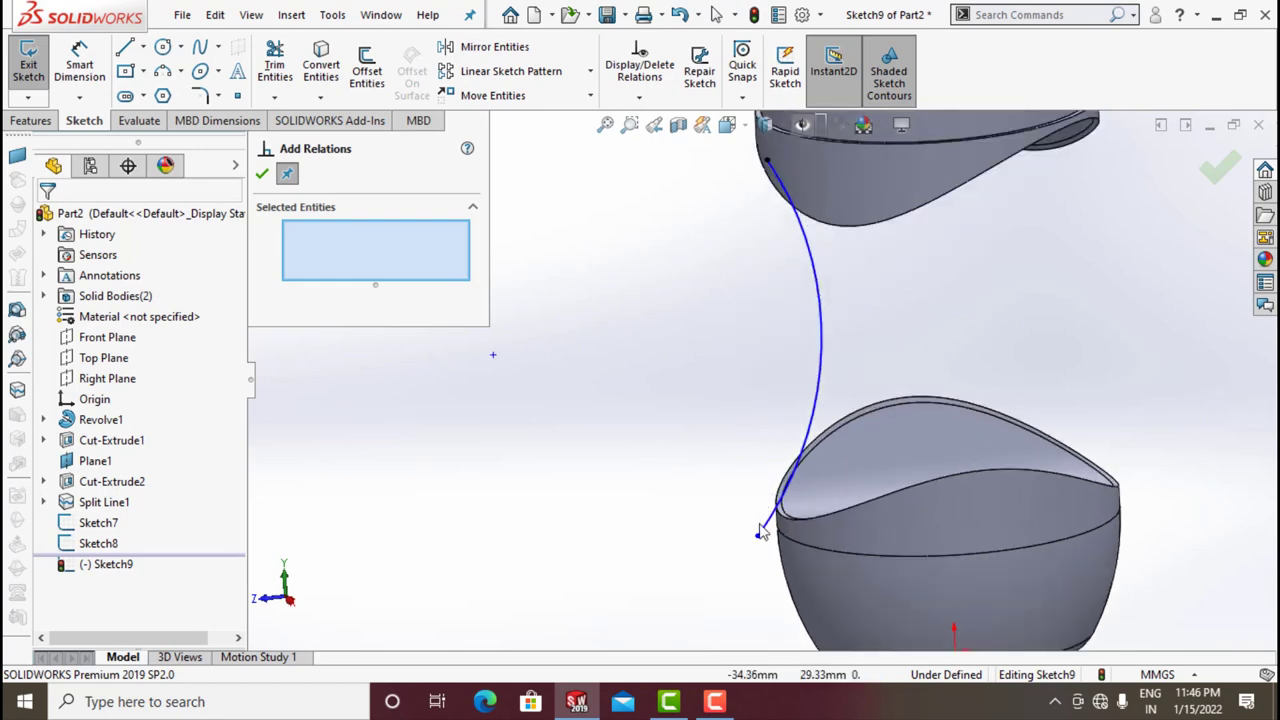
click(757, 540)
scroll(757, 530, down, 3)
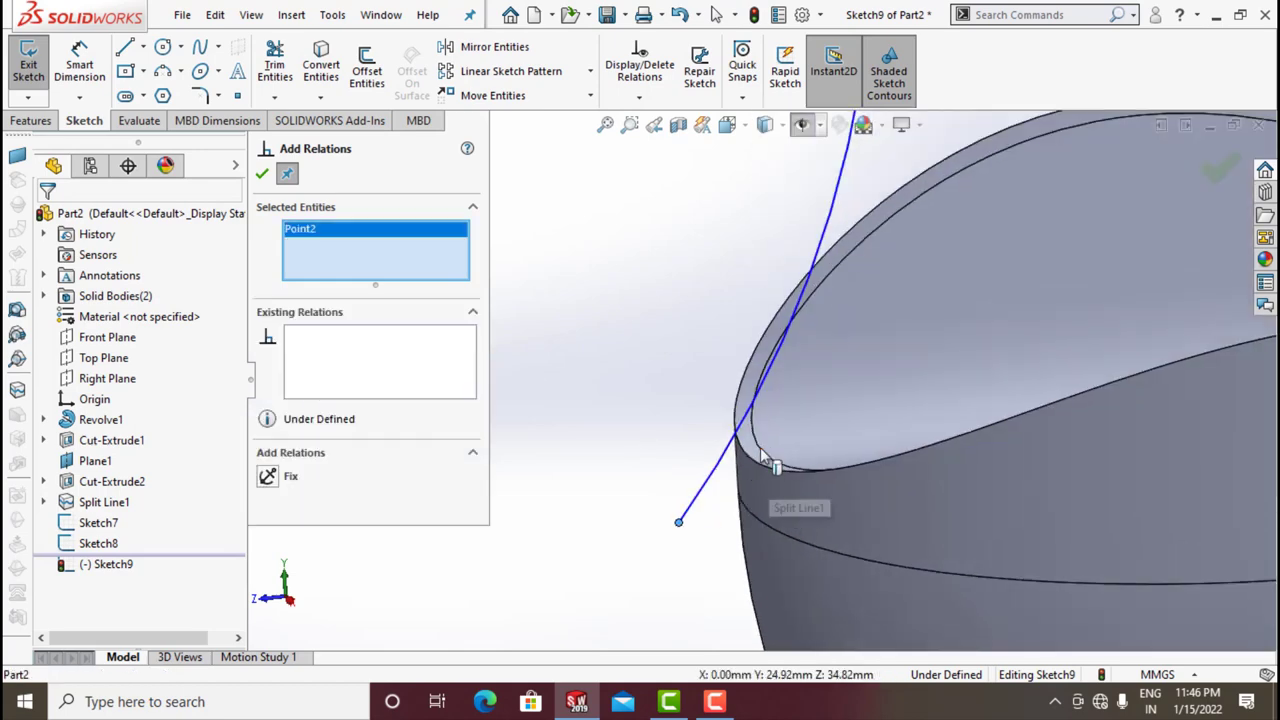
click(766, 452)
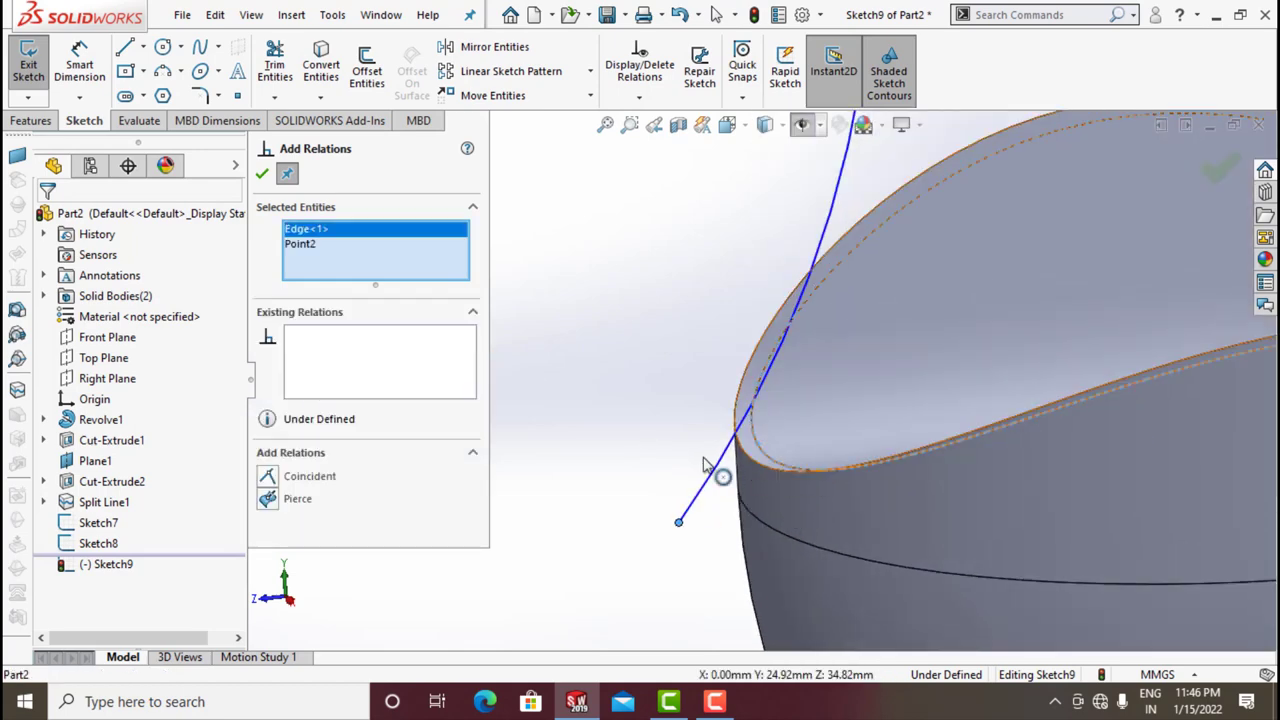
click(268, 500)
click(261, 176)
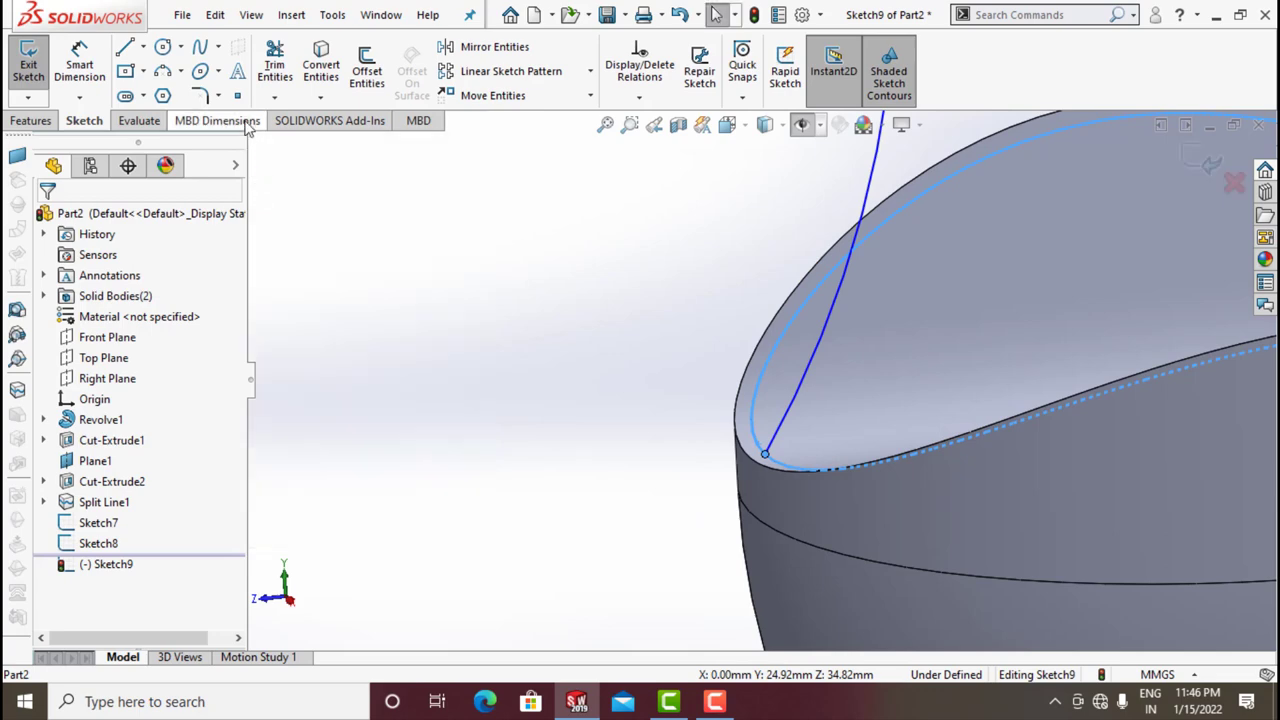
- Dimension the front arc's radius, set it to 76 mm, and close the sketch
click(80, 62)
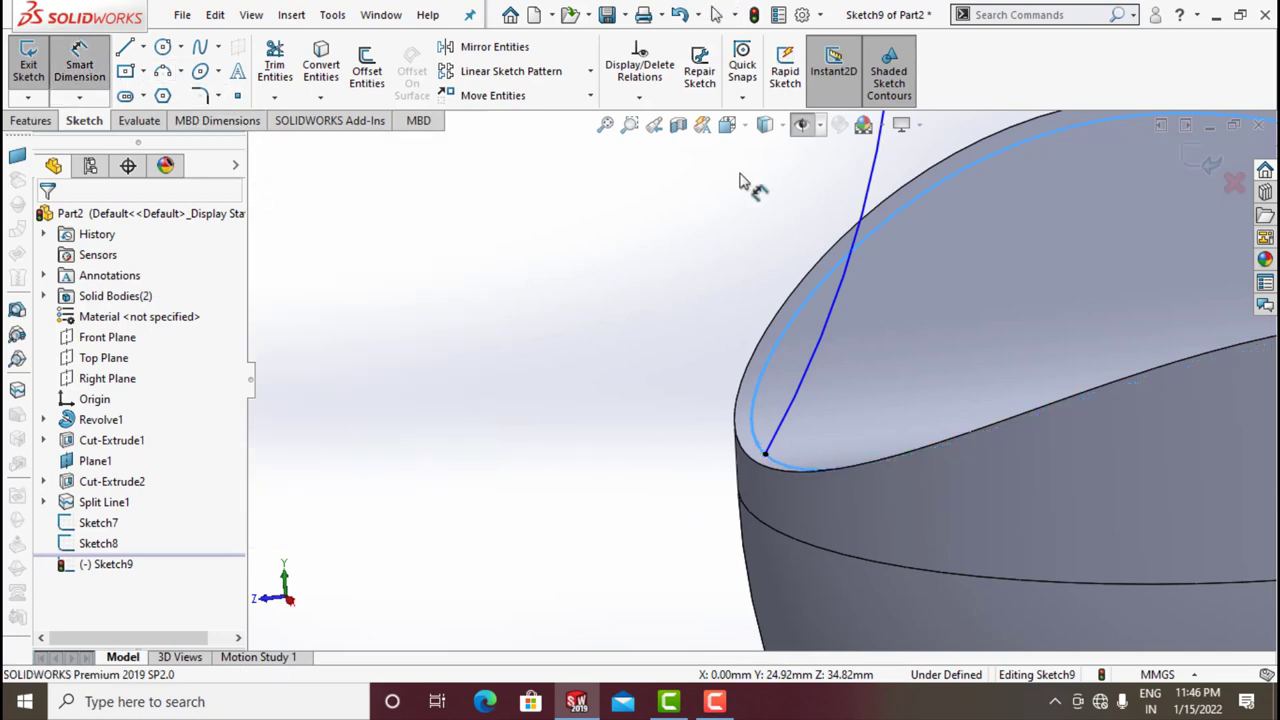
click(882, 186)
click(683, 222)
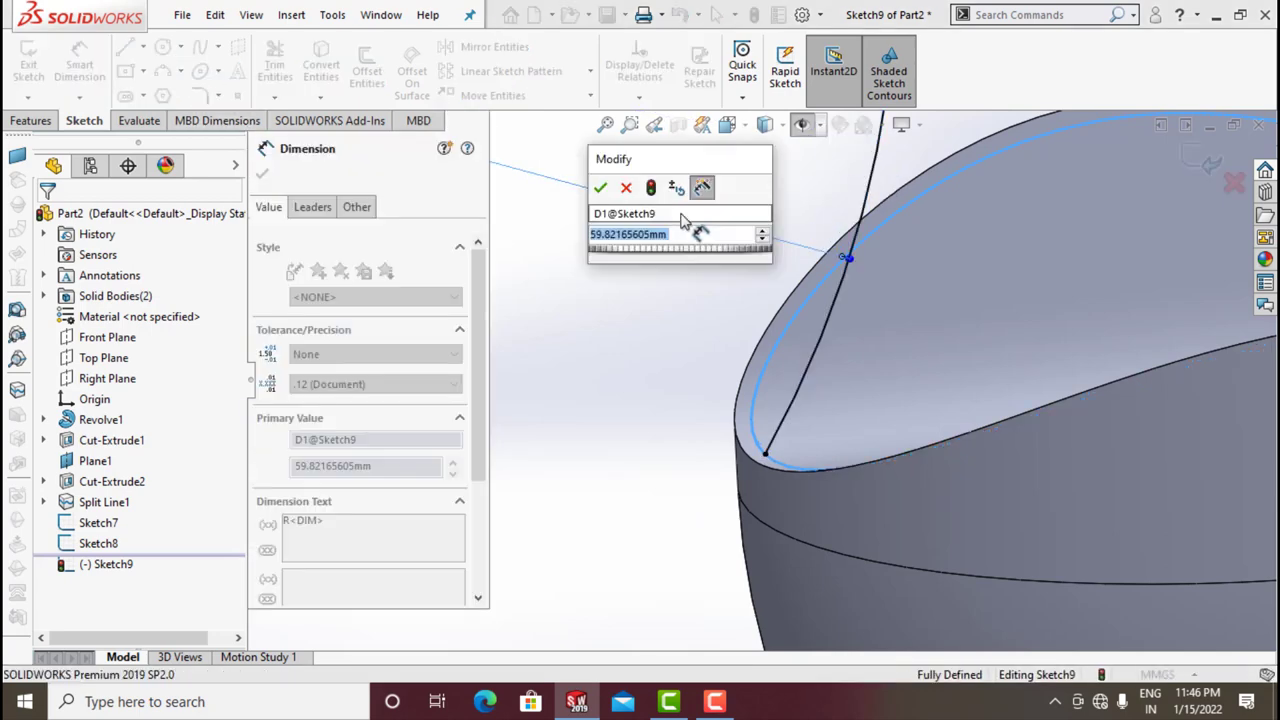
text(1)
key(Escape)
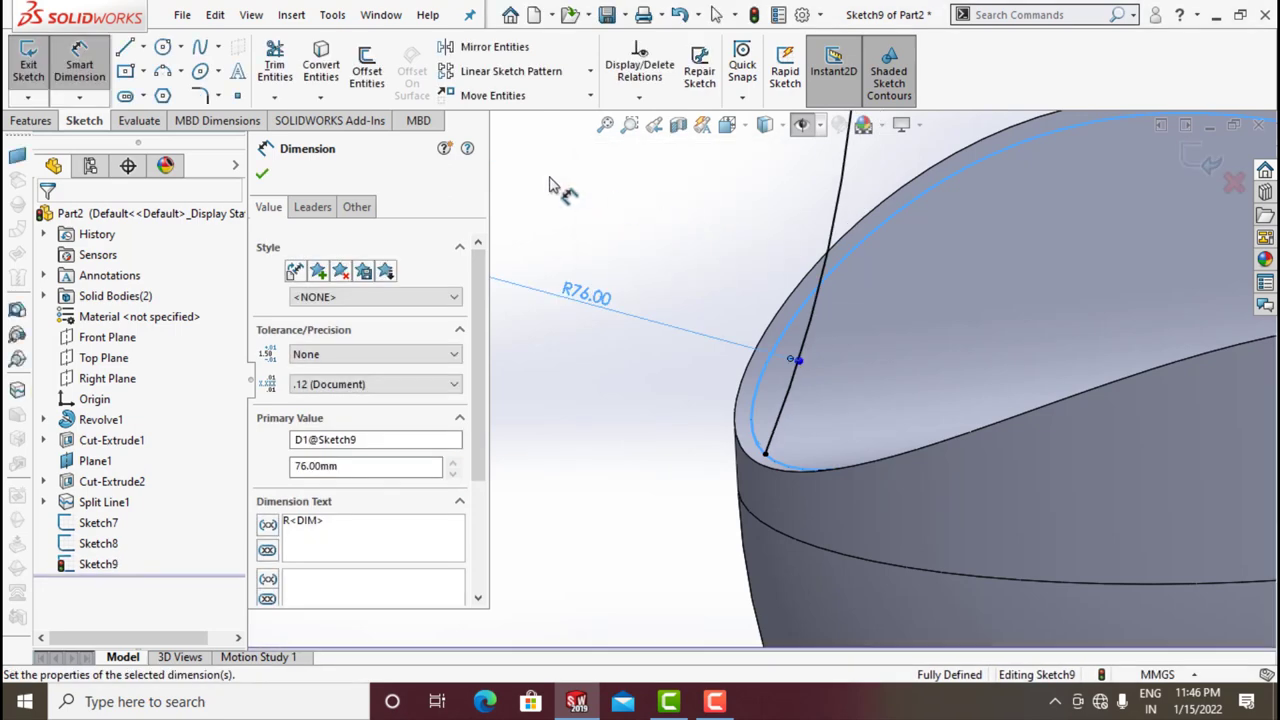
click(261, 174)
scroll(766, 262, down, 5)
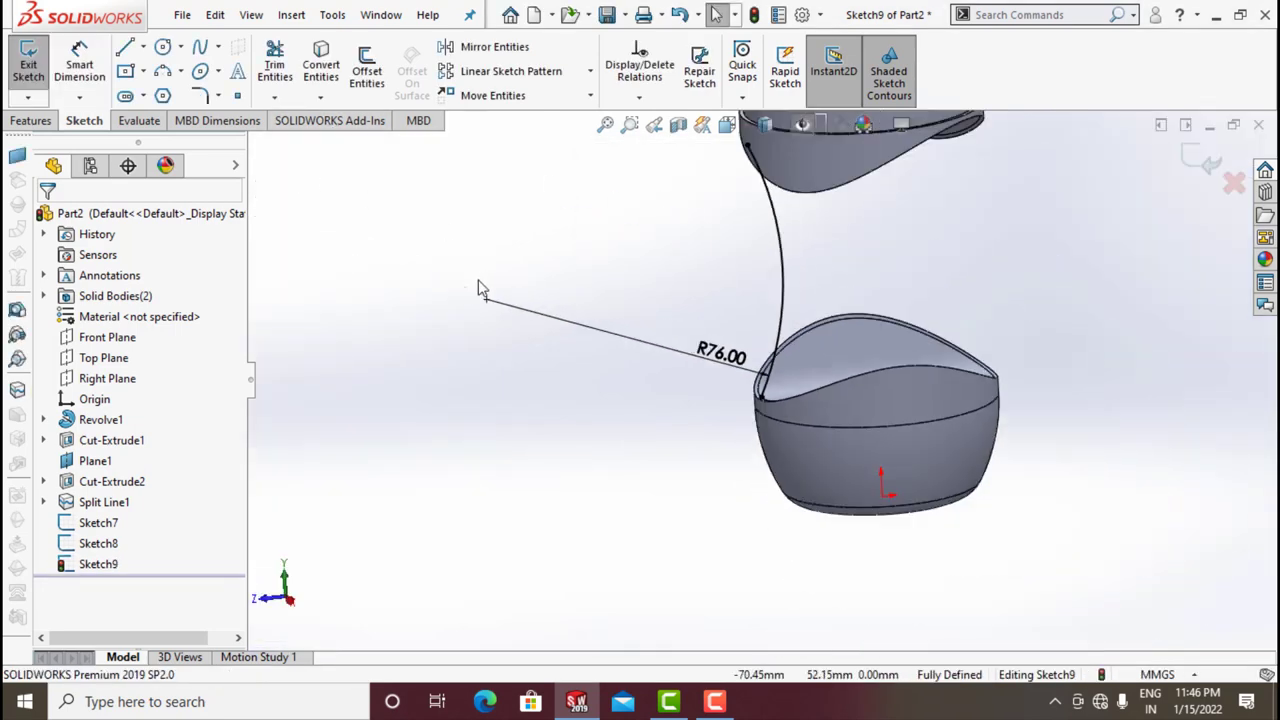
click(1210, 163)
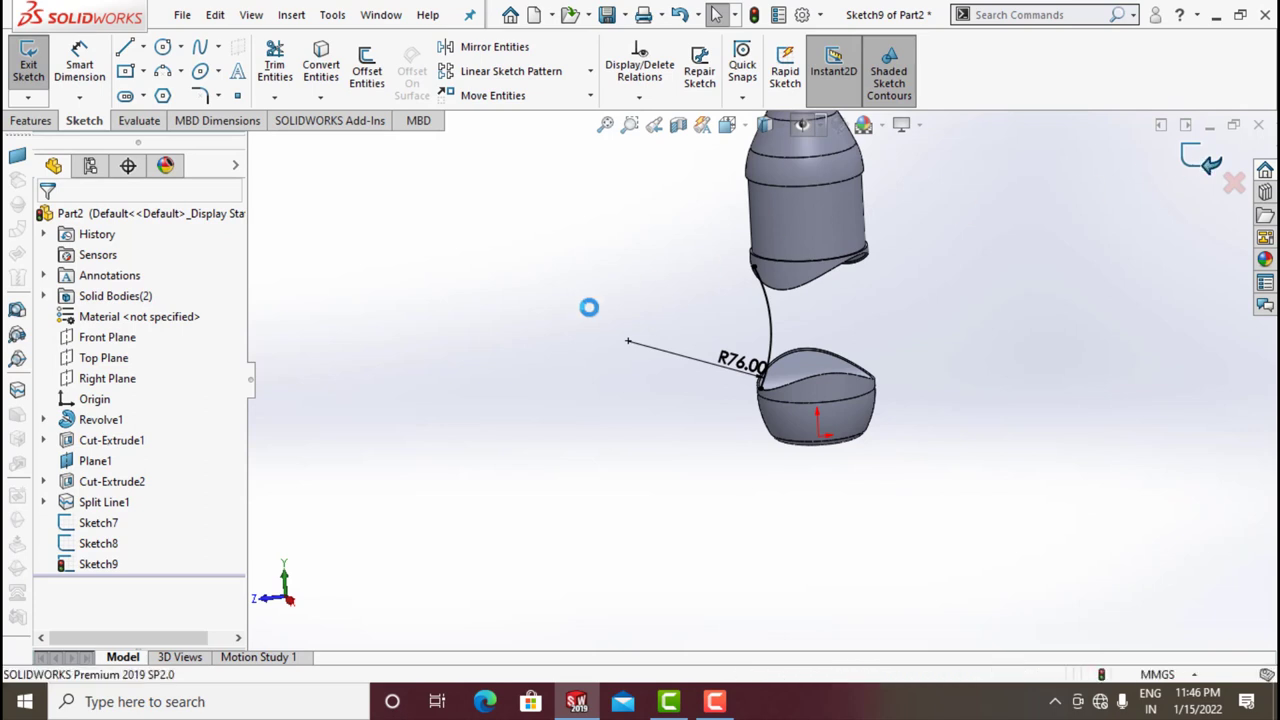
- In a new sketch on the Right Plane, draw a three-point arc of about 92 mm radius beside the gap on the bottle's back side
click(115, 381)
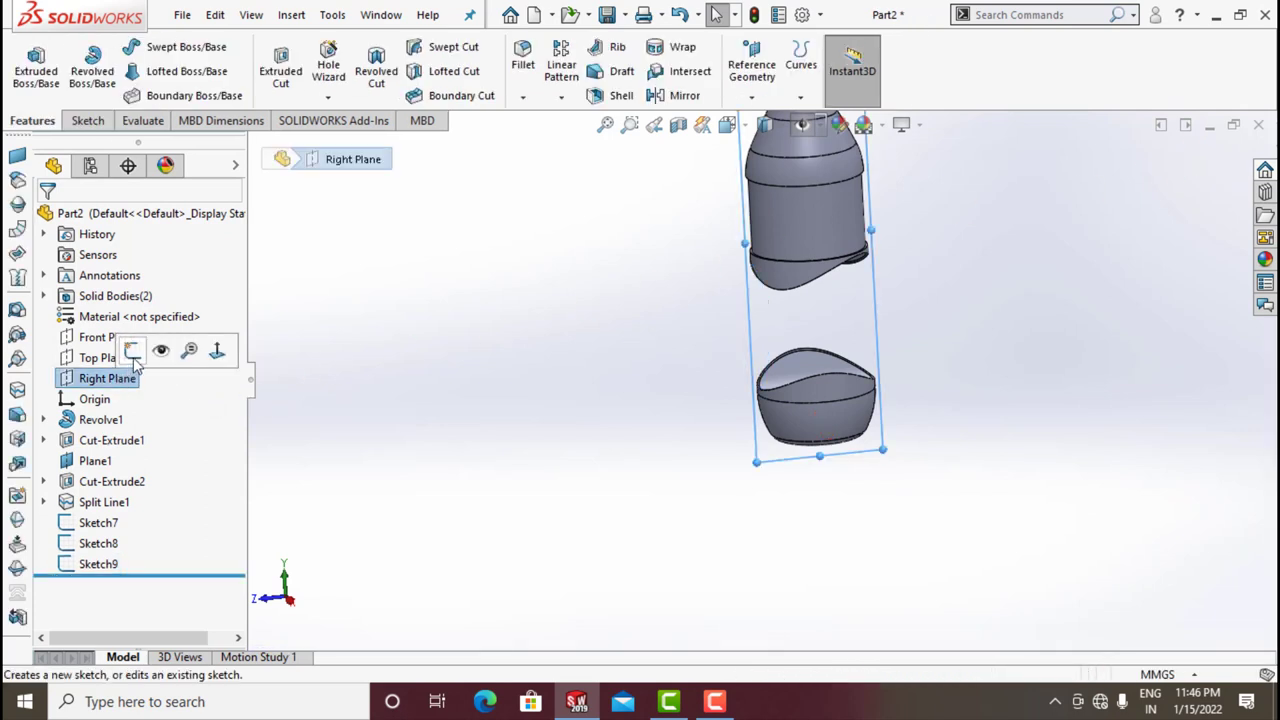
click(133, 353)
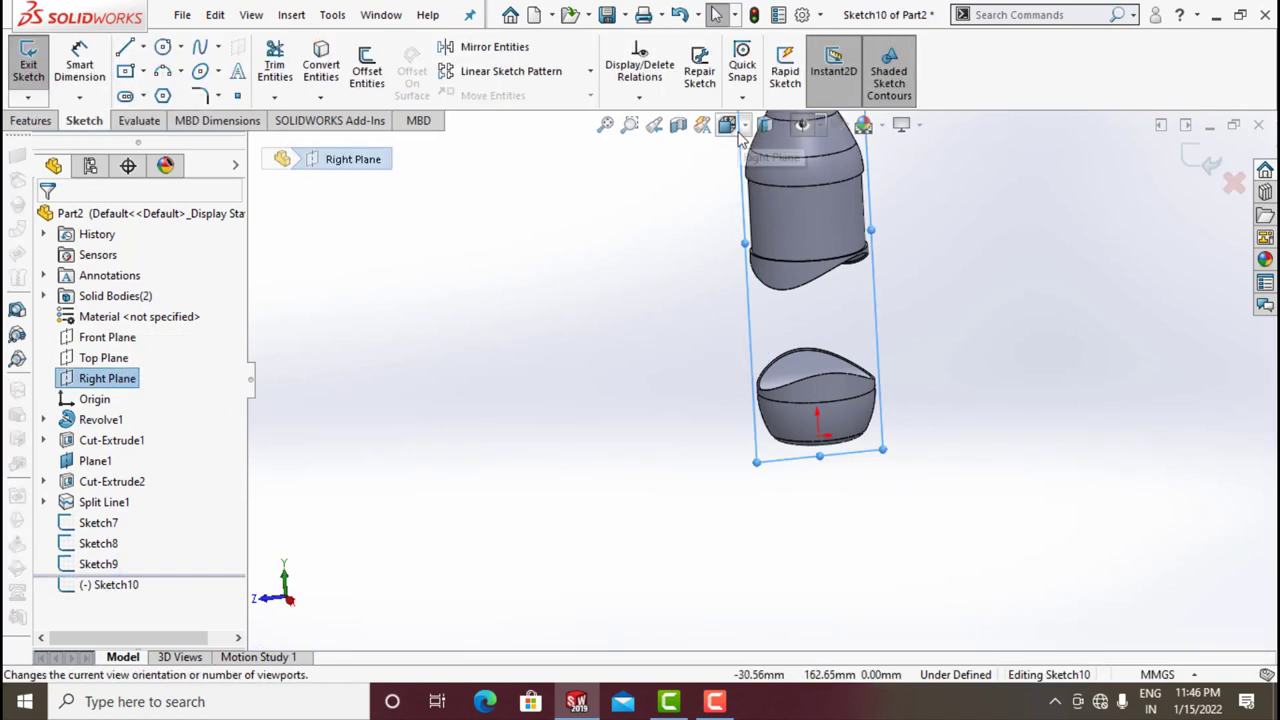
click(740, 134)
click(836, 224)
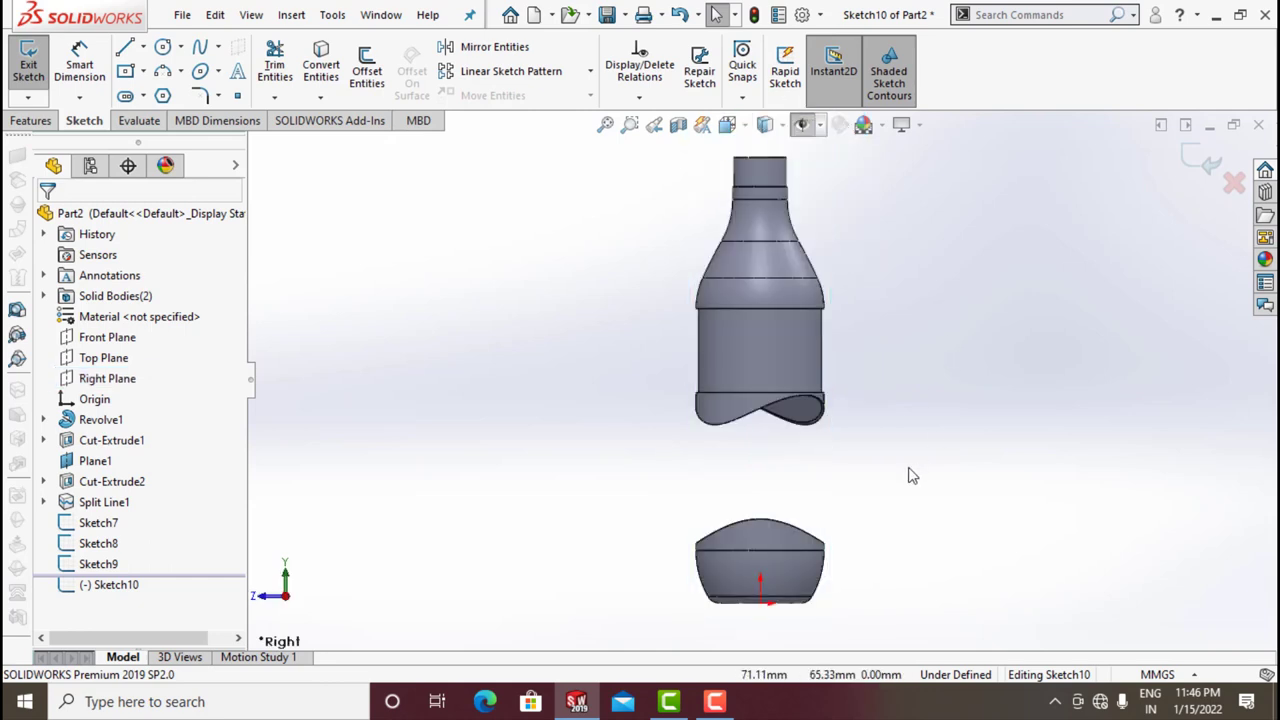
scroll(771, 394, down, 3)
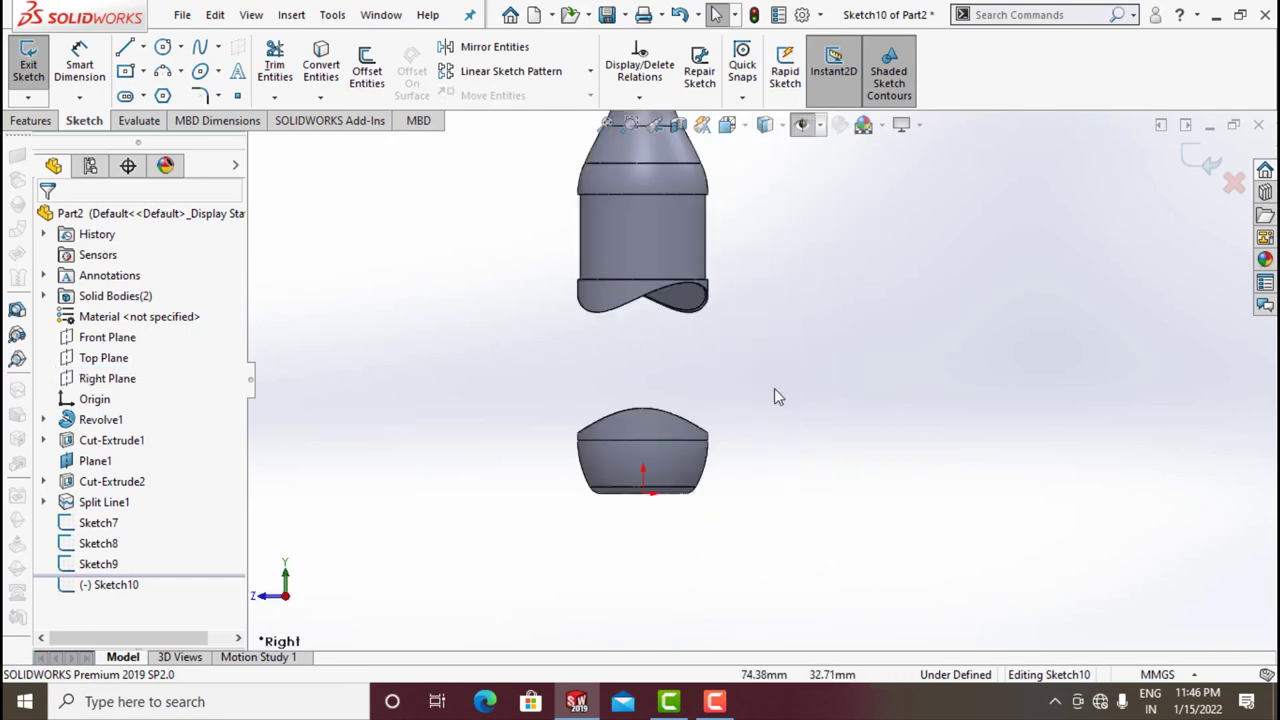
click(163, 71)
click(685, 238)
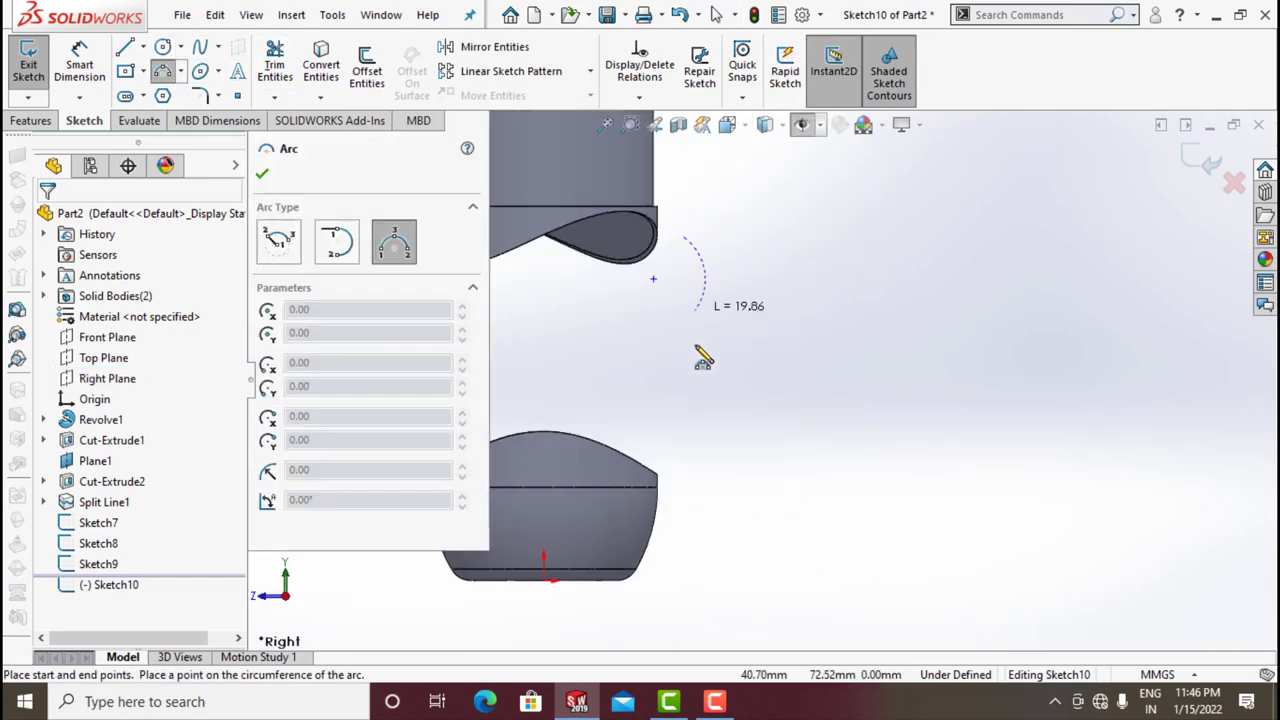
click(685, 465)
click(663, 351)
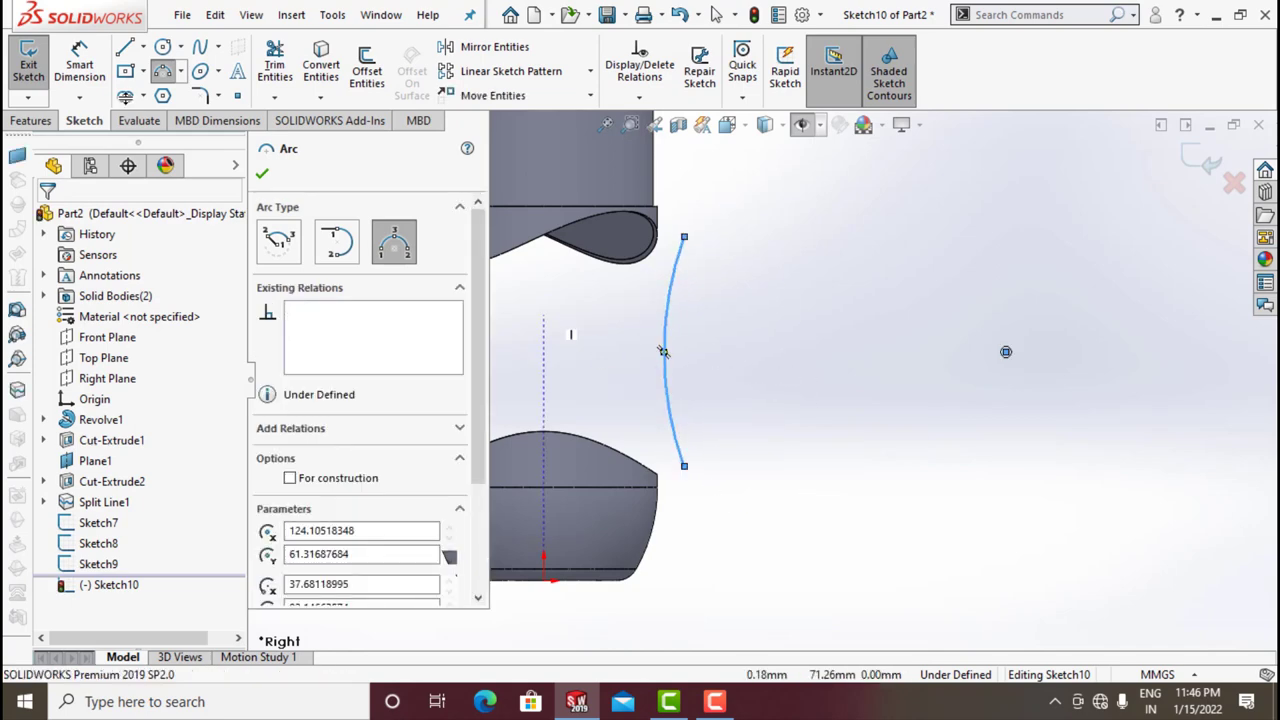
- Dimension the back arc's radius and set it to 76 mm
click(79, 65)
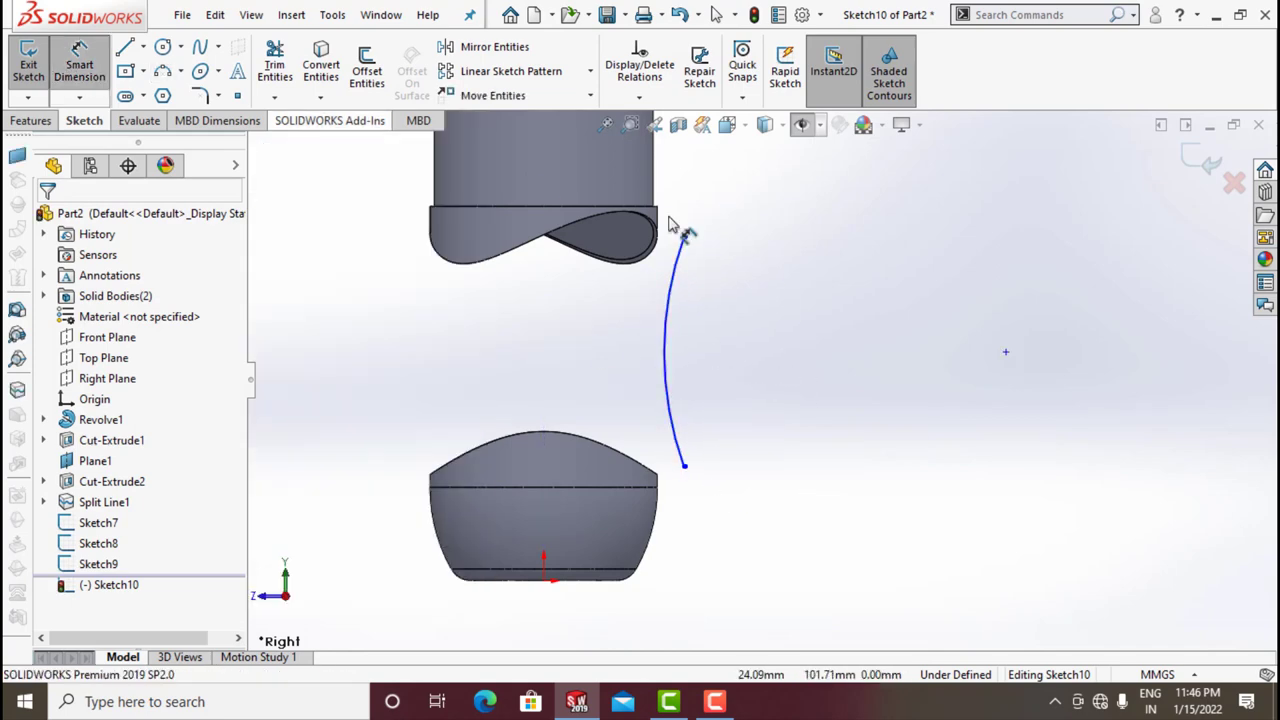
click(703, 322)
click(749, 336)
text(7)
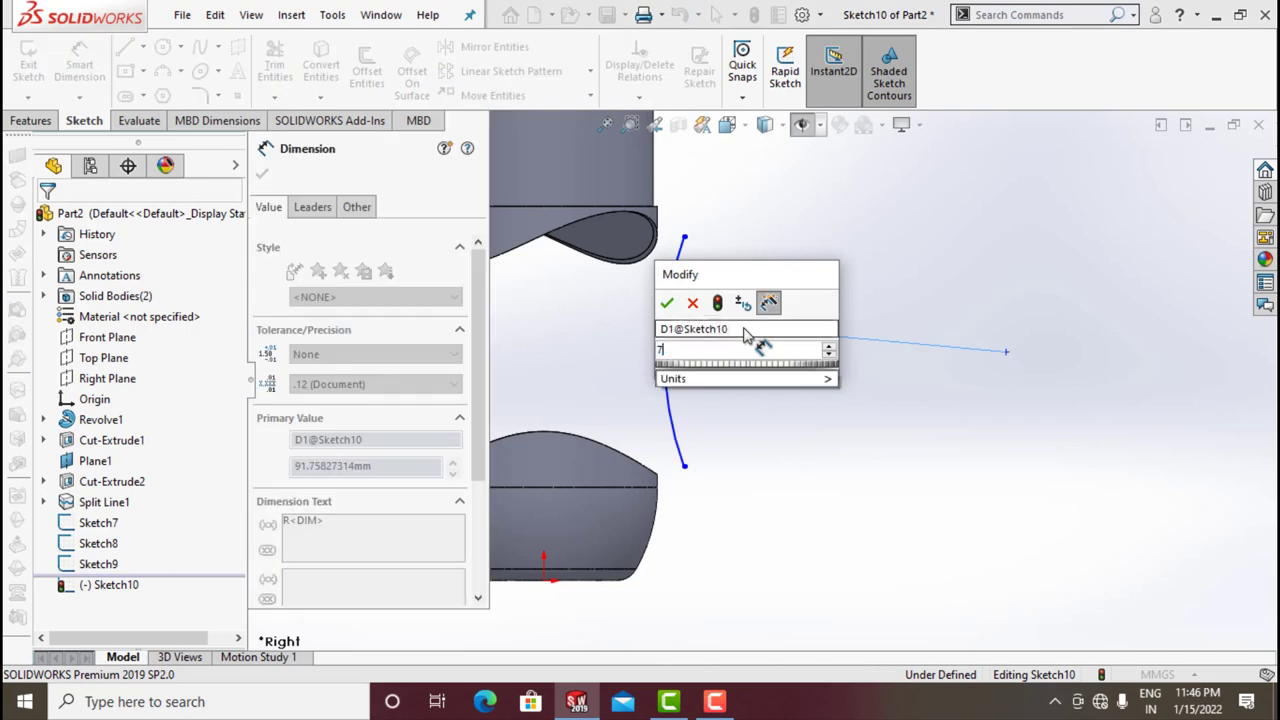
text(6)
key(Return)
click(264, 174)
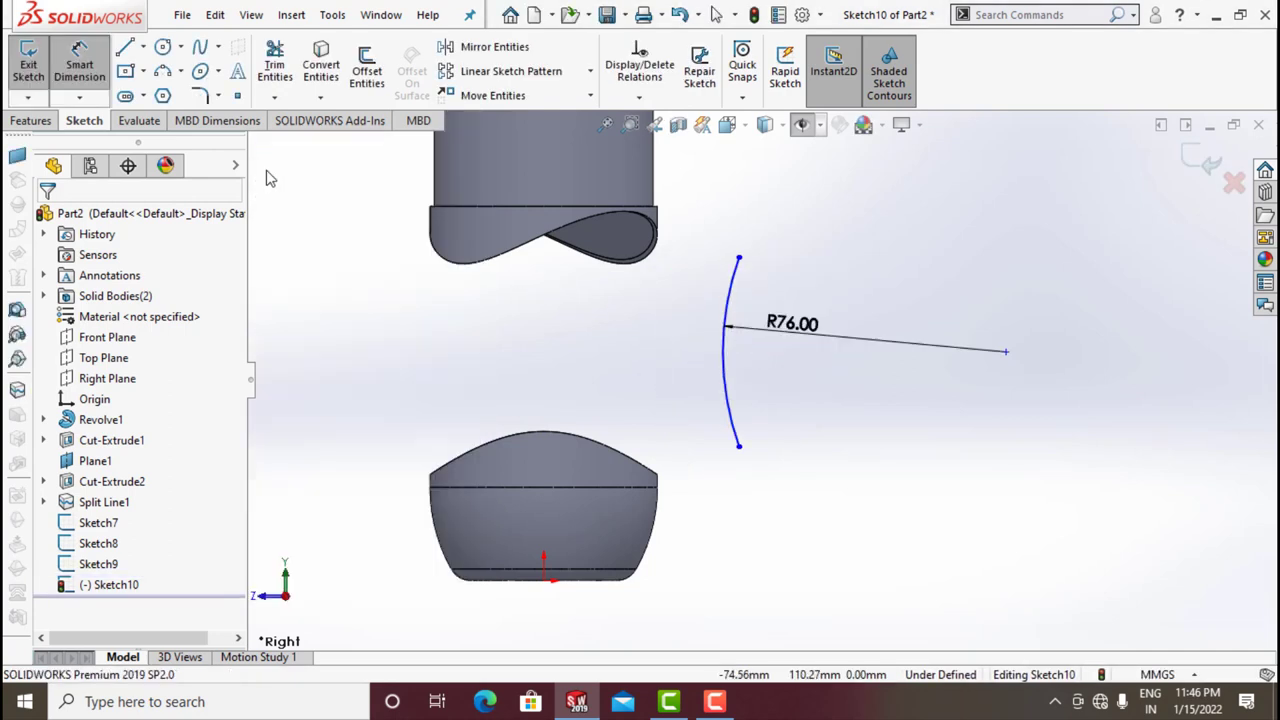
key(Escape)
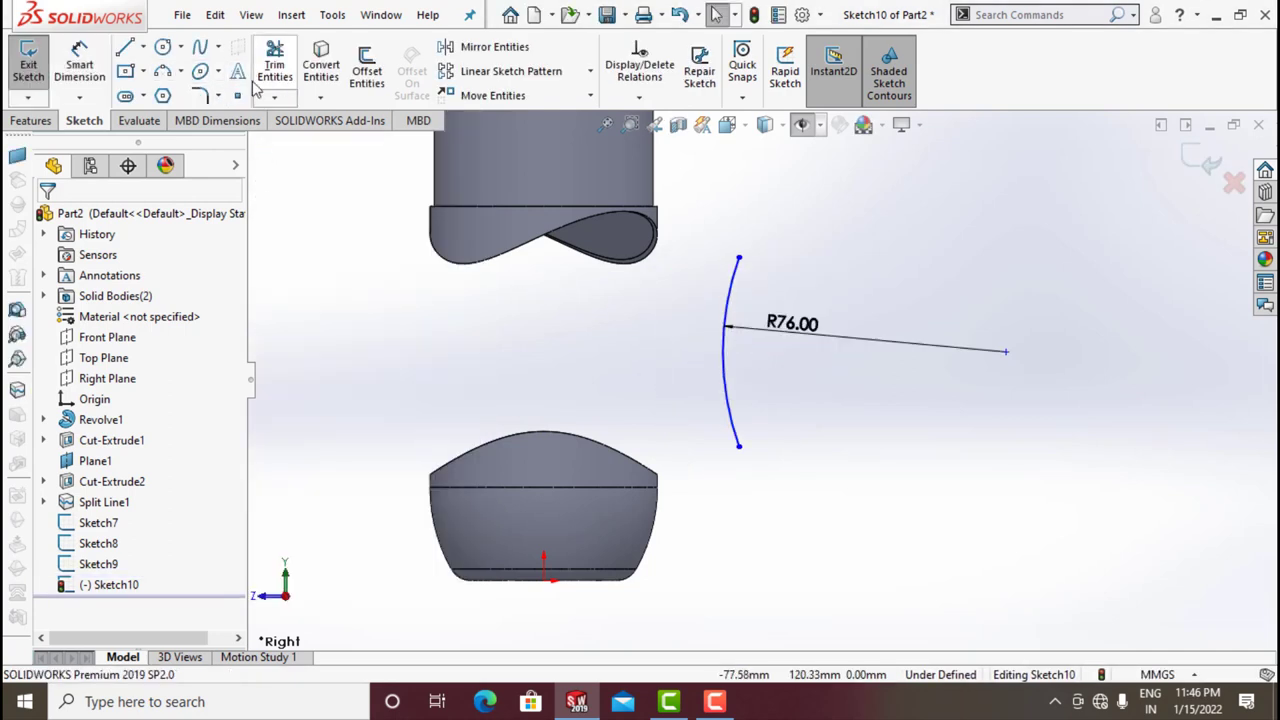
- Add a Pierce relation between the back arc's upper endpoint and the upper body's split line edge
click(639, 97)
click(655, 140)
click(738, 259)
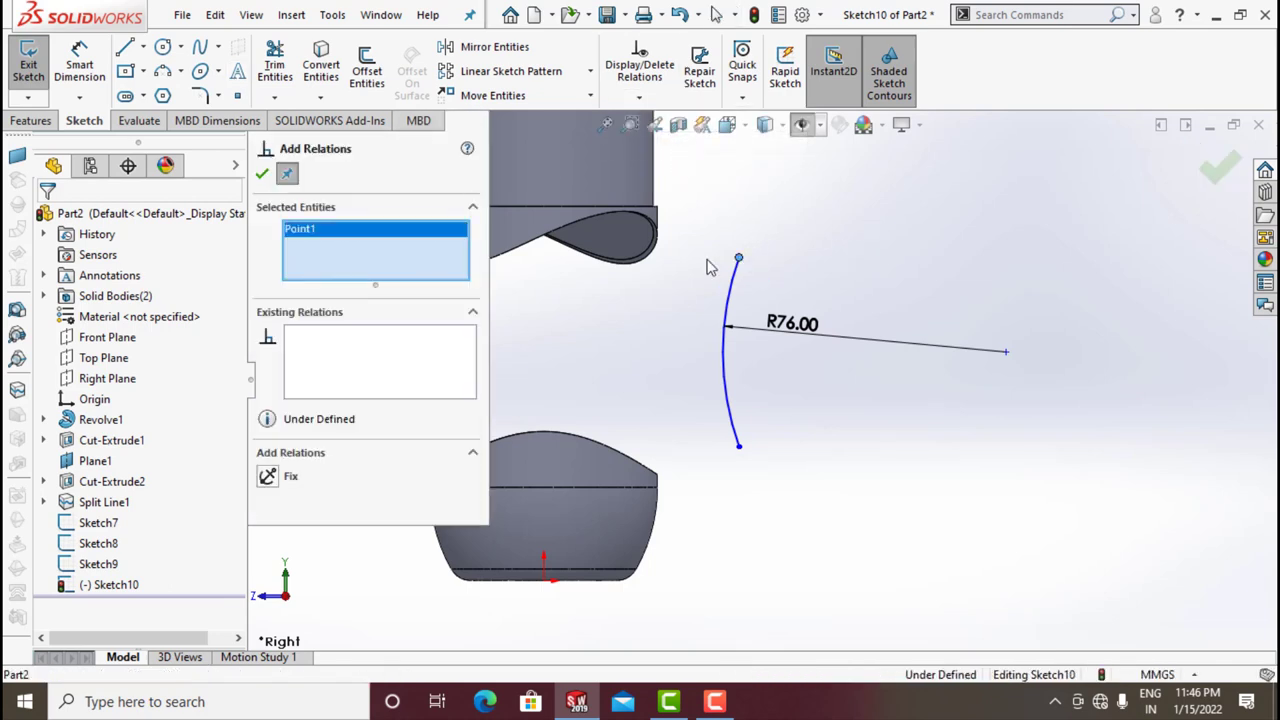
scroll(620, 228, down, 3)
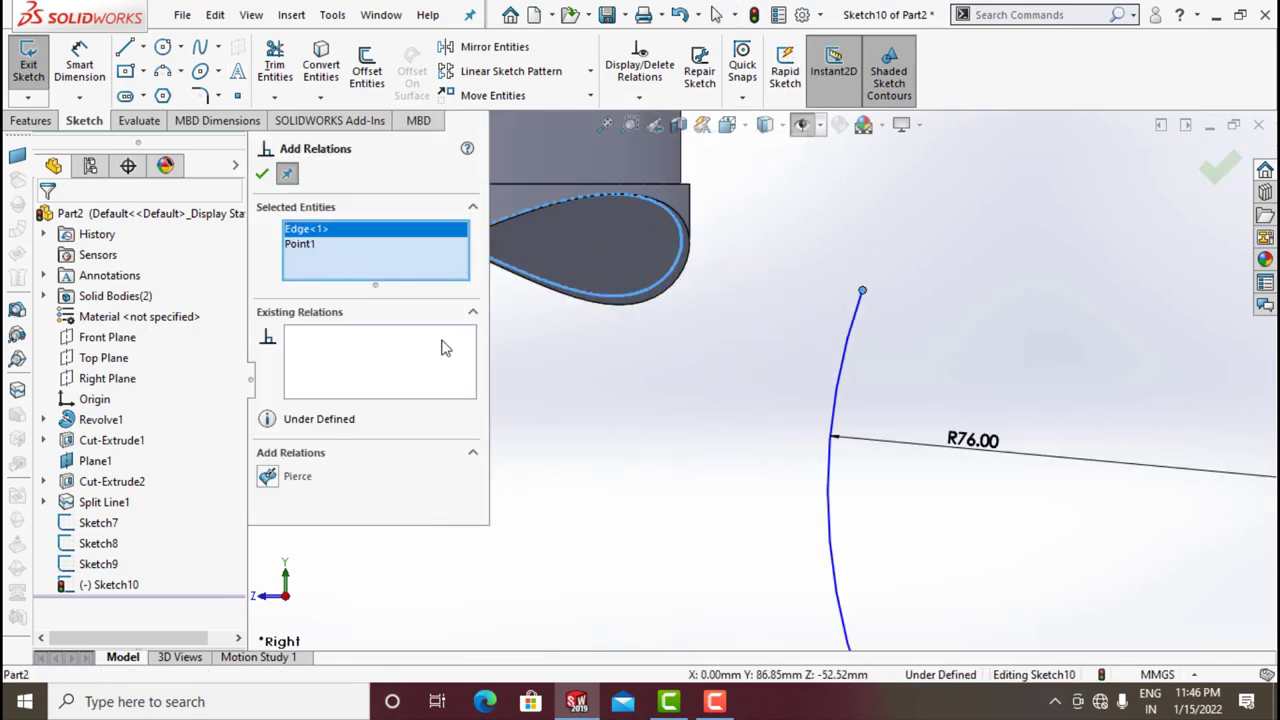
click(268, 478)
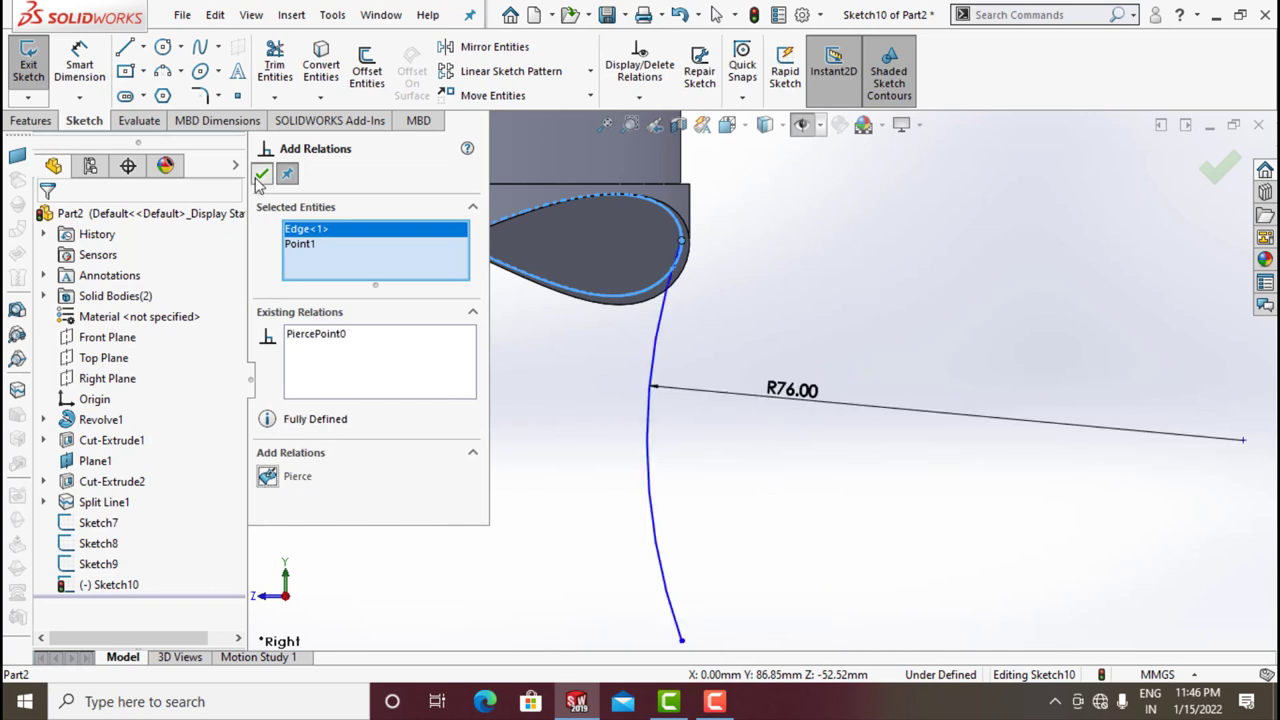
click(261, 175)
- Add a Pierce relation between the back arc's lower endpoint and the lower body's split line edge, and close the sketch
scroll(725, 395, up, 2)
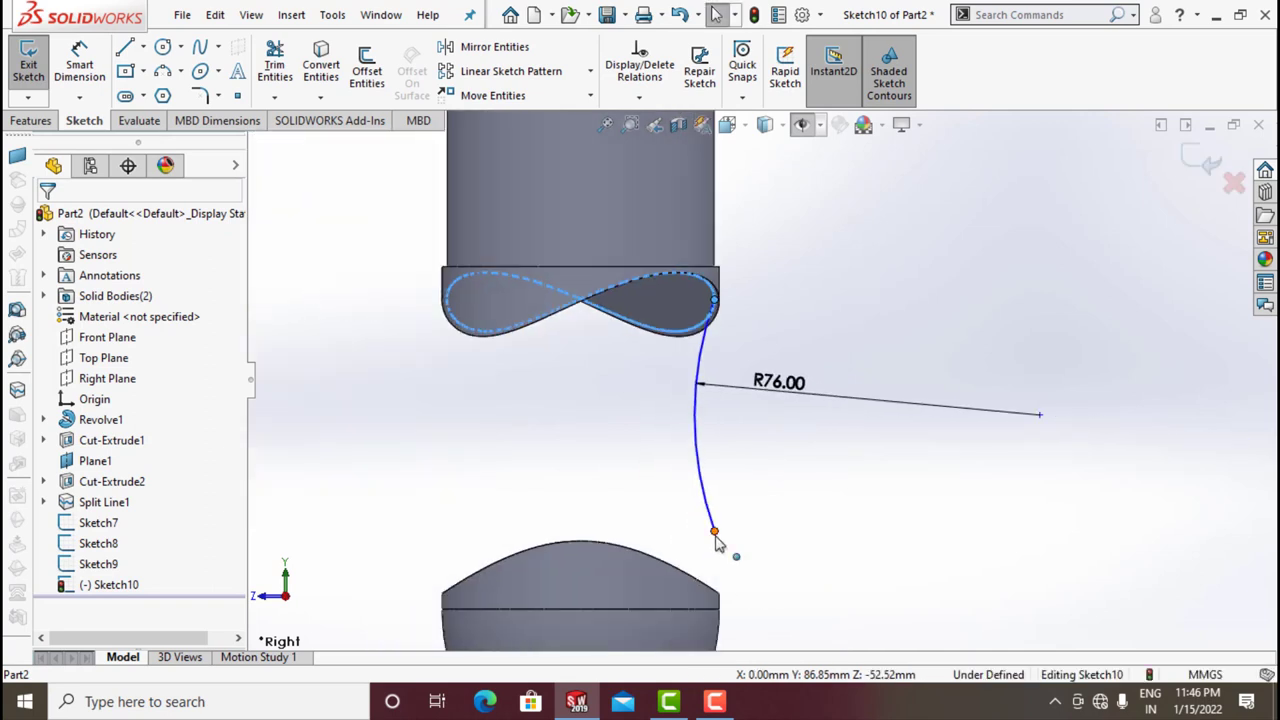
mouse_move(719, 545)
middle_down()
mouse_move(729, 567)
mouse_move(720, 533)
middle_up()
click(729, 567)
scroll(720, 533, down, 4)
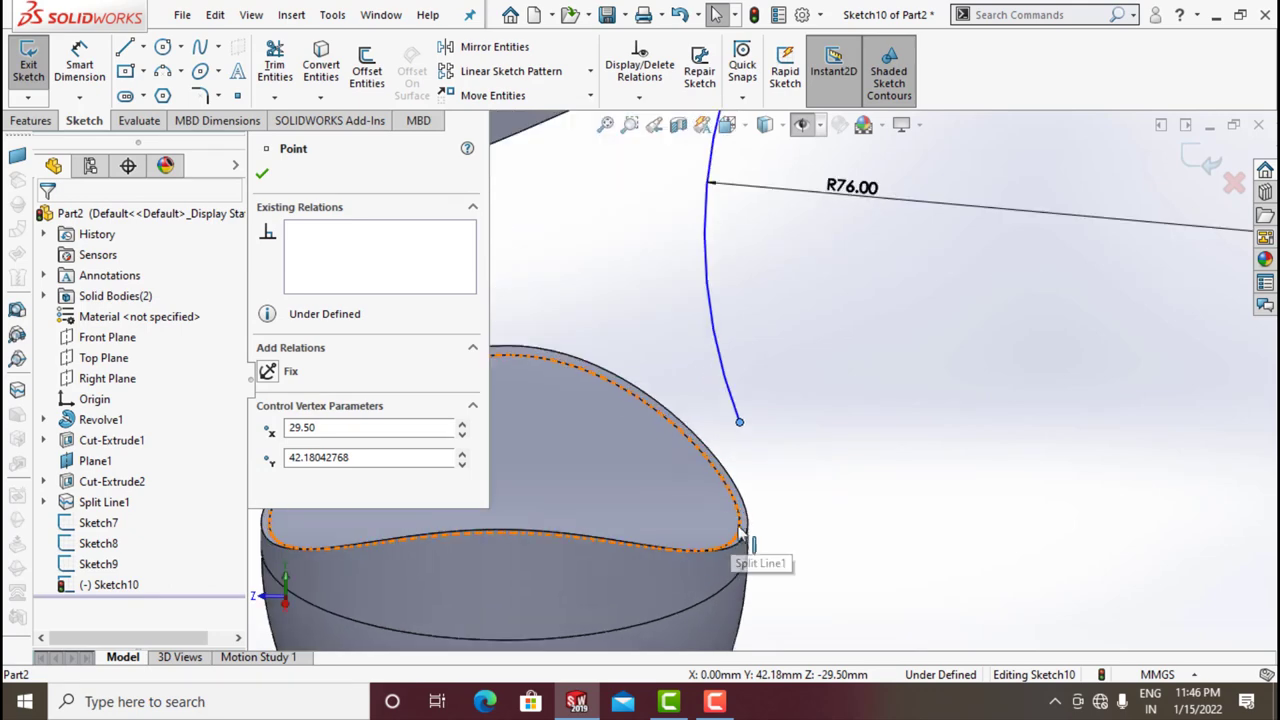
click(740, 524)
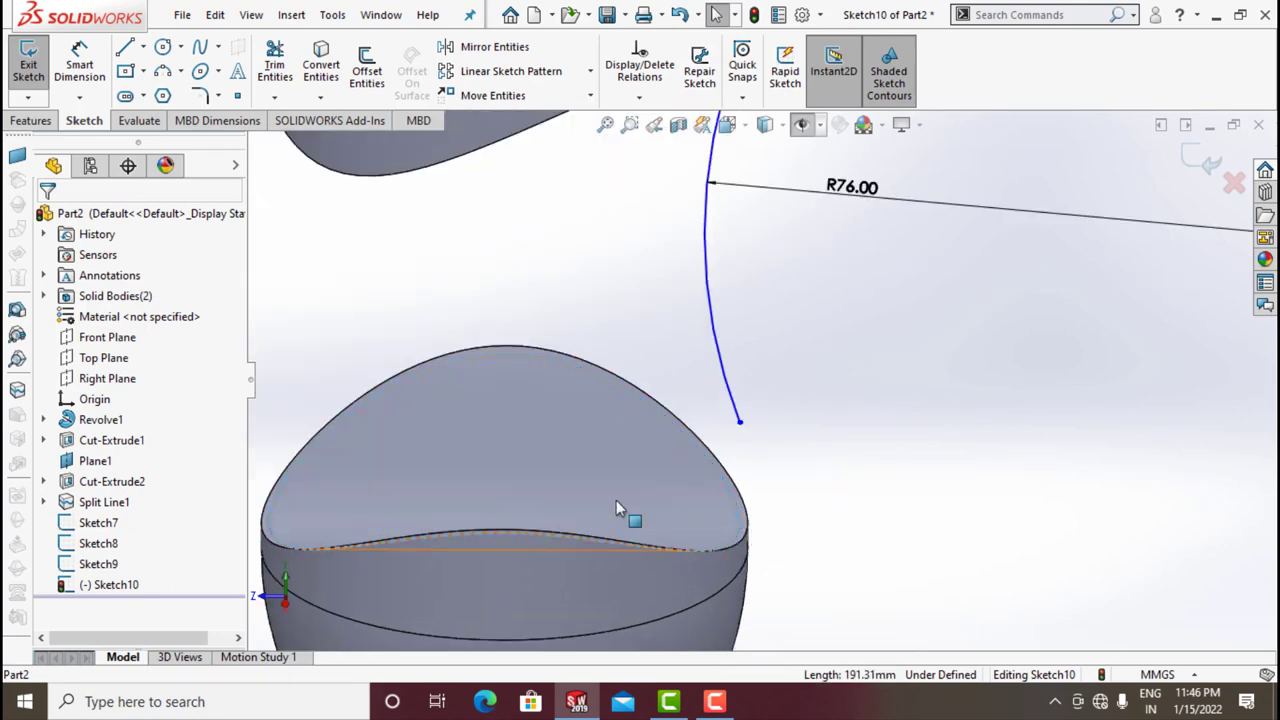
click(639, 97)
click(655, 143)
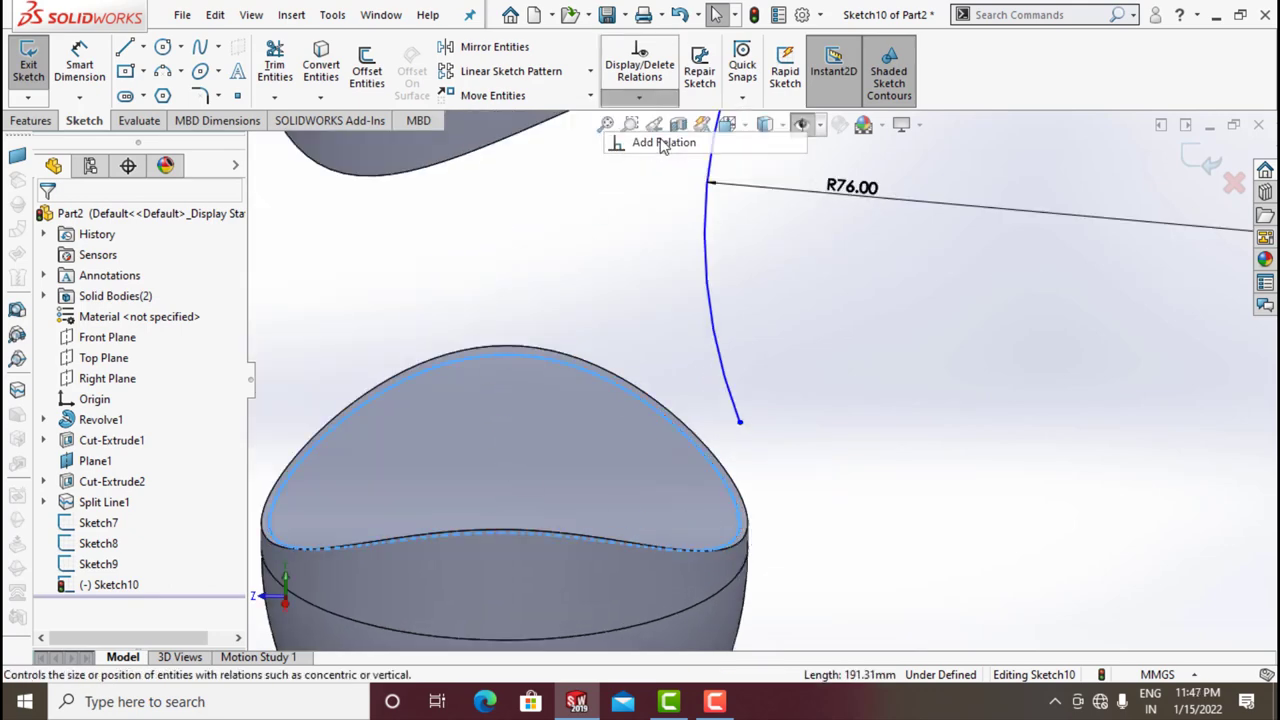
click(740, 423)
click(270, 498)
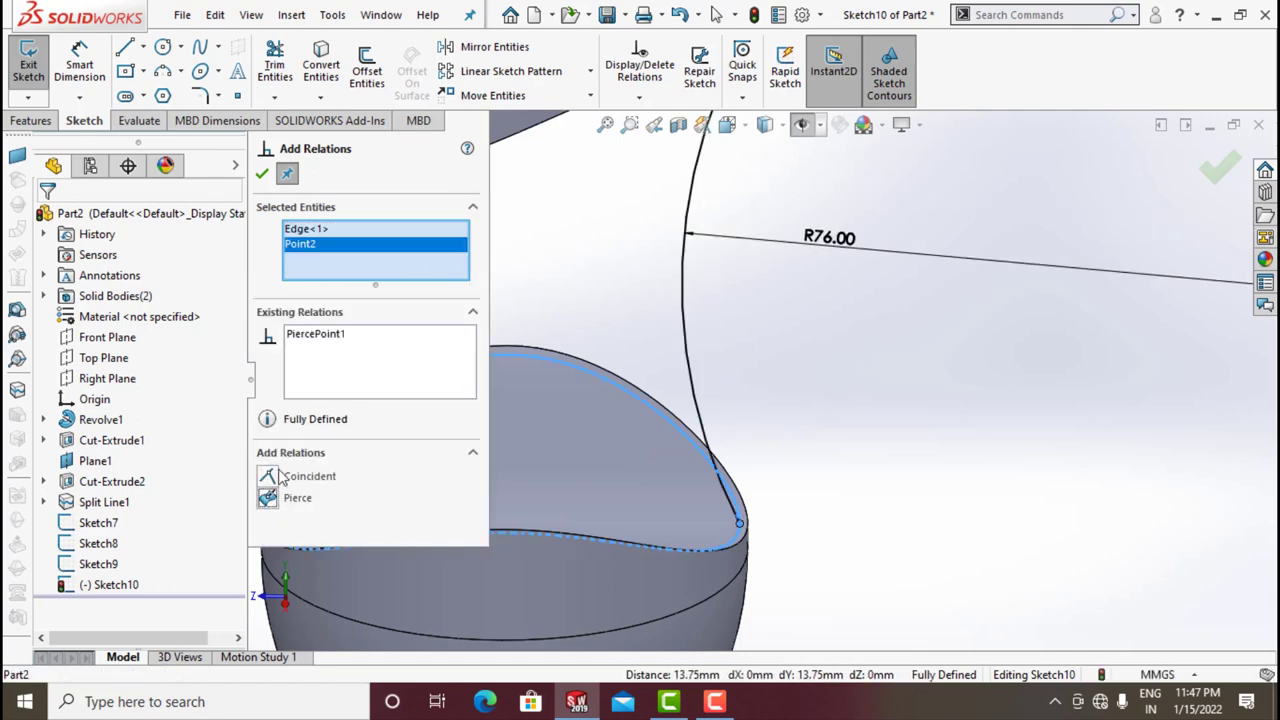
click(262, 176)
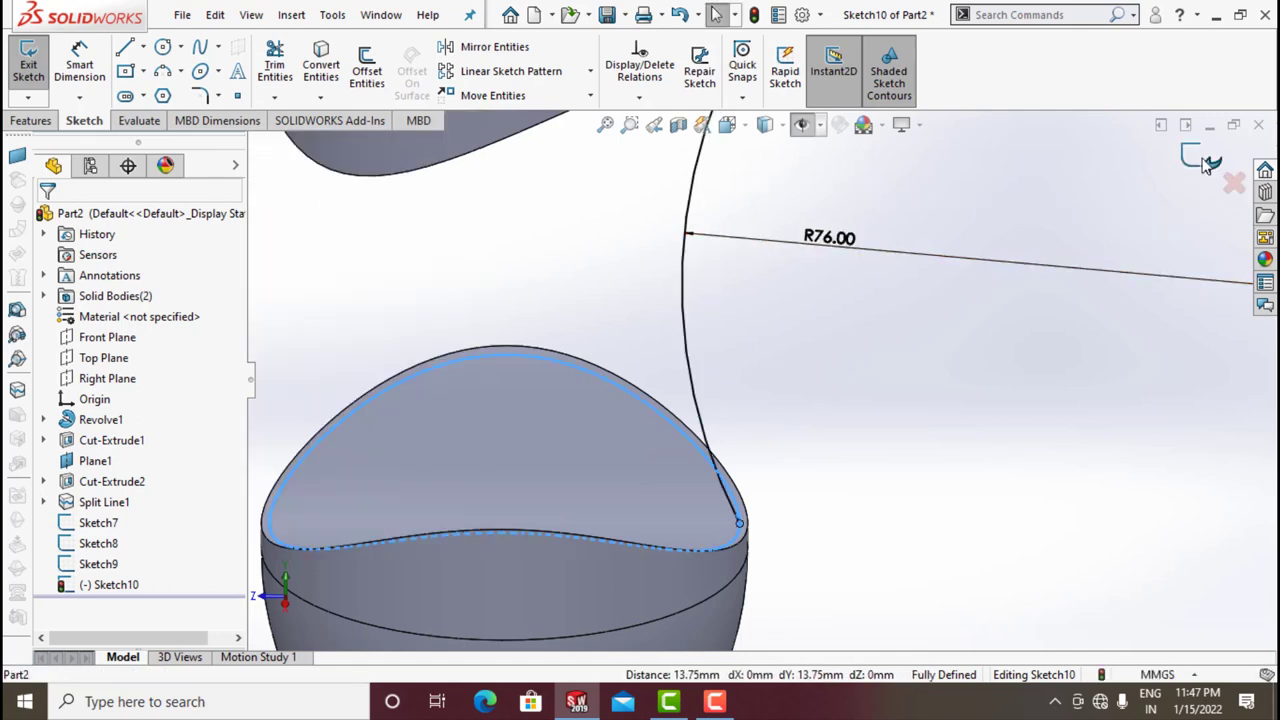
click(1205, 162)
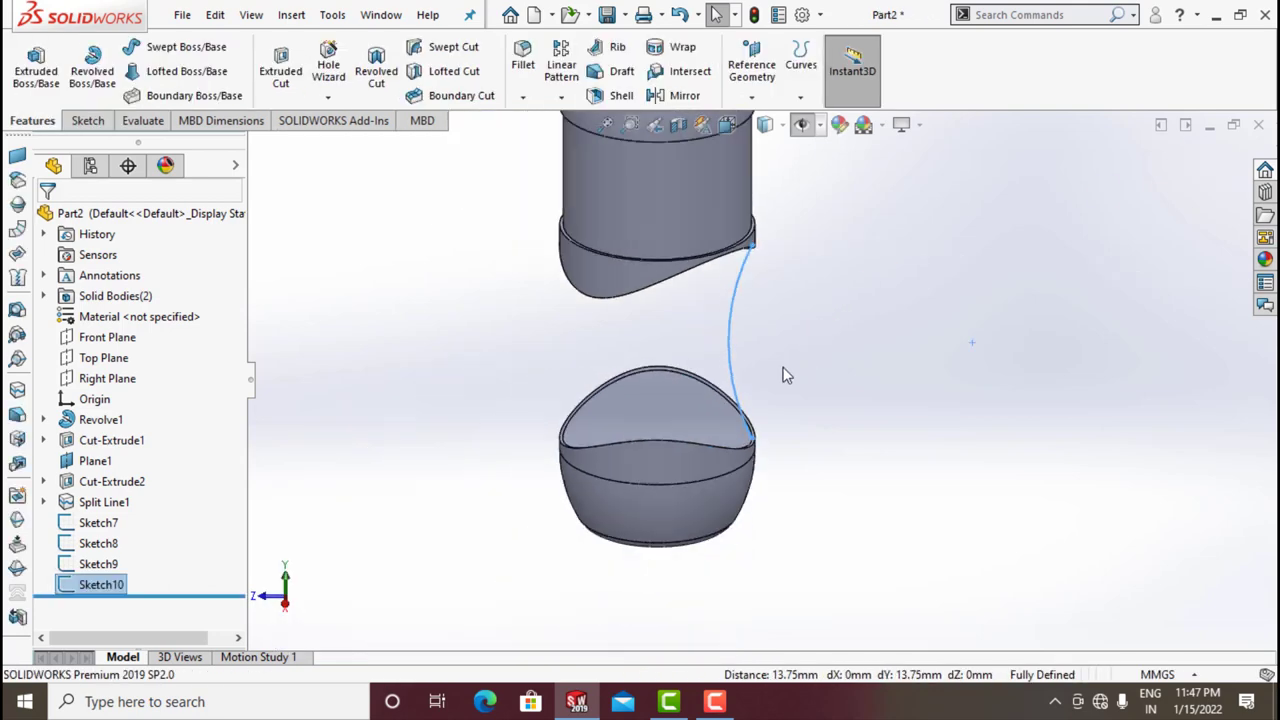
- Show the hidden sketches and start a Lofted Boss/Base with the lower and upper split line edges as profiles
click(812, 131)
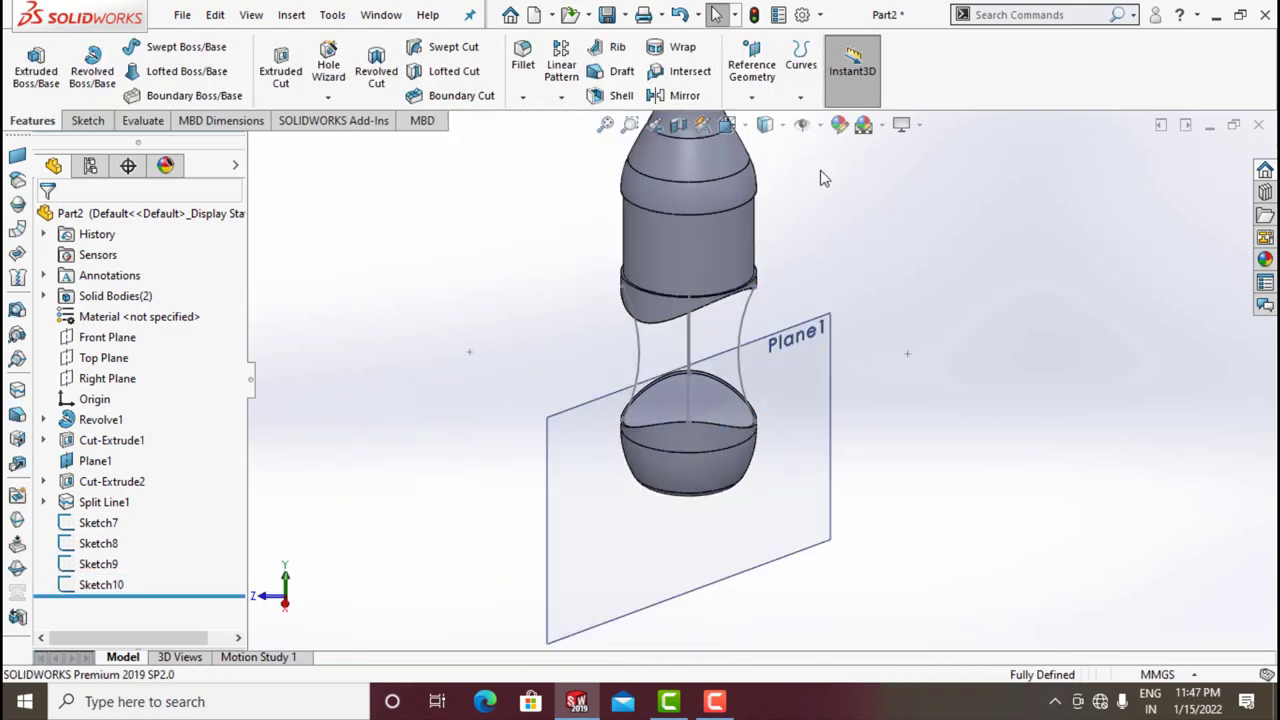
middle_drag(806, 291, 830, 311)
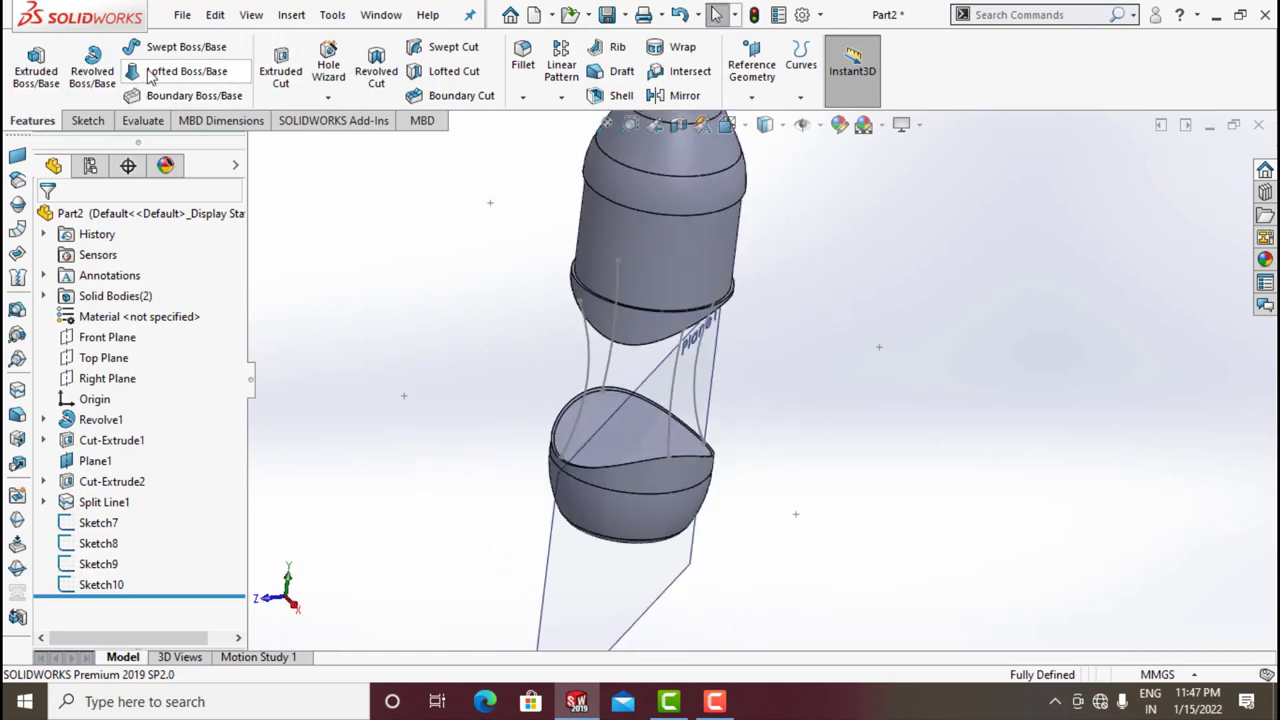
scroll(563, 427, down, 2)
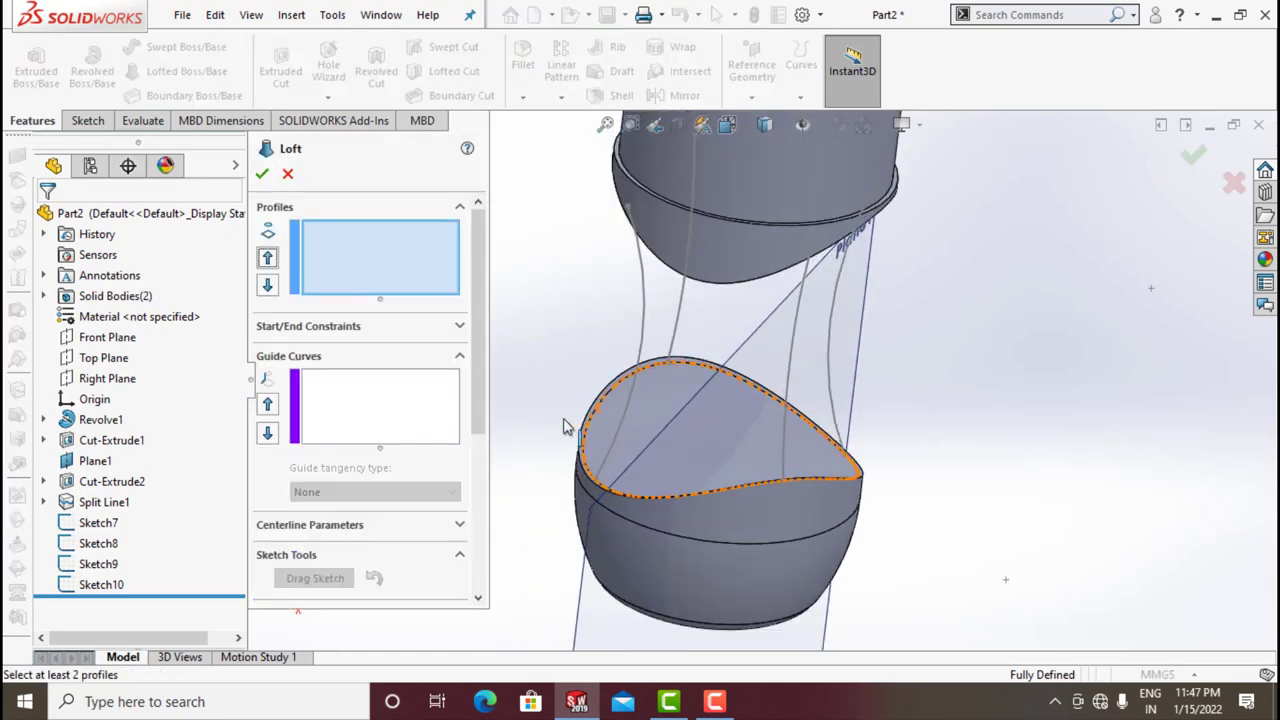
click(617, 395)
middle_drag(570, 345, 622, 303)
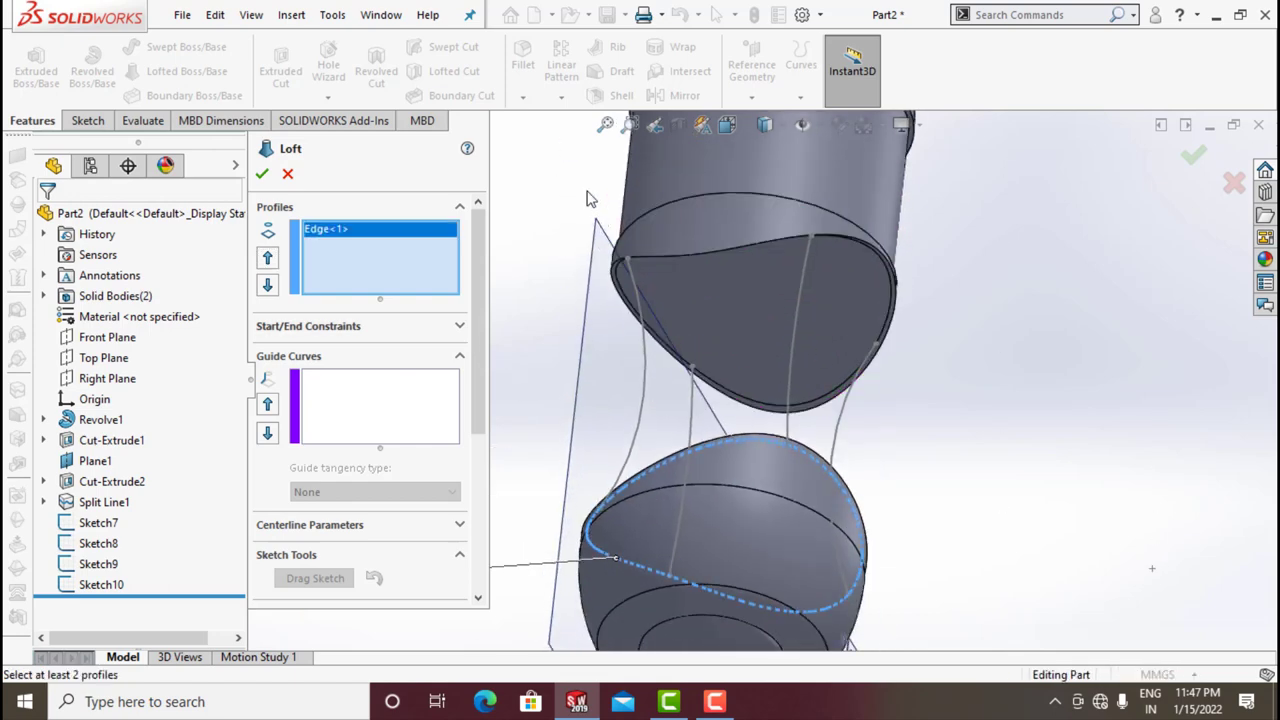
click(622, 303)
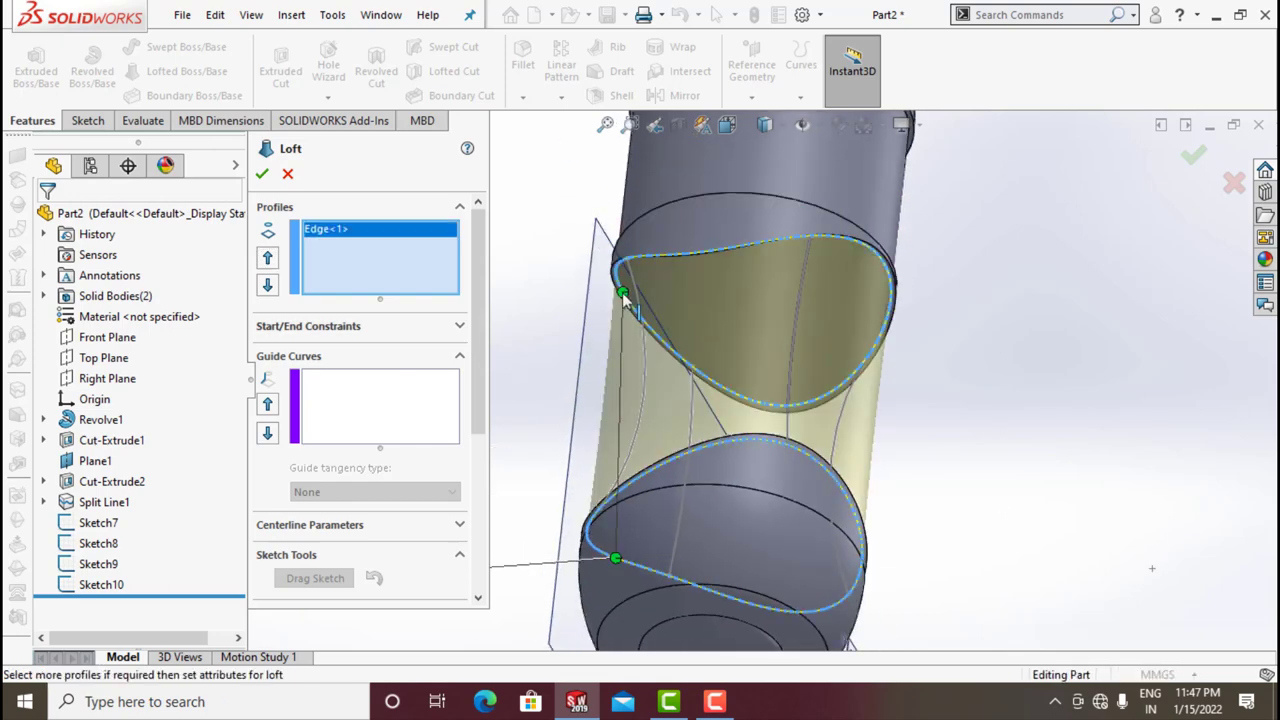
- Use the four arc sketches, Sketch9, Sketch7, Sketch8 and Sketch10, as the loft's guide curves and create the loft
click(350, 403)
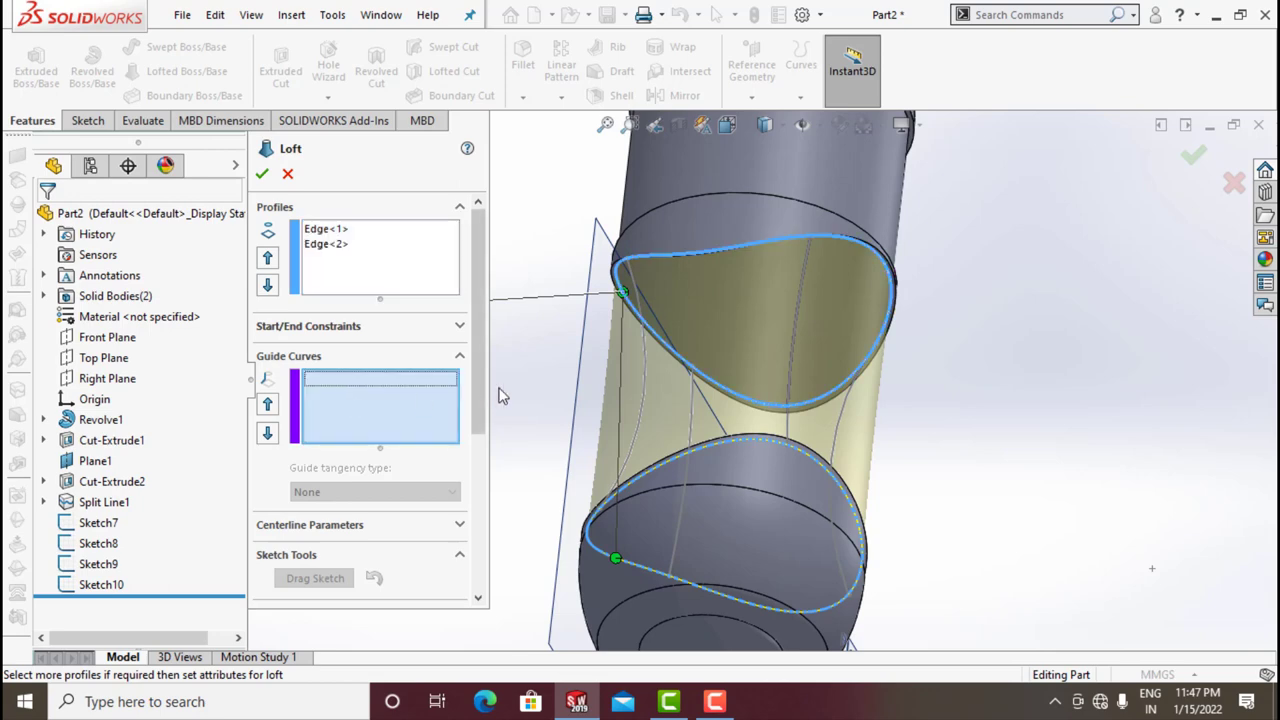
click(646, 383)
click(693, 428)
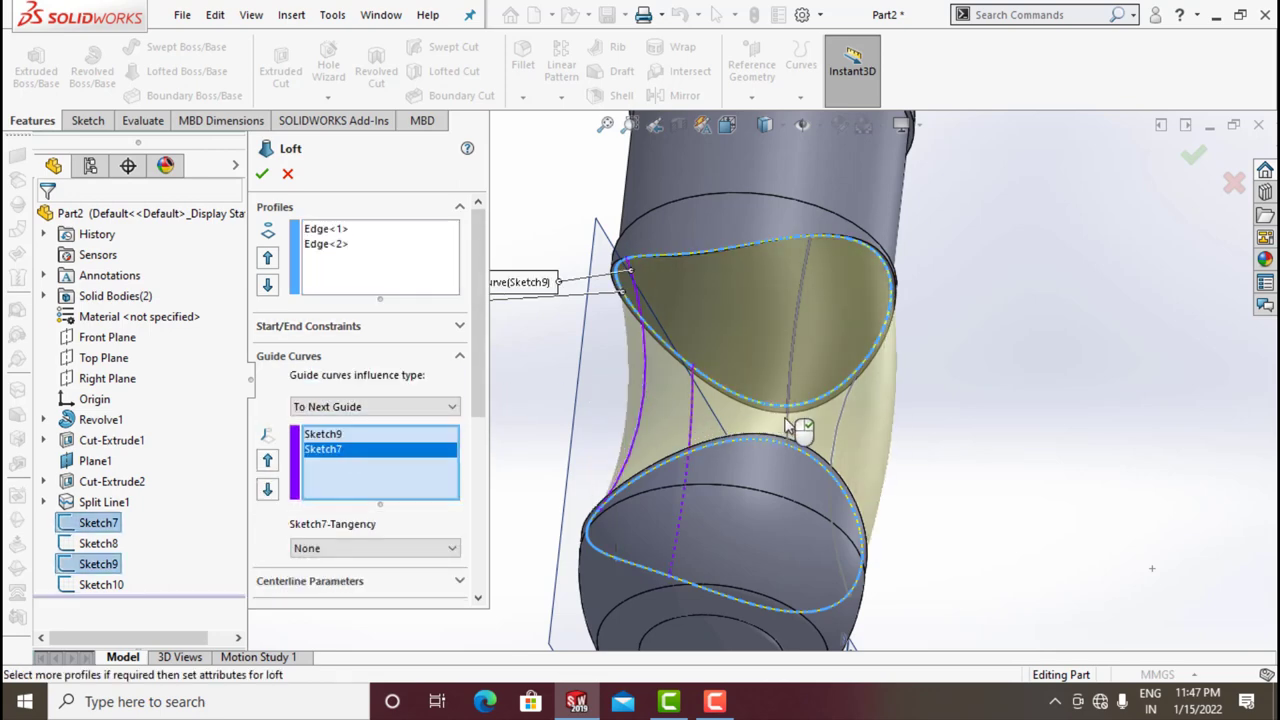
click(846, 440)
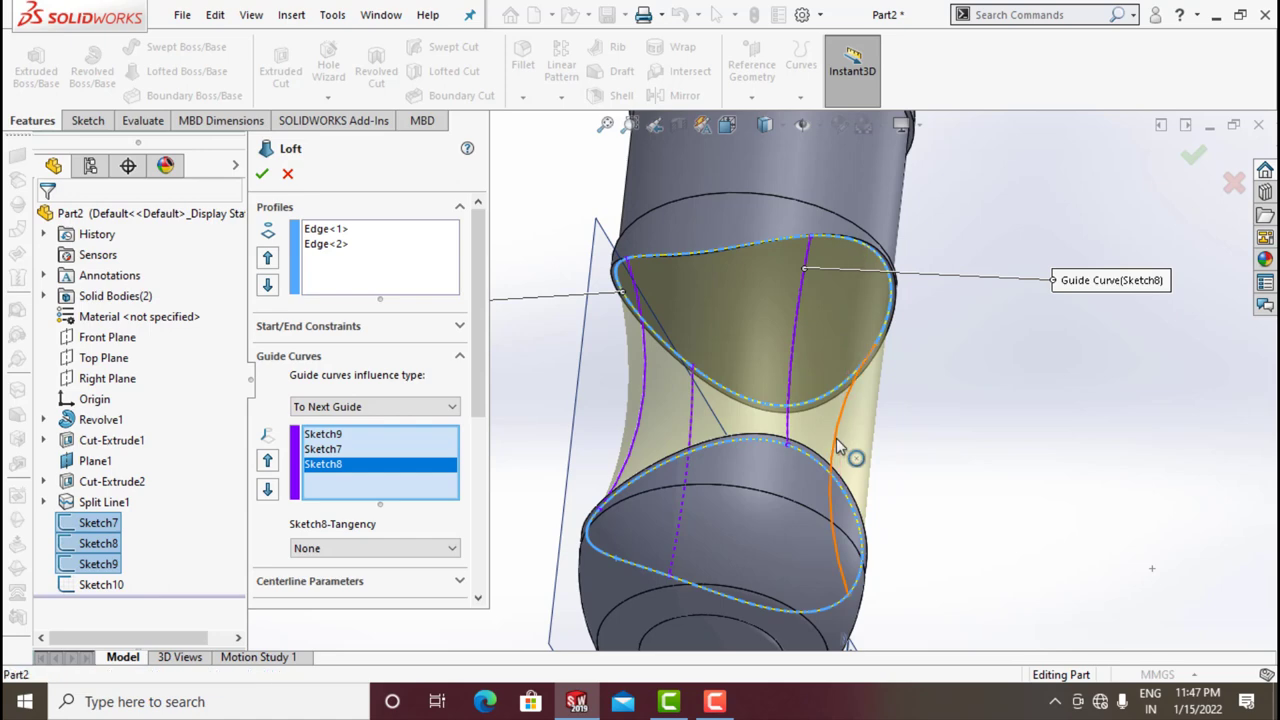
click(838, 442)
middle_drag(897, 400, 954, 621)
key(f)
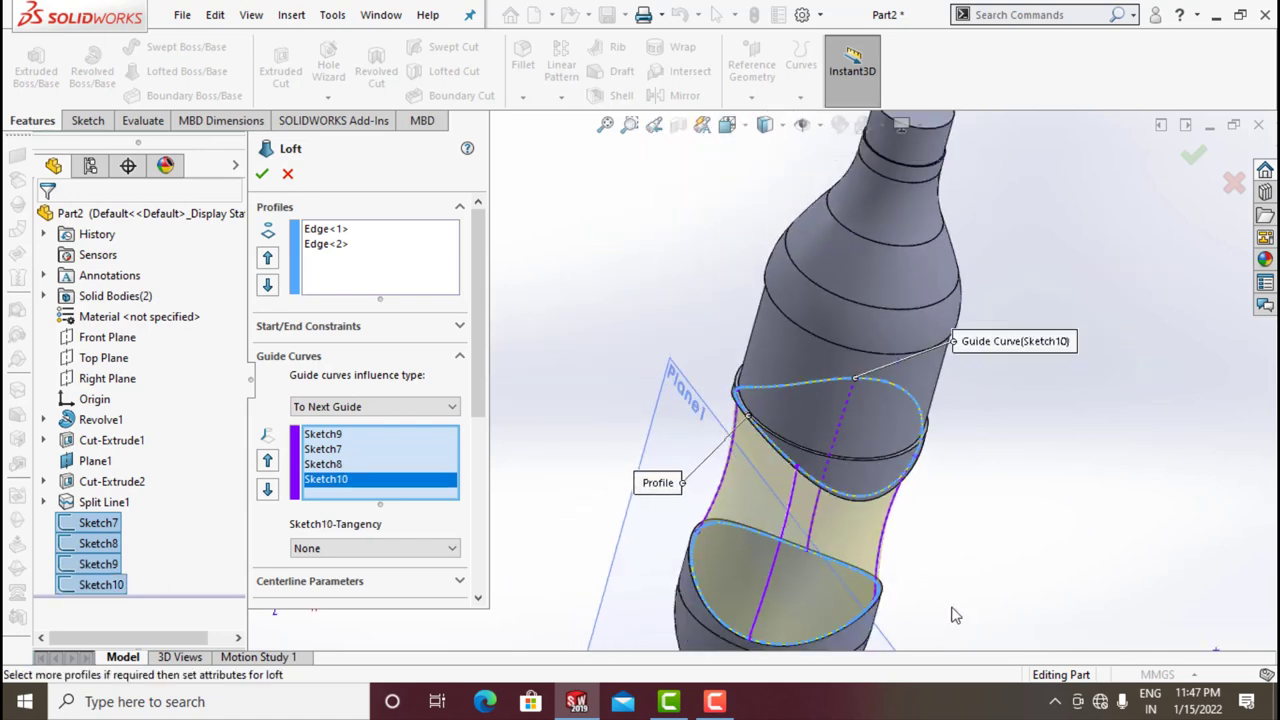
click(263, 176)
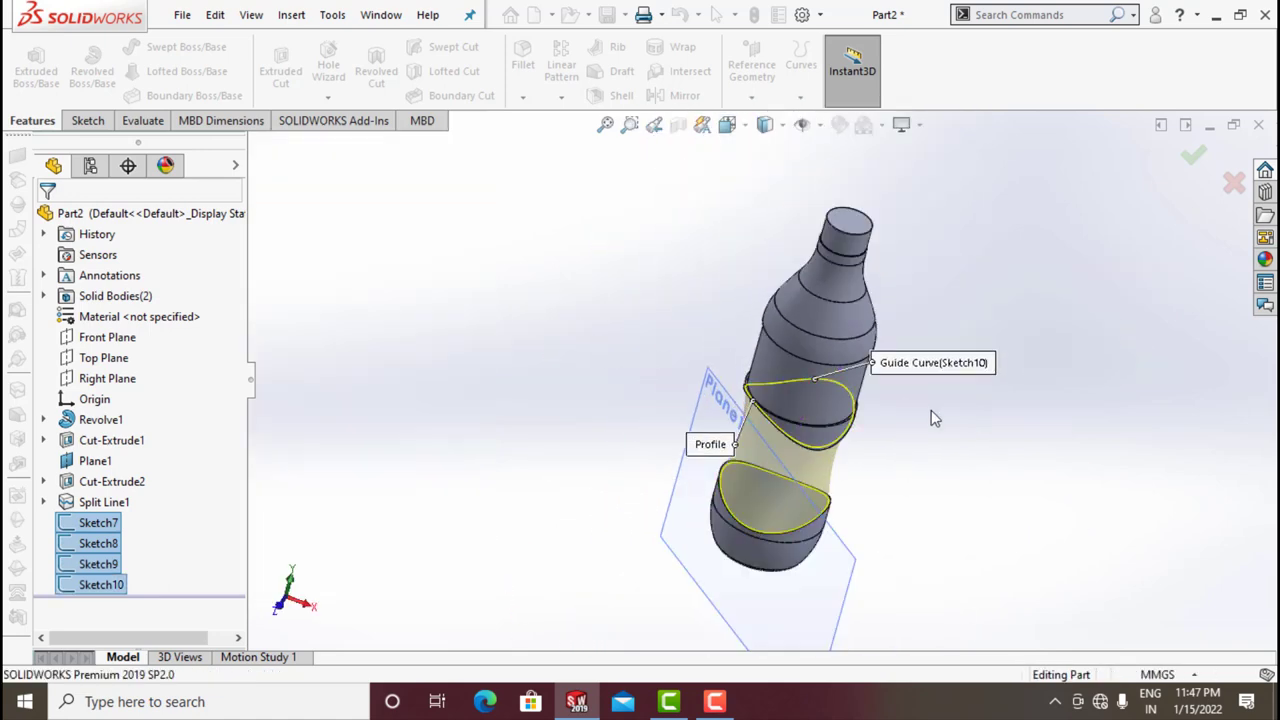
middle_drag(898, 467, 789, 380)
scroll(850, 470, down, 3)
scroll(778, 484, up, 4)
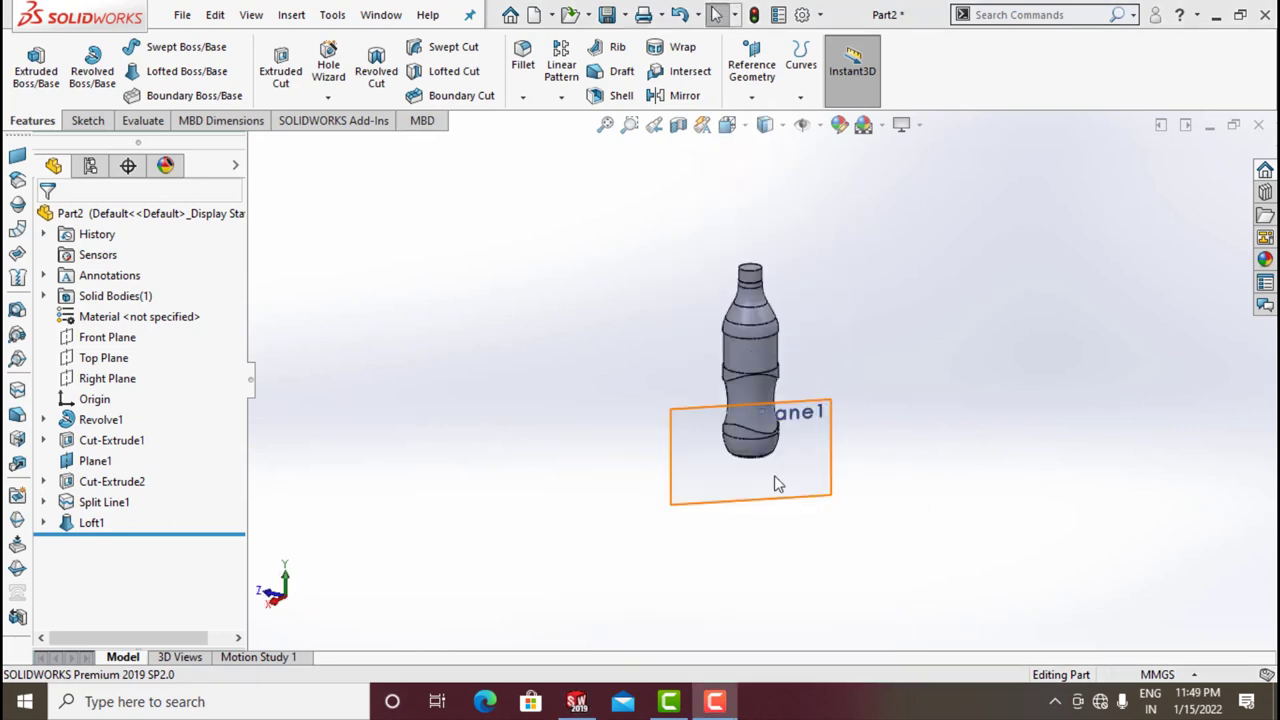
- Hide the reference plane and start a symmetric 1 mm fillet on the inner edge of the step beneath the bottle's shoulder
click(803, 127)
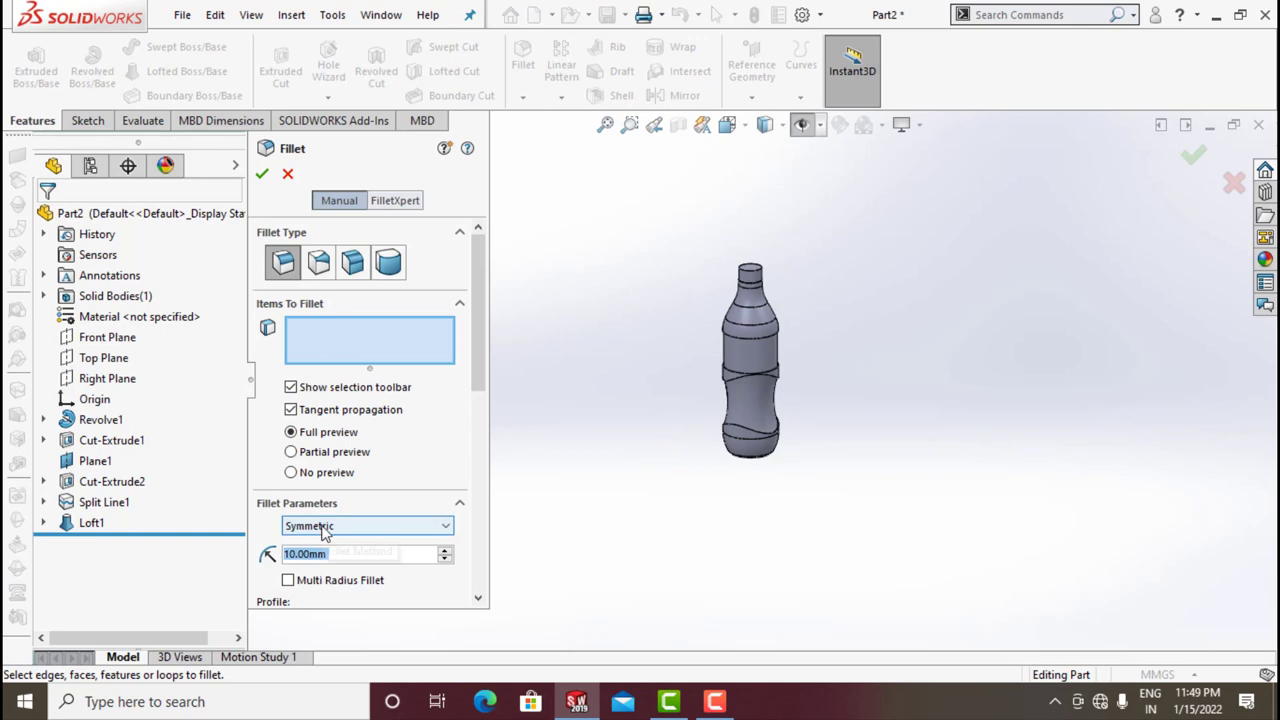
text(1)
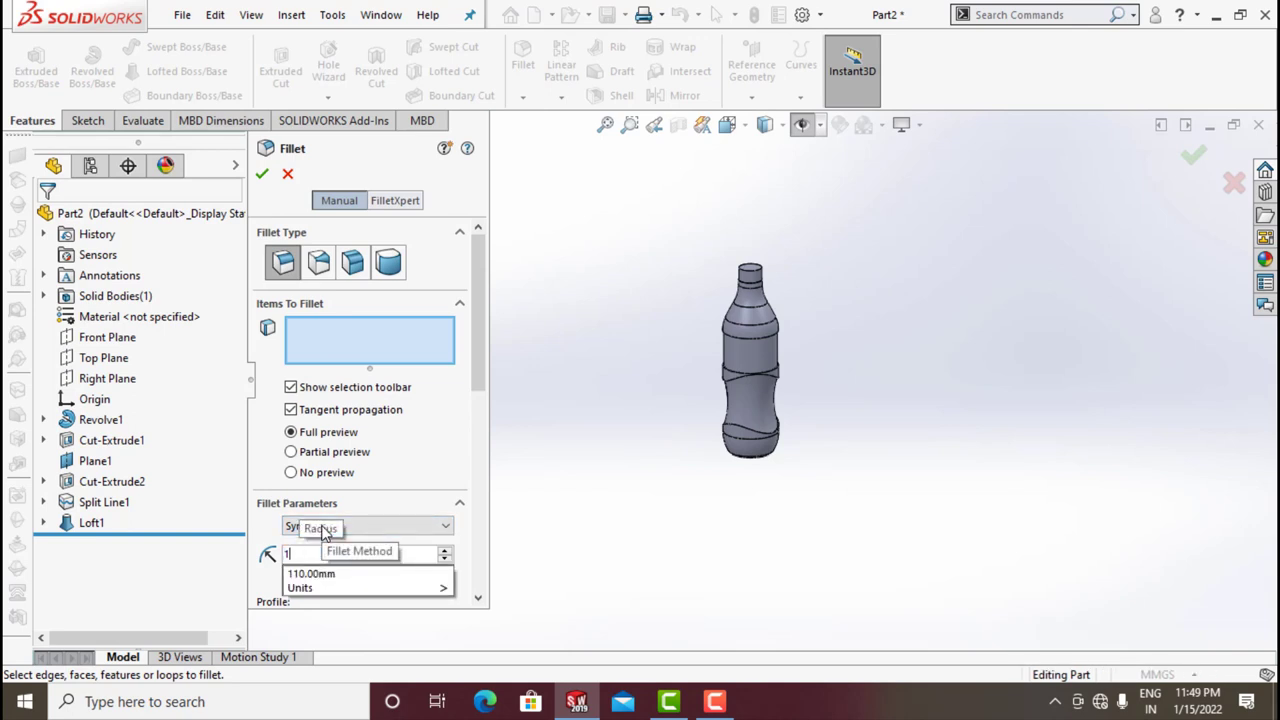
key(Return)
scroll(741, 366, up, 5)
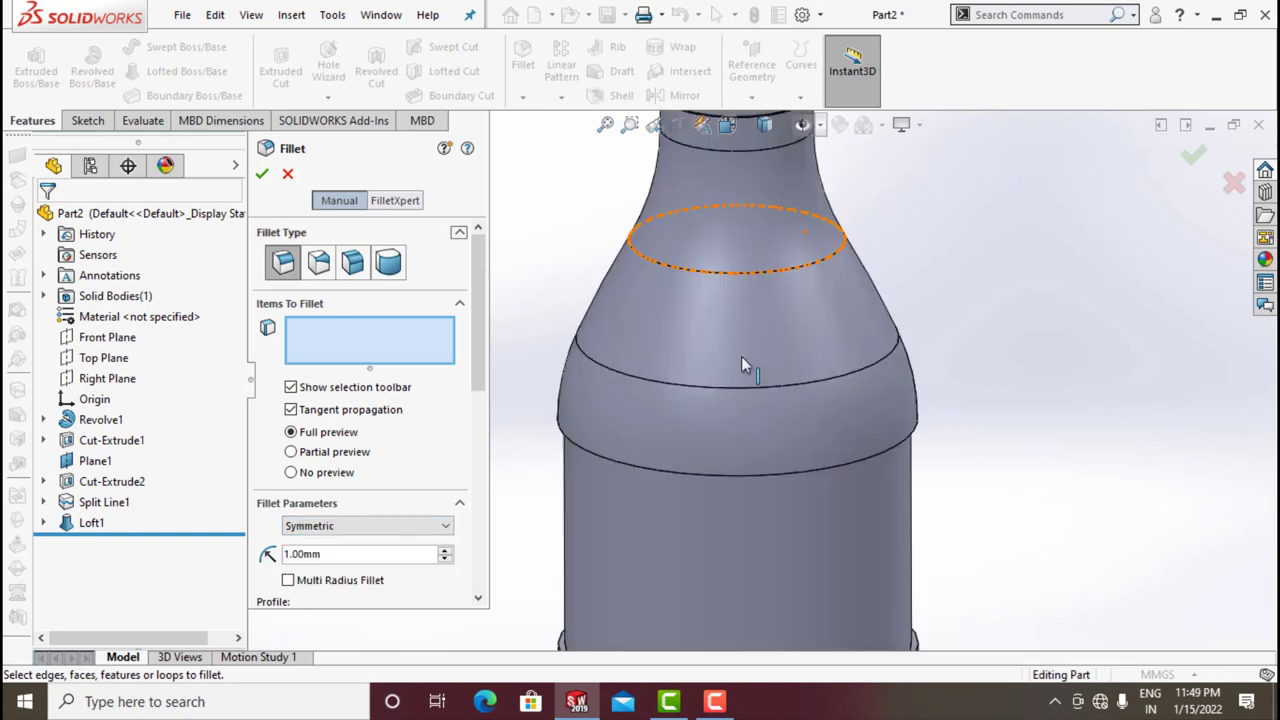
scroll(645, 430, up, 6)
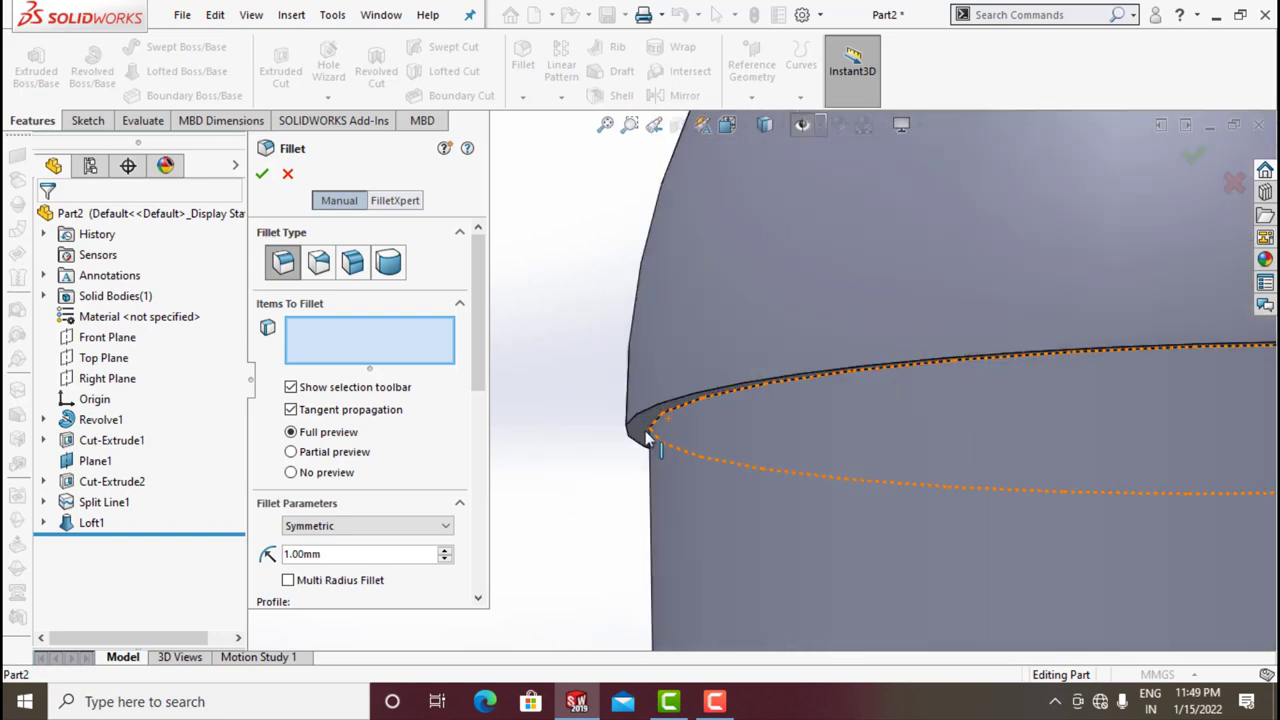
click(665, 425)
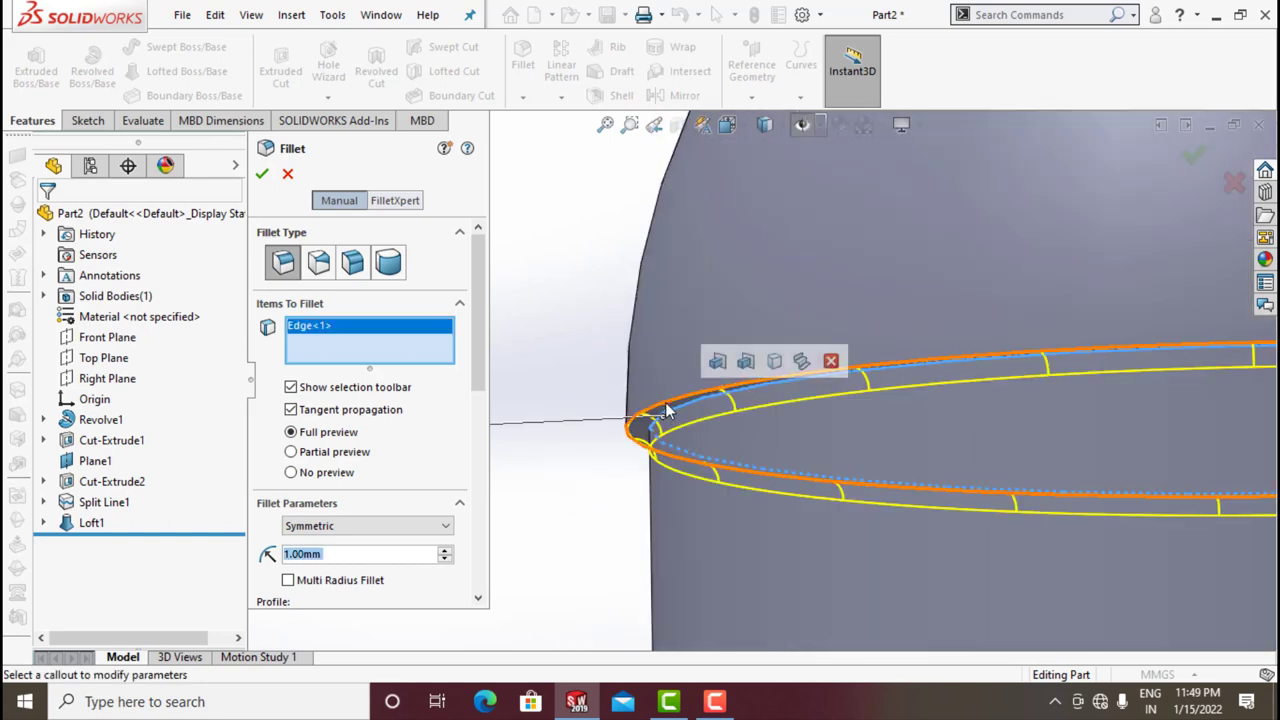
click(668, 410)
click(665, 404)
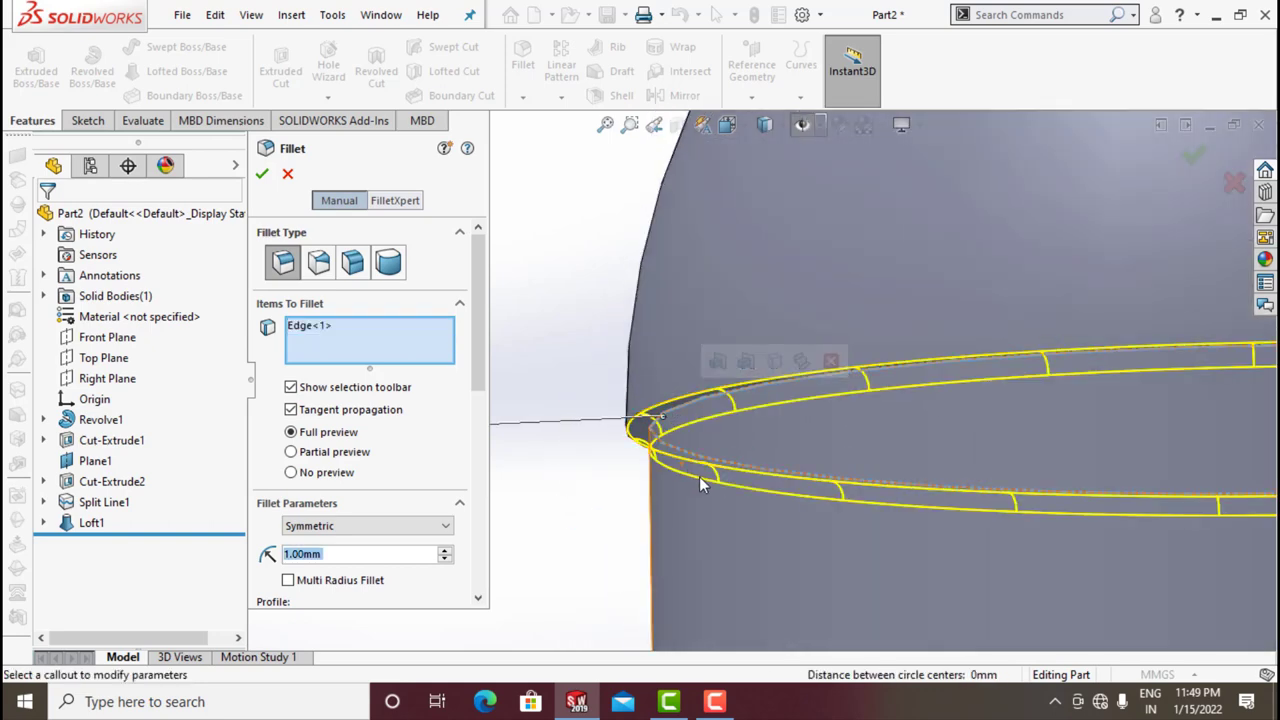
- Add the inner step edge above the middle band and the loft's lower edge to the fillet
scroll(699, 476, down, 6)
scroll(742, 430, up, 8)
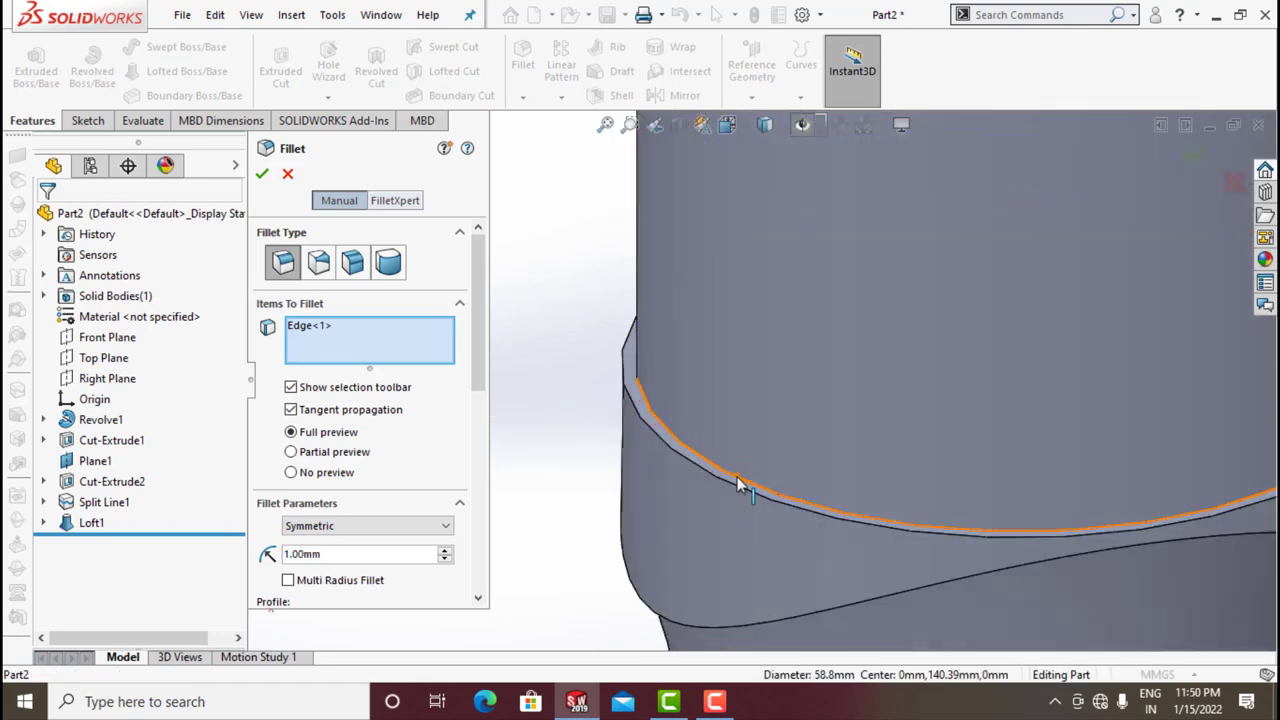
click(740, 484)
scroll(874, 579, down, 4)
scroll(874, 571, down, 3)
scroll(765, 586, up, 7)
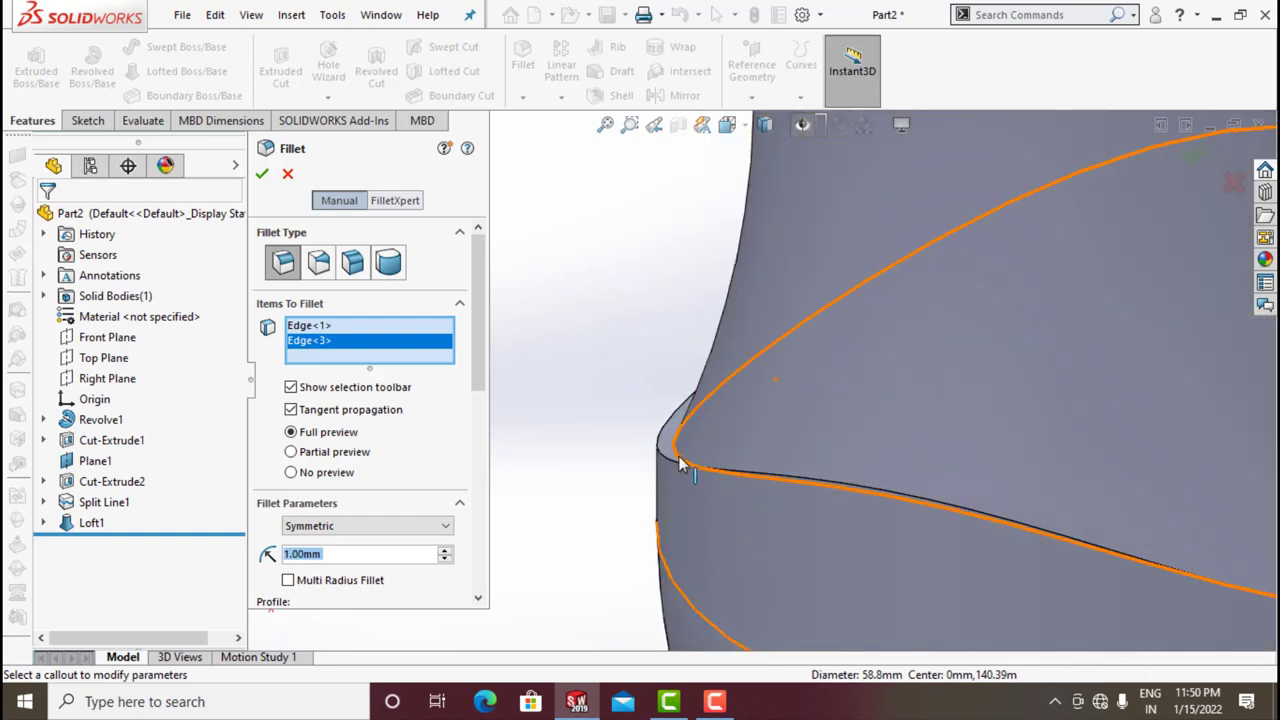
click(680, 462)
- Add the loft's upper edge at the middle band to the selection and apply the 1 mm fillet
scroll(680, 462, down, 5)
middle_drag(839, 324, 812, 258)
scroll(905, 275, up, 6)
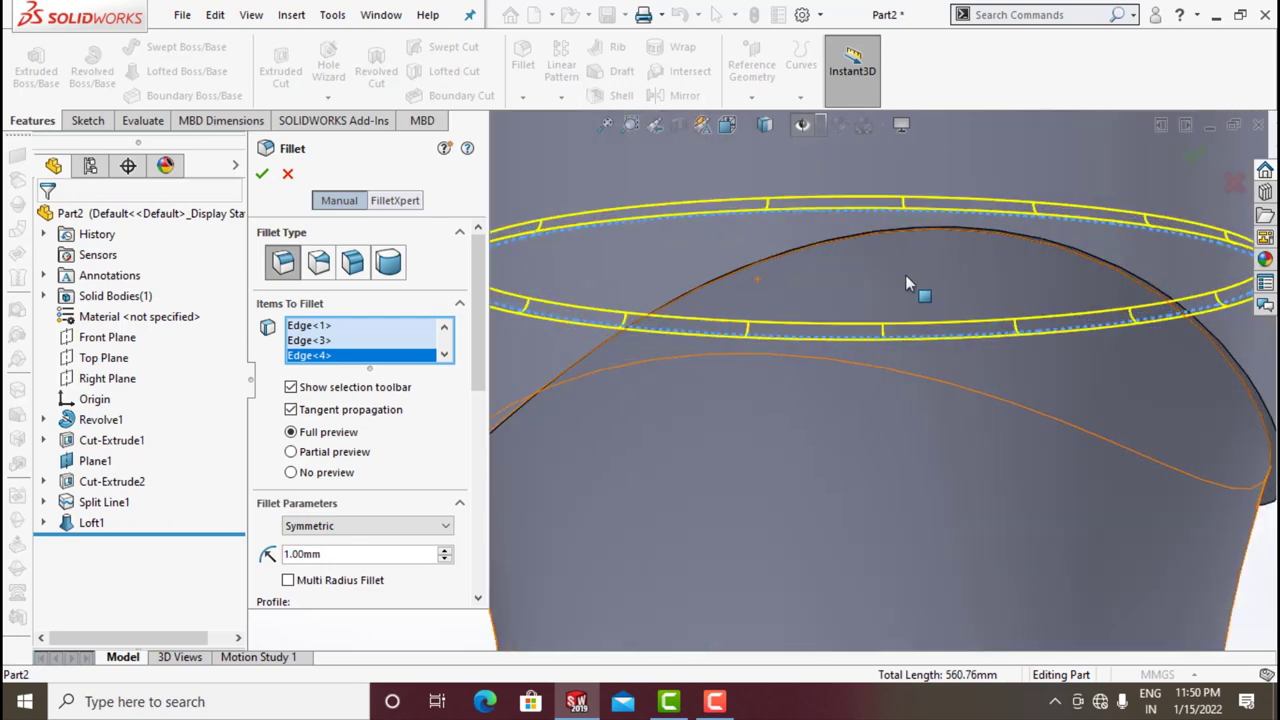
click(926, 208)
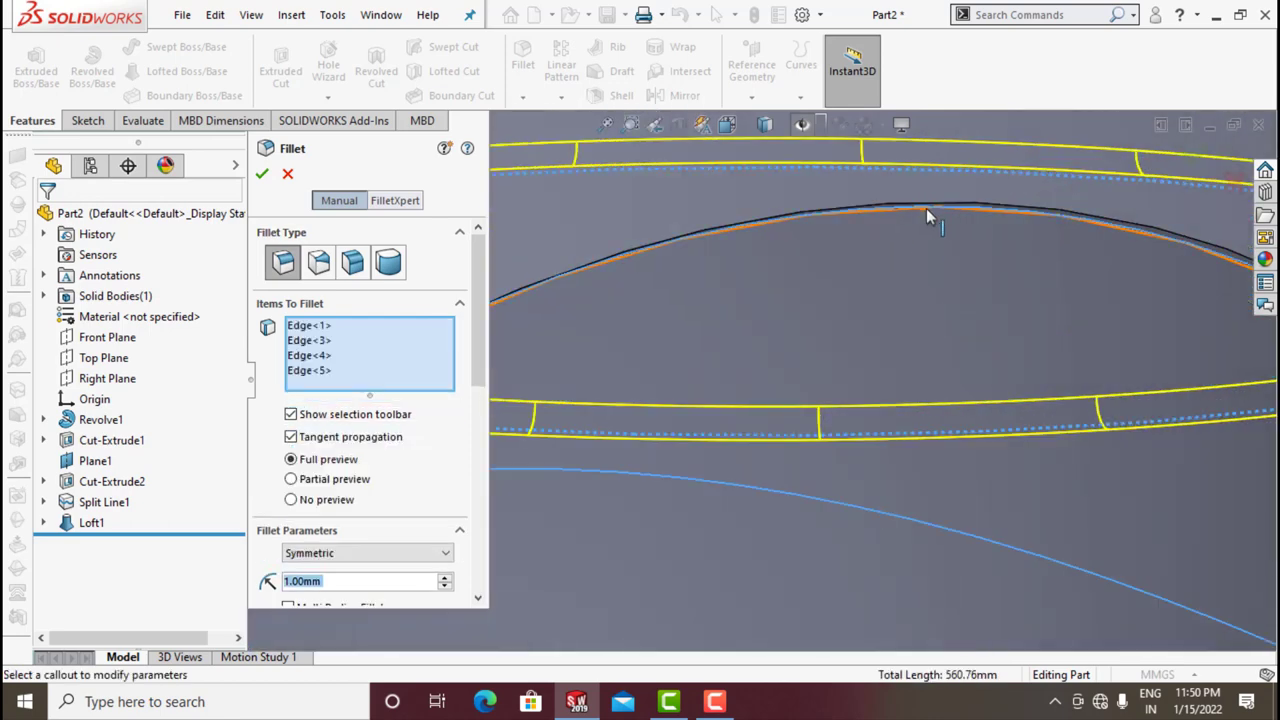
scroll(657, 240, down, 8)
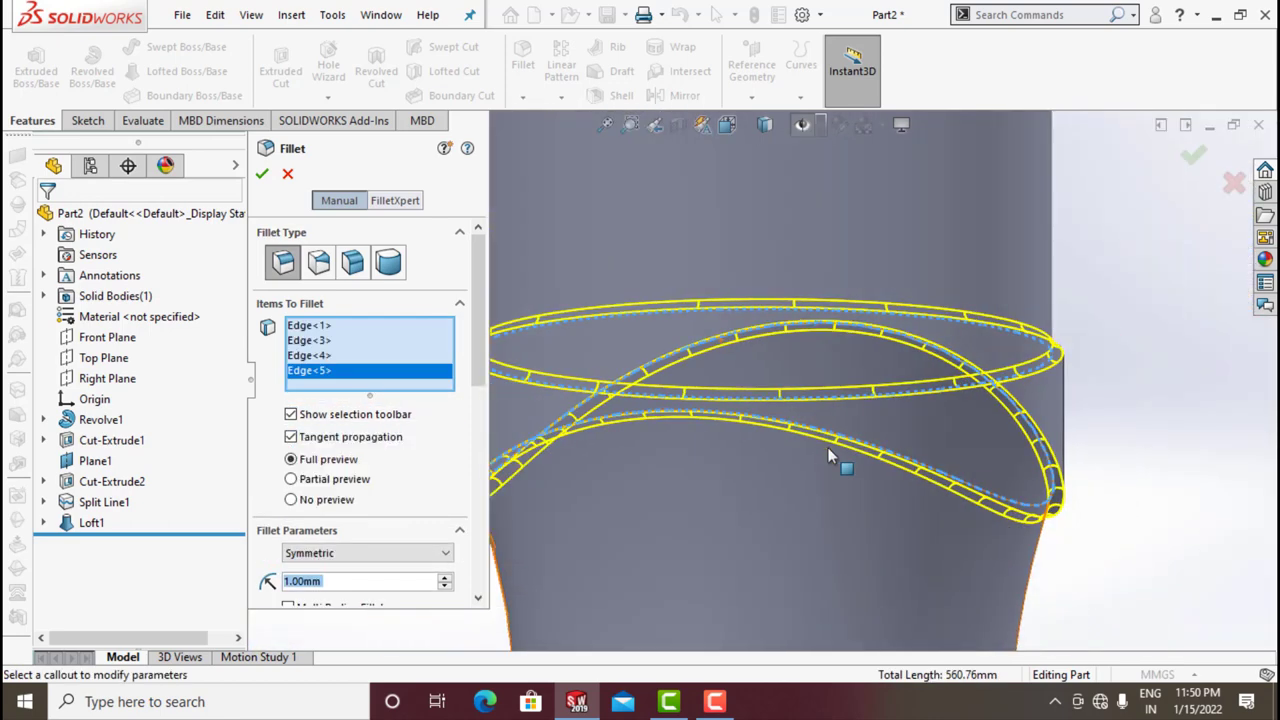
scroll(796, 561, down, 3)
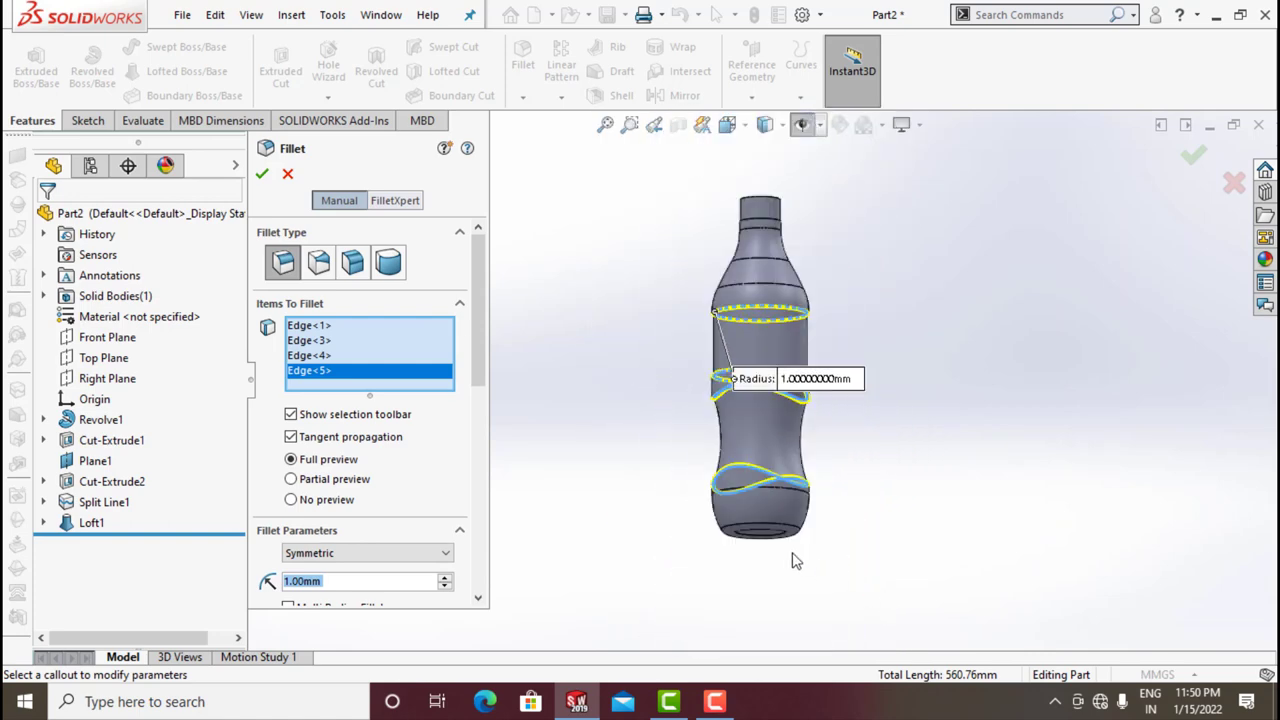
click(262, 175)
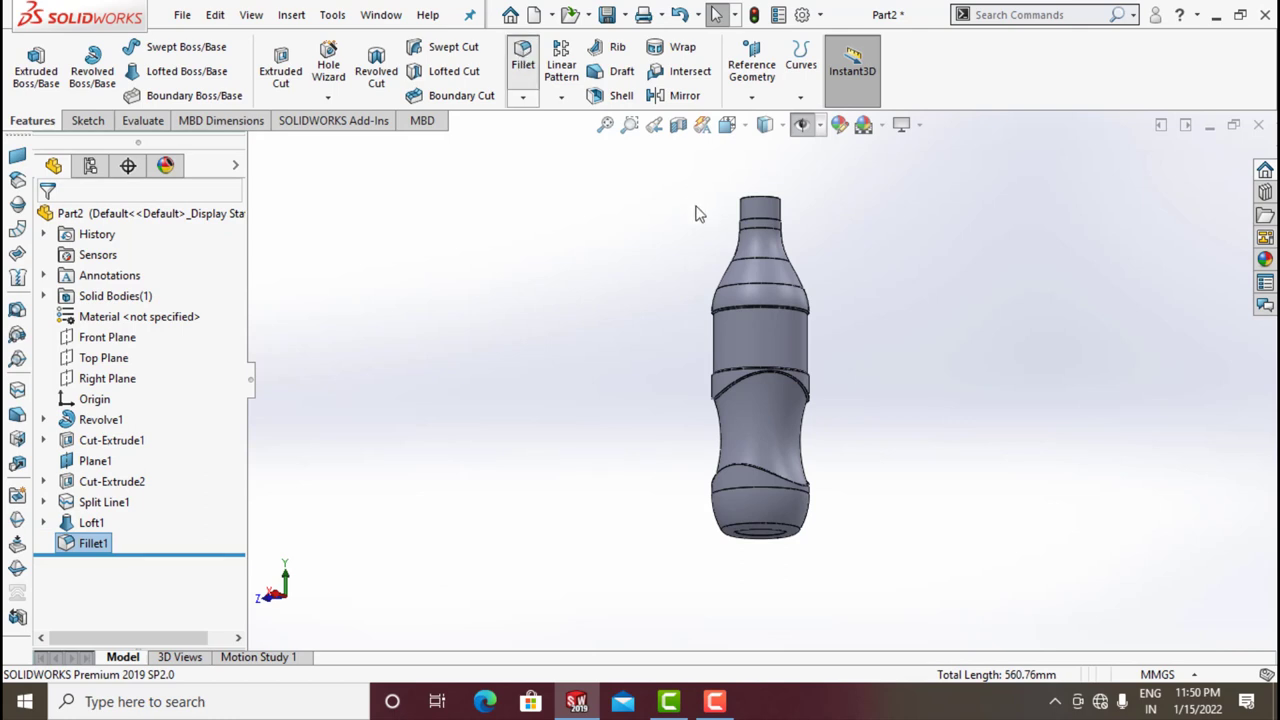
- Start another symmetric 1 mm fillet and select the outer edge of the step beneath the bottle's shoulder
key(Return)
scroll(735, 335, up, 5)
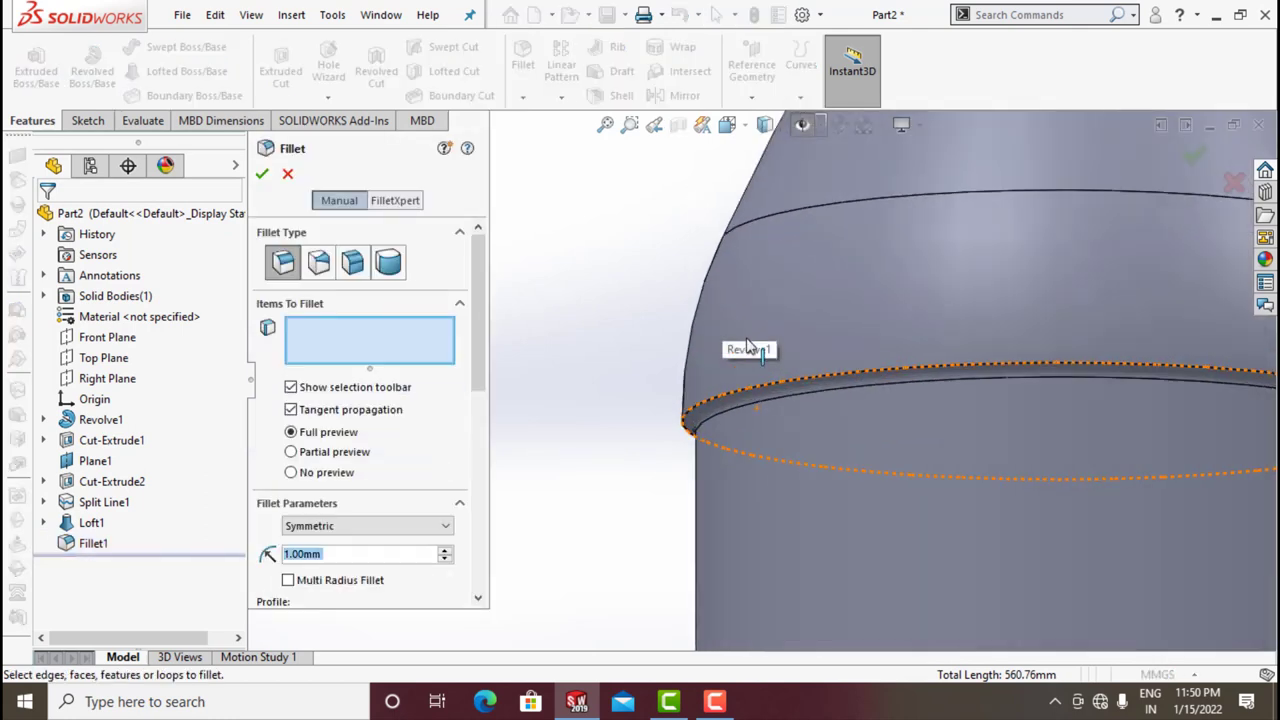
scroll(725, 452, up, 2)
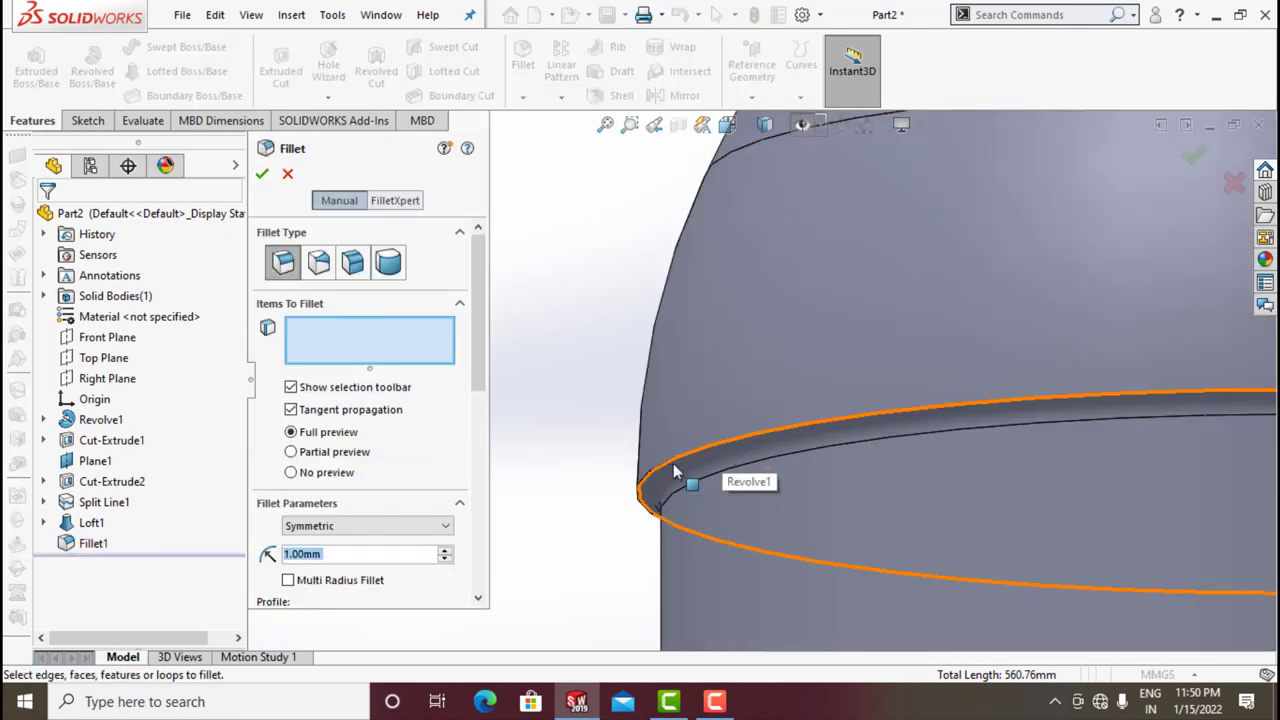
scroll(672, 468, up, 2)
scroll(666, 440, up, 2)
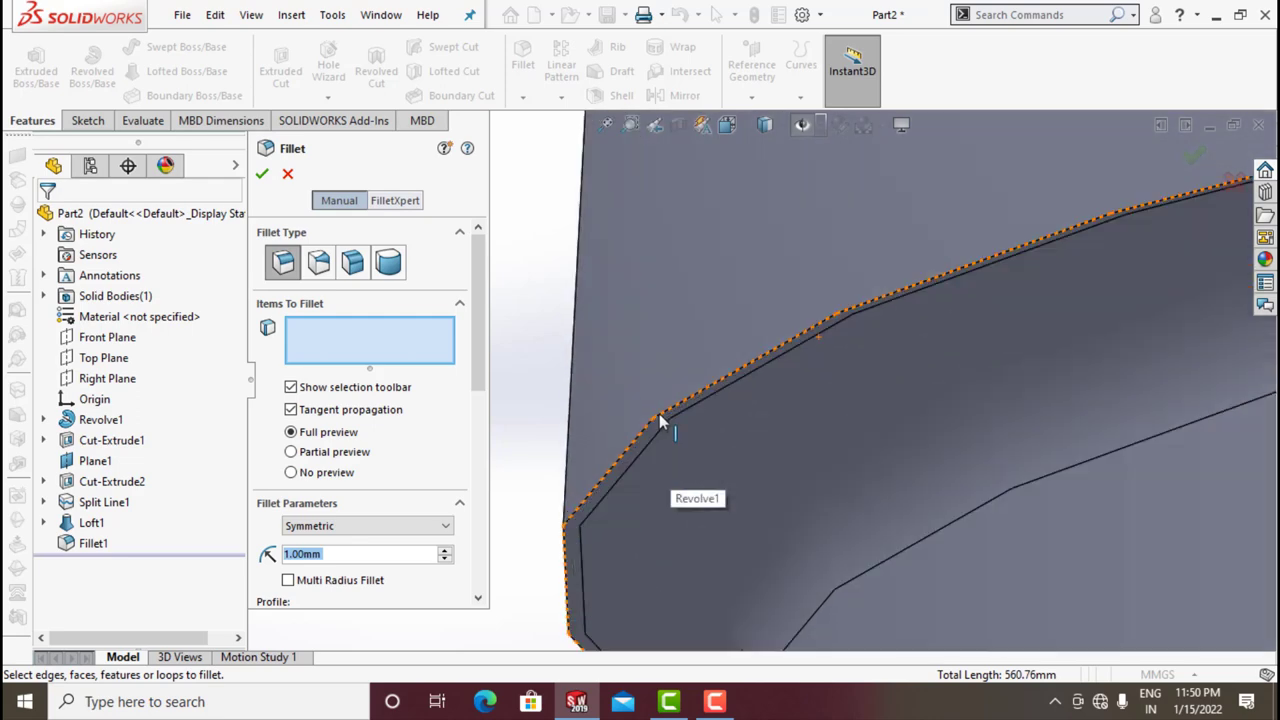
click(667, 430)
scroll(731, 572, down, 5)
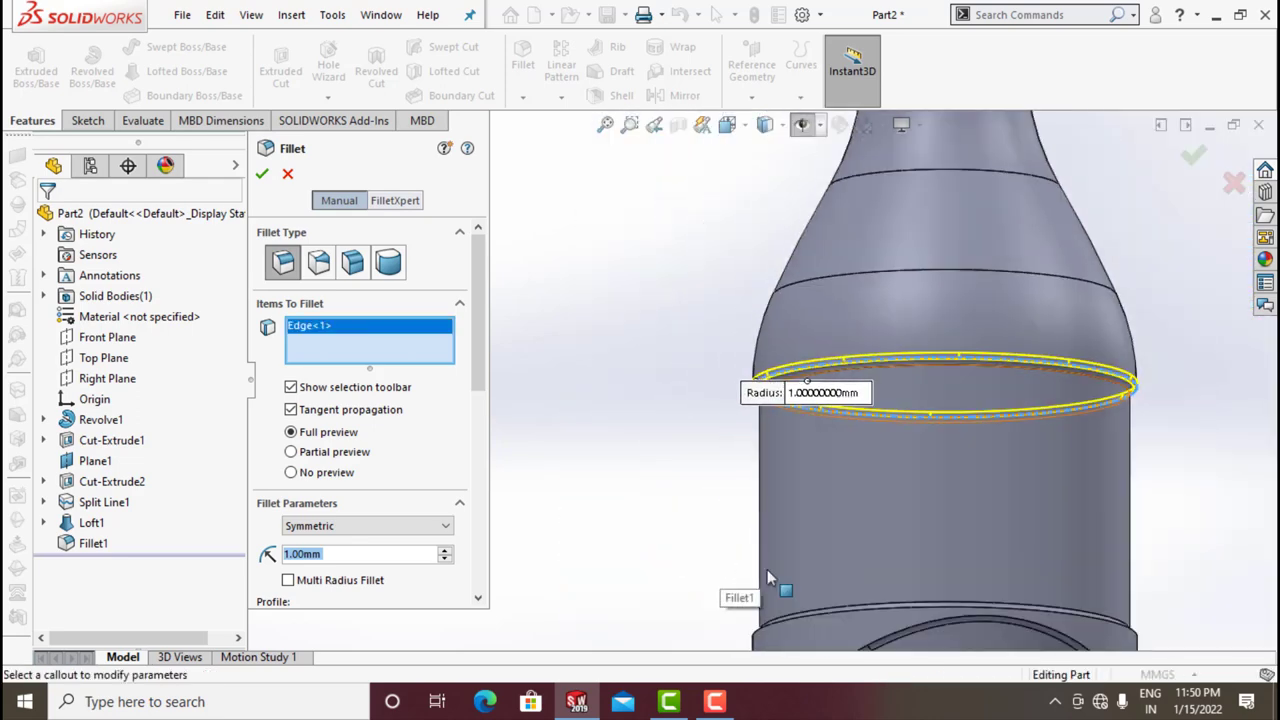
- Add the outer edge of the step at the top of the middle band to the fillet
scroll(760, 505, up, 5)
scroll(750, 472, up, 5)
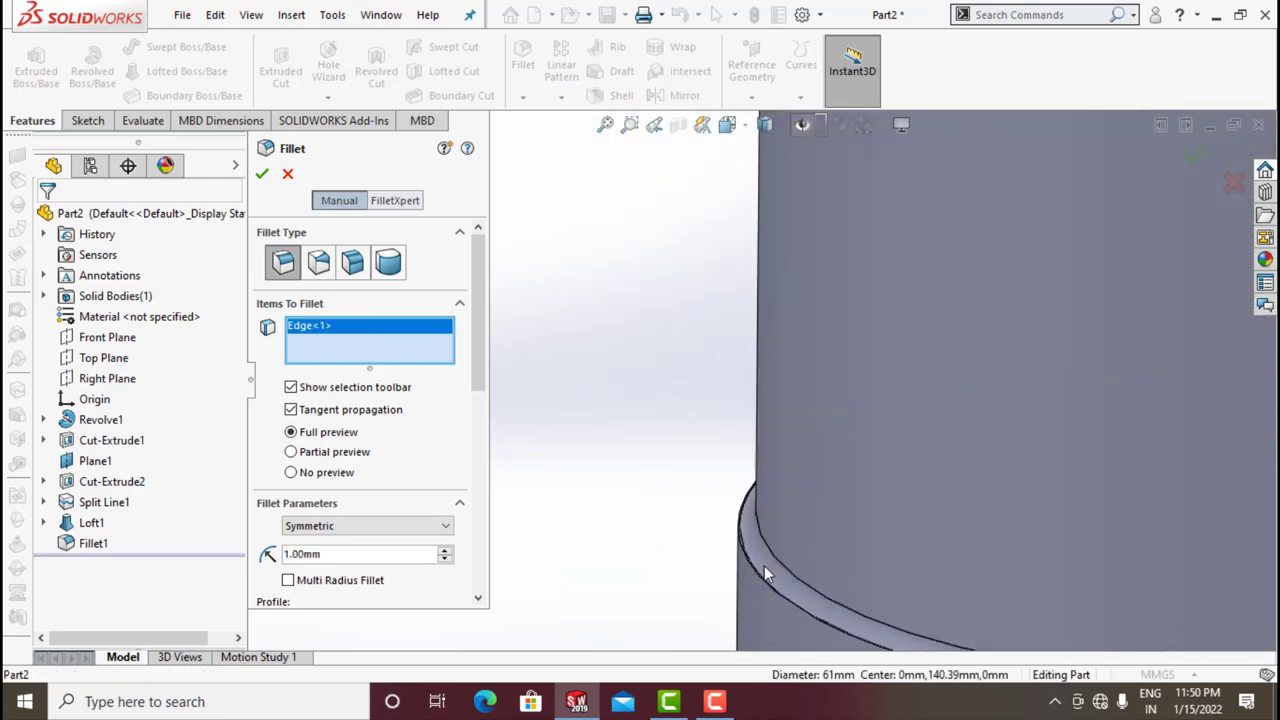
scroll(750, 455, down, 2)
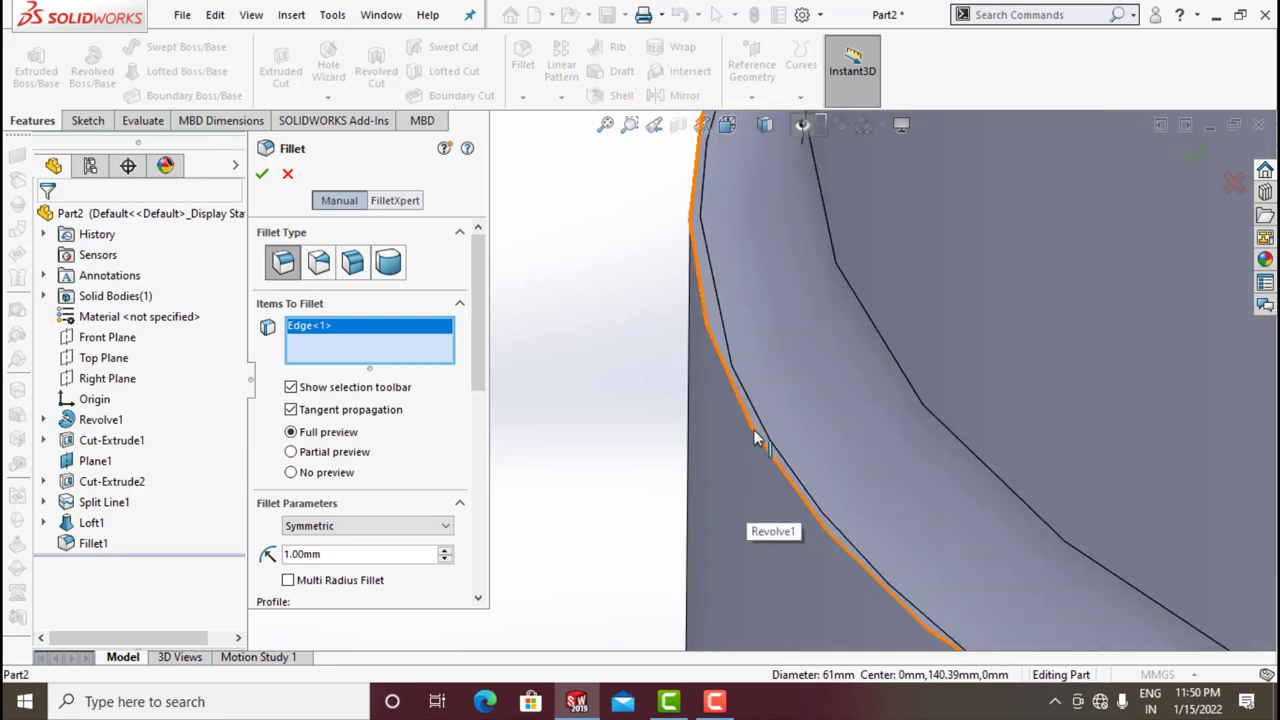
click(752, 432)
scroll(742, 514, down, 2)
scroll(742, 514, down, 4)
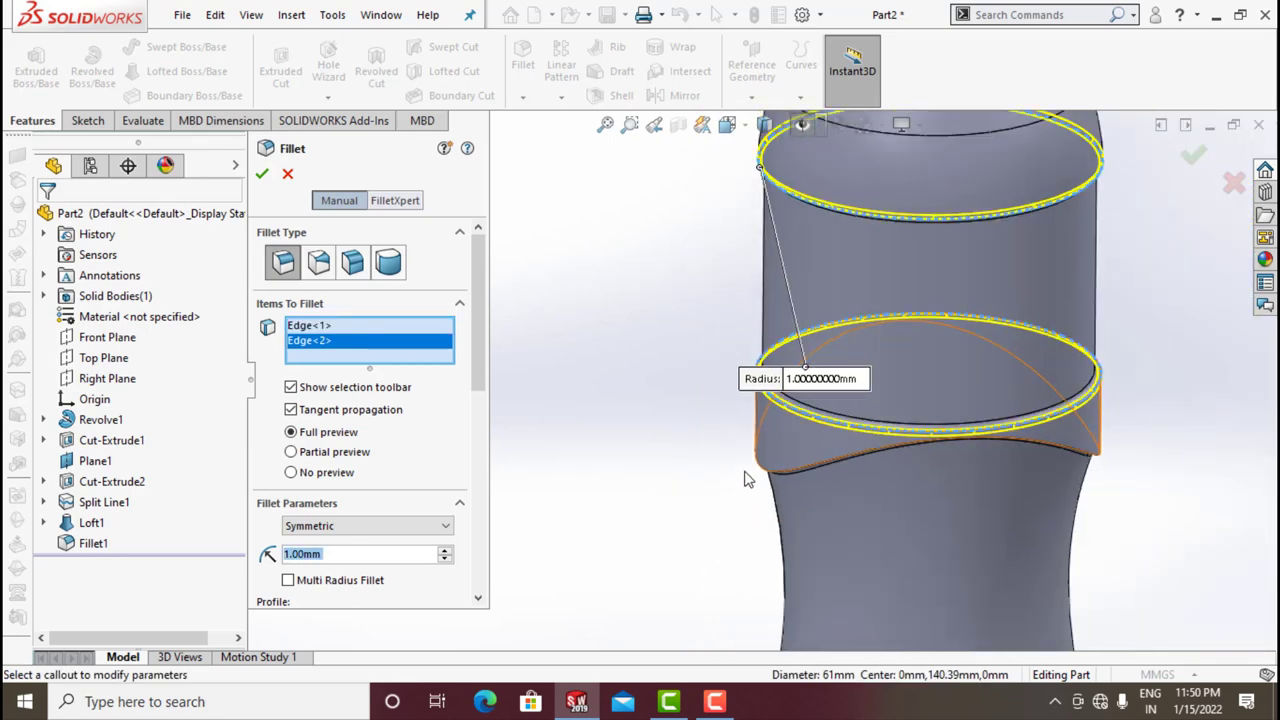
- Add the middle band's curved lower outer edge, above the lofted section, to the fillet selection
scroll(785, 425, up, 4)
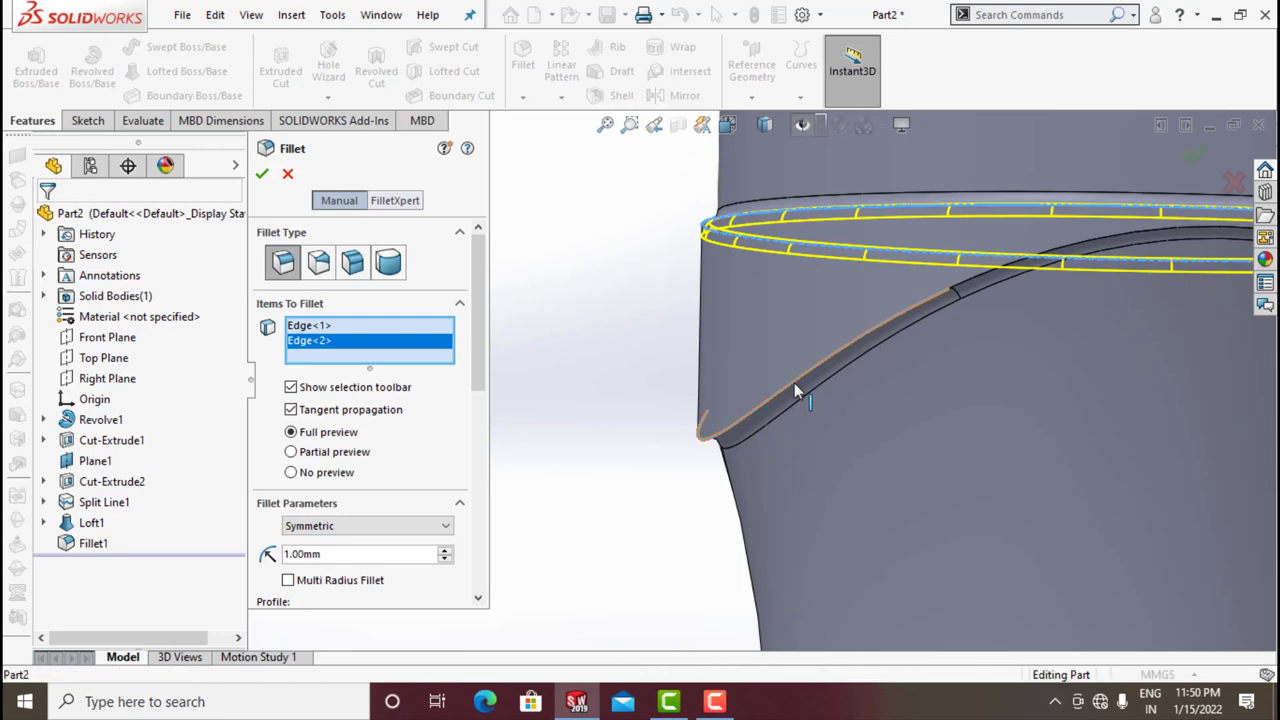
click(794, 385)
scroll(817, 563, down, 2)
scroll(817, 563, down, 2)
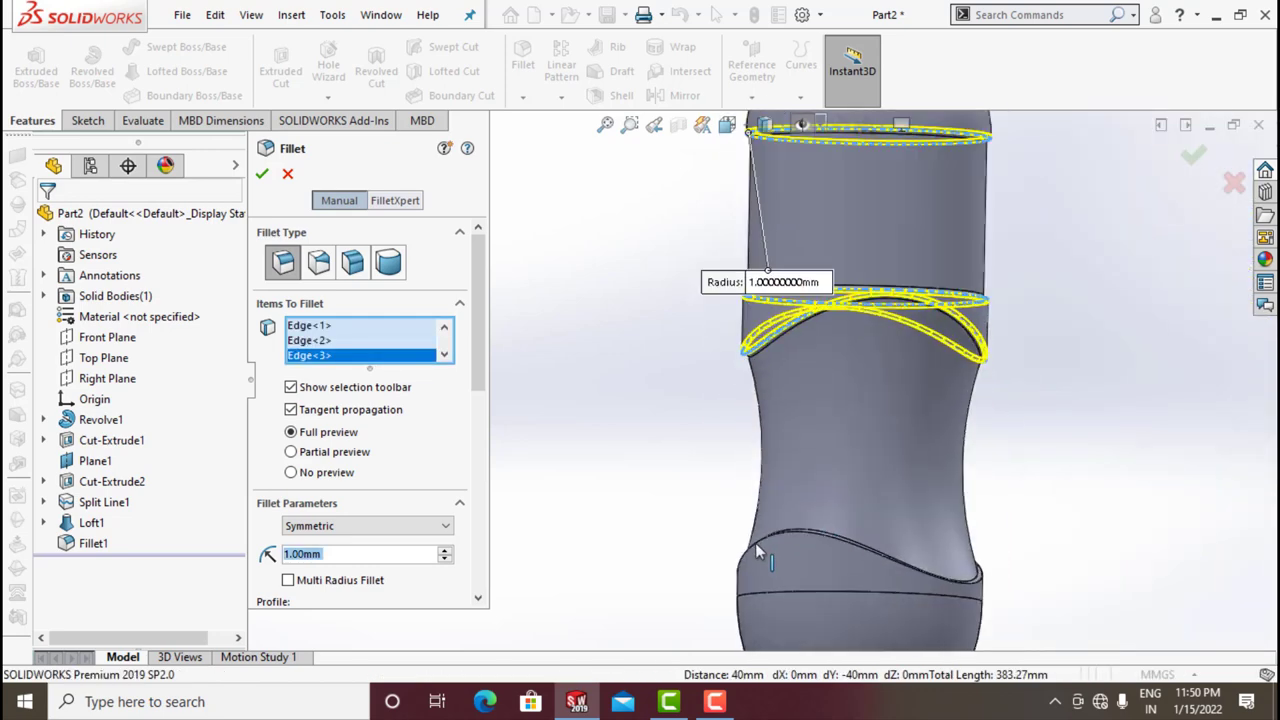
- Add the base section's curved upper outer edge below the loft and apply the 1 mm fillet
scroll(755, 543, up, 6)
middle_drag(700, 597, 707, 455)
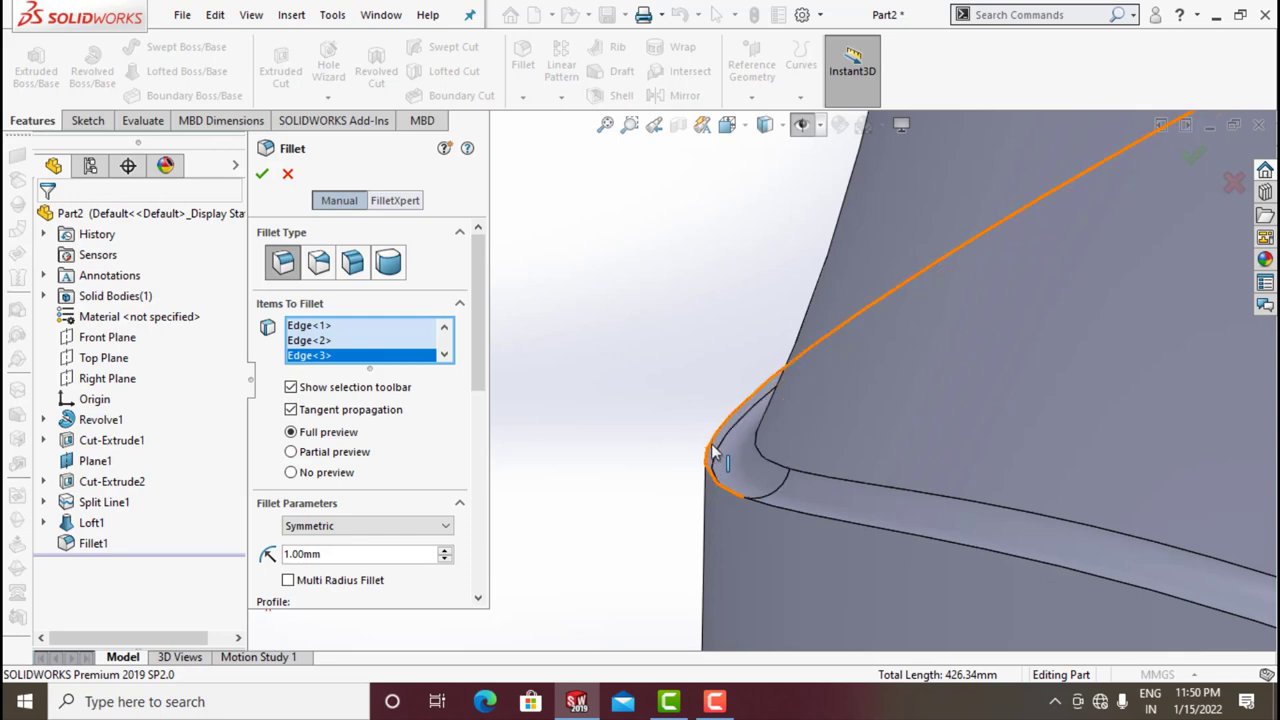
click(710, 455)
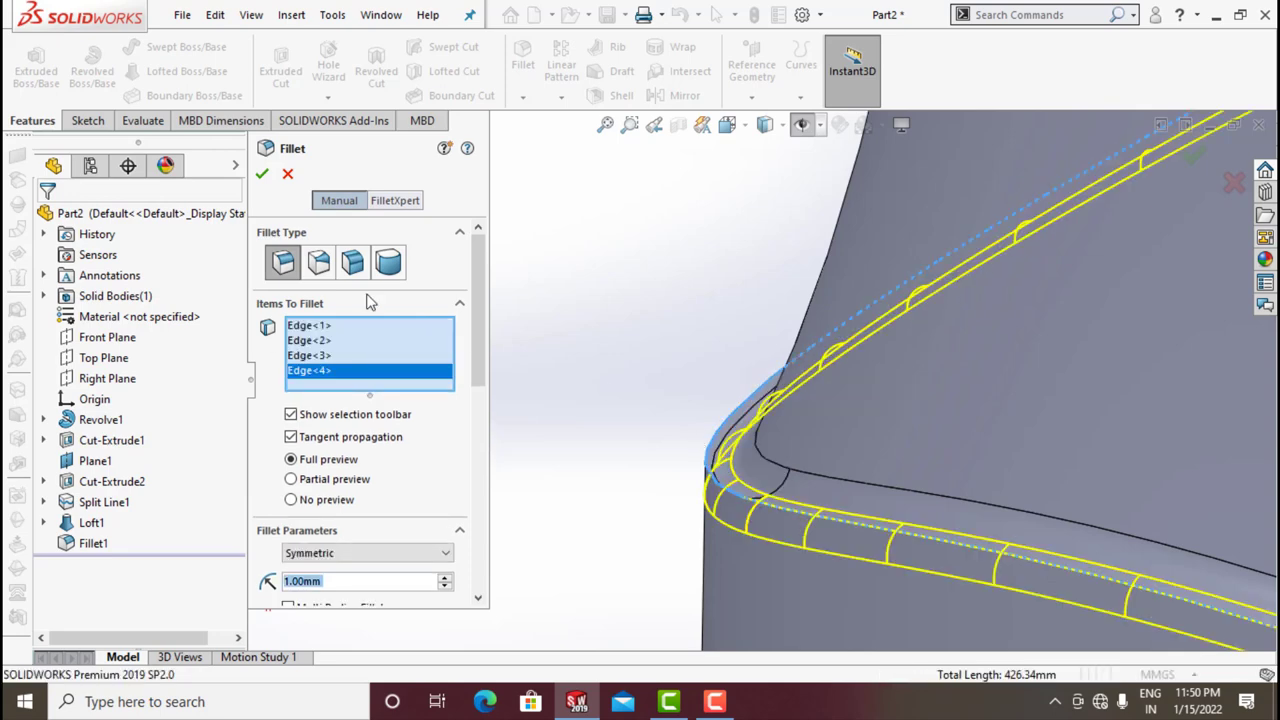
click(262, 177)
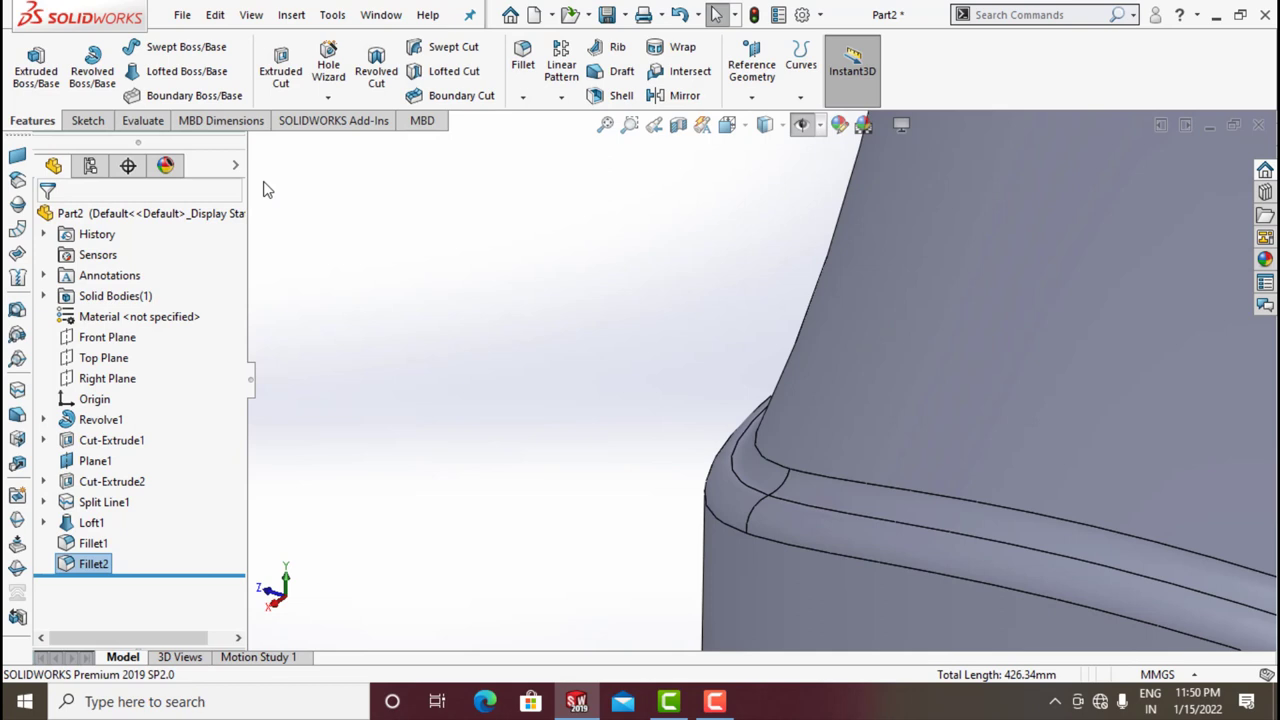
- Start a sketch on the Right Plane, viewed normal to it, at the lower corner of the bottle's base
scroll(263, 190, up, 10)
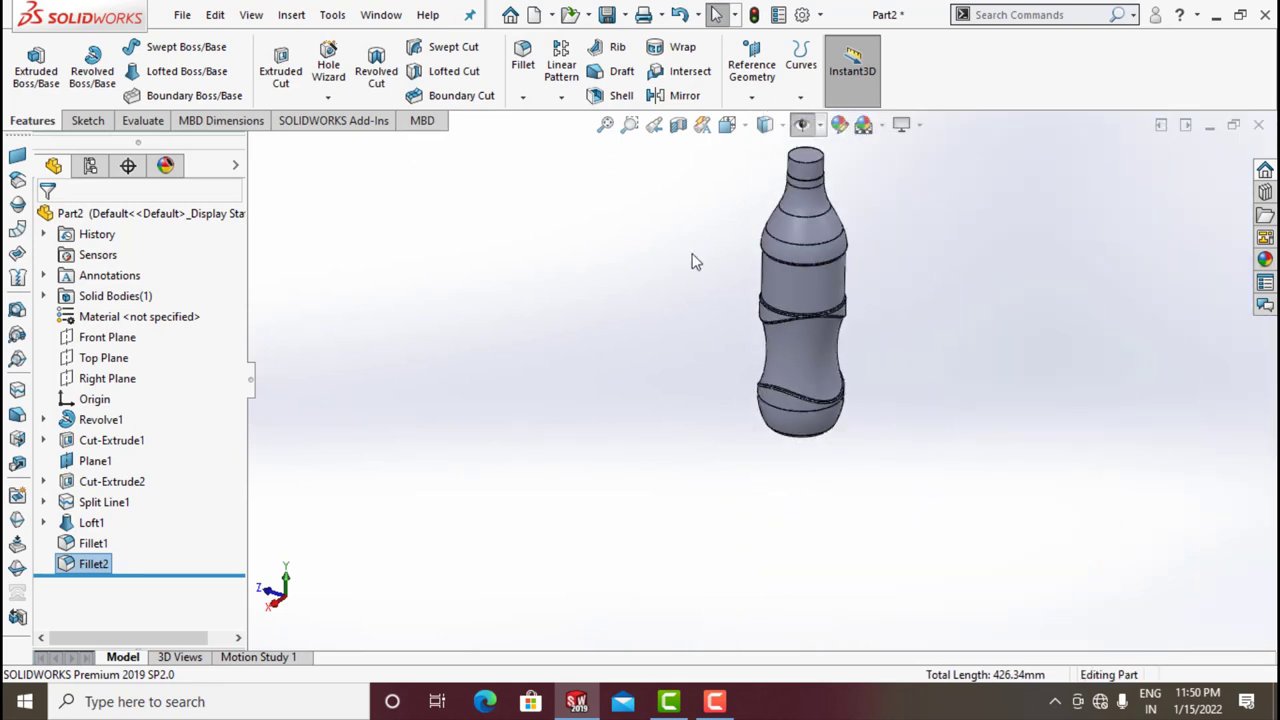
scroll(786, 337, down, 5)
middle_drag(786, 337, 774, 220)
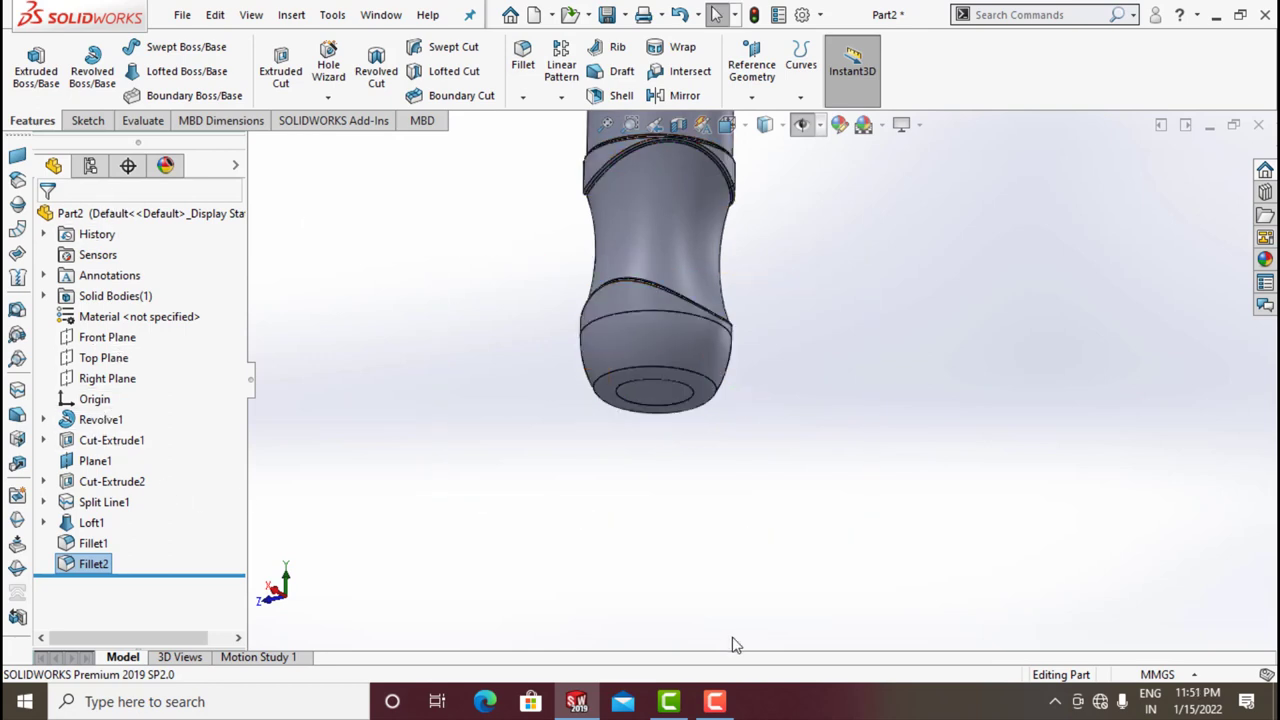
click(126, 380)
click(139, 348)
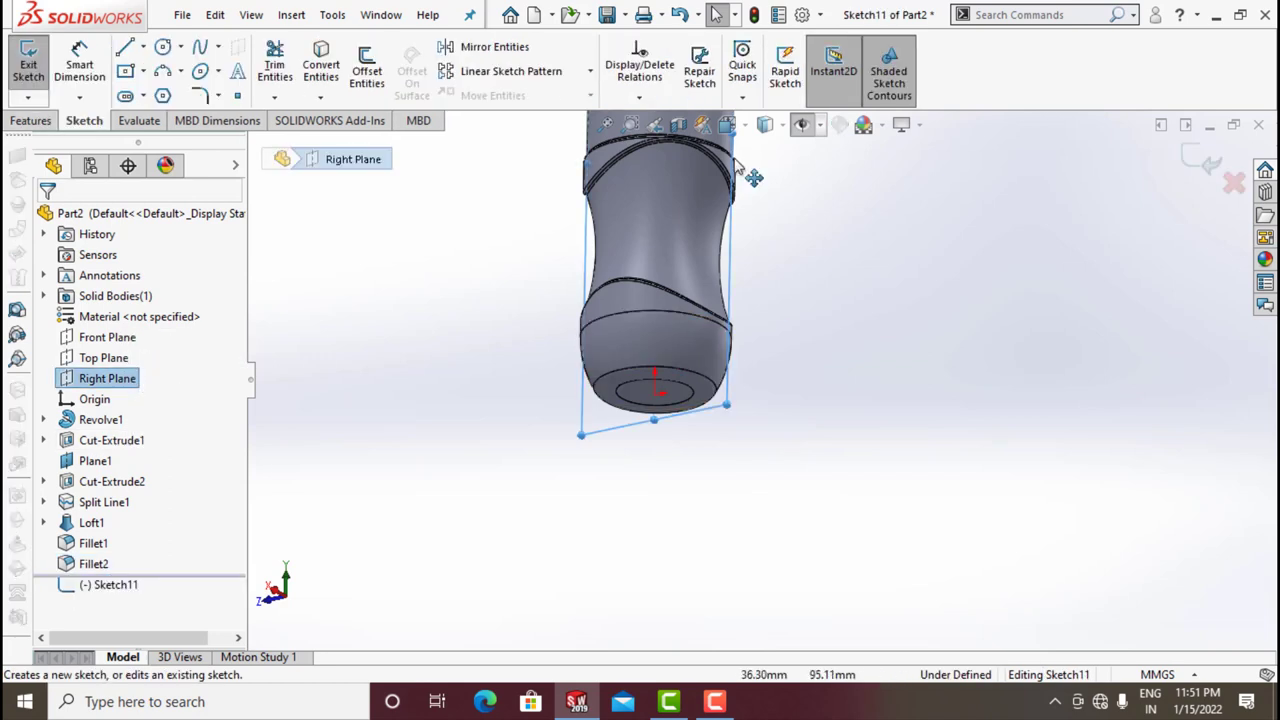
click(727, 124)
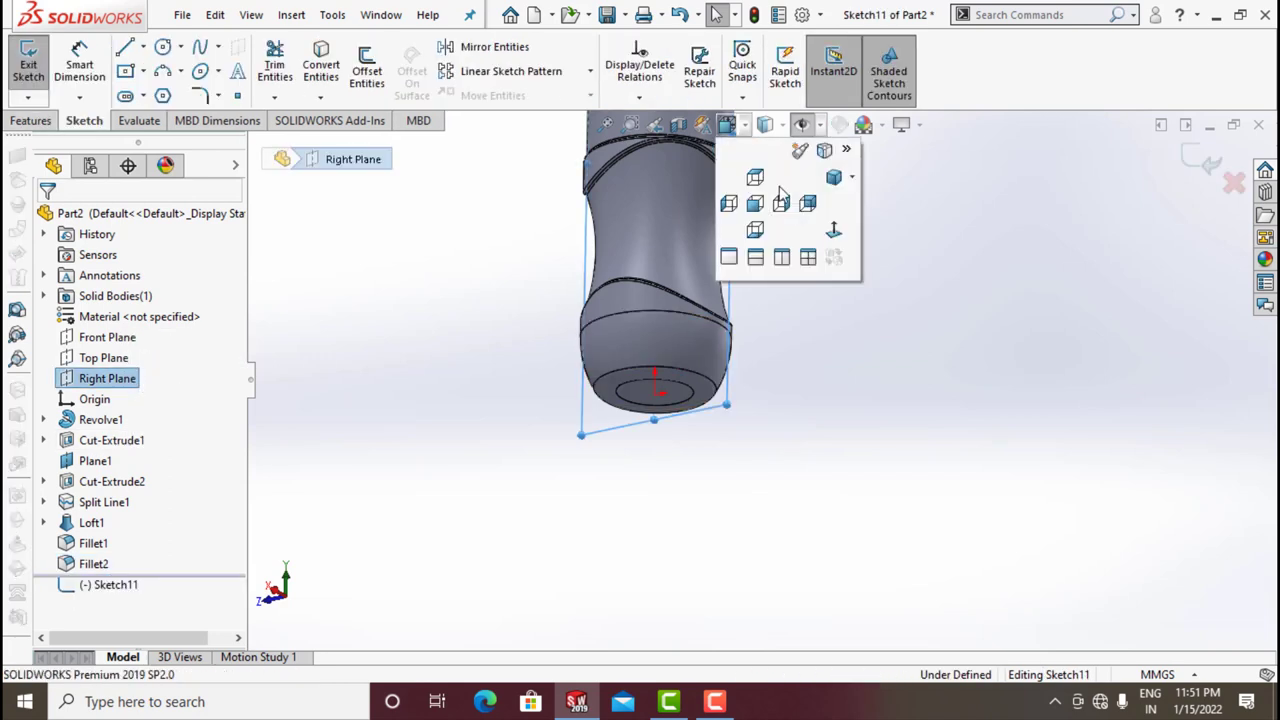
click(835, 233)
click(953, 540)
scroll(809, 597, down, 10)
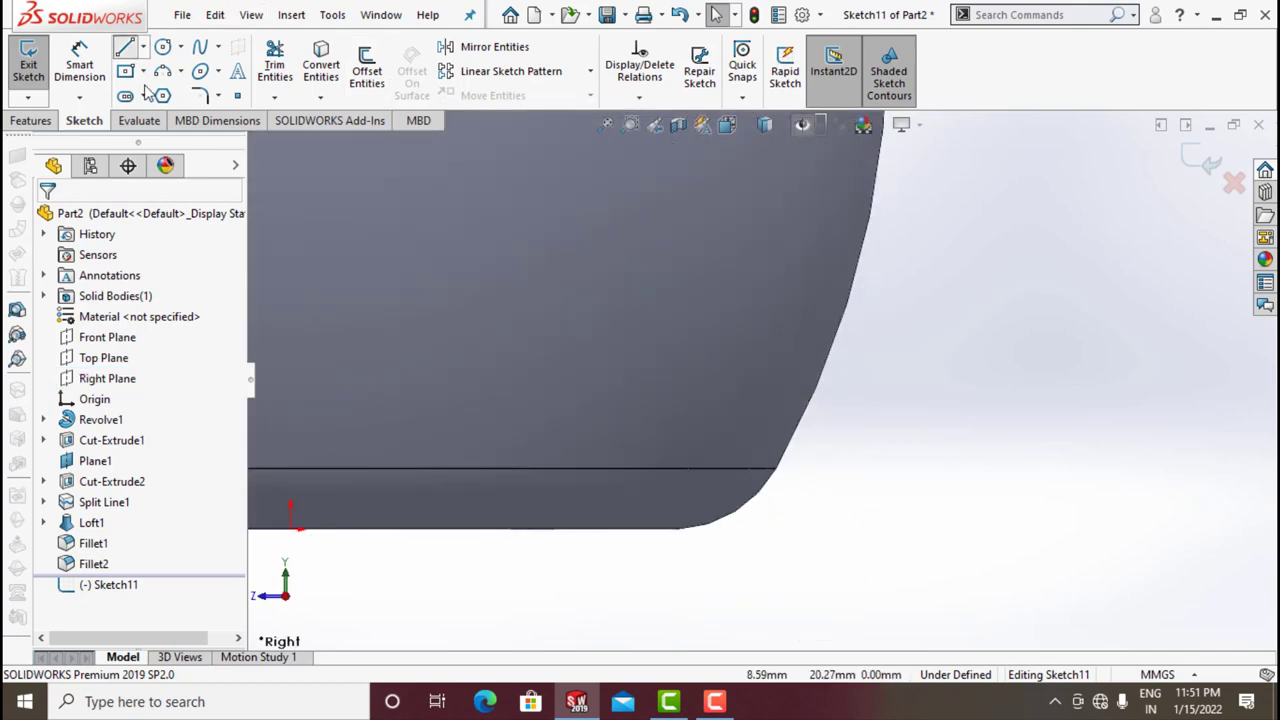
- Draw a line slanting up and outward from the end of the base's lower horizontal edge and set its length to 19.50 mm
click(776, 468)
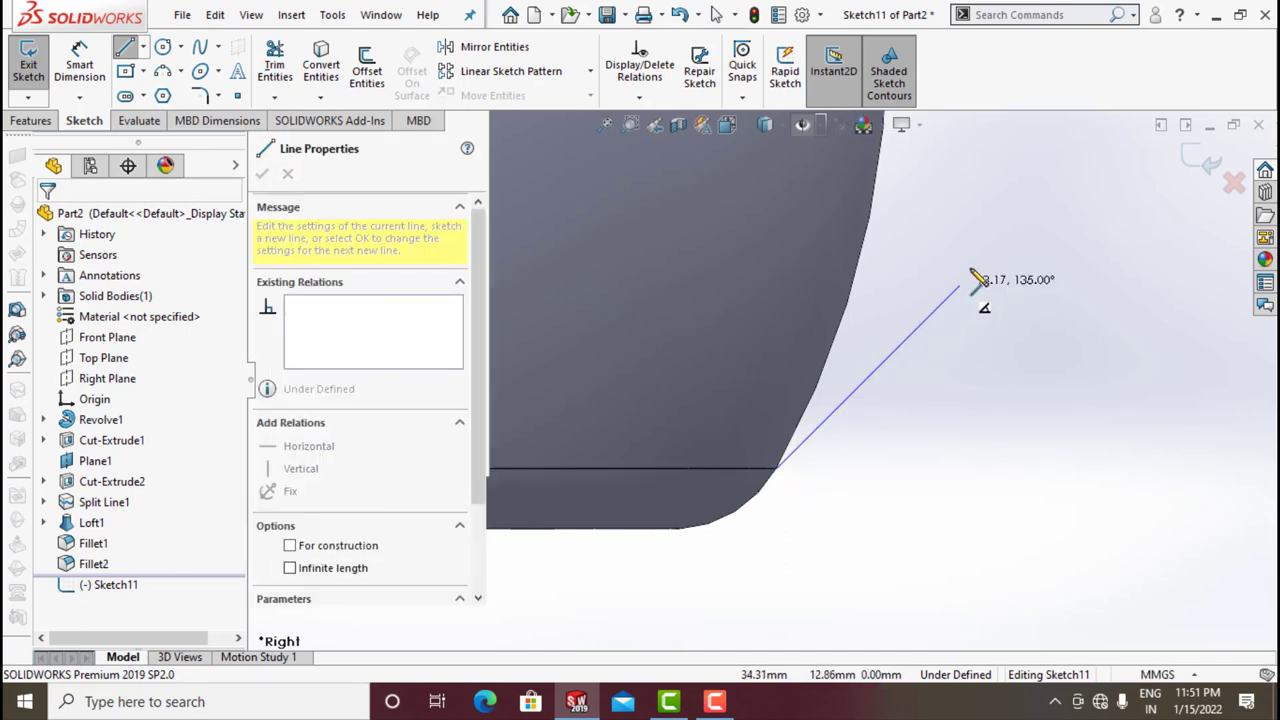
click(987, 250)
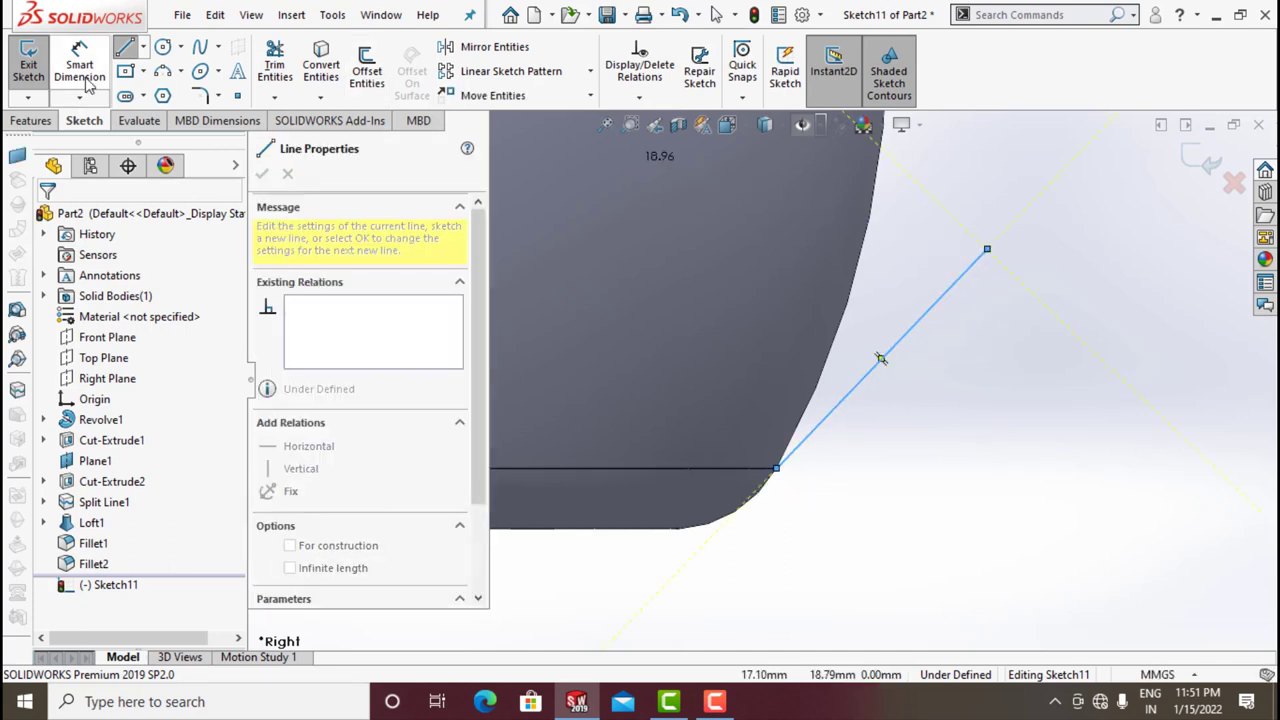
click(85, 80)
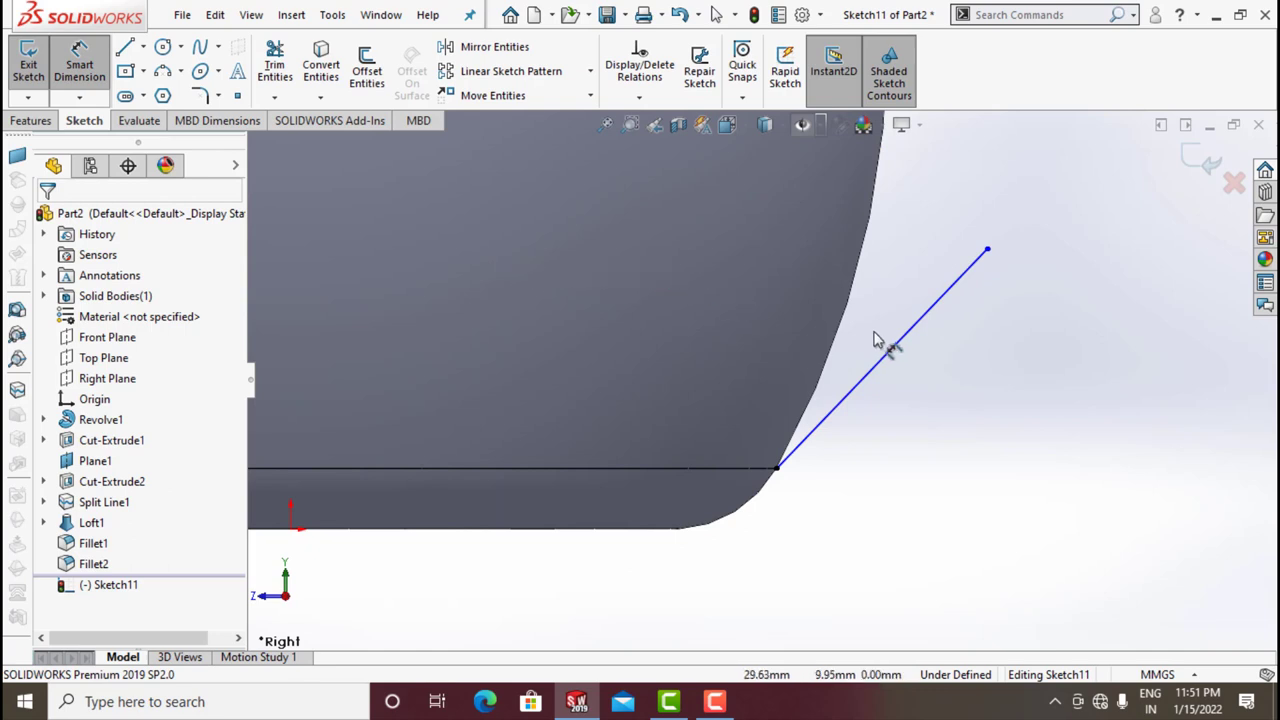
click(922, 352)
click(955, 388)
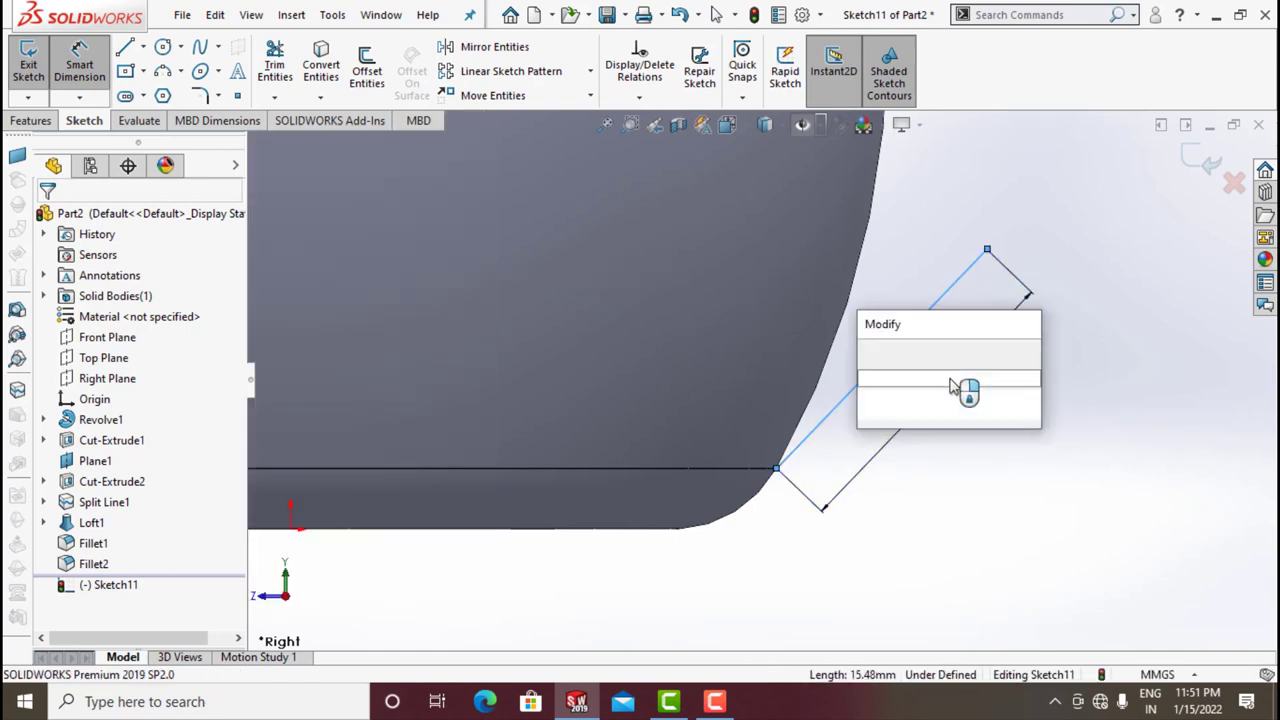
key(Return)
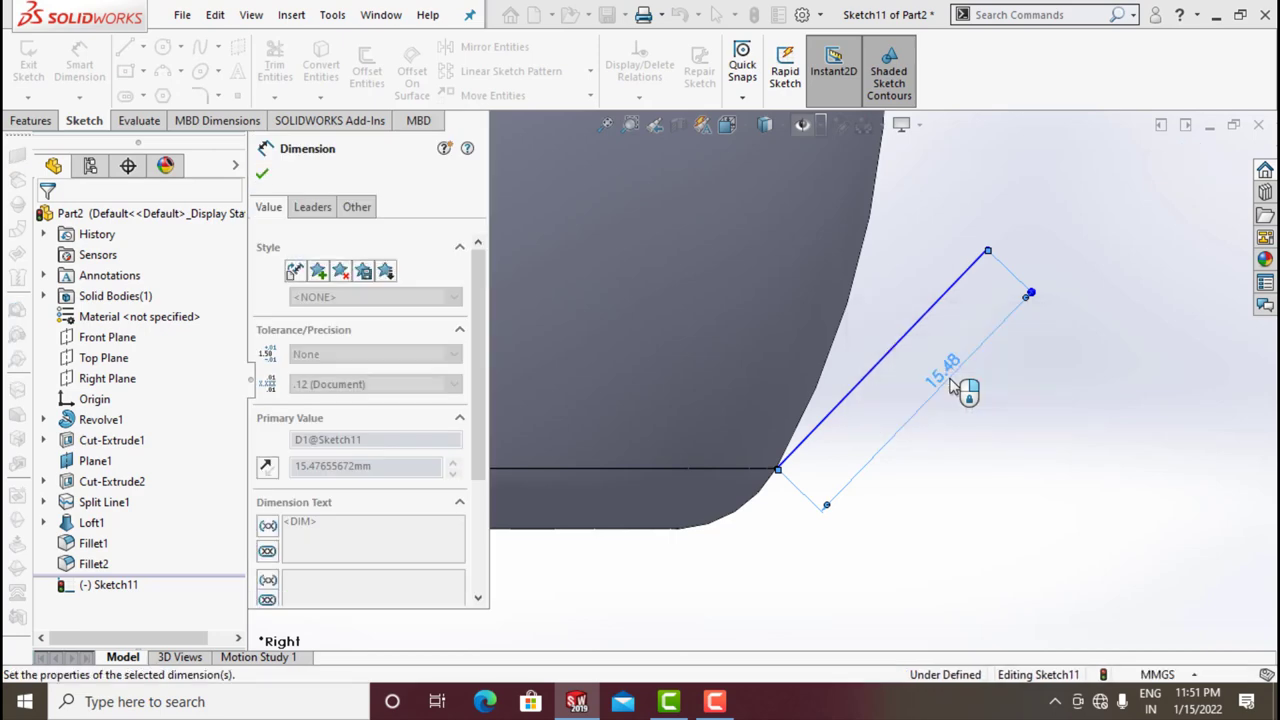
- Set the angle between the slanted line and the base's horizontal edge to 122.25° and exit the sketch
click(824, 428)
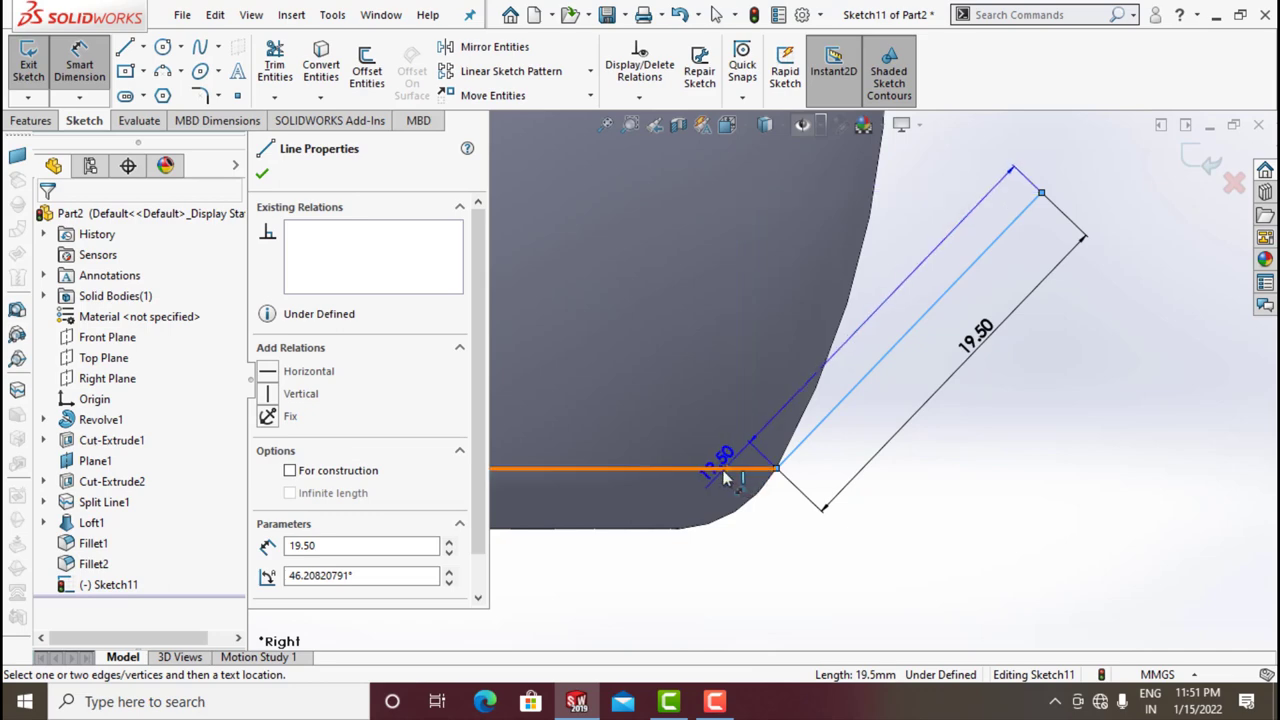
click(724, 469)
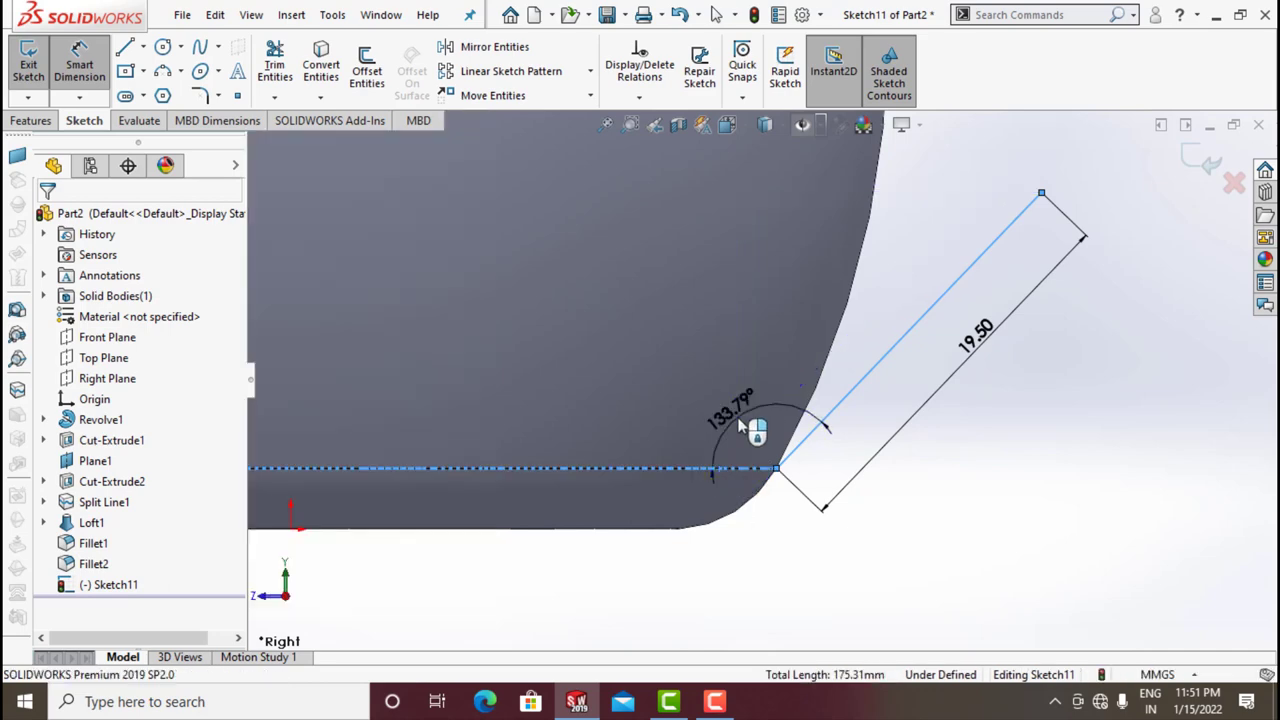
click(741, 427)
text(133.79)
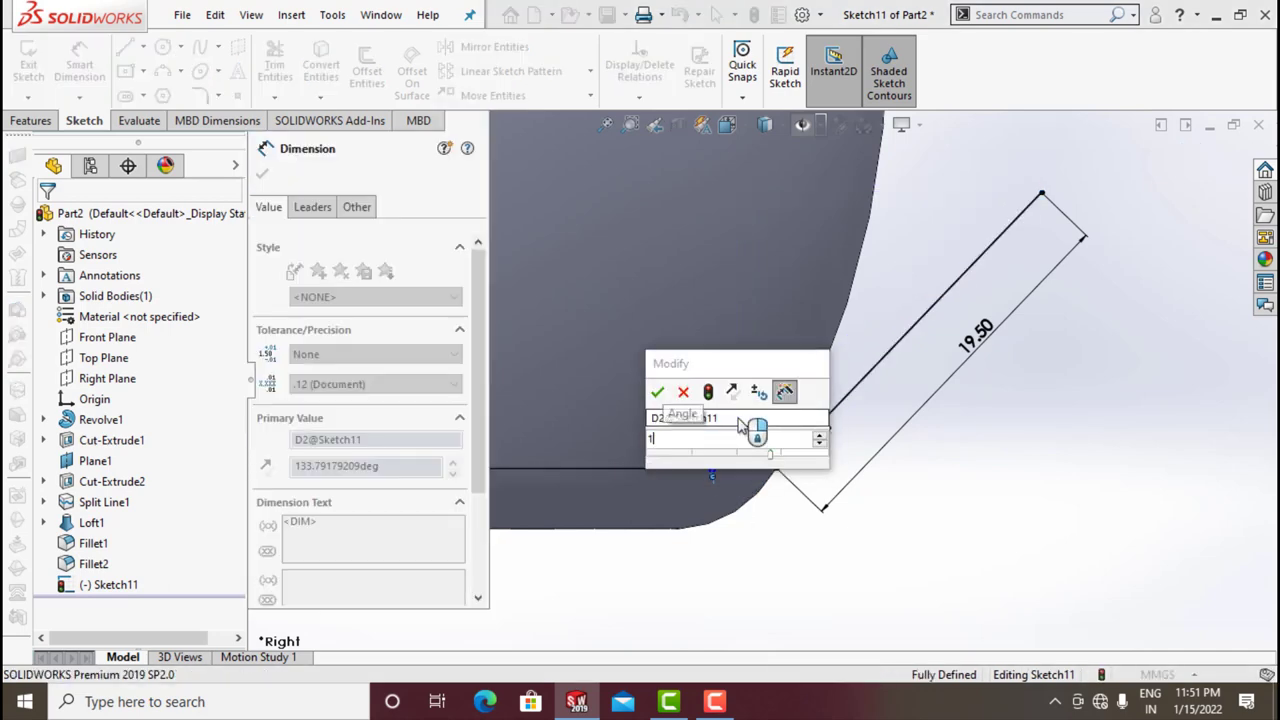
key(Return)
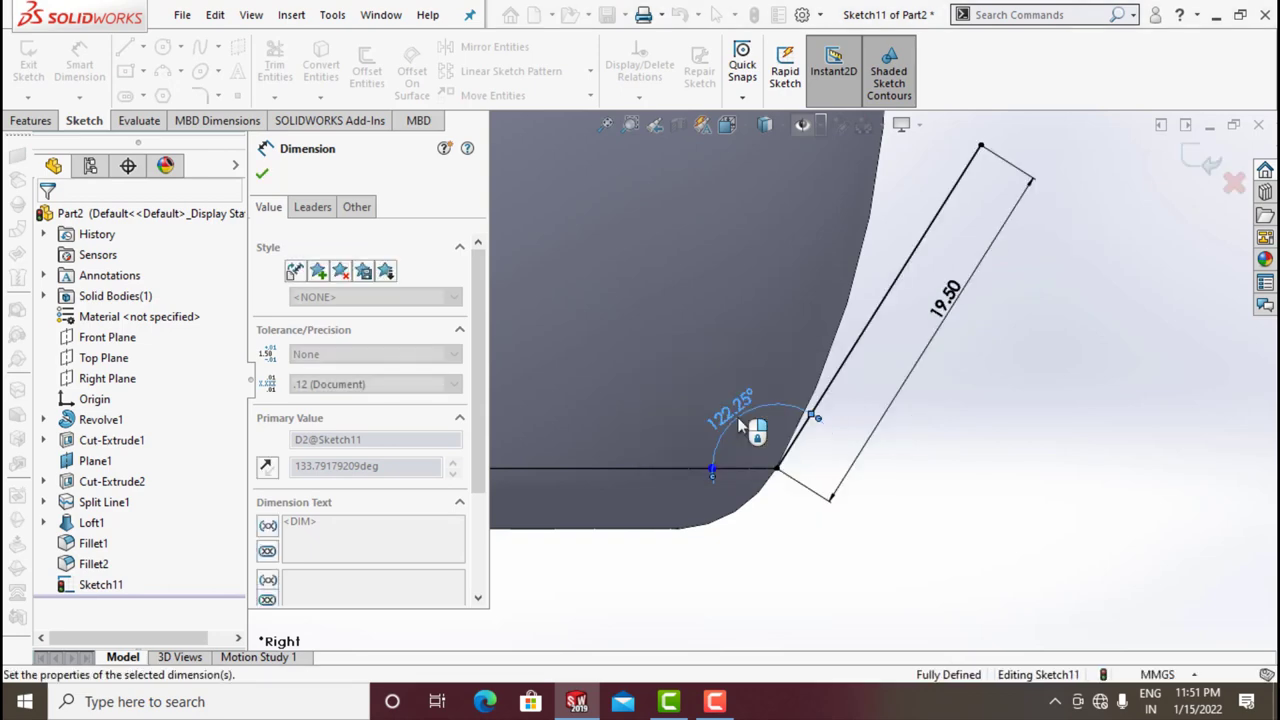
click(1195, 165)
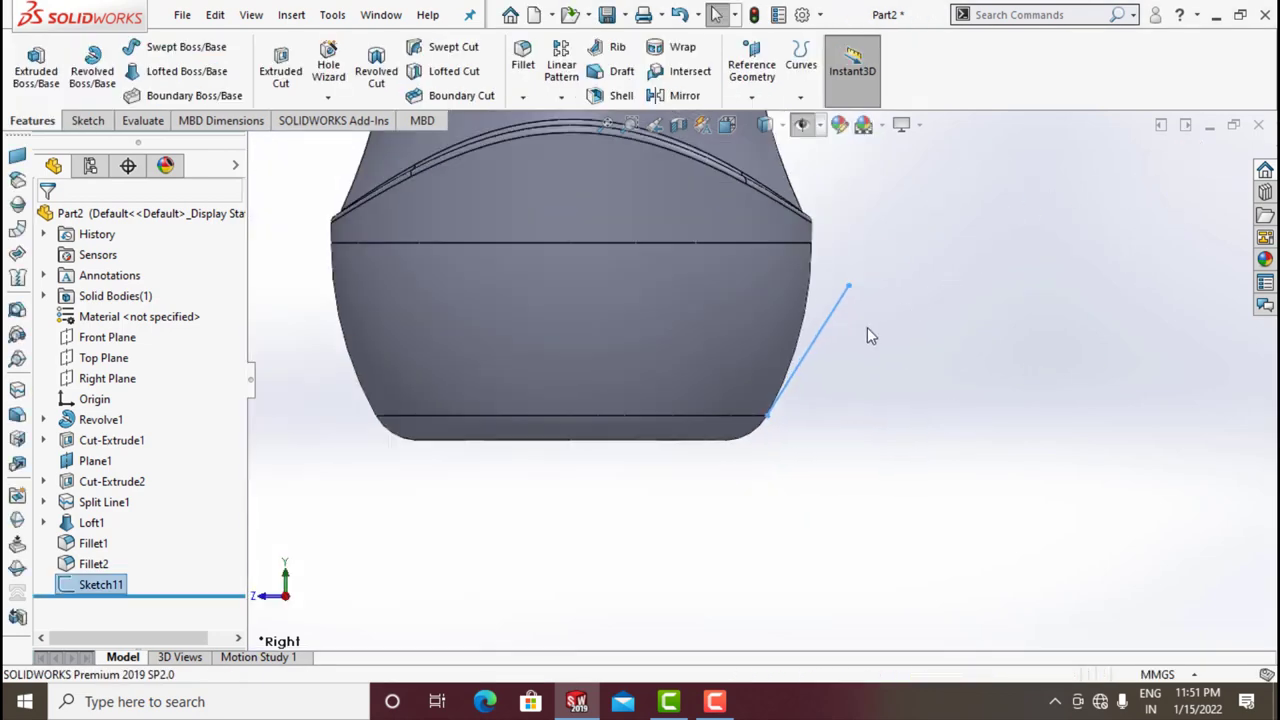
- Show the hidden sketches and planes, and create a reference plane perpendicular to the slanted line through its upper endpoint
middle_drag(867, 330, 812, 330)
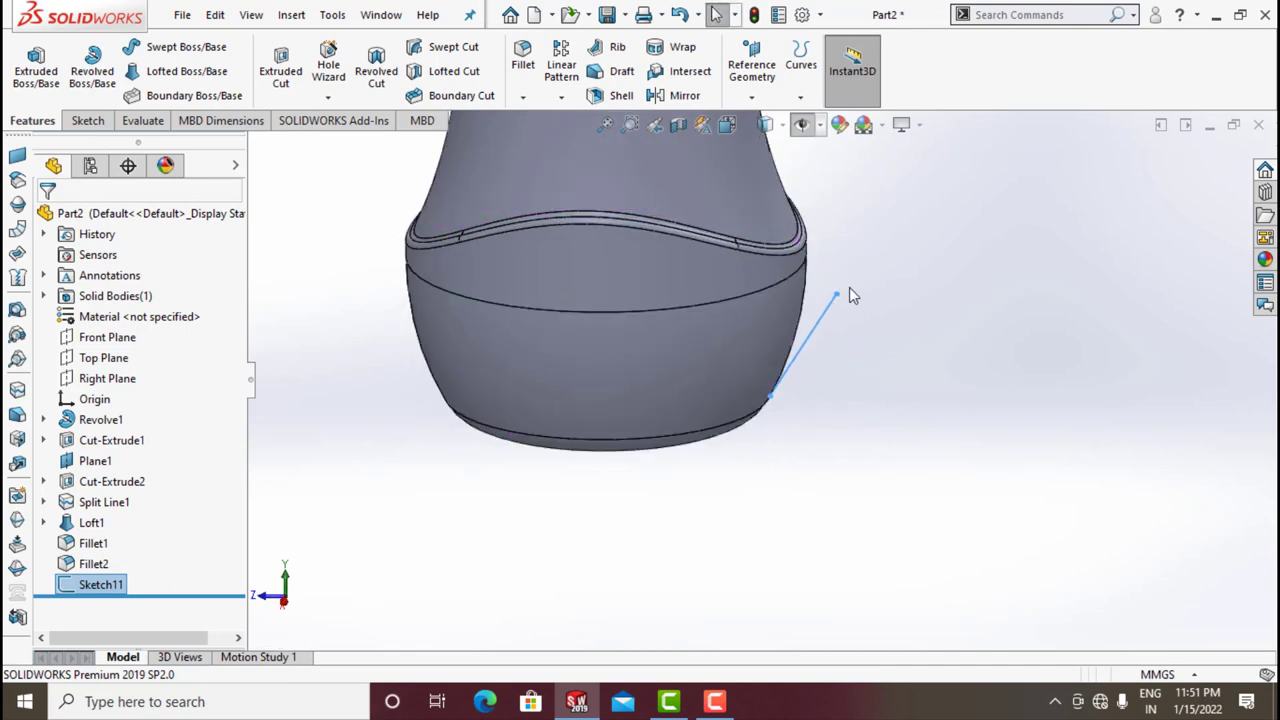
click(907, 224)
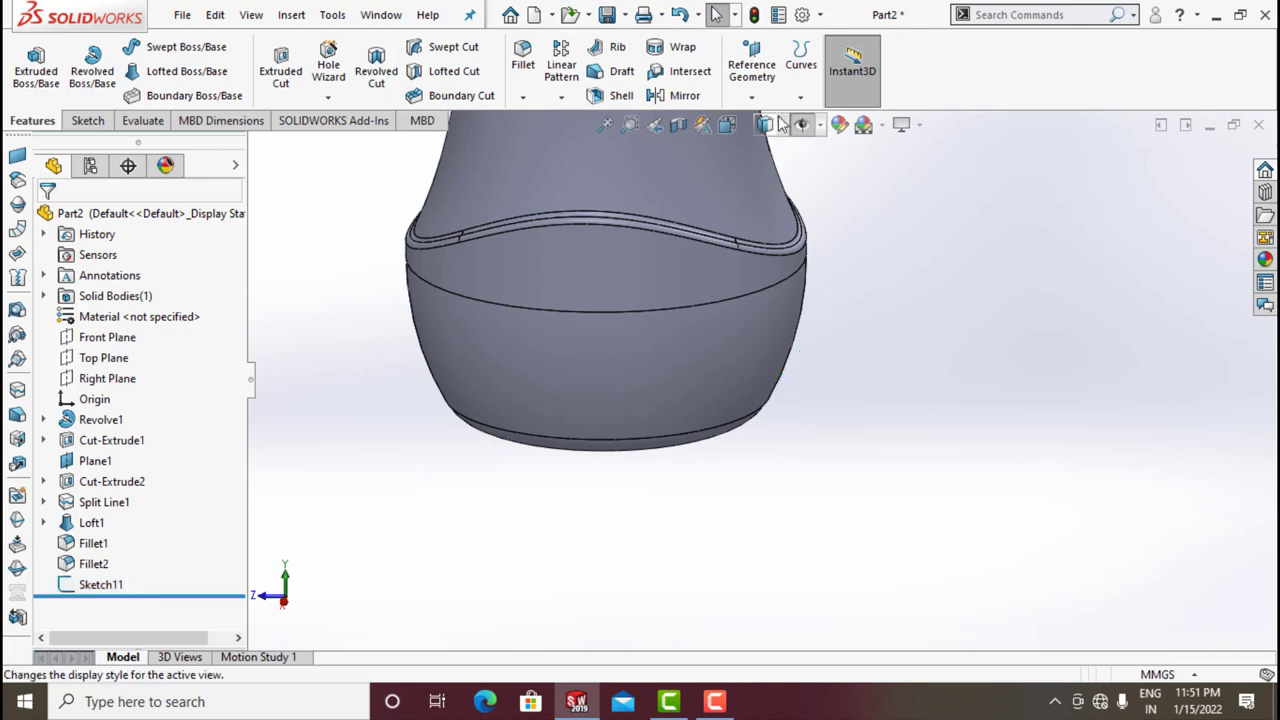
click(806, 124)
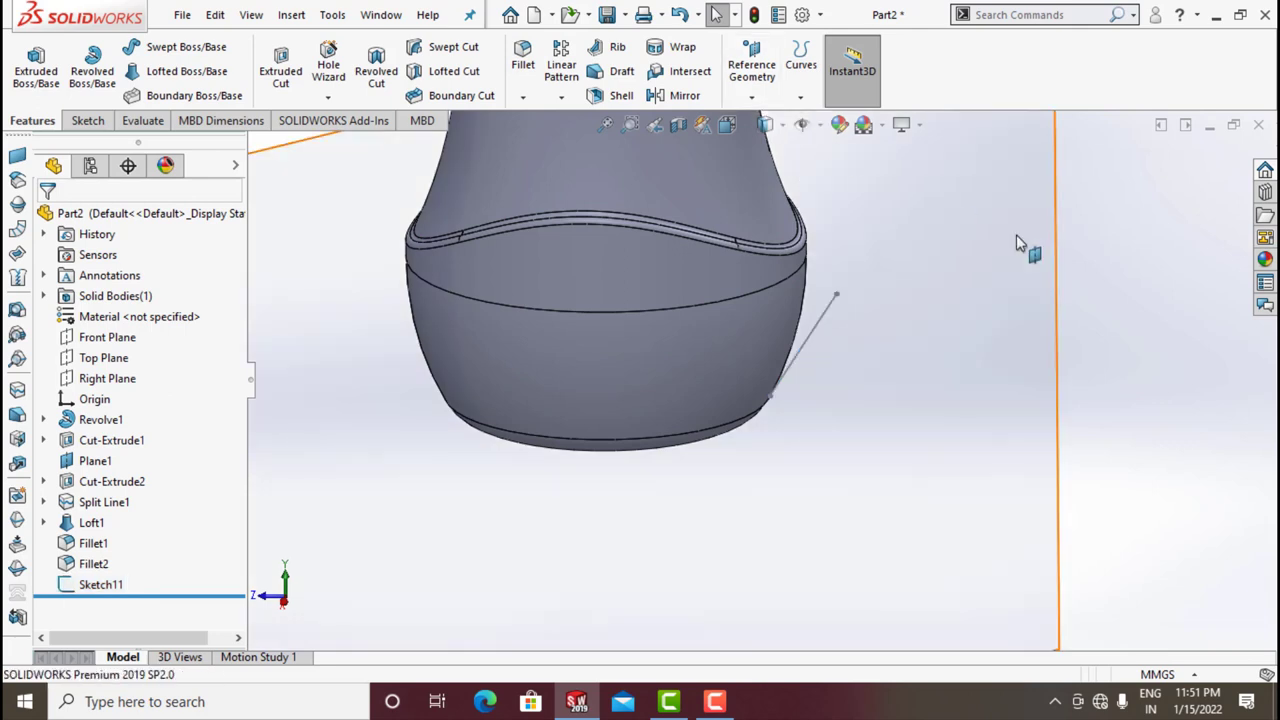
click(748, 94)
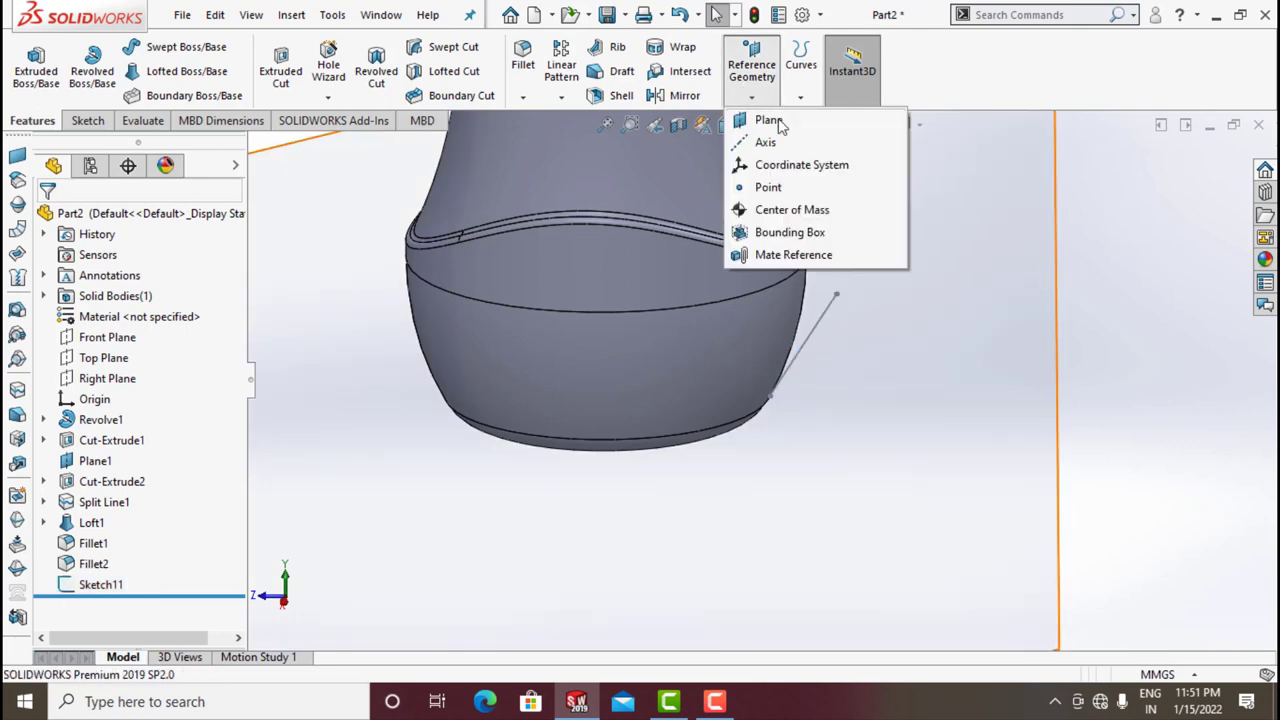
click(766, 121)
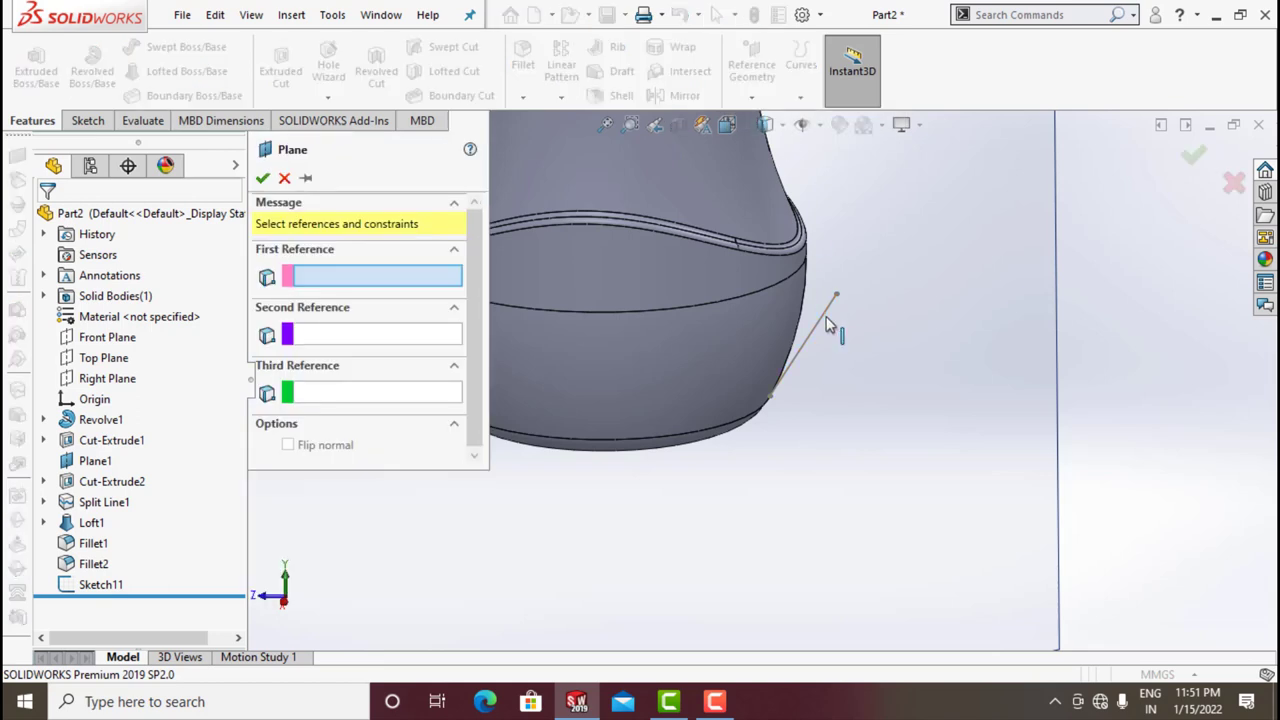
click(829, 320)
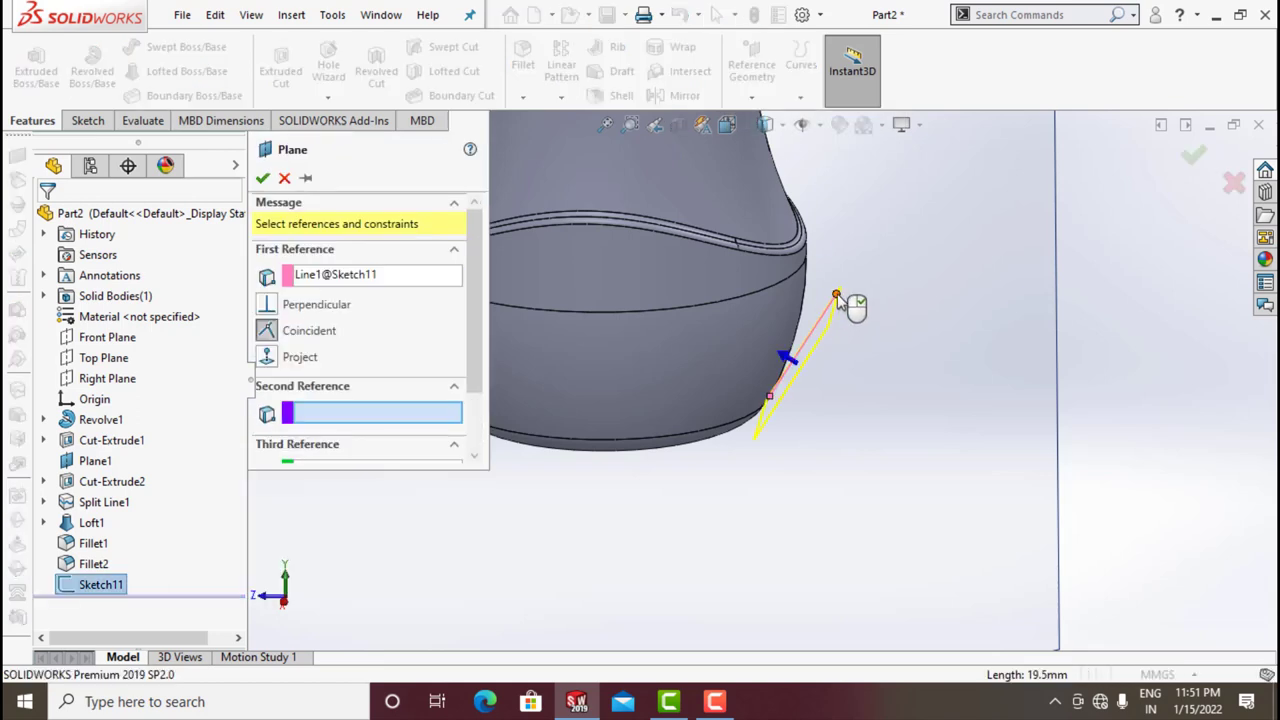
click(836, 297)
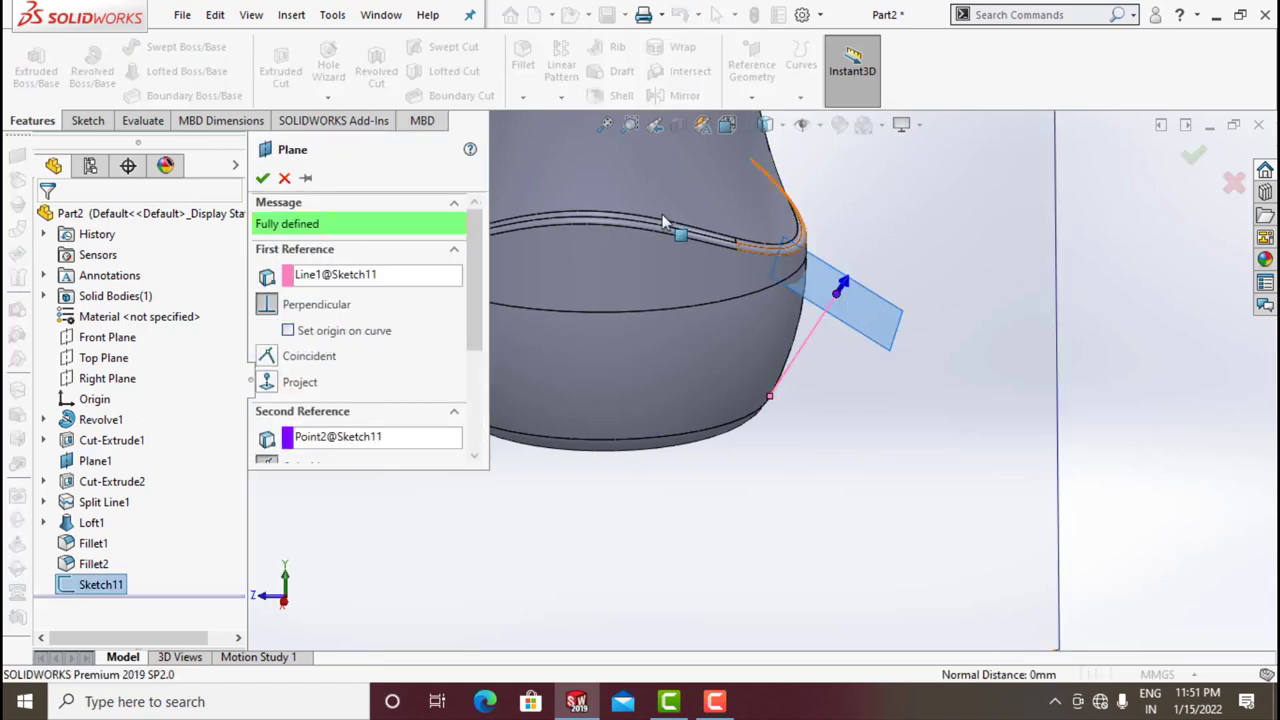
click(263, 177)
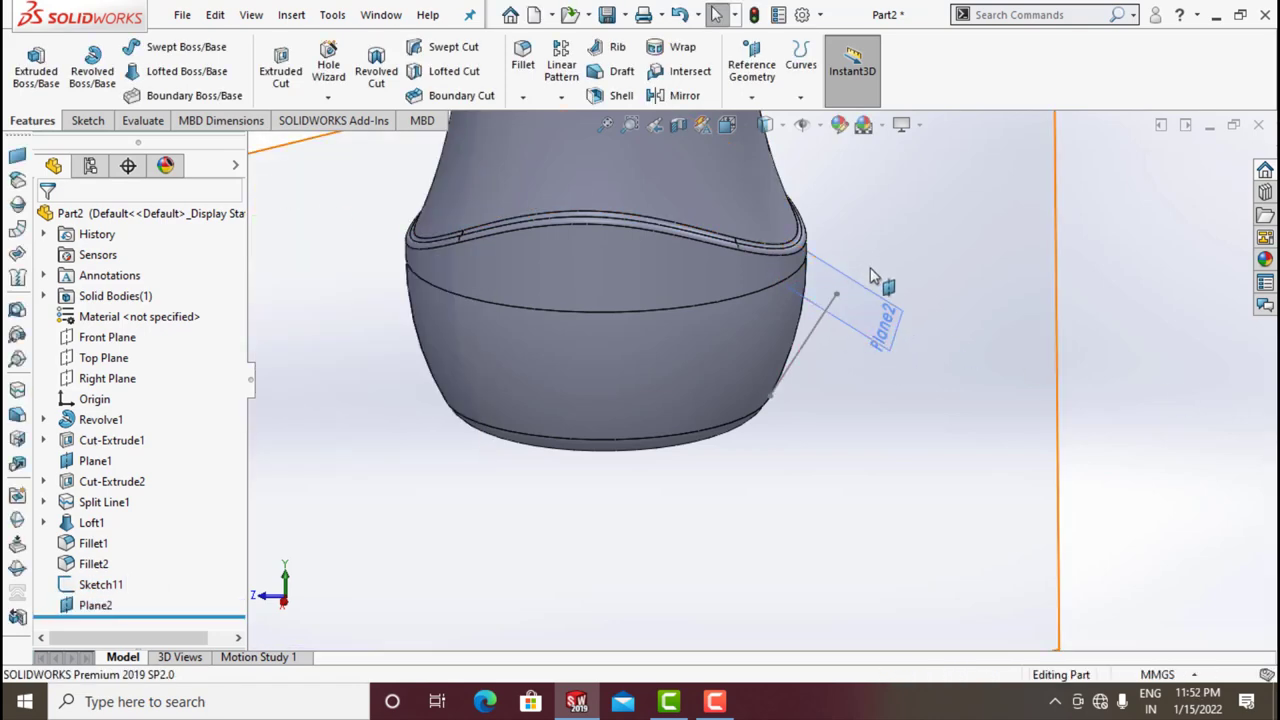
- Start a sketch on the new plane, viewed normal to it with reference items hidden, and open the display style choices
click(857, 335)
click(938, 291)
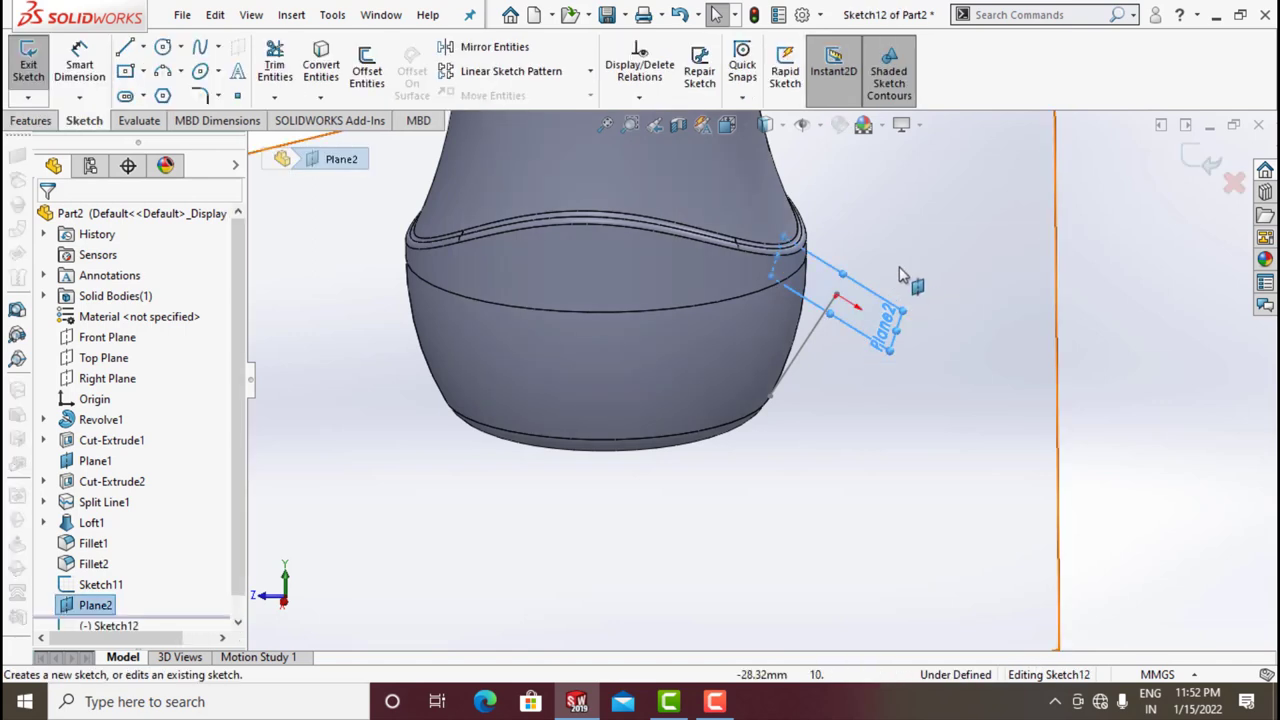
click(765, 124)
click(840, 246)
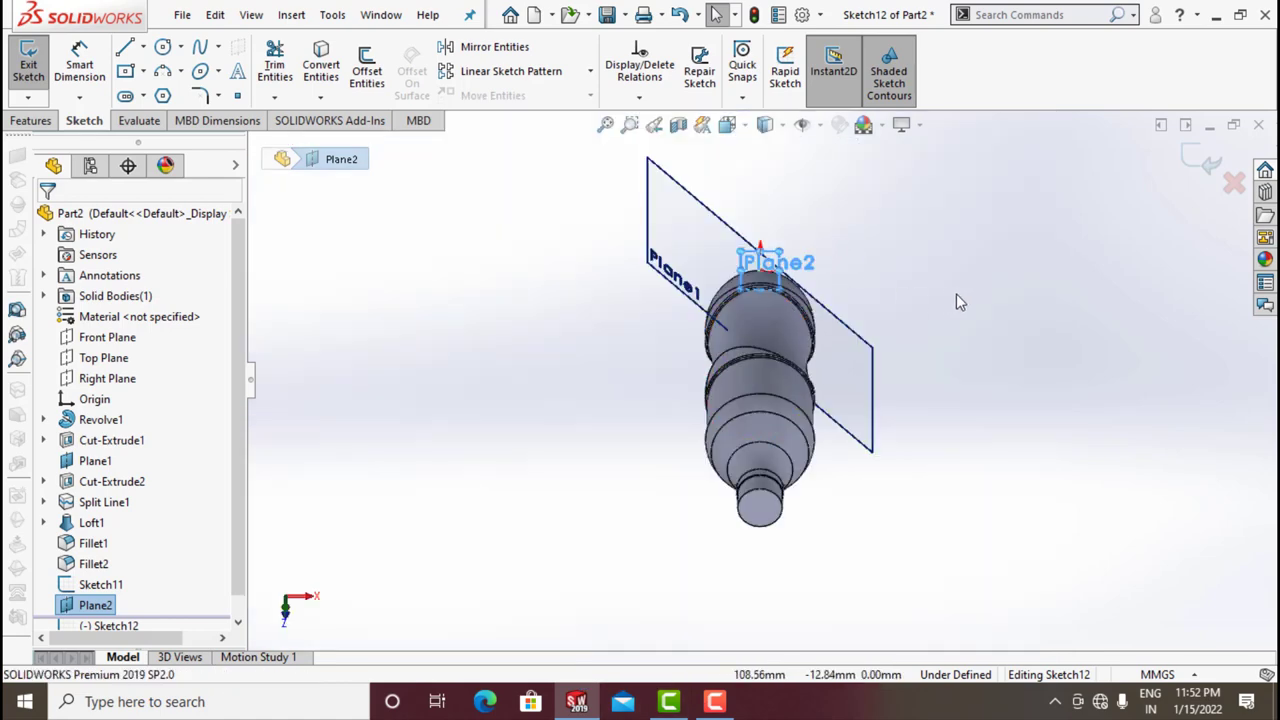
scroll(703, 183, down, 5)
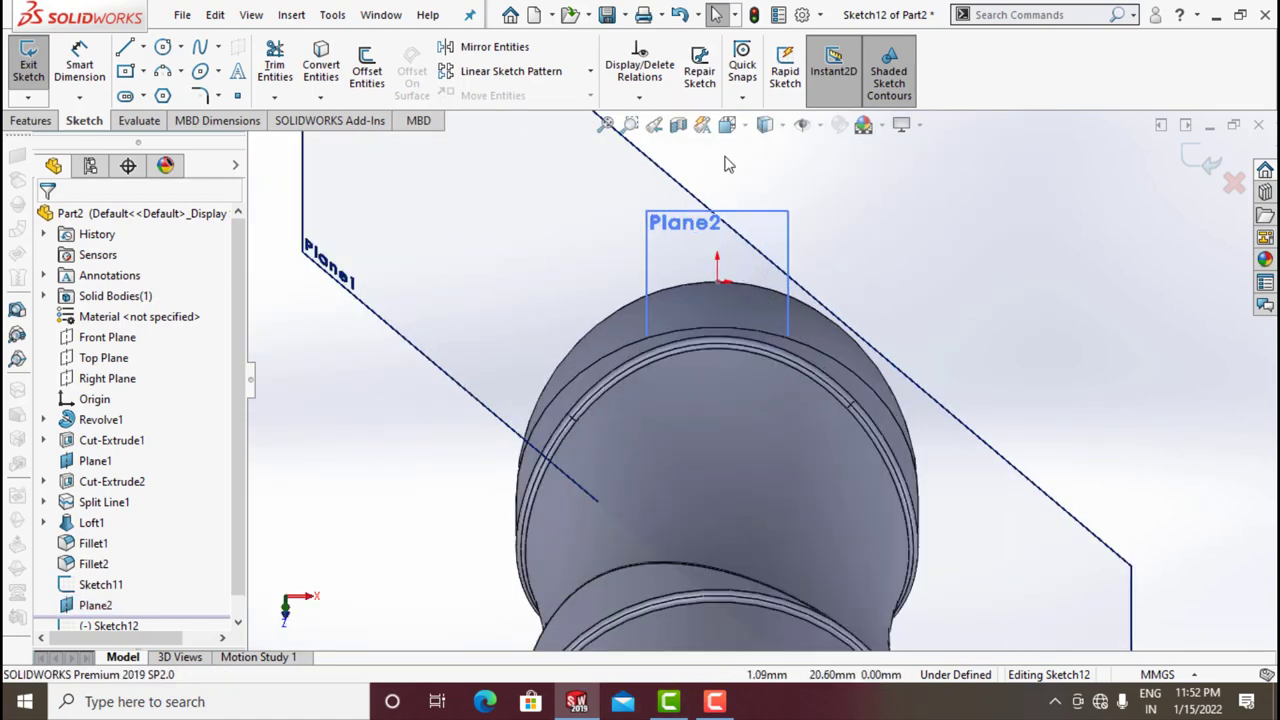
click(803, 126)
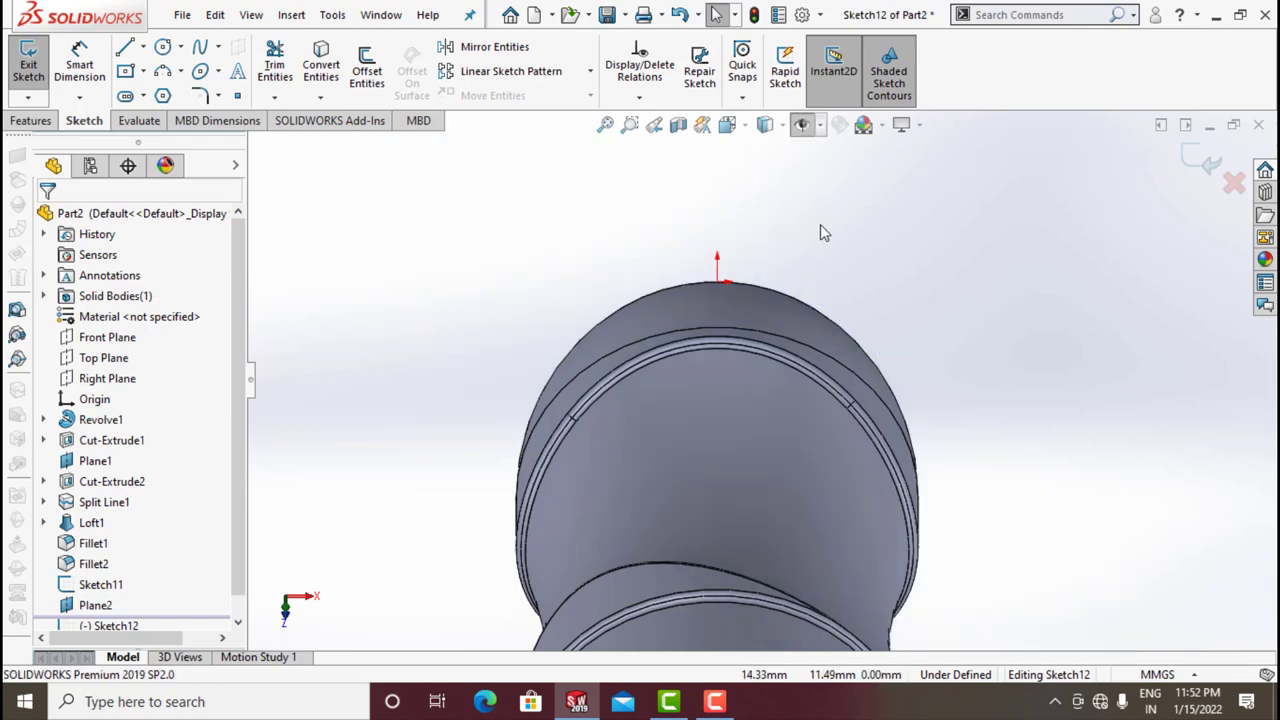
click(772, 134)
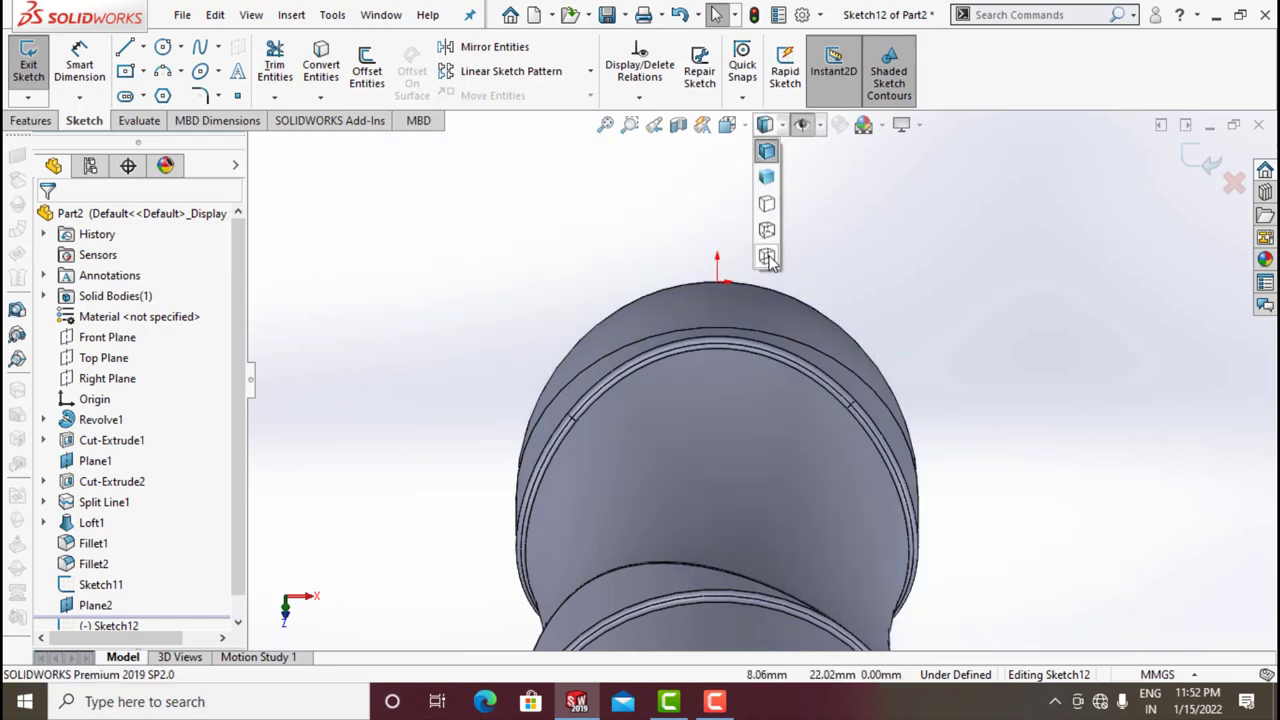
- Switch the model display to wireframe and view the sketch plane face-on around the origin
click(769, 263)
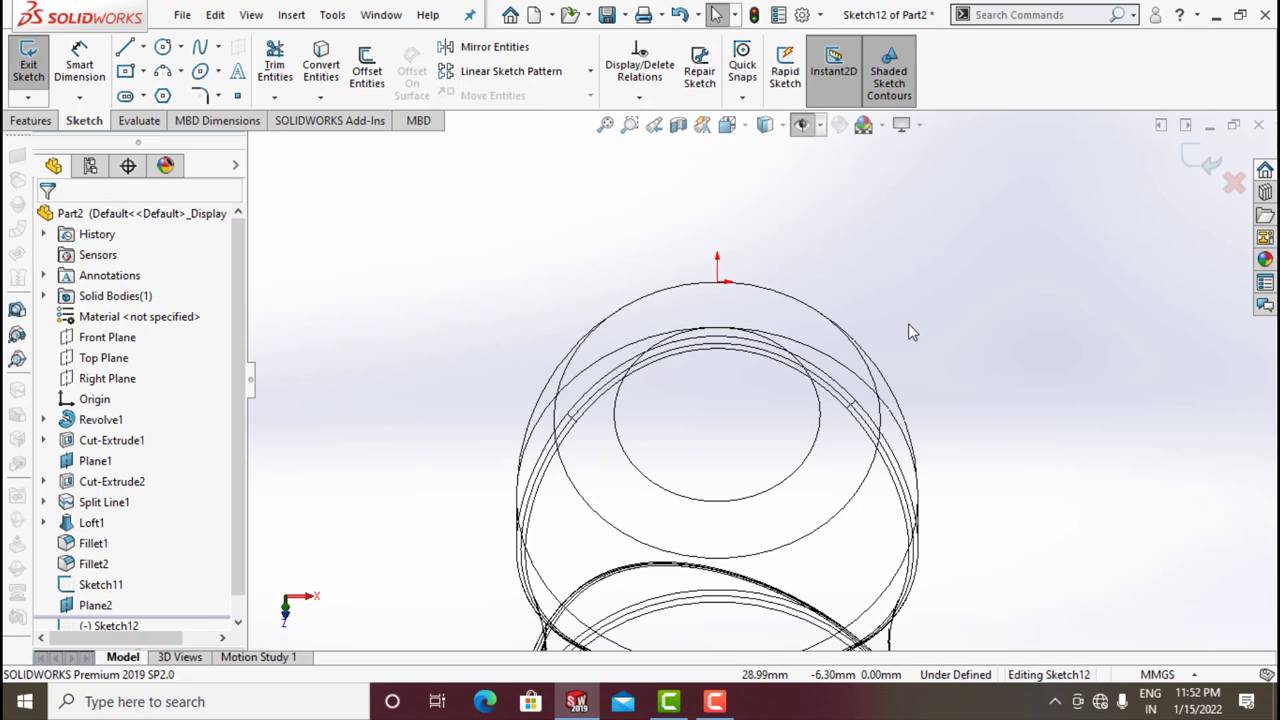
key(ctrl+8)
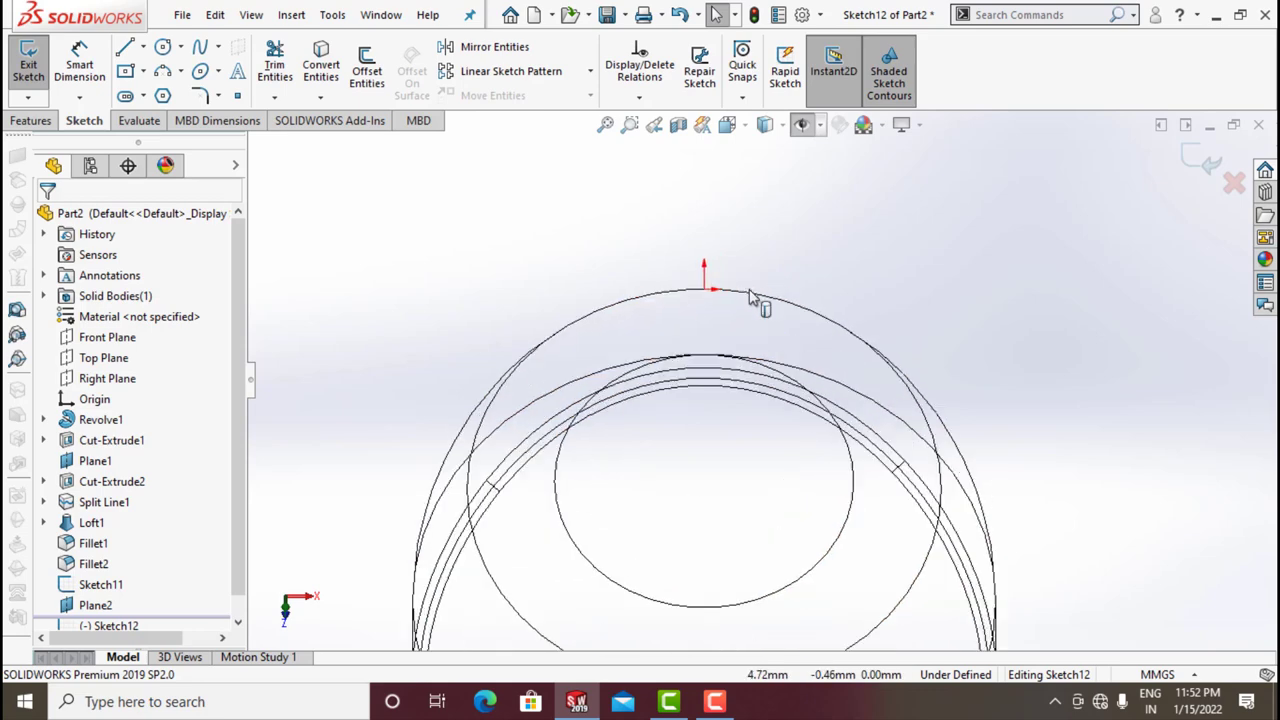
scroll(697, 305, down, 3)
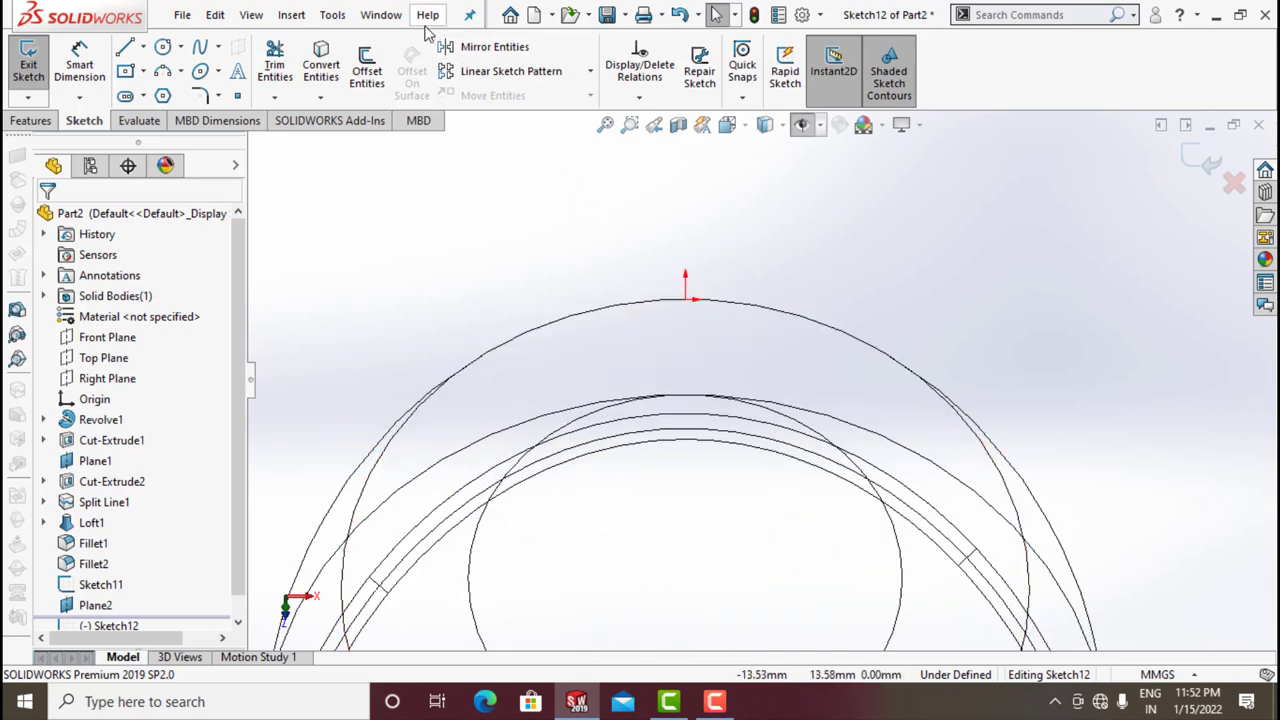
- Sketch a vertical line downward from the origin and dimension its length to 2.5 mm
click(125, 49)
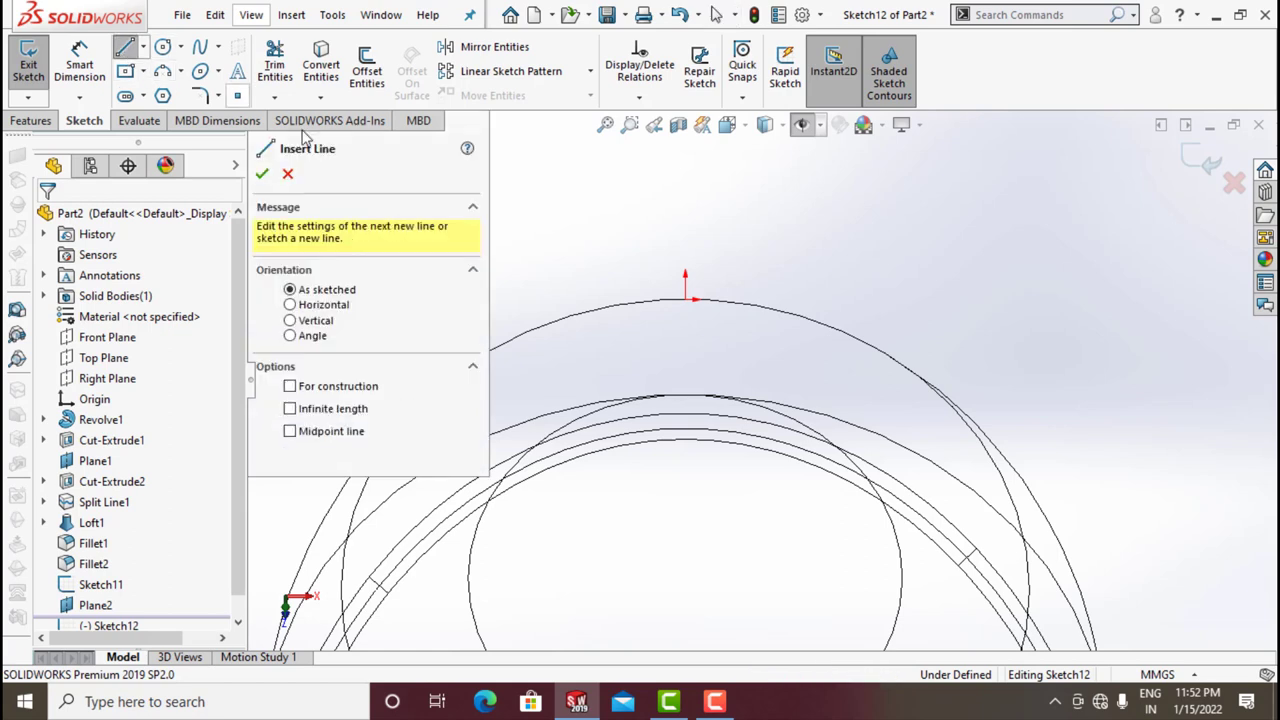
click(685, 300)
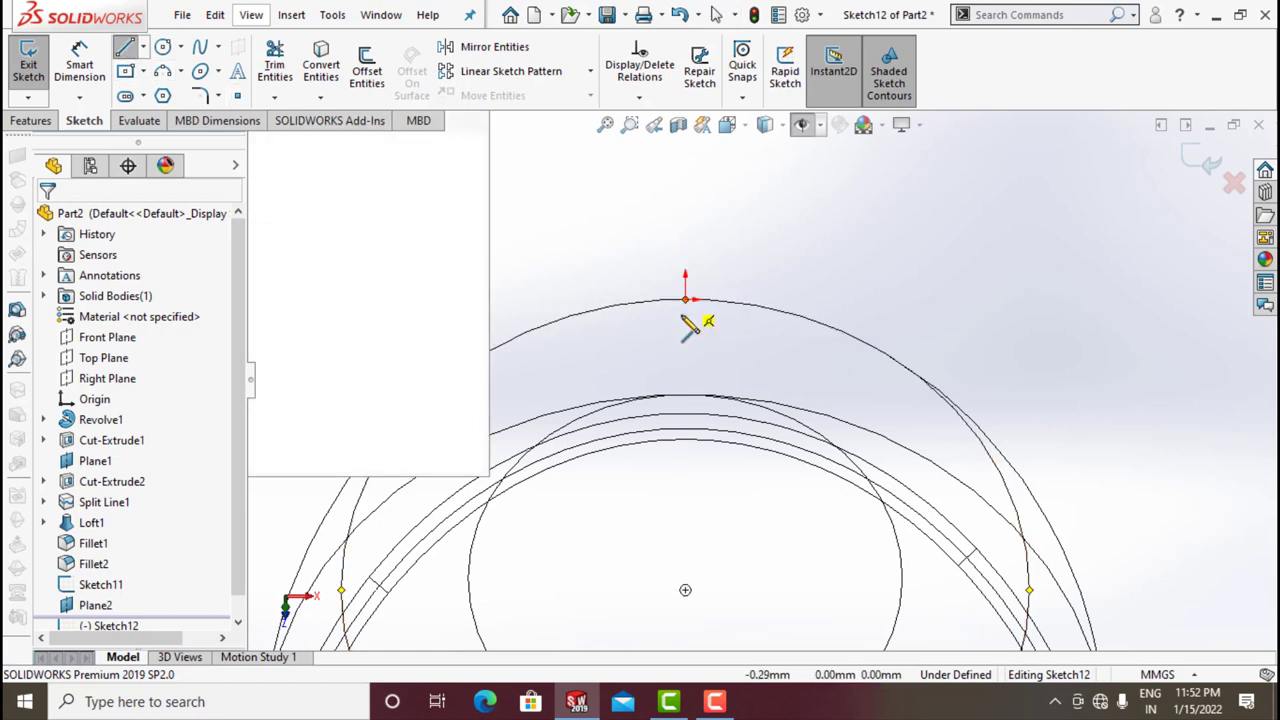
click(685, 345)
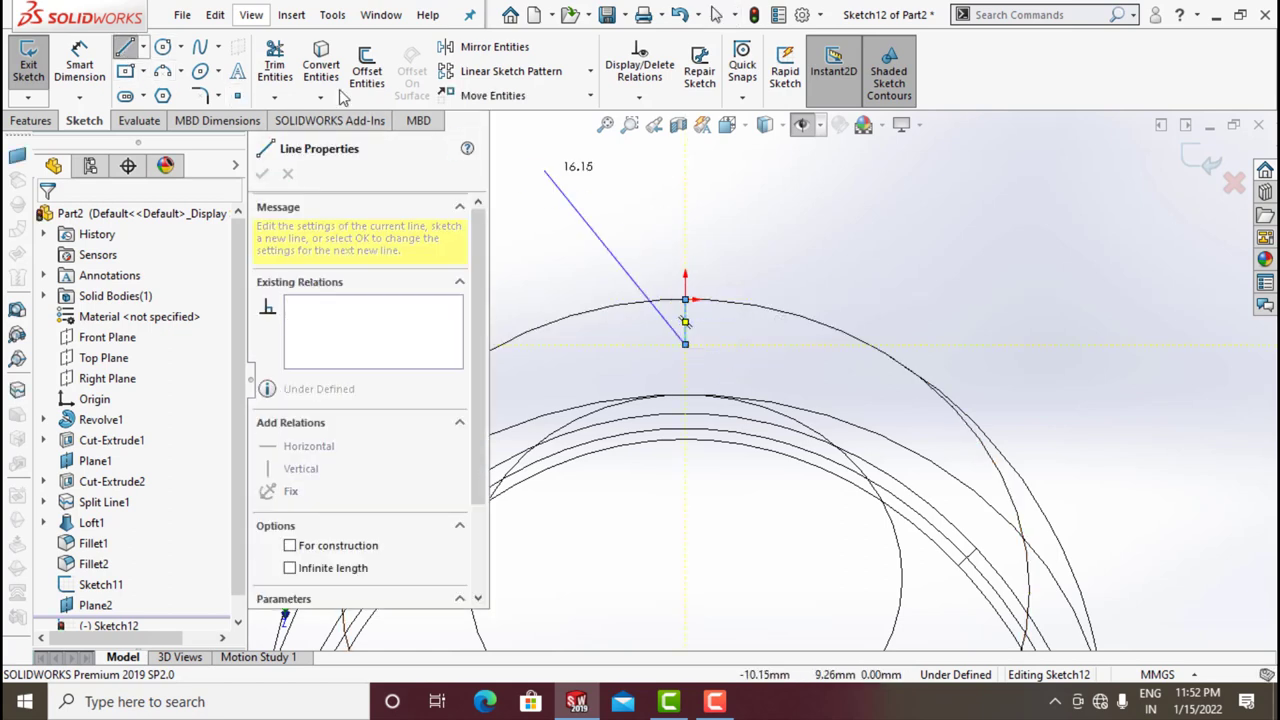
click(79, 64)
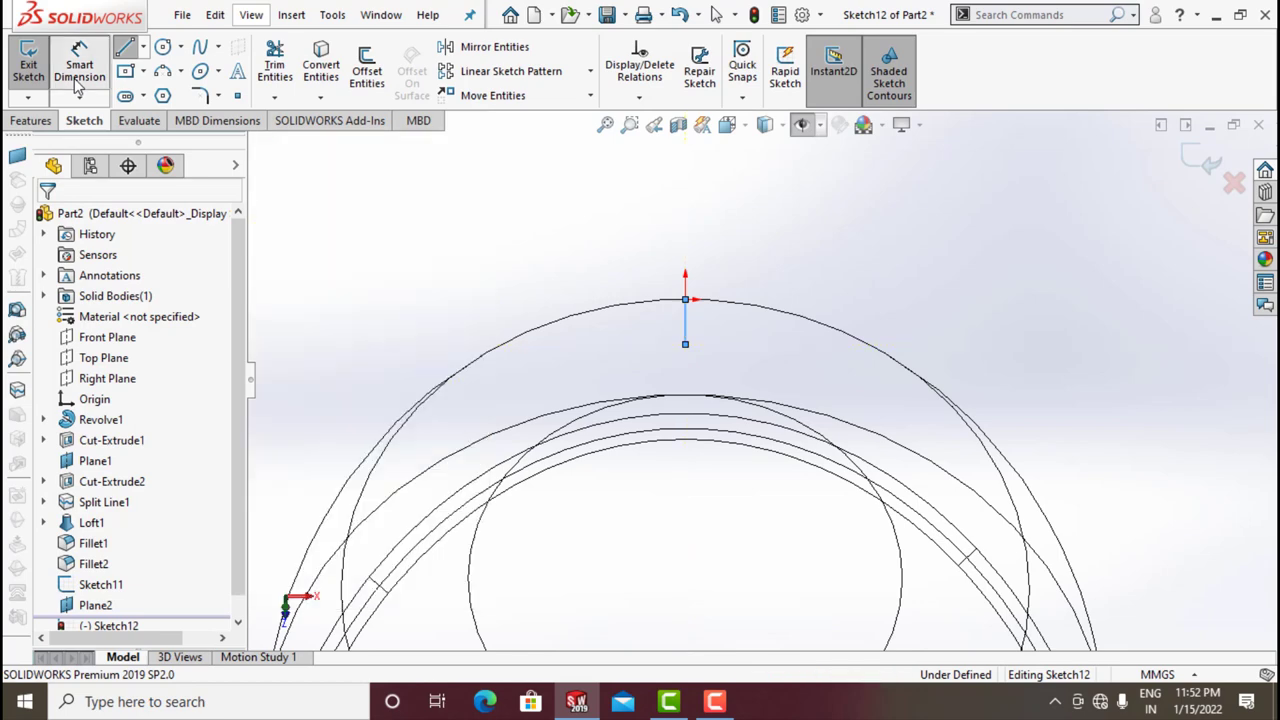
click(727, 333)
click(733, 332)
text(2)
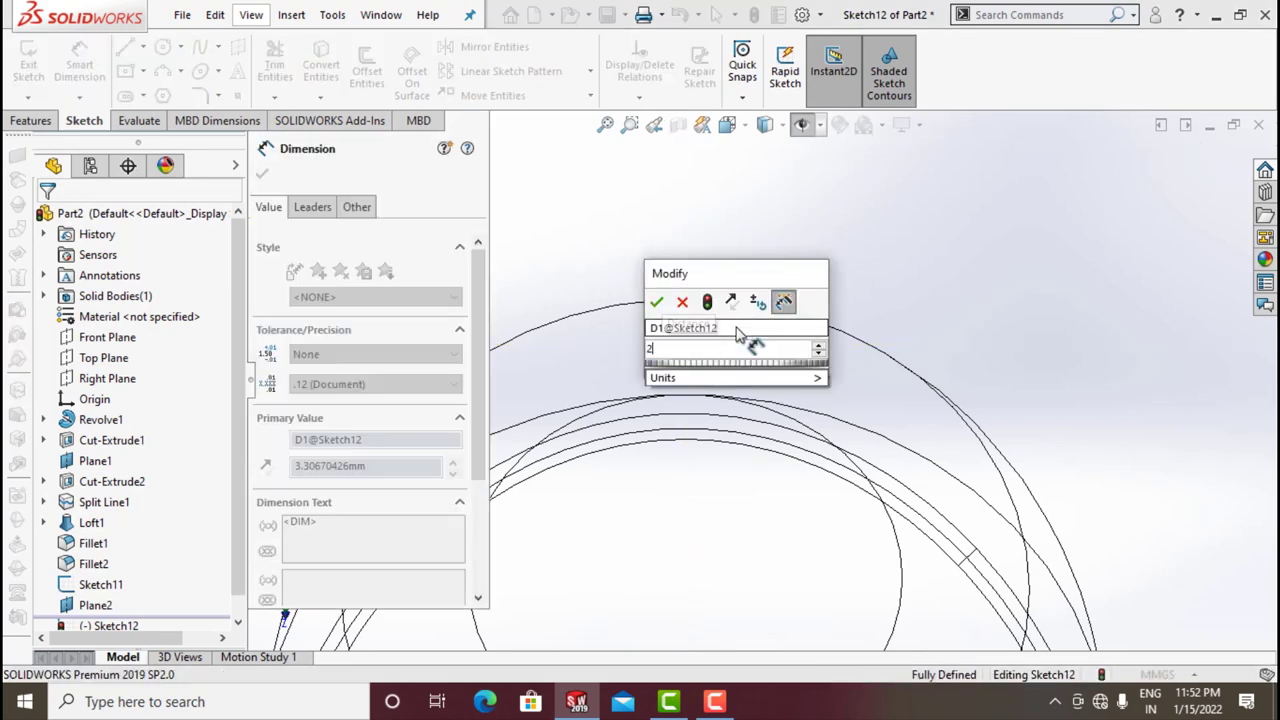
text(.5)
key(Return)
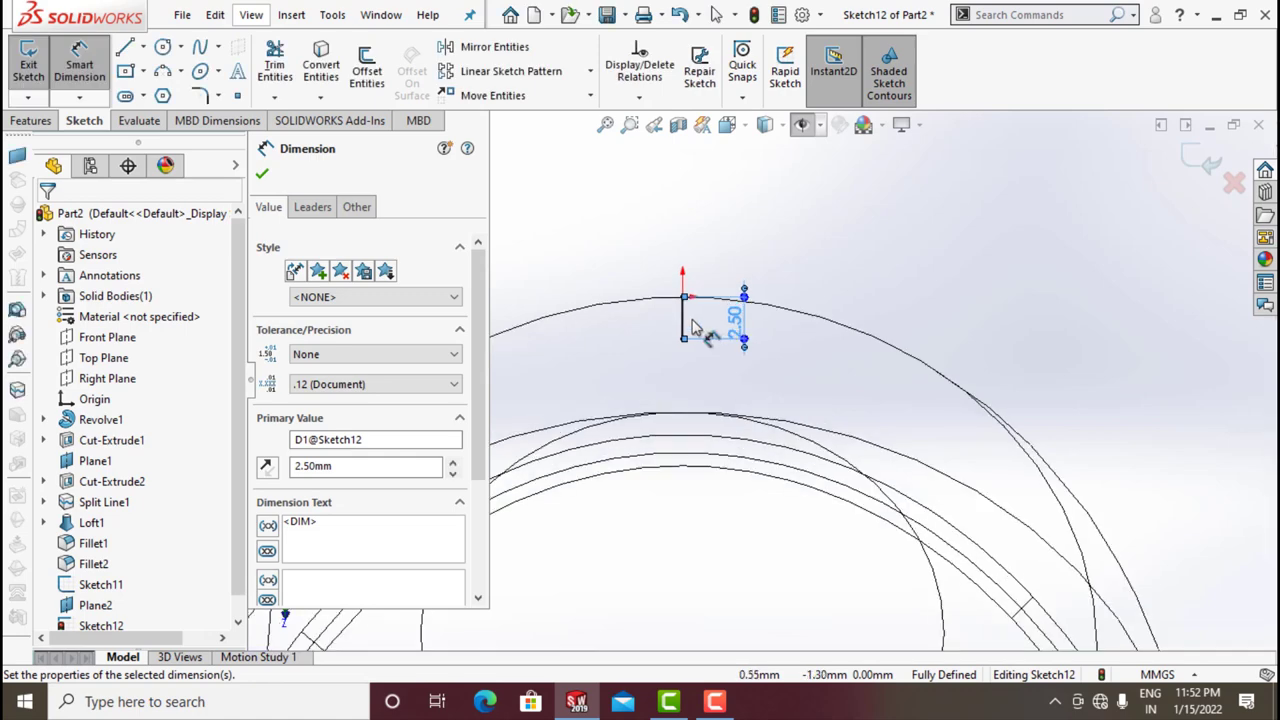
- Sketch a vertical line upward from the origin and dimension its length to 17.2 mm
click(125, 50)
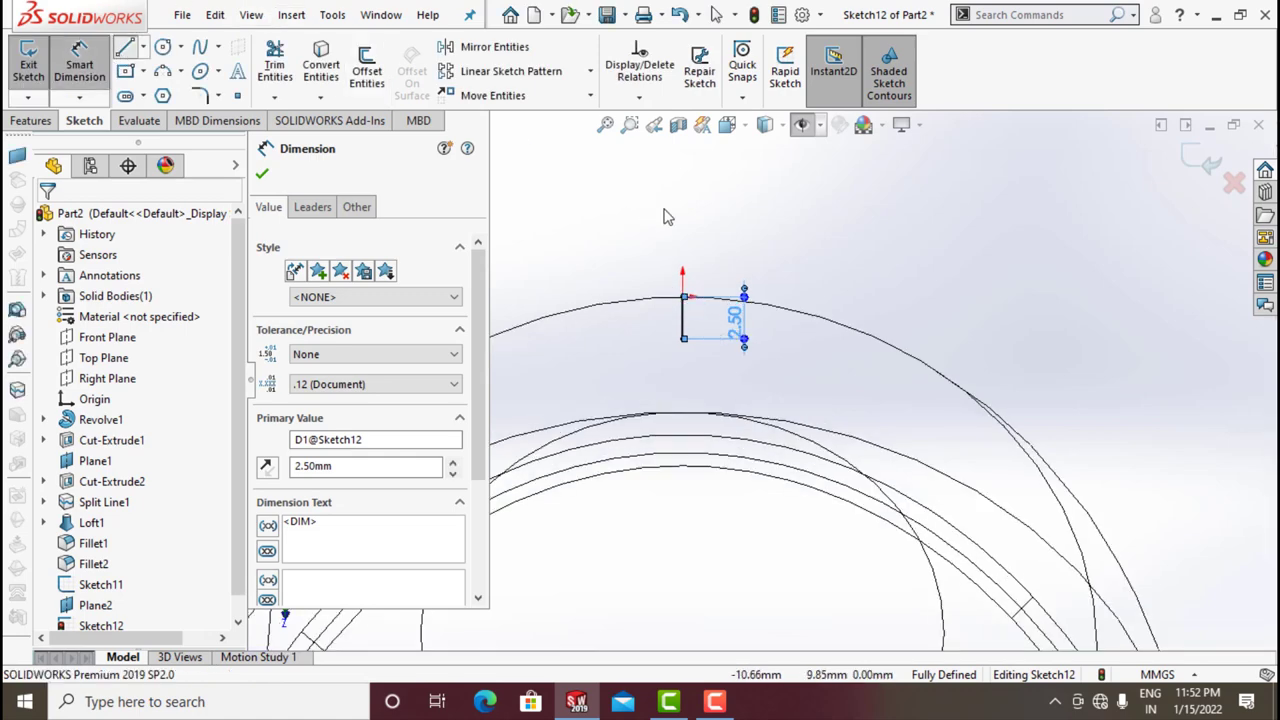
click(682, 297)
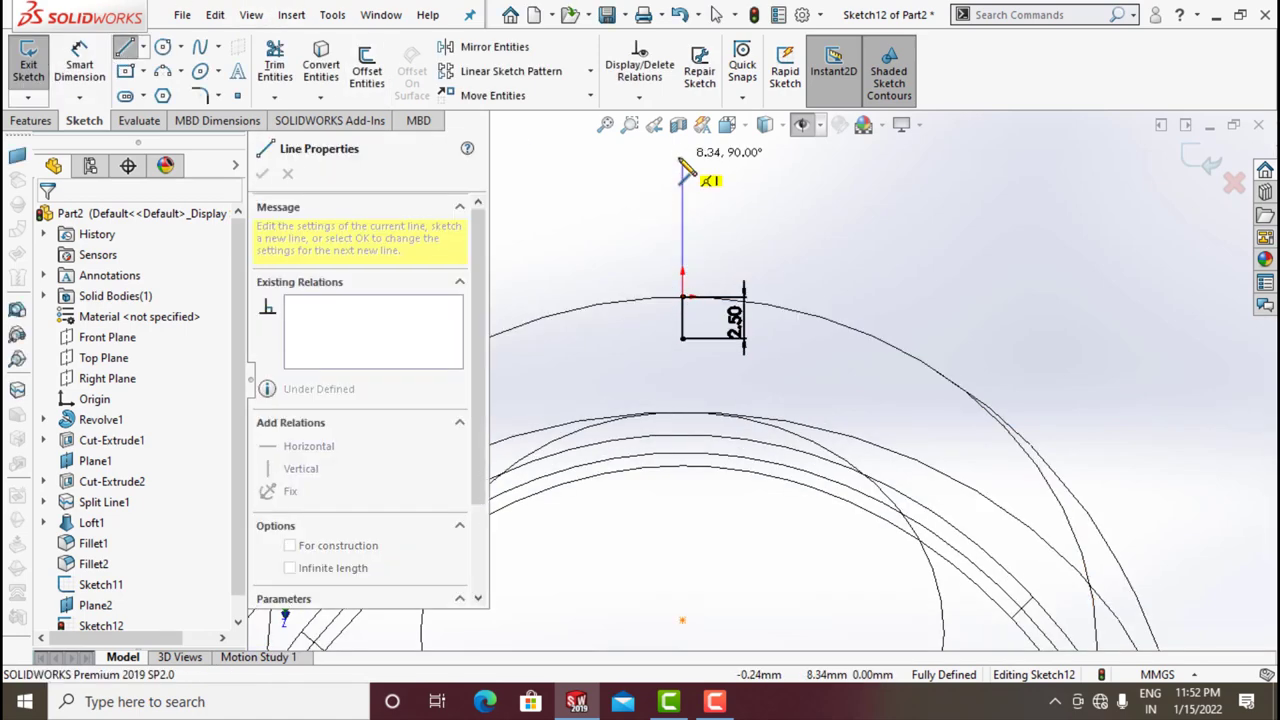
click(682, 157)
key(d)
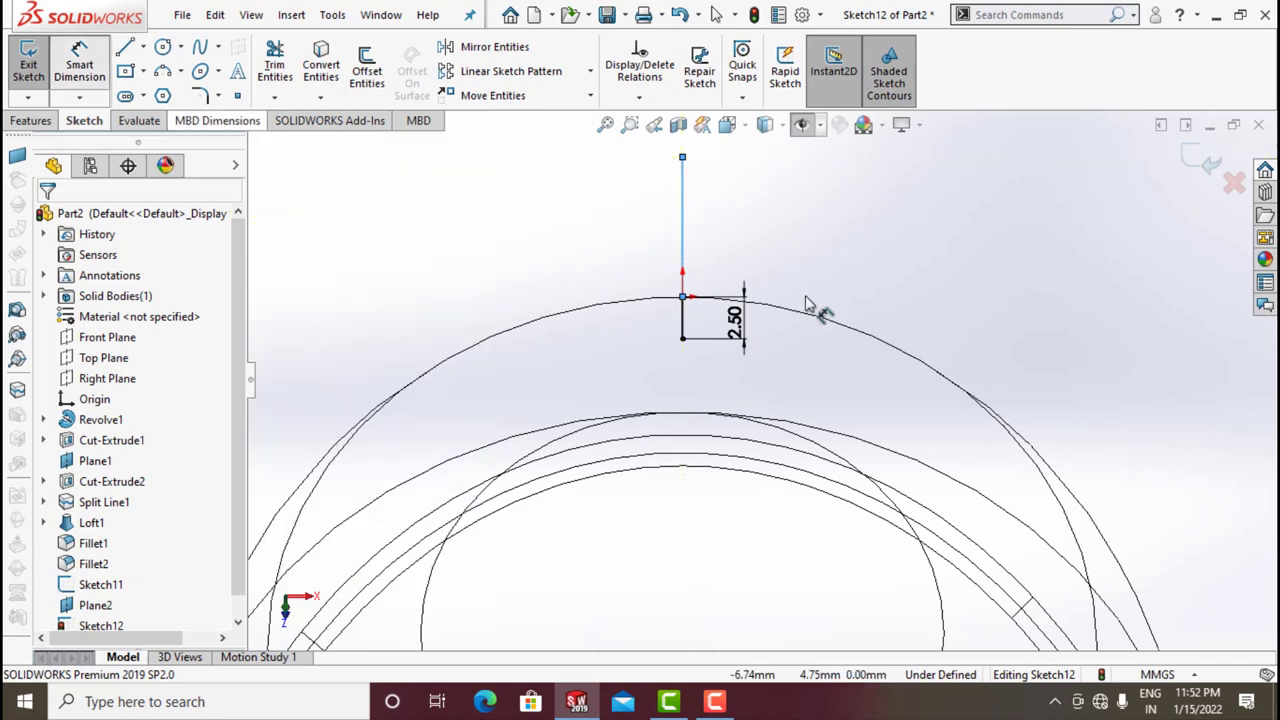
click(686, 222)
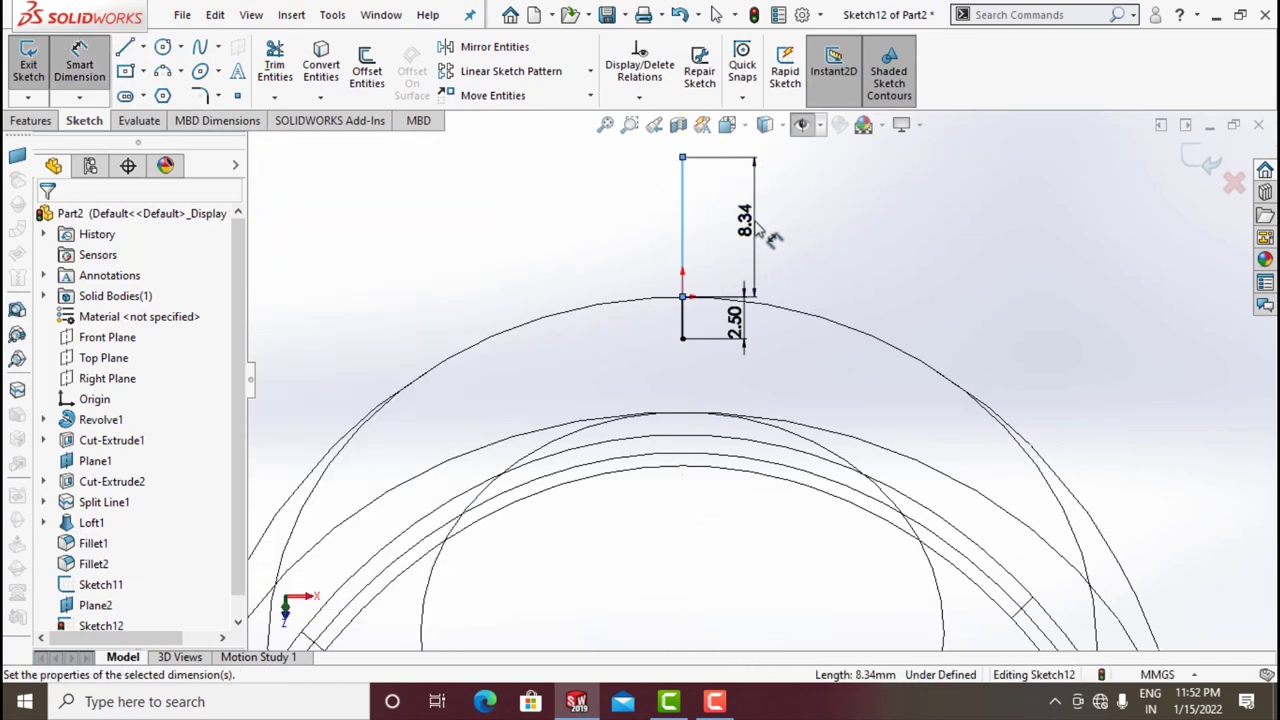
click(766, 237)
text(17.2)
key(Return)
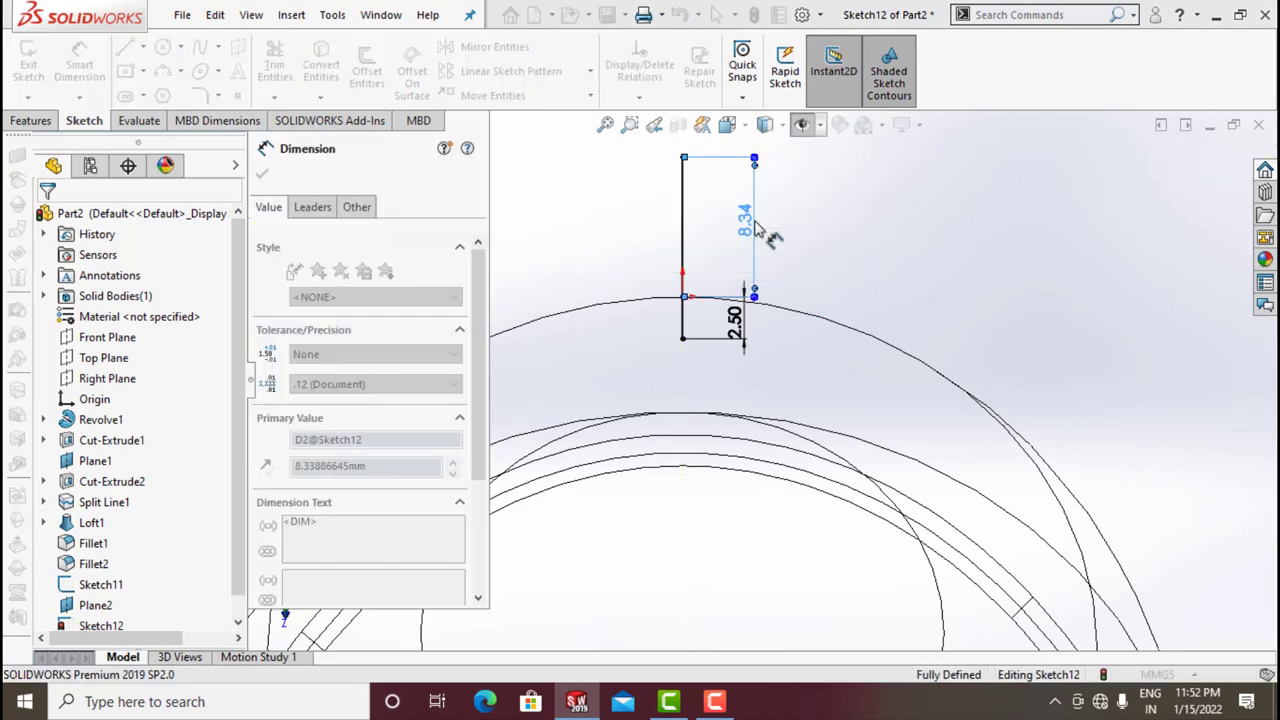
click(262, 177)
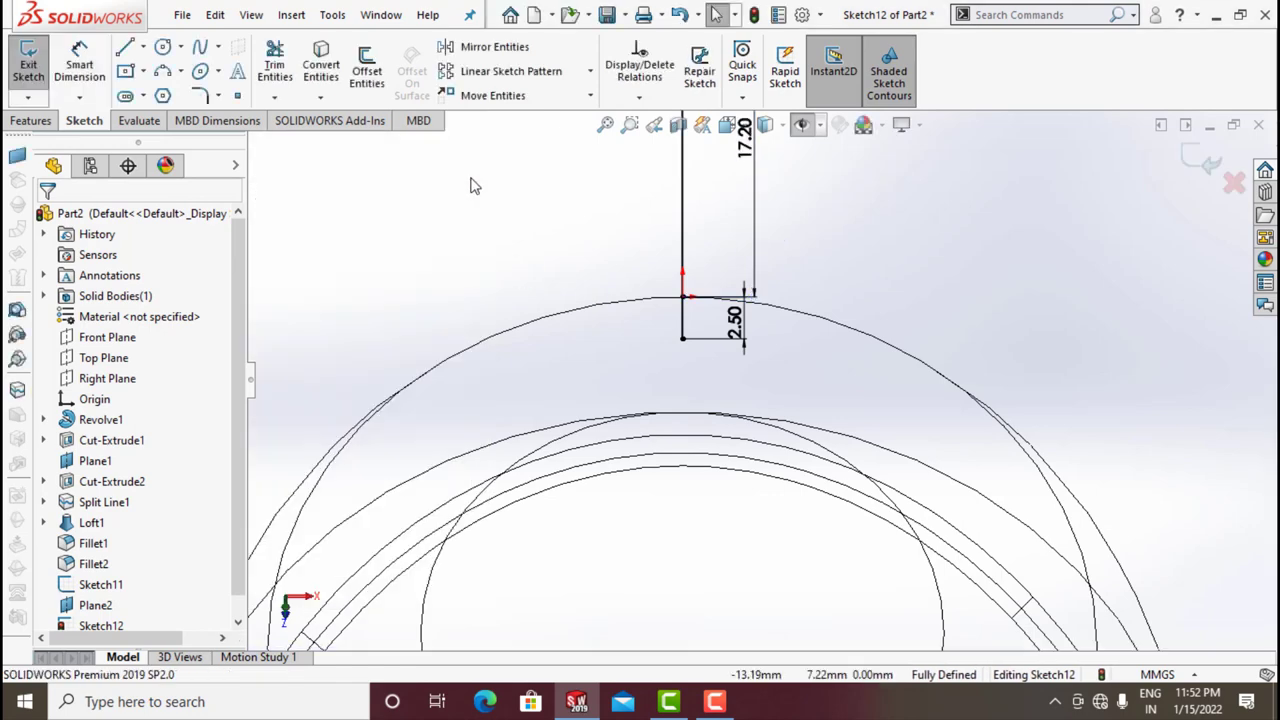
- Convert both vertical lines at the origin to construction geometry
click(686, 220)
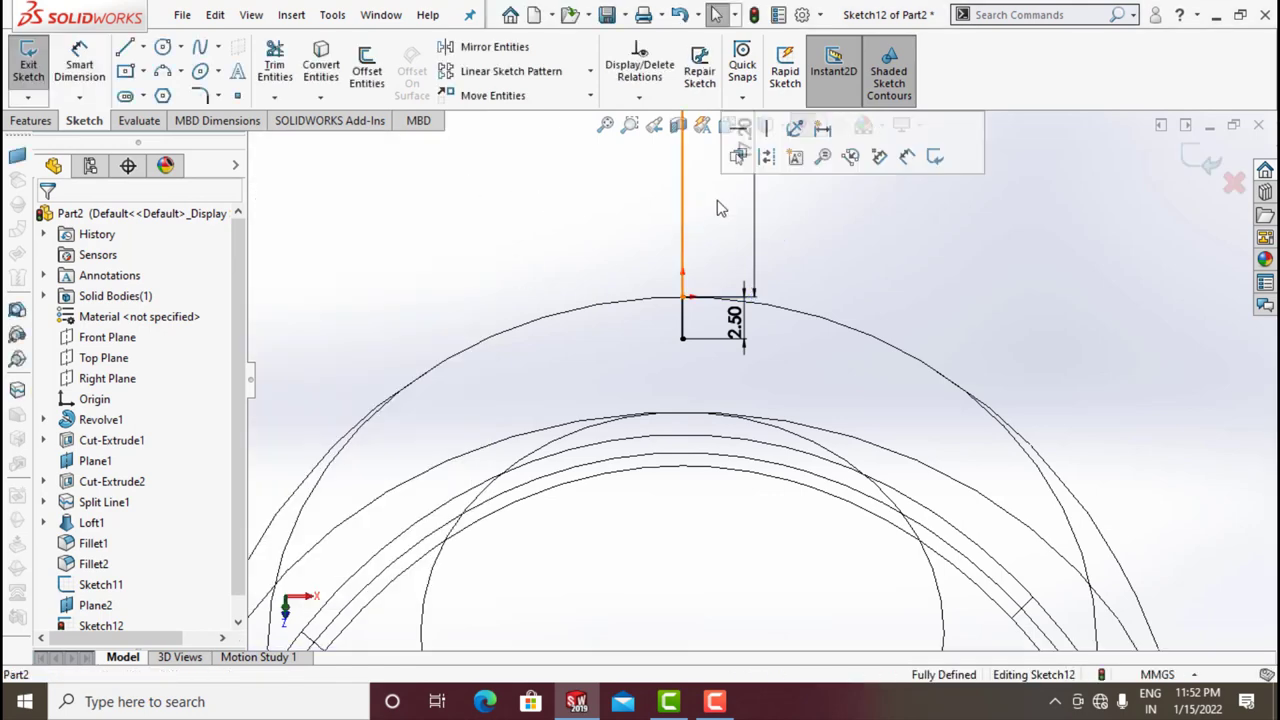
click(768, 157)
click(683, 318)
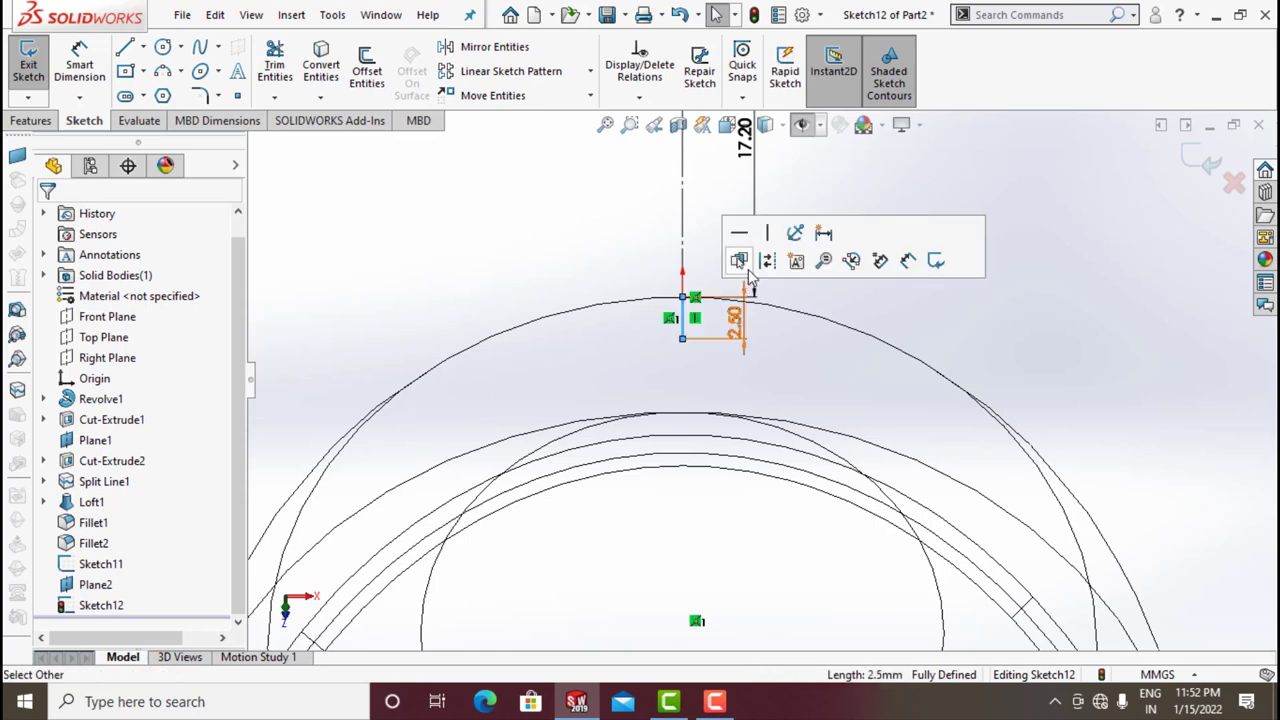
click(1095, 273)
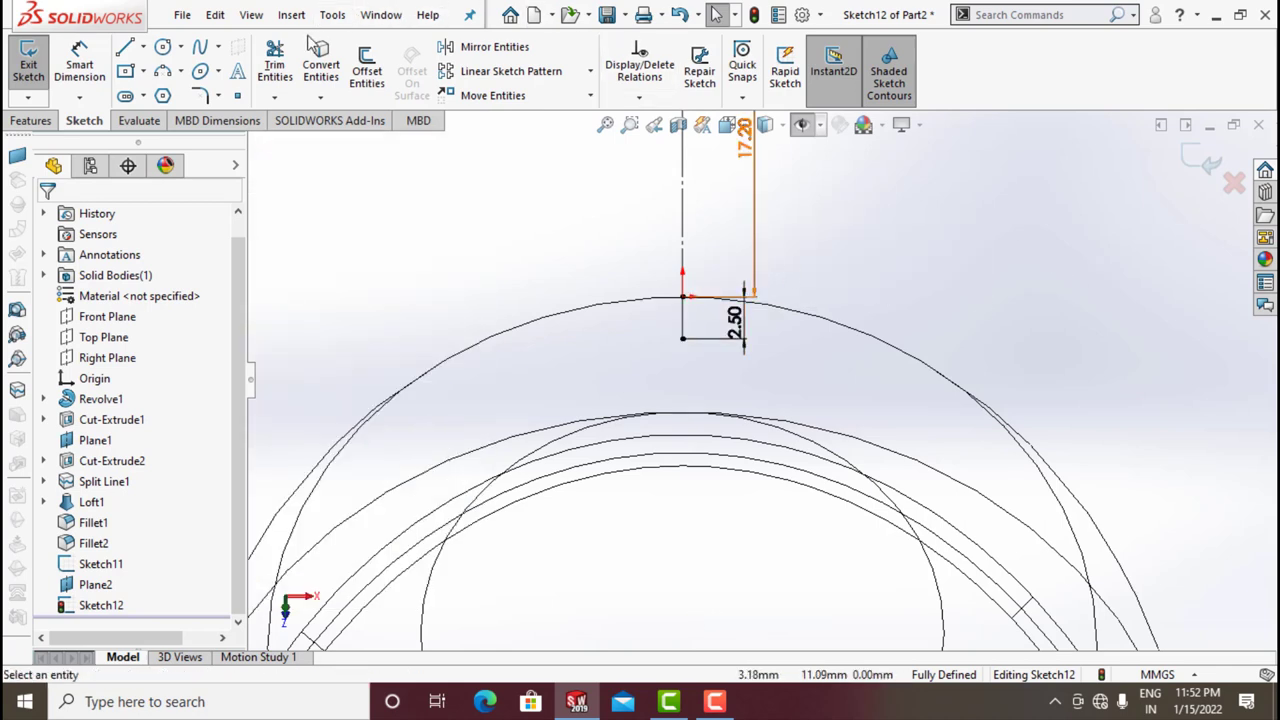
- Sketch a circle centred on the lower end of the 2.5 mm line and set its diameter to 6 mm
click(163, 48)
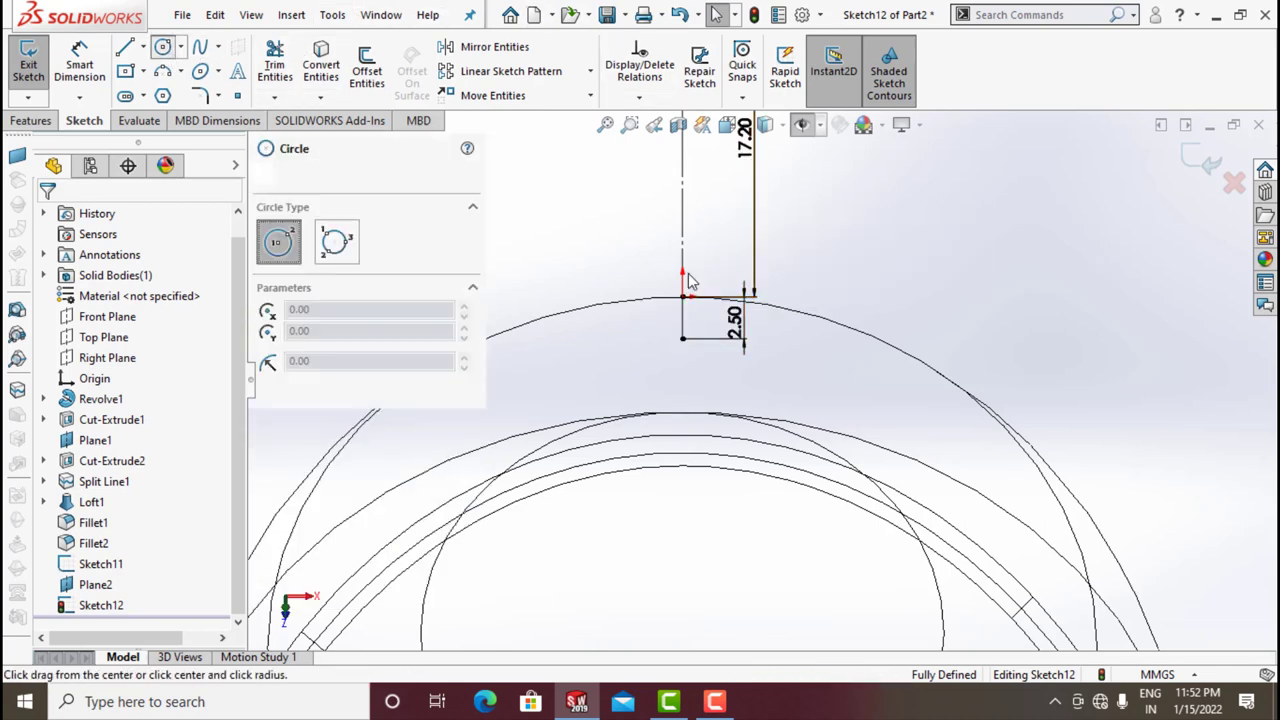
click(683, 338)
click(712, 322)
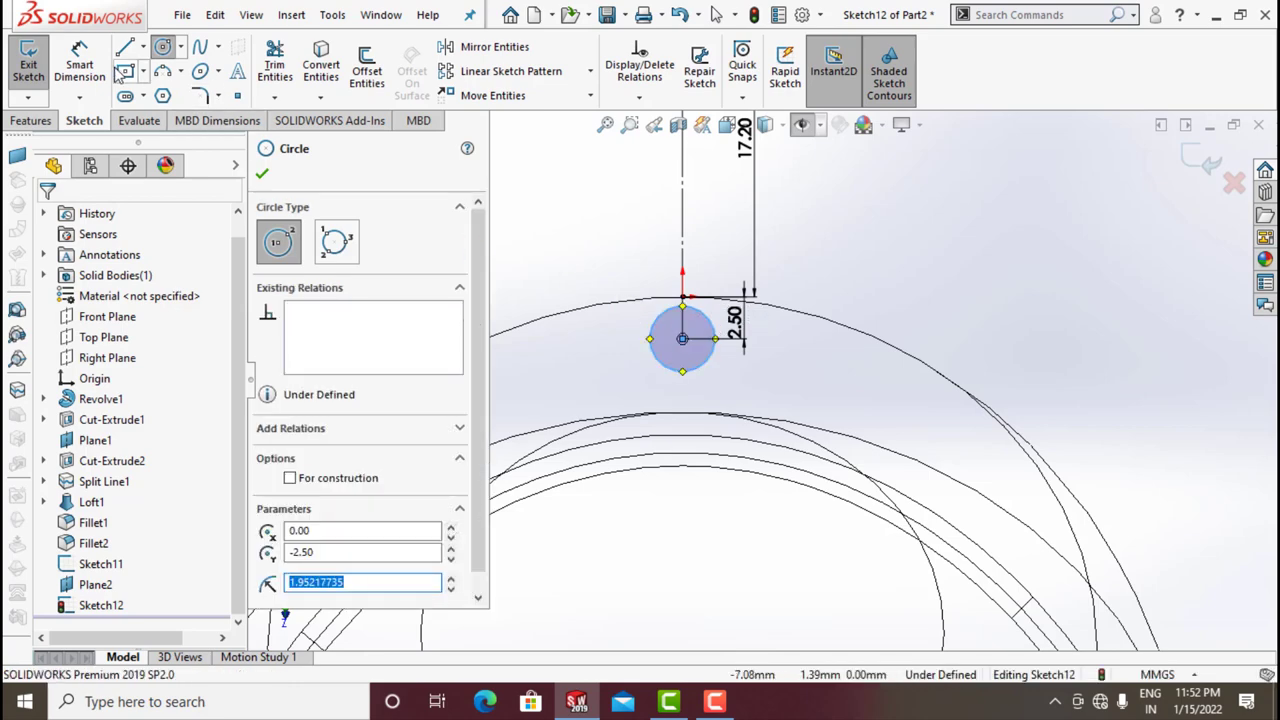
key(d)
click(710, 362)
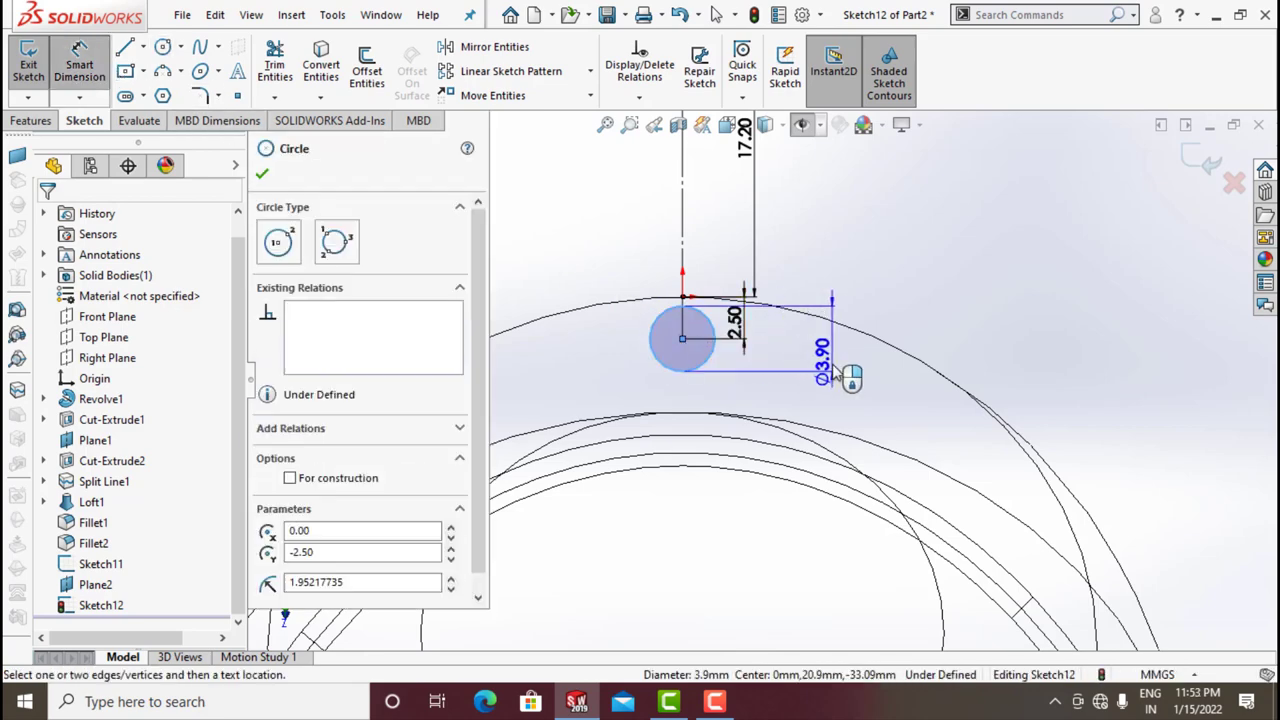
click(838, 372)
text(6)
key(Return)
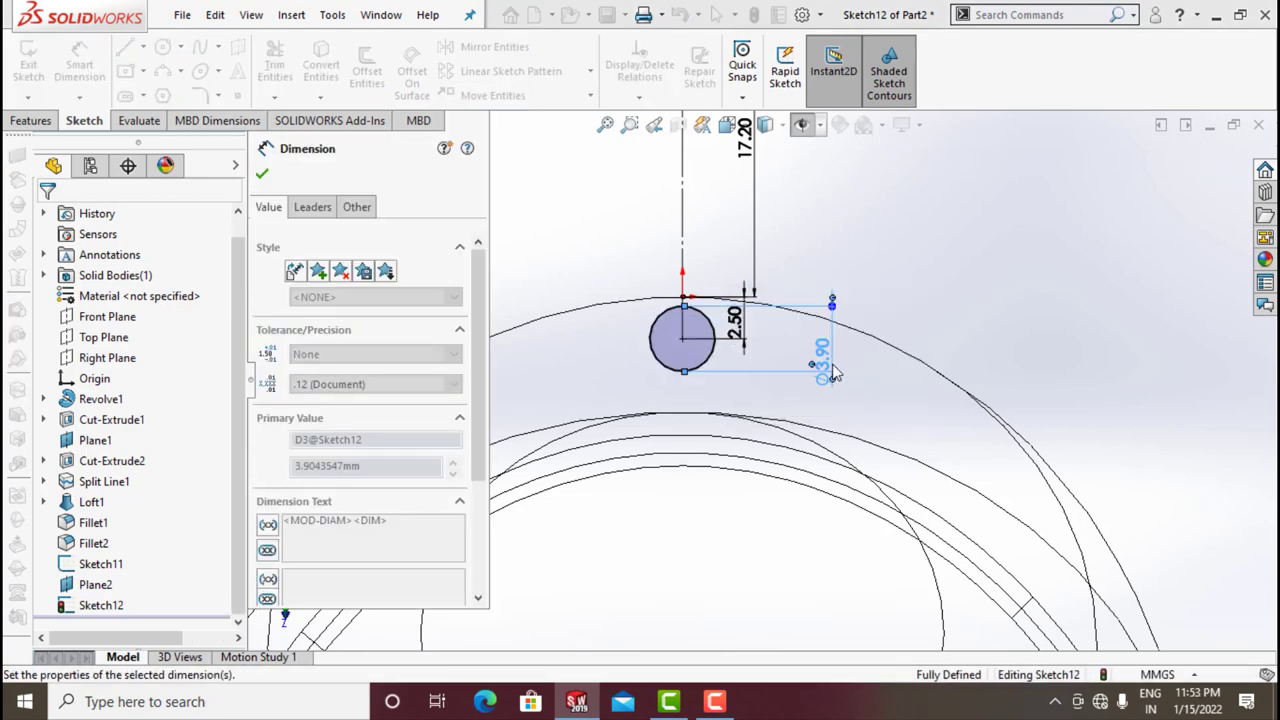
click(262, 176)
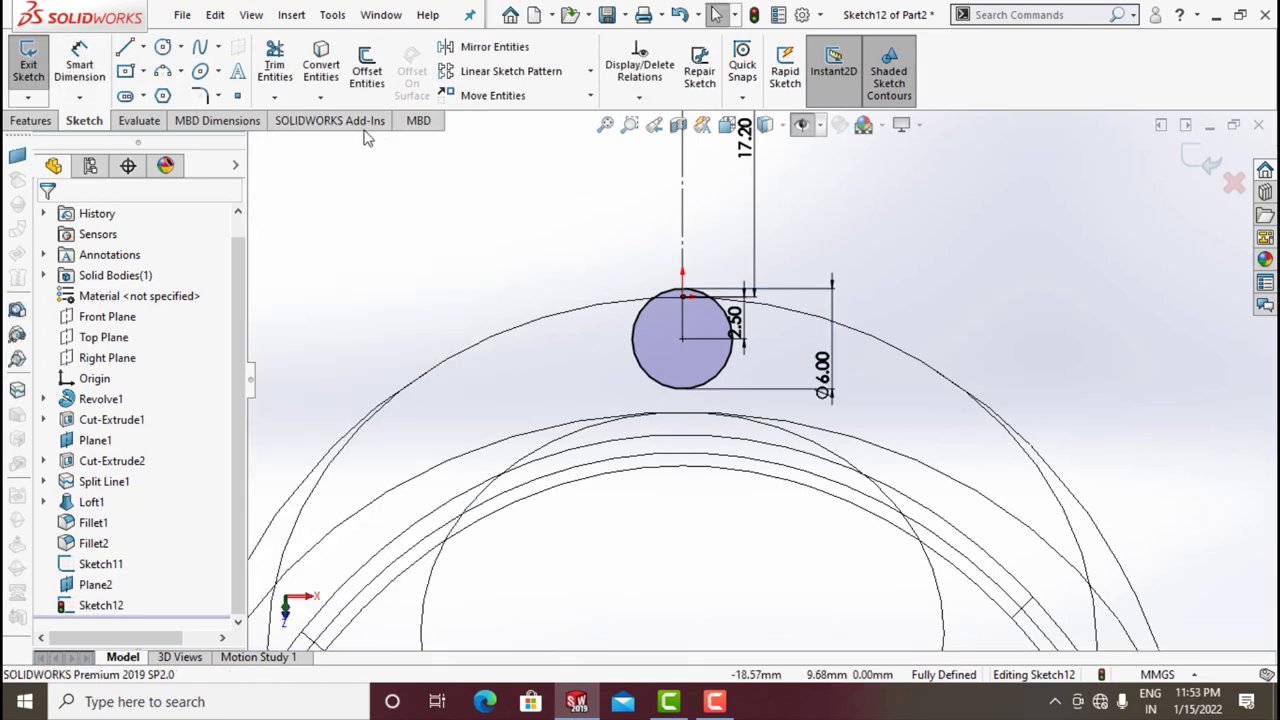
- Sketch a horizontal line centred on the upper end of the 17.2 mm construction line and set its length to 23.1 mm
scroll(580, 334, up, 3)
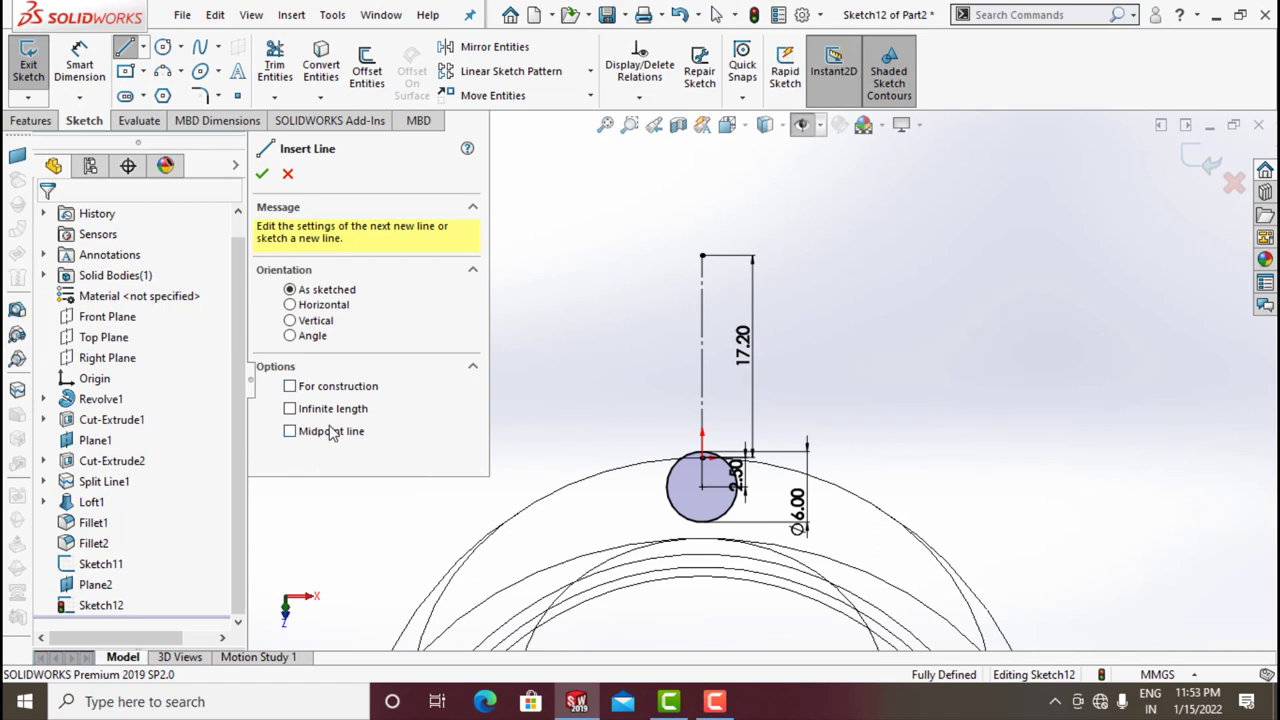
click(703, 256)
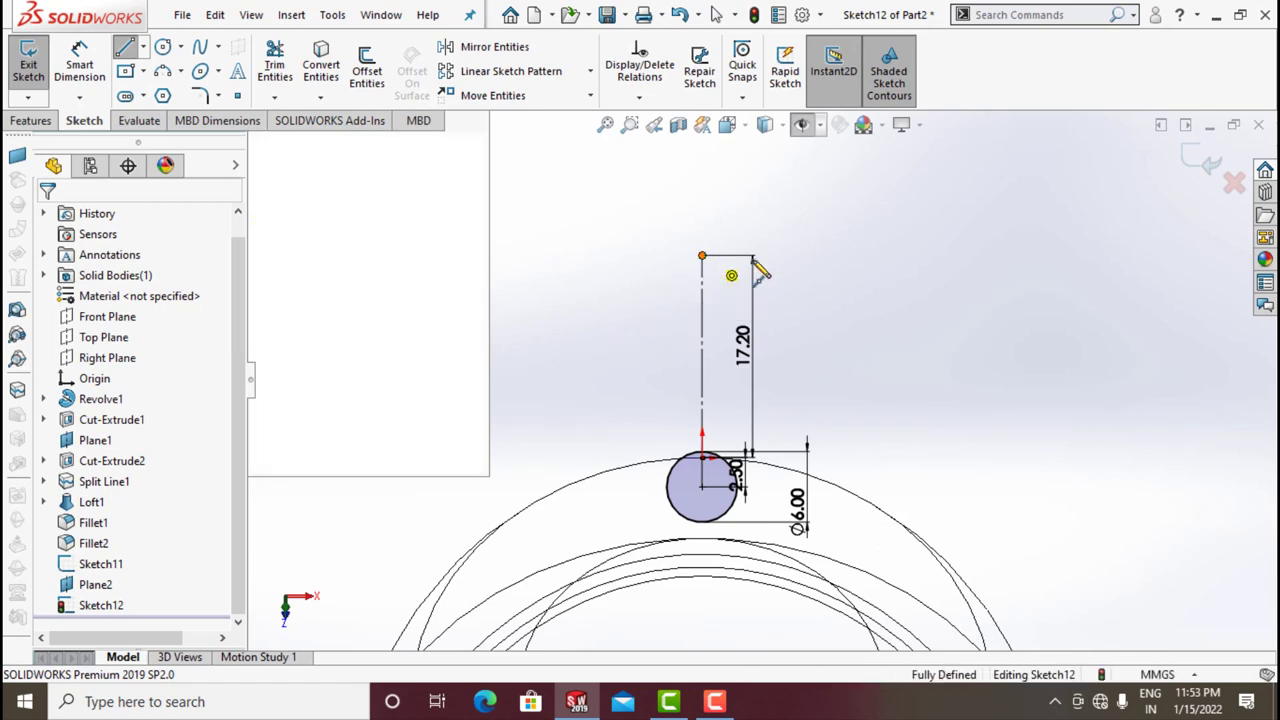
click(588, 255)
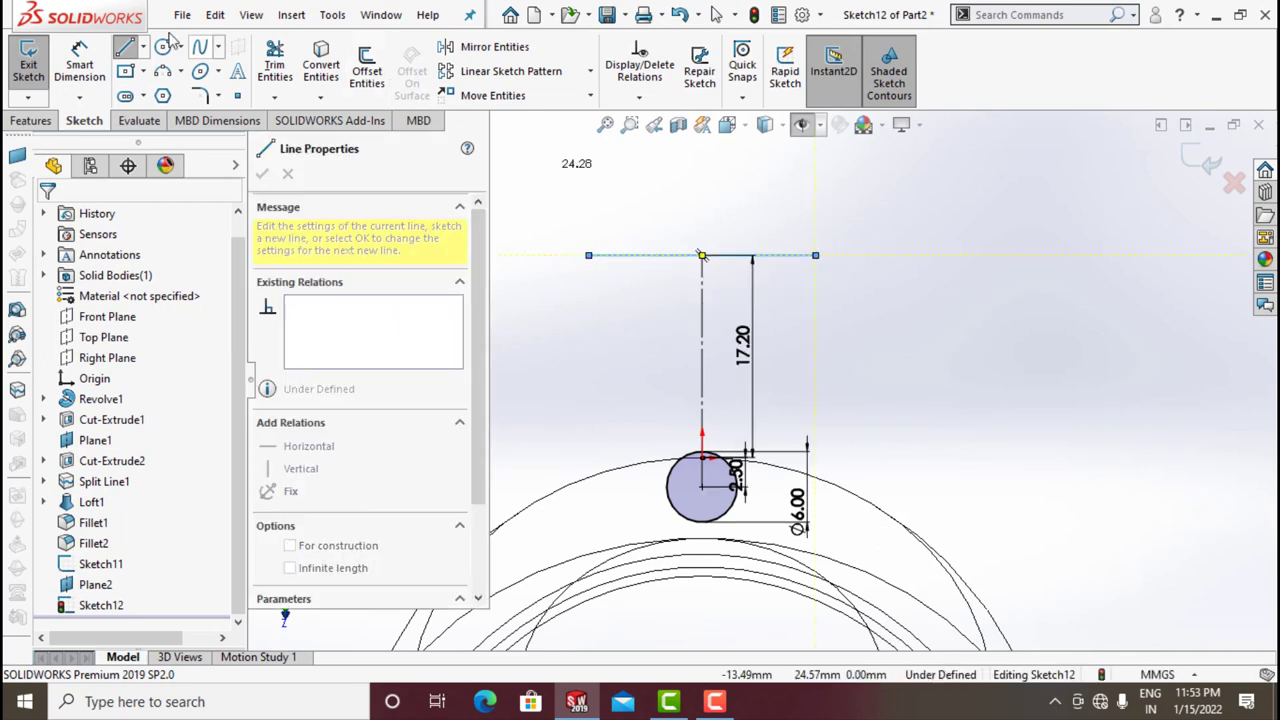
click(79, 68)
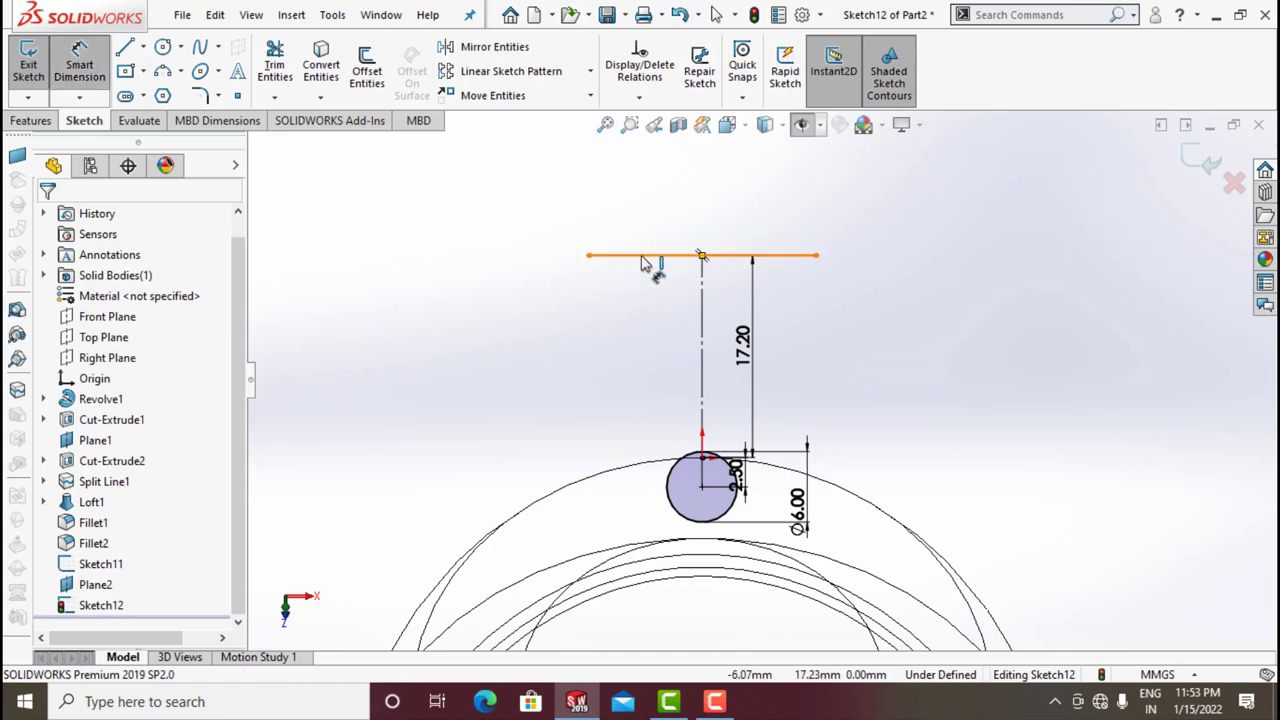
click(672, 215)
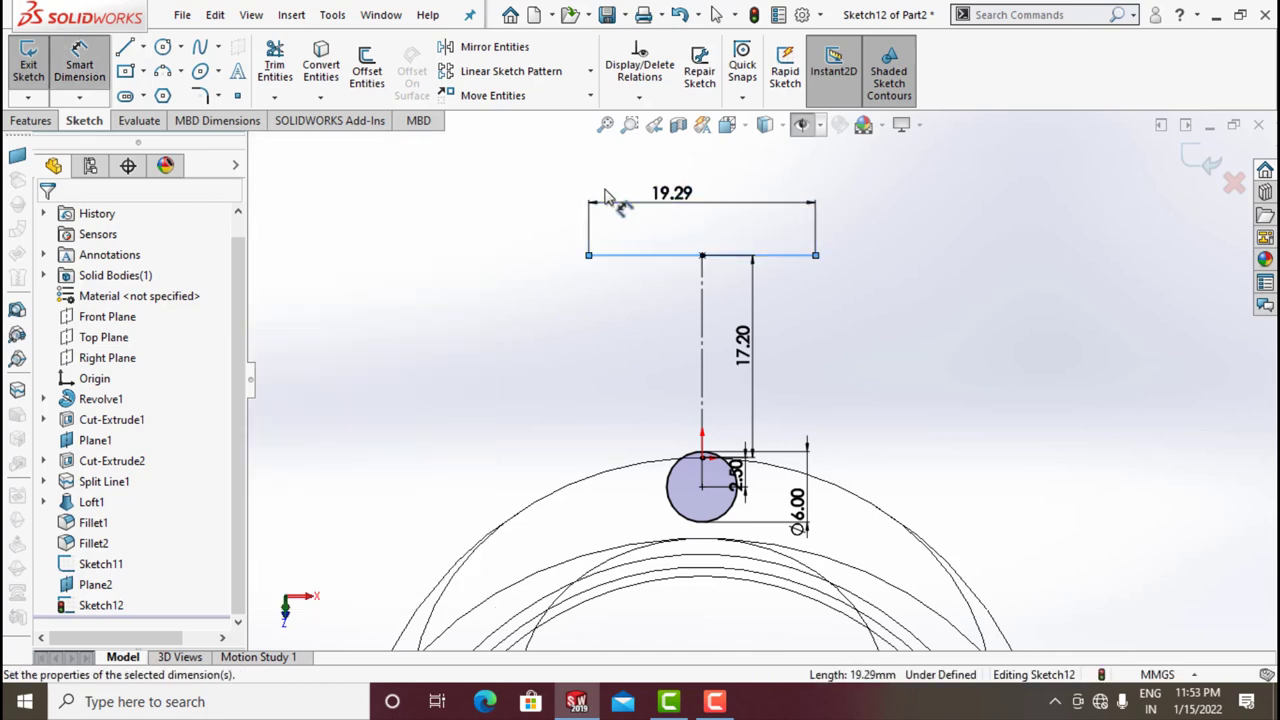
click(614, 208)
text(23.1)
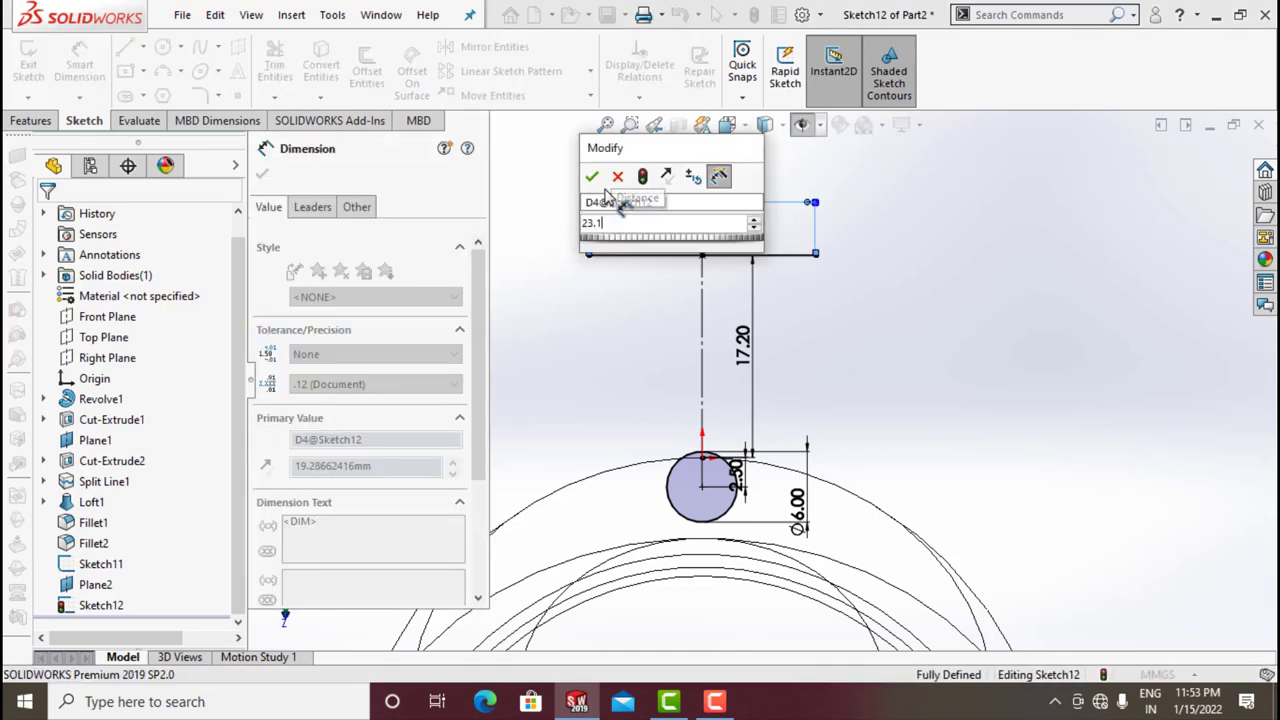
key(Return)
click(265, 175)
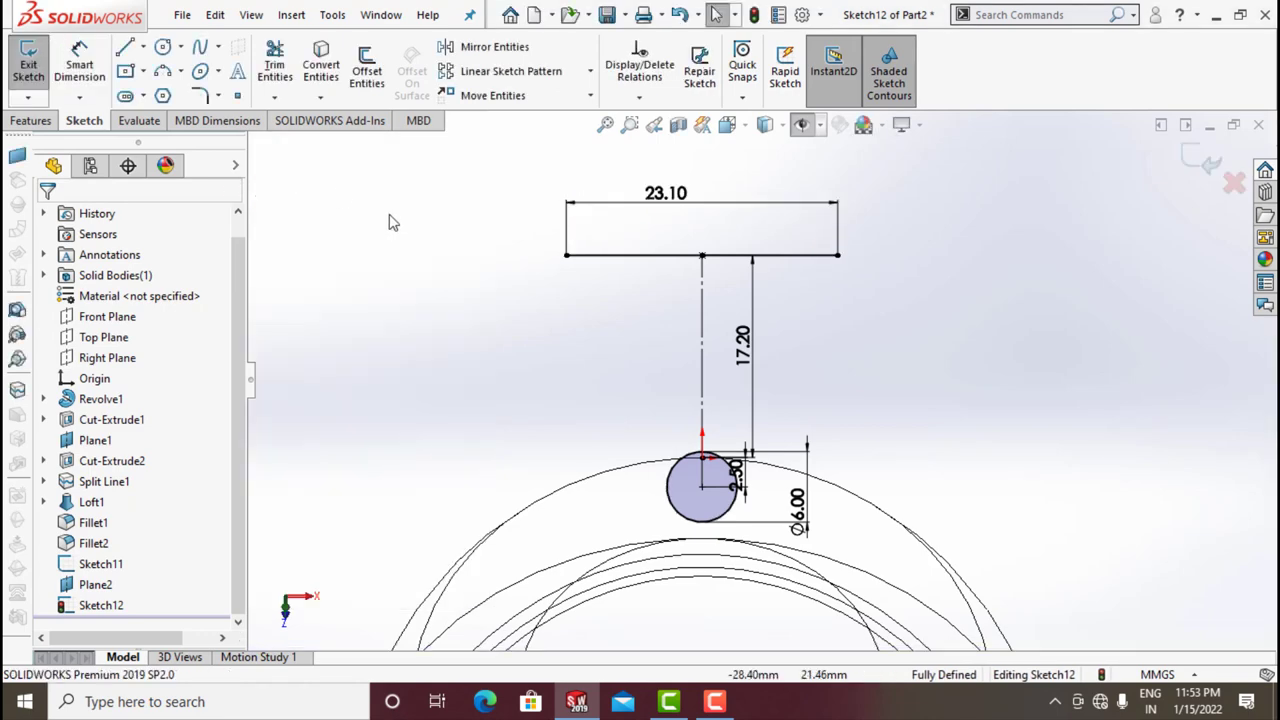
- Sketch a slanted line from the left end of the horizontal line, tangent to the circle's left side and extending below it
click(125, 50)
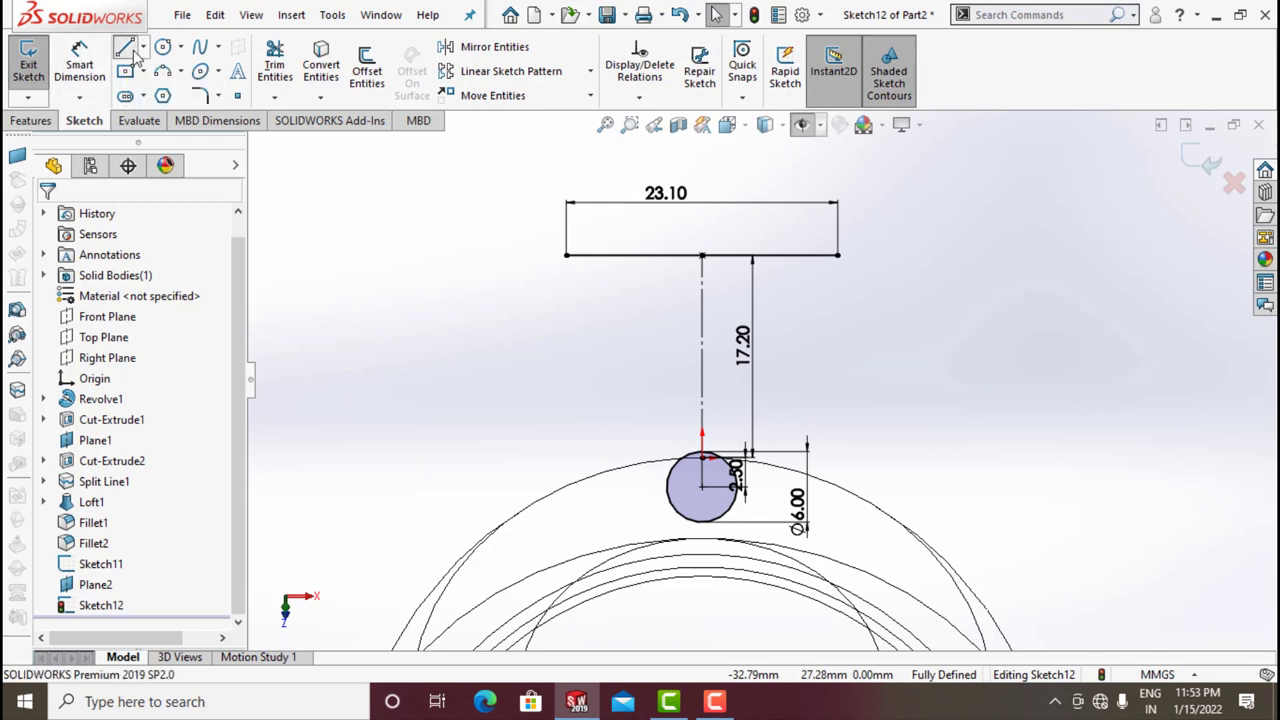
click(567, 257)
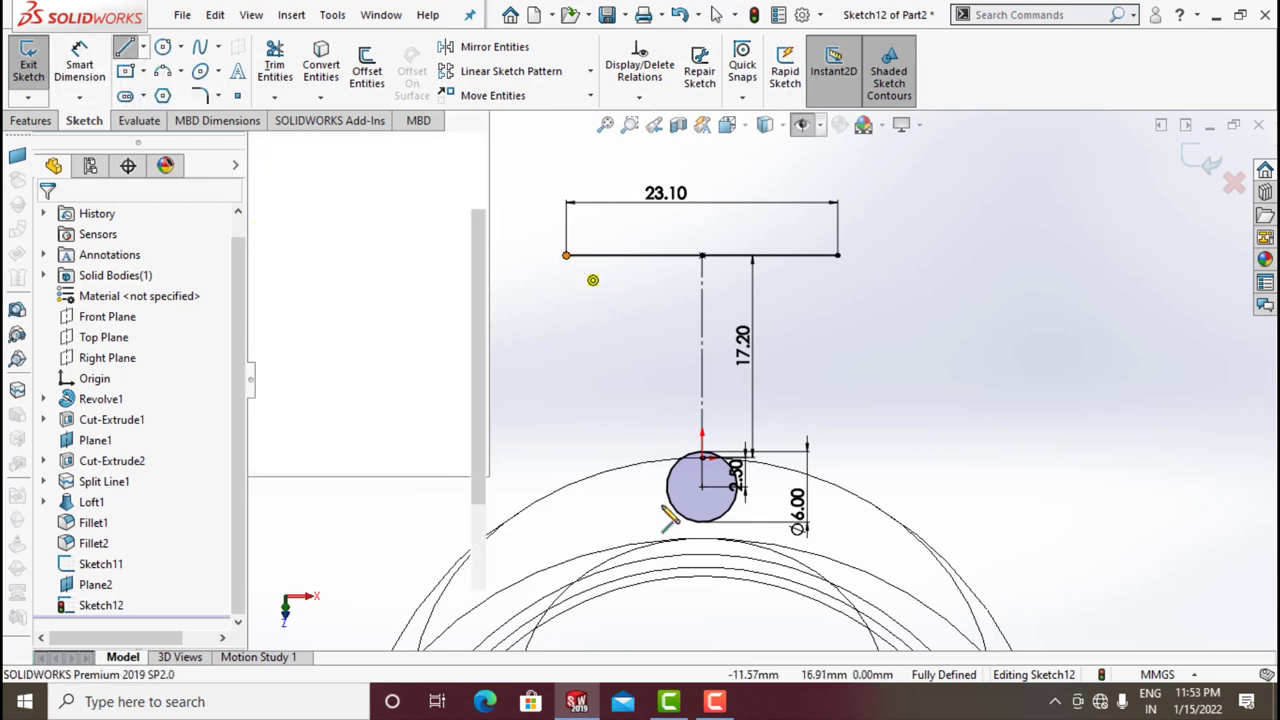
click(707, 590)
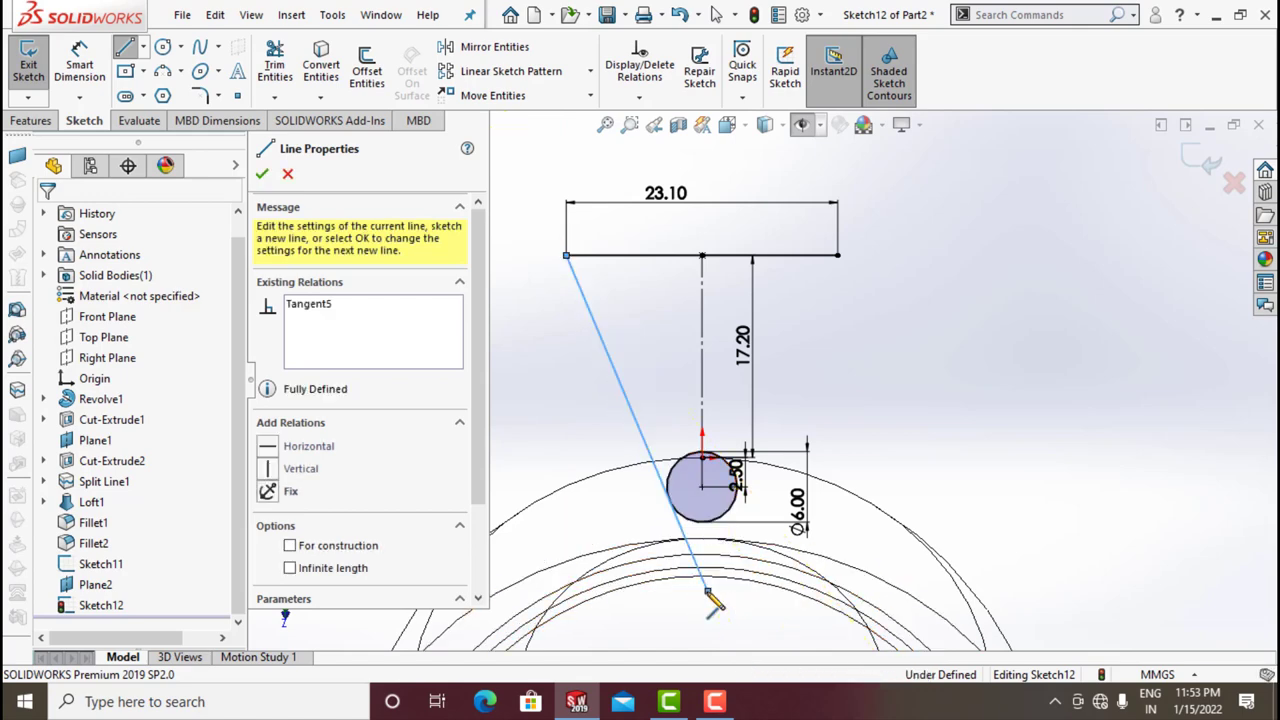
click(127, 47)
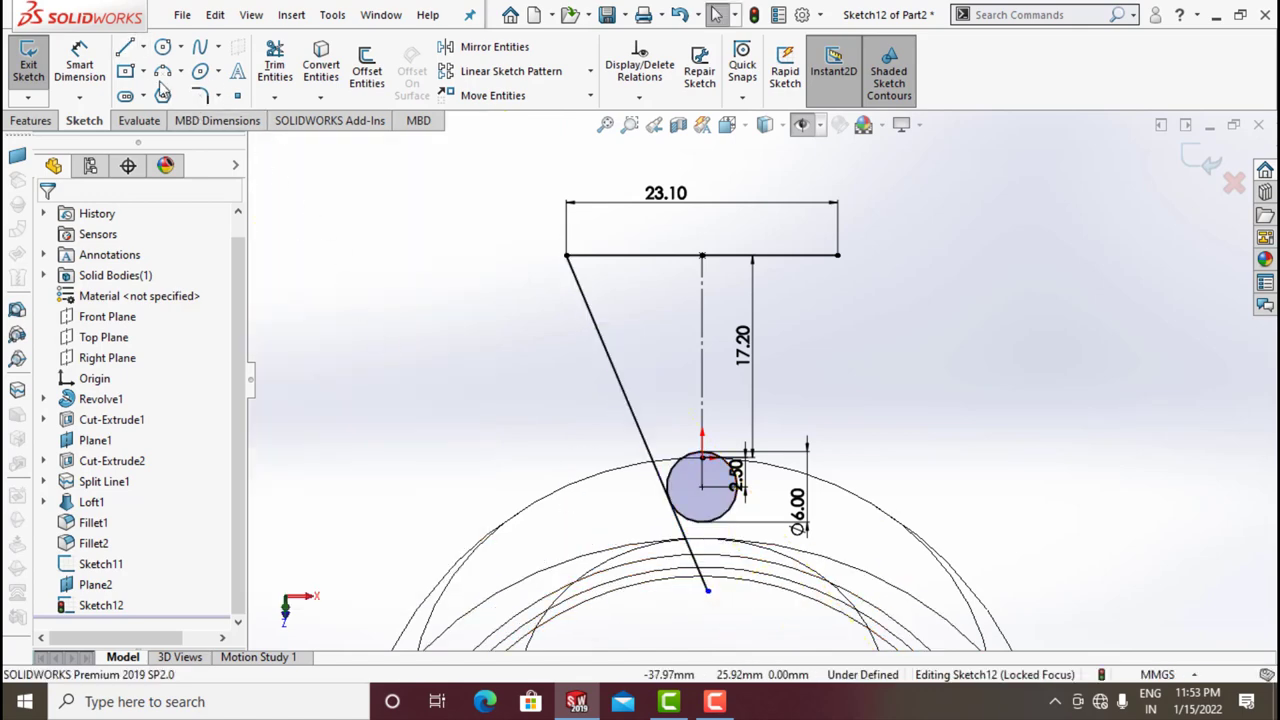
- Sketch a slanted line from the right end of the horizontal line, tangent to the circle's right side and extending just below it
click(127, 49)
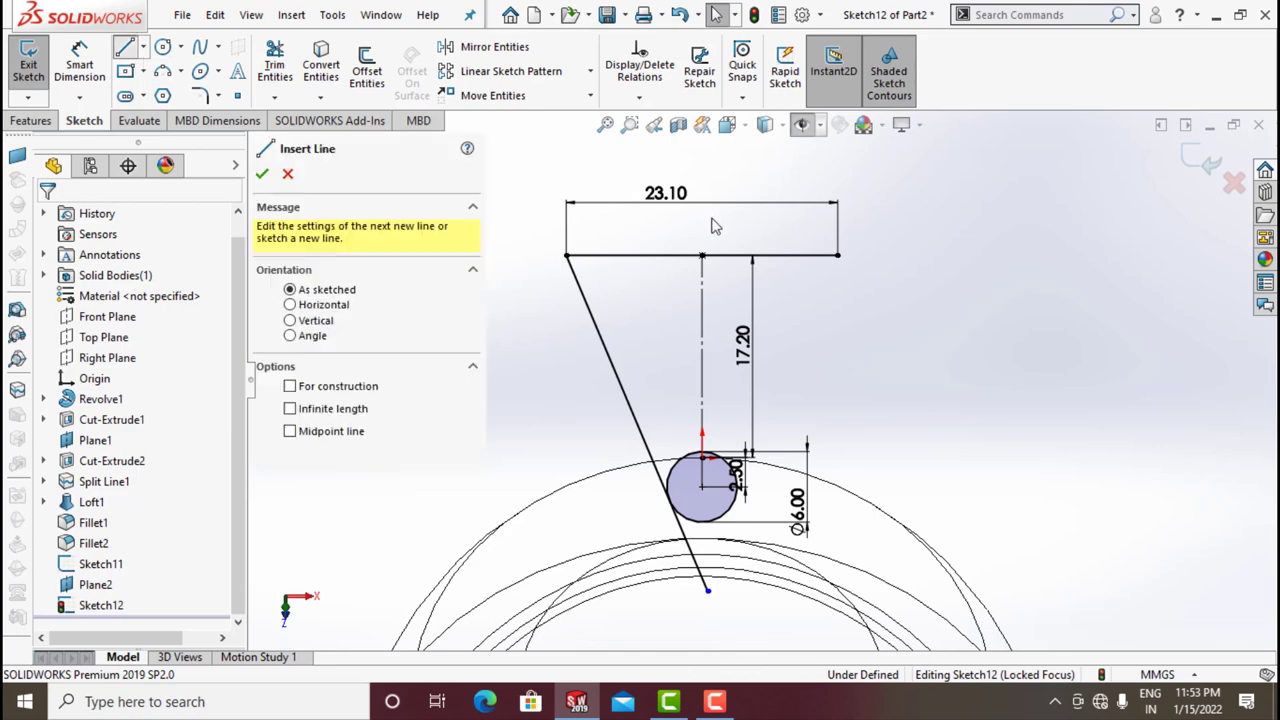
click(838, 257)
scroll(757, 498, down, 4)
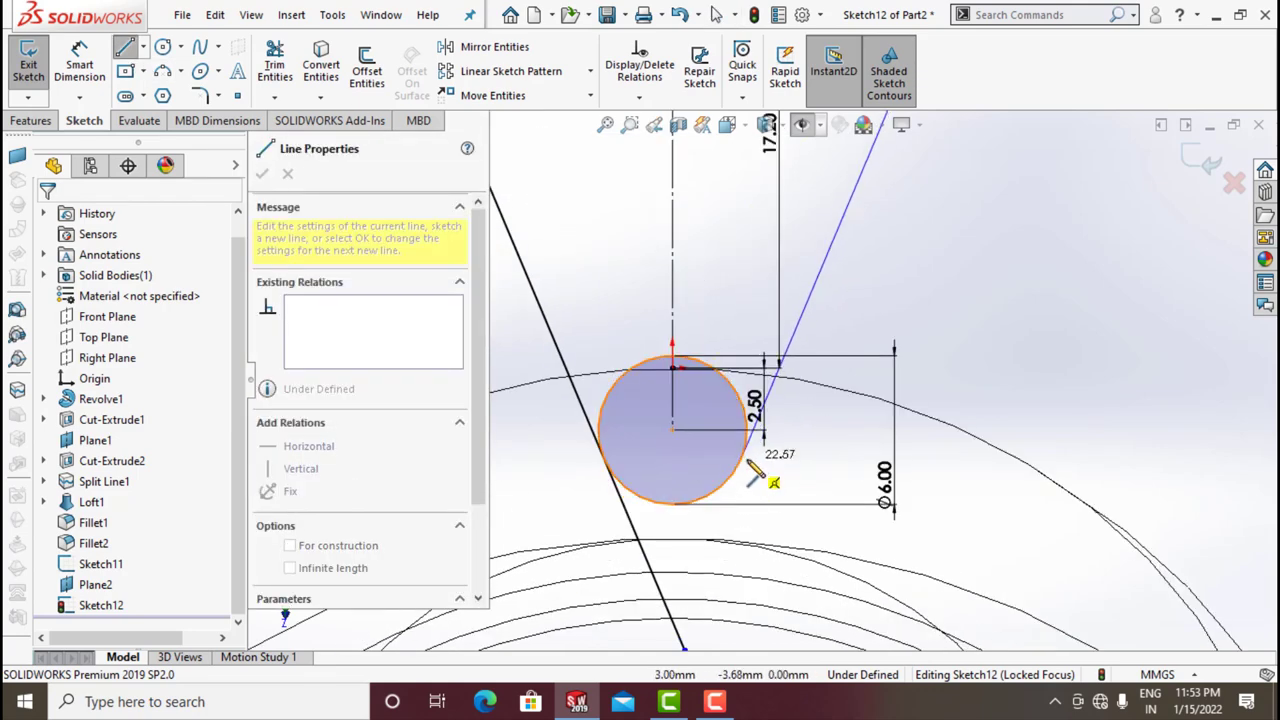
click(700, 558)
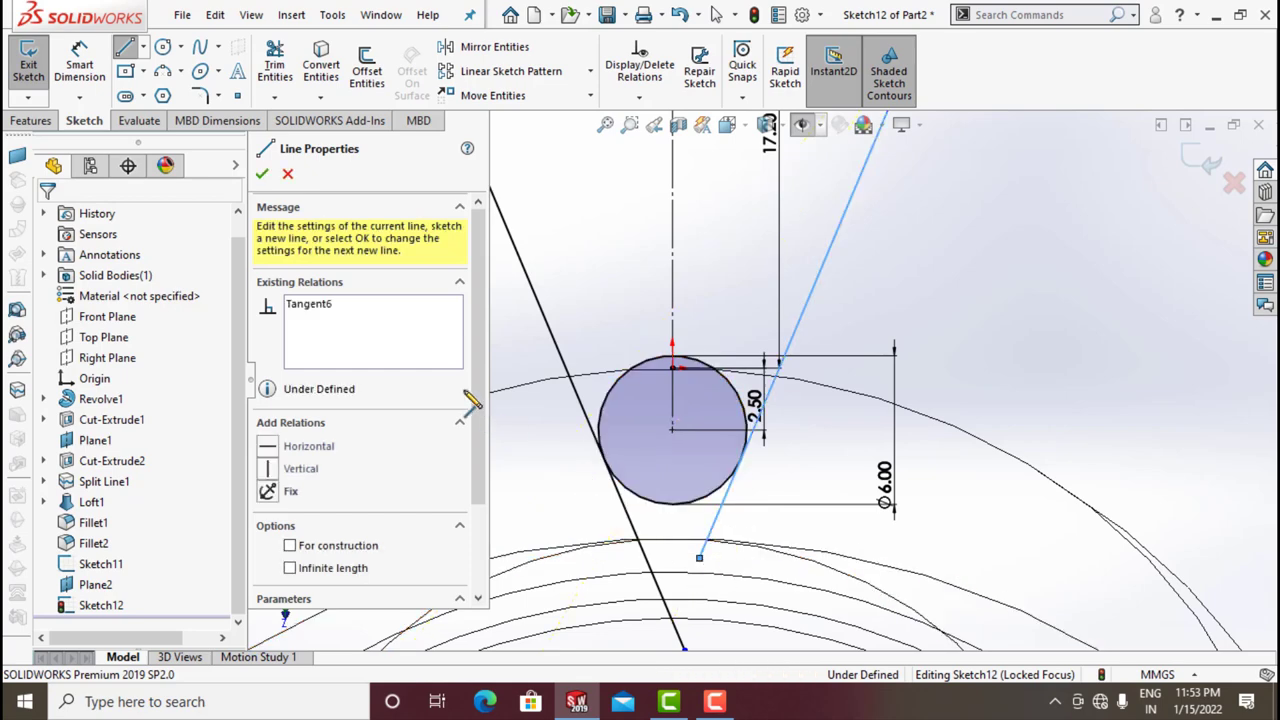
click(127, 52)
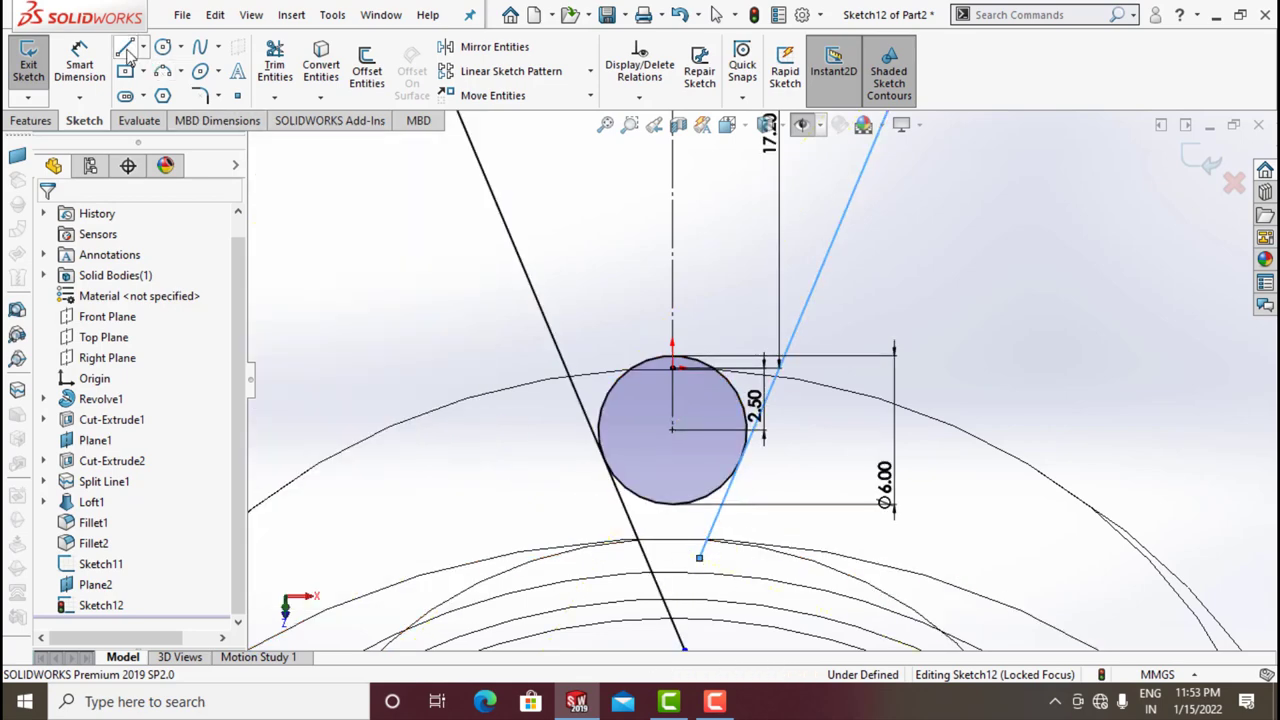
click(365, 289)
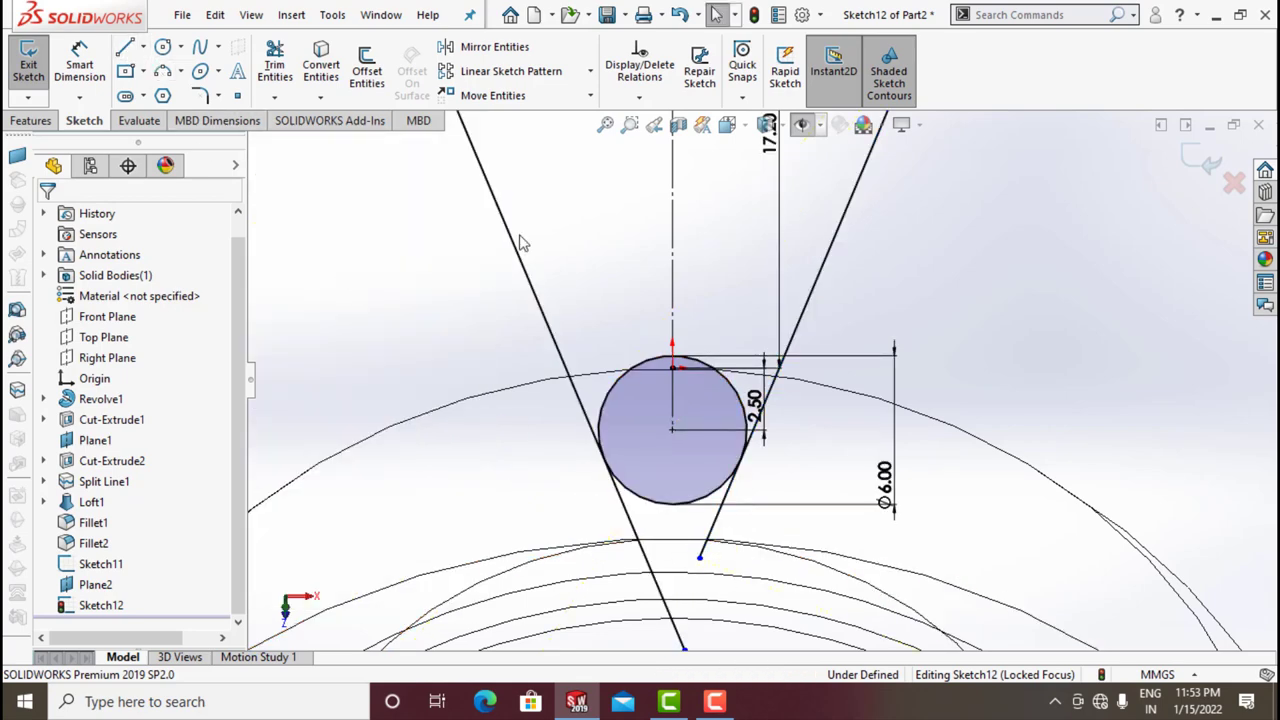
- Trim both slanted lines below their tangent points and the circle's upper arc inside the profile, and close the sketch
click(276, 66)
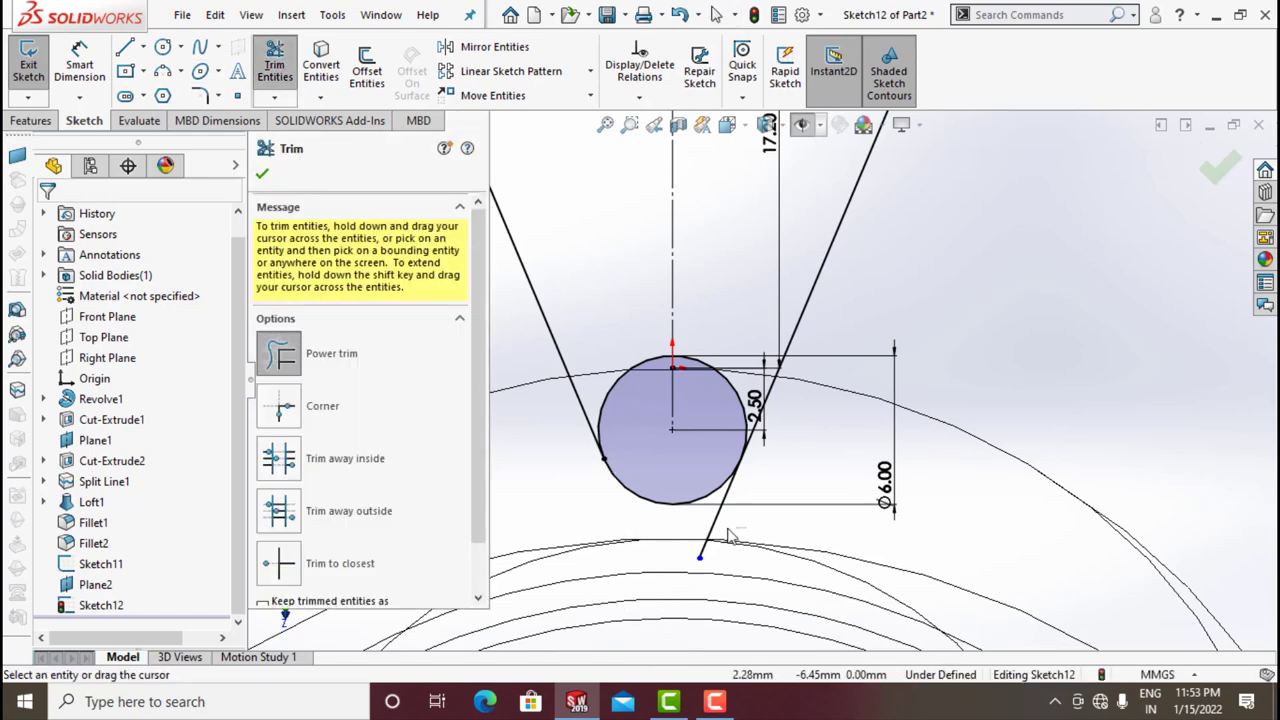
drag(690, 540, 686, 544)
drag(704, 306, 706, 378)
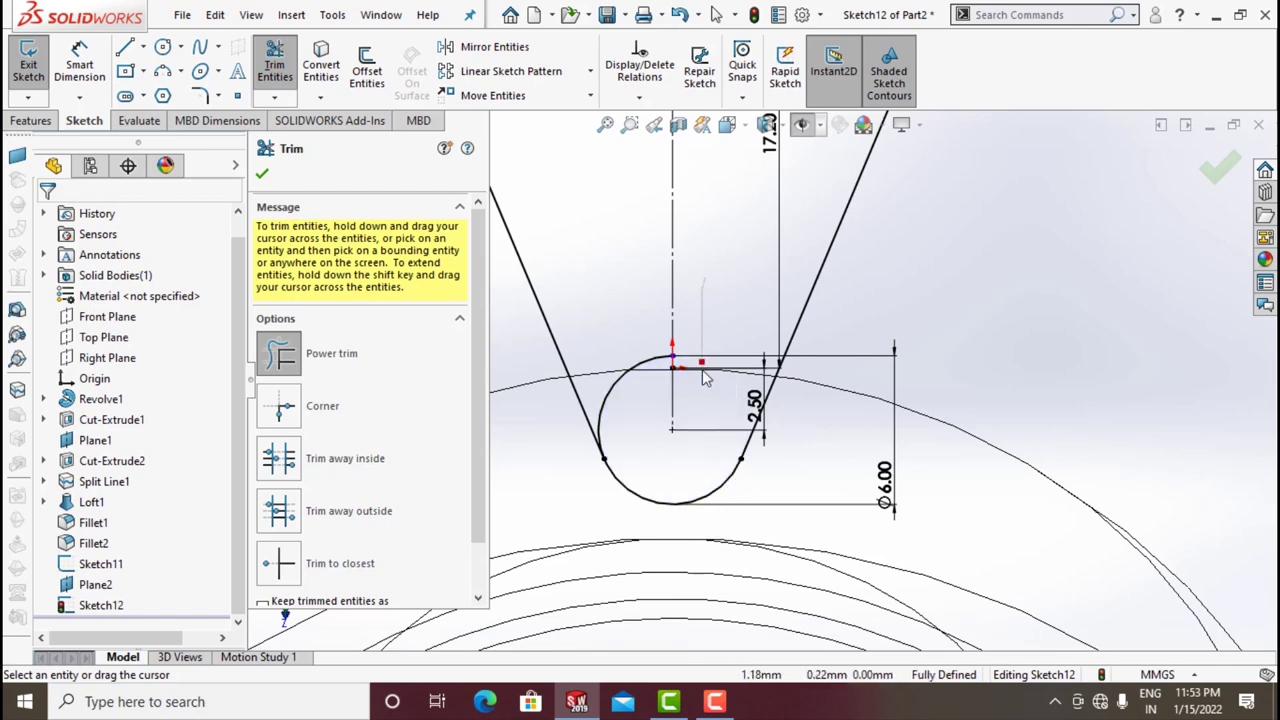
scroll(641, 367, up, 6)
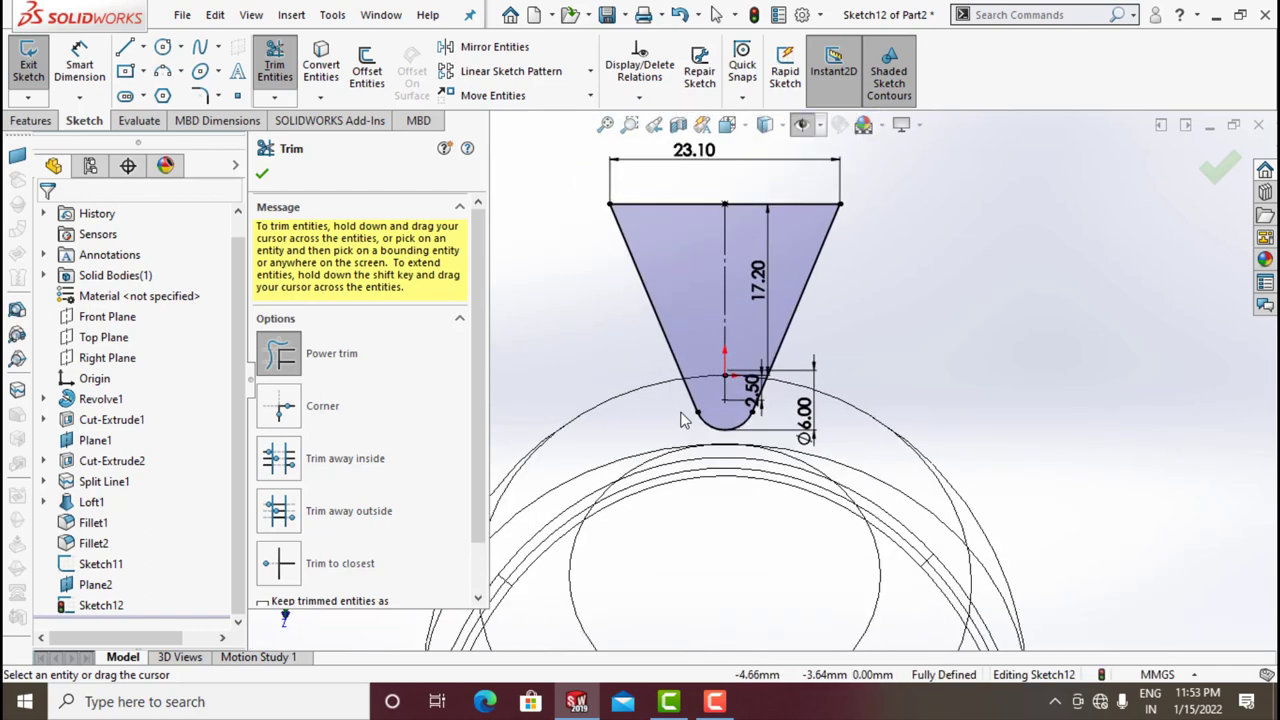
click(1216, 172)
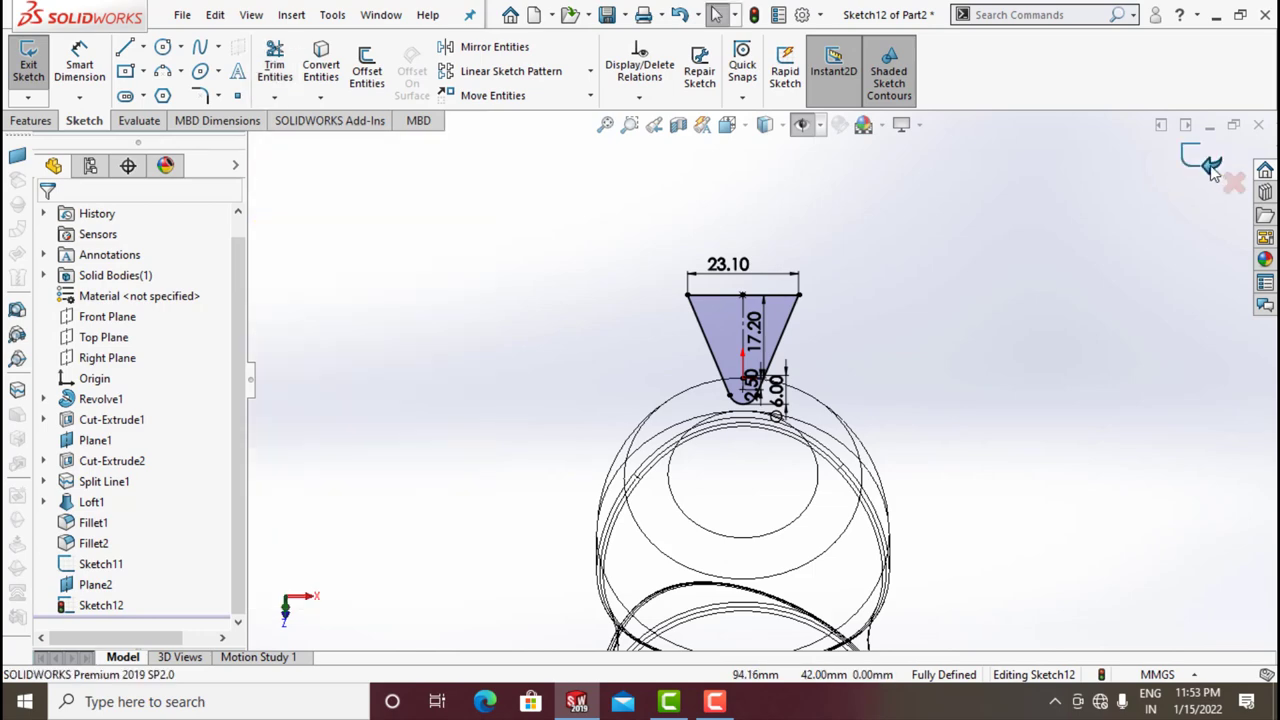
click(1210, 170)
- Start a new sketch on the Right Plane, viewed from the right, with the hidden reference planes and sketches shown
mouse_move(923, 368)
middle_down()
mouse_move(884, 364)
mouse_move(666, 594)
mouse_move(760, 626)
mouse_move(817, 537)
mouse_move(688, 515)
mouse_move(734, 569)
mouse_move(790, 600)
middle_up()
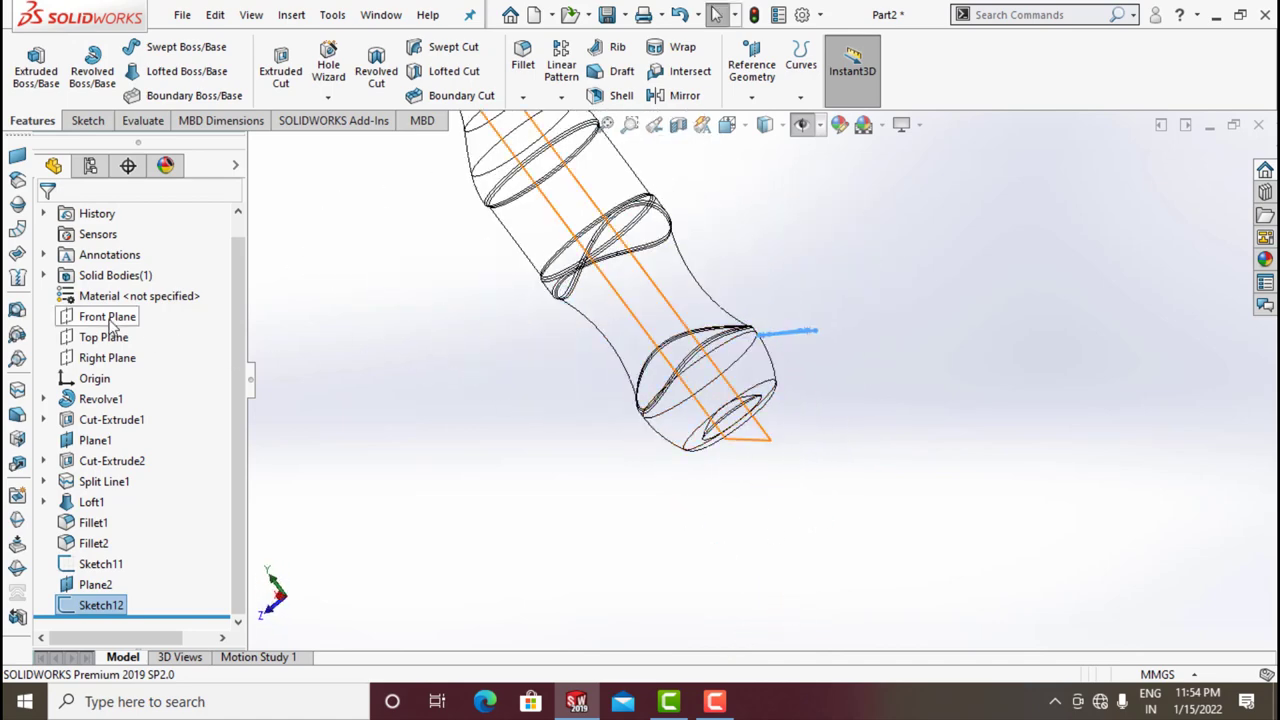
click(105, 358)
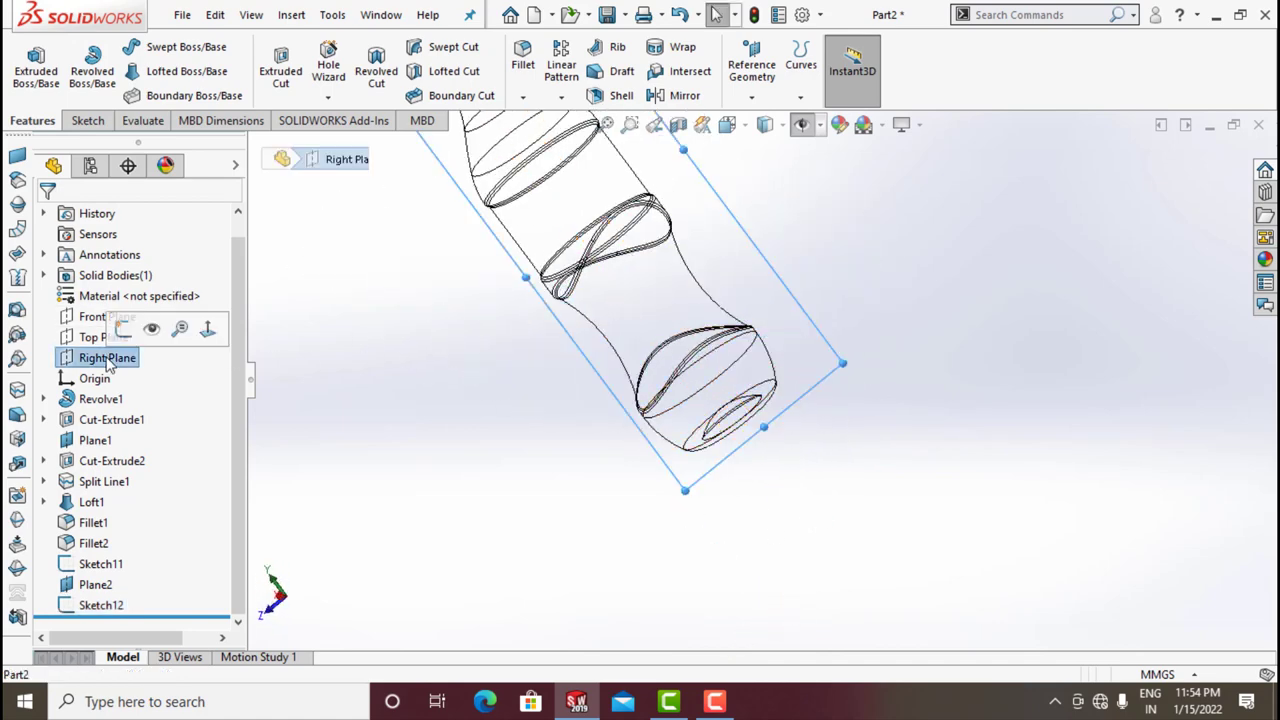
click(121, 330)
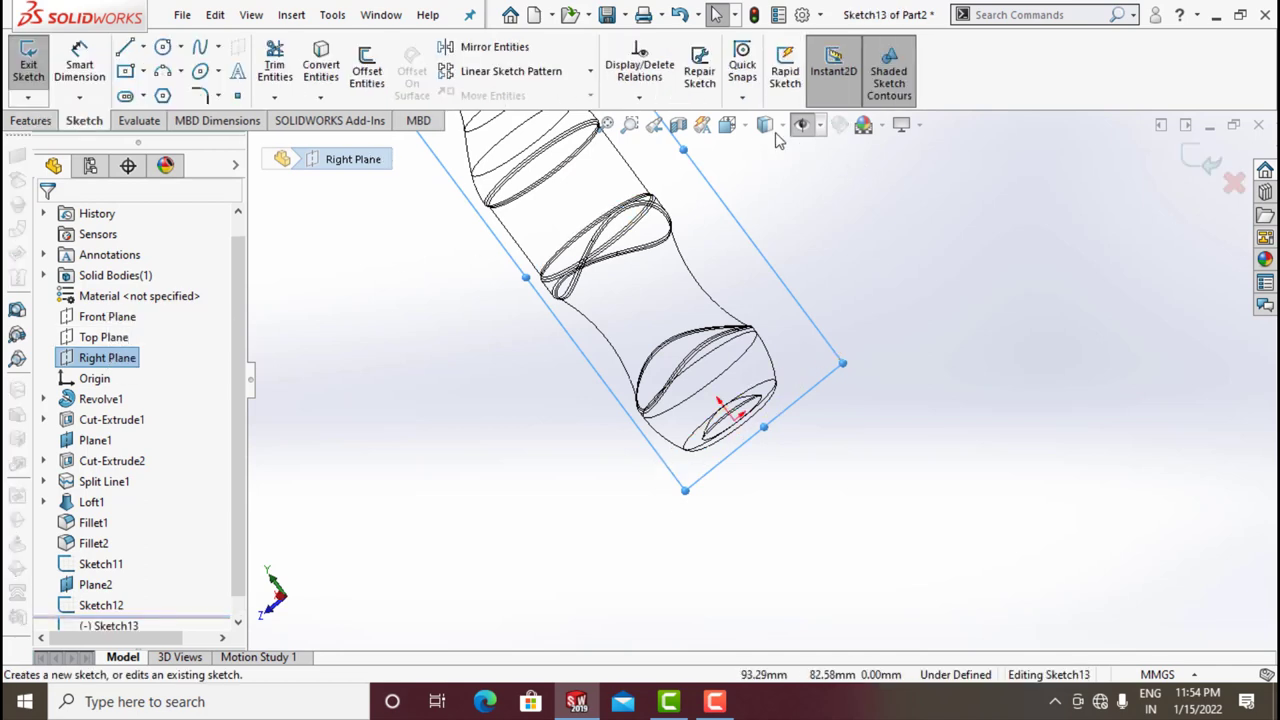
click(727, 124)
click(833, 230)
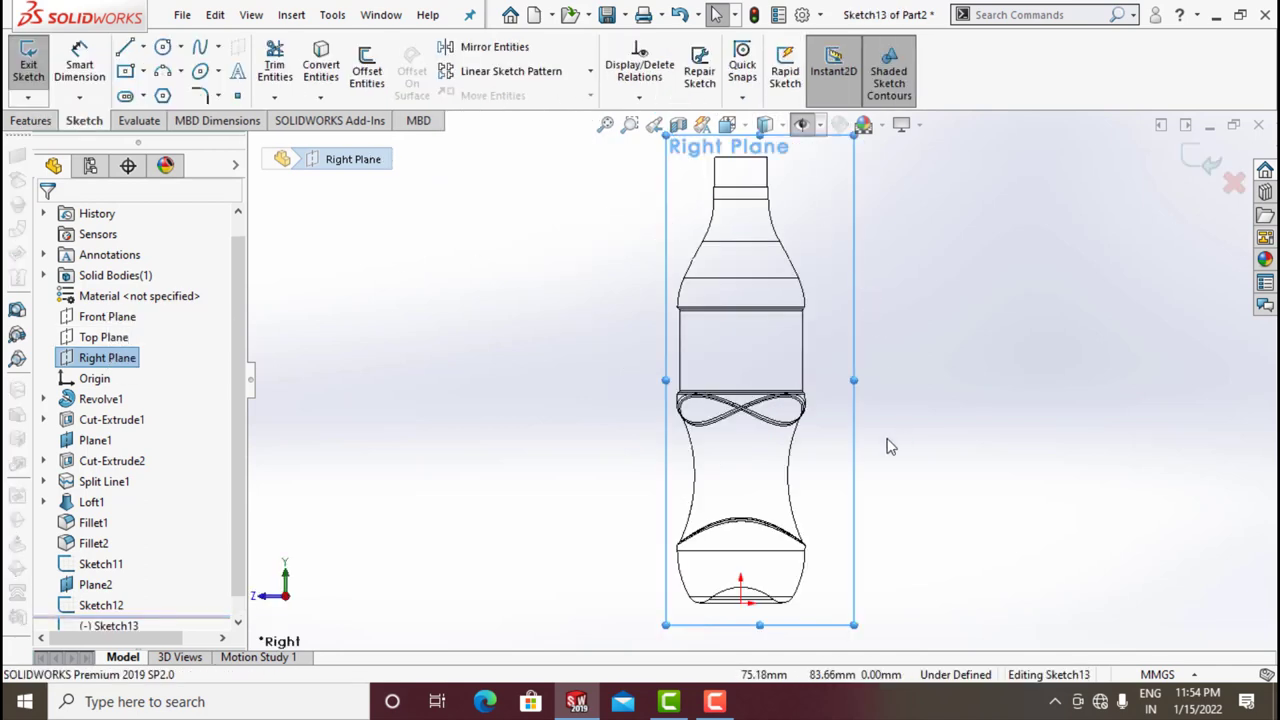
scroll(771, 580, down, 3)
click(806, 130)
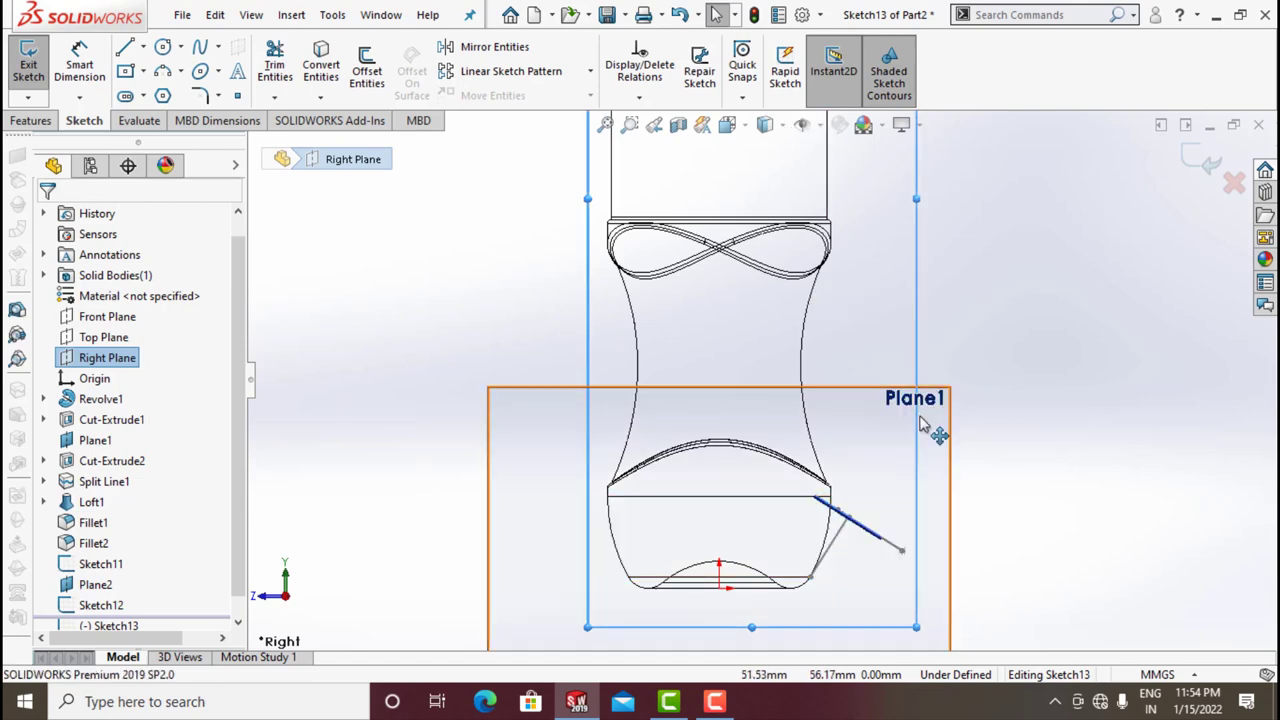
scroll(851, 531, down, 4)
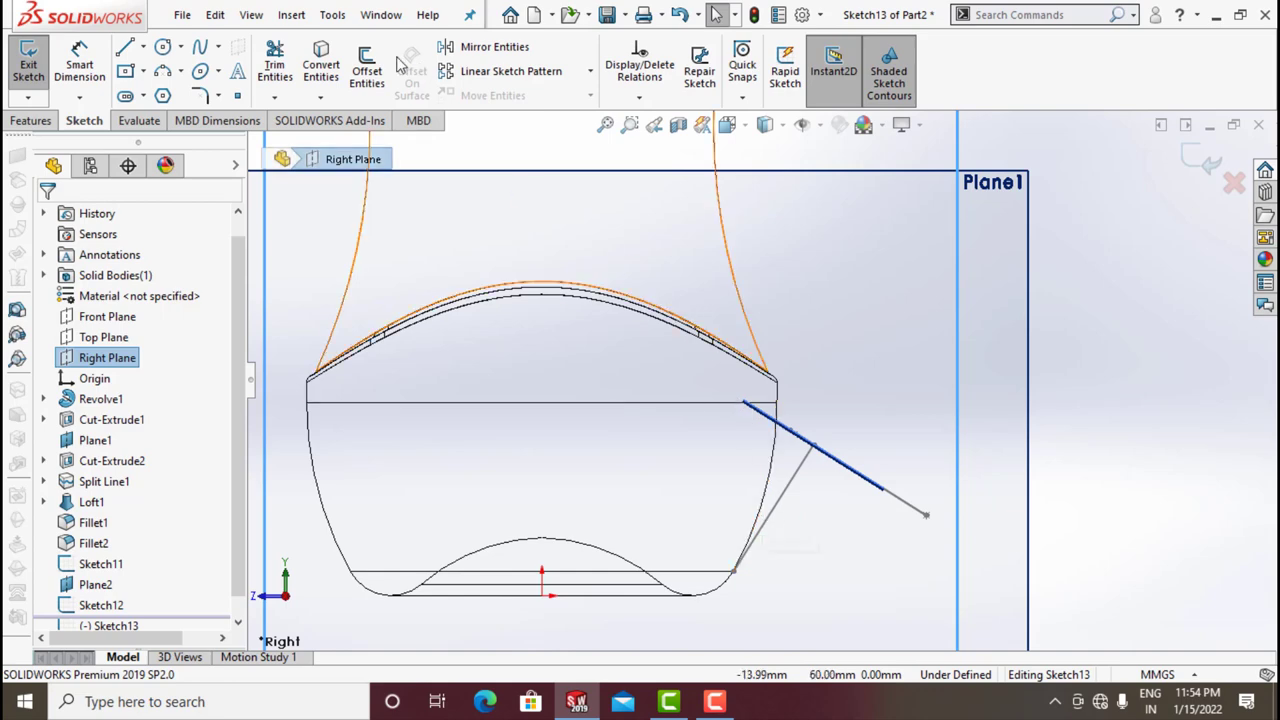
- Sketch a three-point arc rising to the right across the bottle's base and set its radius to 36 mm
click(164, 73)
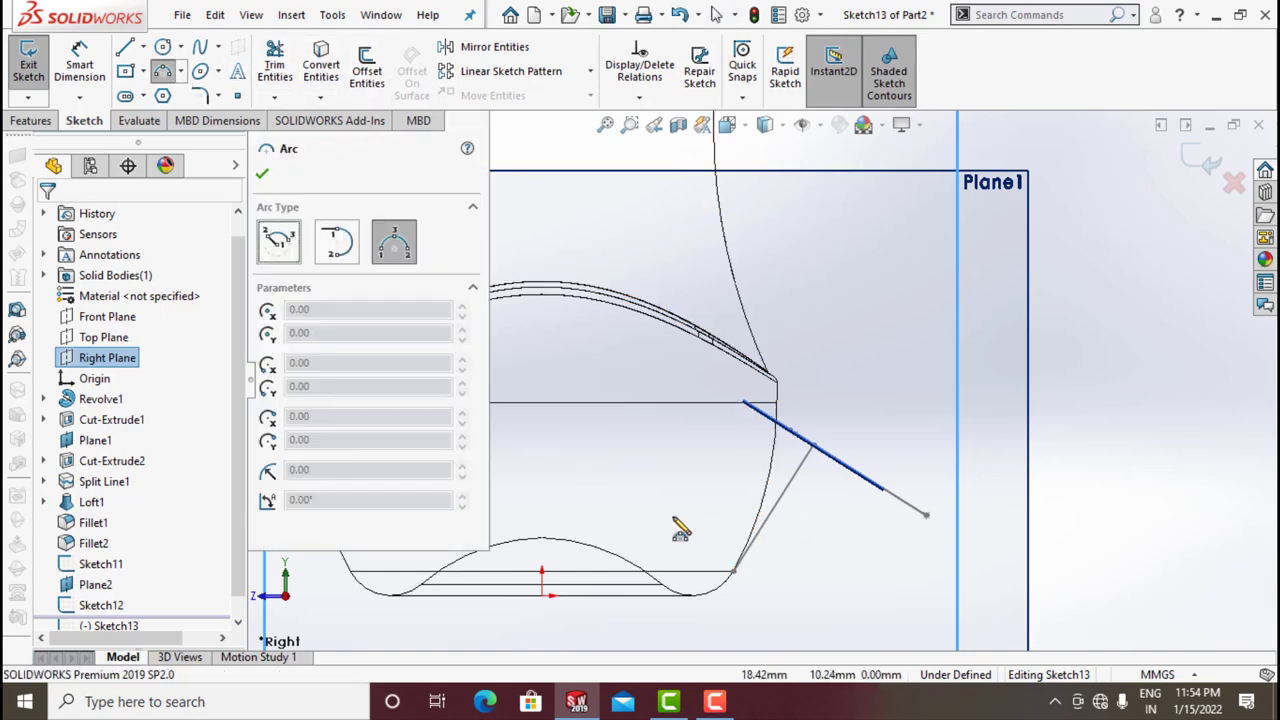
click(566, 498)
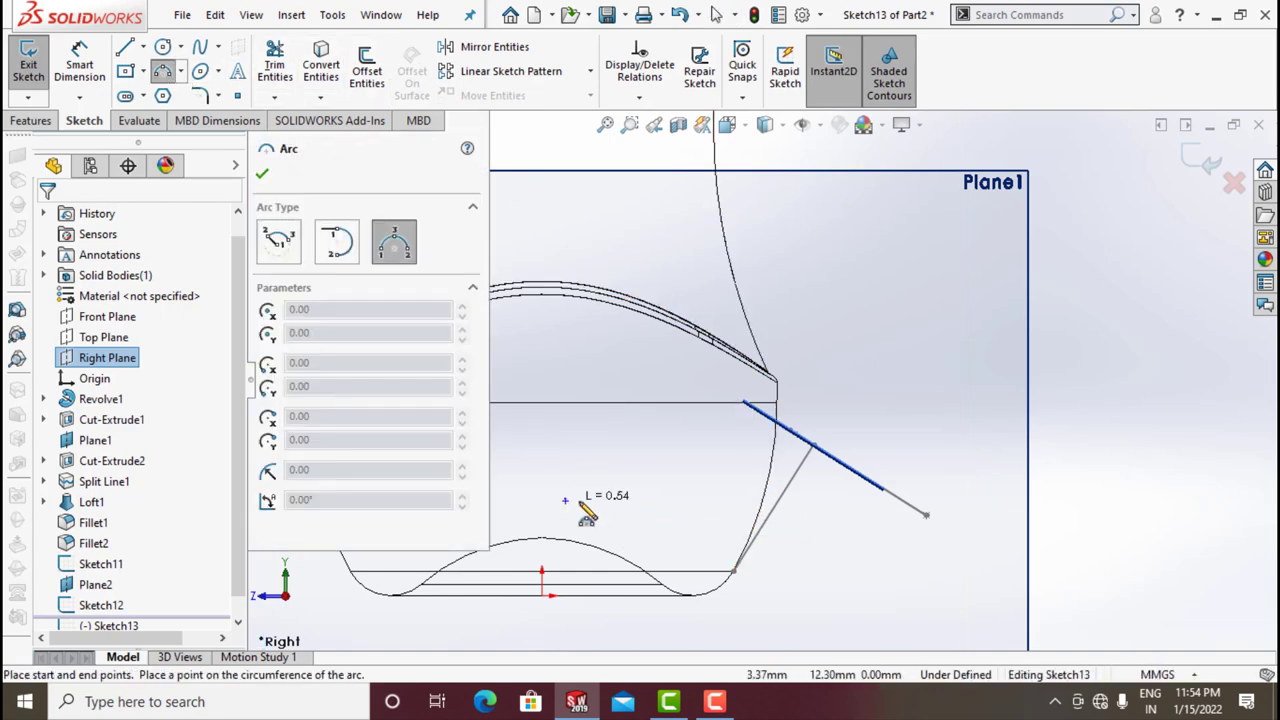
click(744, 429)
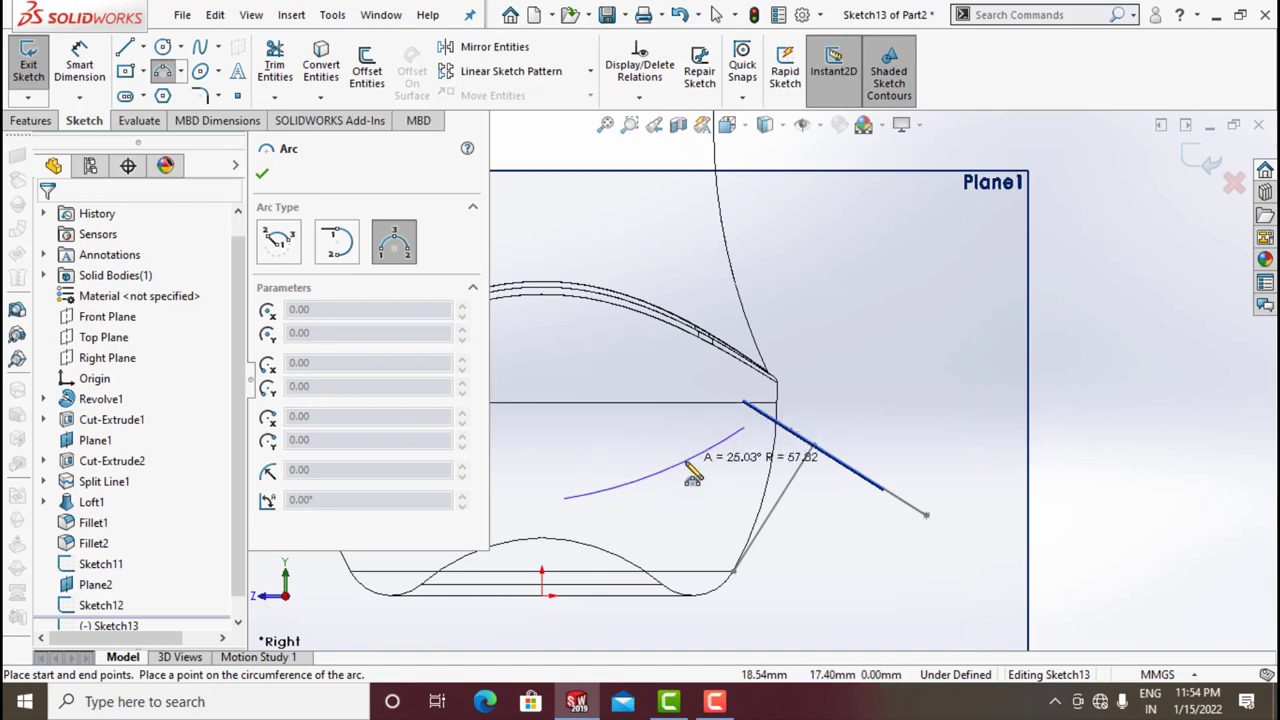
click(689, 464)
click(79, 64)
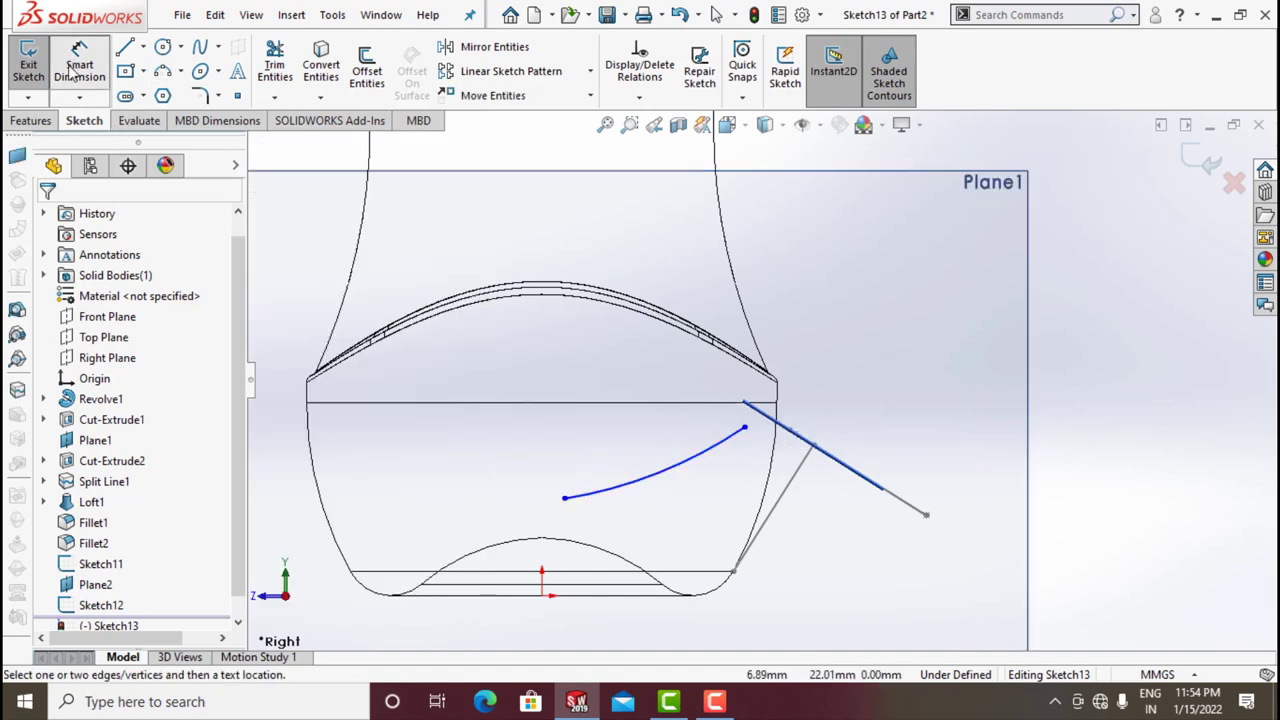
click(662, 471)
click(645, 450)
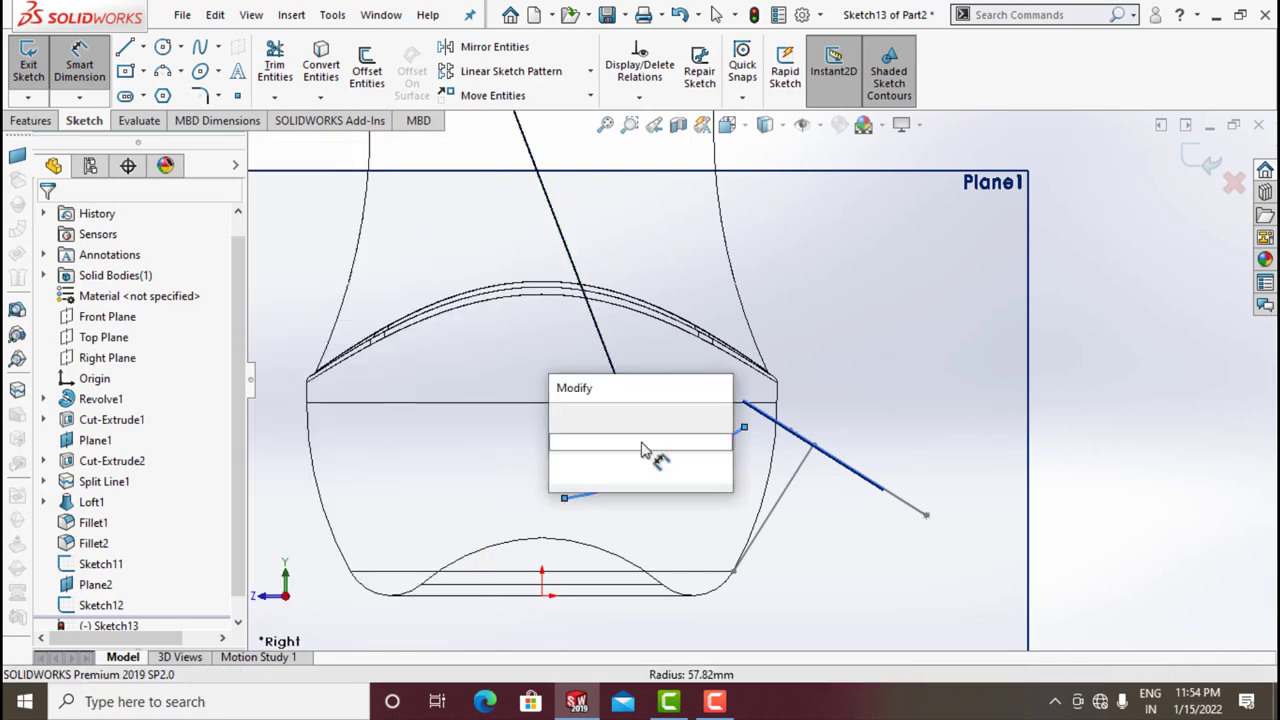
key(Return)
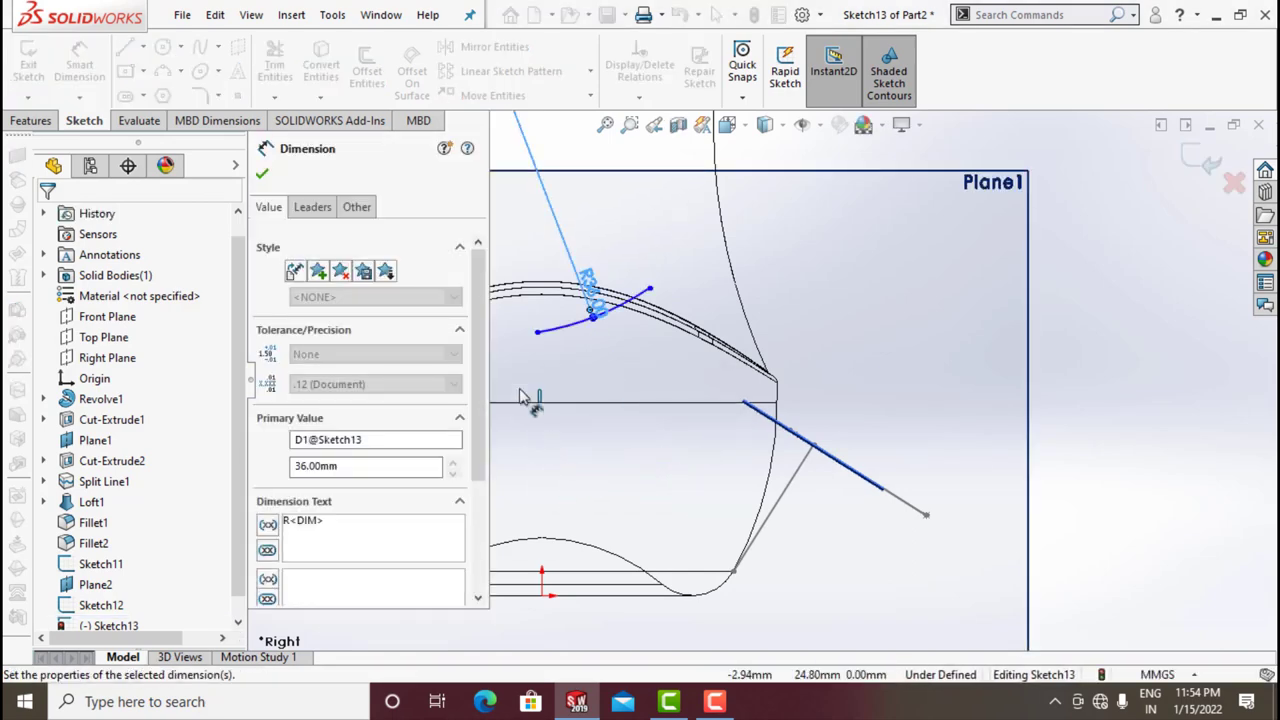
click(262, 173)
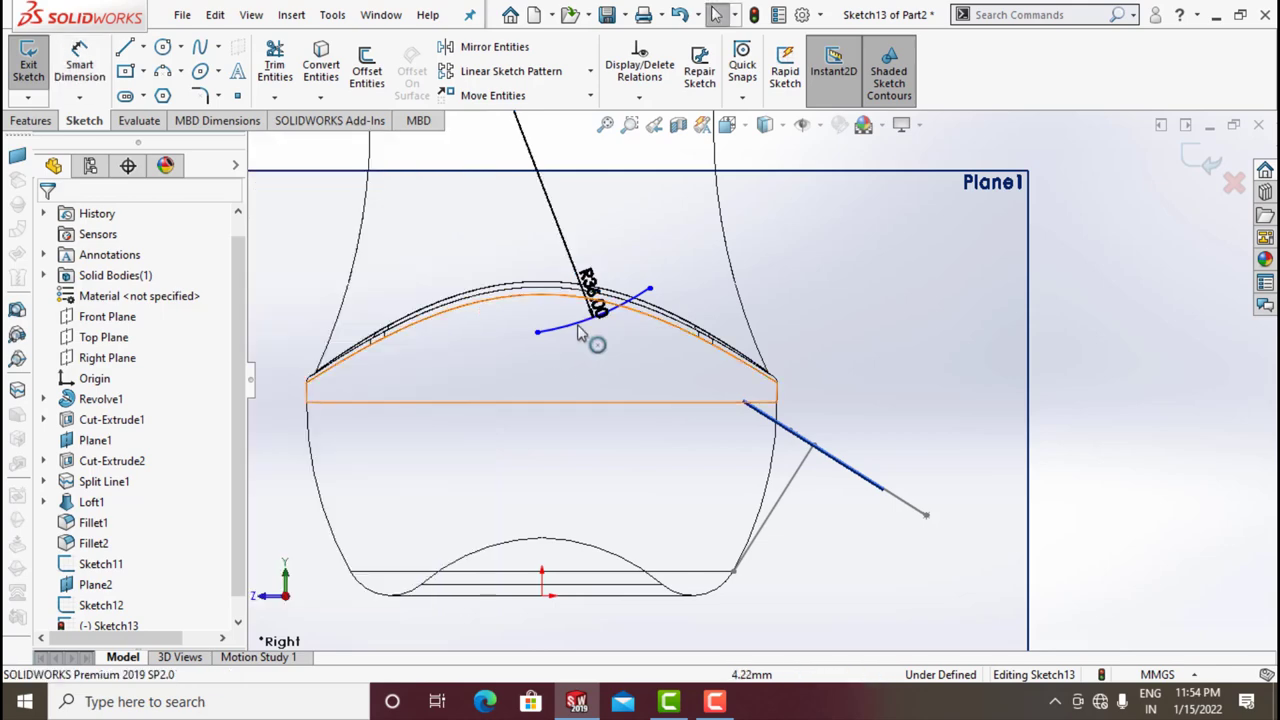
- Move the 36 mm arc lower across the base and make its right end coincident with the centre of the tapered profile's 6 mm arc
mouse_move(600, 351)
mouse_down()
mouse_move(611, 349)
mouse_move(604, 367)
mouse_move(588, 318)
mouse_move(597, 363)
mouse_move(577, 372)
mouse_move(586, 389)
mouse_move(574, 326)
mouse_move(600, 355)
mouse_up()
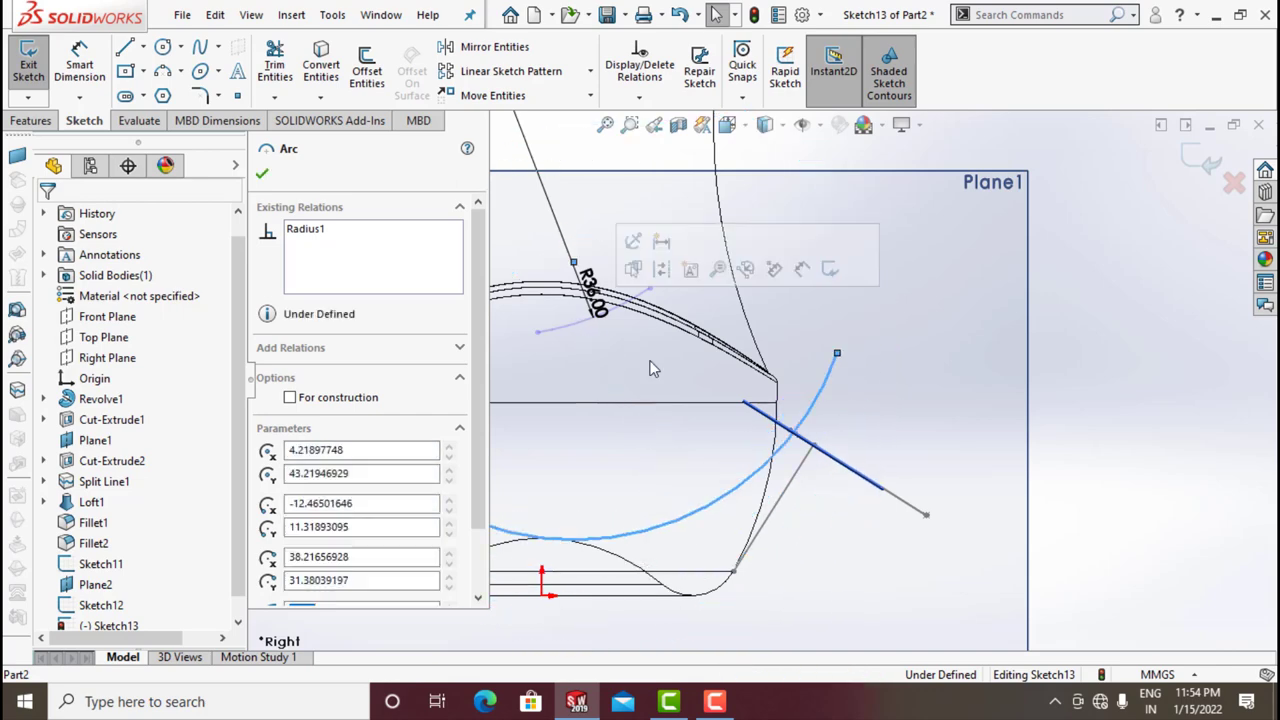
middle_drag(600, 355, 800, 450)
key(Escape)
click(635, 98)
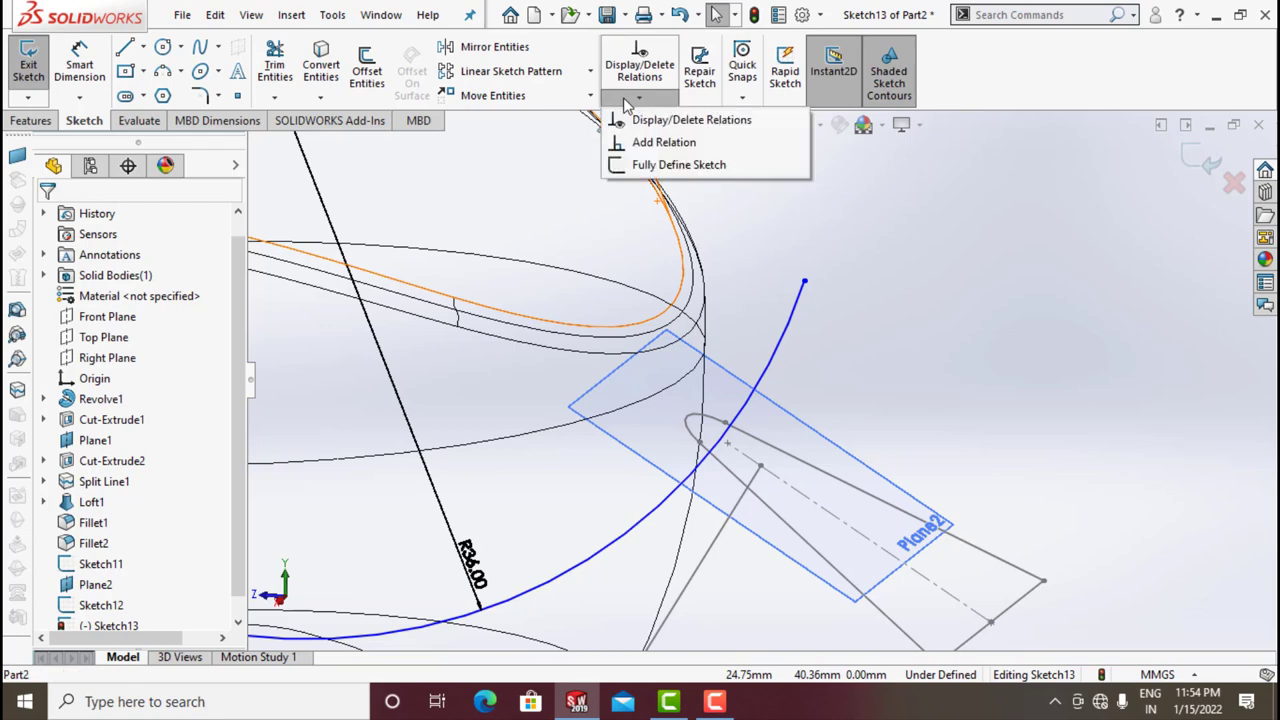
click(640, 140)
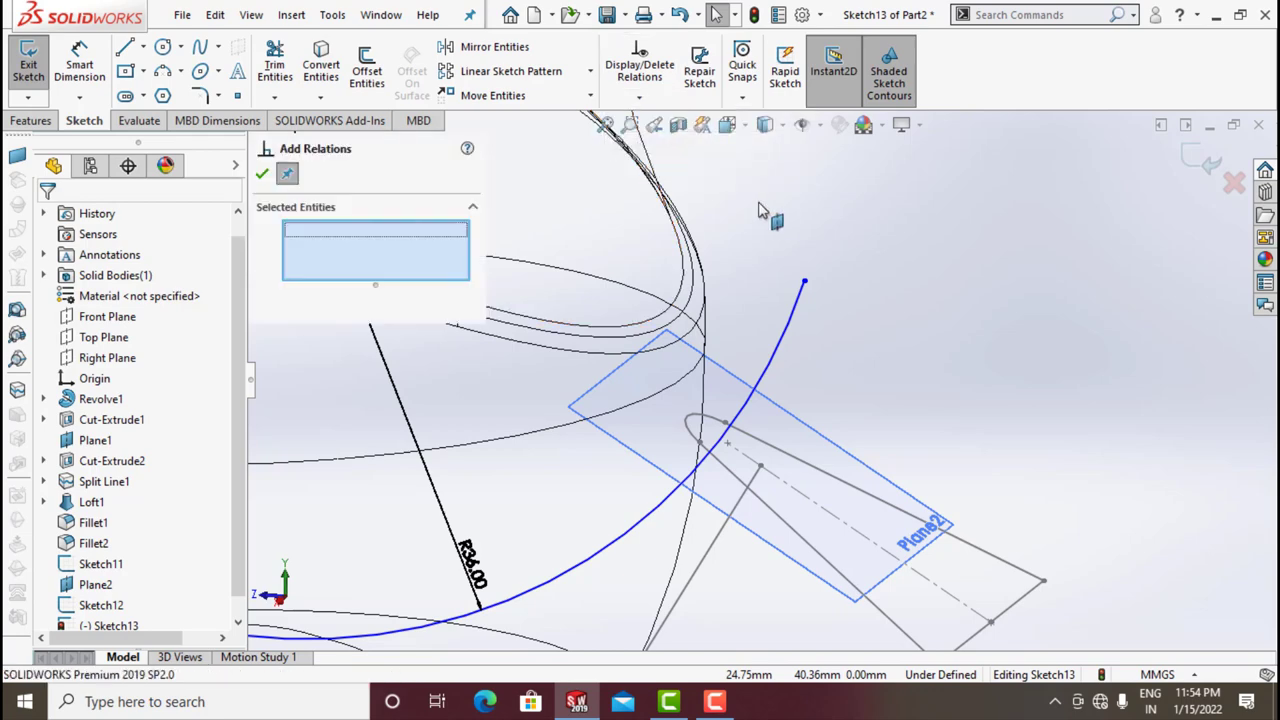
click(804, 282)
click(728, 445)
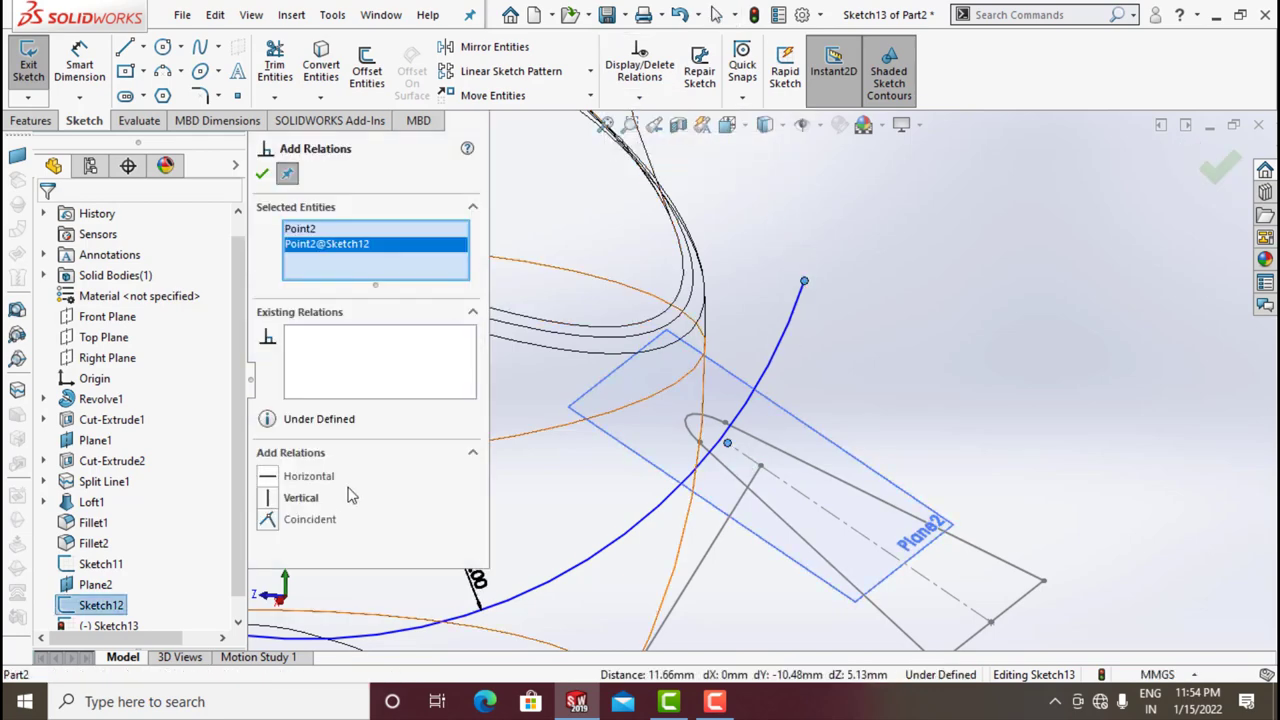
click(268, 521)
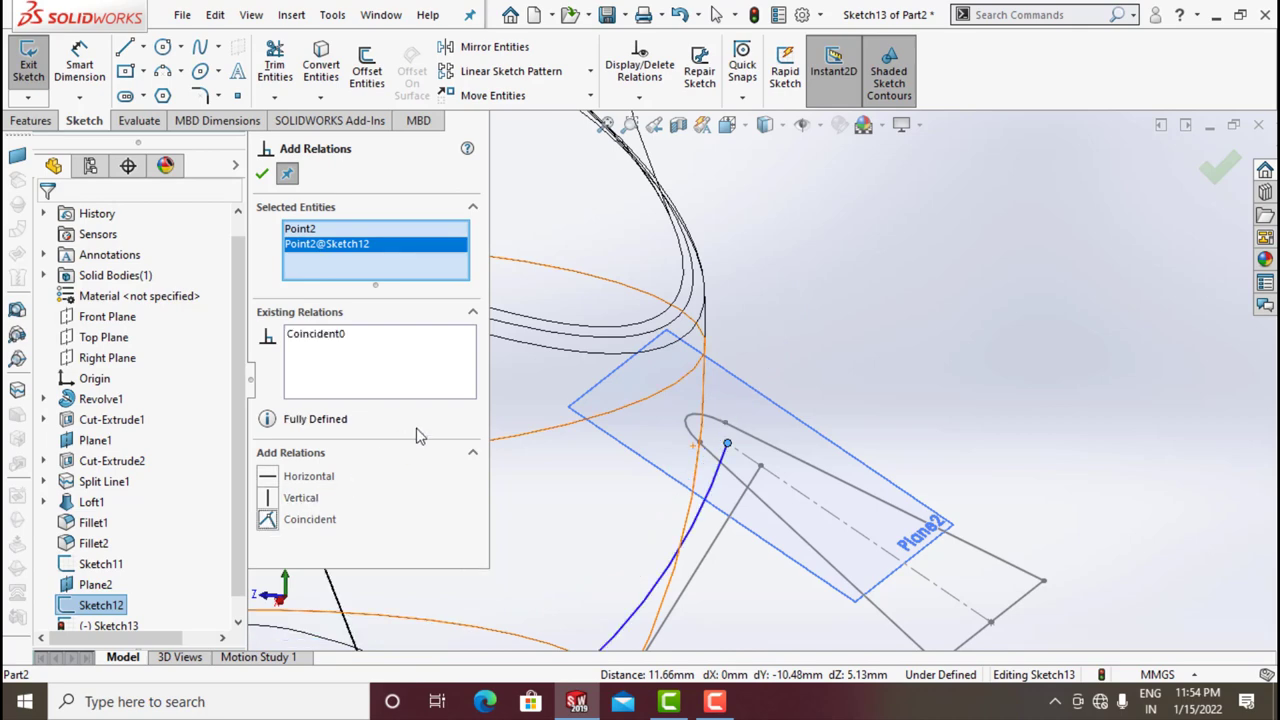
click(265, 175)
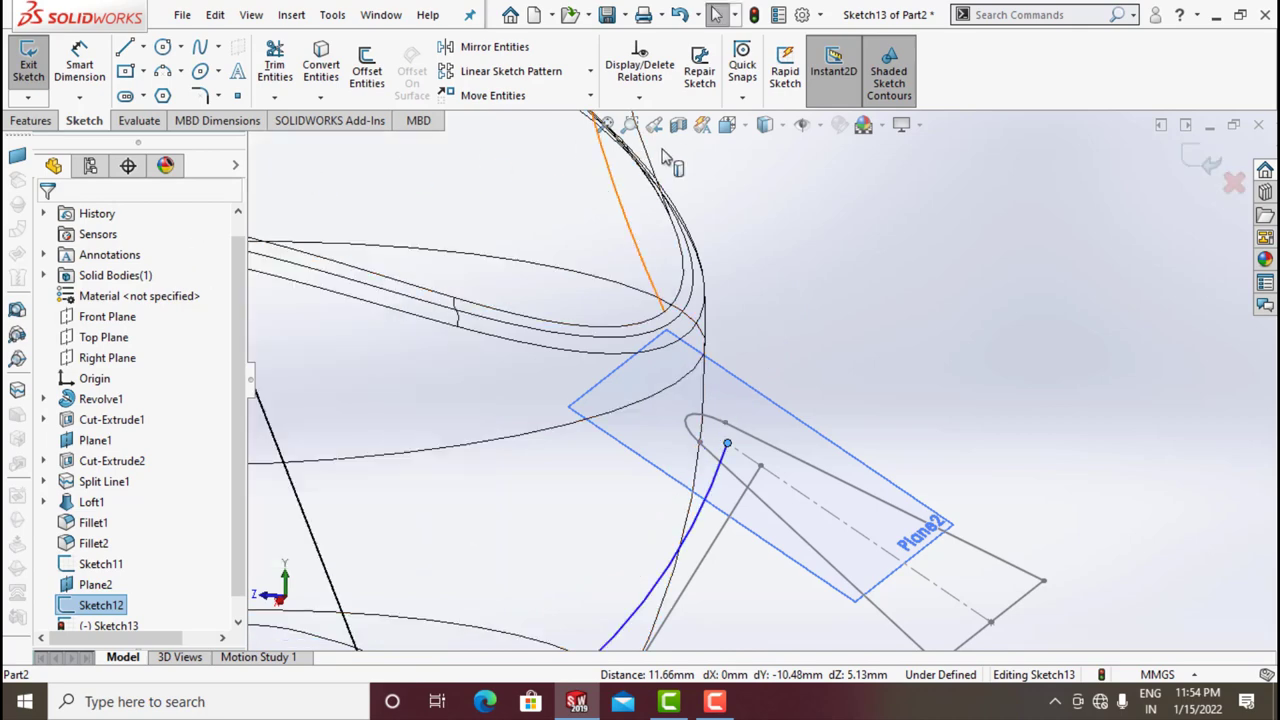
- In the right view, shorten the arc by moving its free end to about 5.5 mm right of and 8 mm above the origin
click(727, 124)
key(ctrl+8)
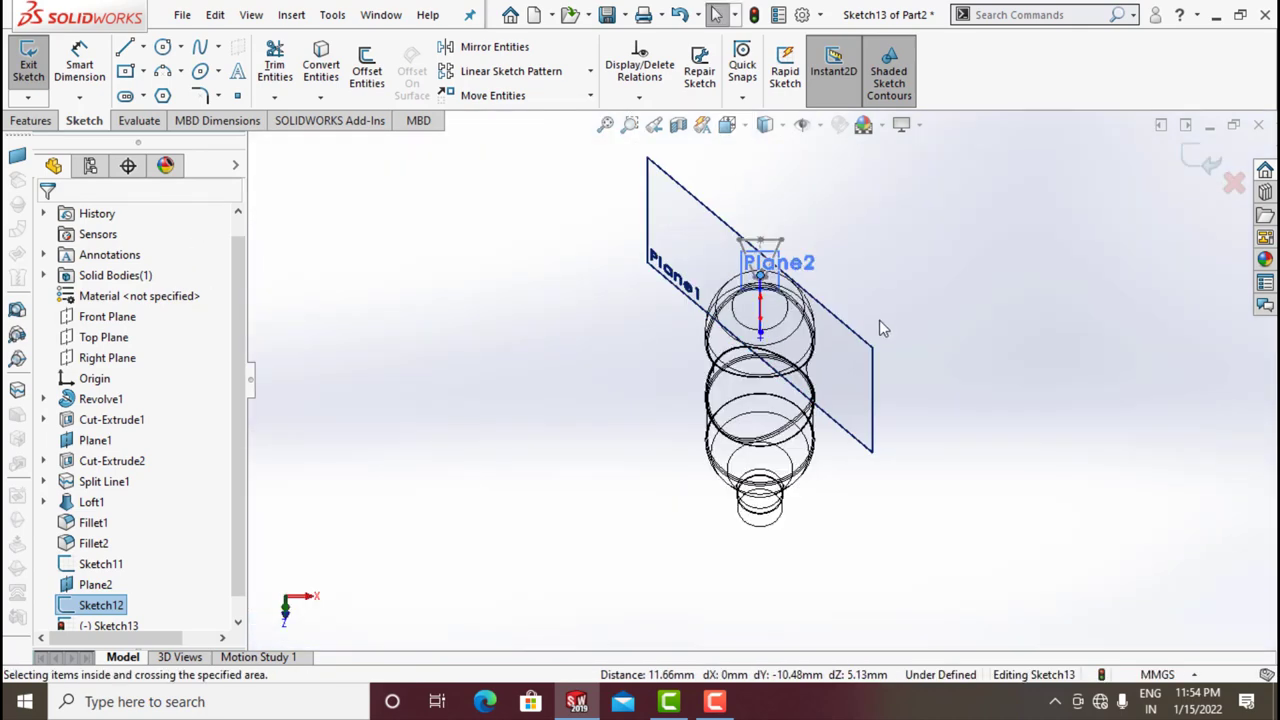
scroll(879, 328, down, 3)
click(801, 124)
mouse_move(697, 194)
middle_down()
mouse_move(650, 255)
mouse_move(690, 200)
middle_up()
click(727, 124)
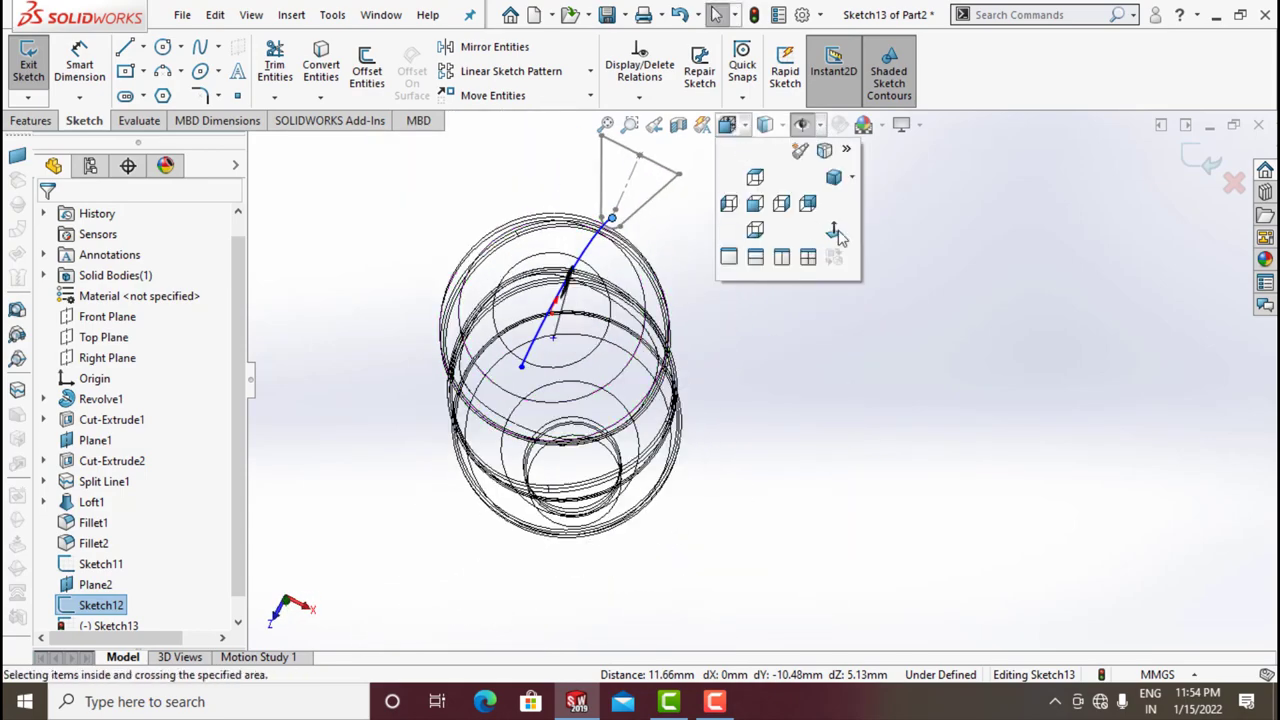
click(835, 233)
mouse_move(752, 268)
middle_down()
mouse_move(777, 268)
mouse_move(664, 305)
mouse_move(717, 406)
mouse_move(626, 280)
mouse_move(491, 514)
mouse_move(661, 655)
mouse_move(740, 371)
middle_up()
click(727, 124)
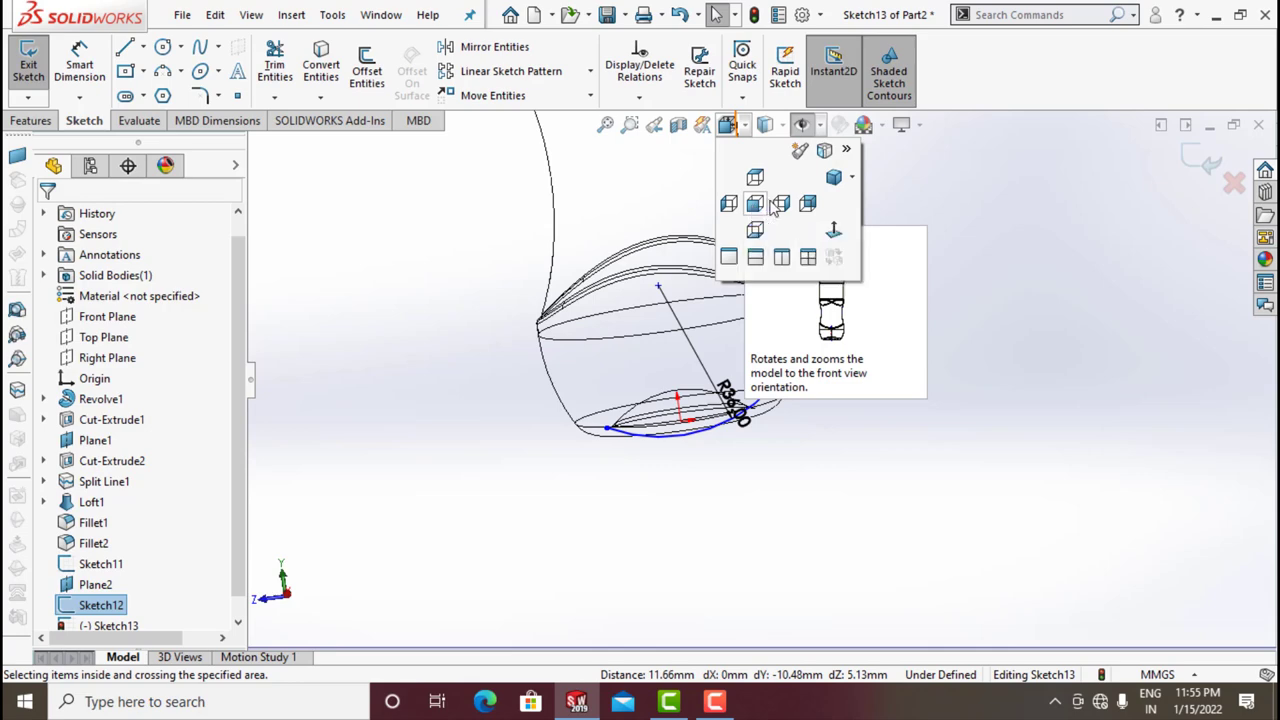
click(782, 205)
scroll(727, 635, down, 10)
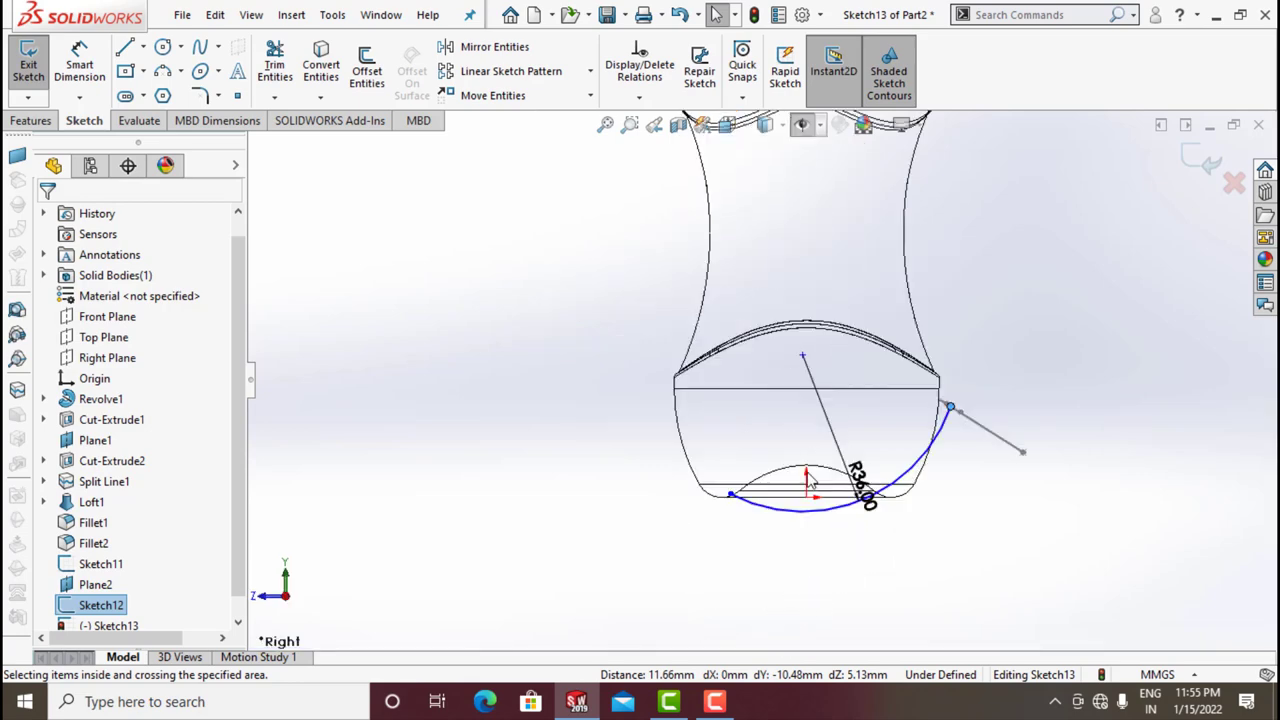
drag(595, 500, 850, 416)
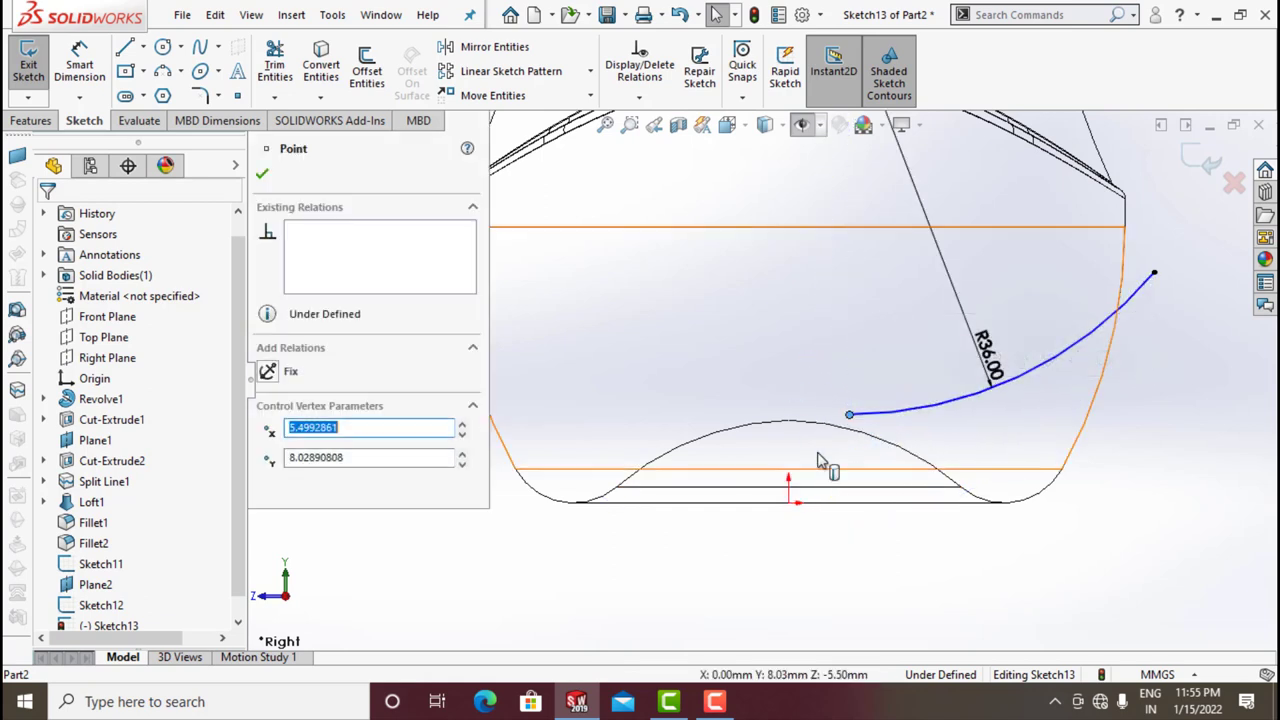
- Dimension the vertical distance from the origin to the 36 mm arc's left end and set it to 5.3 mm
click(79, 70)
click(789, 502)
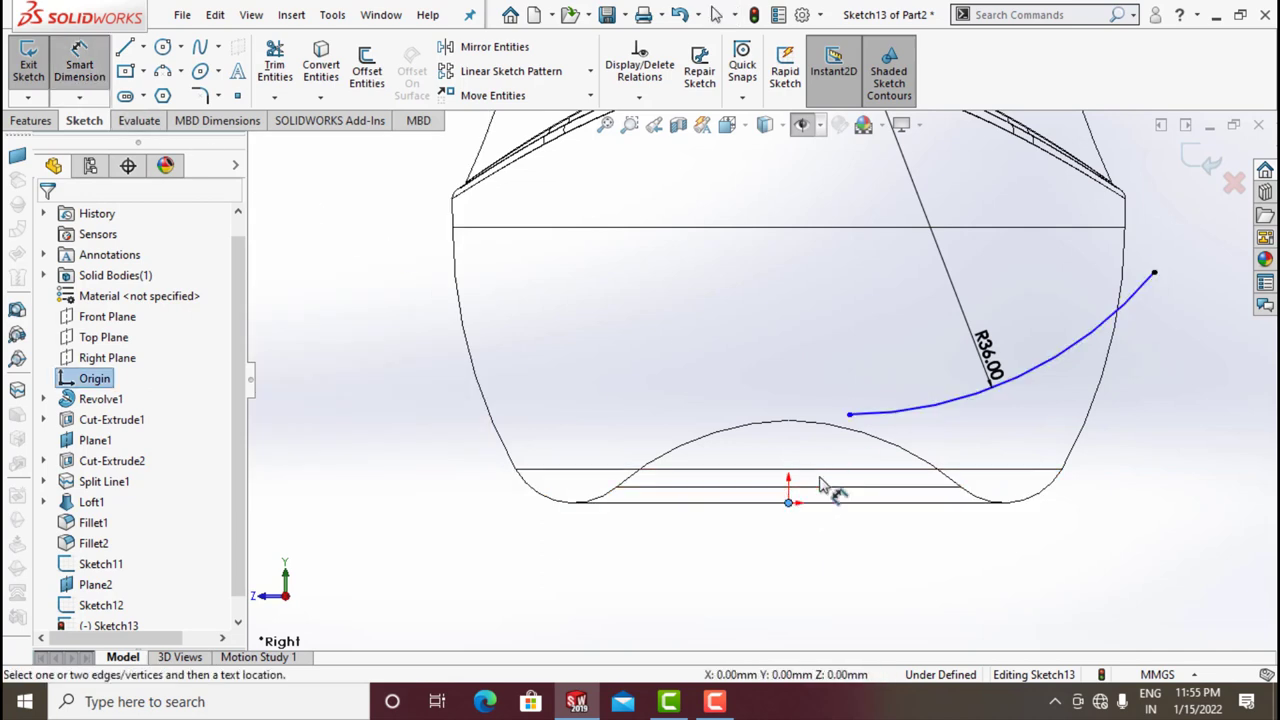
click(850, 415)
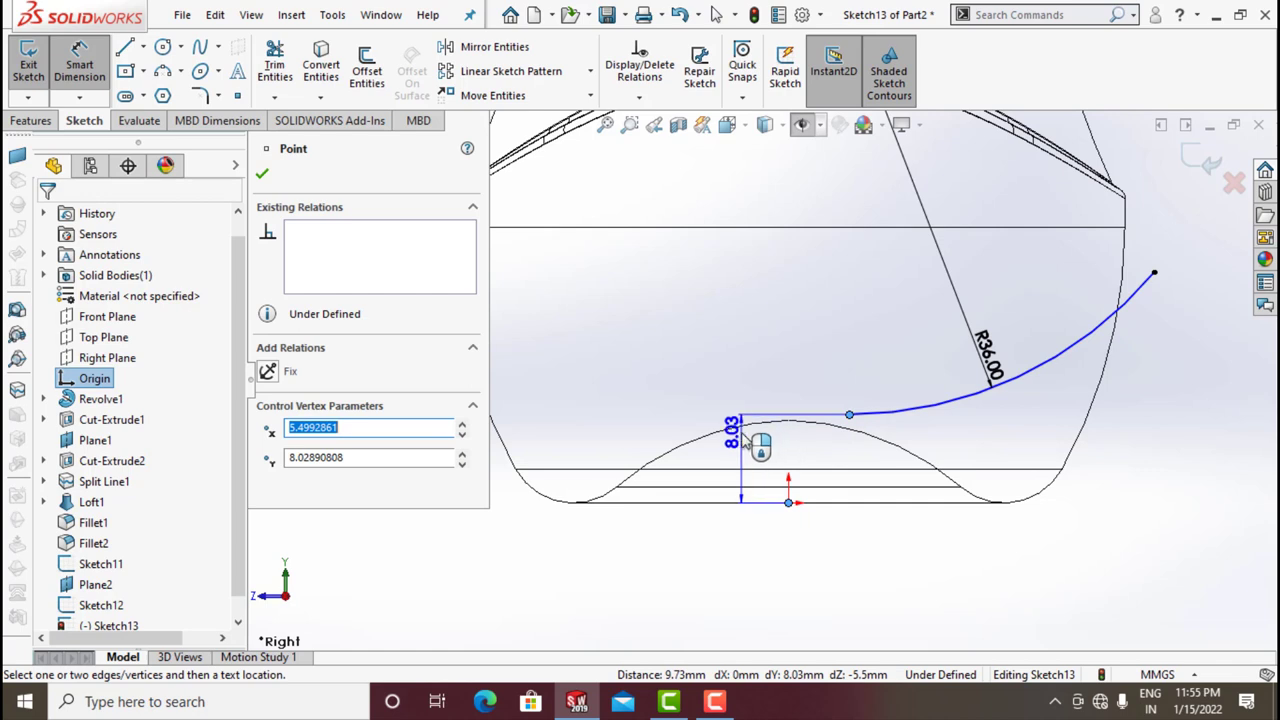
click(745, 440)
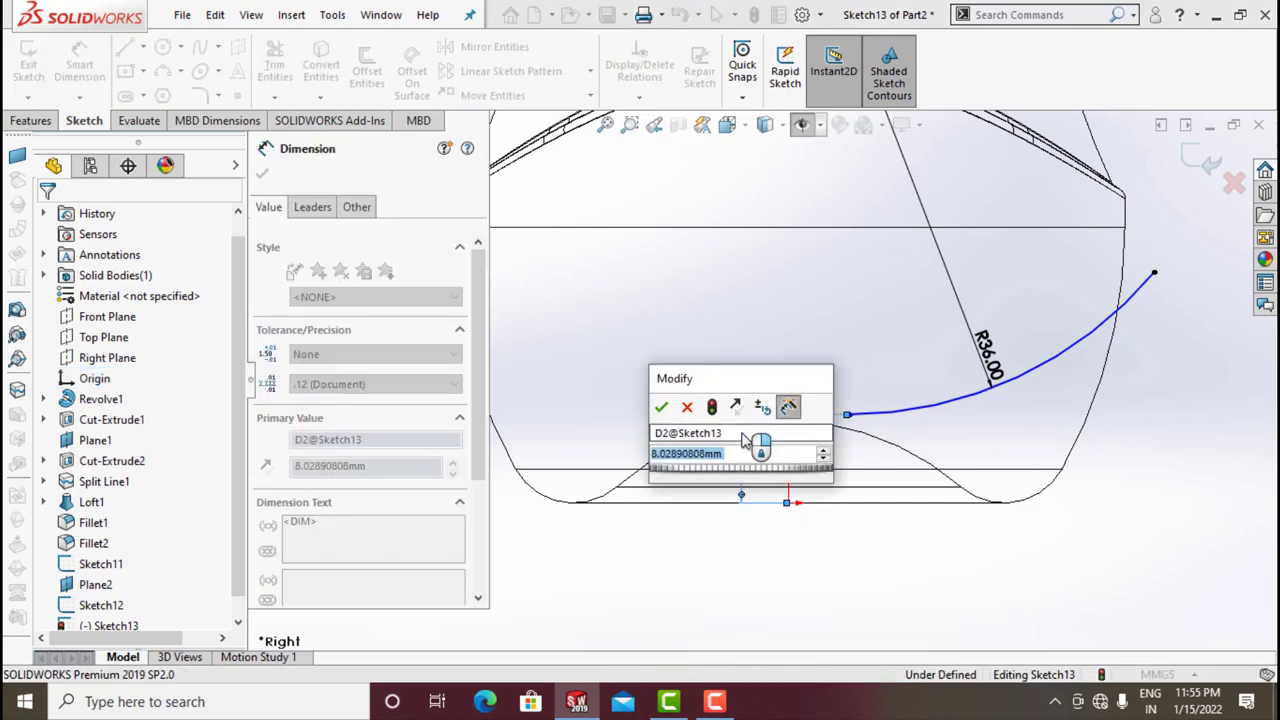
text(5)
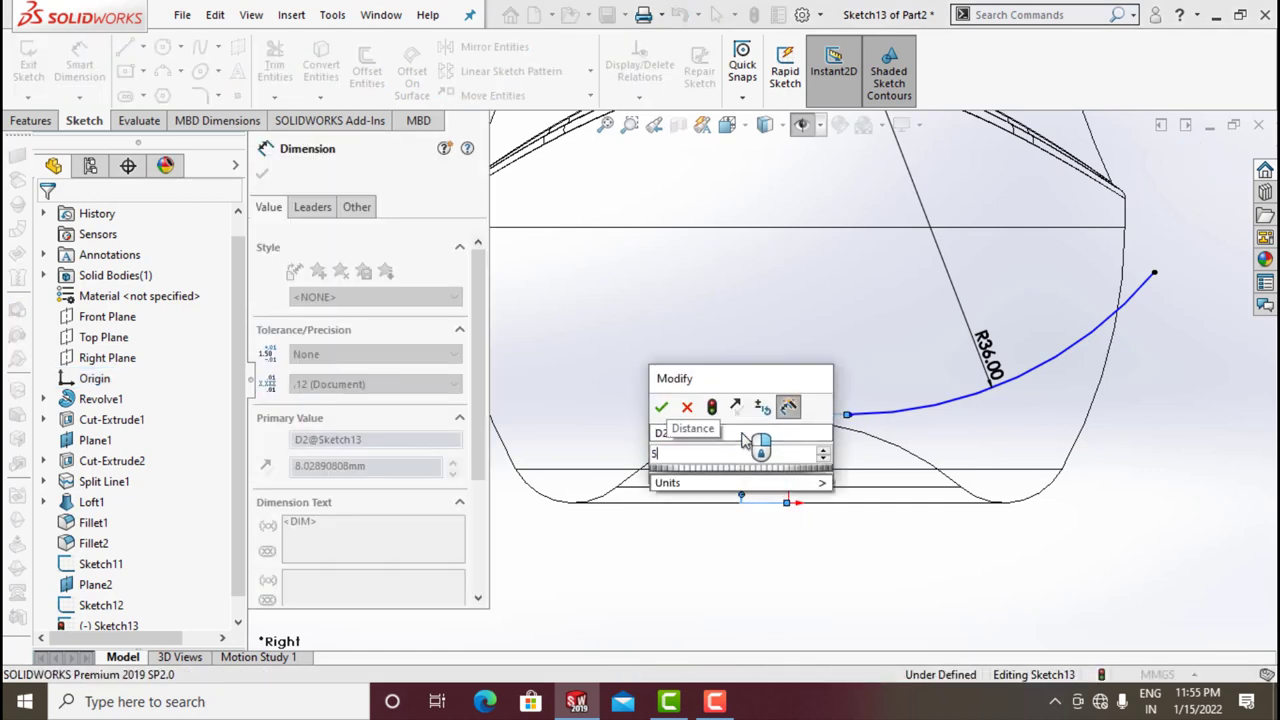
text(.3)
key(Return)
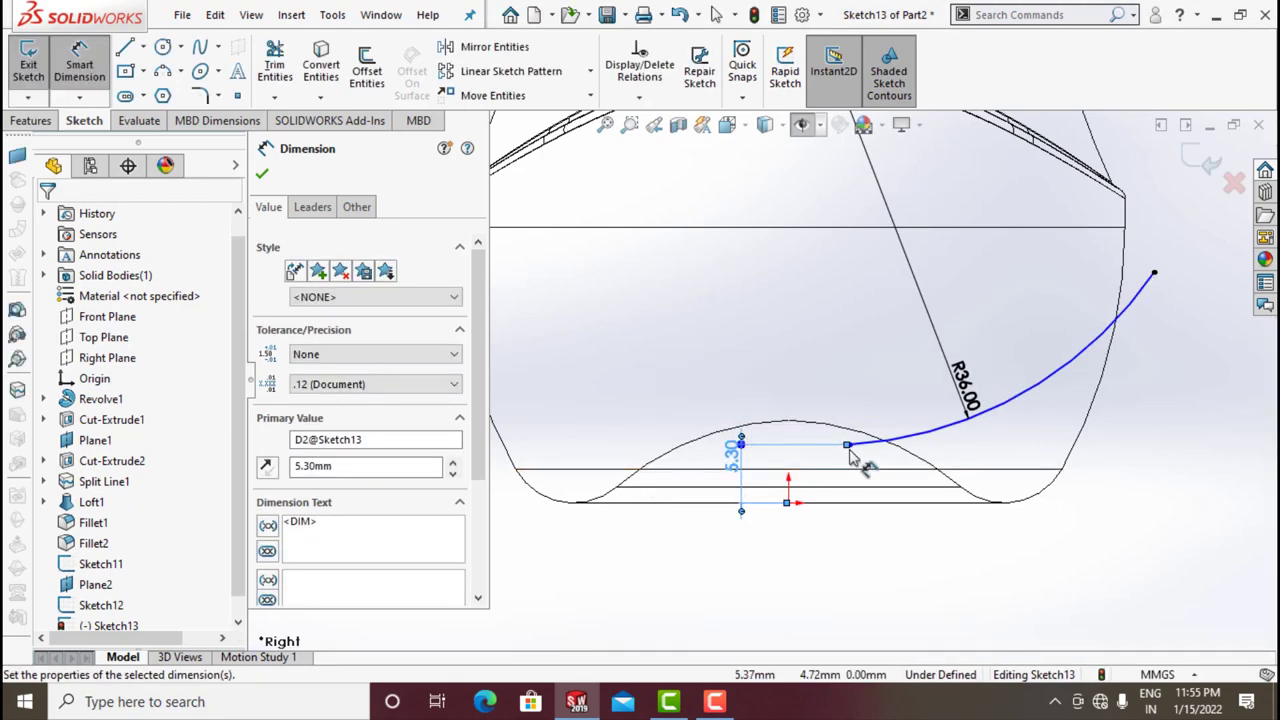
scroll(847, 460, down, 3)
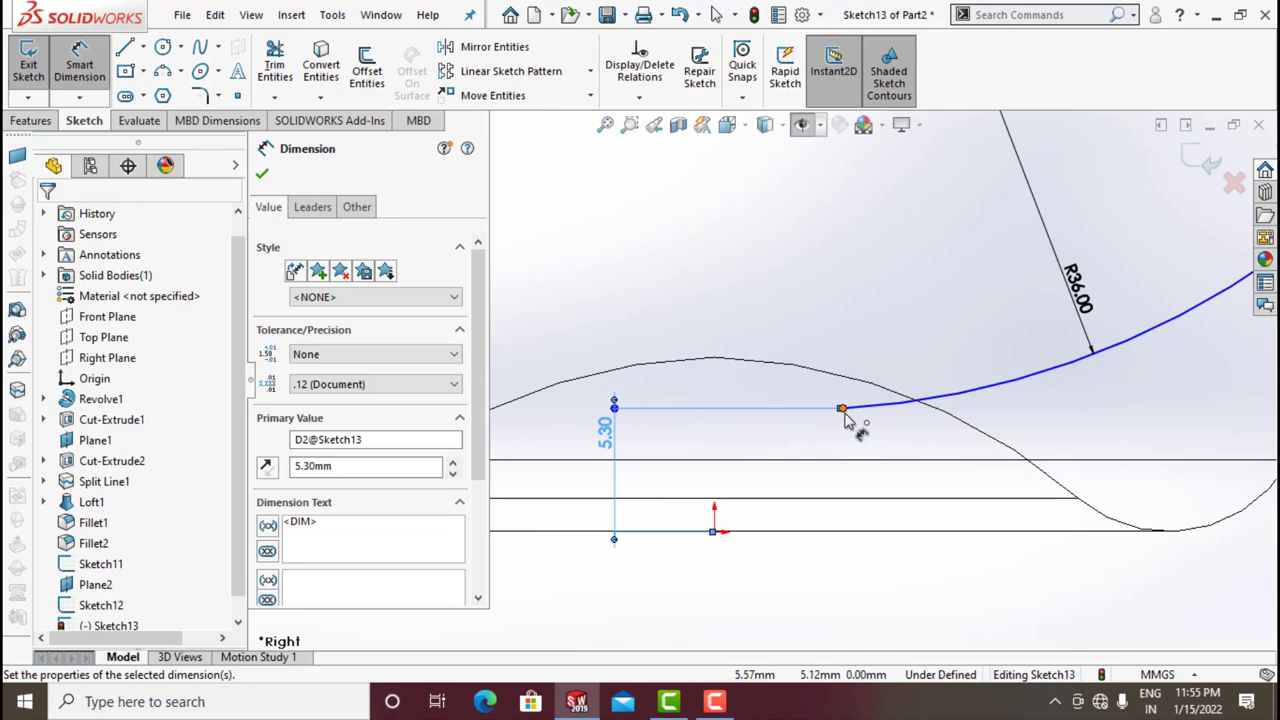
click(714, 531)
click(842, 408)
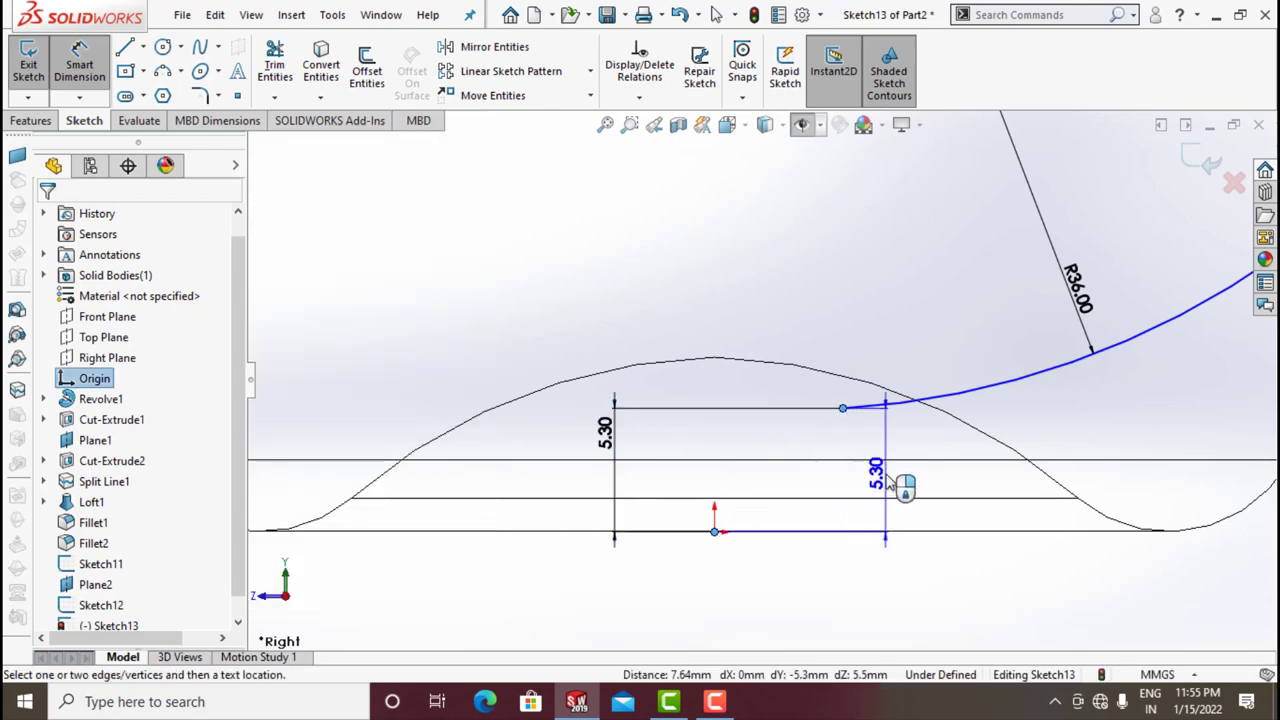
click(888, 480)
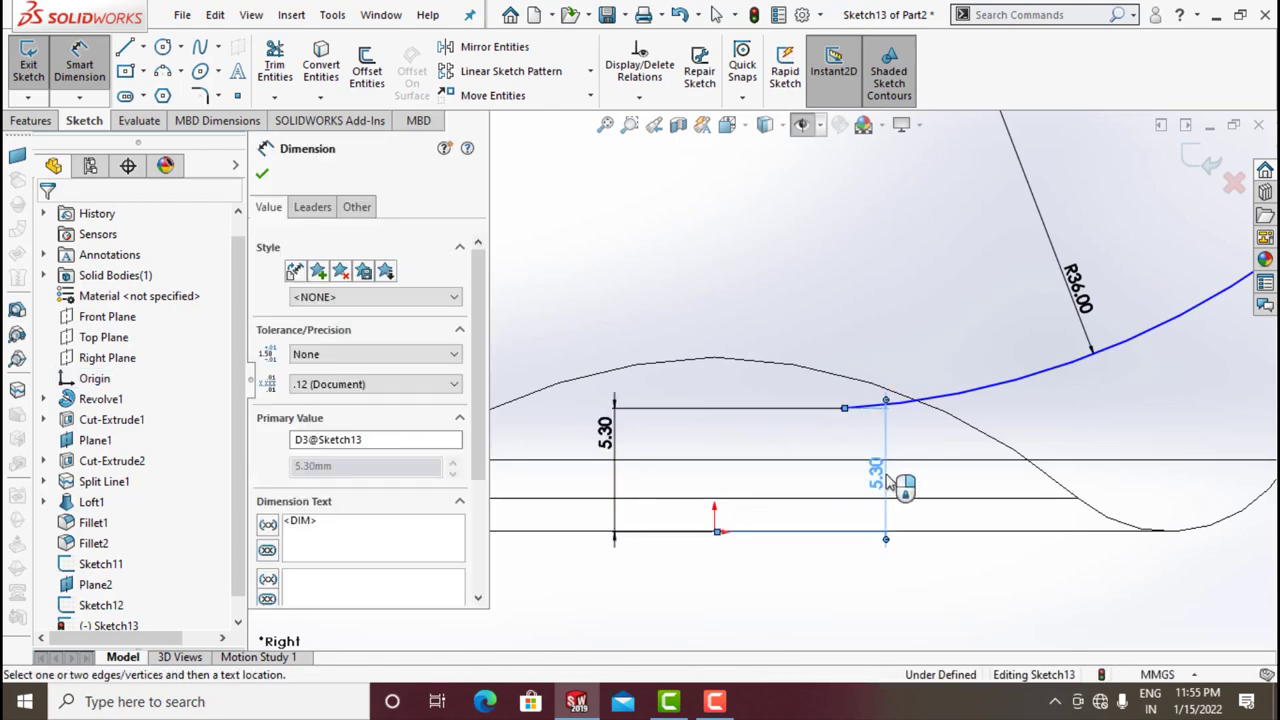
click(884, 478)
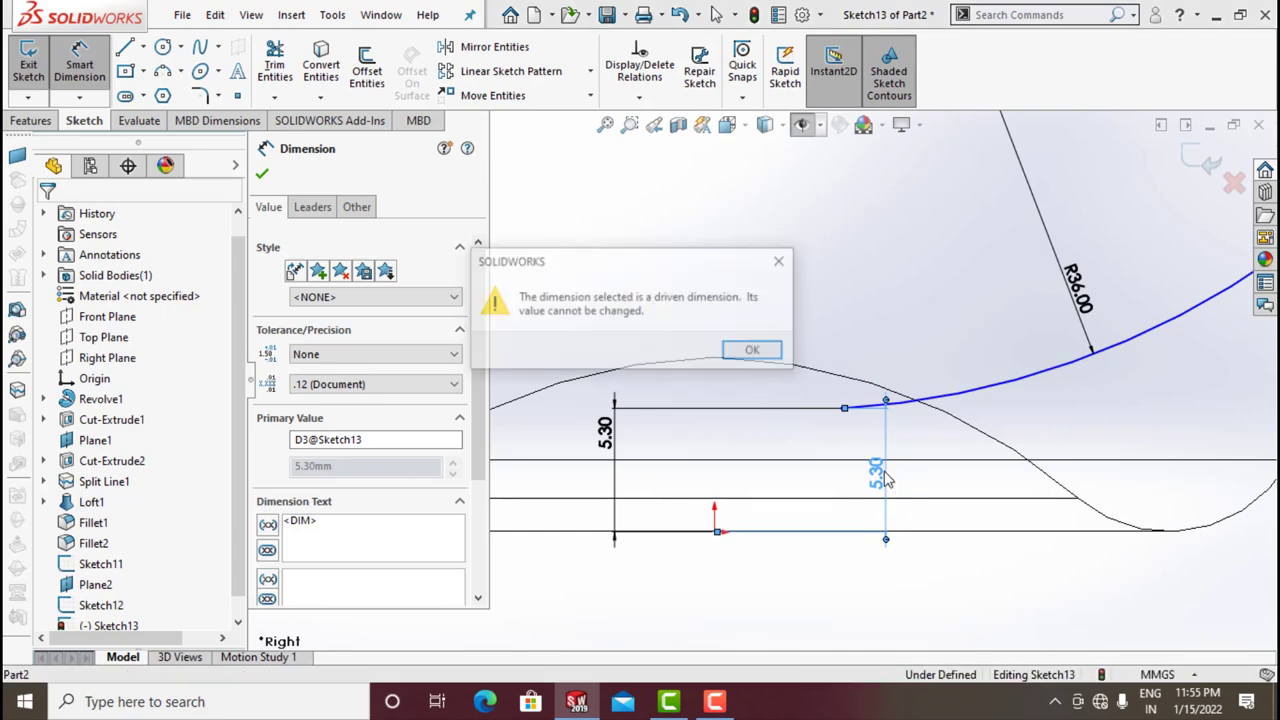
click(755, 352)
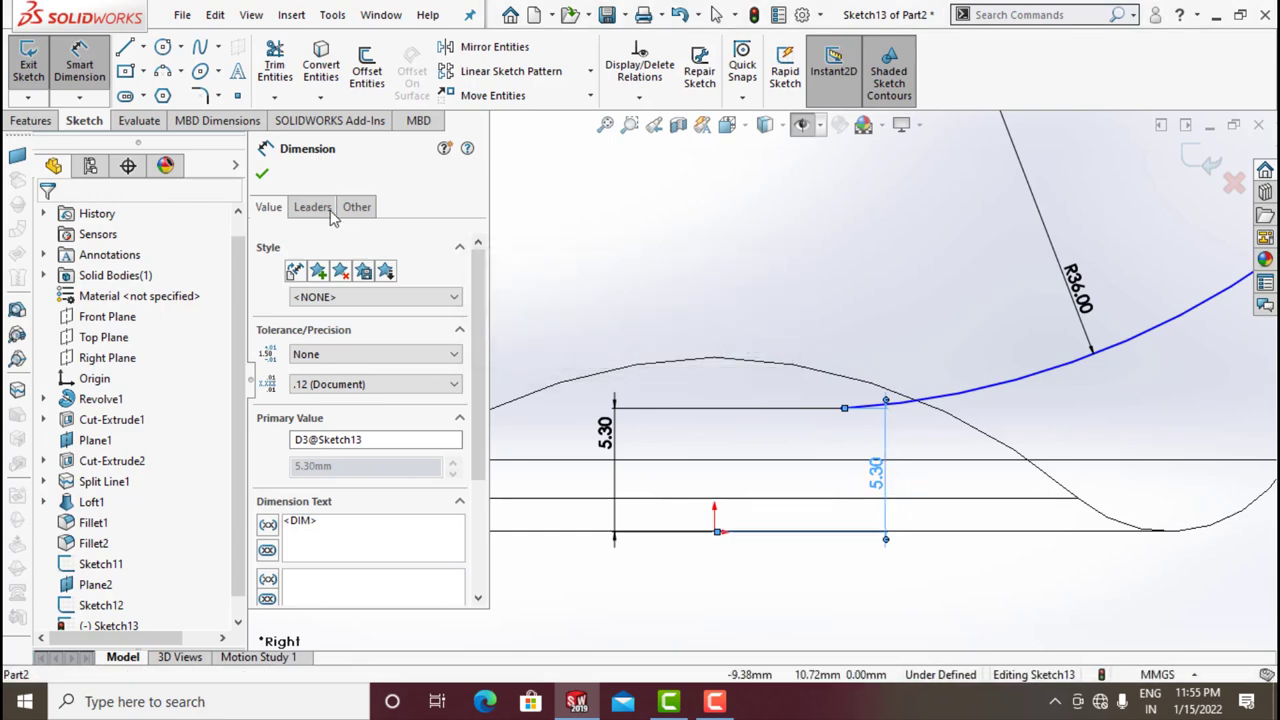
click(263, 173)
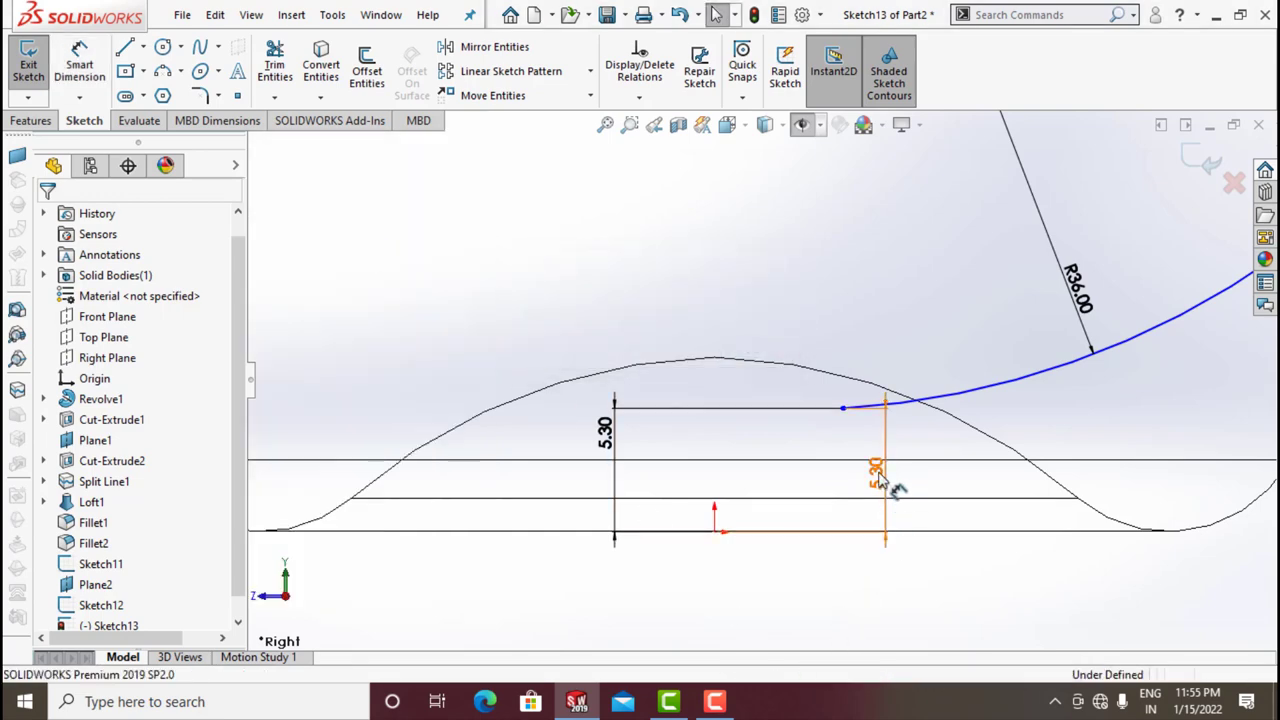
right_click(885, 500)
click(924, 527)
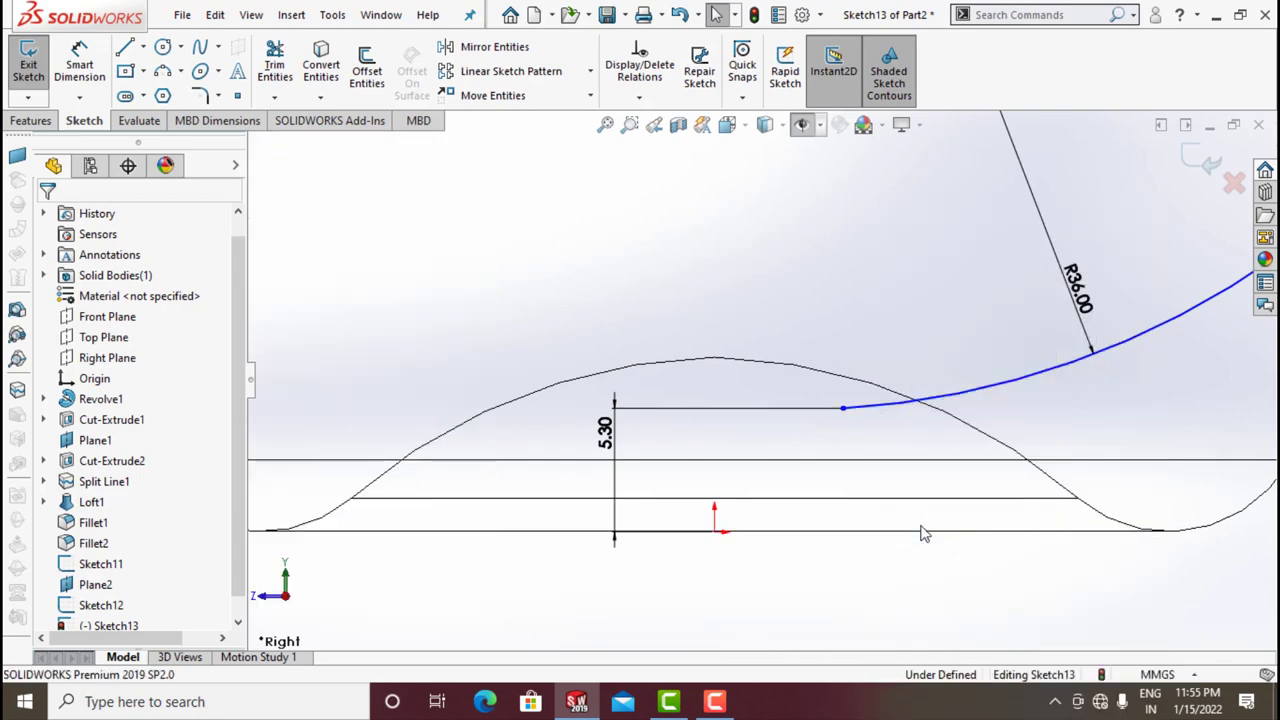
- Change the vertical dimension between the origin and the arc's left end to 14 mm
double_click(603, 430)
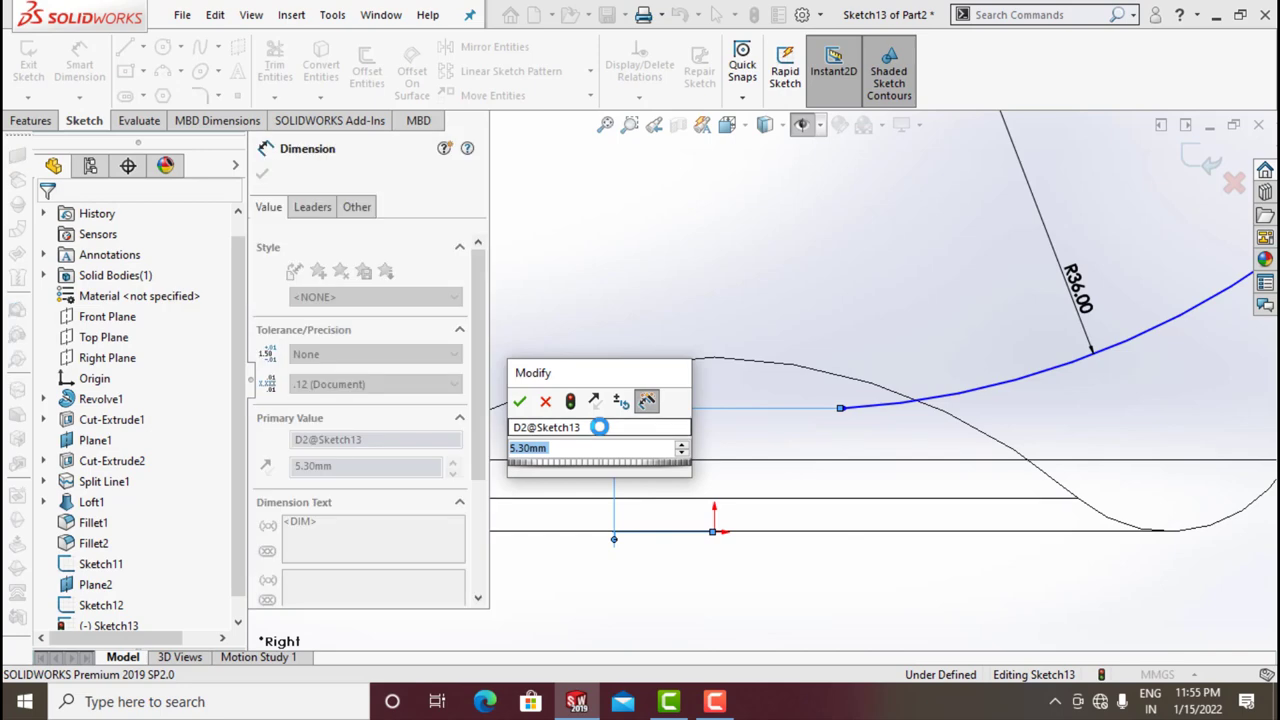
text(5.3)
key(Return)
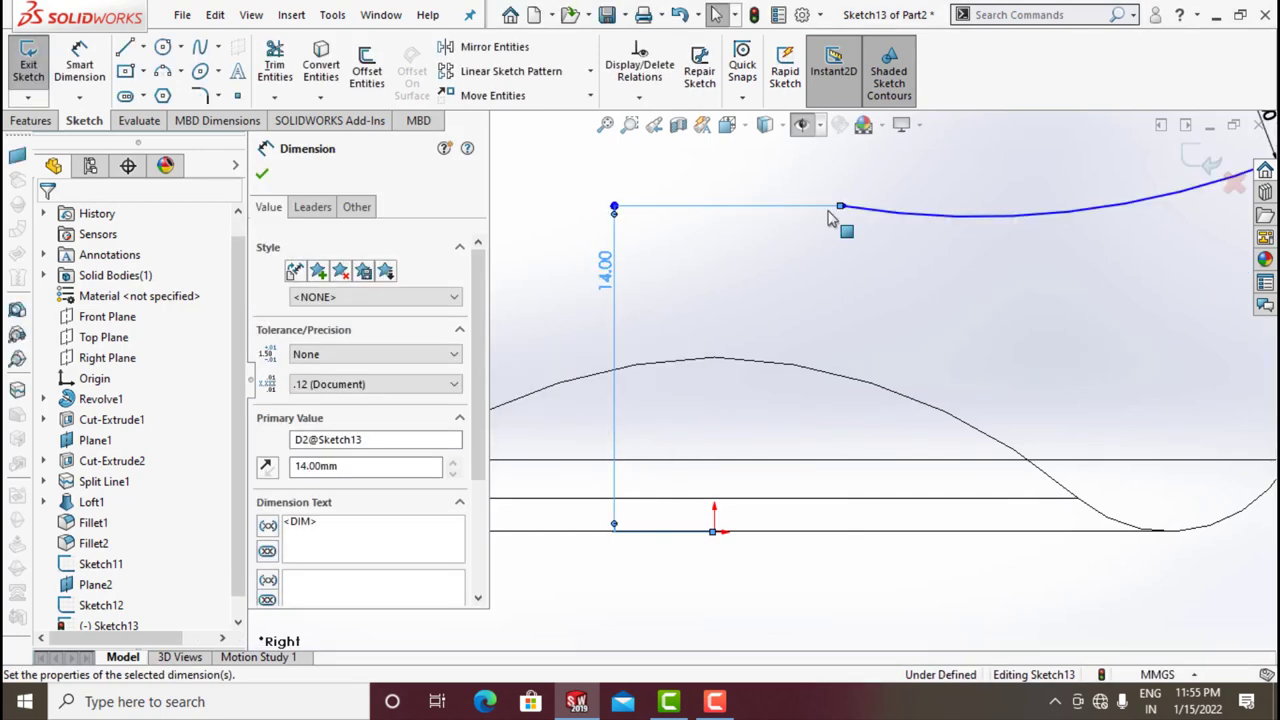
- Dimension the arc's left end 5.3 mm horizontally from the origin, and exit the sketch
click(79, 78)
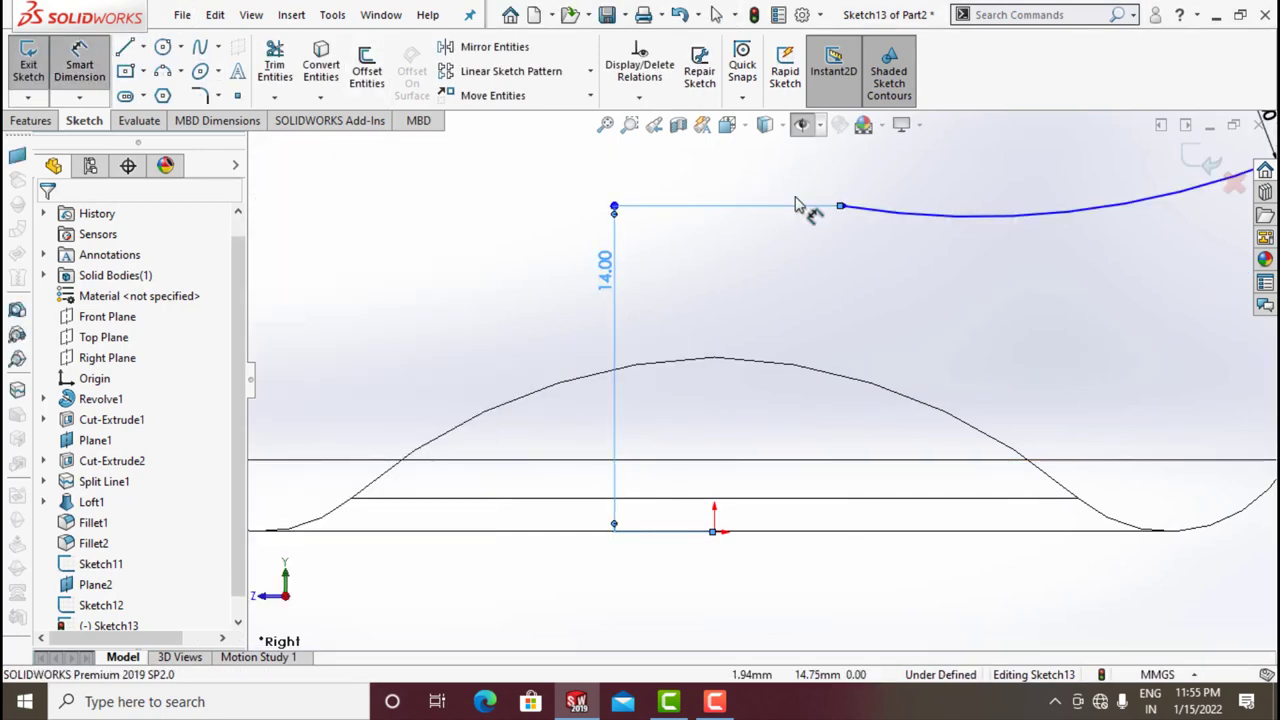
click(722, 536)
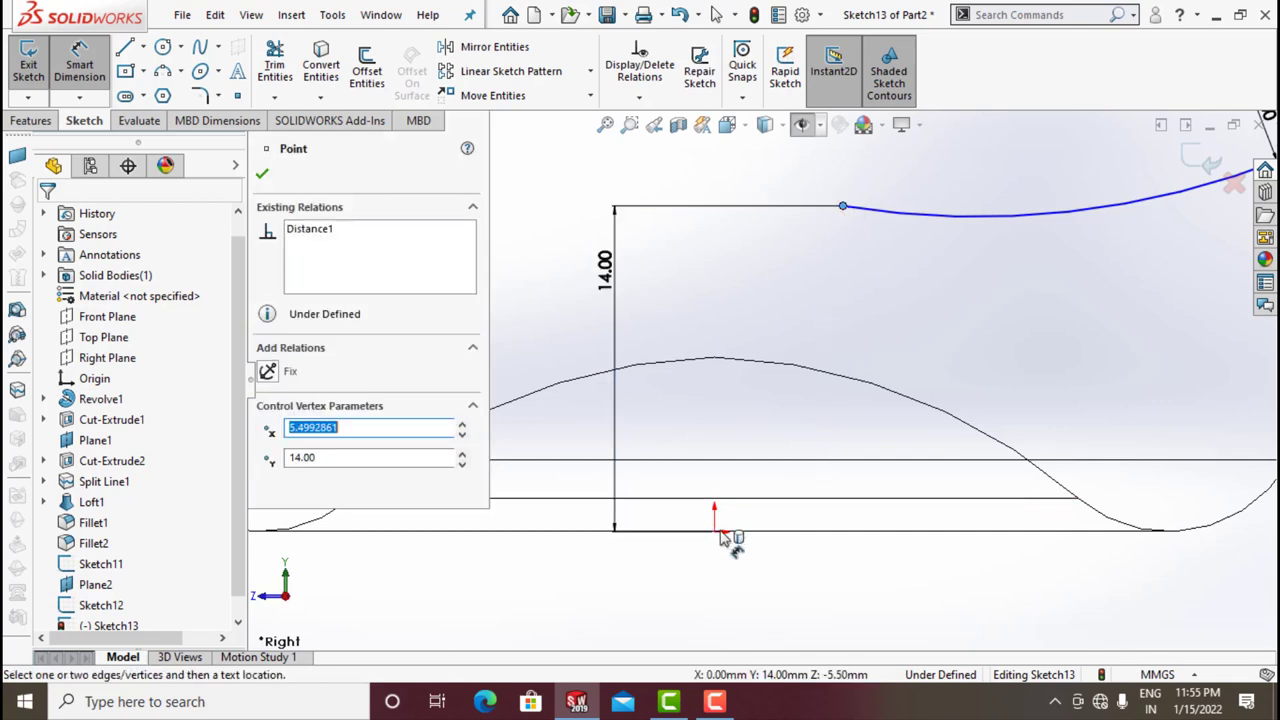
click(714, 532)
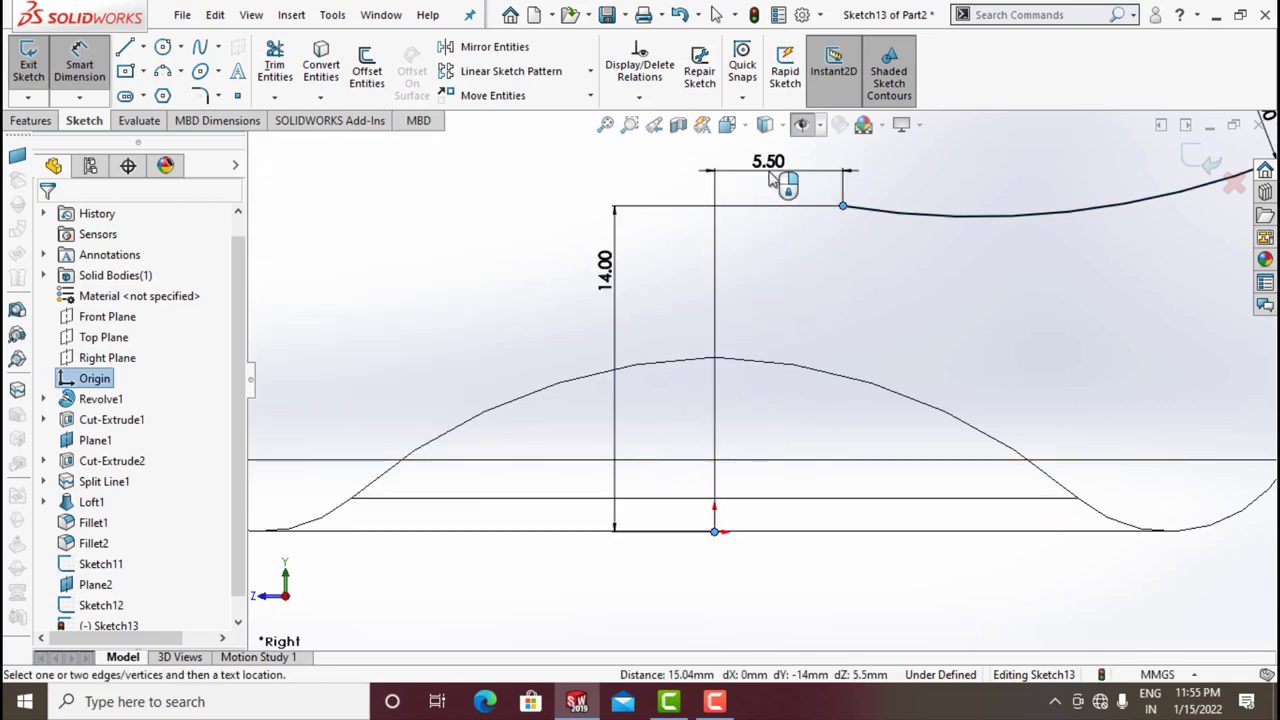
click(773, 178)
text(5.3)
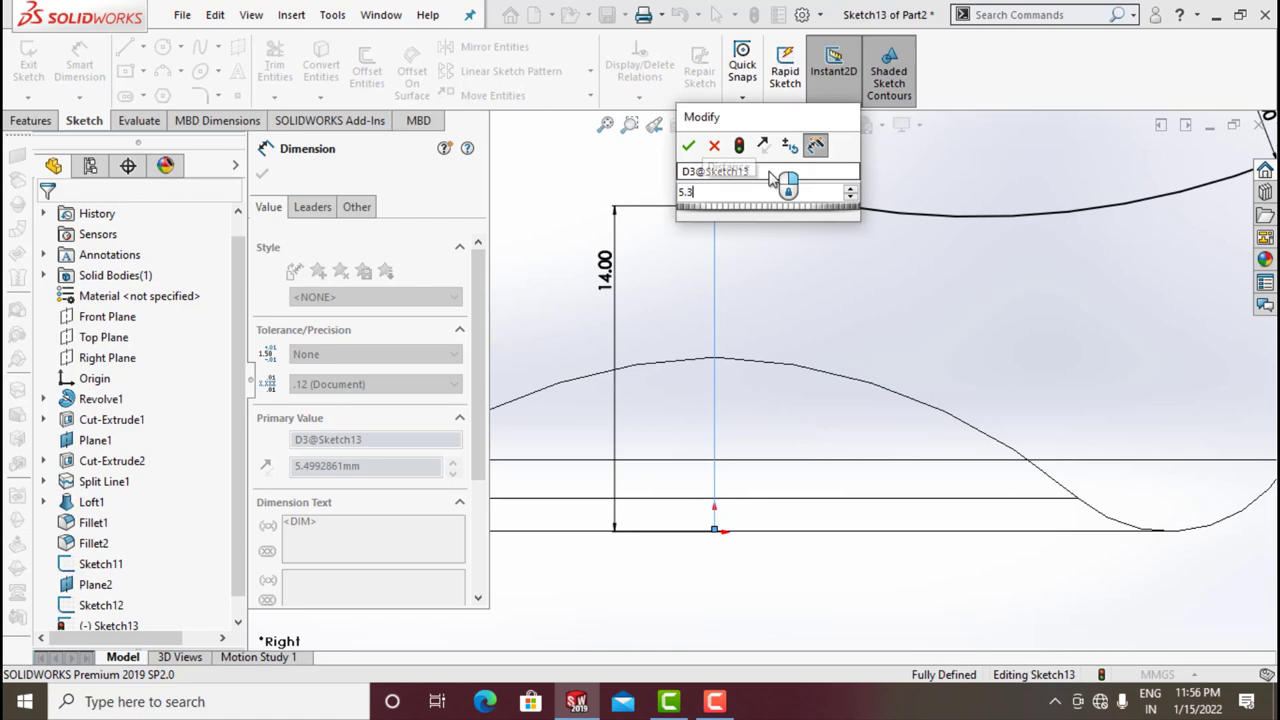
key(Return)
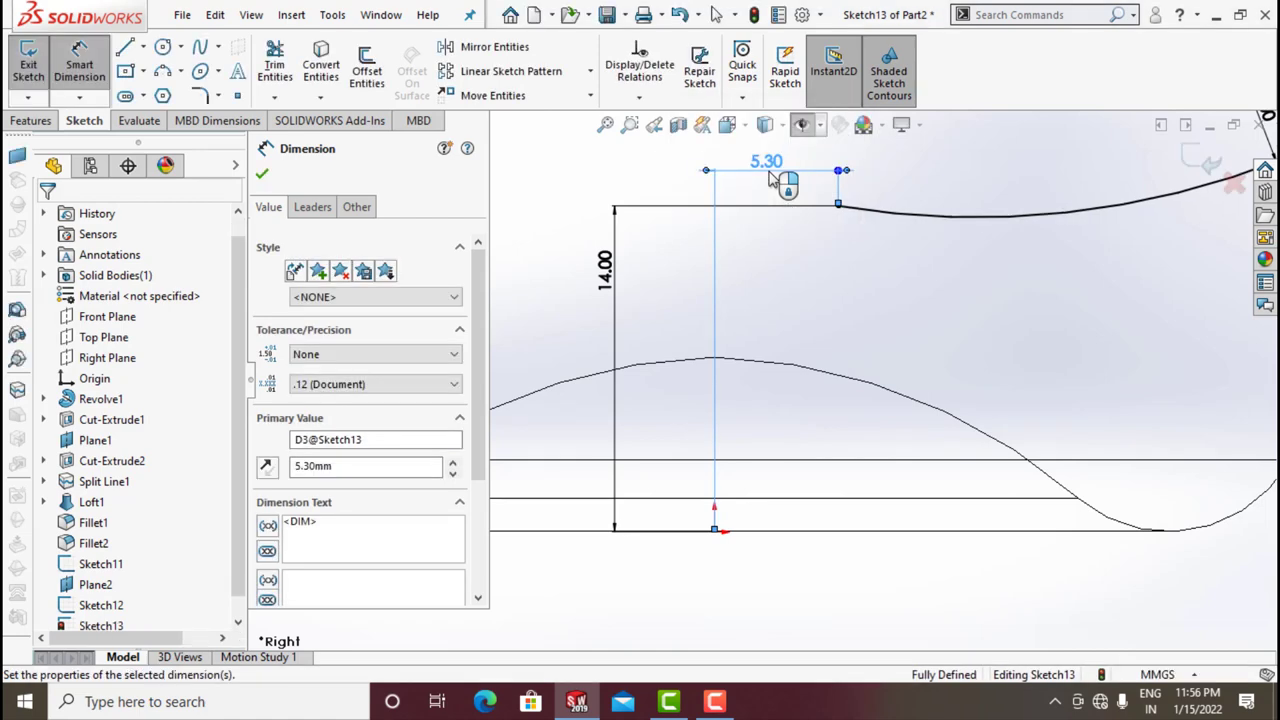
scroll(941, 384, up, 5)
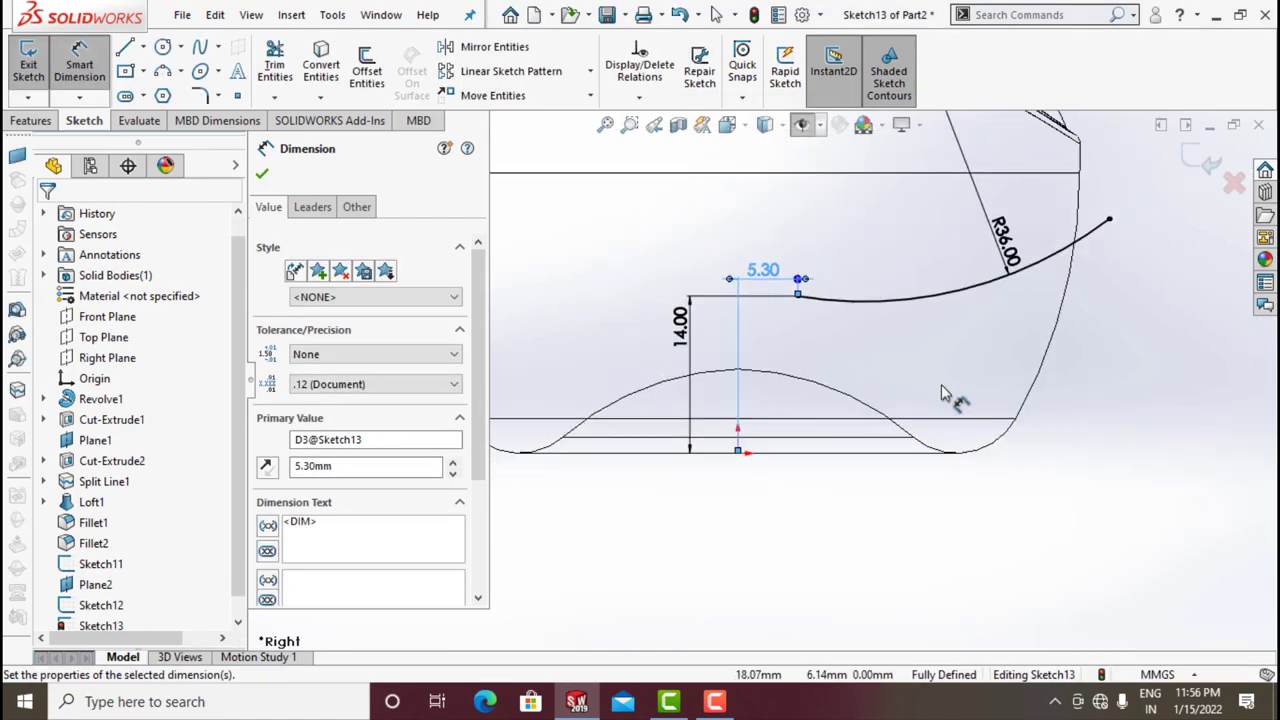
scroll(960, 320, down, 3)
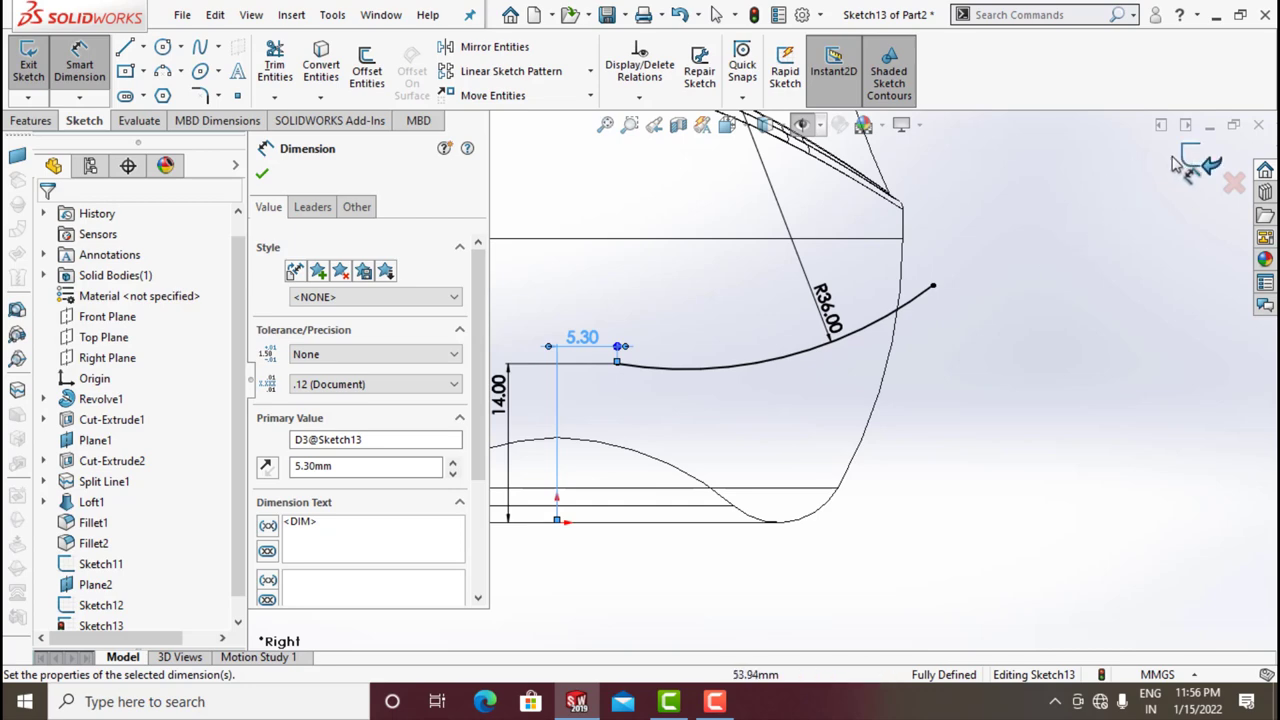
click(1210, 165)
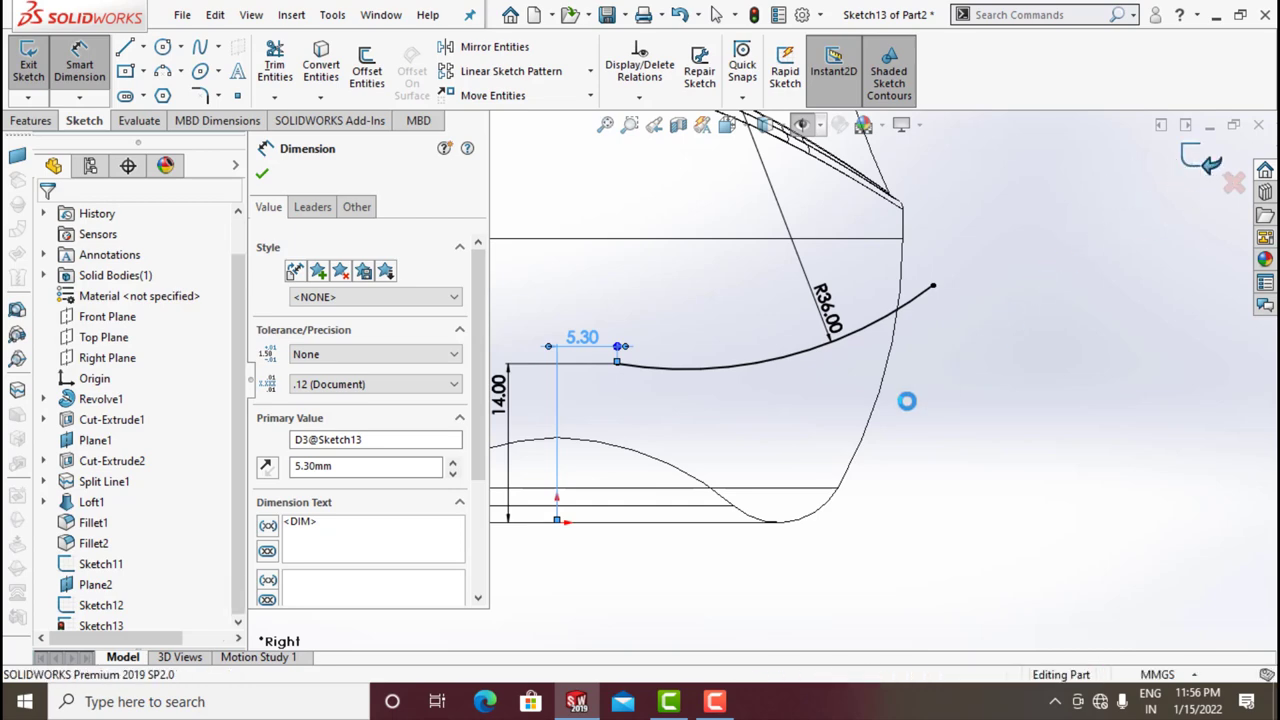
- Show the hidden sketches and create a swept cut in the bottle's base with Sketch12 as the profile and the Sketch13 arc as the path
middle_drag(888, 407, 840, 245)
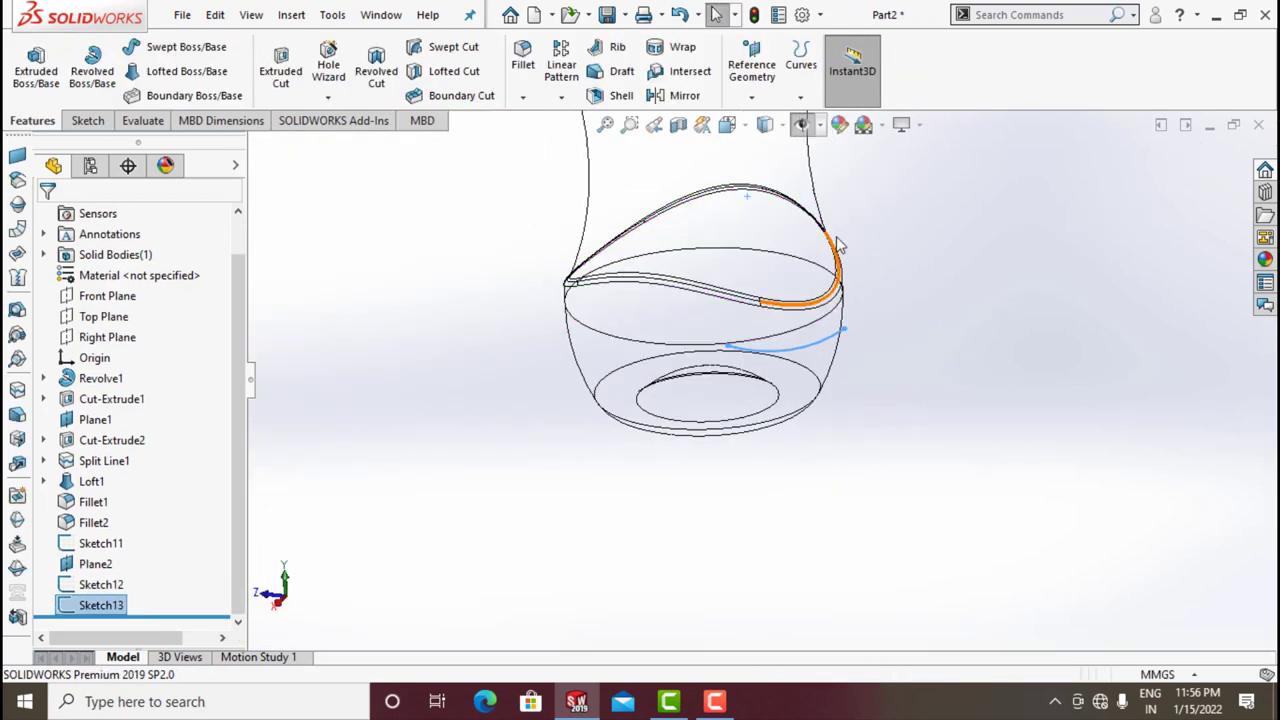
click(803, 125)
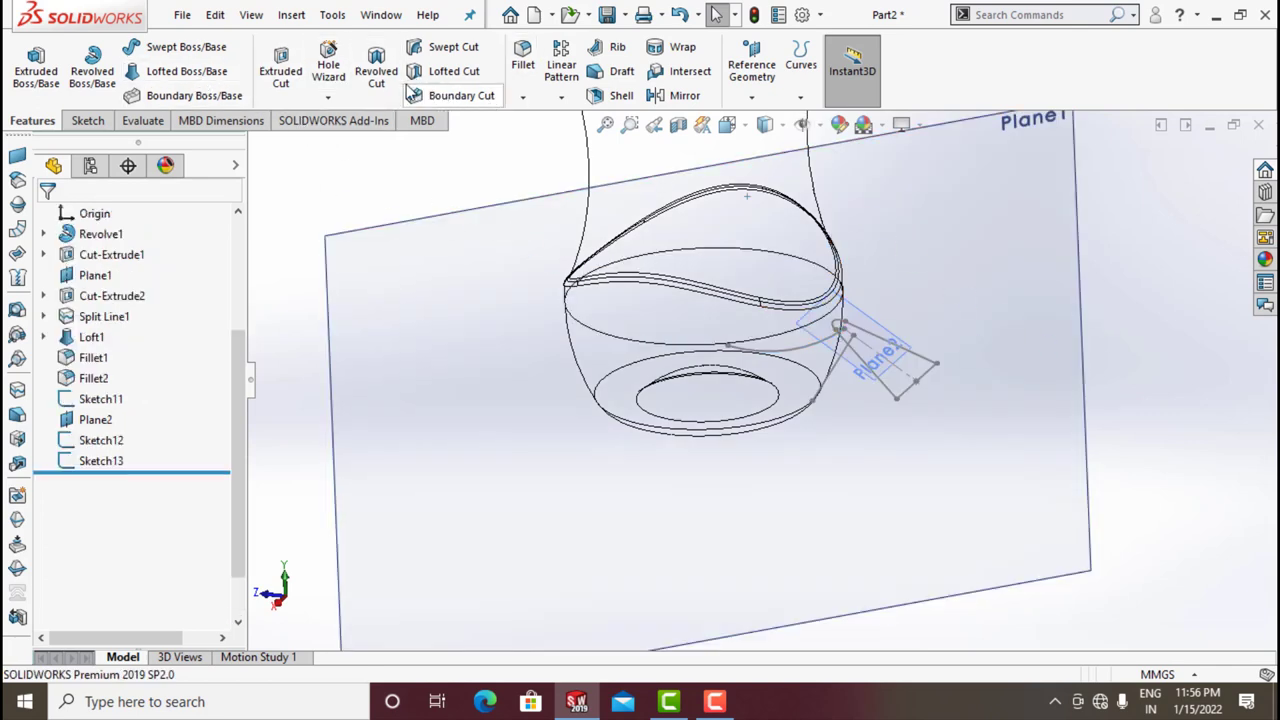
click(452, 48)
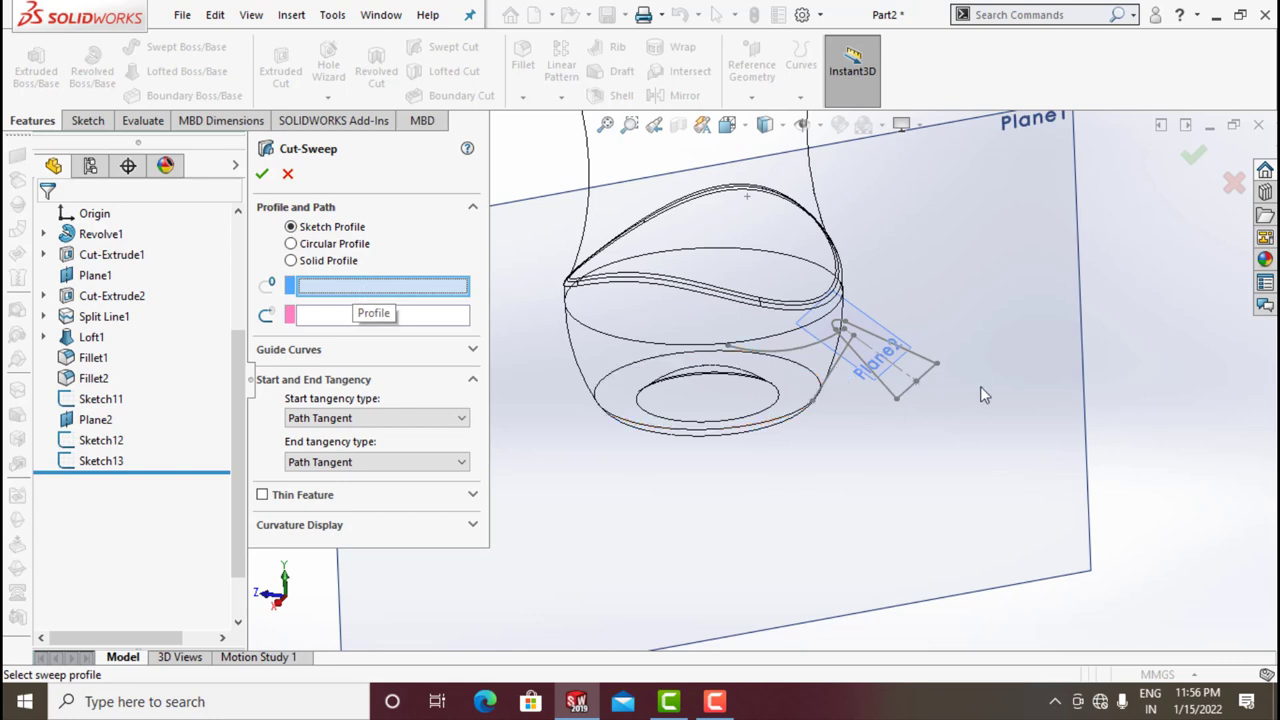
click(907, 398)
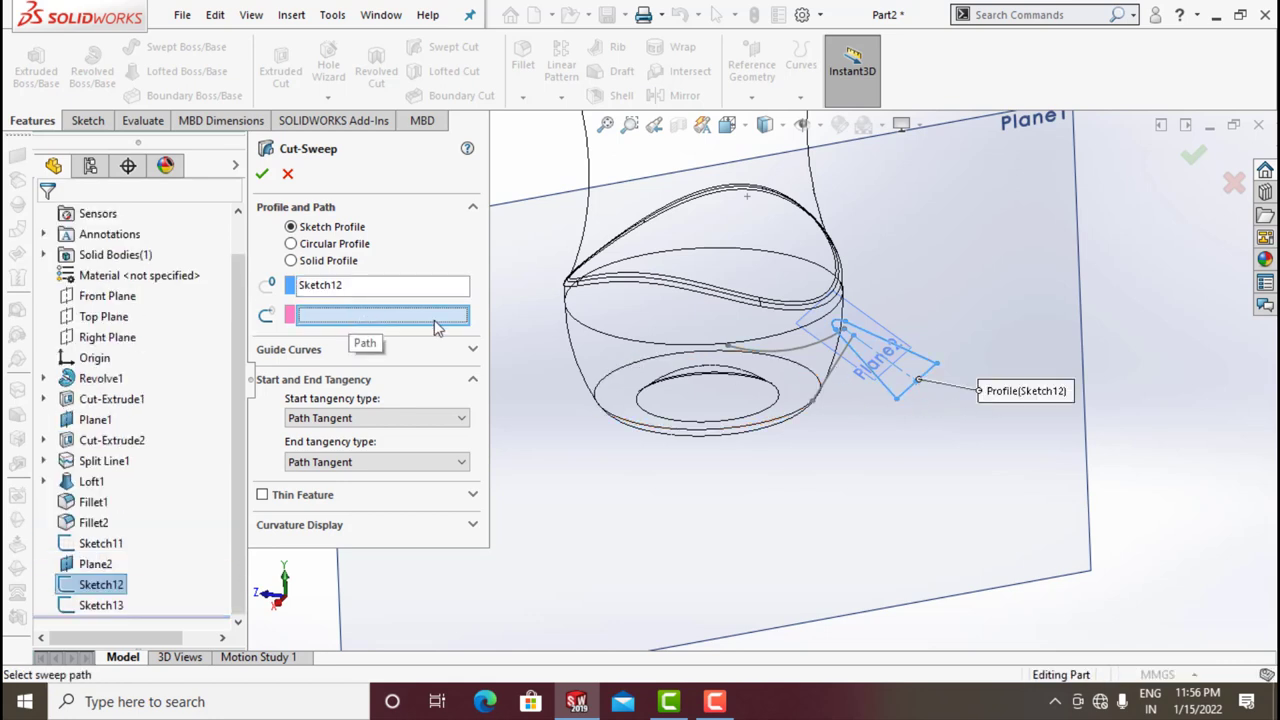
click(786, 358)
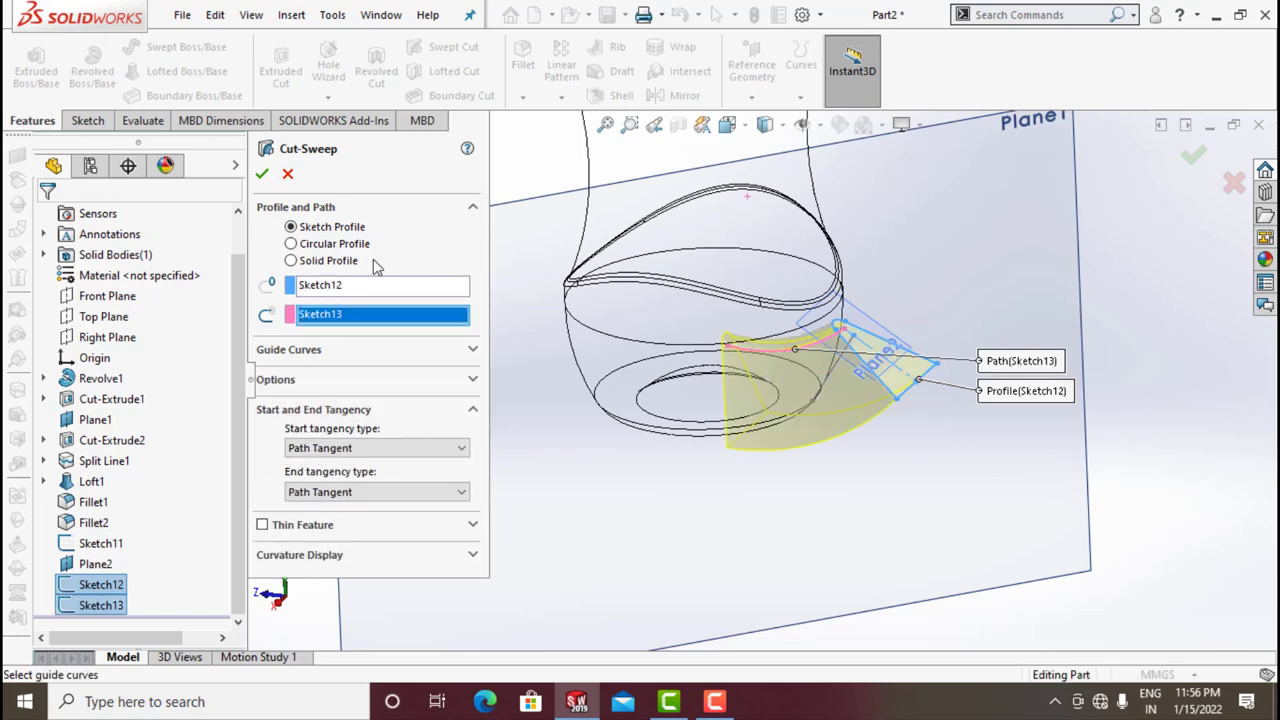
click(261, 177)
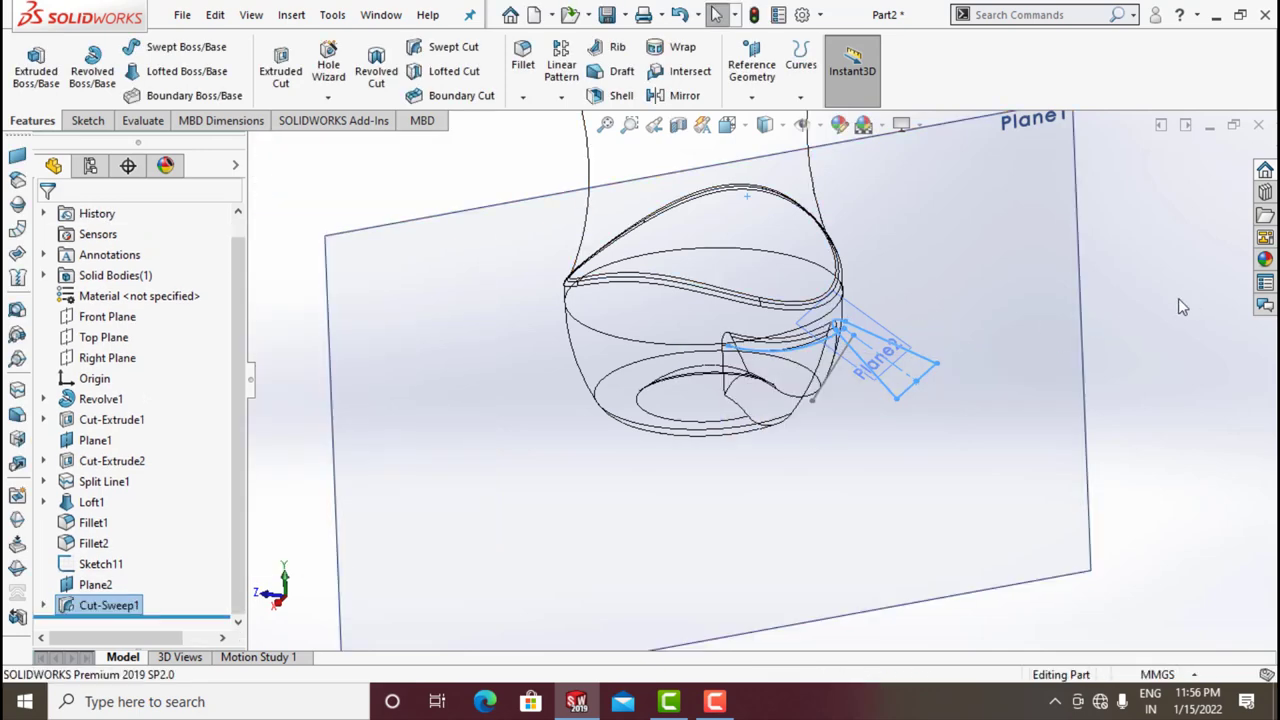
- Display the bottle shaded with edges and hide all reference planes and sketches
click(766, 124)
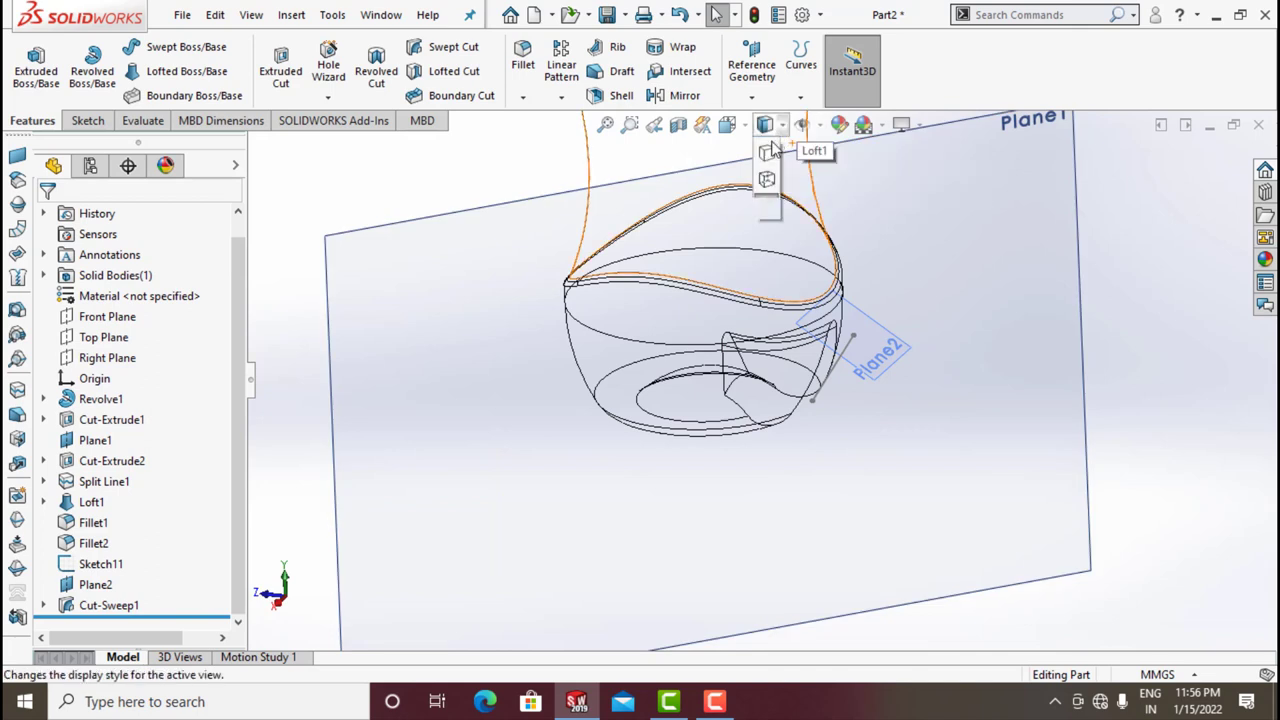
click(767, 151)
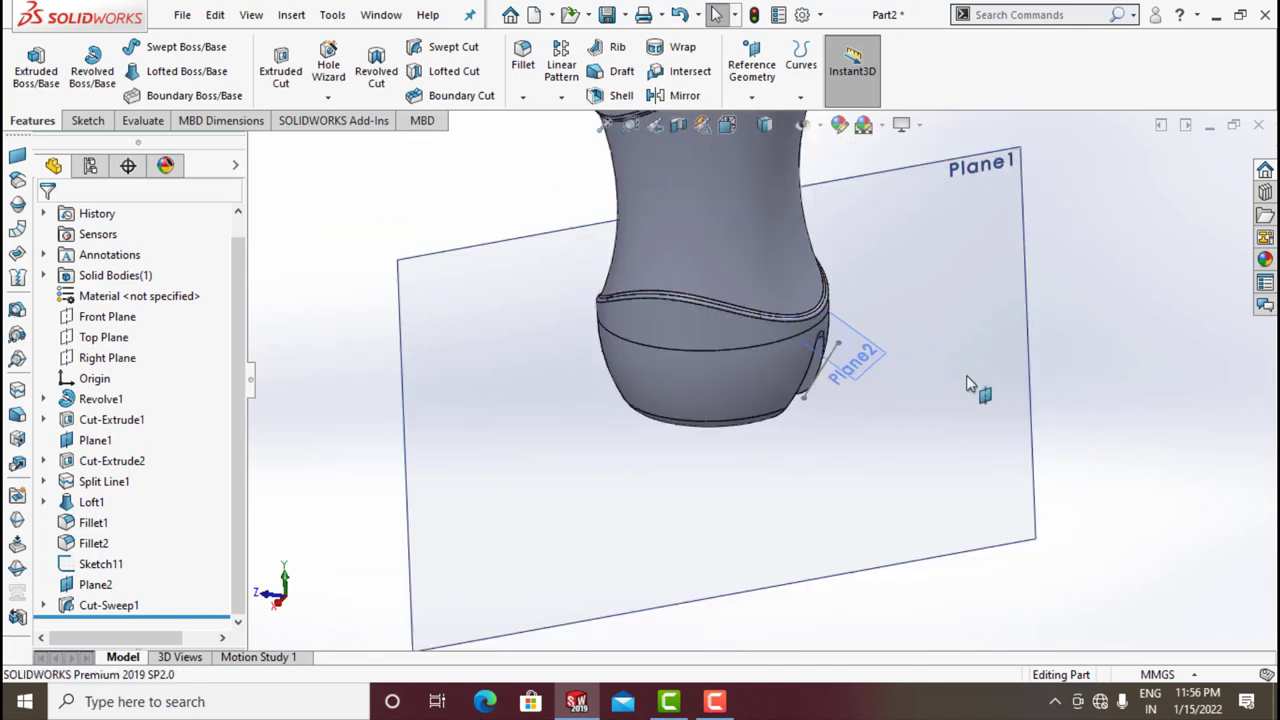
middle_drag(966, 375, 880, 229)
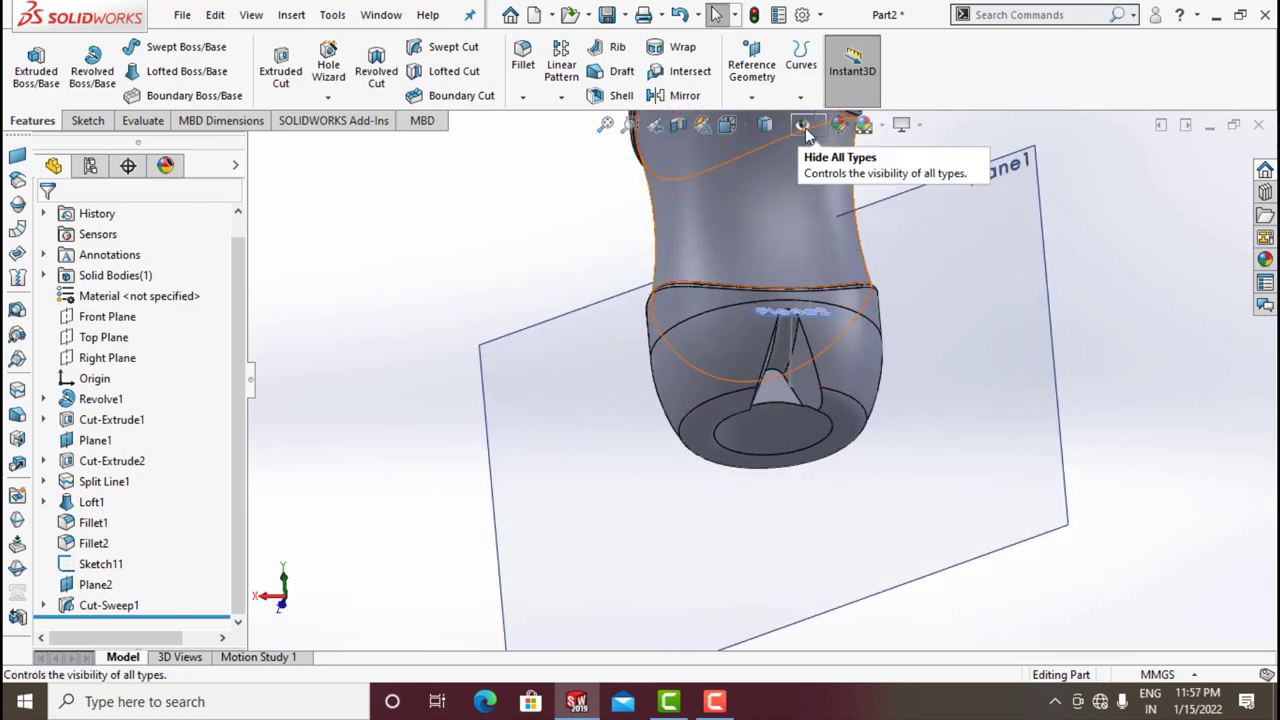
click(803, 126)
- Fillet the edge around the swept cut's inner end face with a 3 mm radius
scroll(797, 456, down, 3)
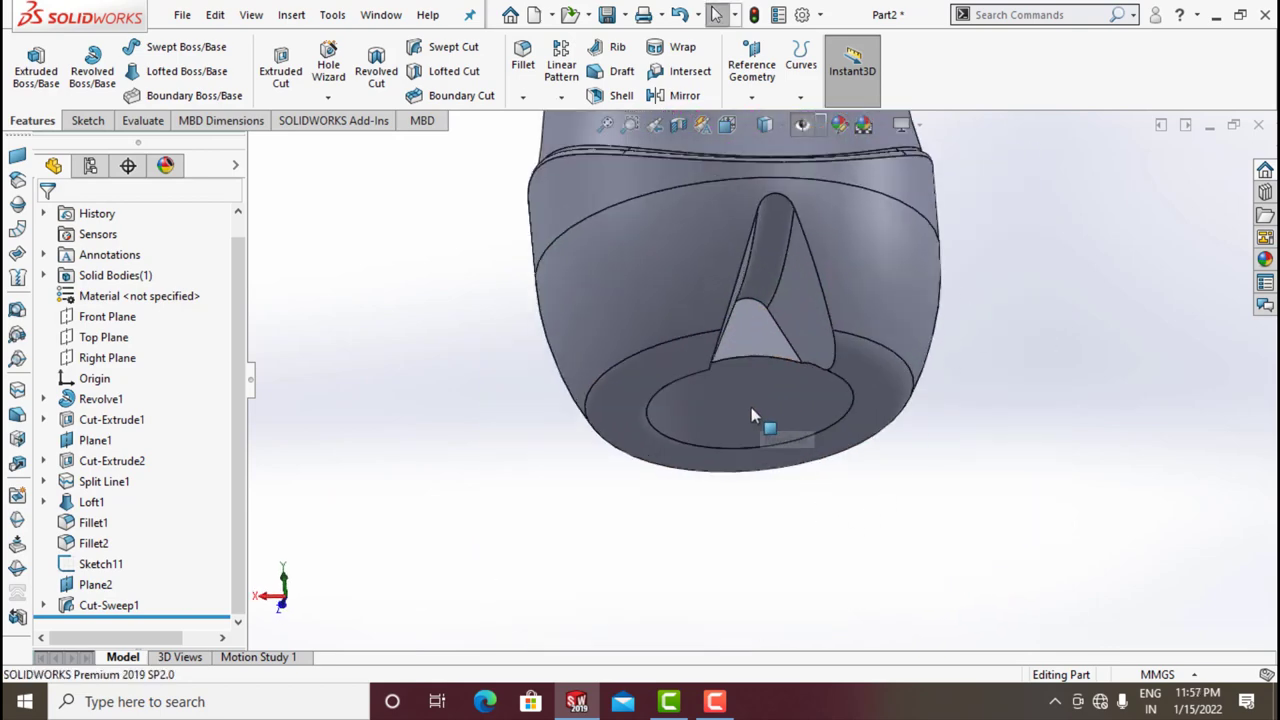
scroll(759, 348, down, 4)
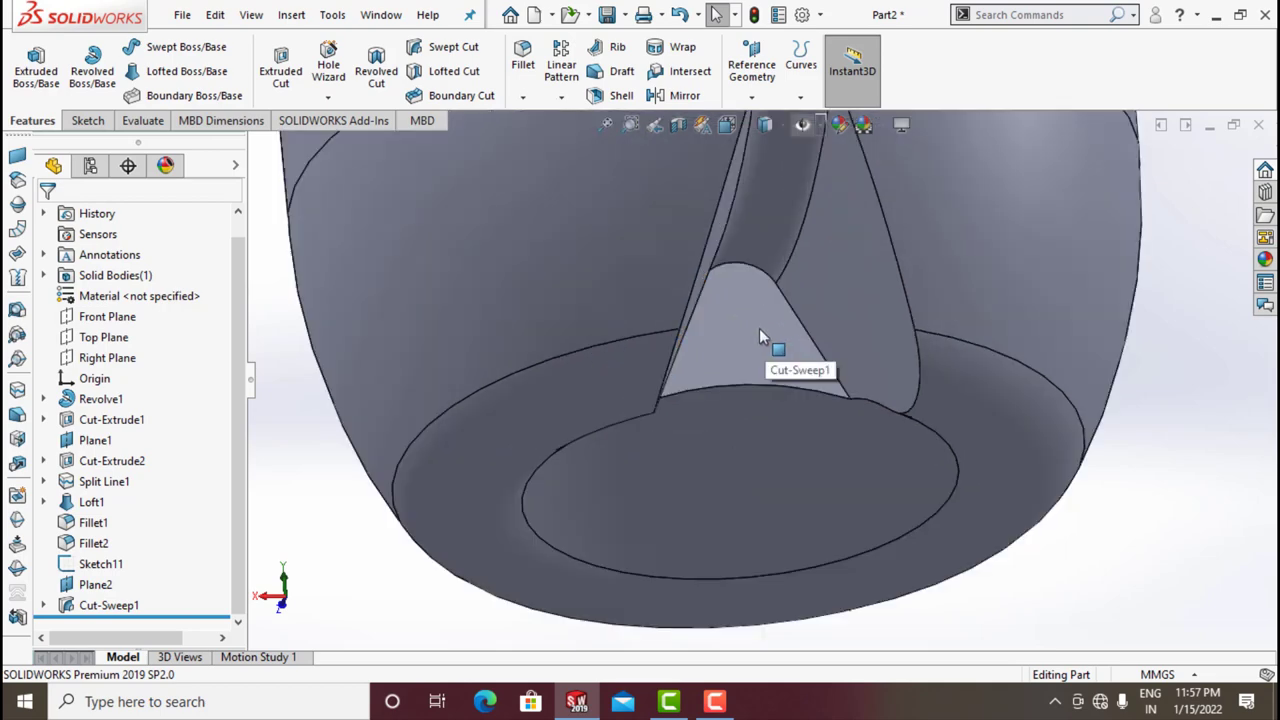
click(524, 70)
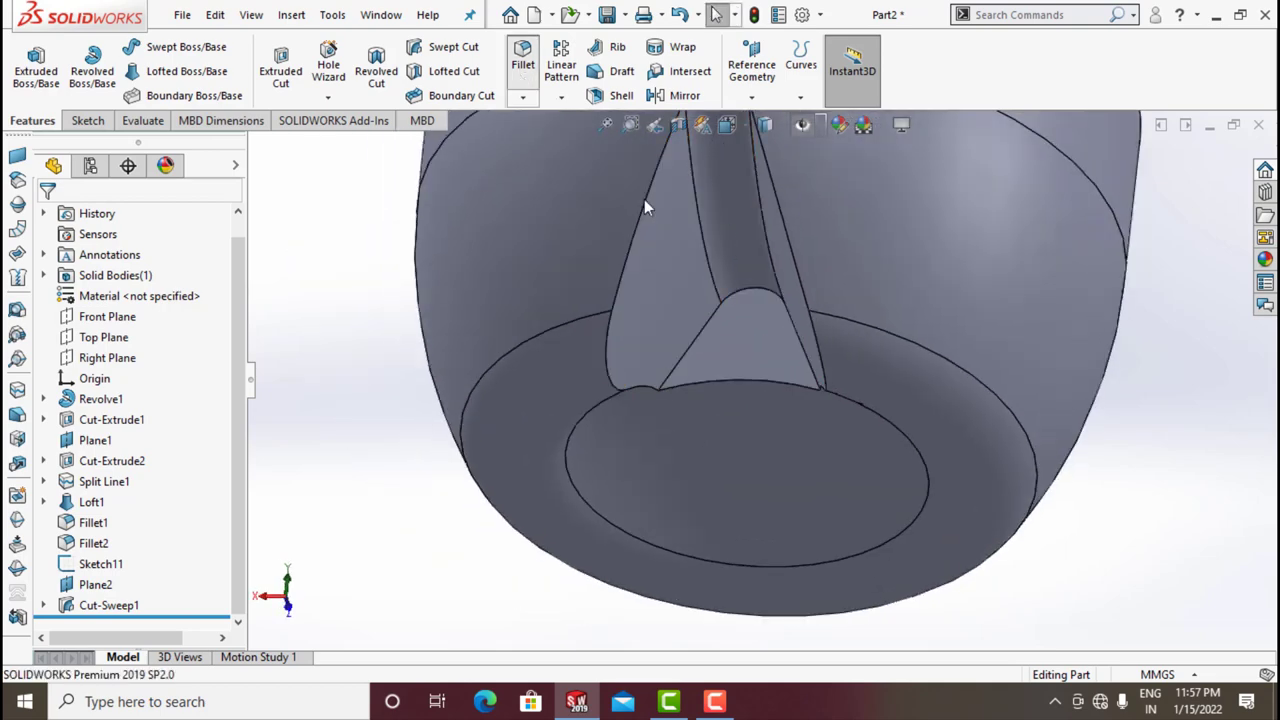
click(697, 337)
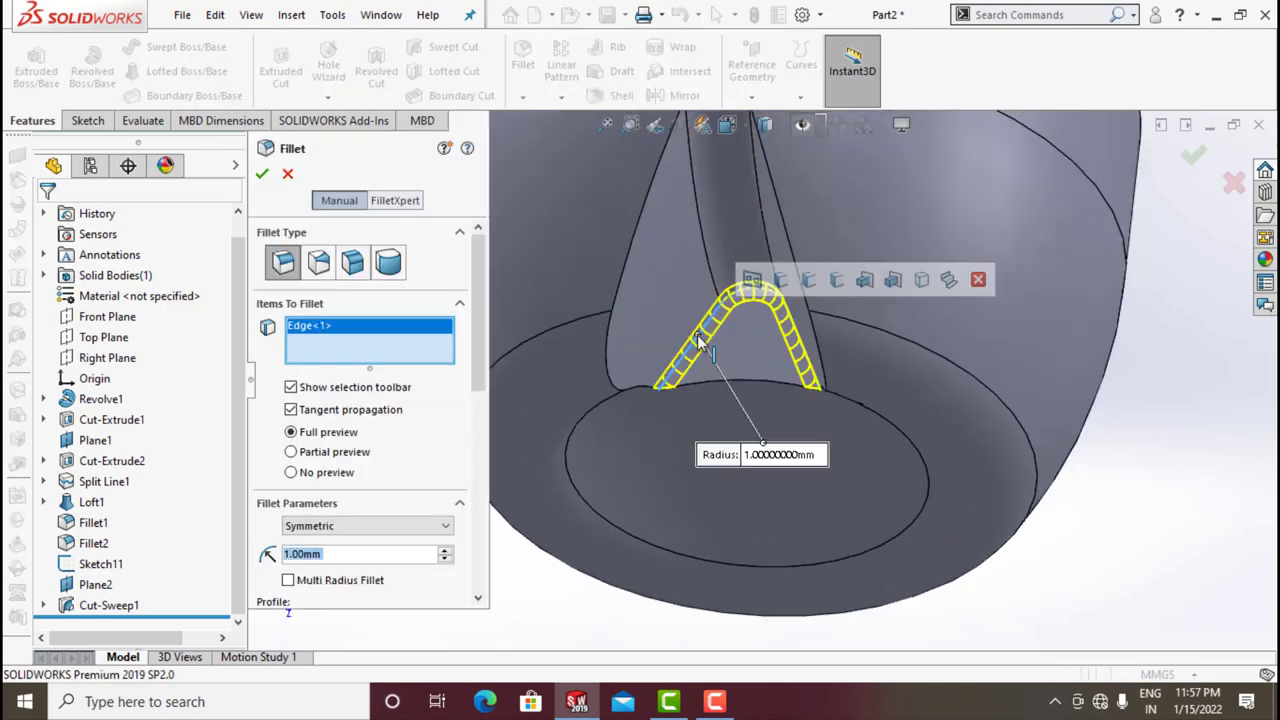
text(3)
key(Return)
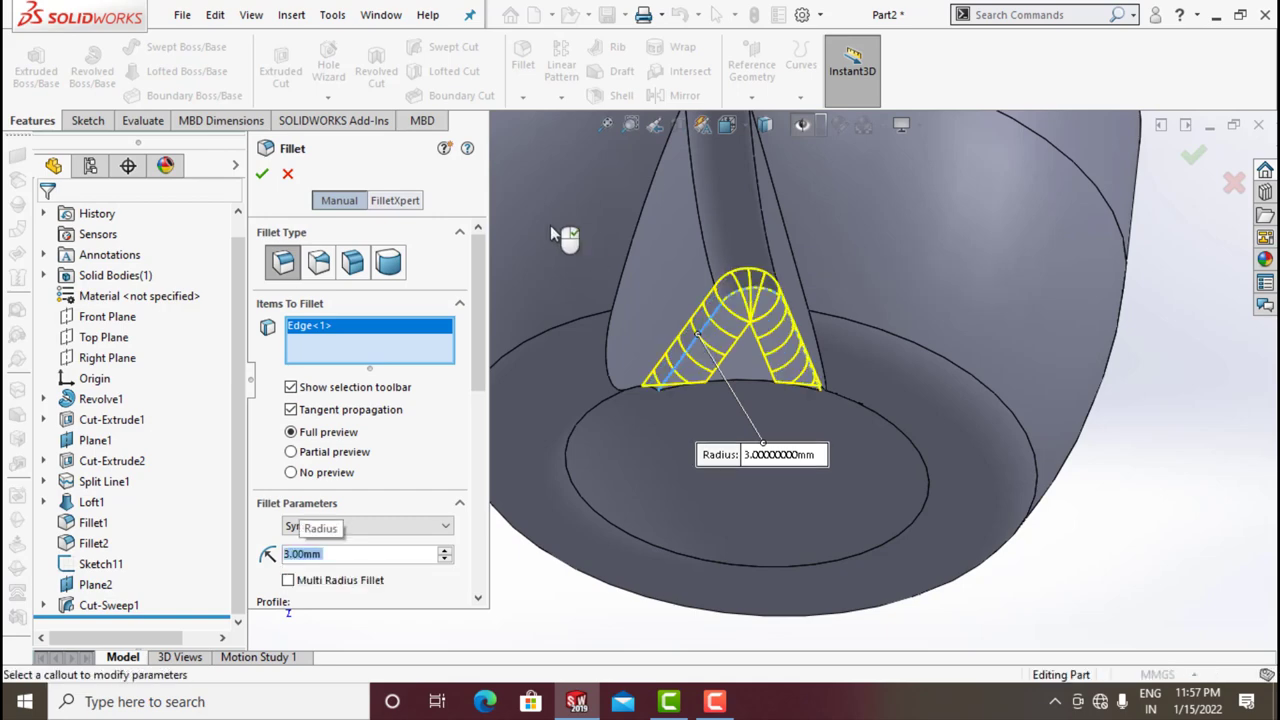
click(261, 177)
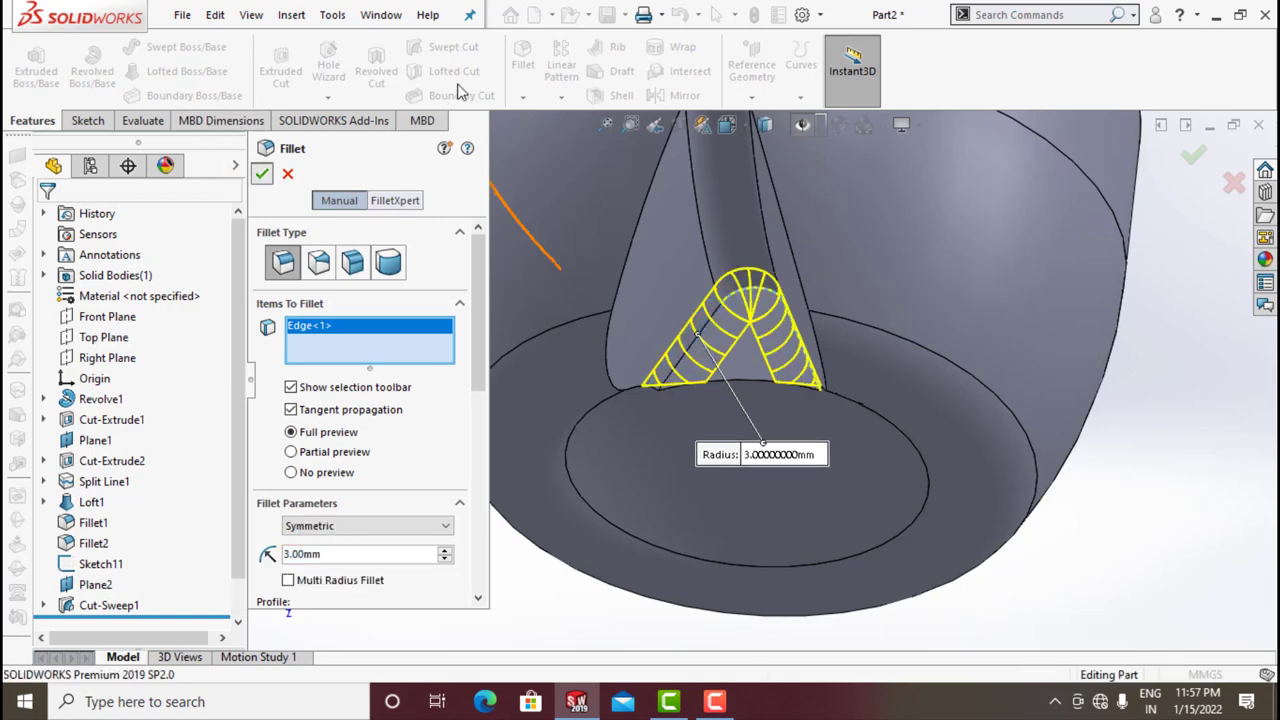
- Fillet the outer edge loop of the swept cut in the bottle's base with a 5 mm radius
click(530, 74)
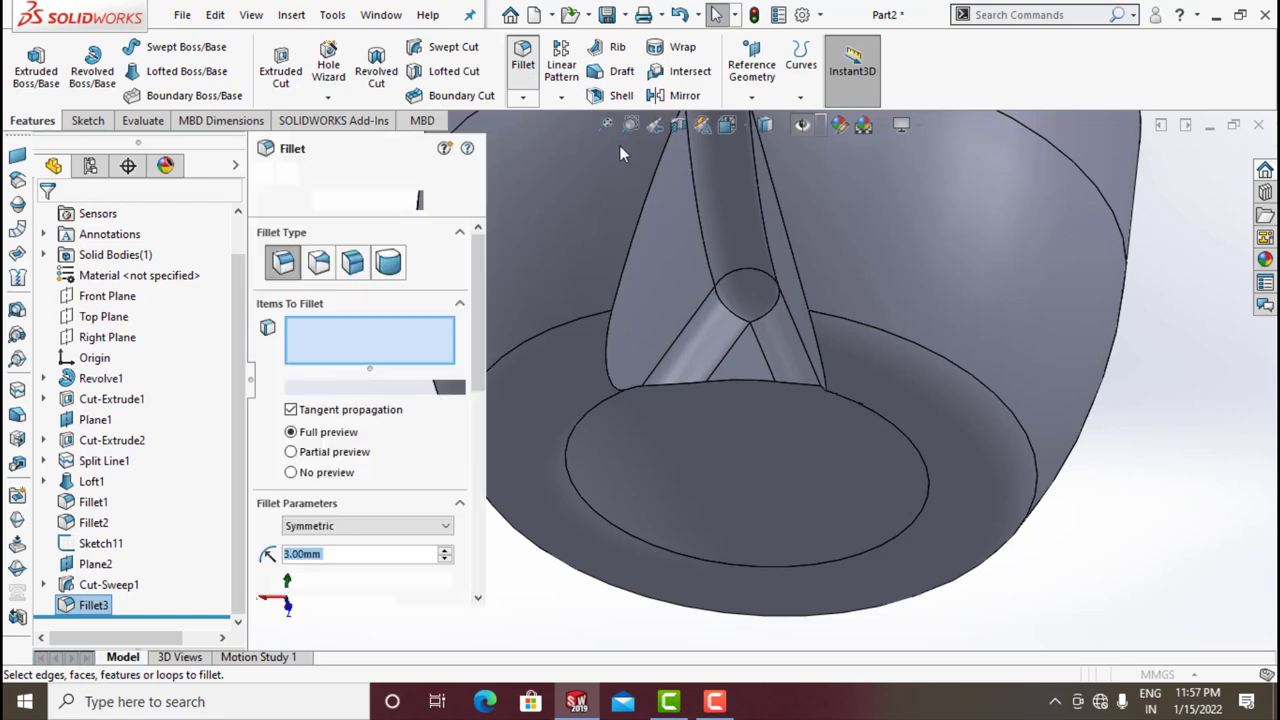
click(649, 189)
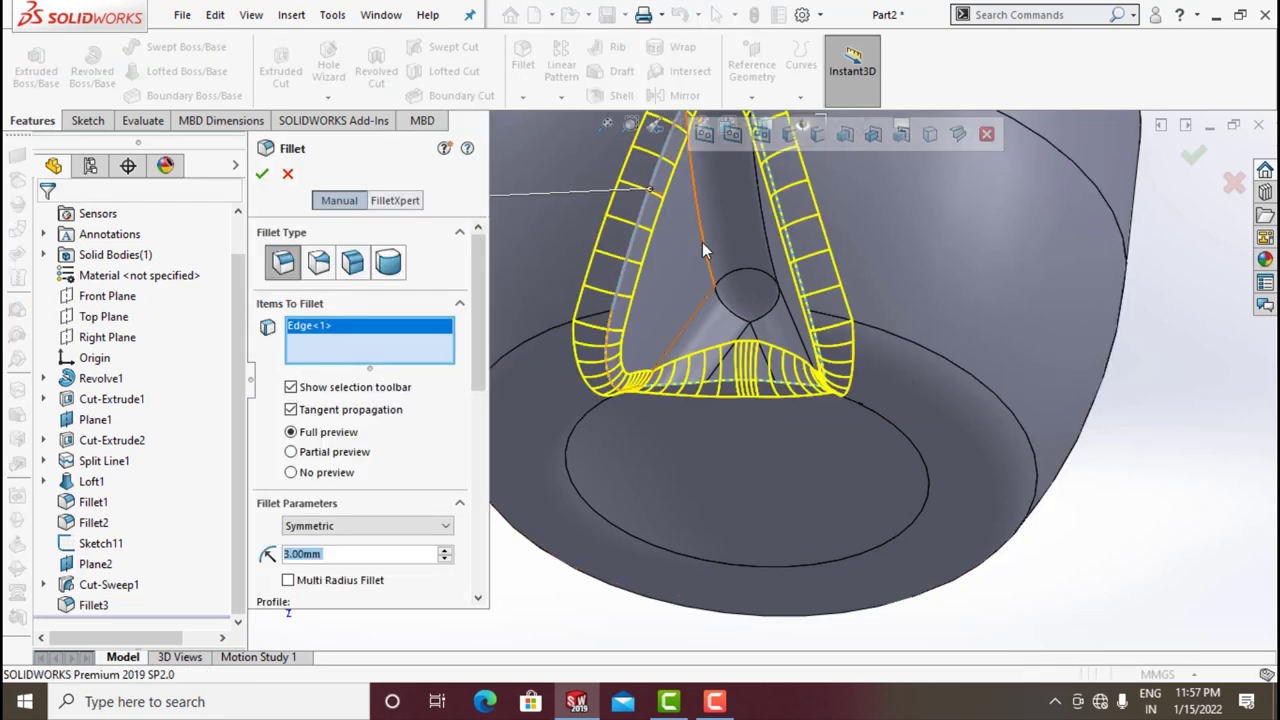
scroll(618, 286, up, 3)
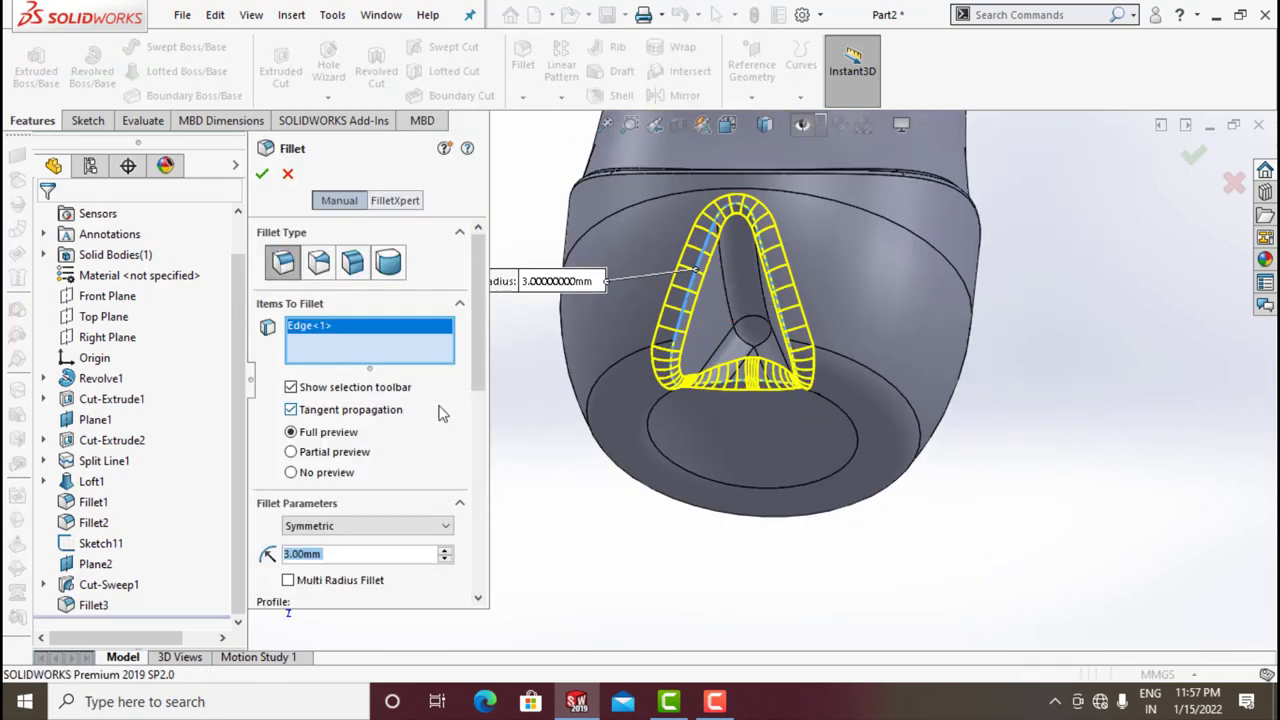
text(5)
key(Return)
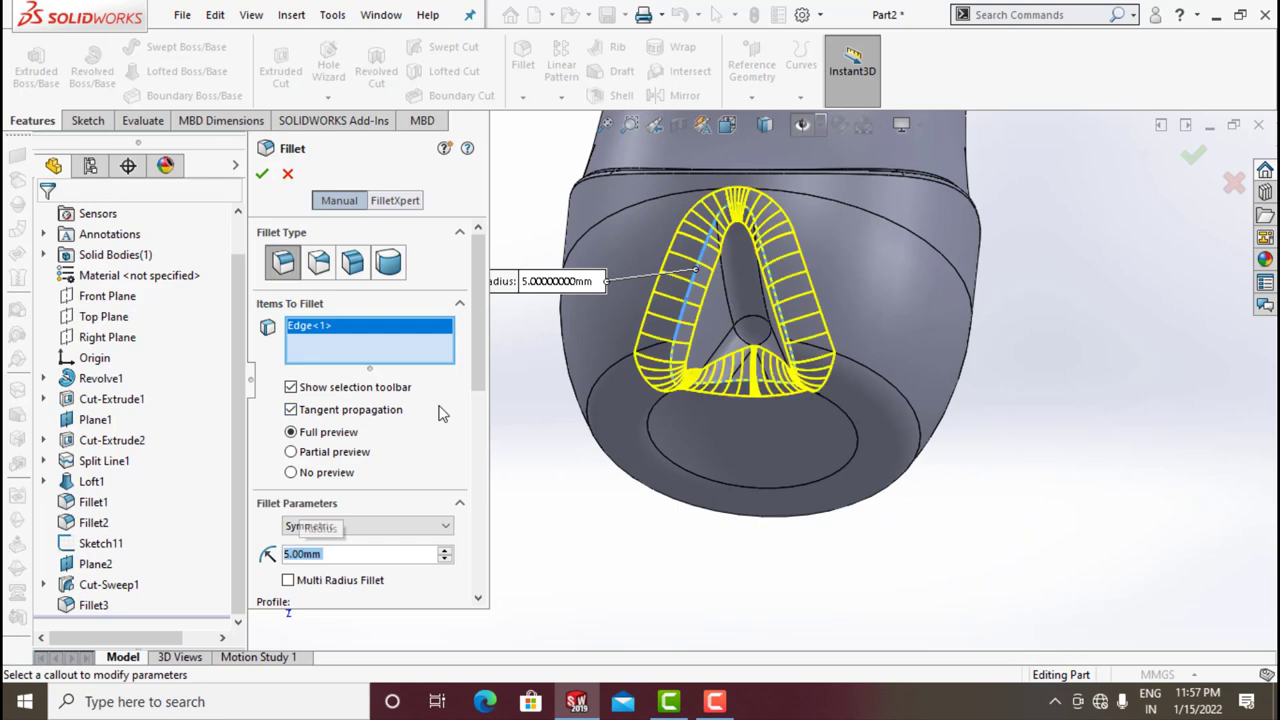
click(262, 176)
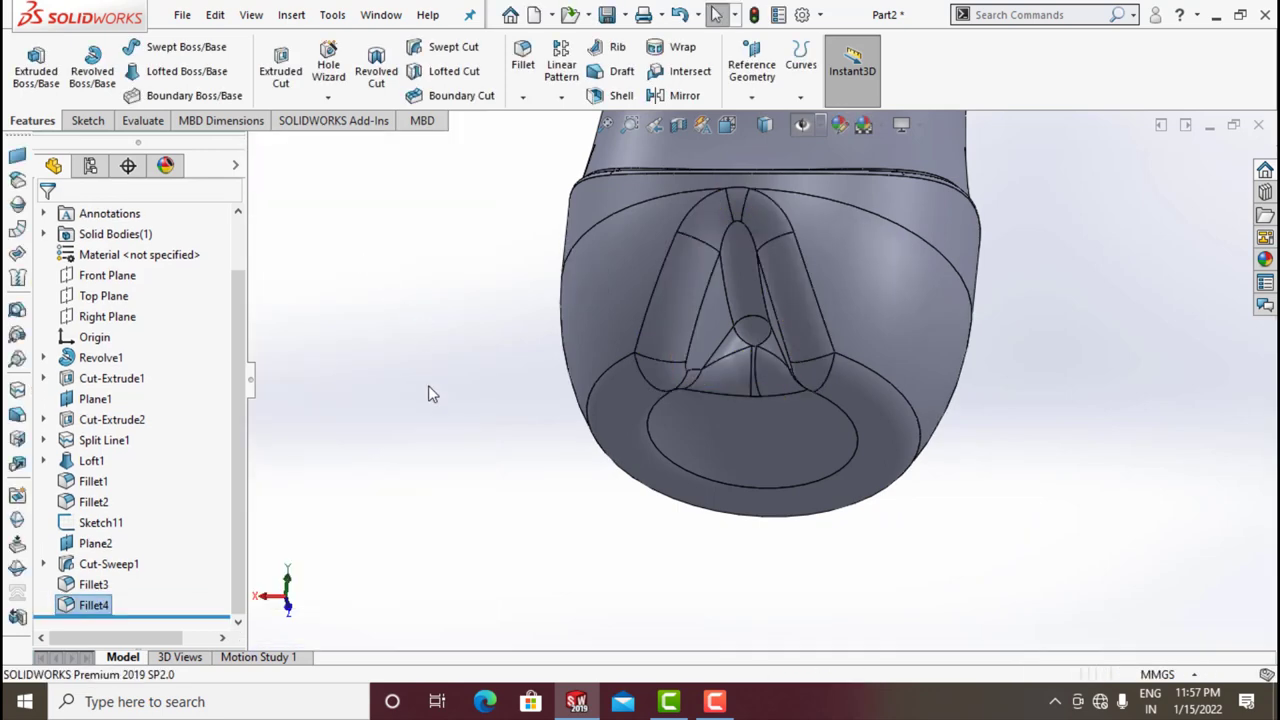
- Start a circular pattern with Fillet3, Fillet4 and Cut-Sweep1 as the features to pattern
middle_drag(471, 364, 493, 289)
click(561, 96)
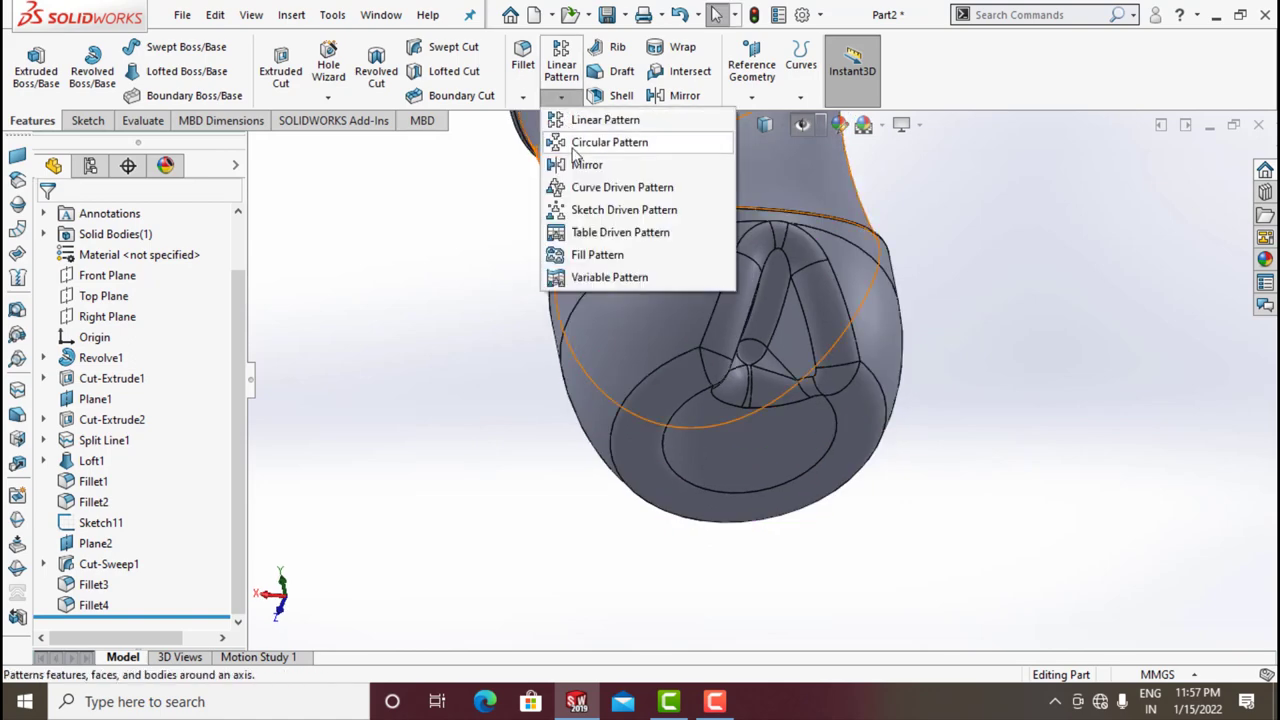
click(575, 146)
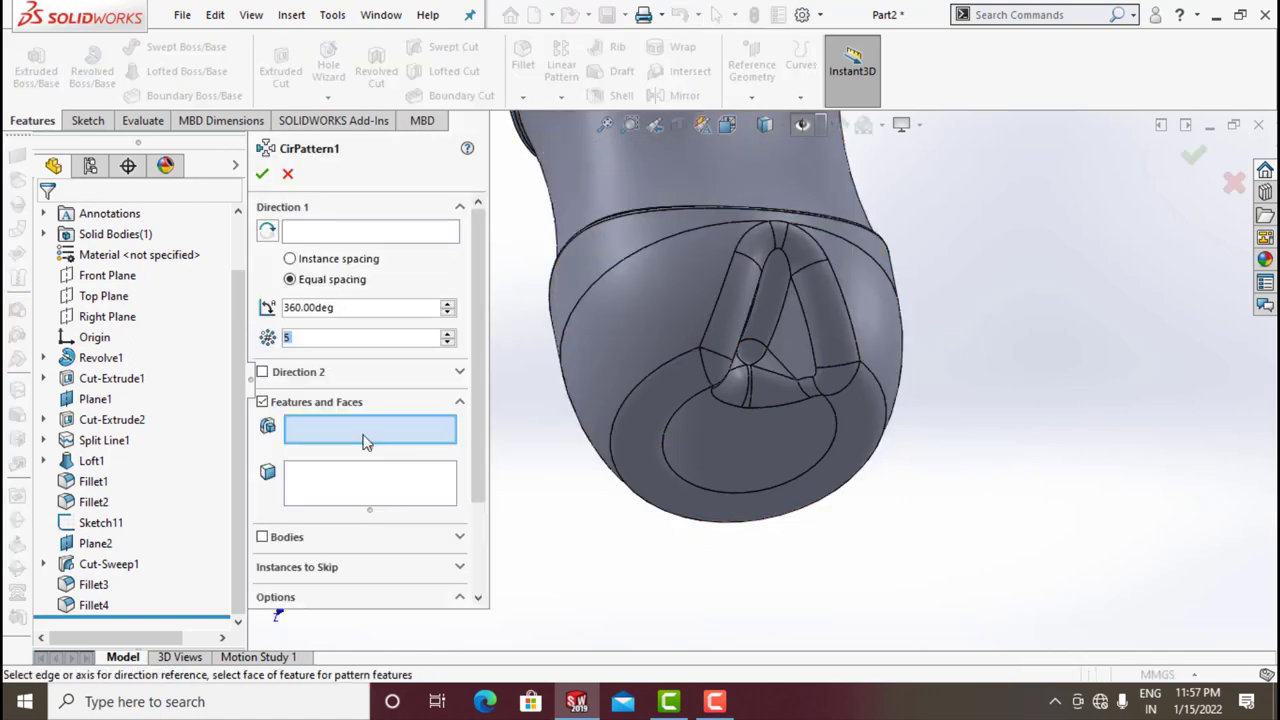
click(92, 586)
click(94, 607)
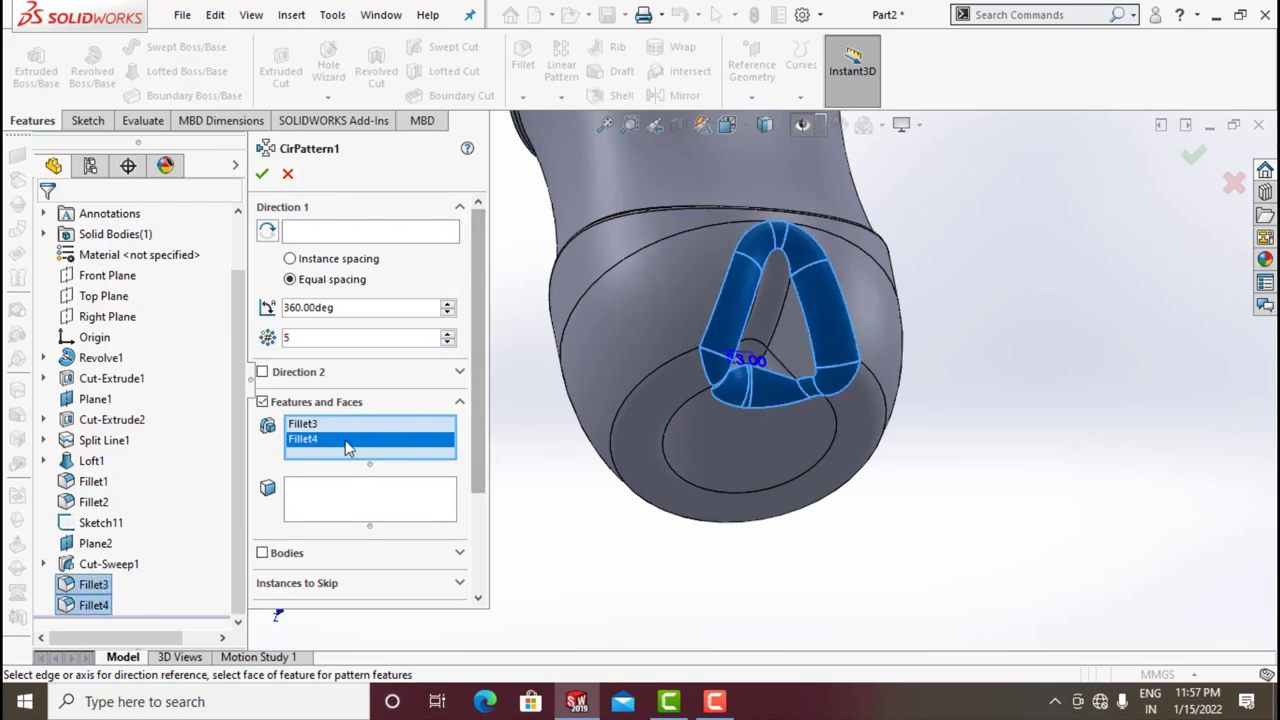
click(112, 564)
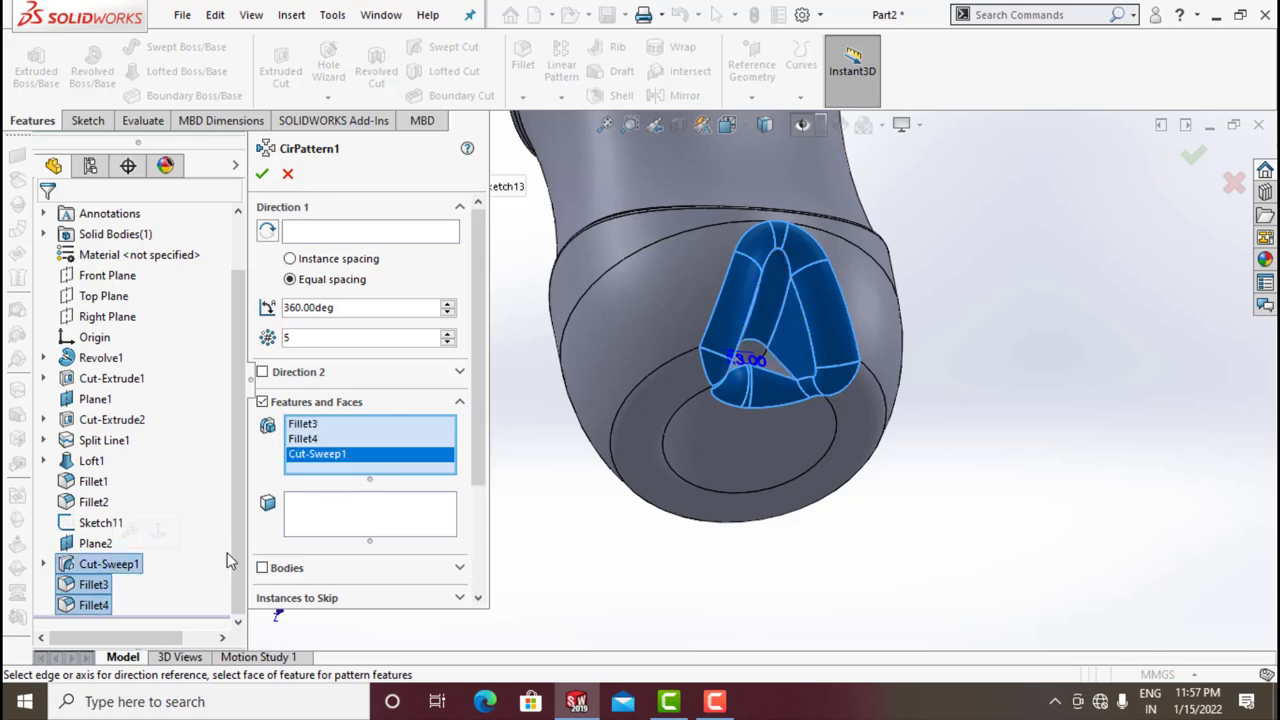
- Use the circular edge of the bottle's mouth as the pattern axis and create 5 equally spaced instances over 360 degrees
click(318, 238)
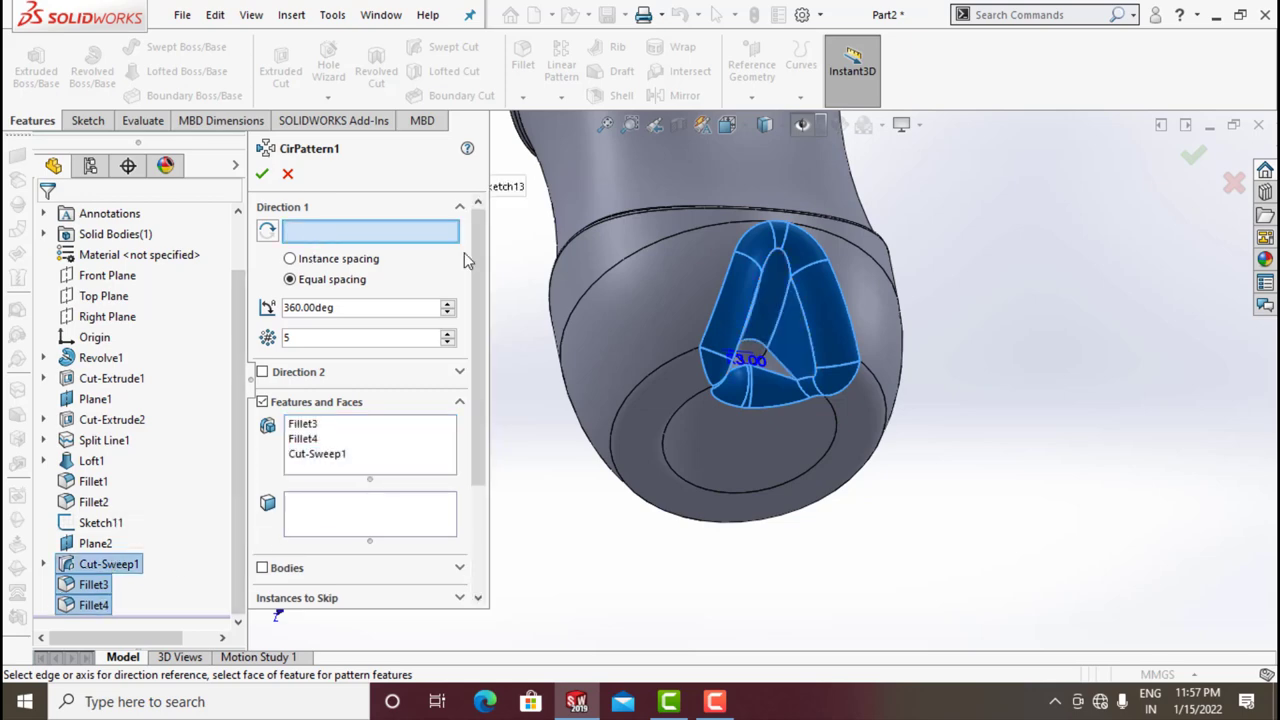
scroll(575, 275, up, 5)
scroll(728, 226, down, 6)
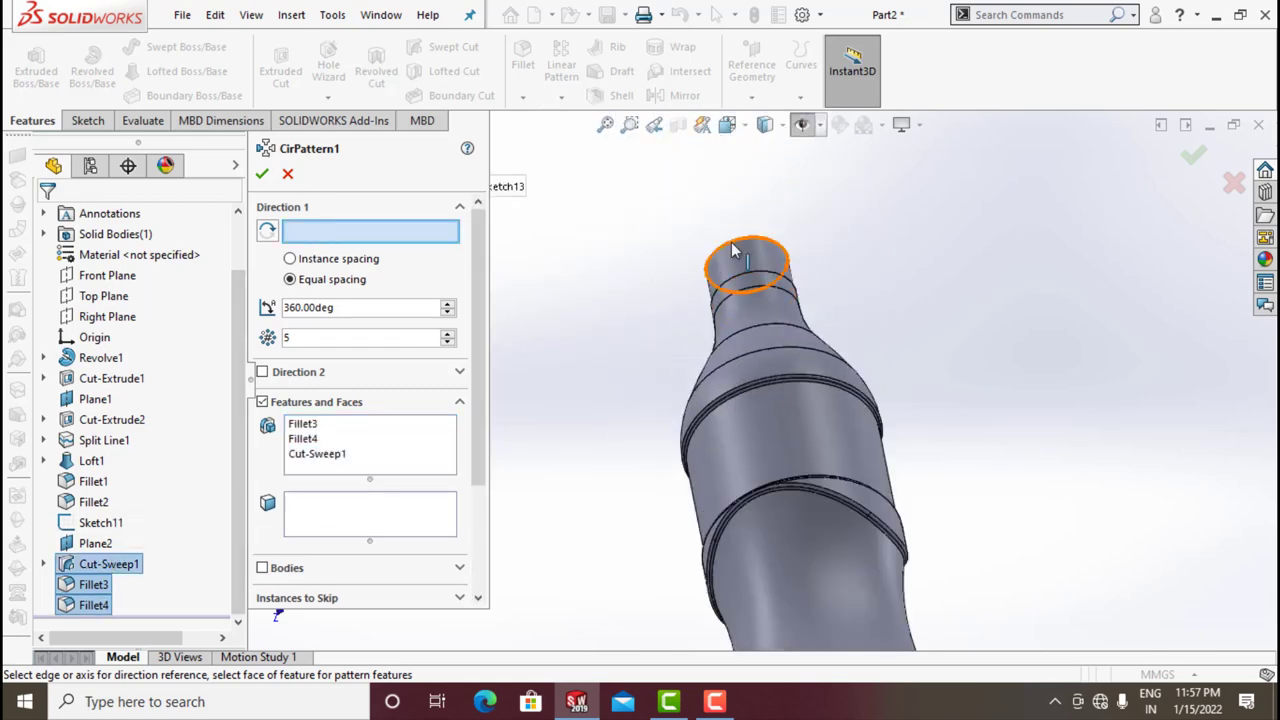
click(733, 250)
scroll(788, 455, up, 5)
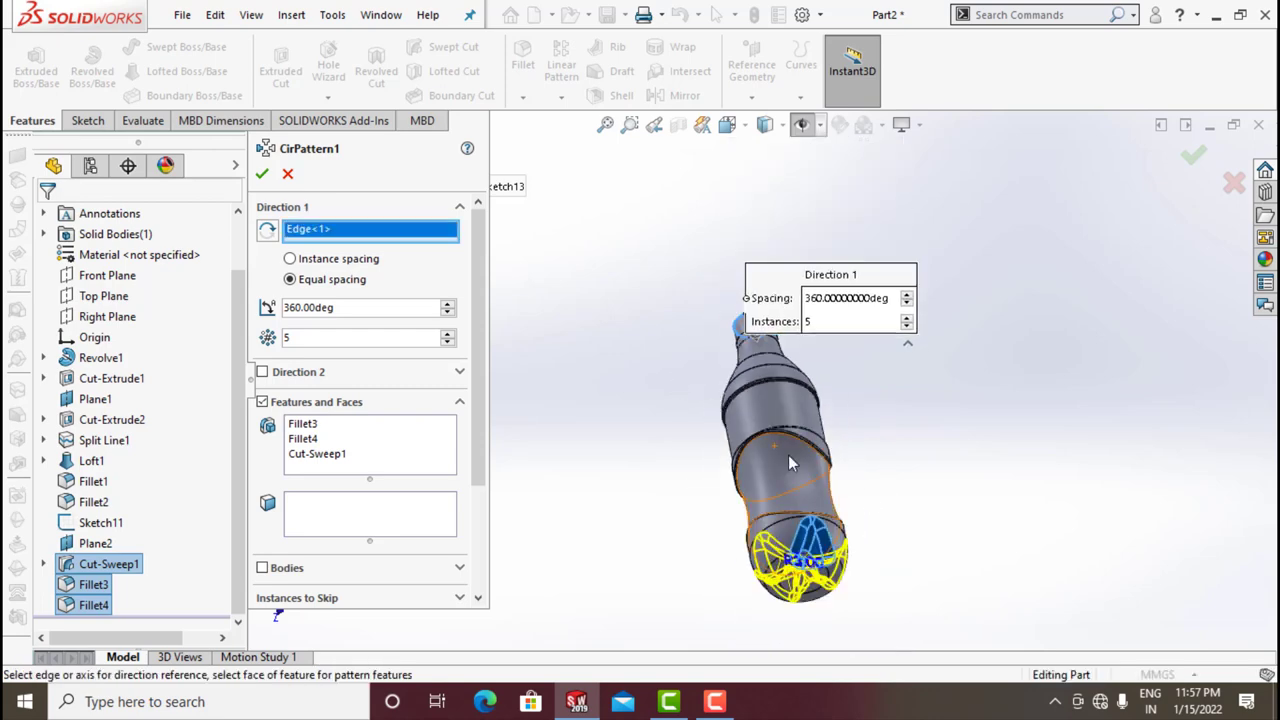
scroll(884, 522, down, 6)
middle_drag(852, 540, 620, 470)
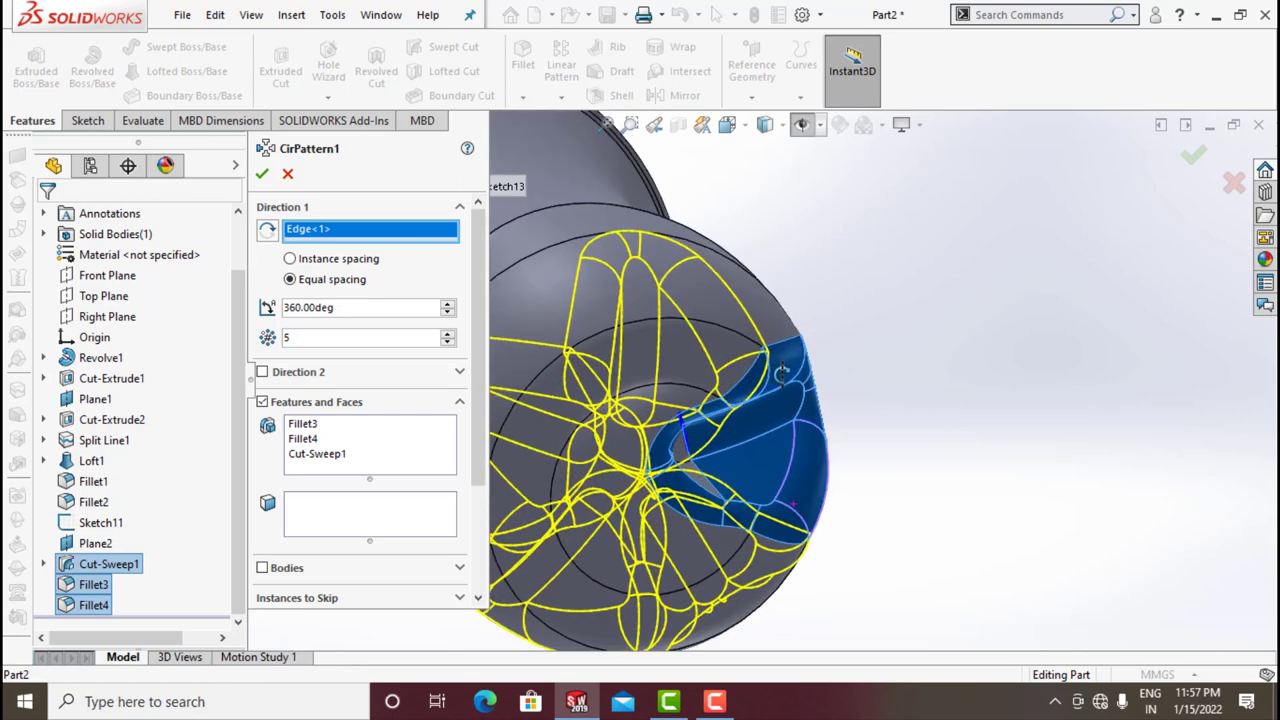
click(263, 174)
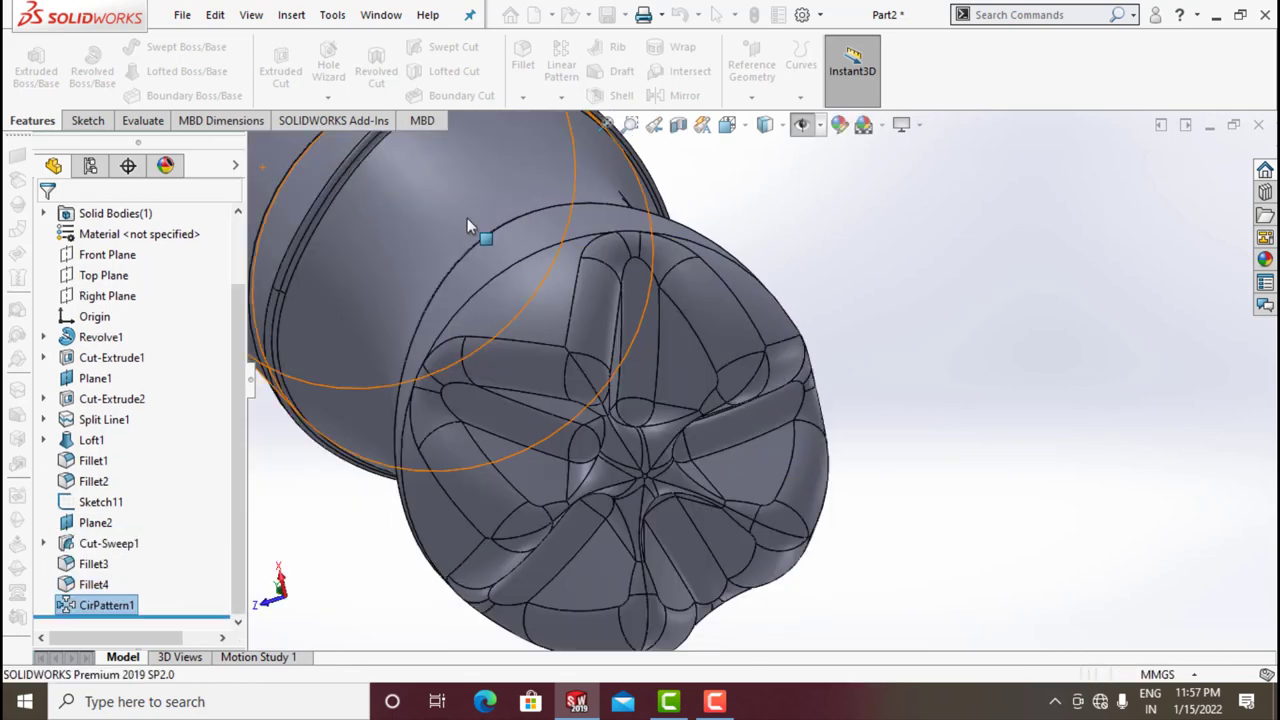
- Display the whole bottle shaded without edges and view it from different sides
middle_drag(868, 305, 617, 491)
scroll(789, 449, up, 5)
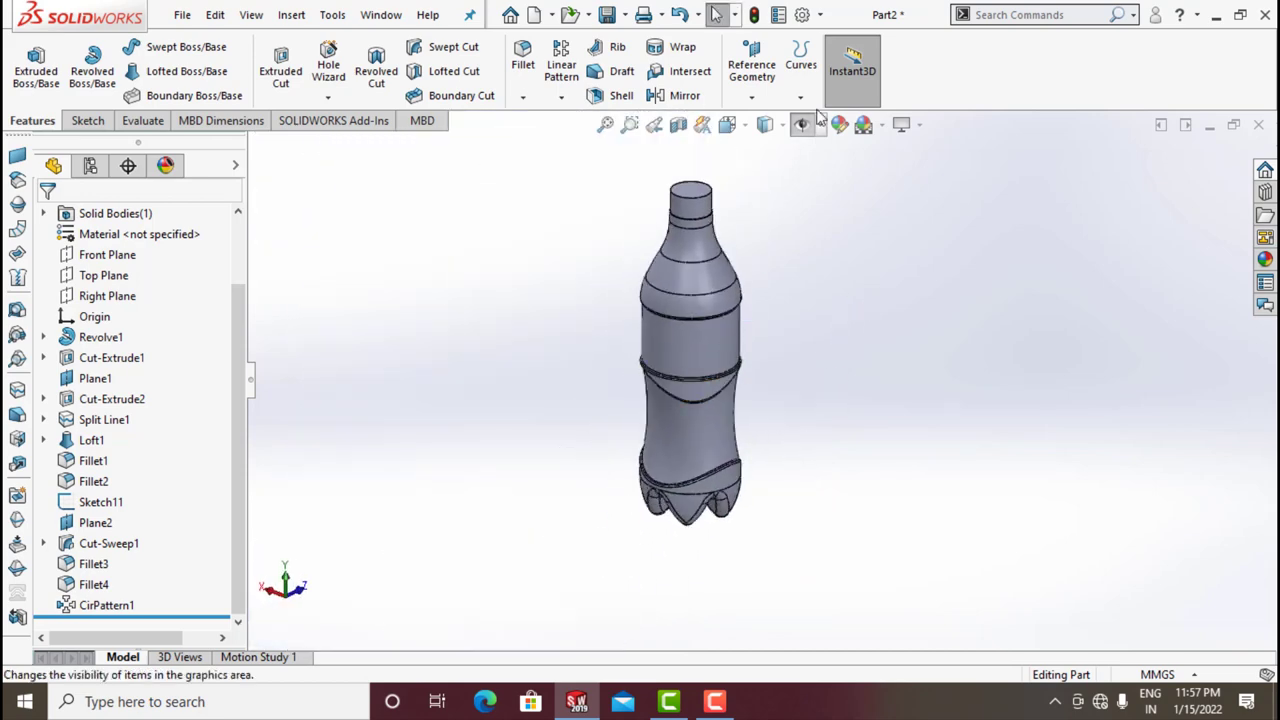
click(765, 124)
click(773, 183)
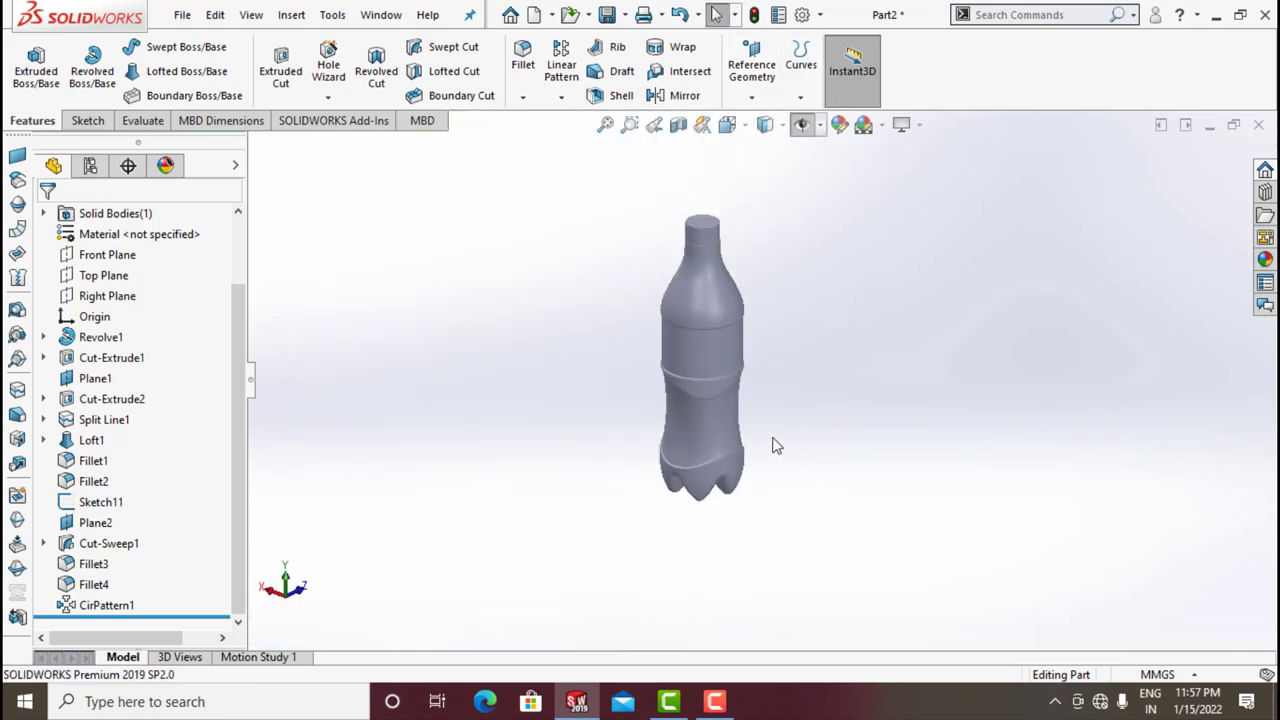
mouse_move(776, 447)
middle_down()
mouse_move(700, 249)
mouse_move(749, 231)
mouse_move(680, 170)
mouse_move(666, 309)
mouse_move(737, 423)
mouse_move(881, 591)
middle_up()
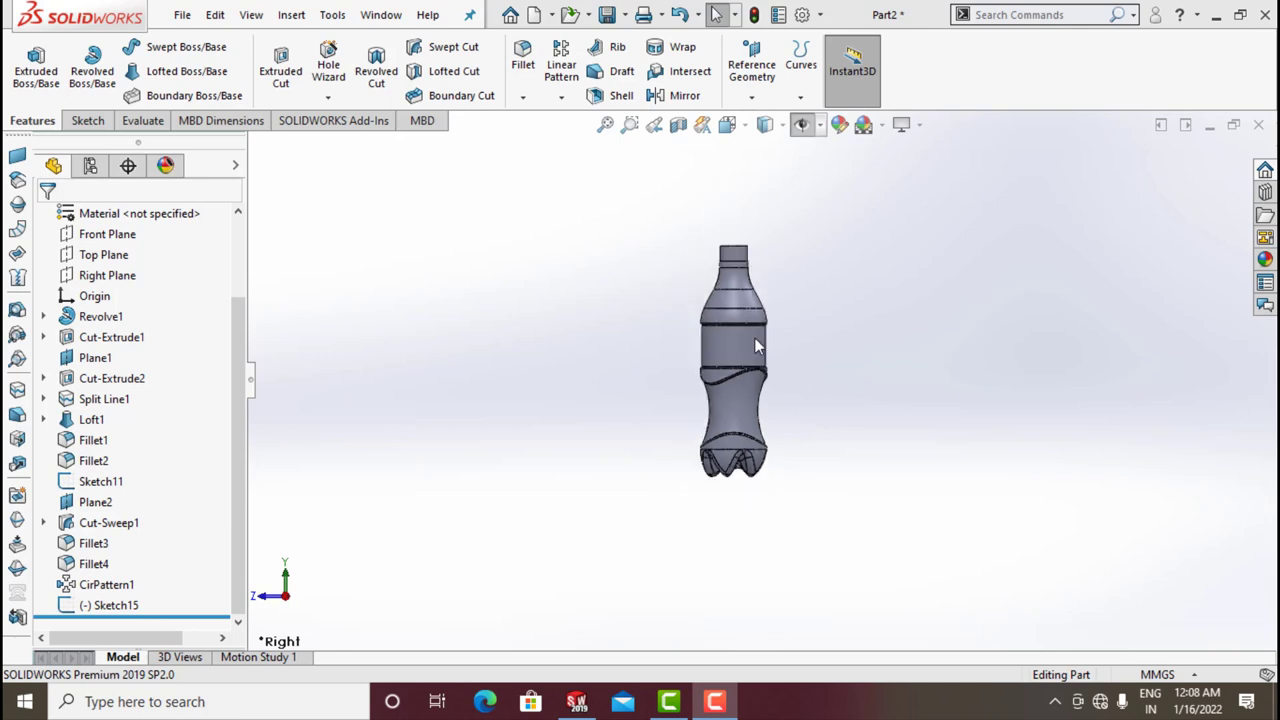
scroll(754, 337, down, 2)
click(714, 363)
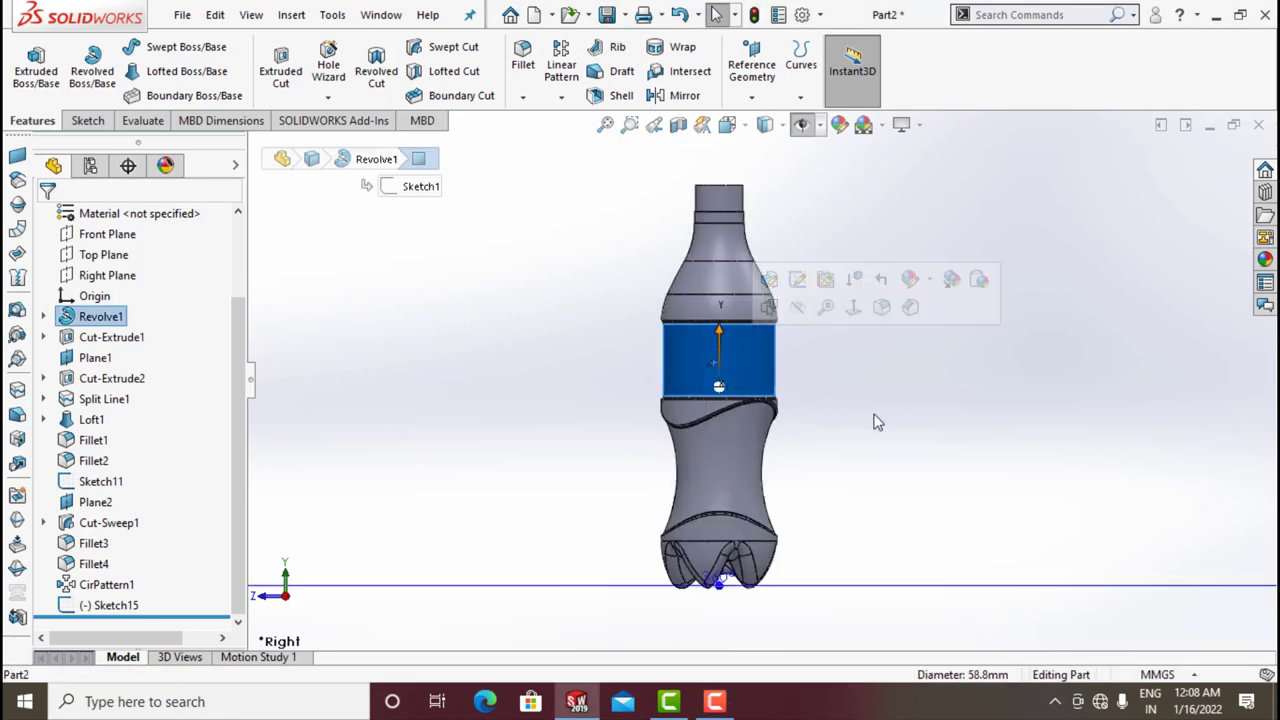
click(880, 416)
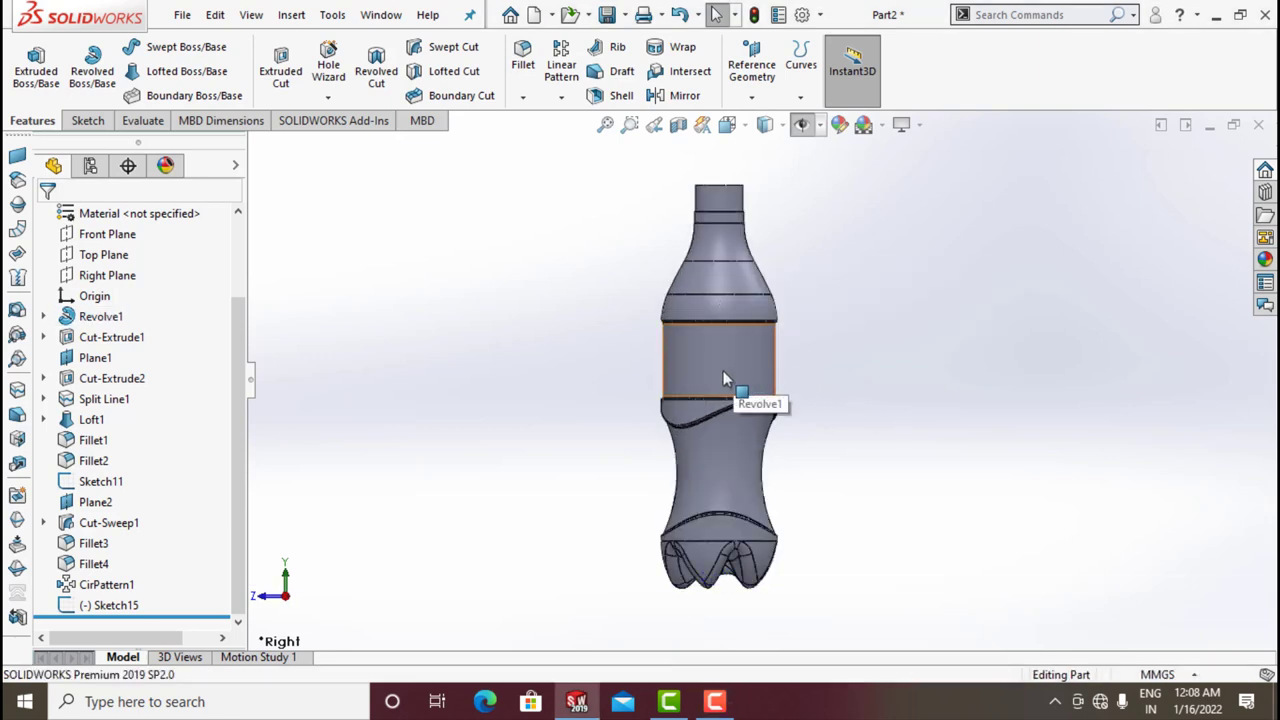
- Start a Wrap feature and open its sketch on the Right Plane
click(291, 15)
mouse_move(386, 106)
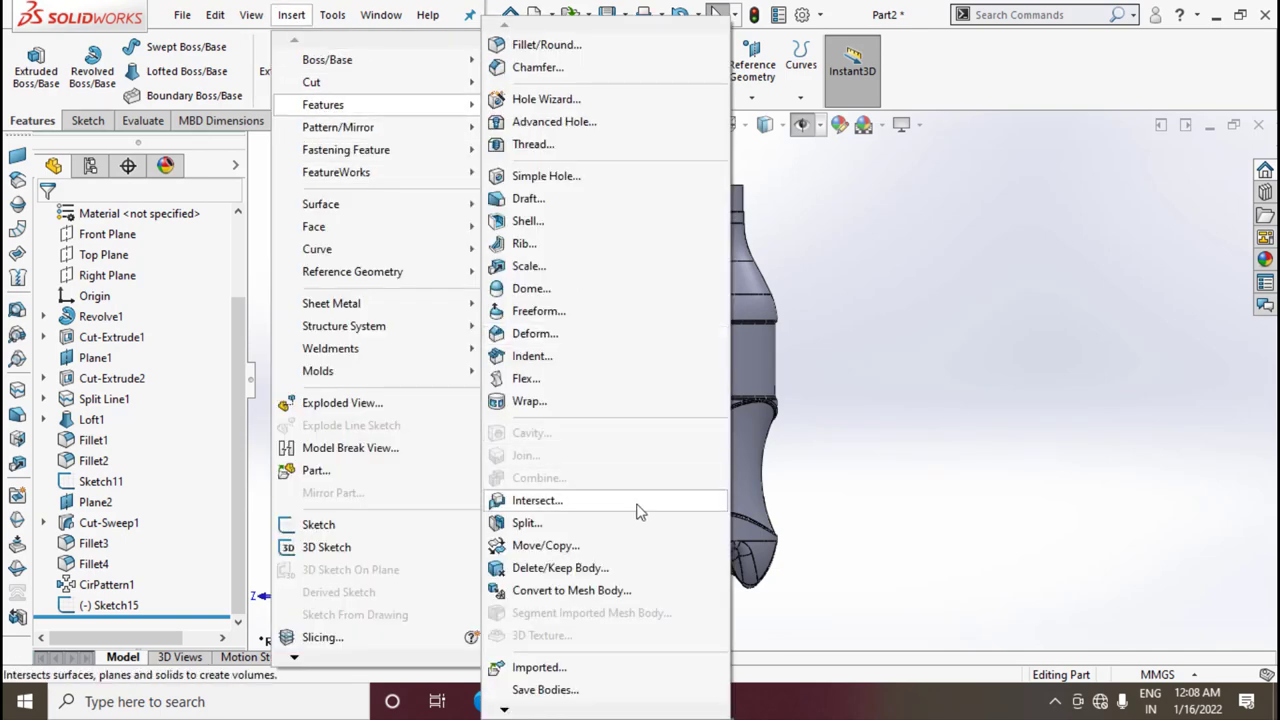
click(594, 402)
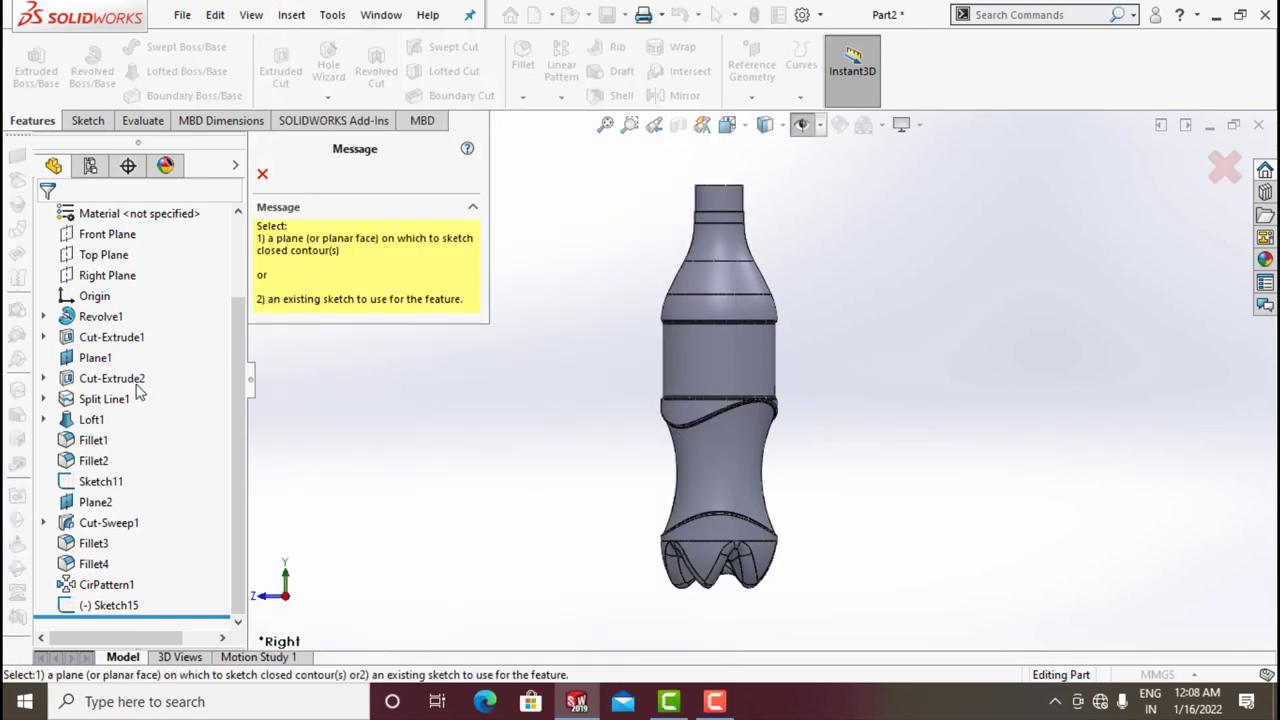
click(108, 276)
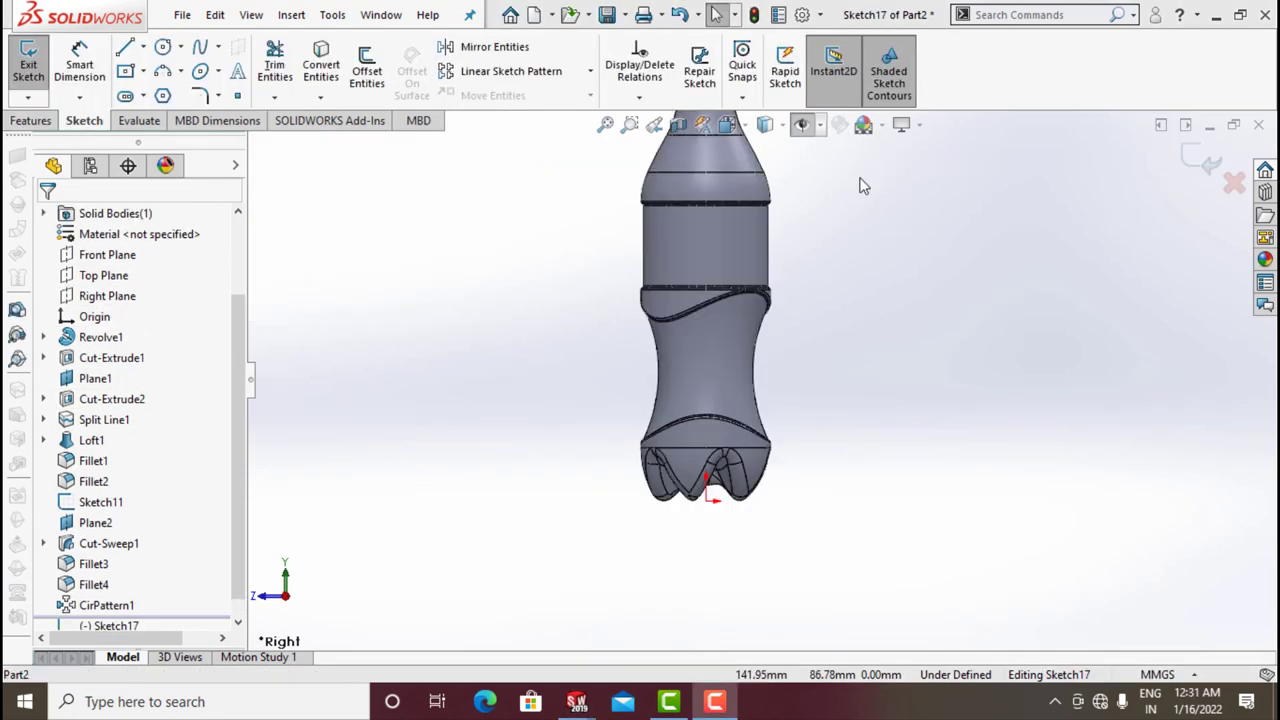
- Add the sketch text "CAD IS EASY" to the wrap sketch on the Right Plane
click(238, 74)
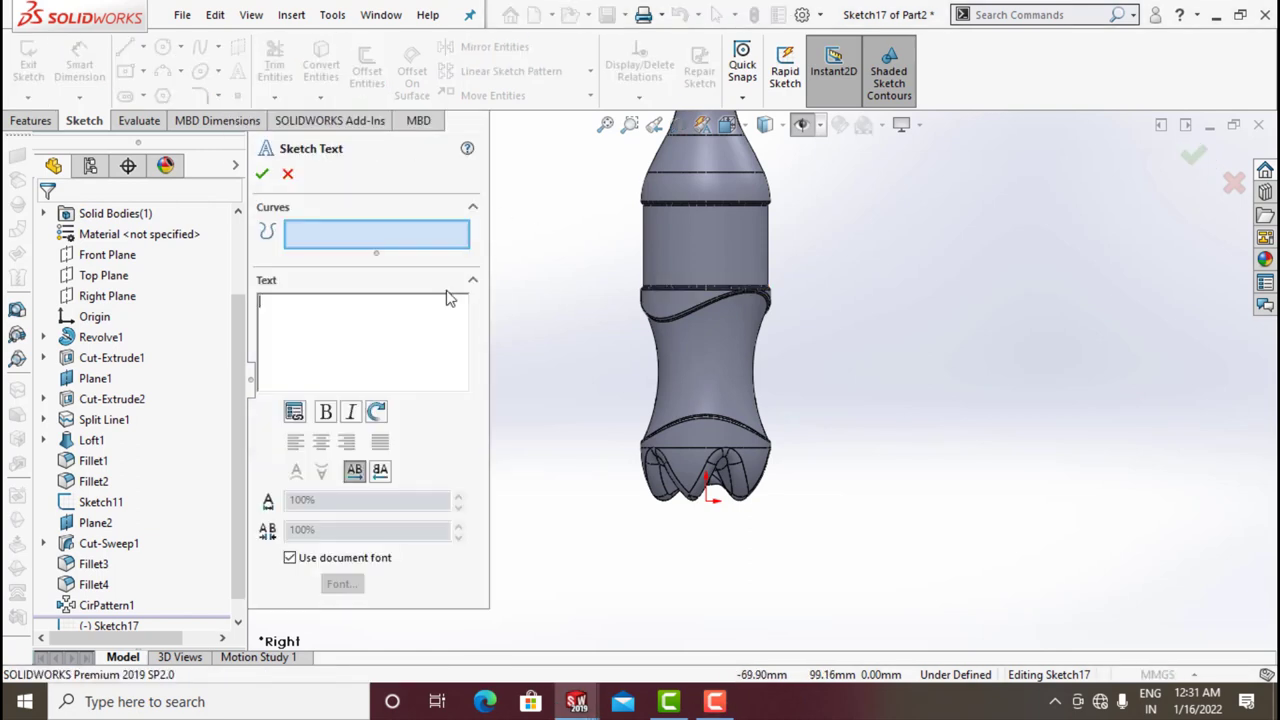
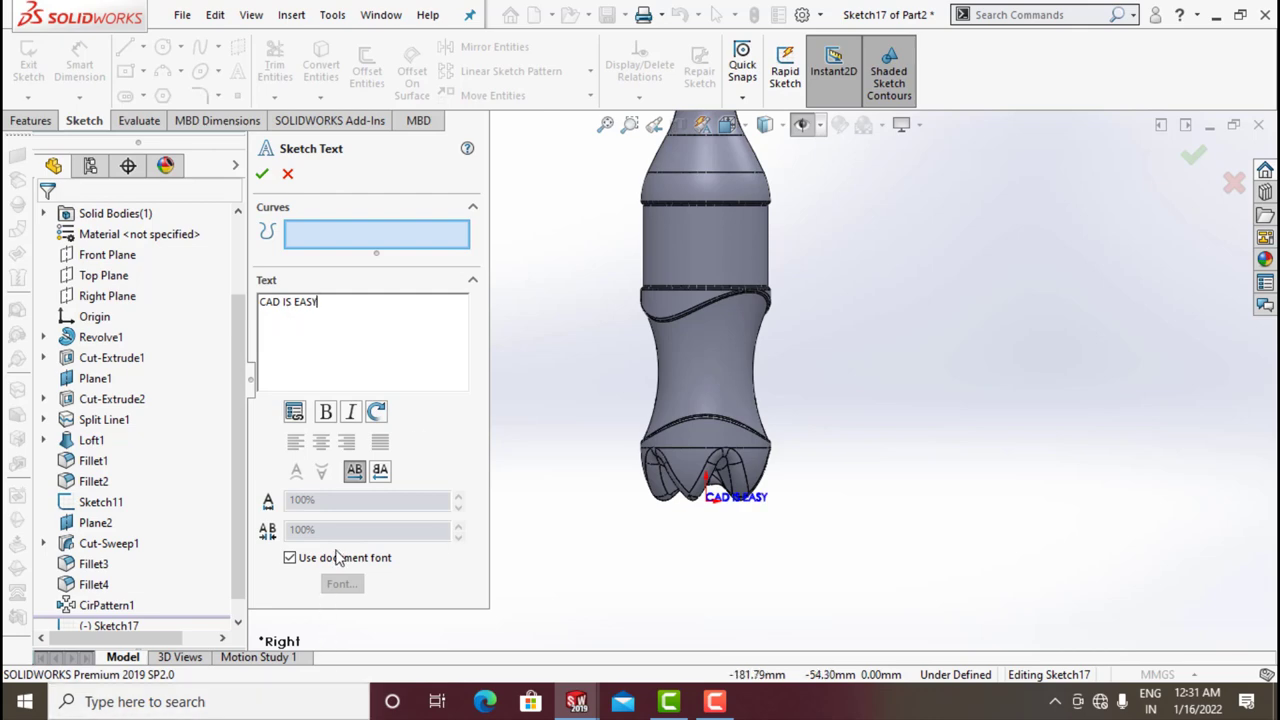
scroll(740, 495, down, 6)
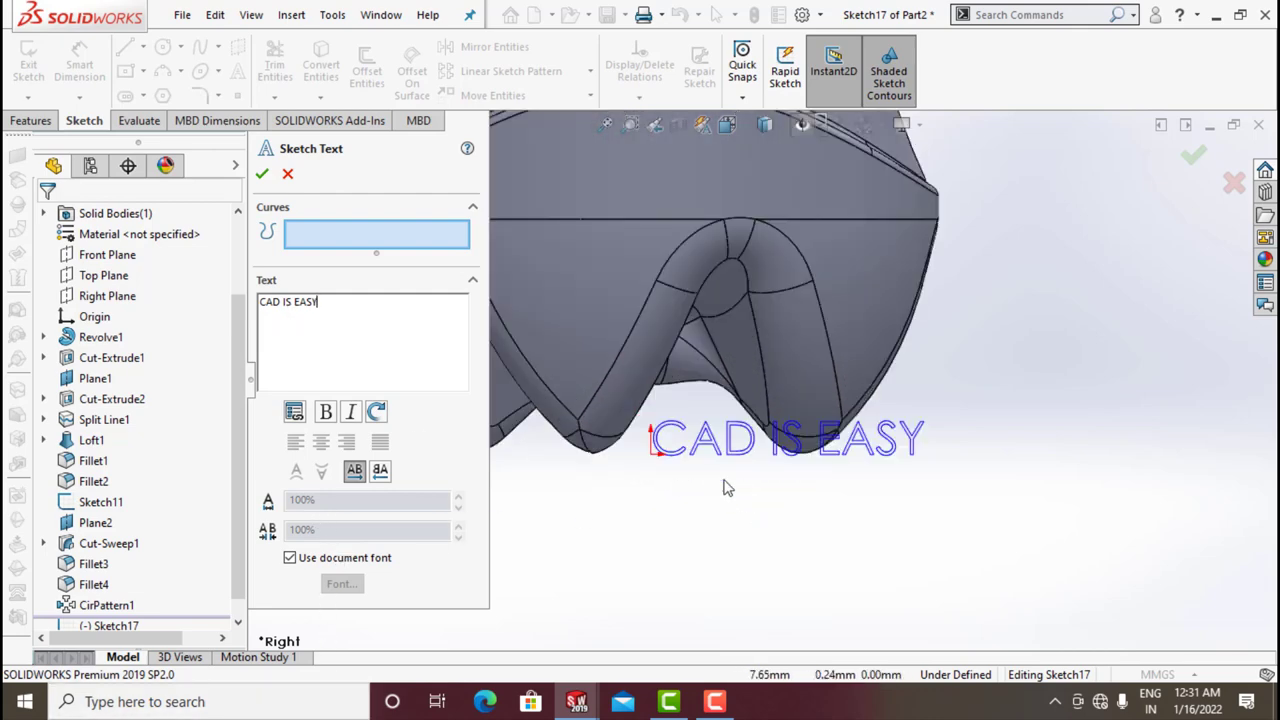
scroll(760, 428, up, 10)
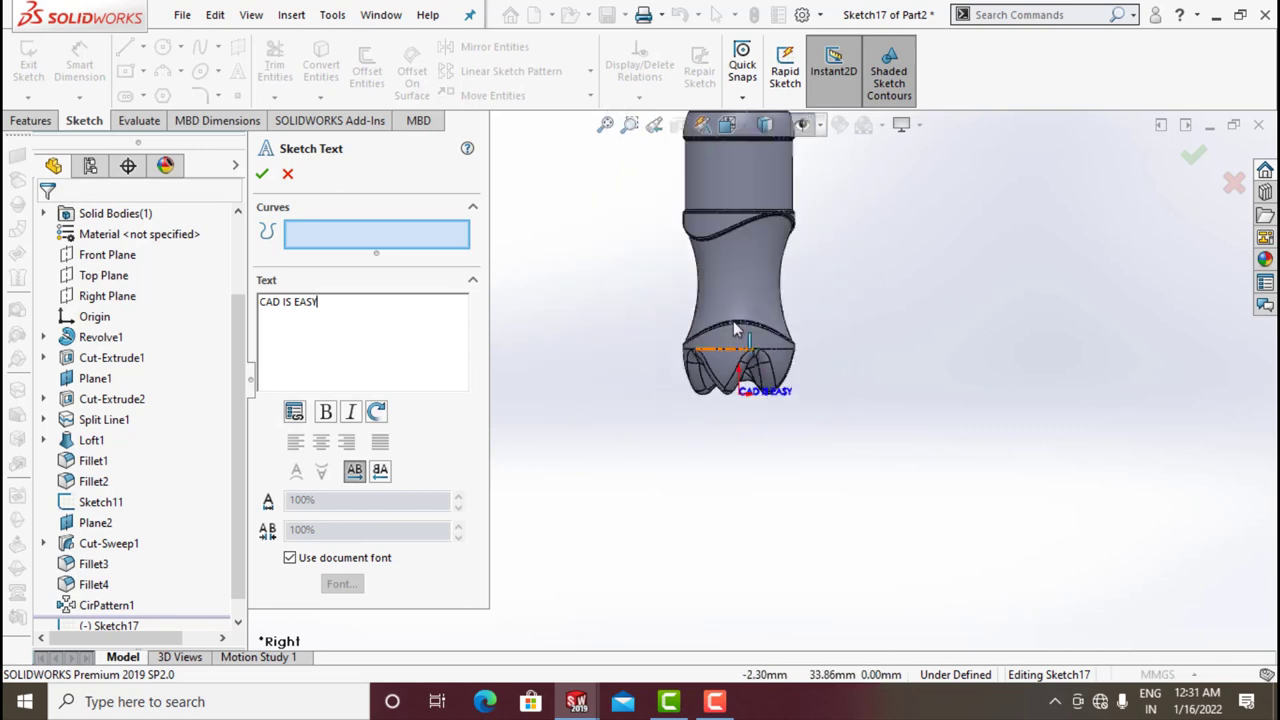
scroll(733, 293, down, 5)
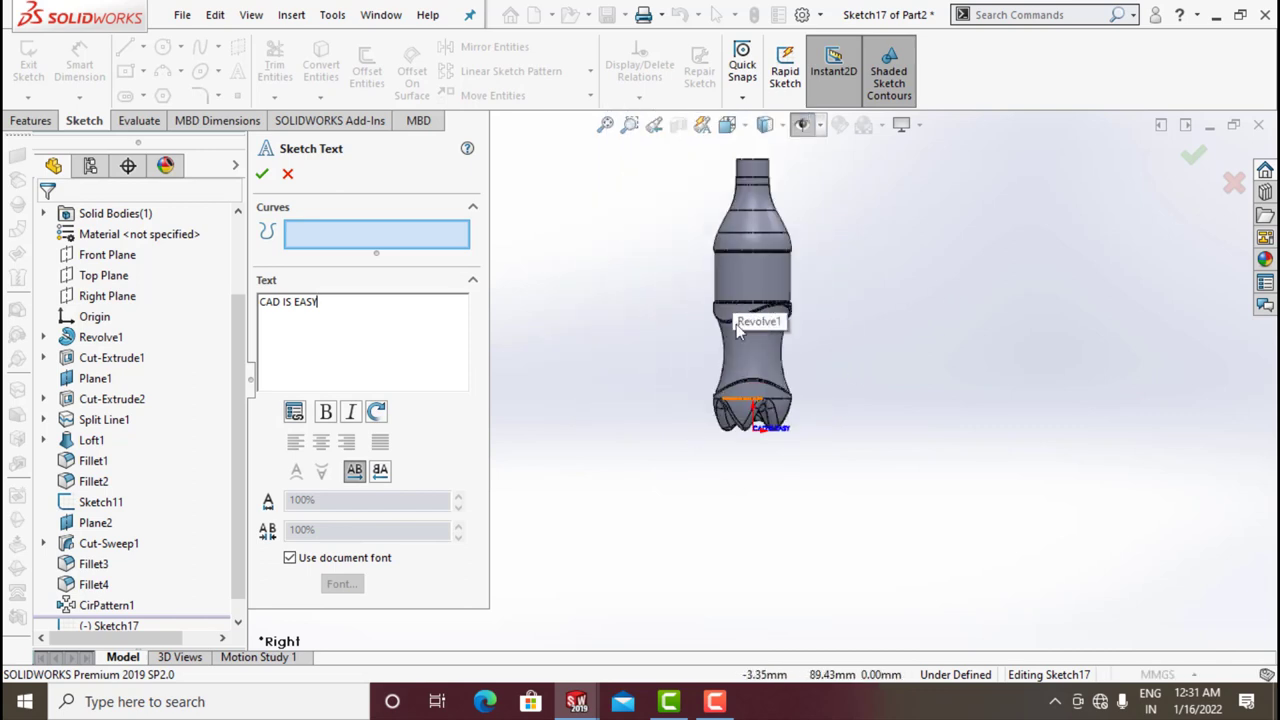
- Stop using the document font for the text and set its width factor to 170% and font height to 15 mm
click(290, 558)
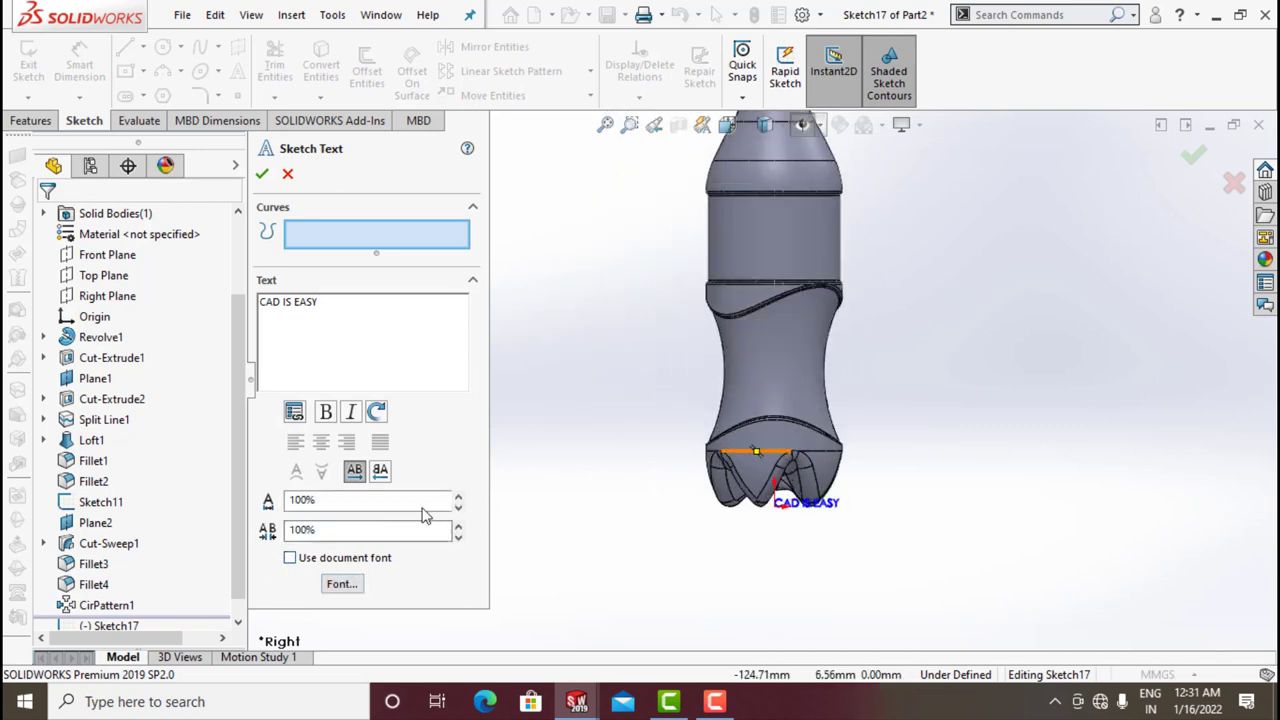
scroll(440, 501, up, 4)
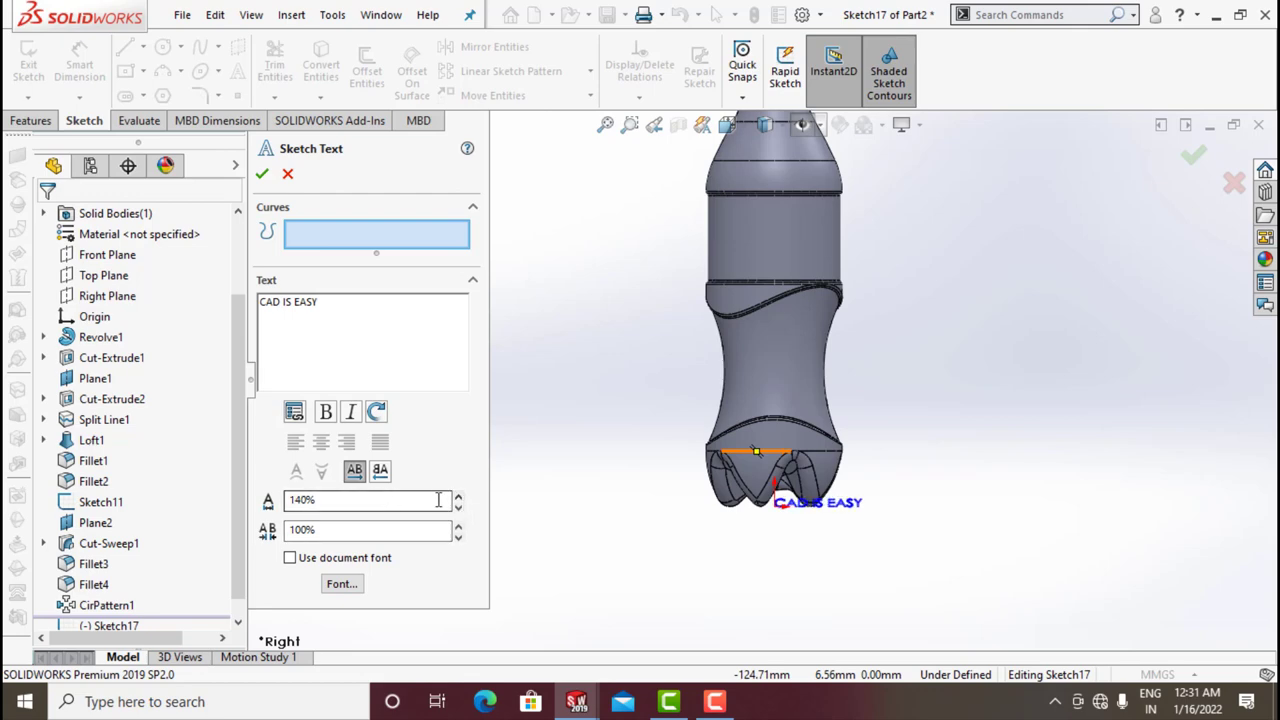
click(458, 498)
click(458, 498)
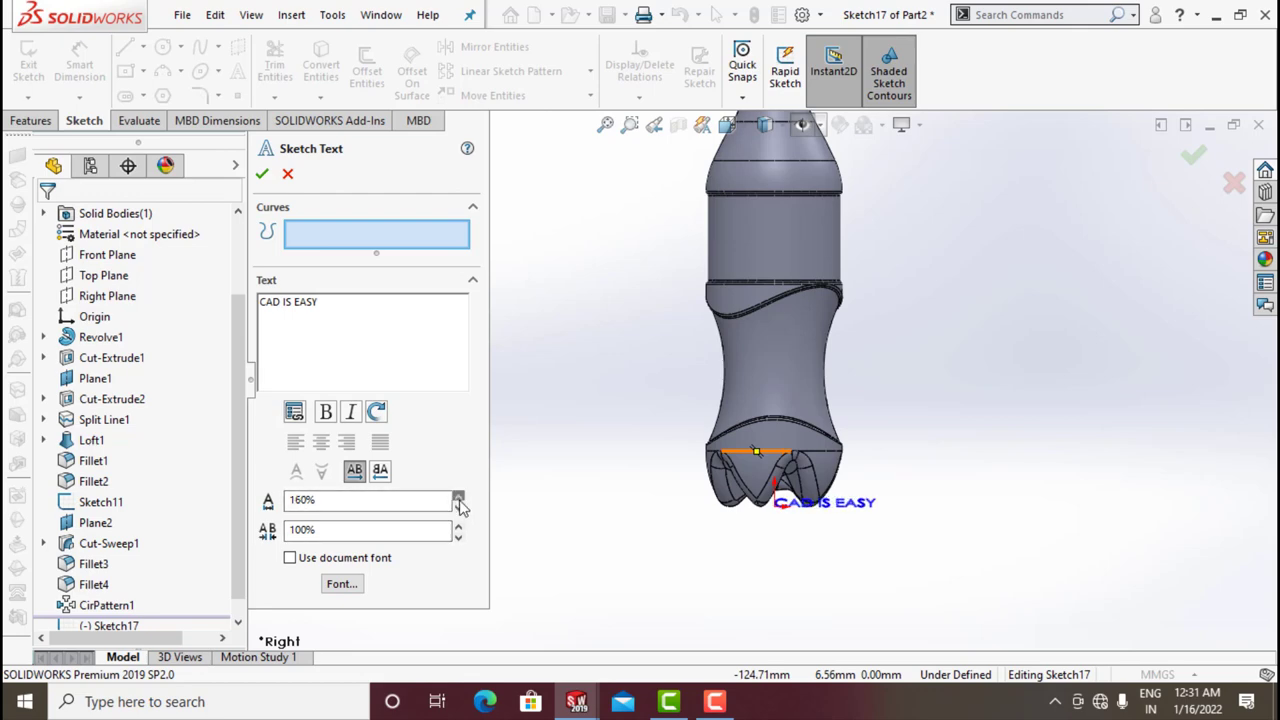
click(342, 584)
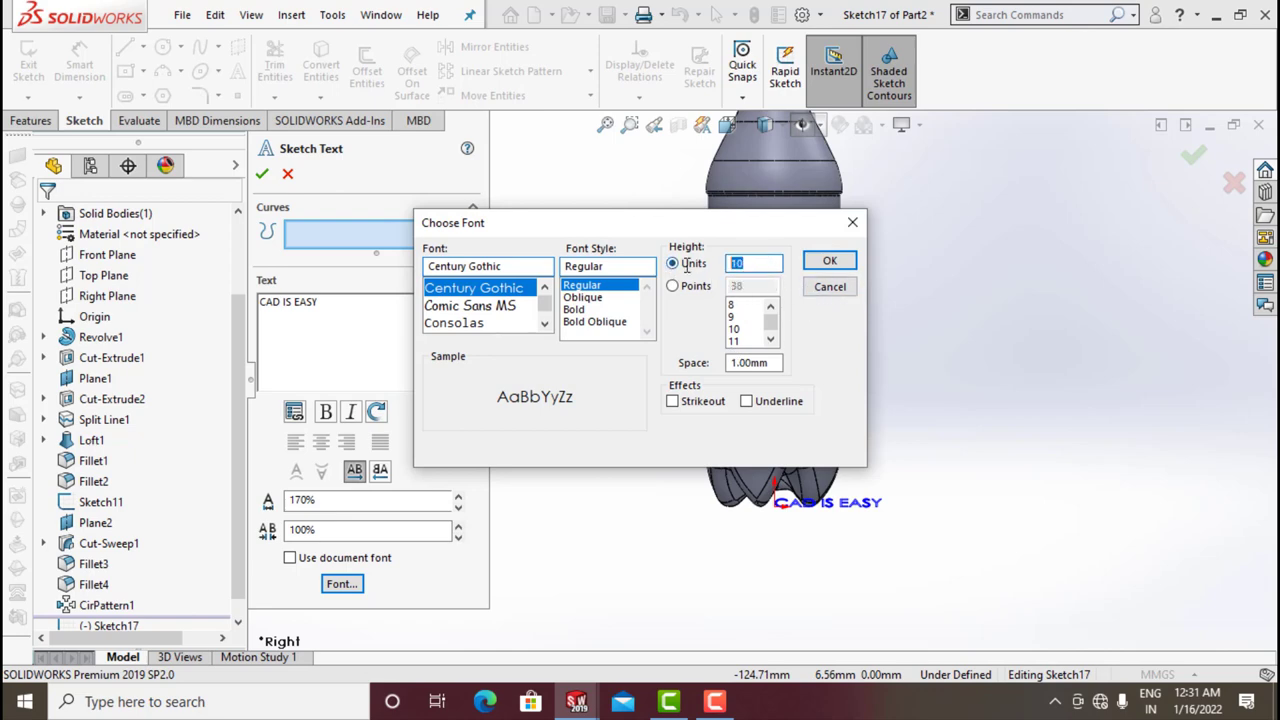
click(830, 263)
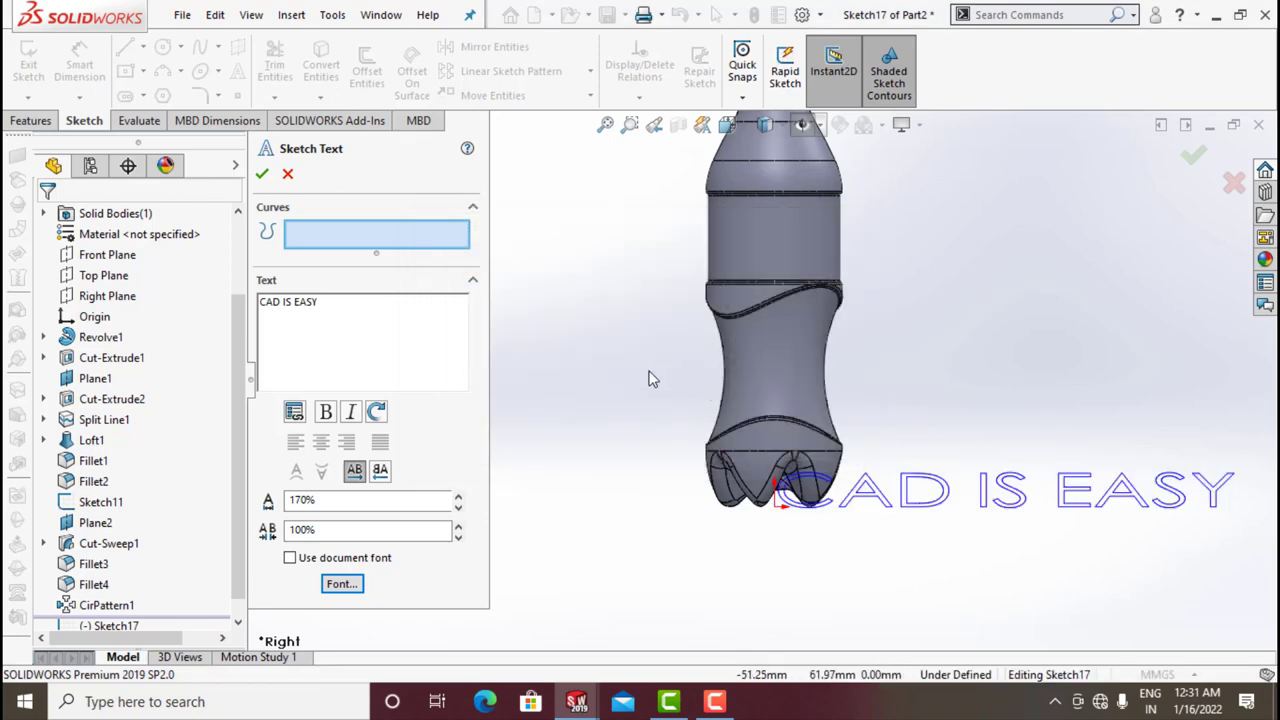
- Place the text horizontally across the bottle's straight upper body, roughly centred on it, and accept the sketch text
click(632, 258)
click(590, 261)
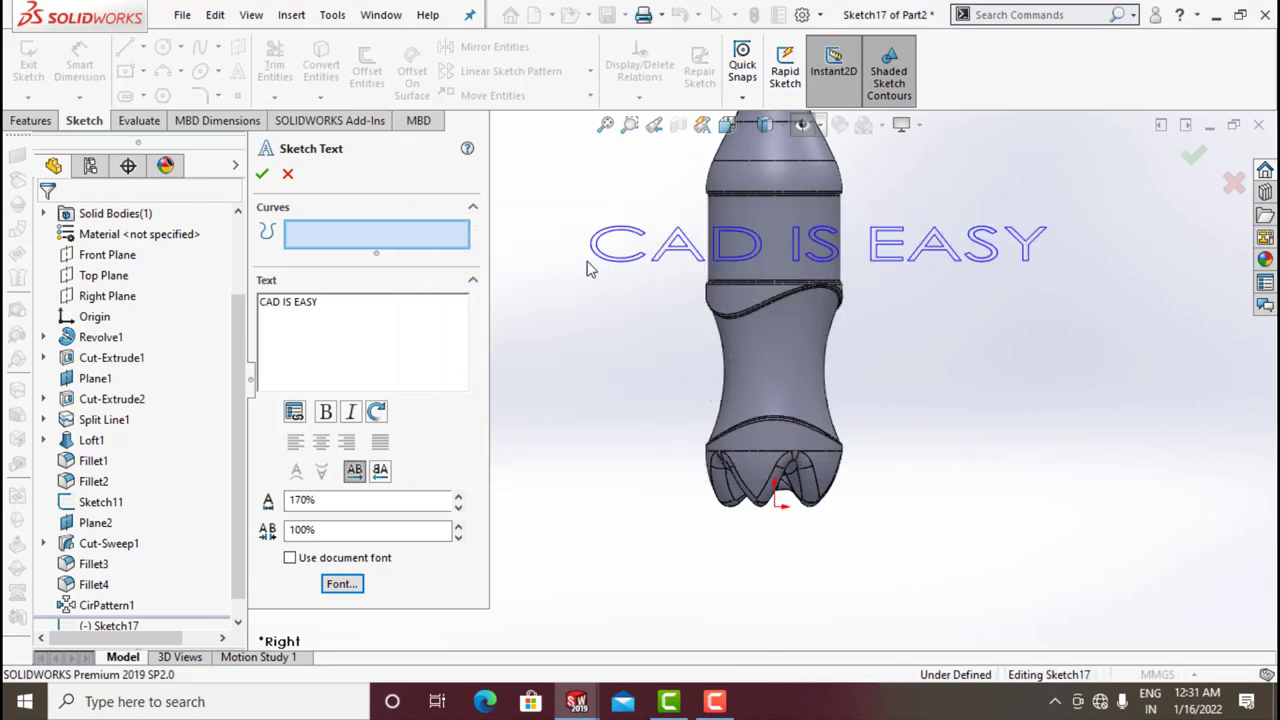
click(570, 264)
click(564, 265)
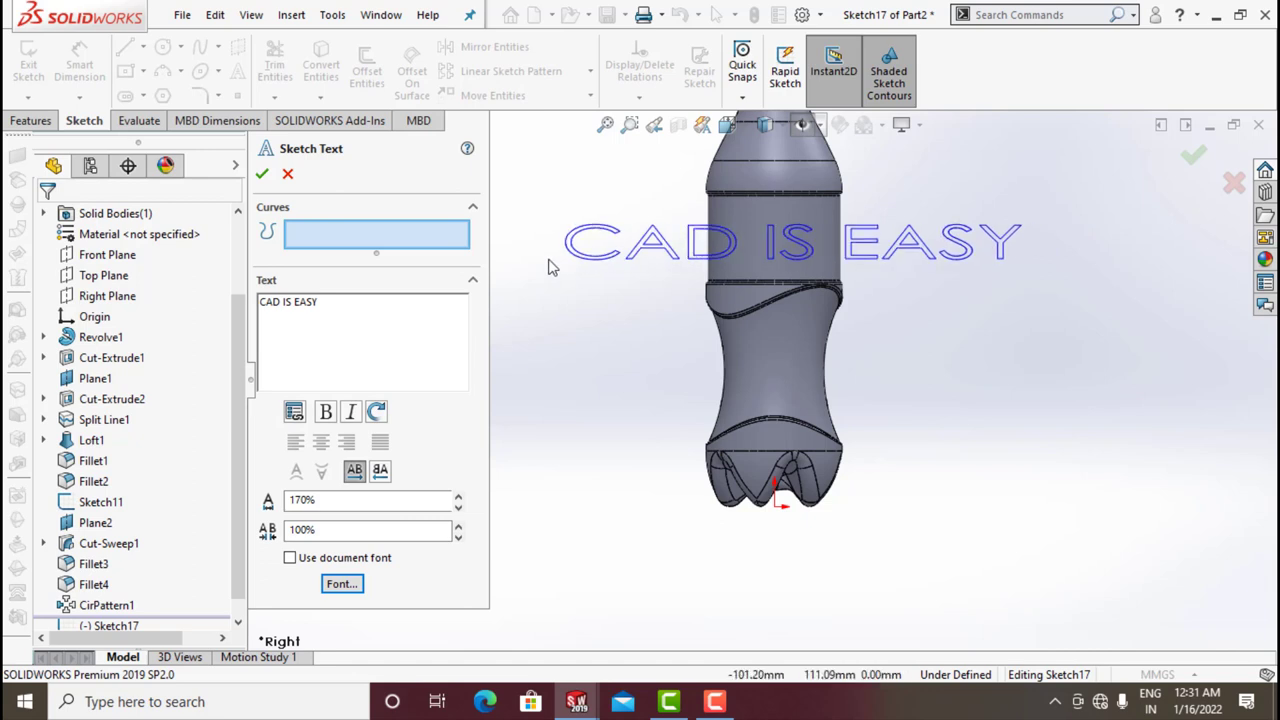
click(550, 265)
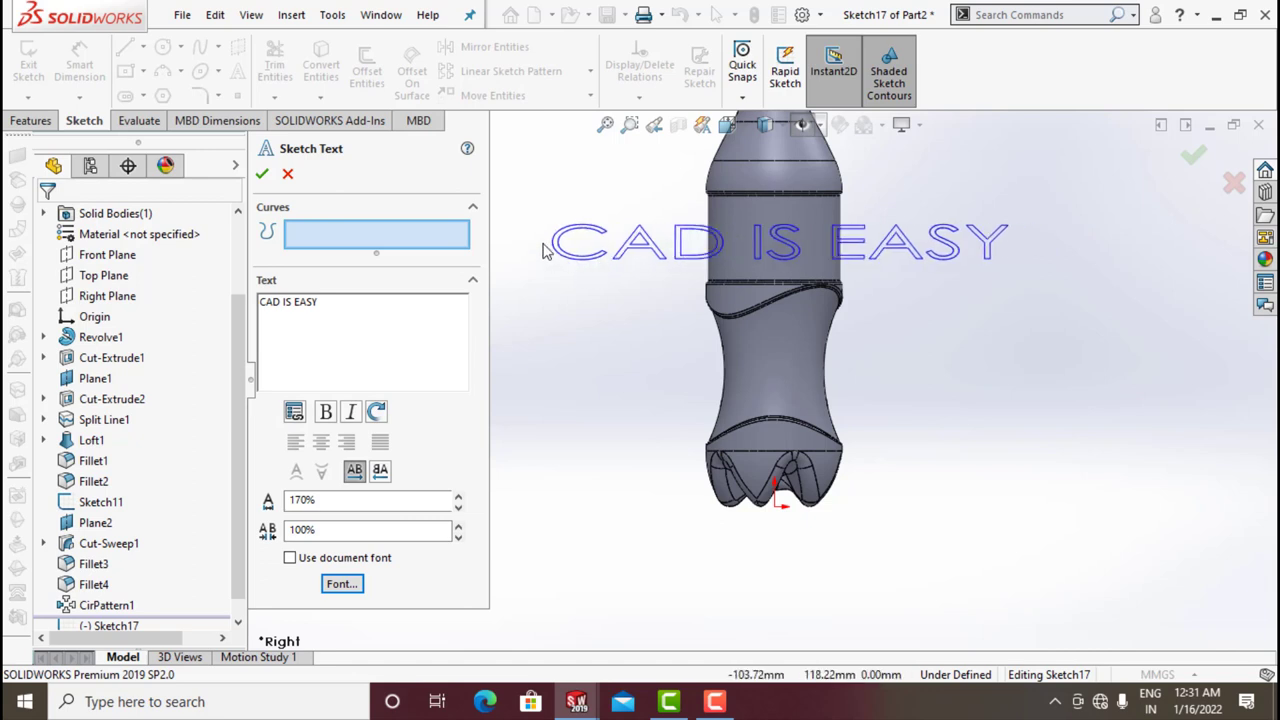
click(543, 250)
click(545, 265)
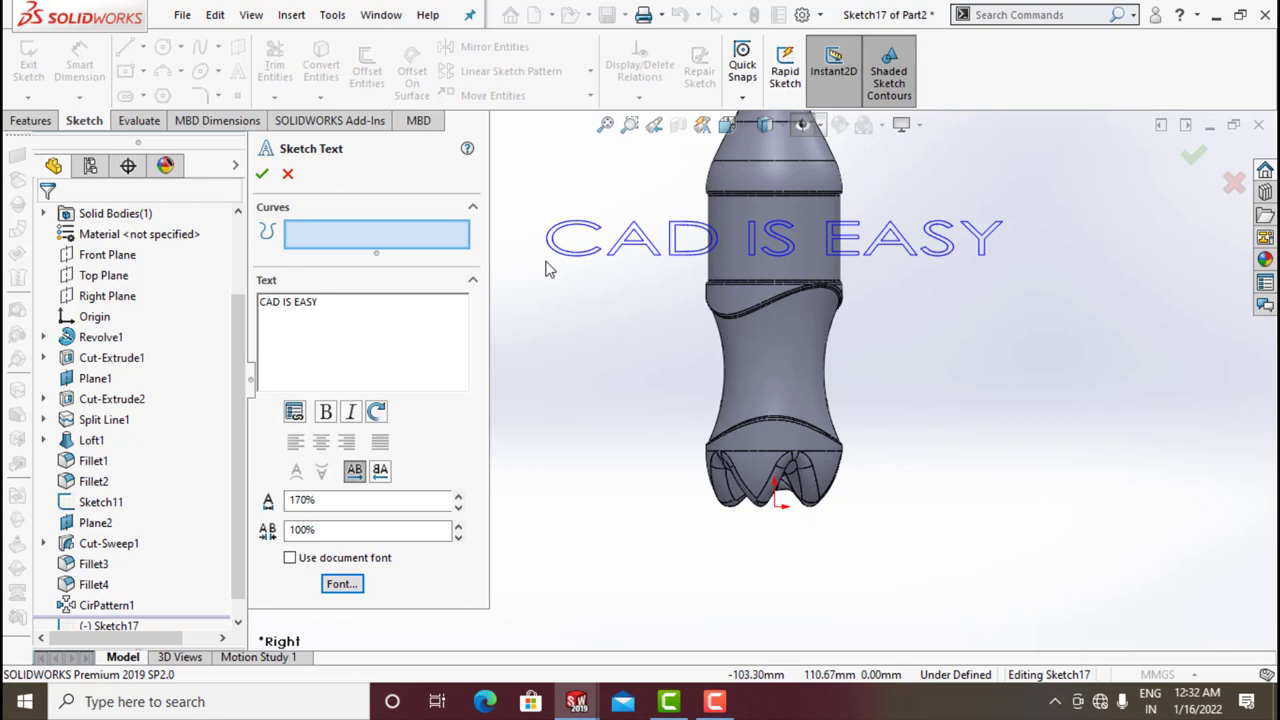
click(543, 265)
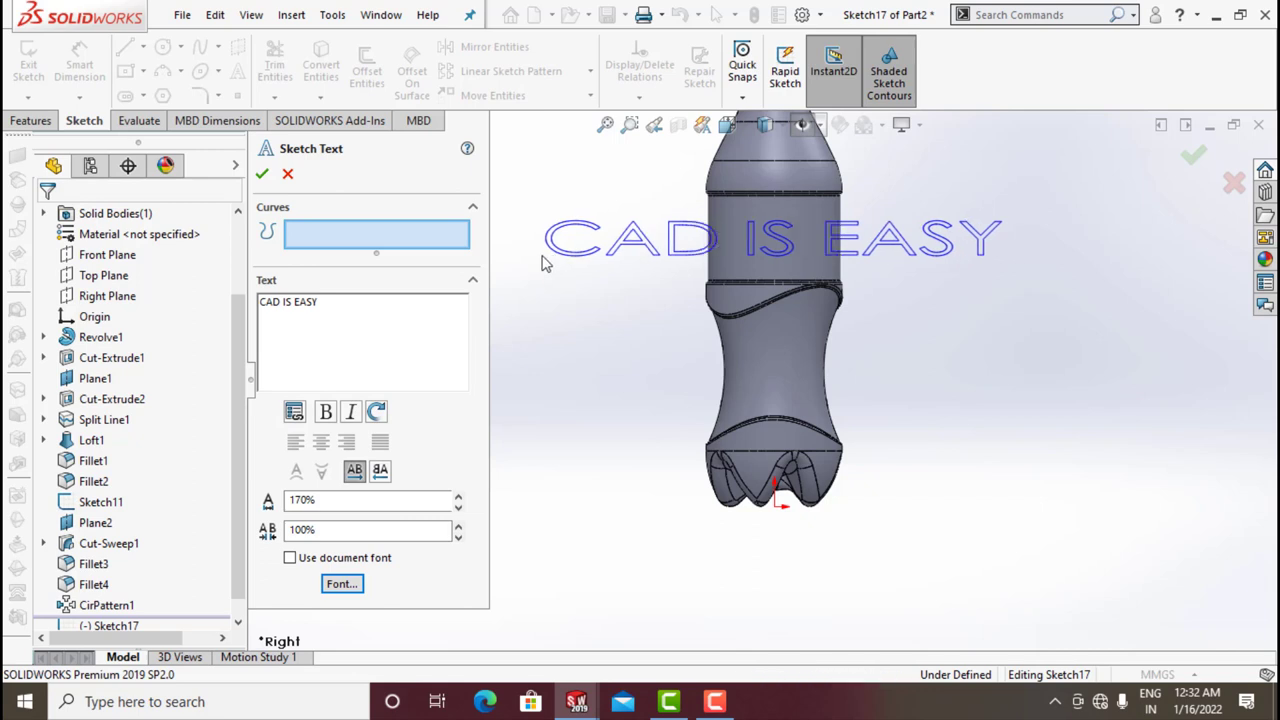
click(553, 265)
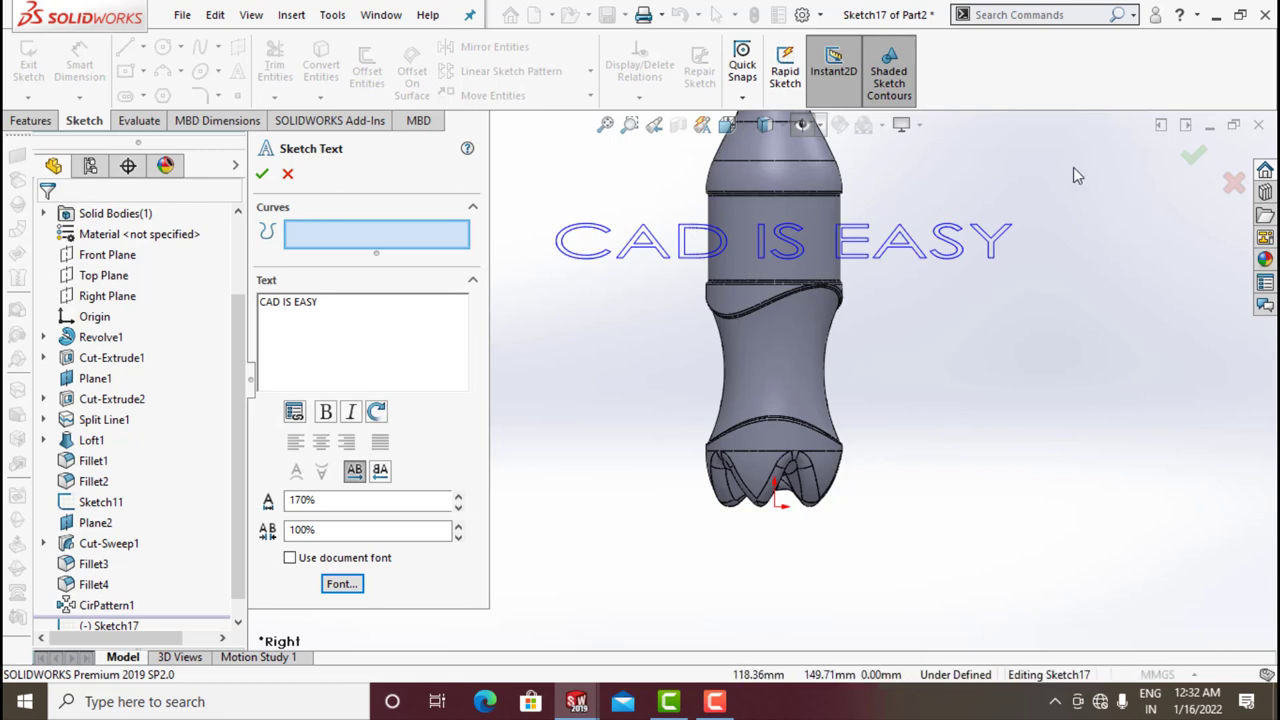
click(1196, 158)
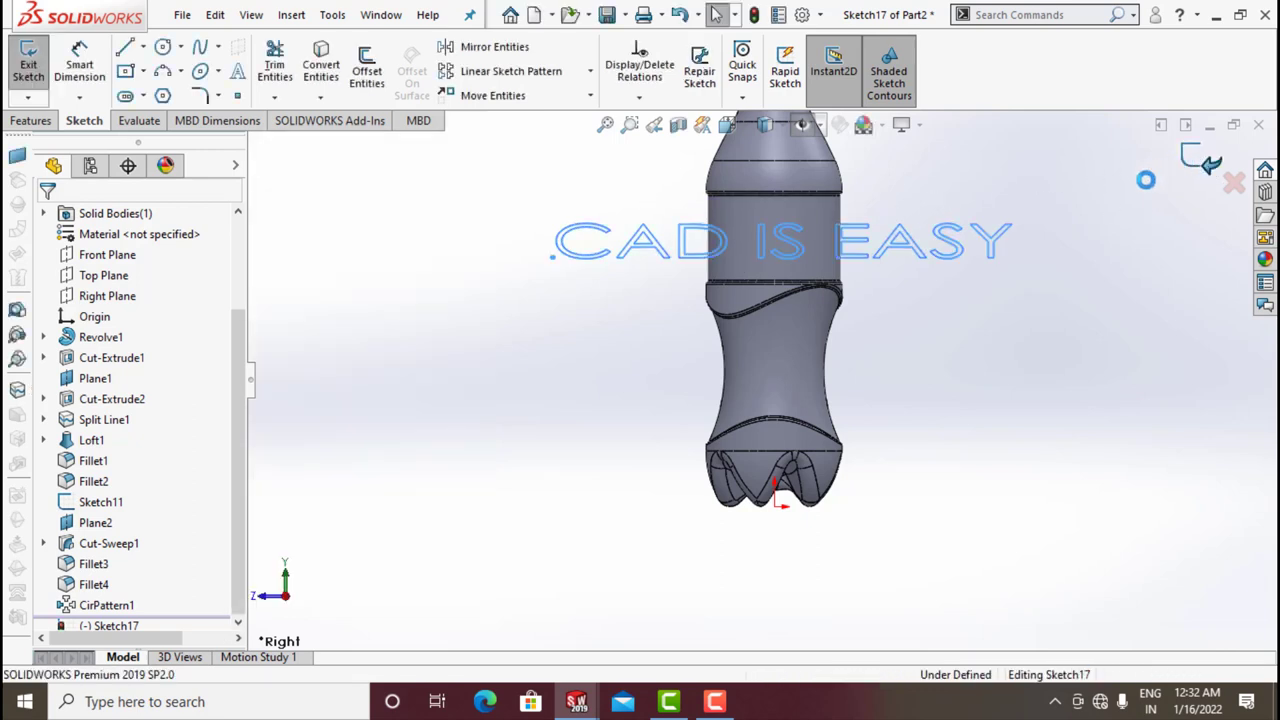
- Try to emboss the text sketch onto the cylindrical upper body face with a 1 mm Spline Surface wrap
right_drag(1143, 180, 871, 277)
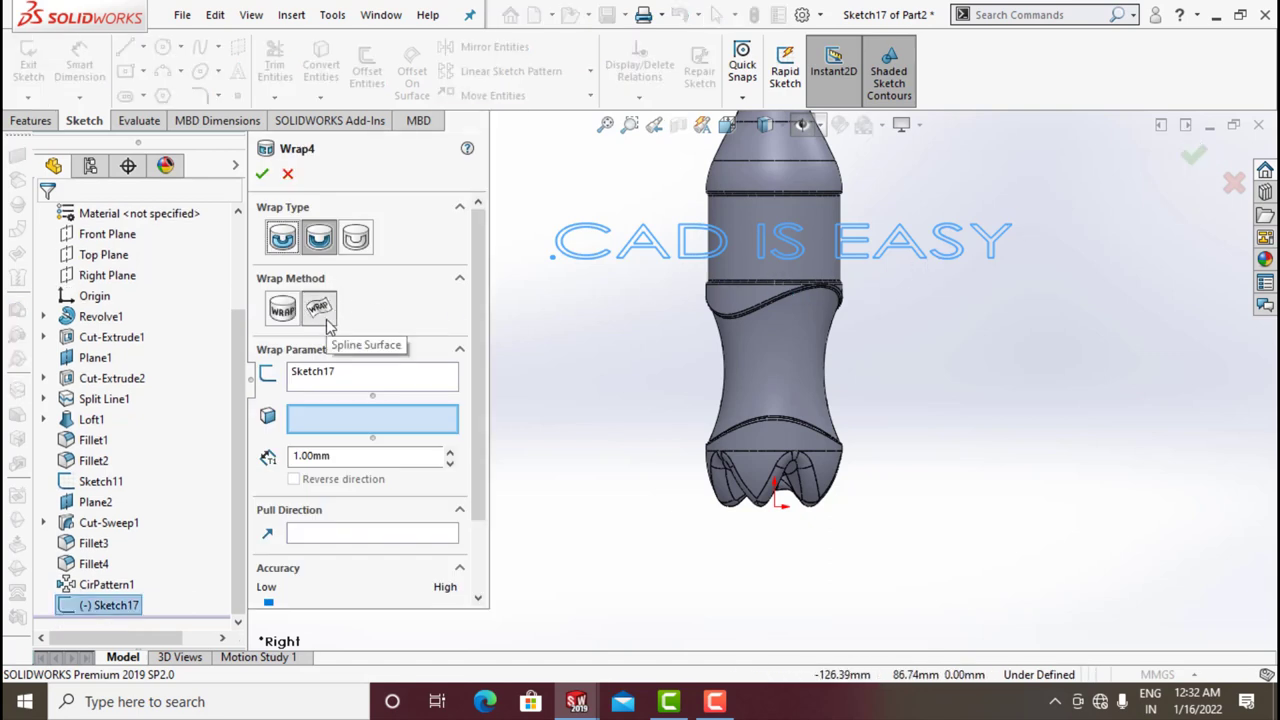
click(756, 212)
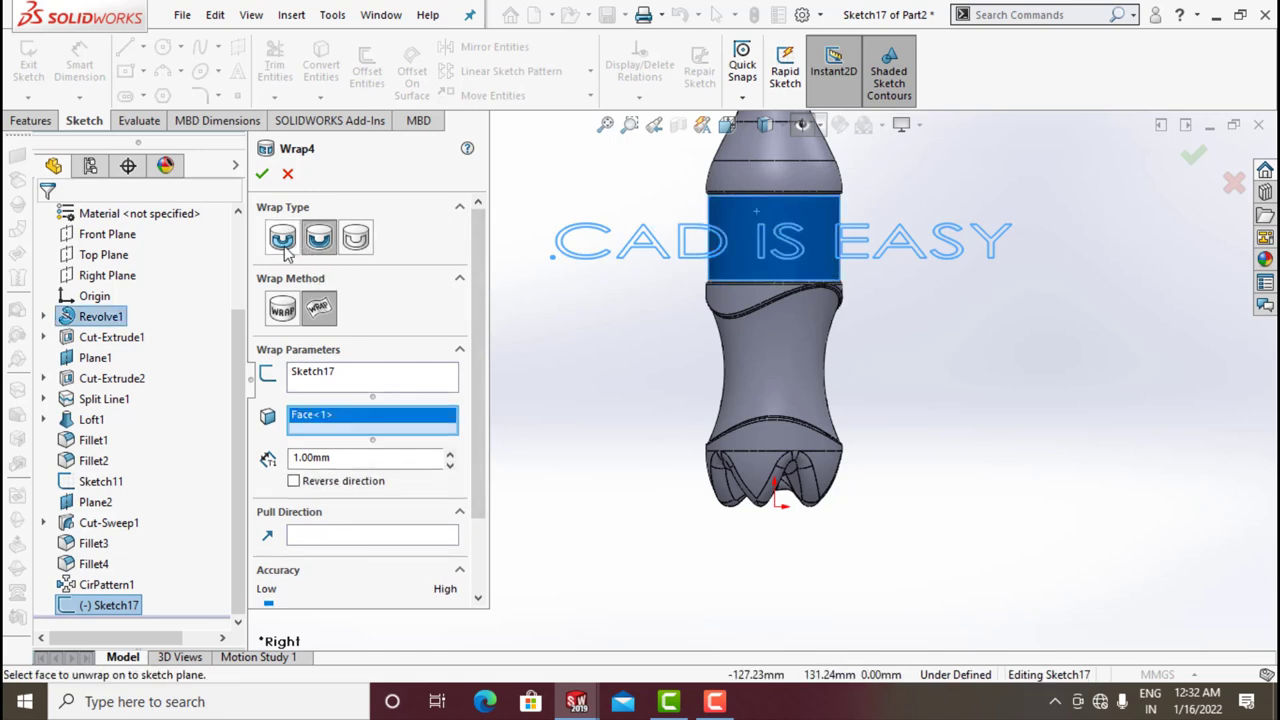
click(286, 248)
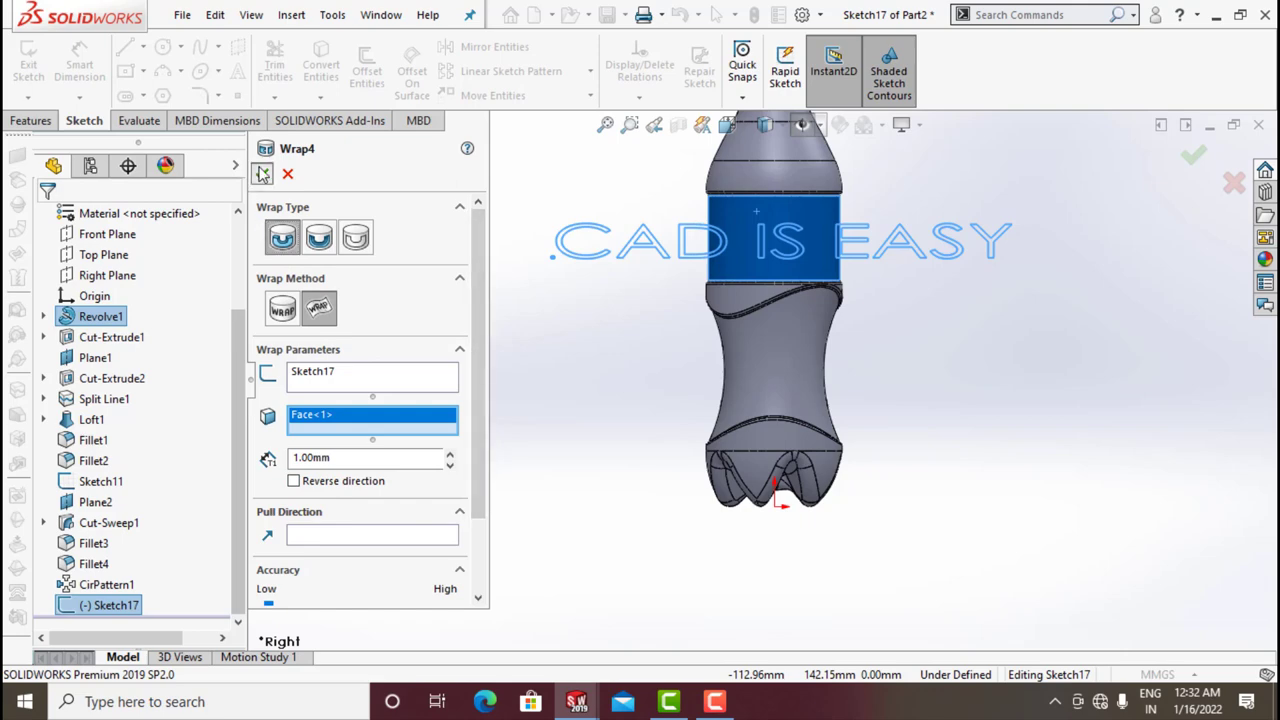
click(262, 174)
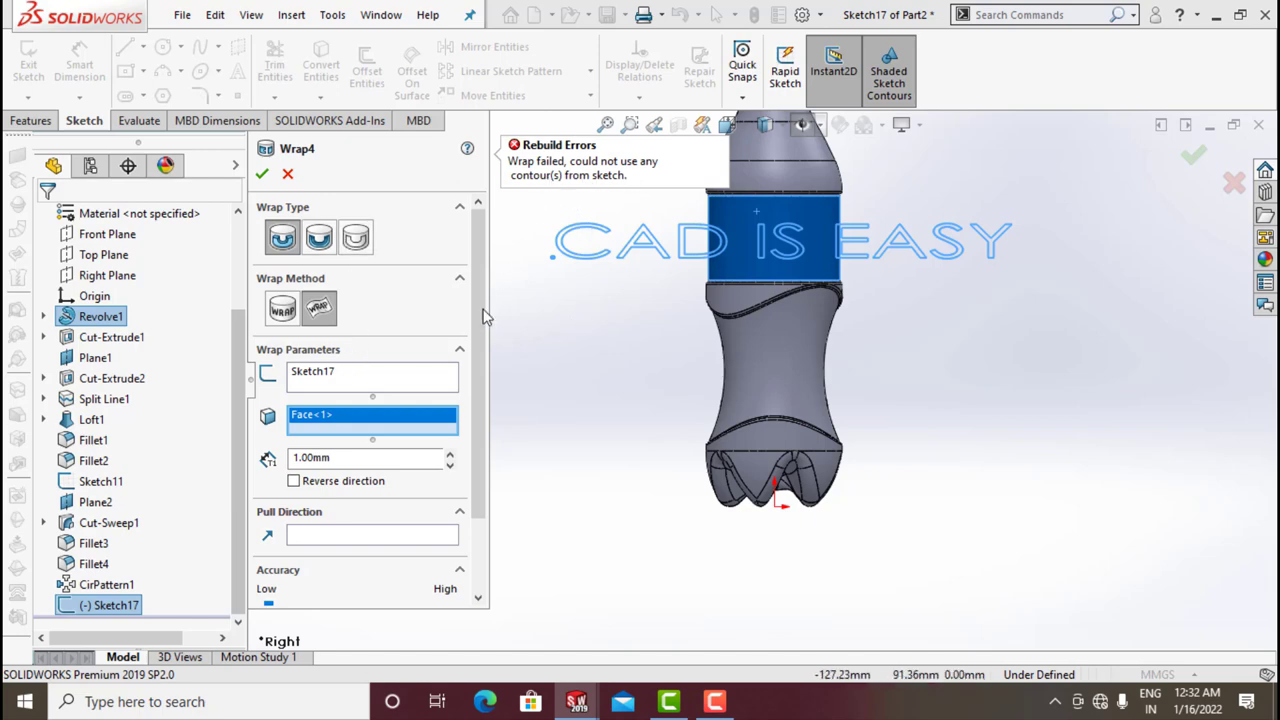
scroll(480, 314, down, 3)
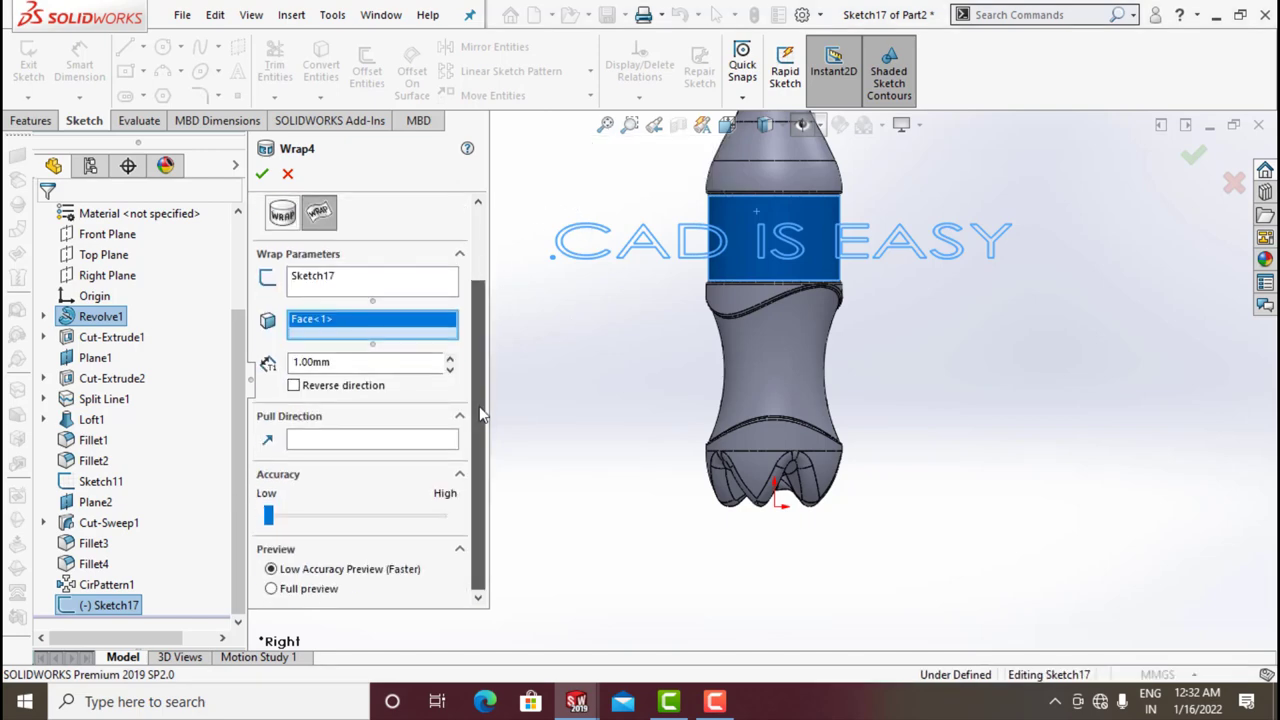
click(287, 177)
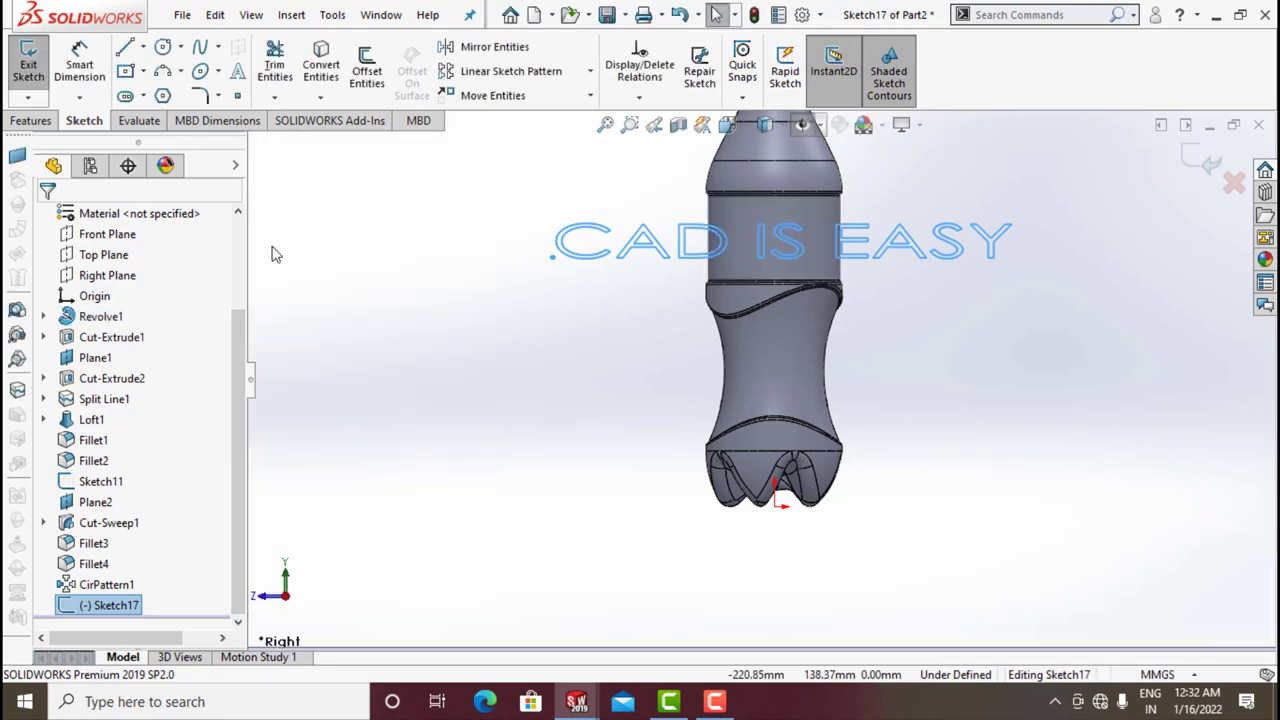
- Reduce the font height of the "CAD IS EASY" text, reposition it centrally across the upper body and exit the sketch
right_click(104, 610)
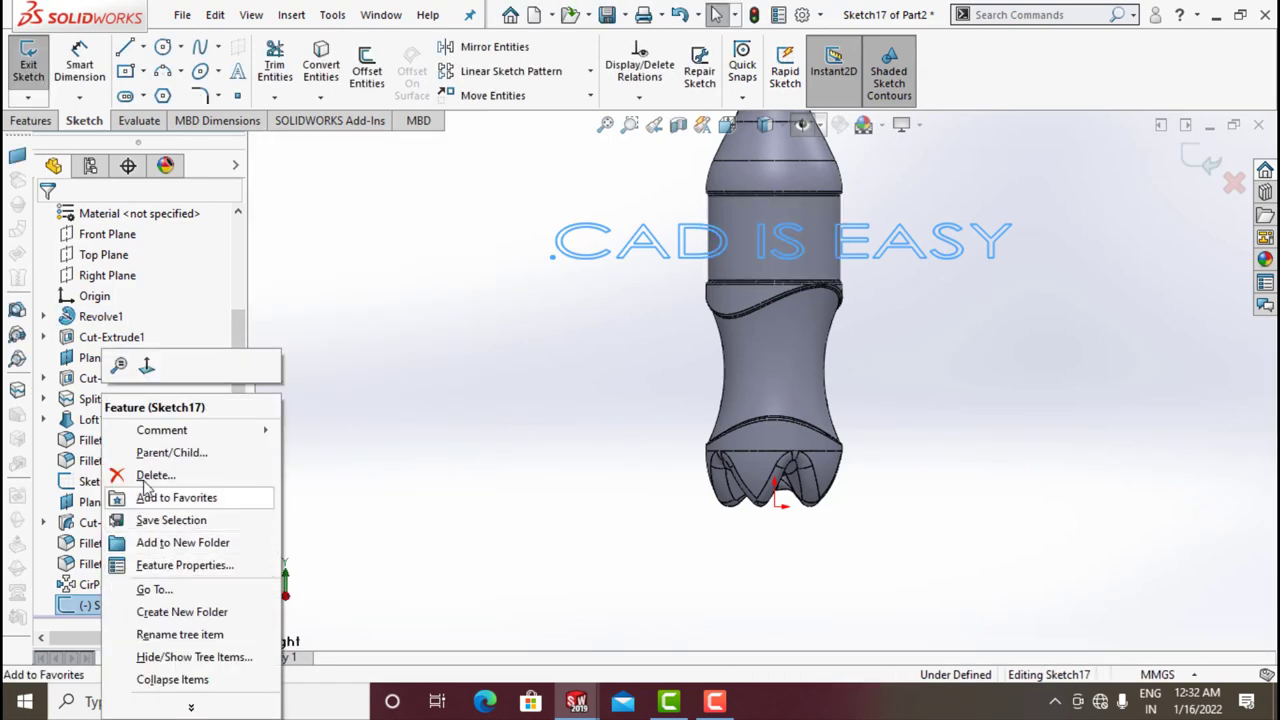
click(533, 371)
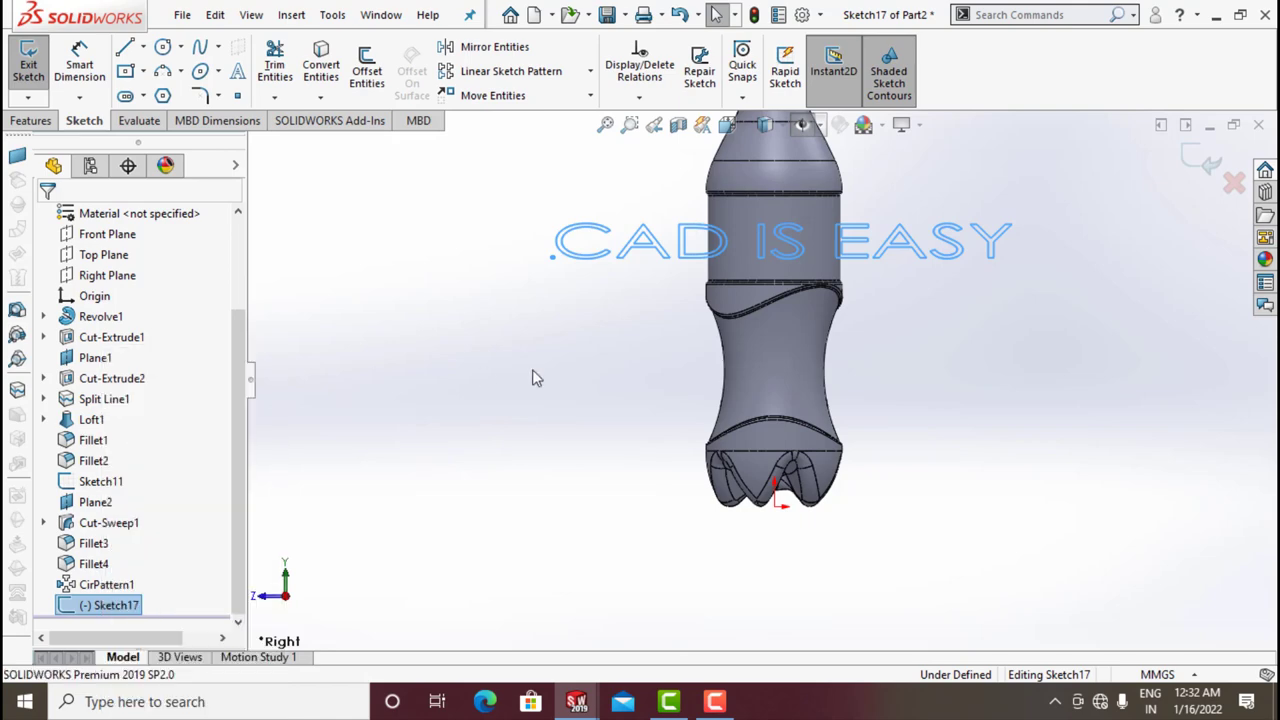
double_click(950, 252)
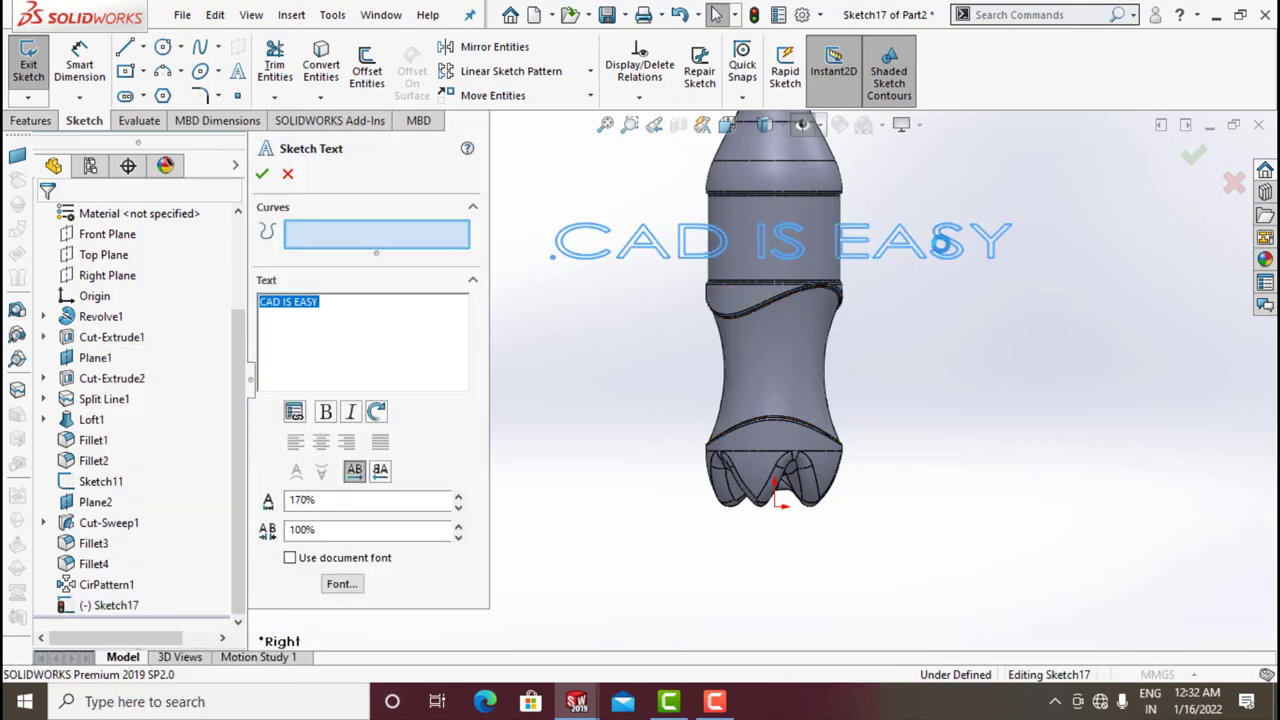
click(342, 583)
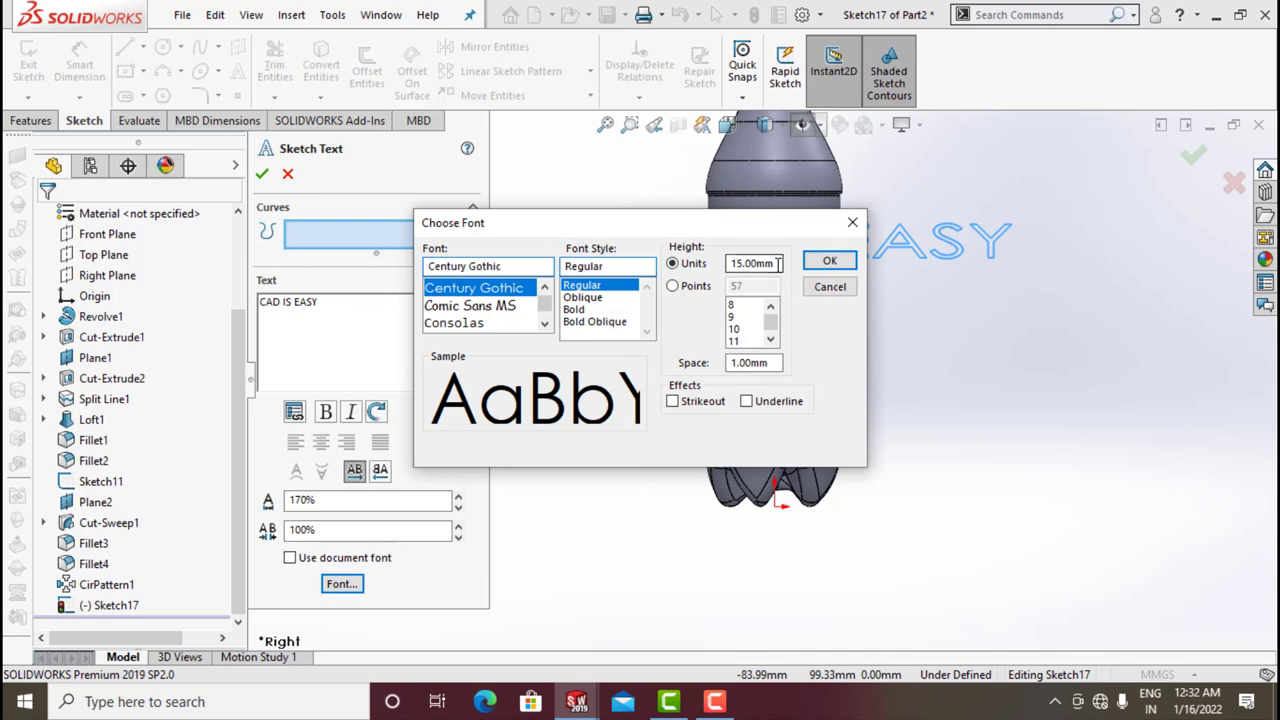
key(Return)
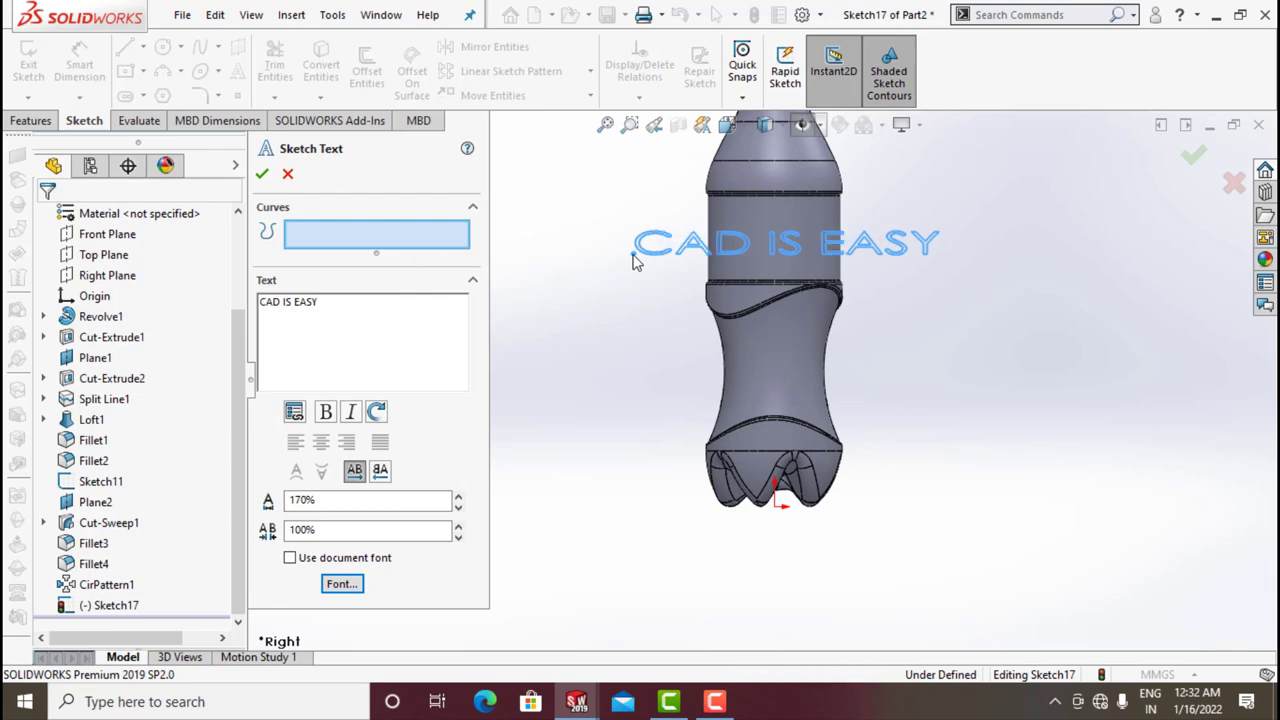
click(1200, 158)
click(1203, 165)
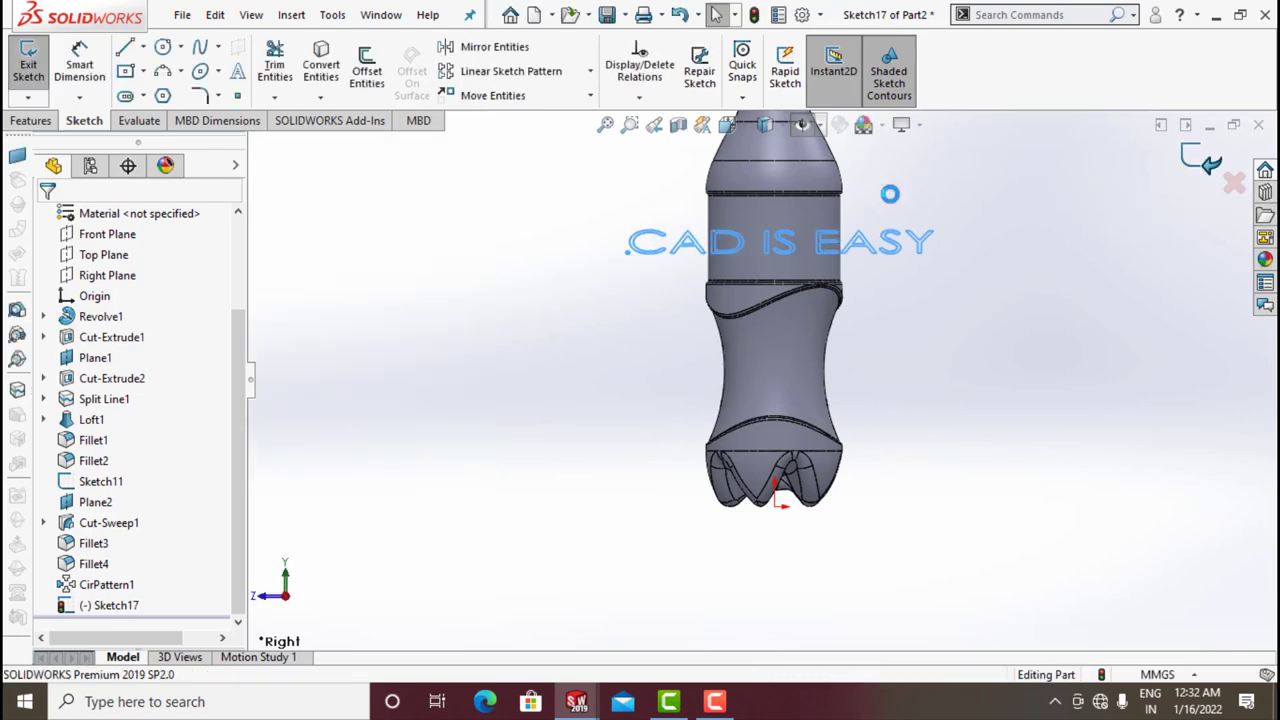
- Emboss the "CAD IS EASY" text sketch onto the bottle's cylindrical upper body face with a 1 mm Spline Surface wrap
click(291, 16)
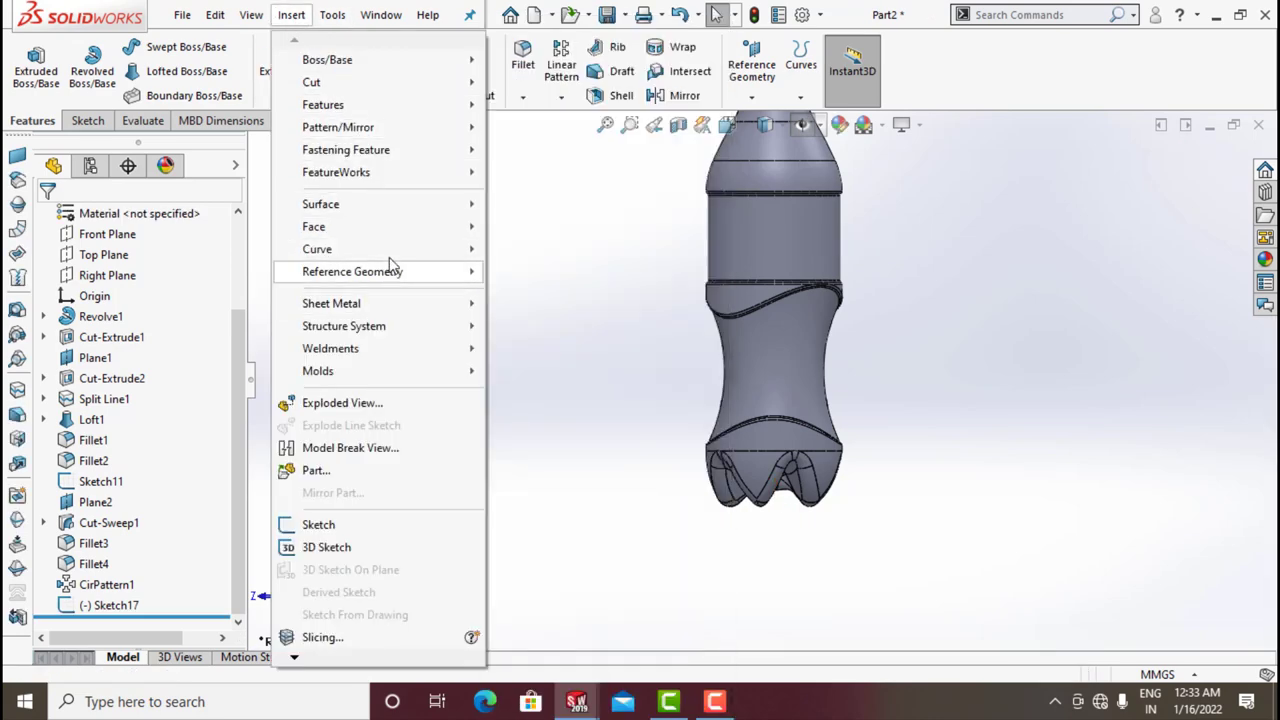
mouse_move(391, 119)
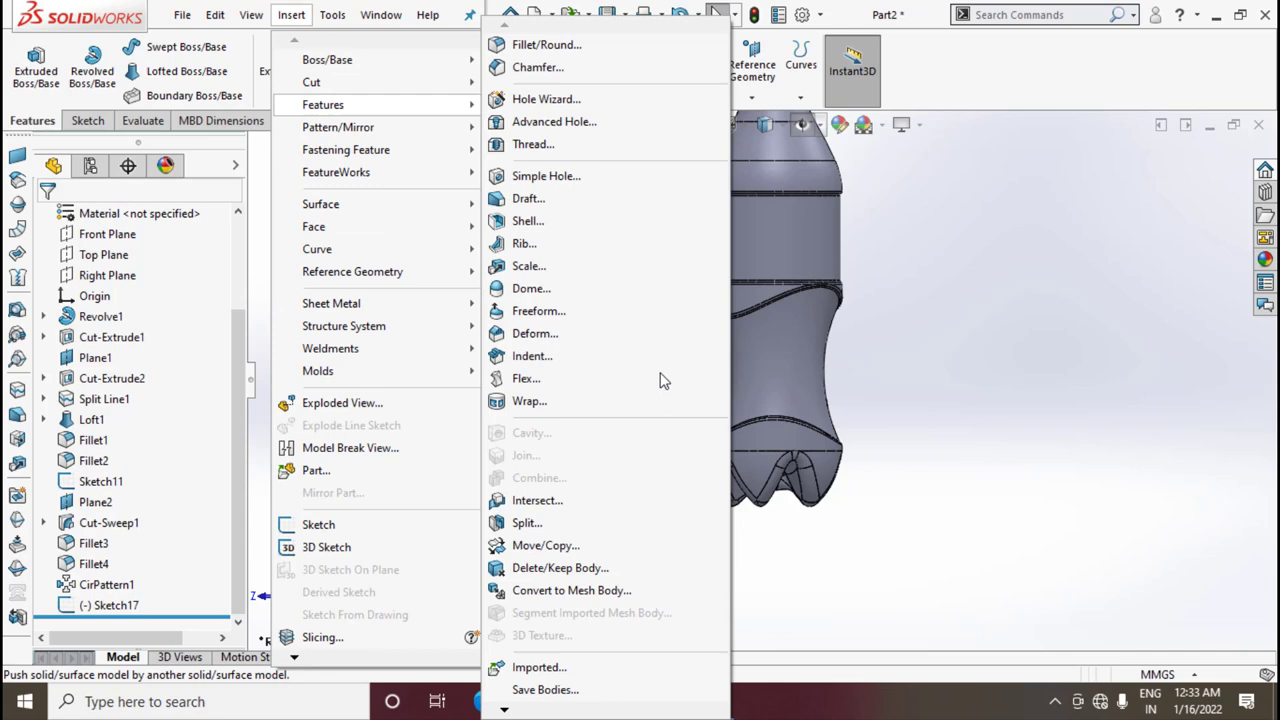
click(606, 402)
click(112, 605)
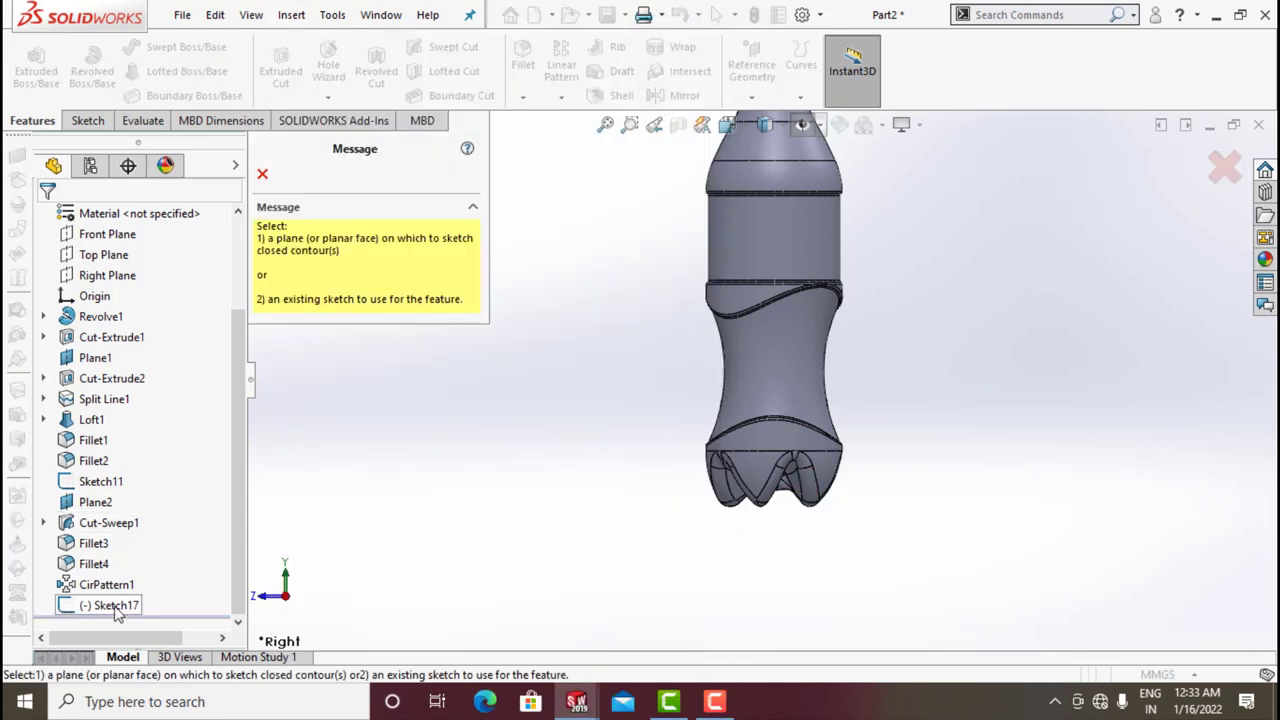
click(291, 14)
mouse_move(340, 104)
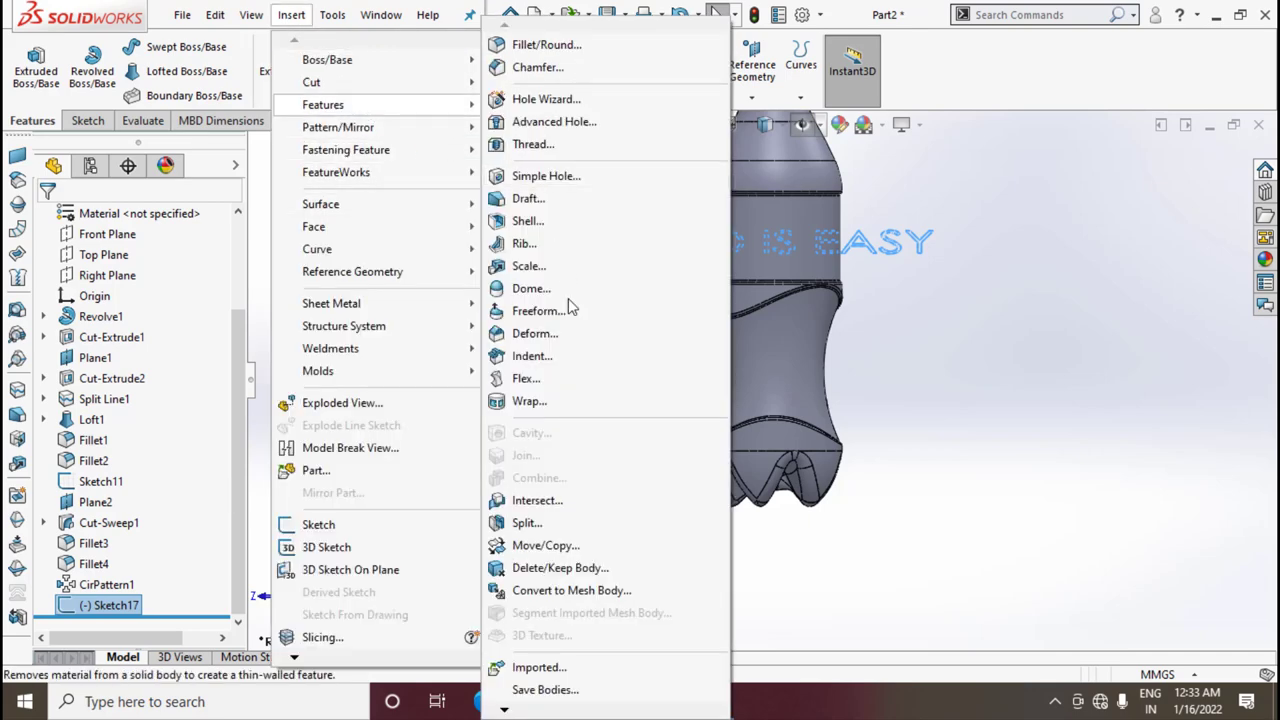
click(582, 405)
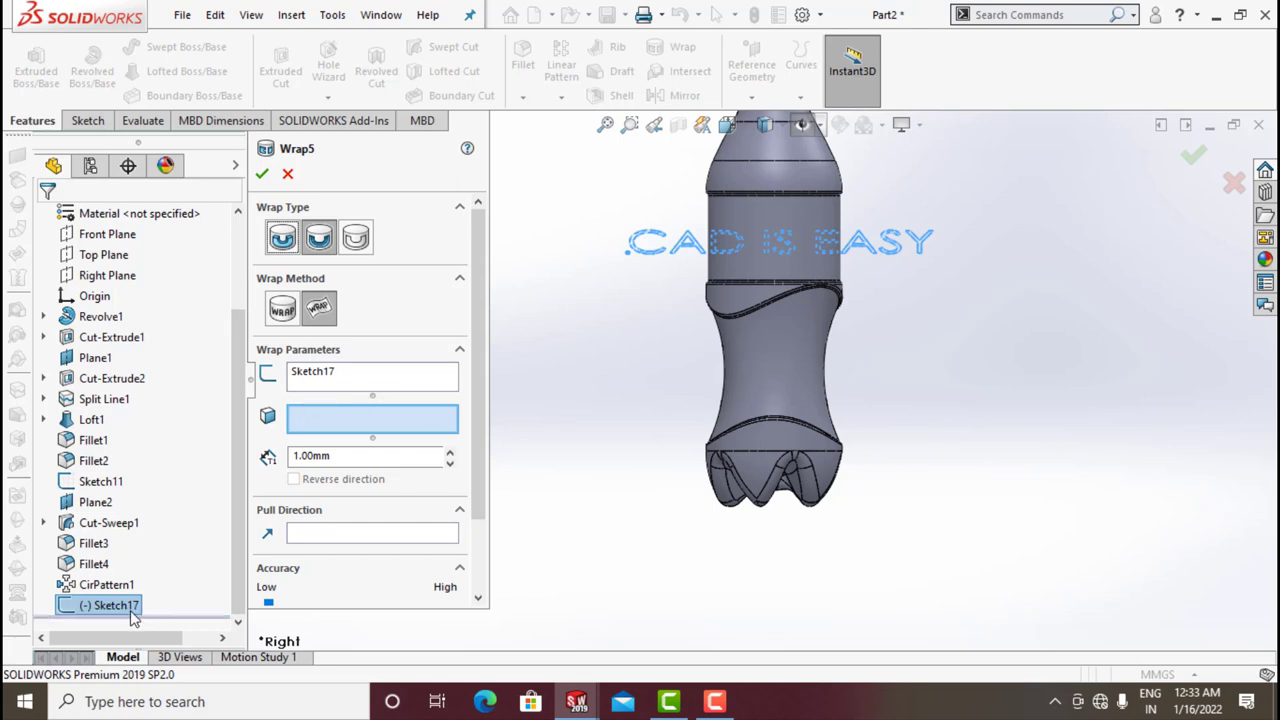
click(764, 215)
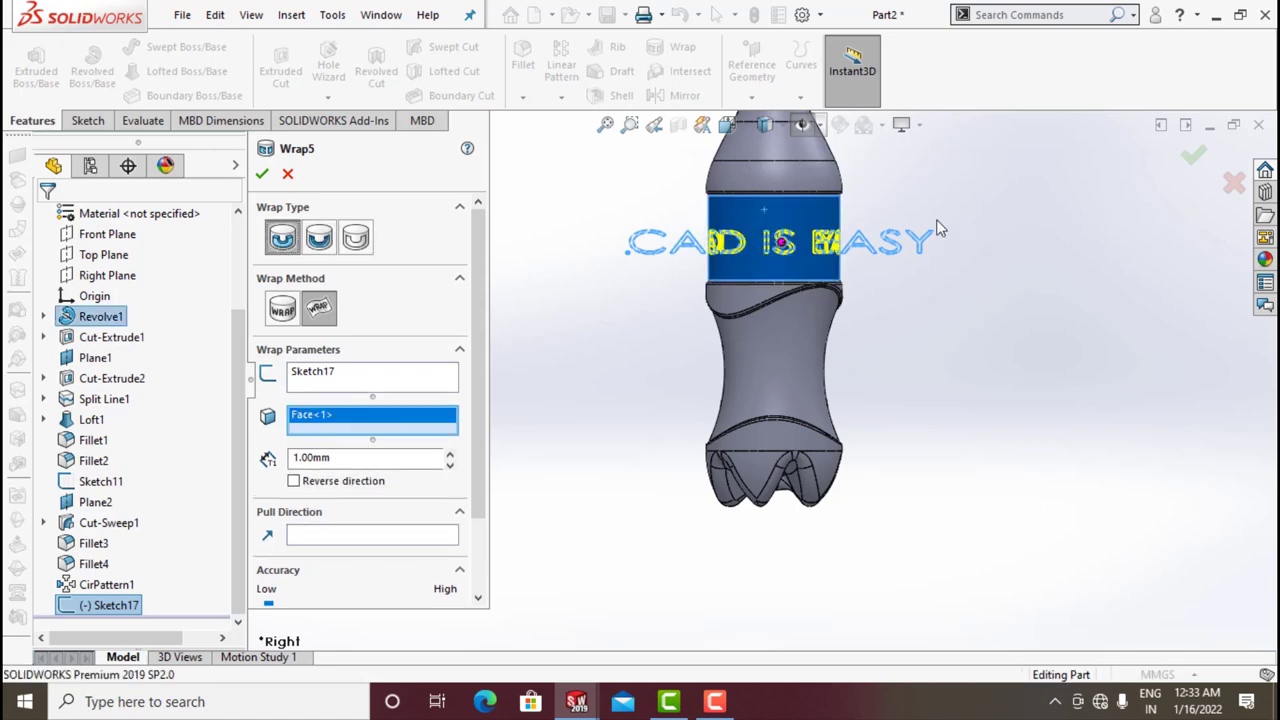
scroll(810, 347, down, 5)
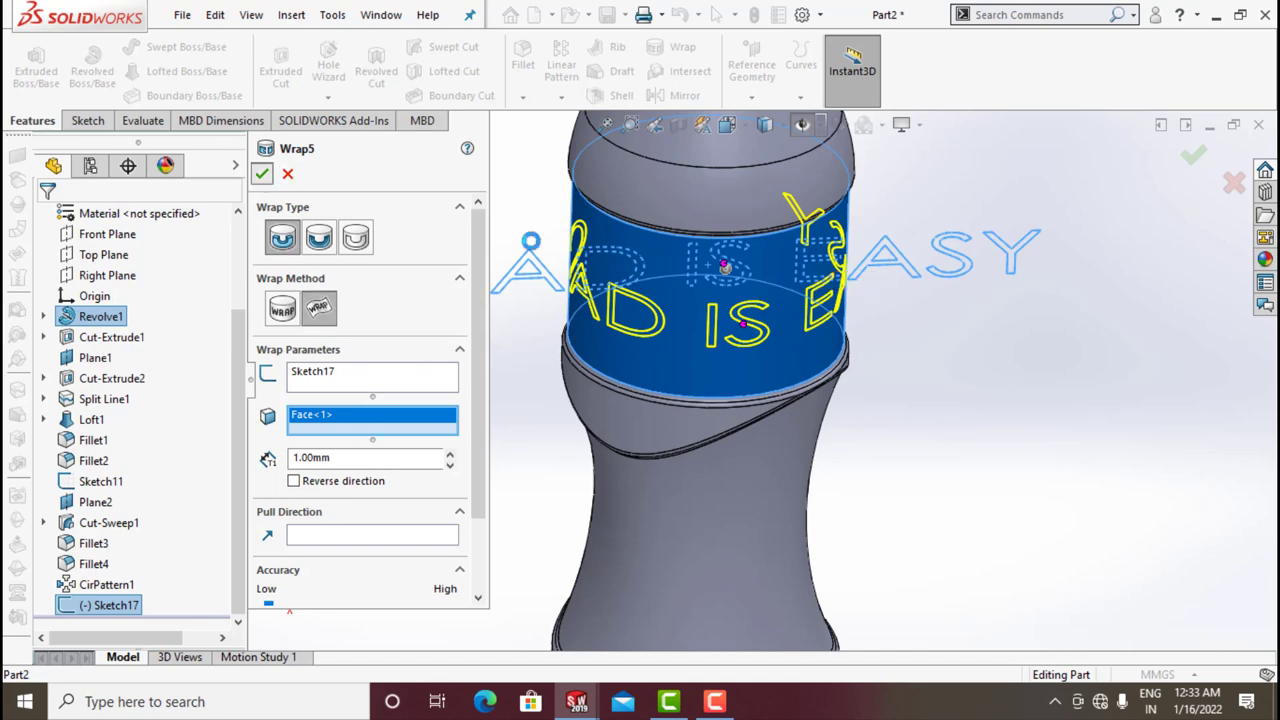
key(Return)
scroll(700, 372, up, 3)
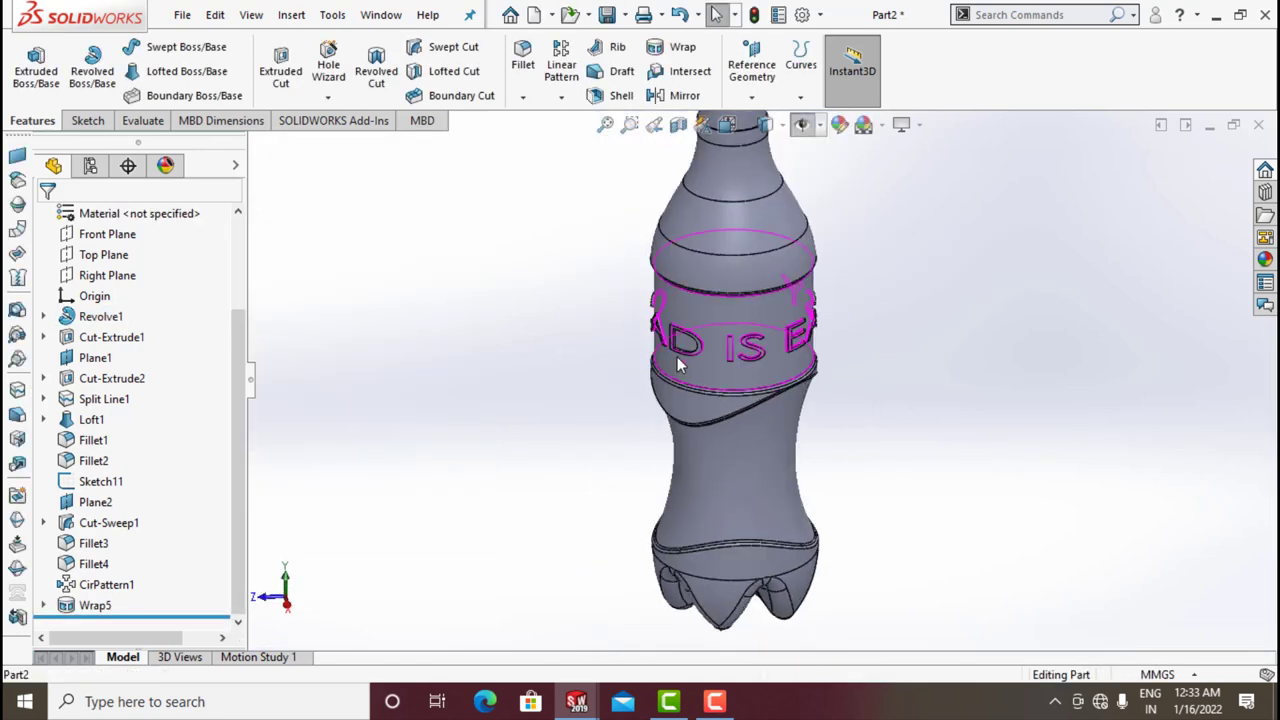
middle_drag(678, 365, 257, 423)
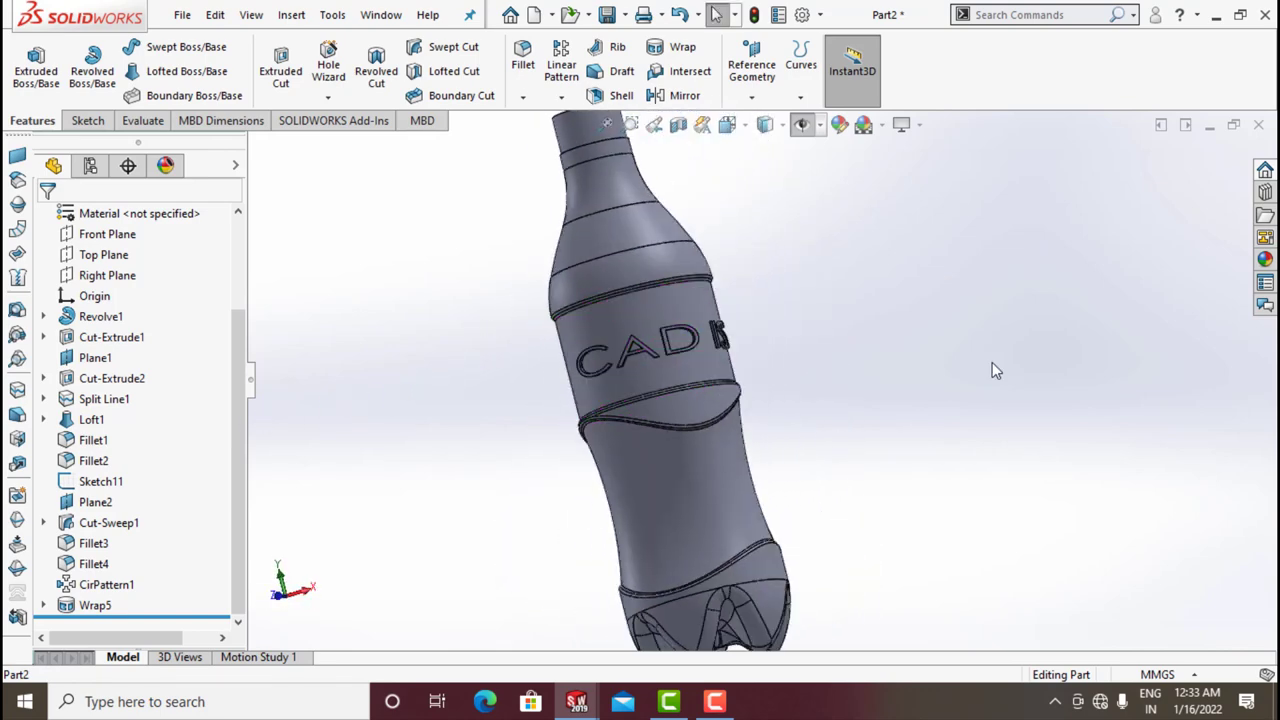
- Shell the bottle with a 0.80 mm wall thickness, removing the flat face at the top of the neck
key(ctrl+4)
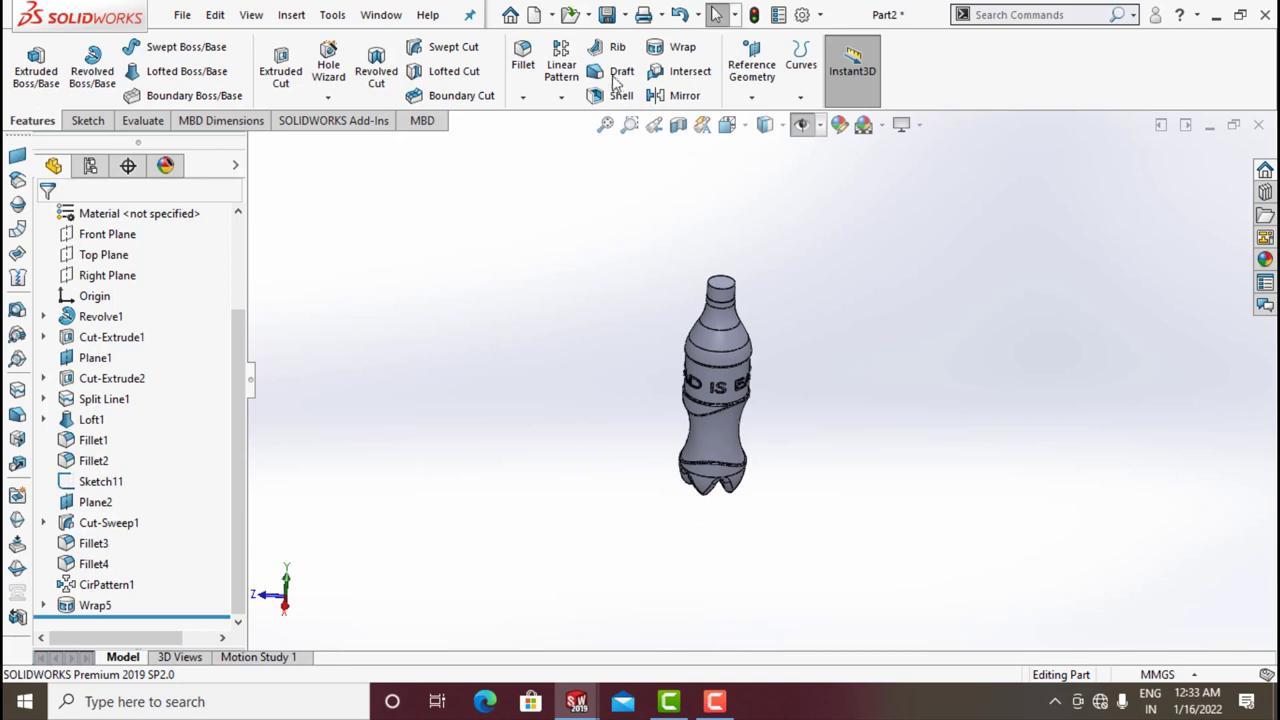
click(612, 95)
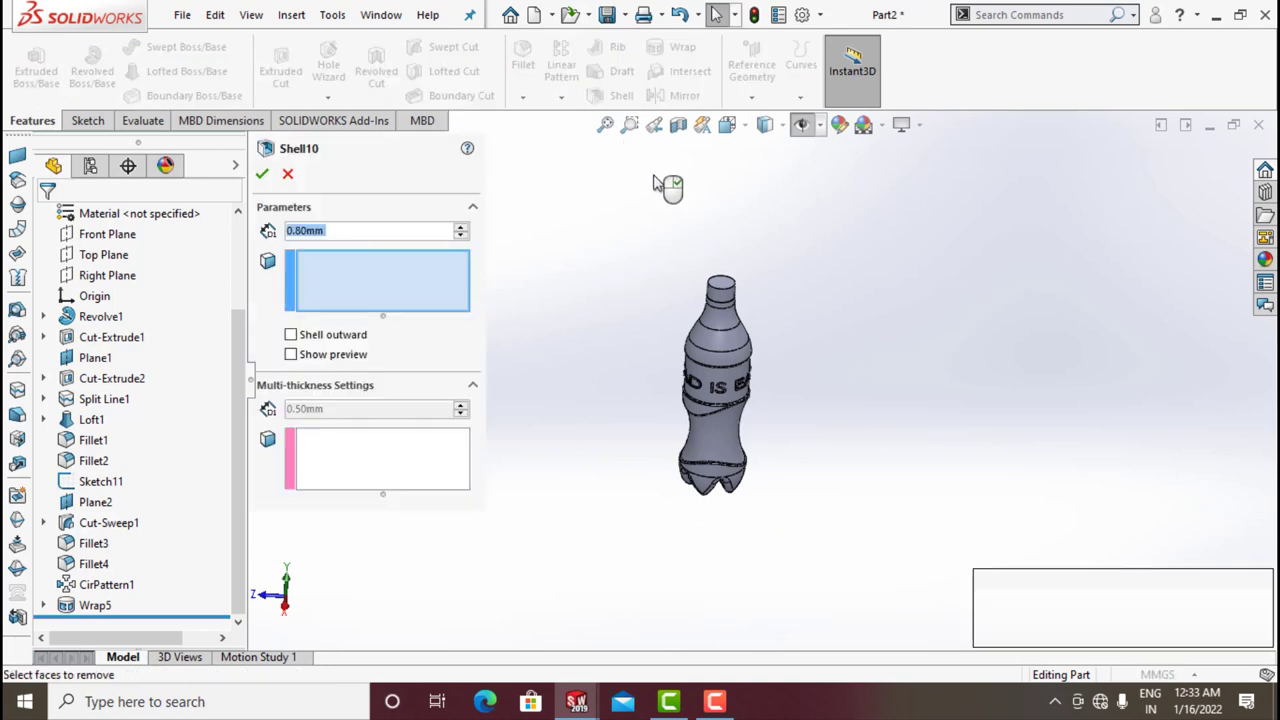
scroll(742, 298, down, 6)
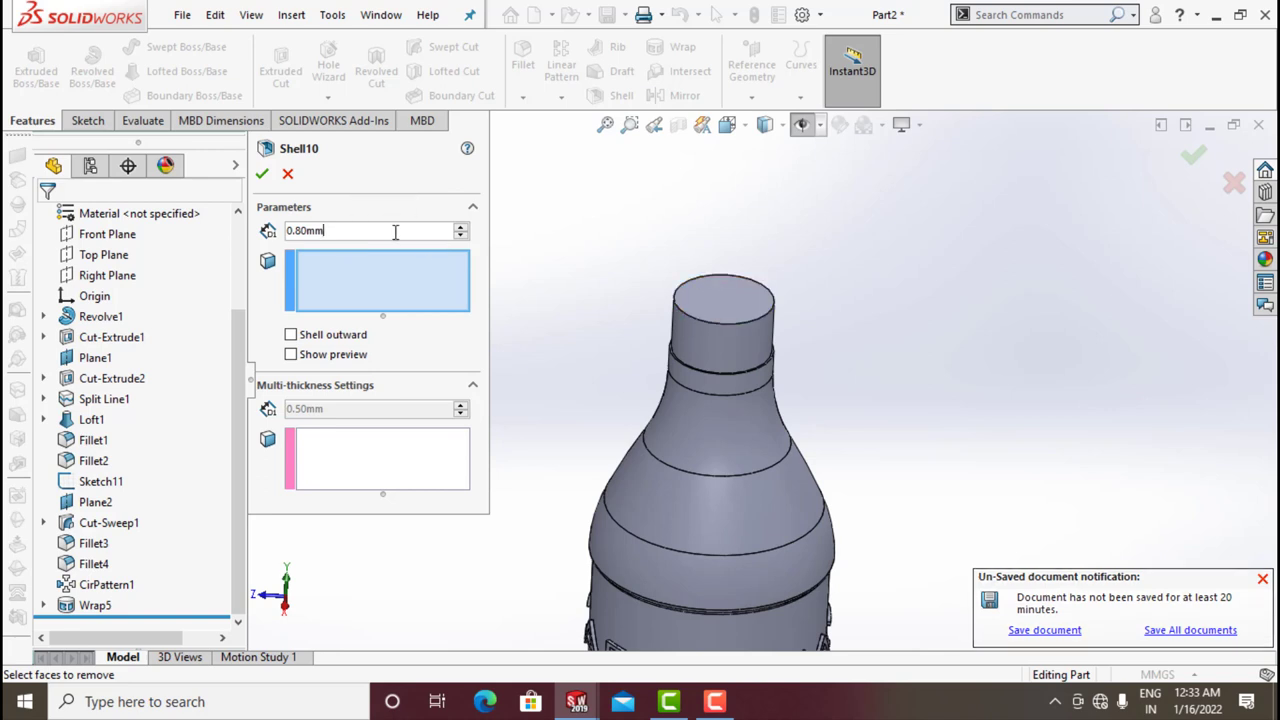
click(360, 291)
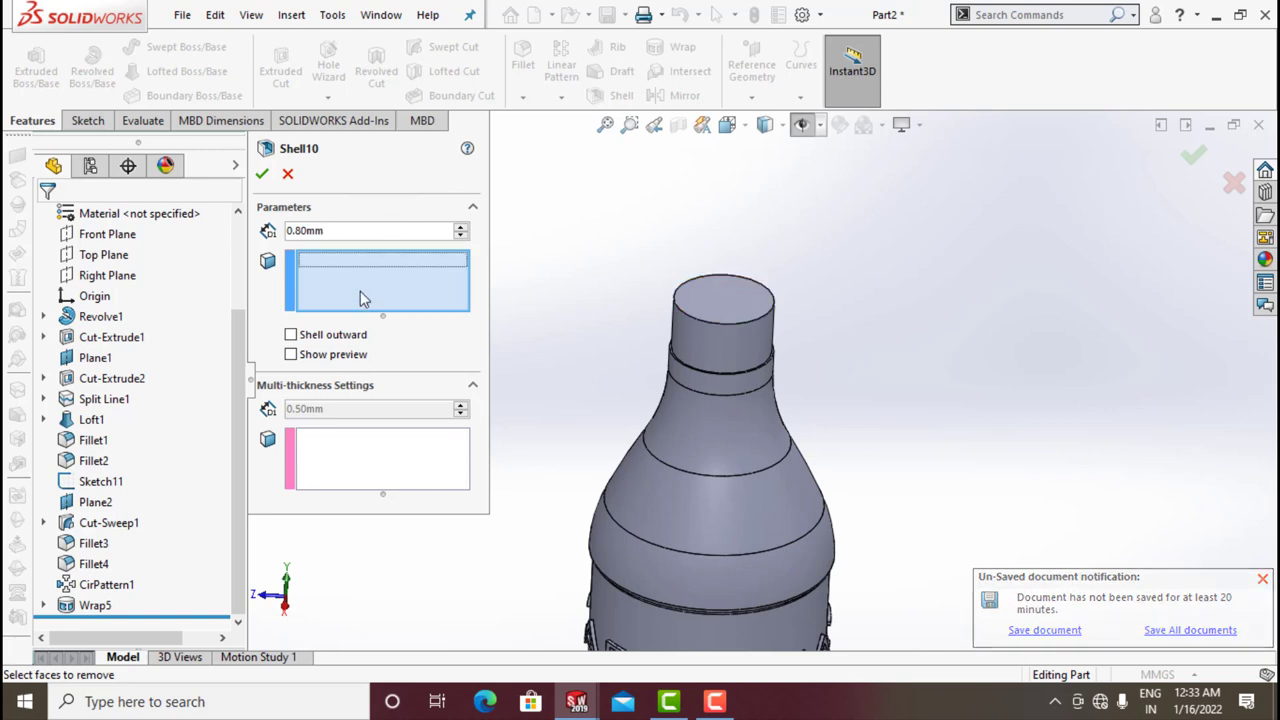
click(726, 313)
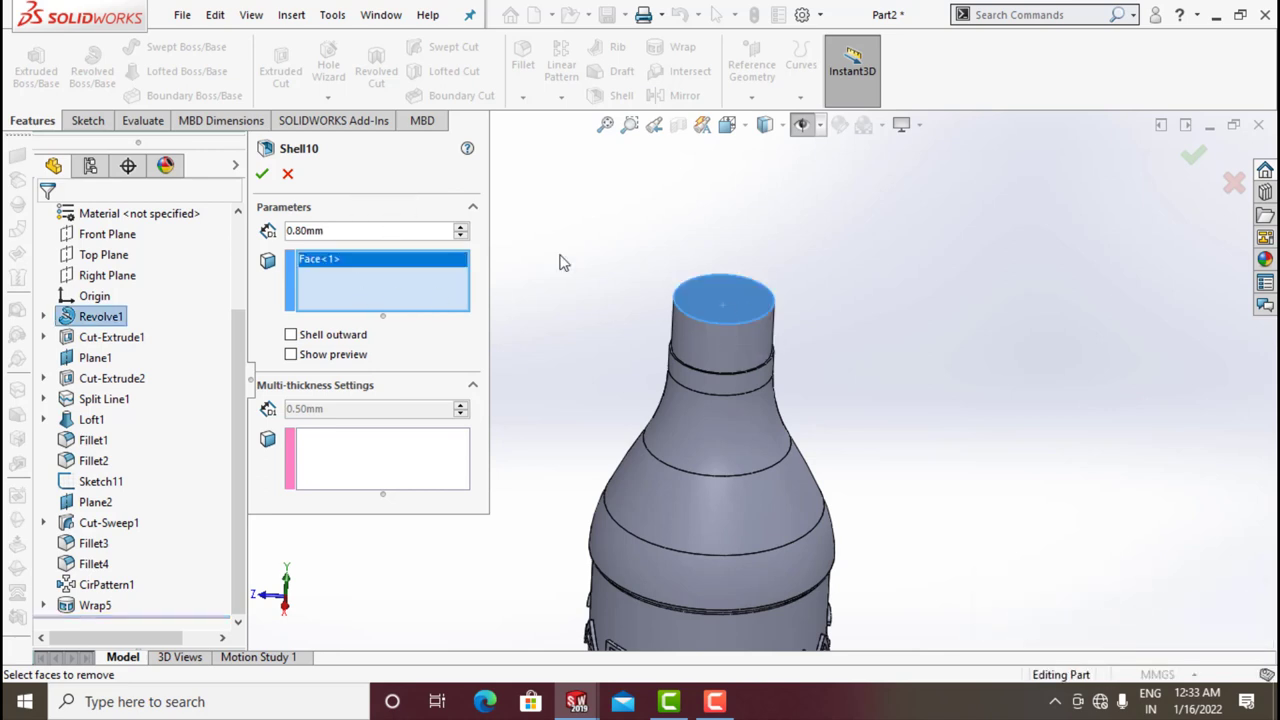
click(264, 177)
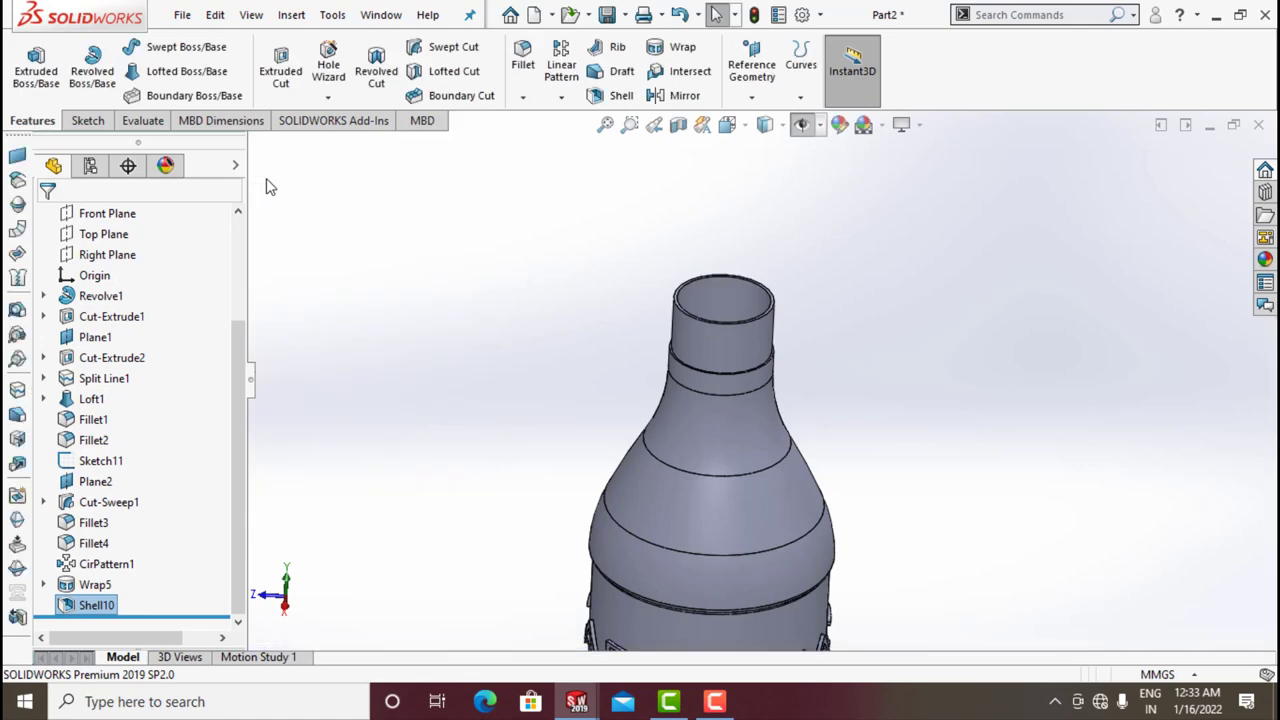
- Examine the shelled bottle's neck opening, embossed text and hollow interior from several angles
scroll(857, 457, down, 5)
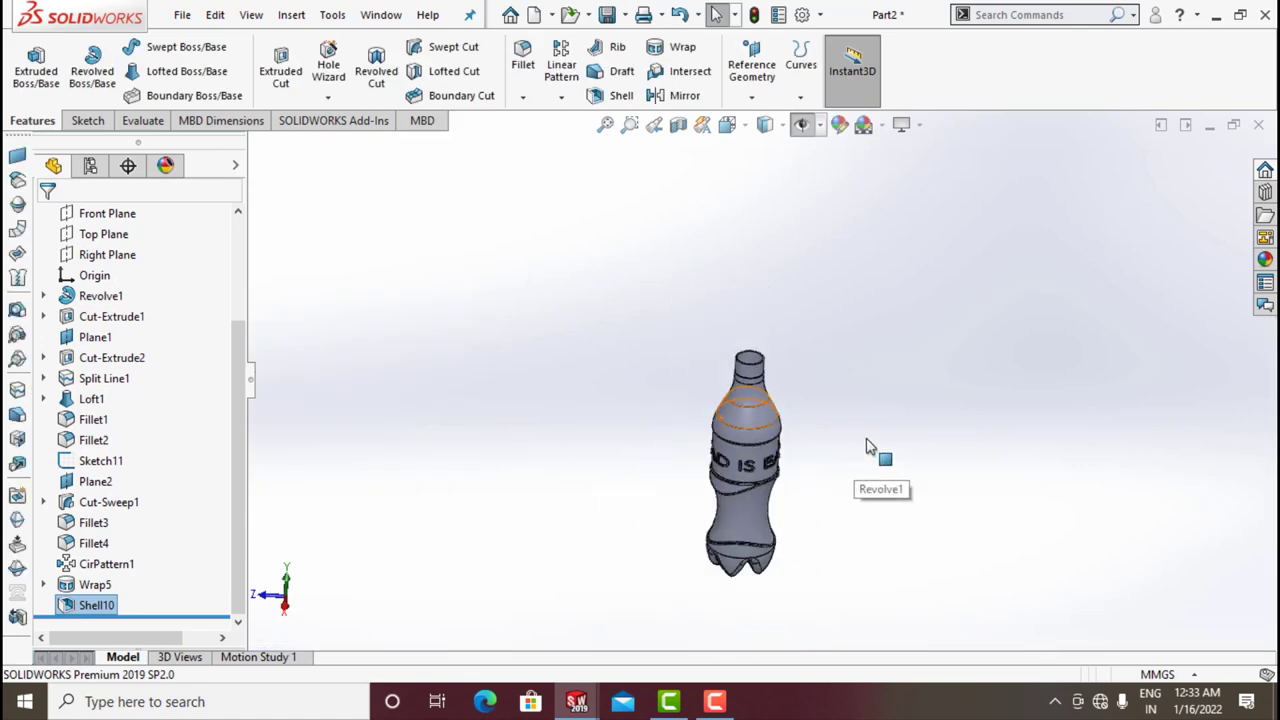
mouse_move(871, 449)
middle_down()
mouse_move(877, 540)
mouse_move(760, 395)
middle_up()
scroll(806, 432, up, 6)
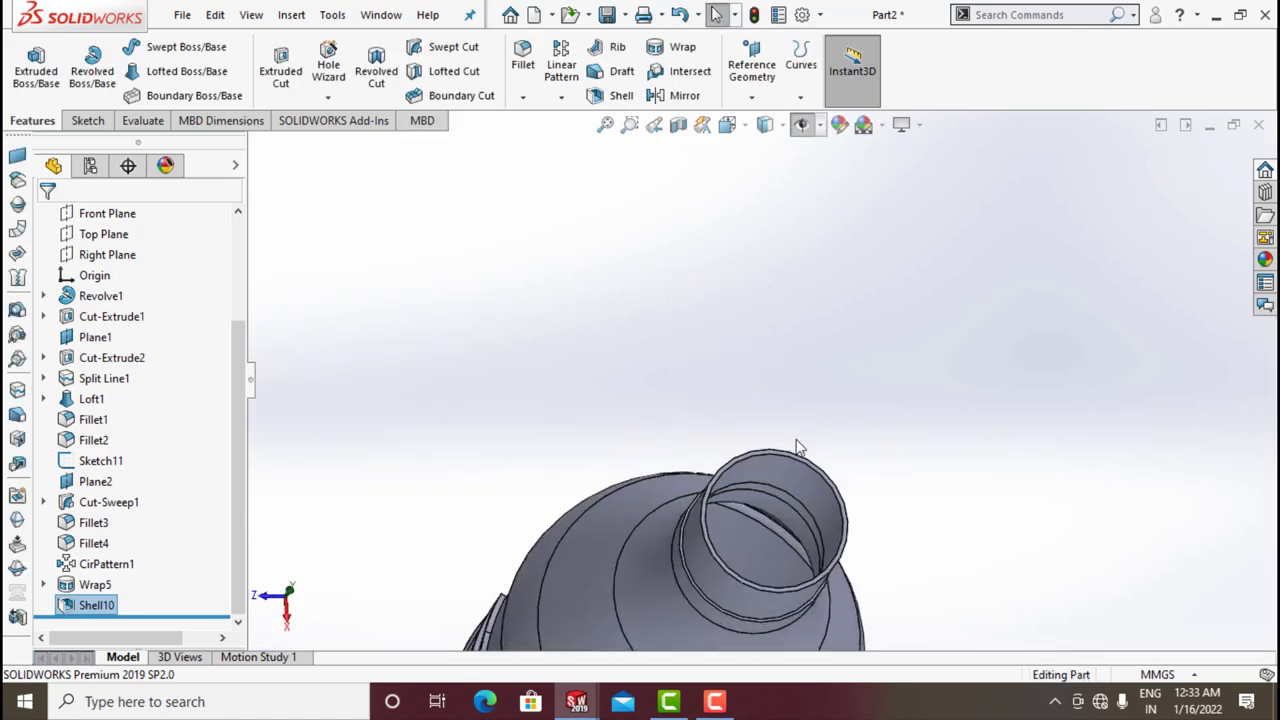
middle_drag(806, 432, 791, 397)
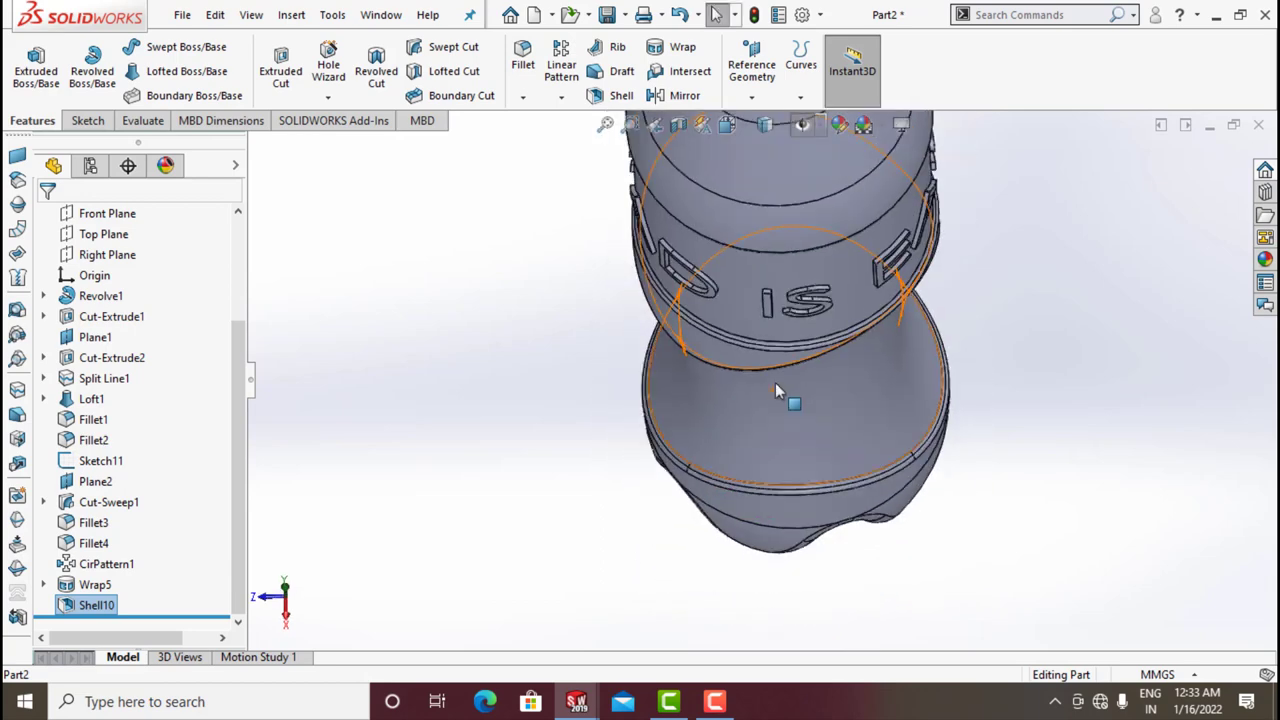
scroll(829, 243, down, 4)
scroll(805, 310, up, 5)
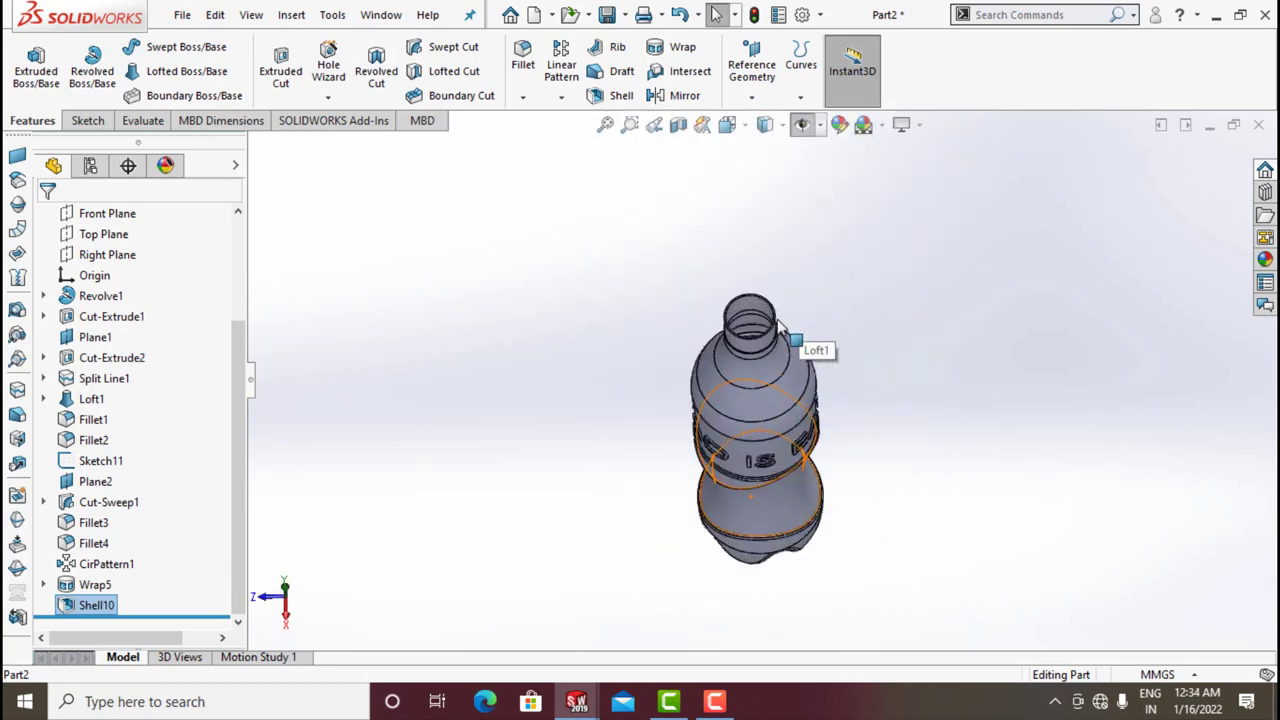
scroll(149, 320, up, 3)
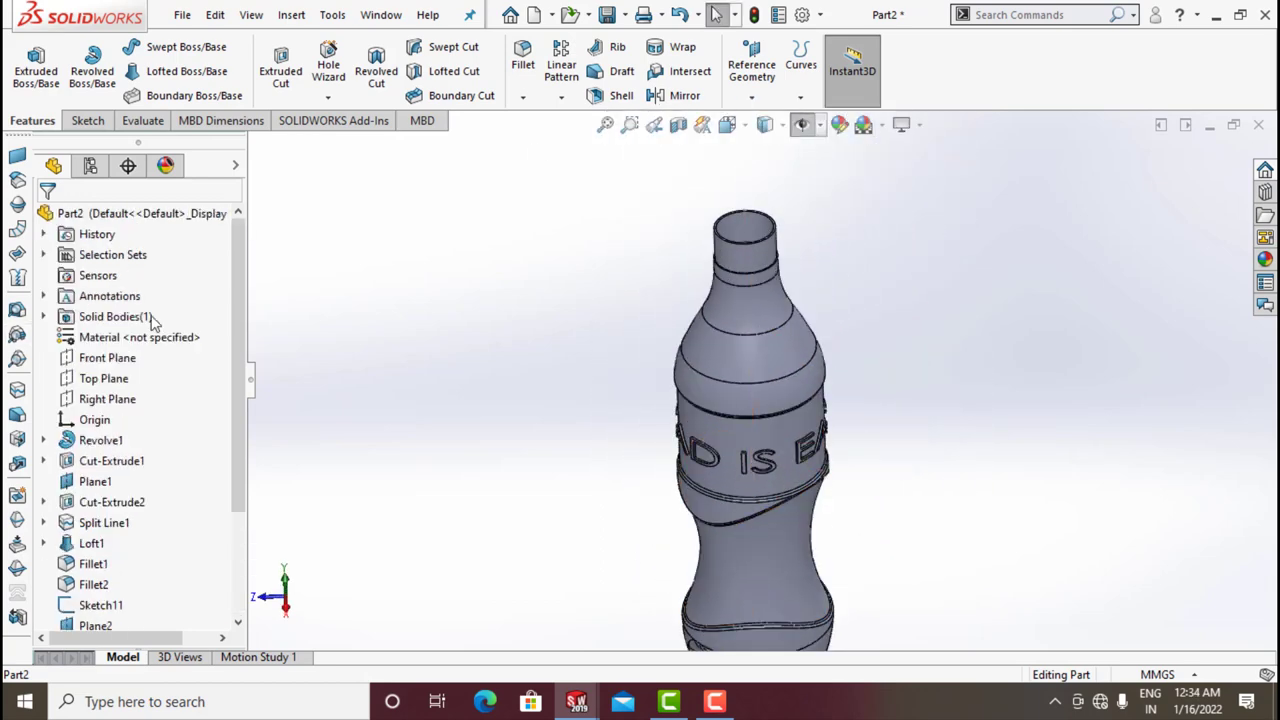
- Start a new sketch on the Right Plane at the bottle's neck
click(116, 400)
click(129, 380)
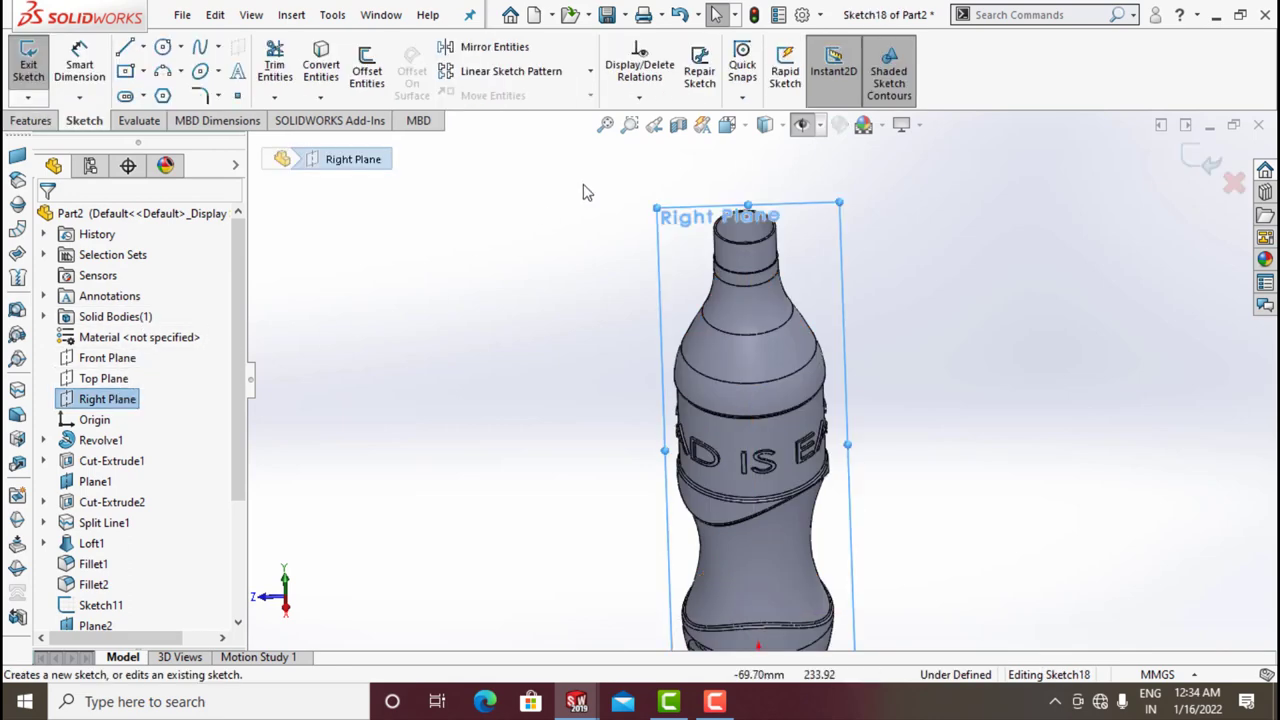
click(764, 124)
click(837, 251)
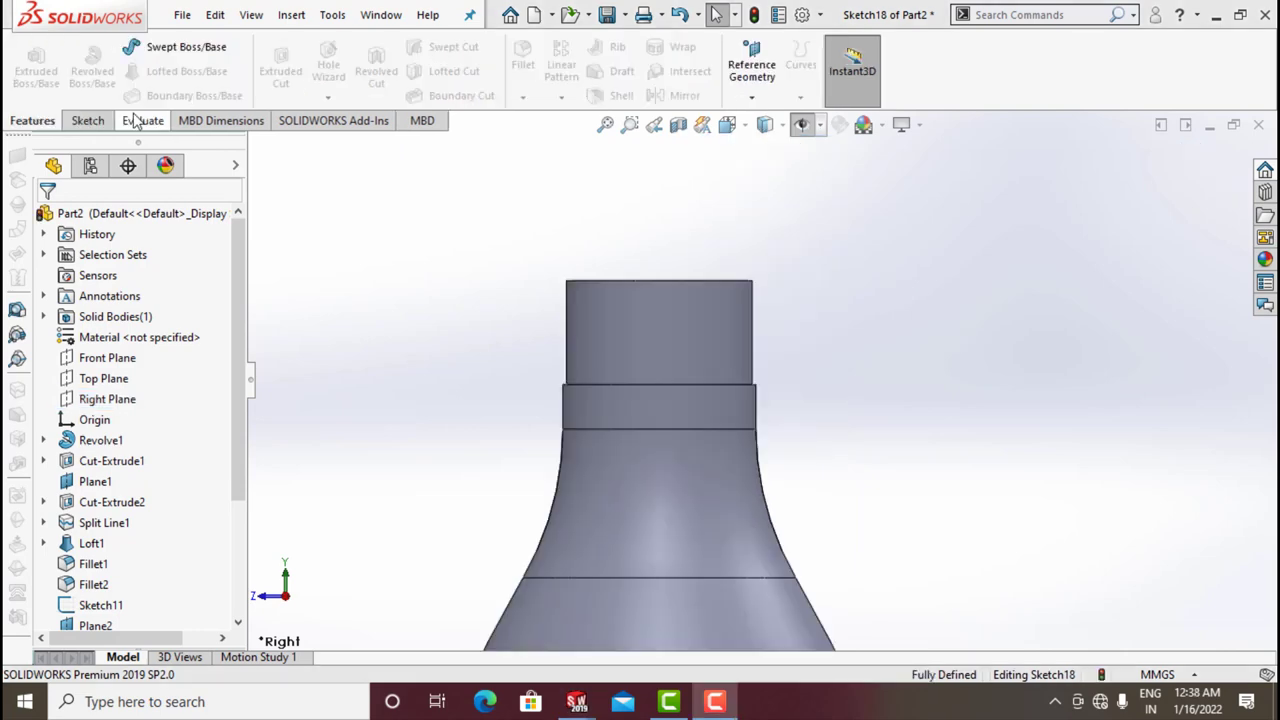
- Sketch a closed eight-line profile across the neck's outer wall, with a rectangular upper tab and a wider, slope-topped lower flange, starting at the collar's upper corner
scroll(172, 563, down, 3)
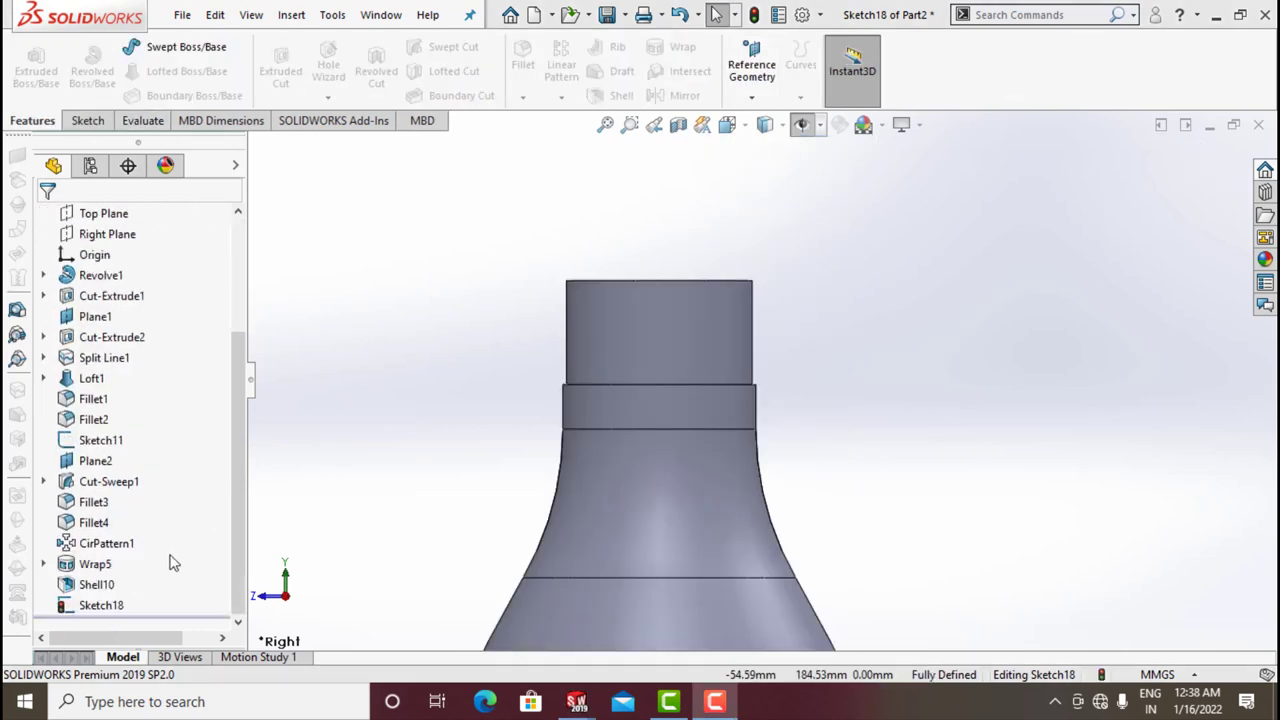
click(110, 604)
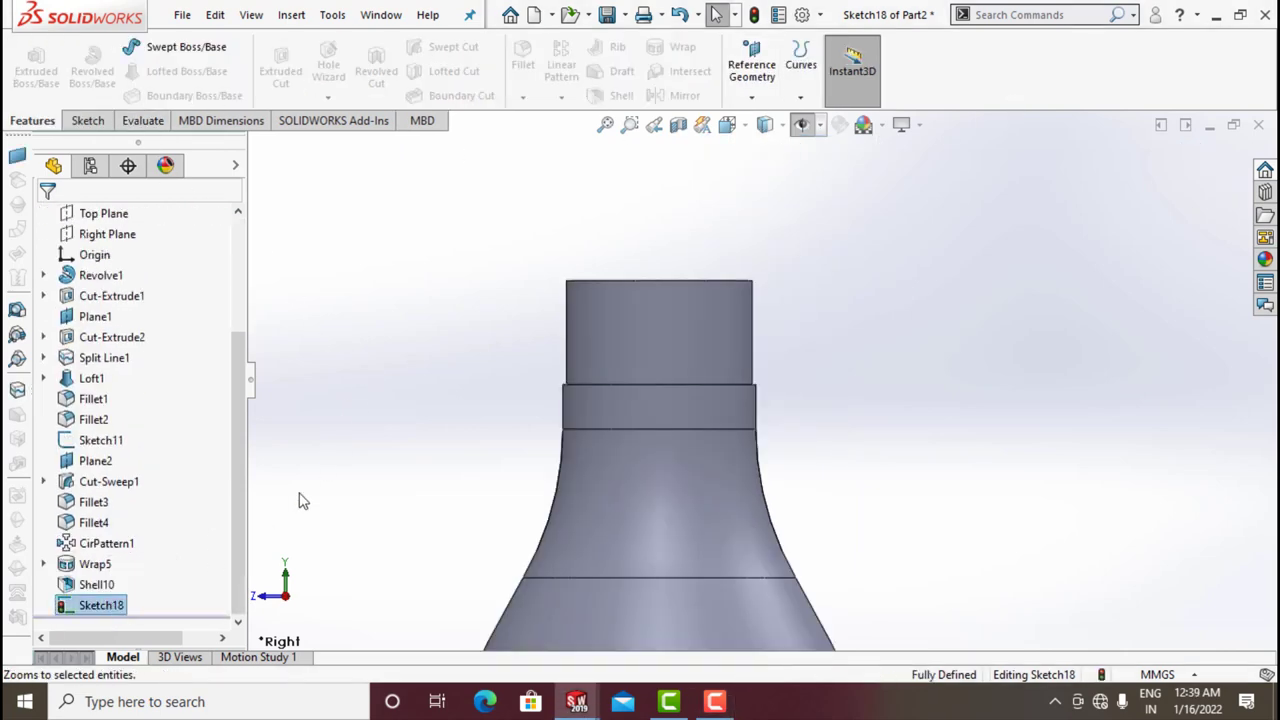
key(Escape)
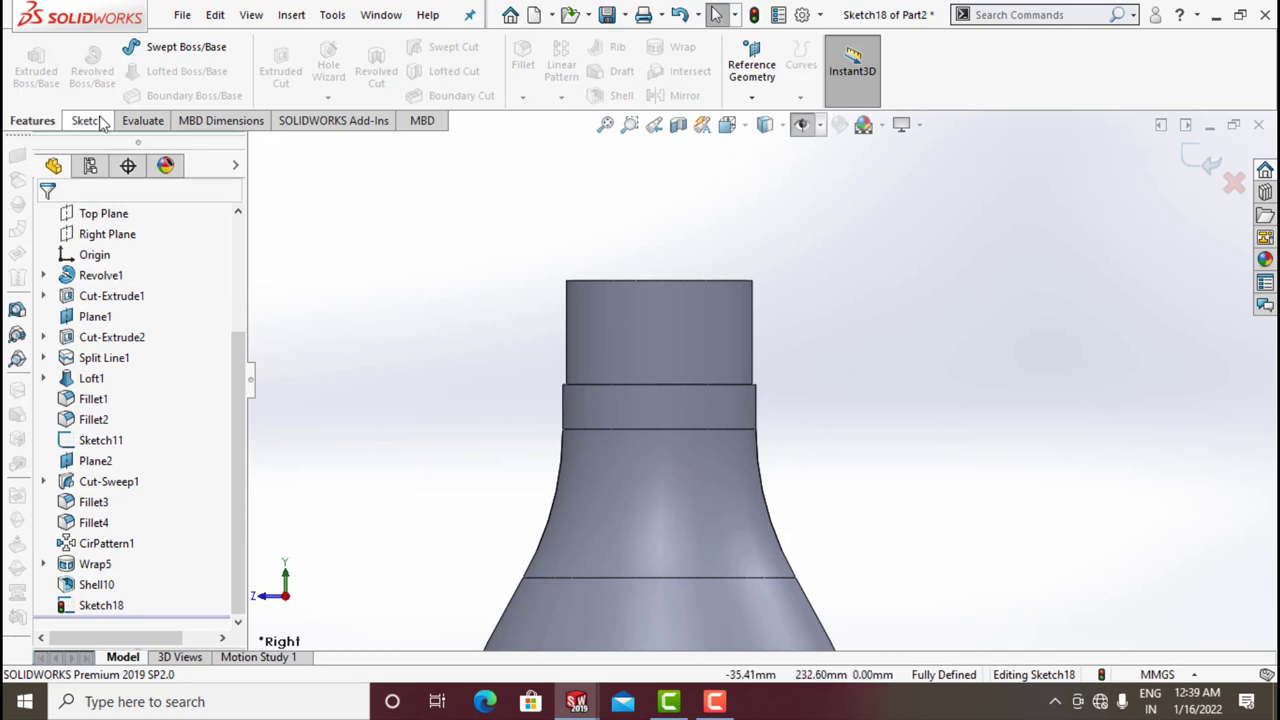
click(88, 120)
click(124, 47)
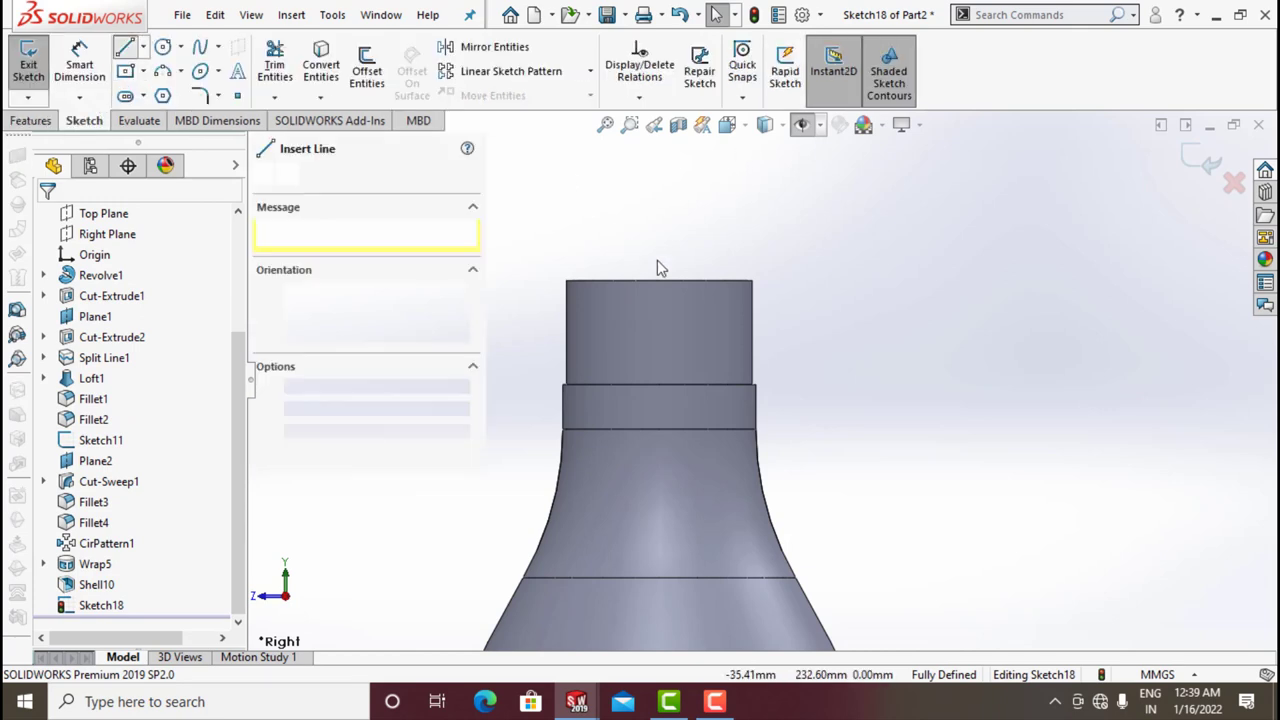
scroll(758, 398, down, 3)
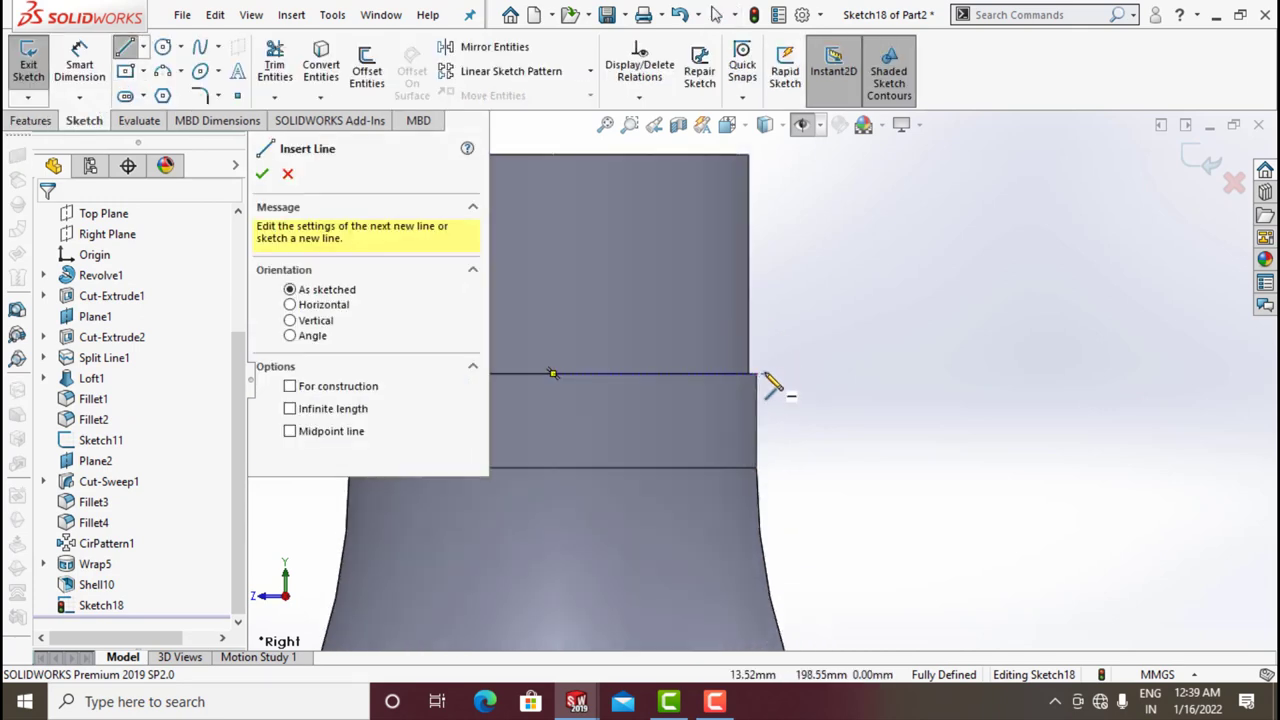
click(764, 376)
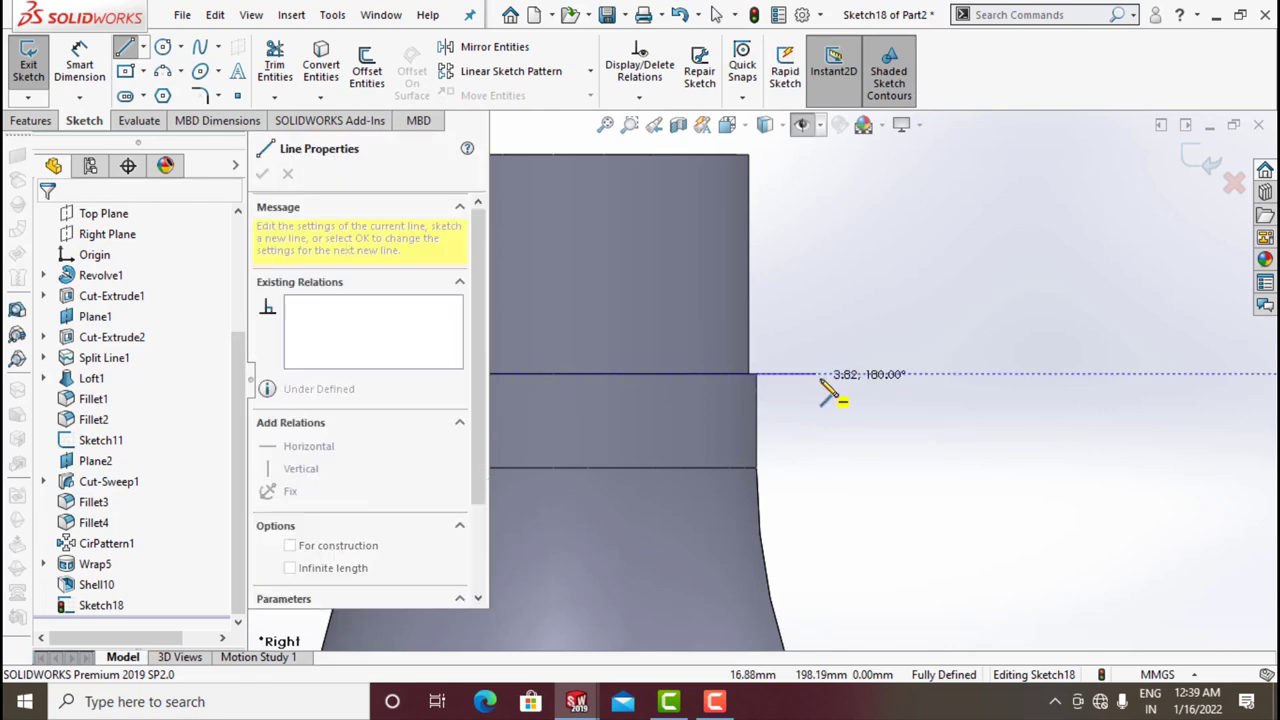
click(816, 373)
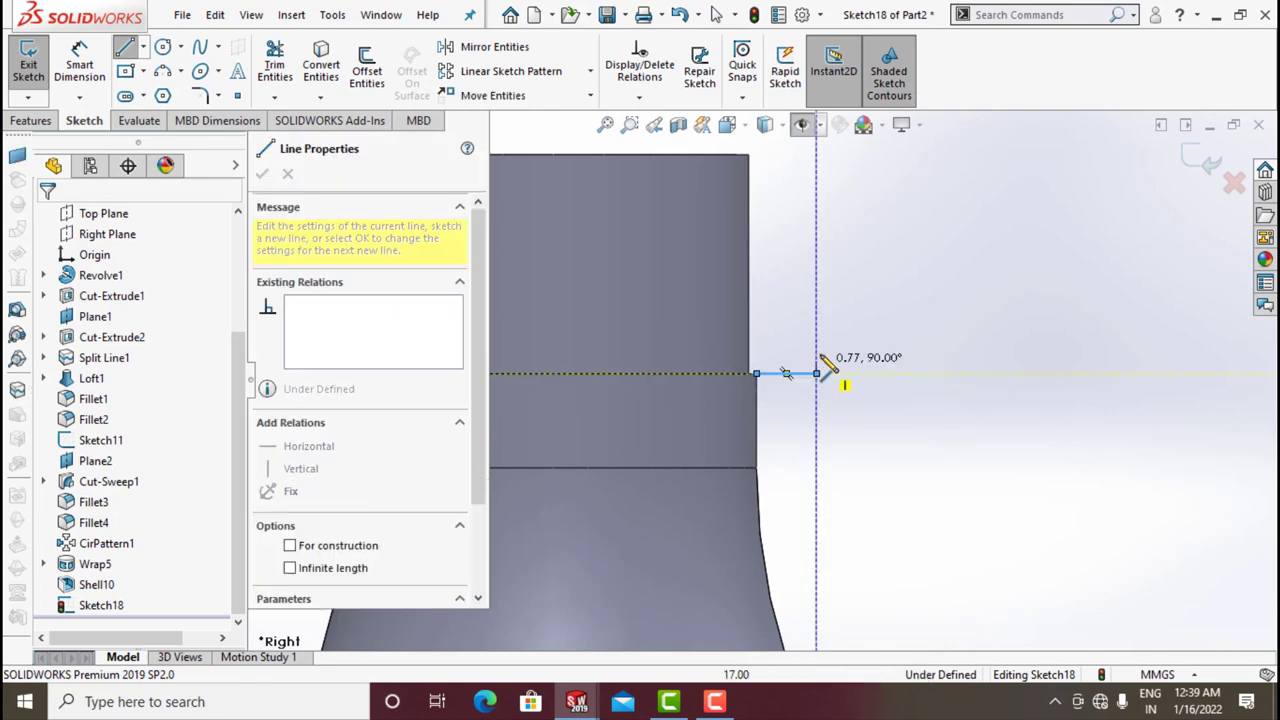
click(816, 302)
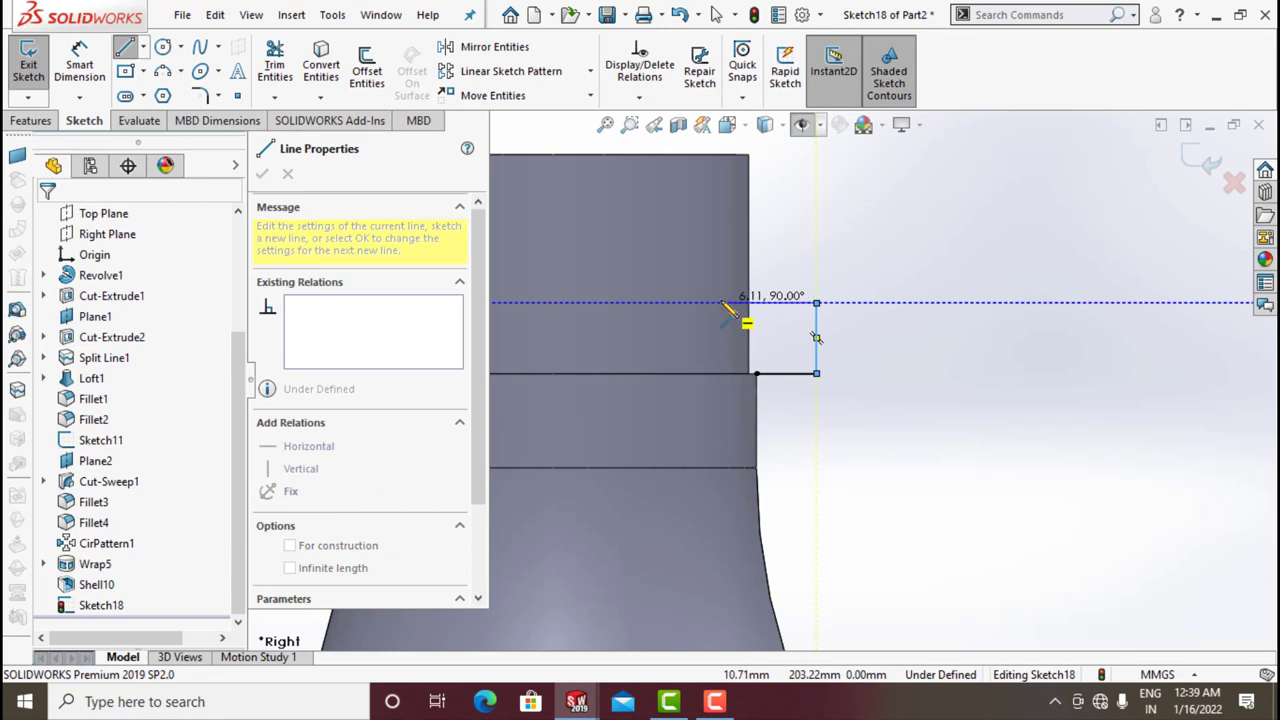
click(720, 302)
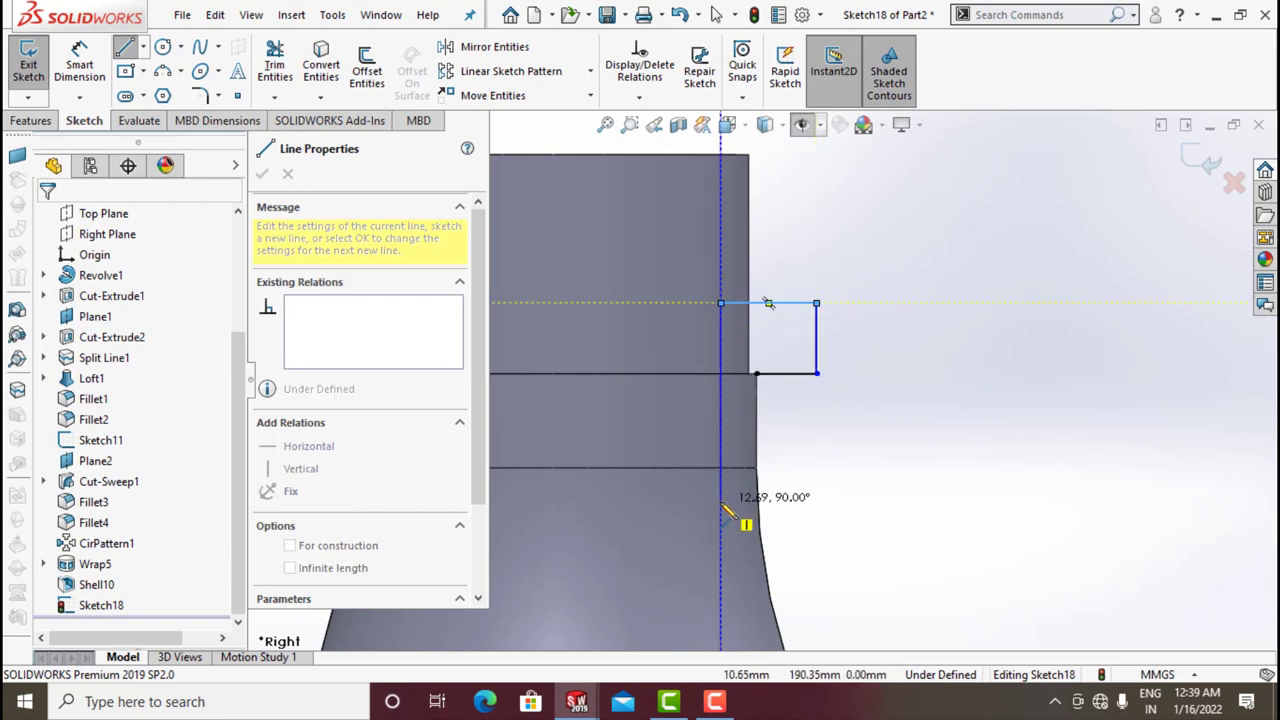
click(722, 555)
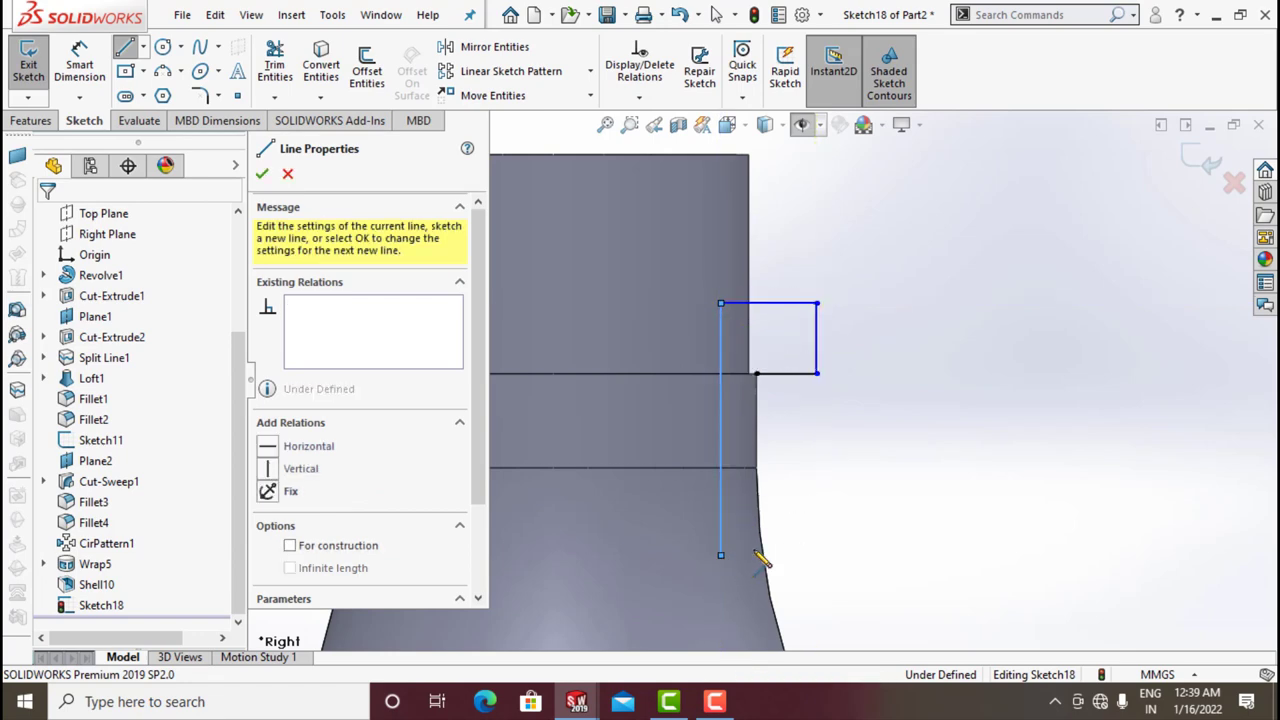
click(849, 555)
click(849, 508)
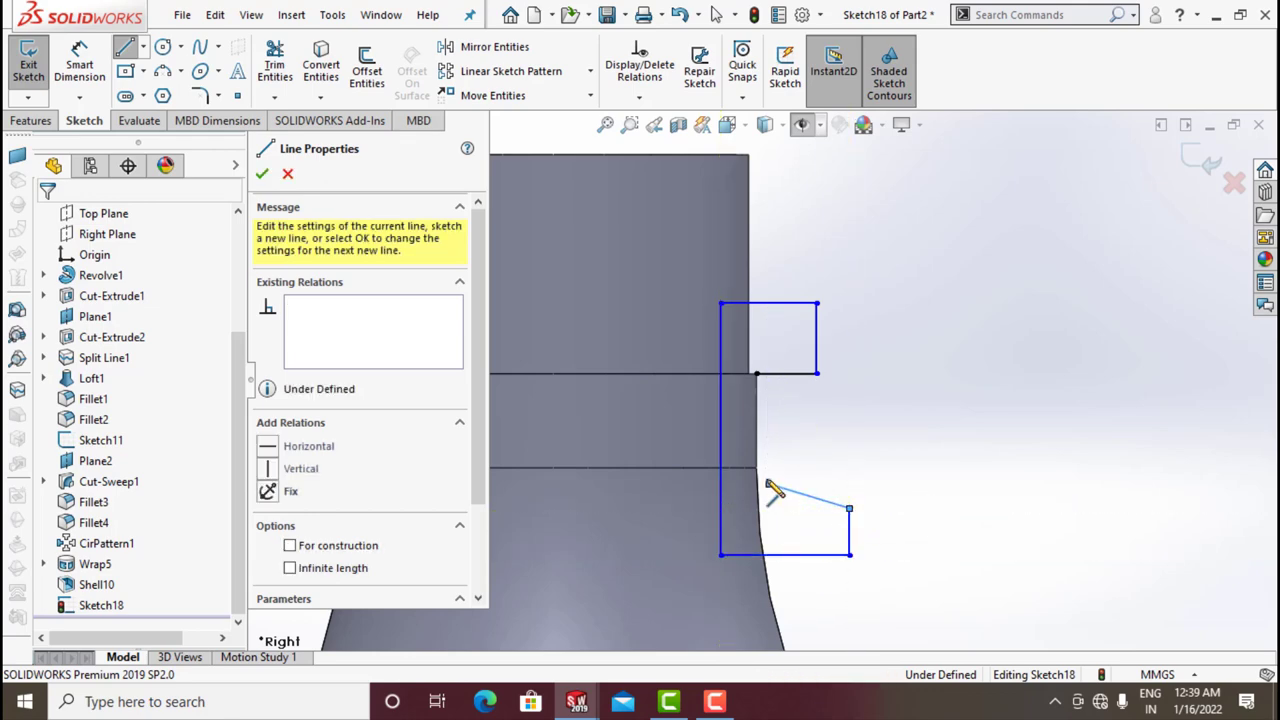
click(768, 485)
click(757, 374)
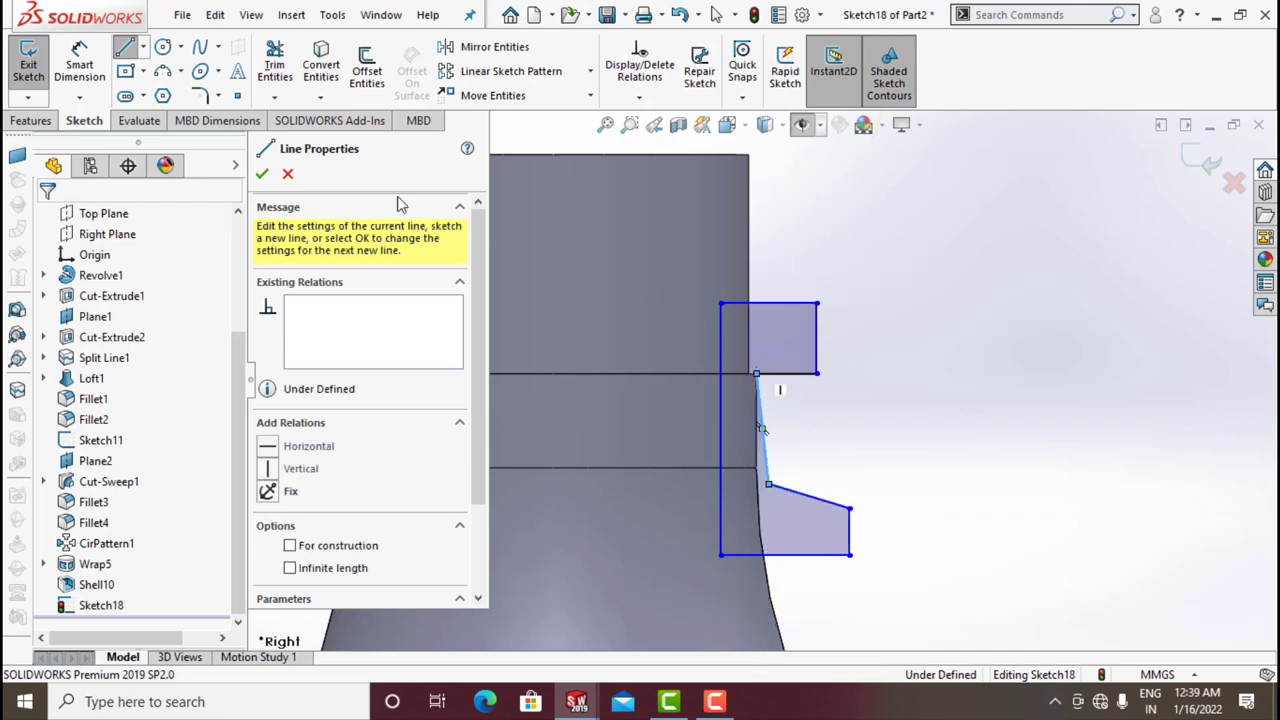
- Dimension the upper tab's lower edge to 1 mm and its outer vertical edge to 1.75 mm
click(80, 65)
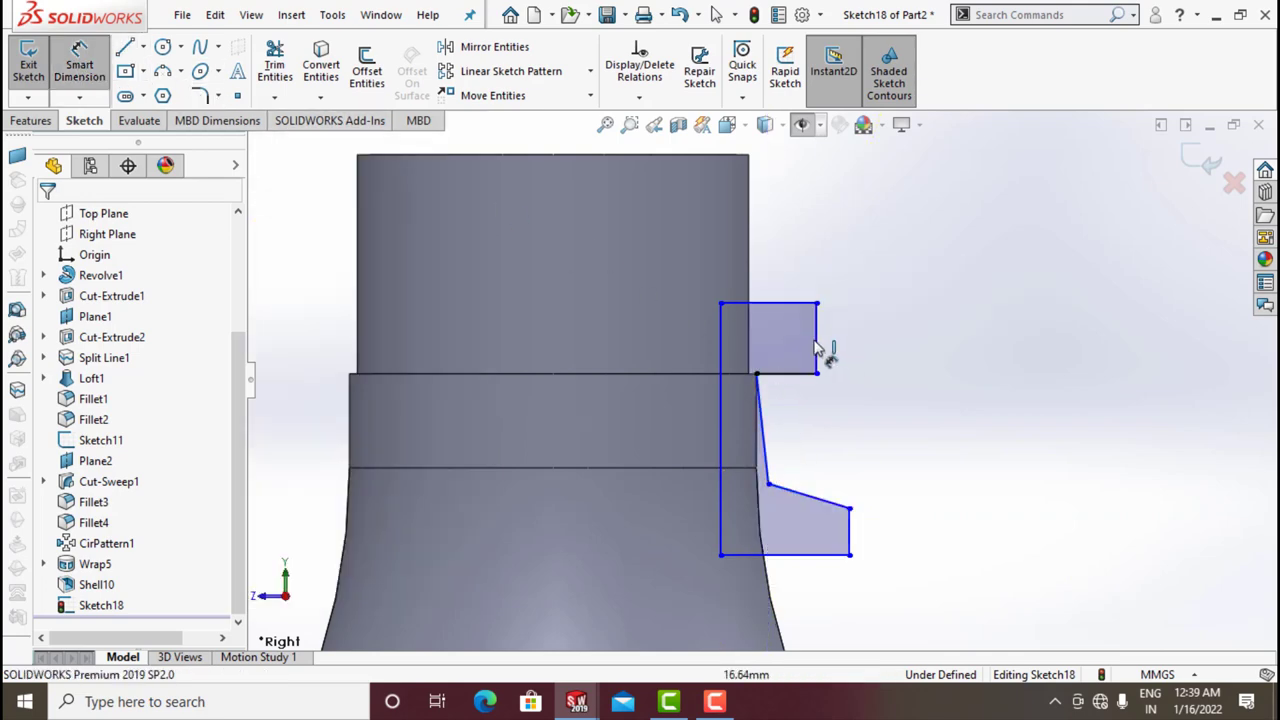
click(793, 385)
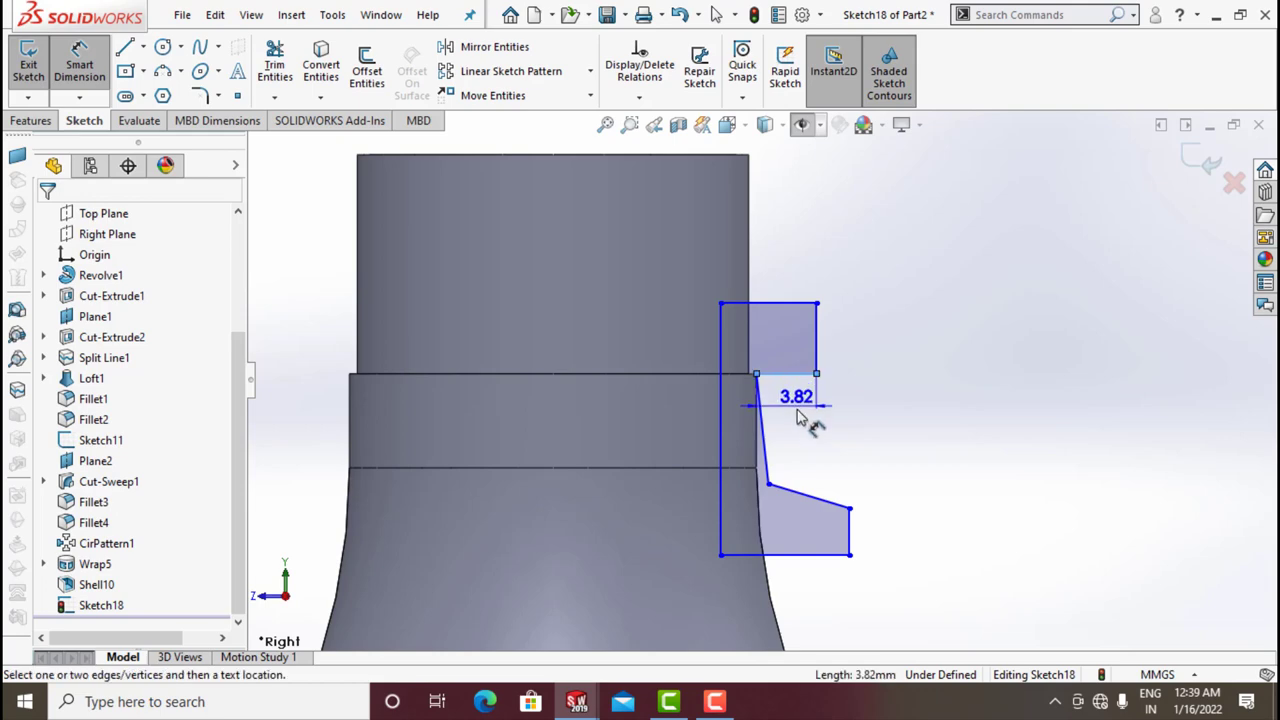
click(805, 423)
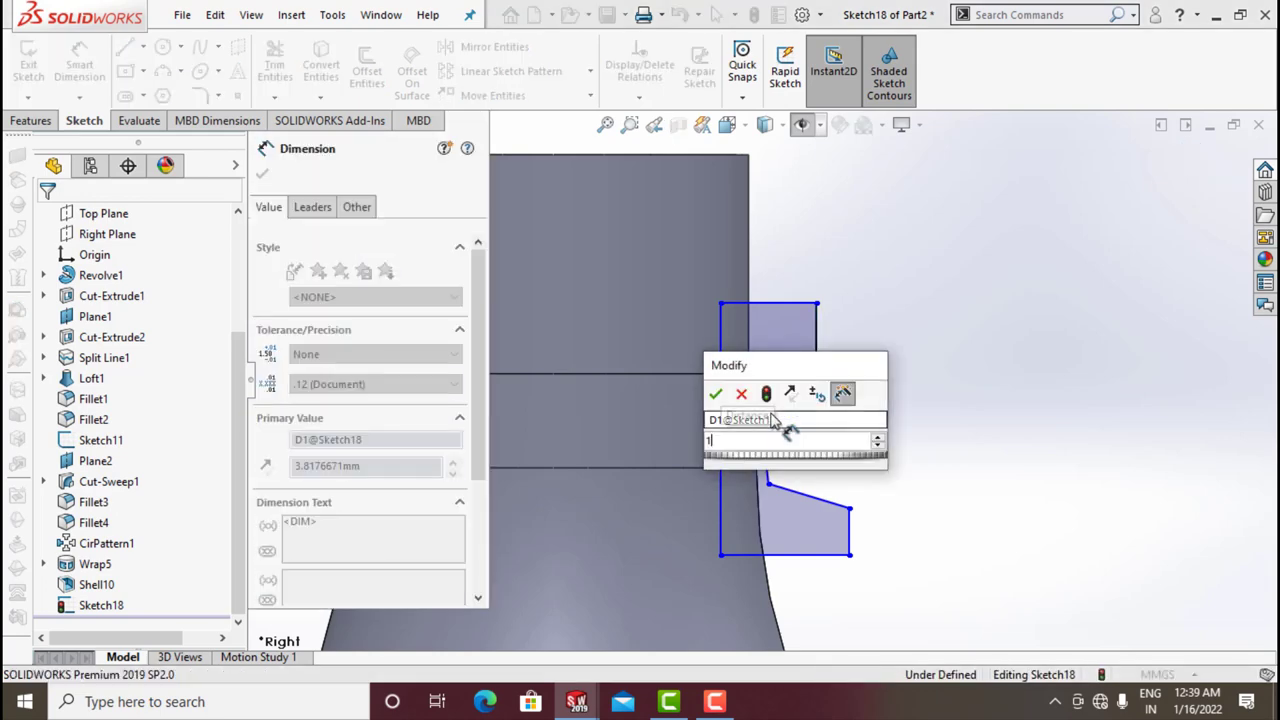
text(1)
key(Return)
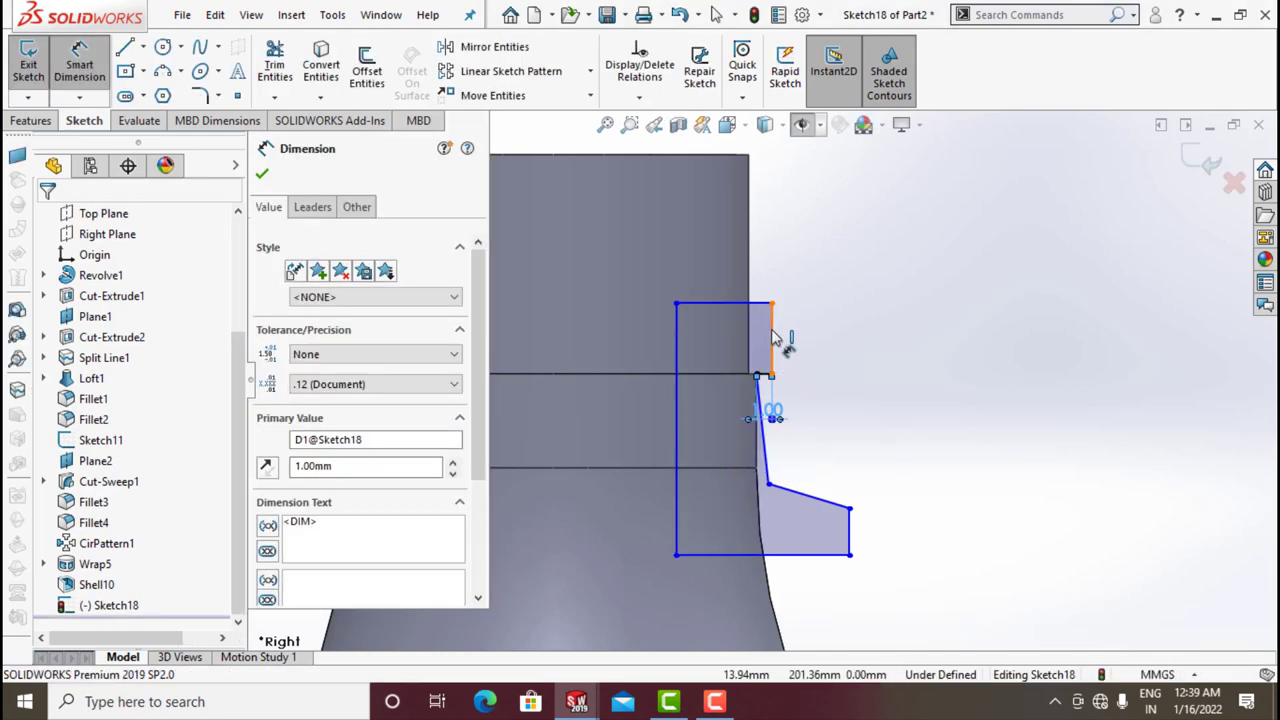
click(773, 338)
click(833, 343)
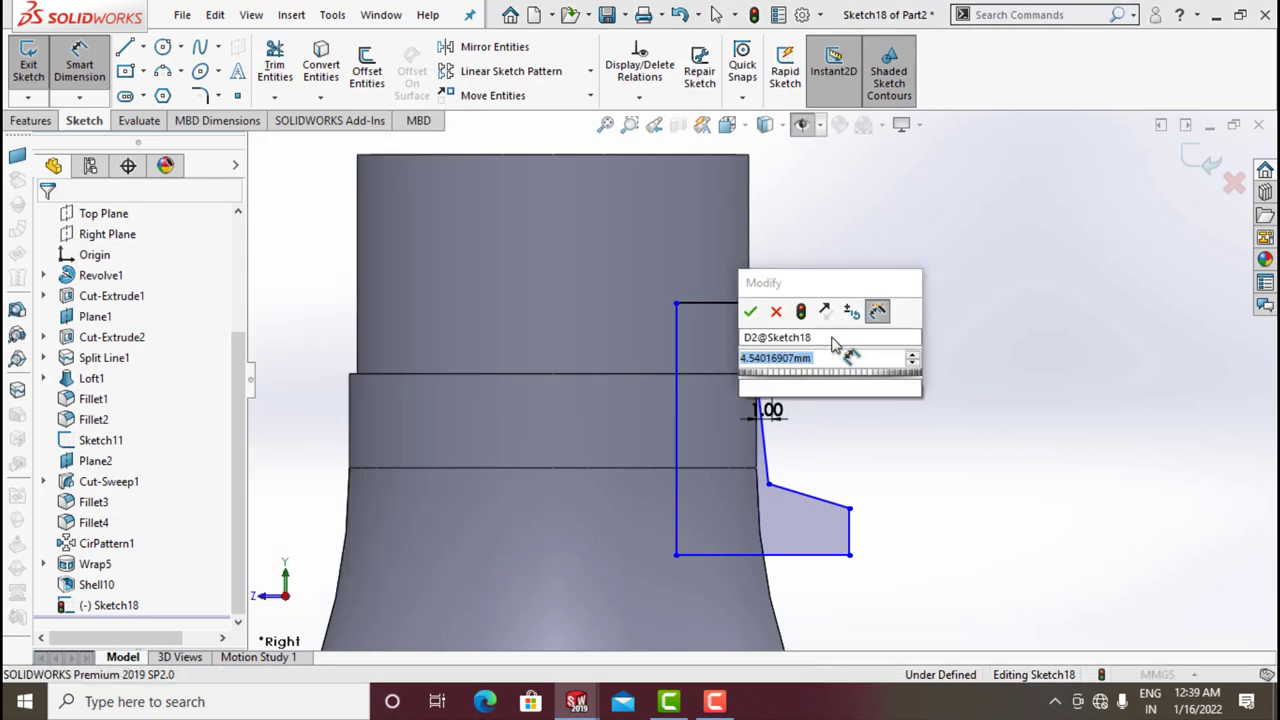
text(1.75)
key(Return)
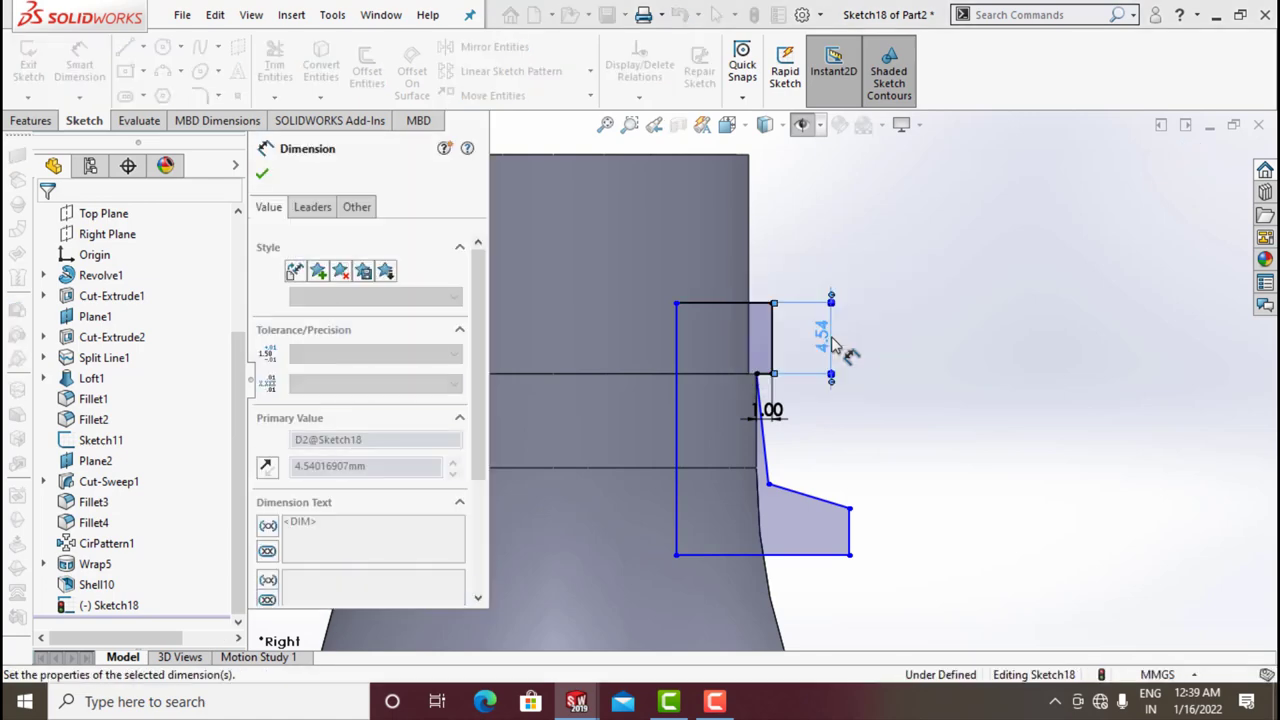
- Dimension the upper tab's top edge to a width of 1.5 mm
click(736, 347)
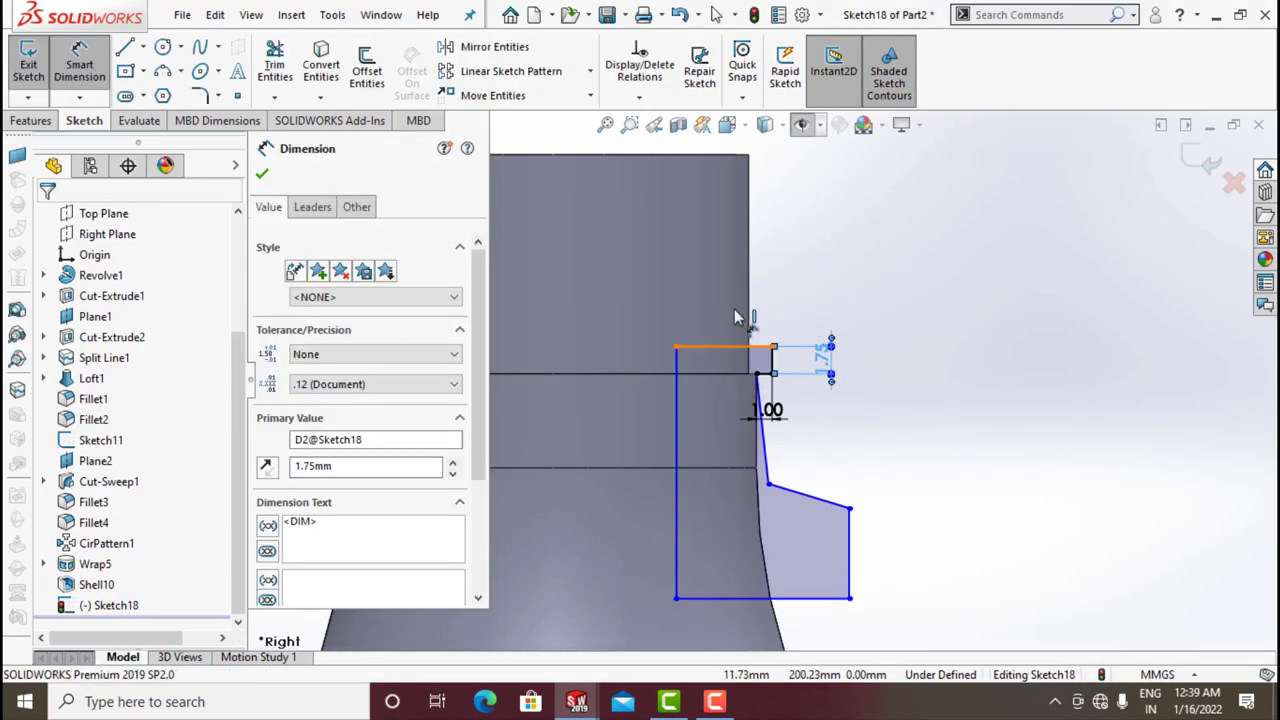
click(736, 310)
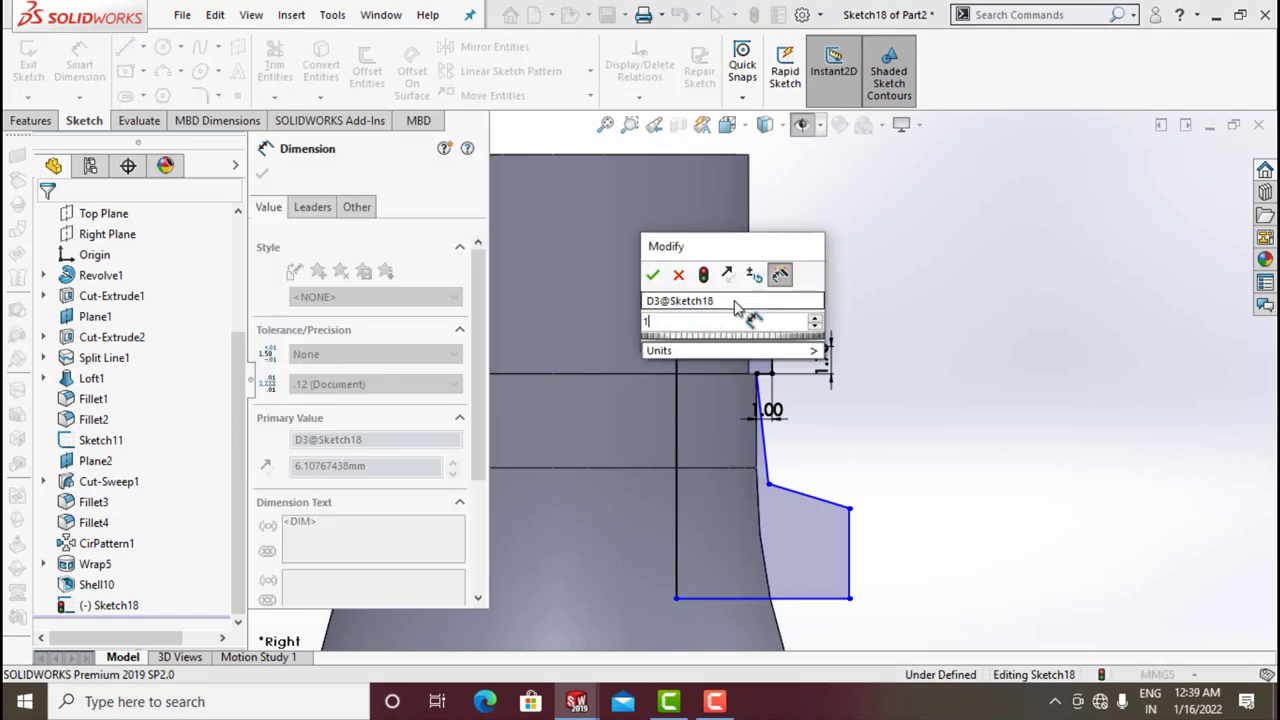
text(1.5)
key(Return)
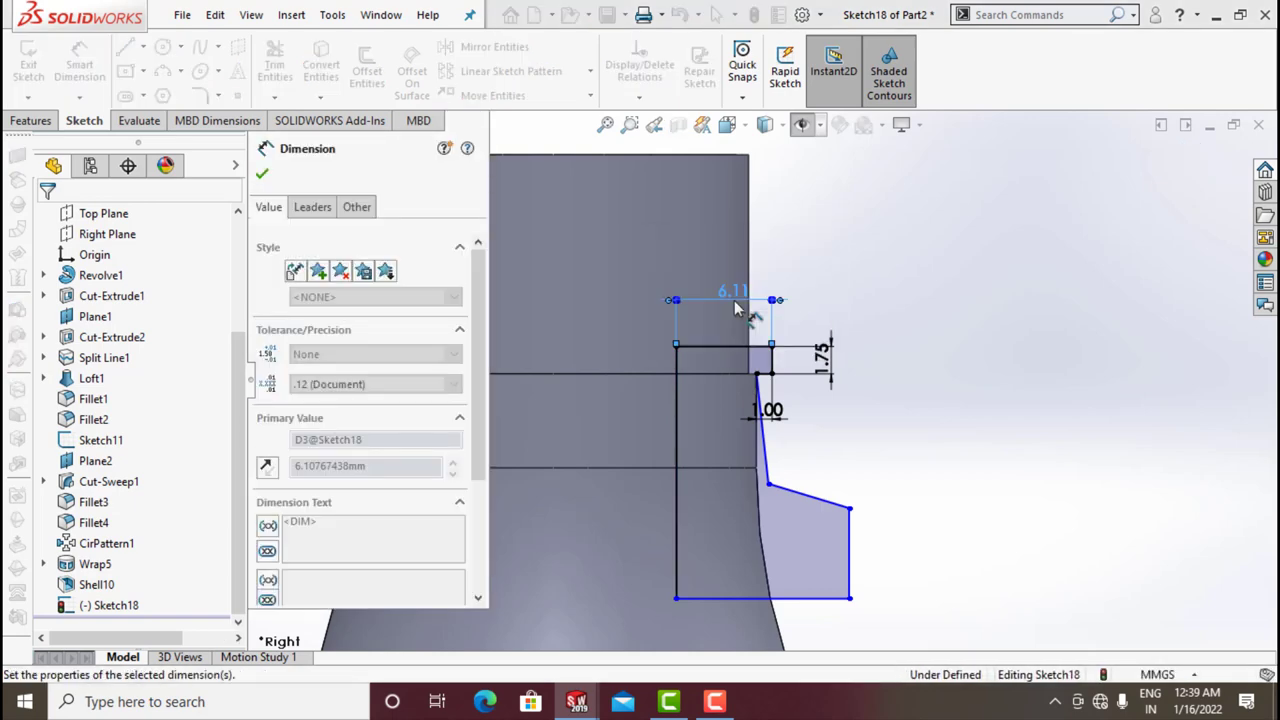
- Dimension the lower flange's outer vertical edge to 2 mm
scroll(795, 430, down, 2)
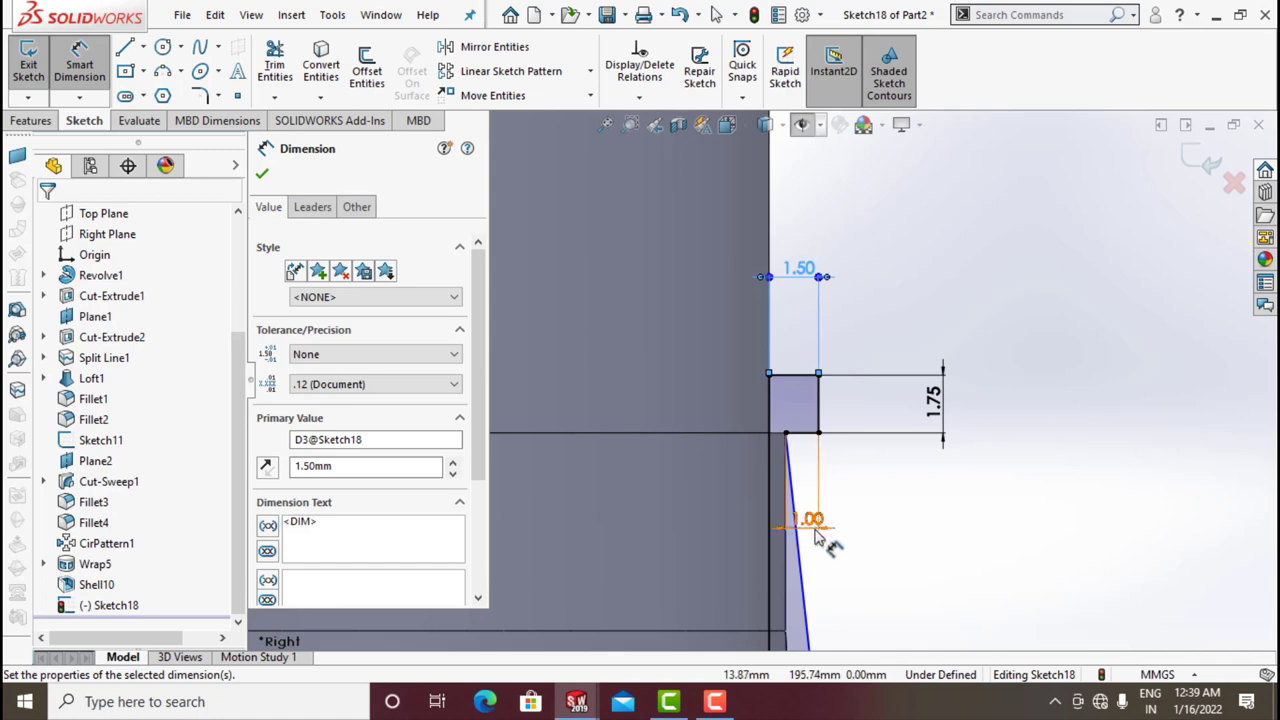
scroll(808, 523, up, 1)
scroll(800, 568, up, 2)
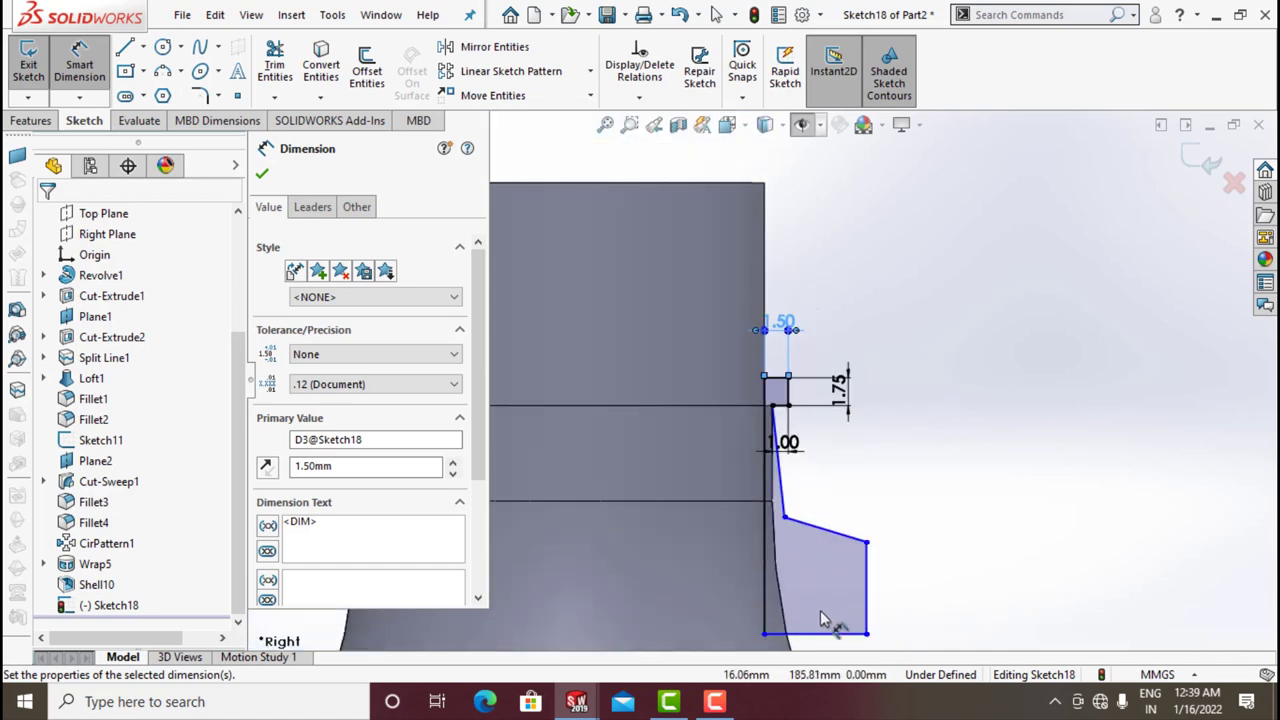
click(878, 604)
click(930, 580)
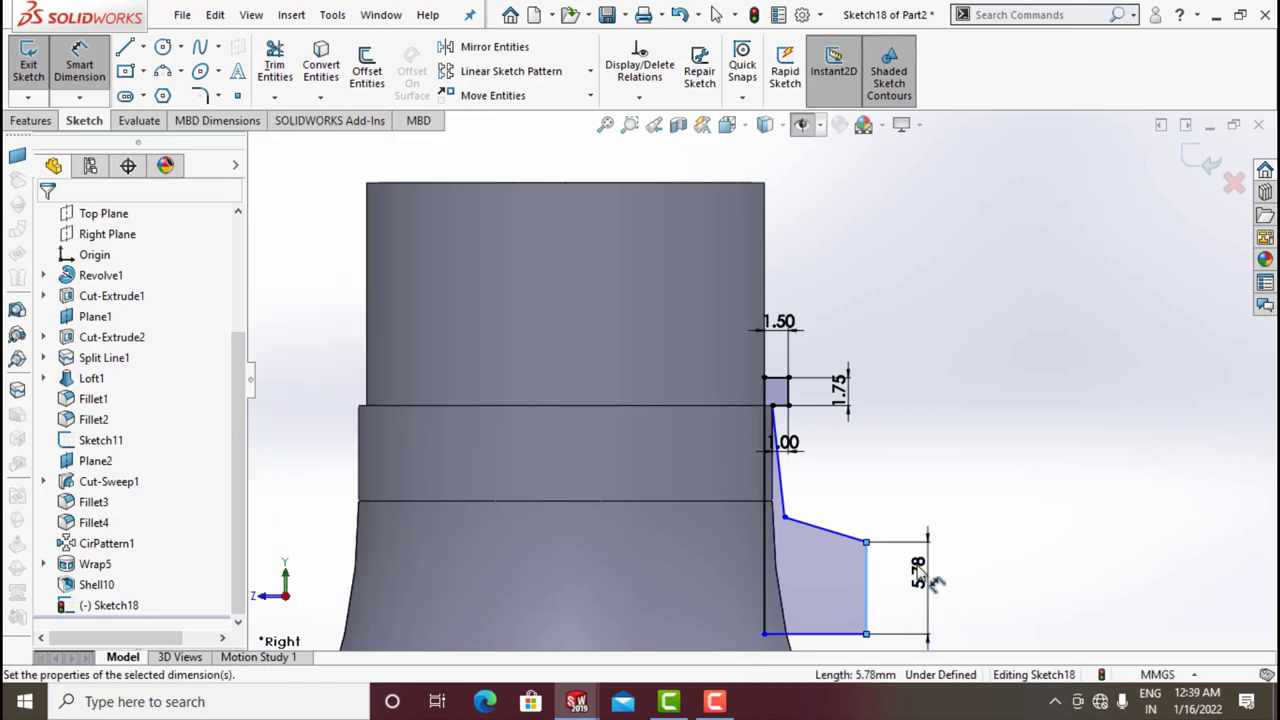
key(Return)
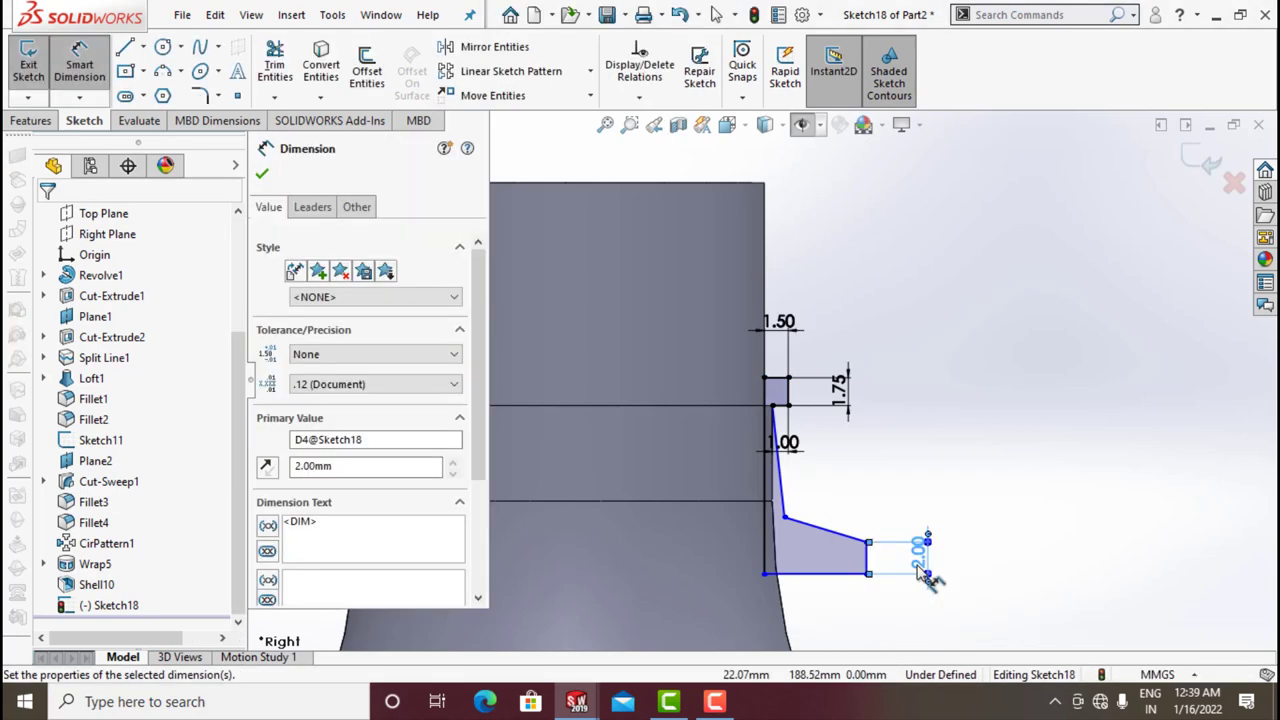
- Set the profile's overall height, between its bottom line and the upper tab's top edge, to 7.75 mm
click(815, 527)
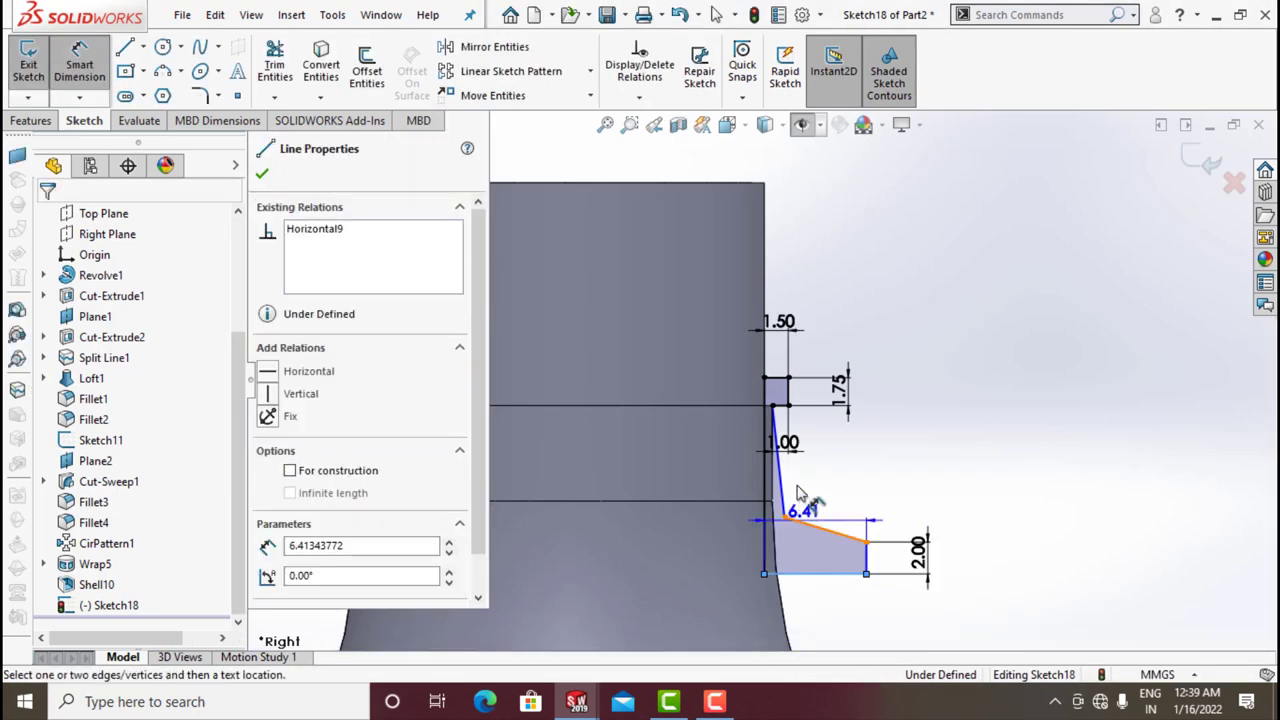
click(776, 378)
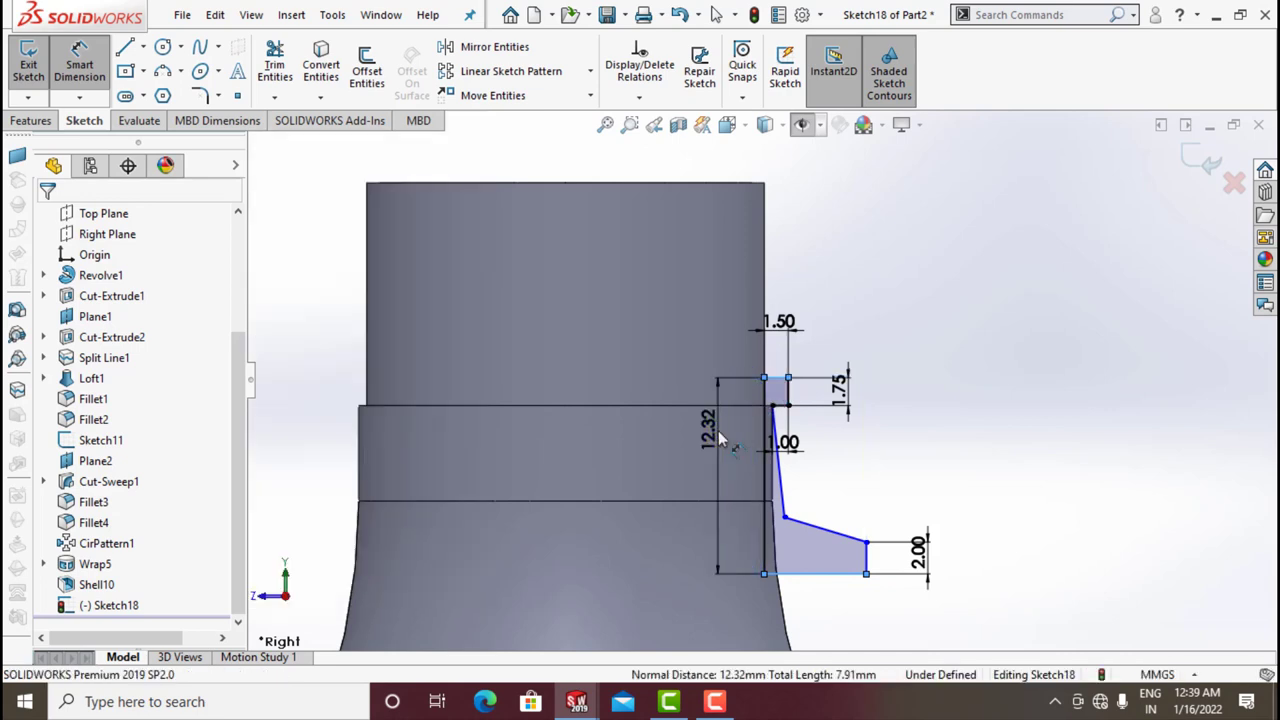
click(718, 430)
text(1)
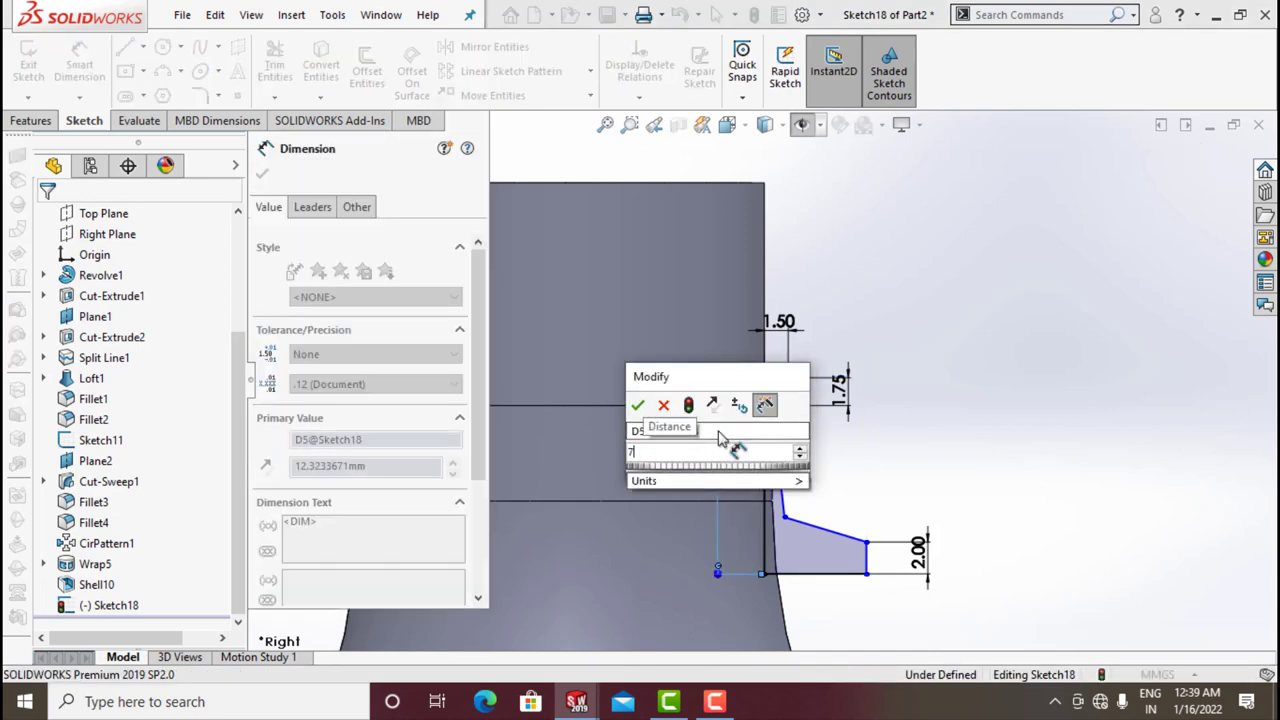
key(Return)
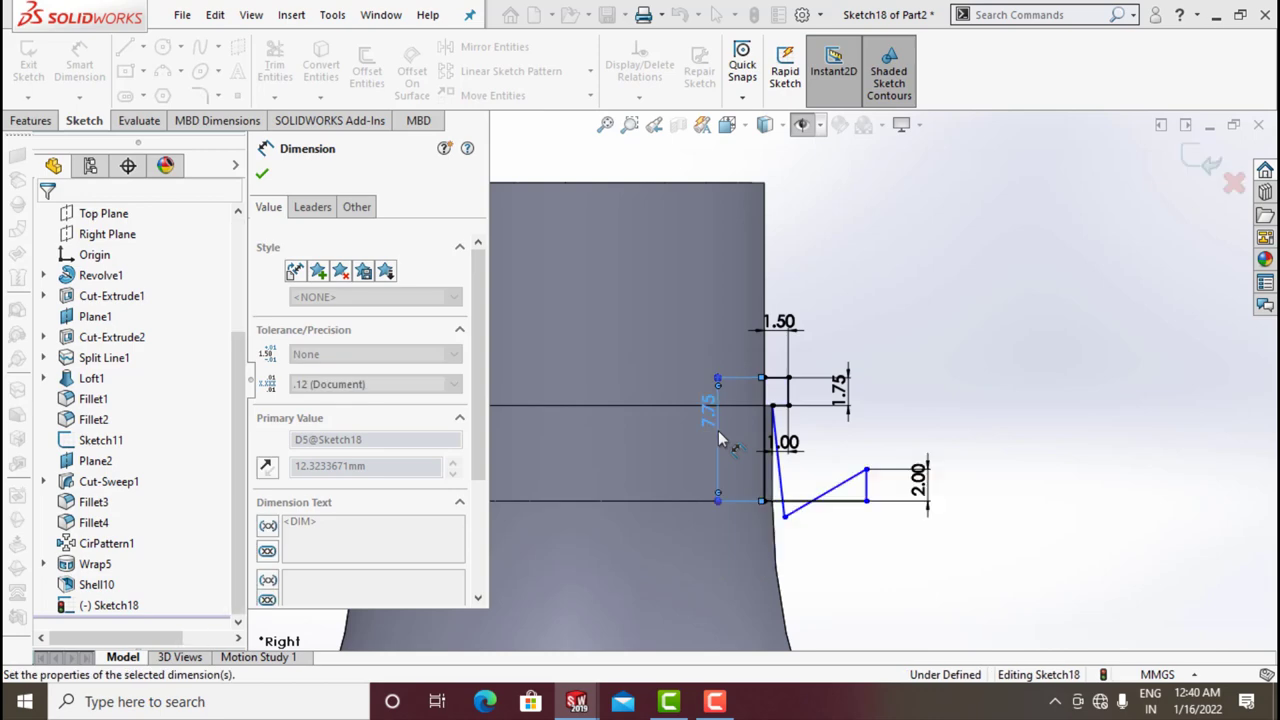
click(856, 460)
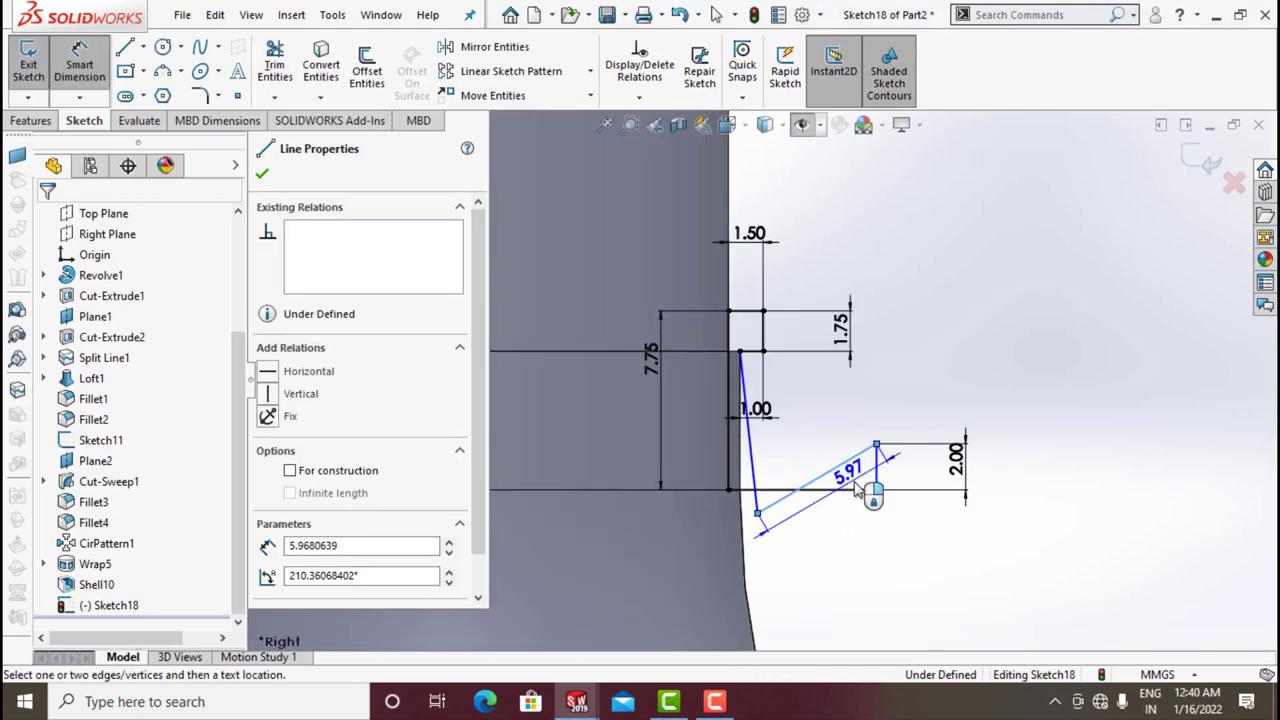
click(868, 489)
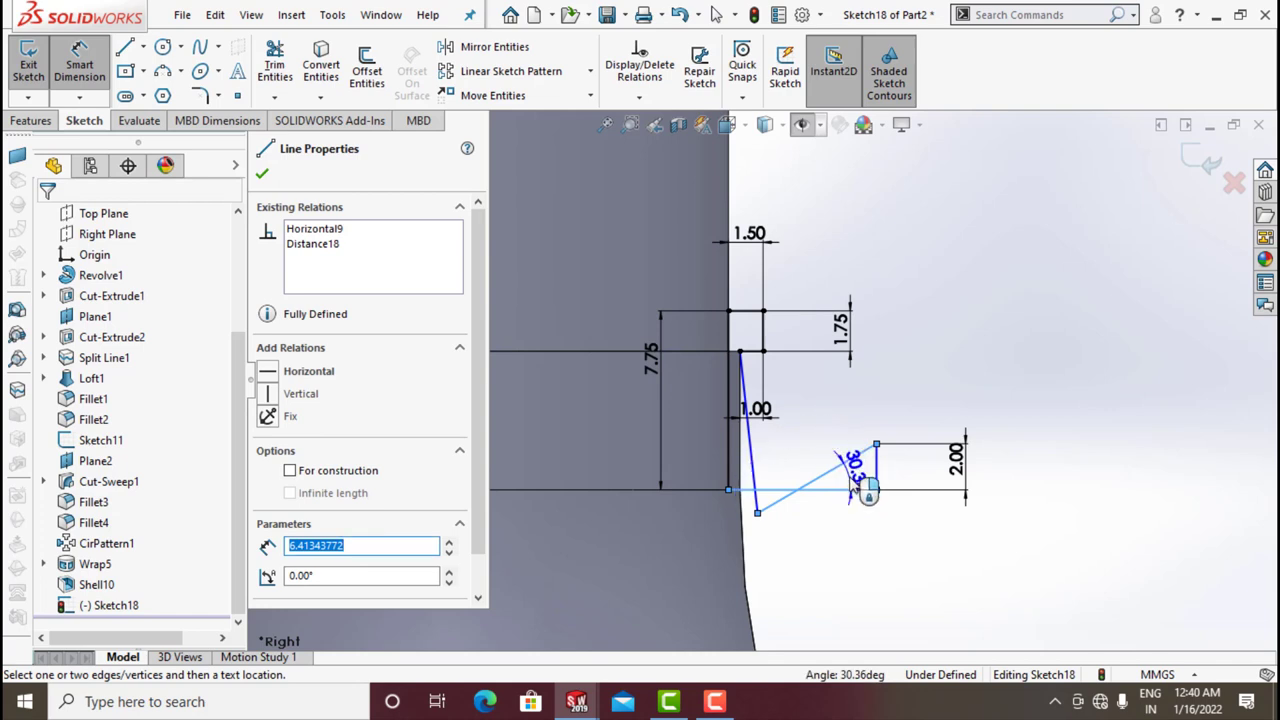
click(79, 62)
- Move the inner vertex of the flange's slope above the bottom line, to about X 14, Y 195 mm
click(765, 522)
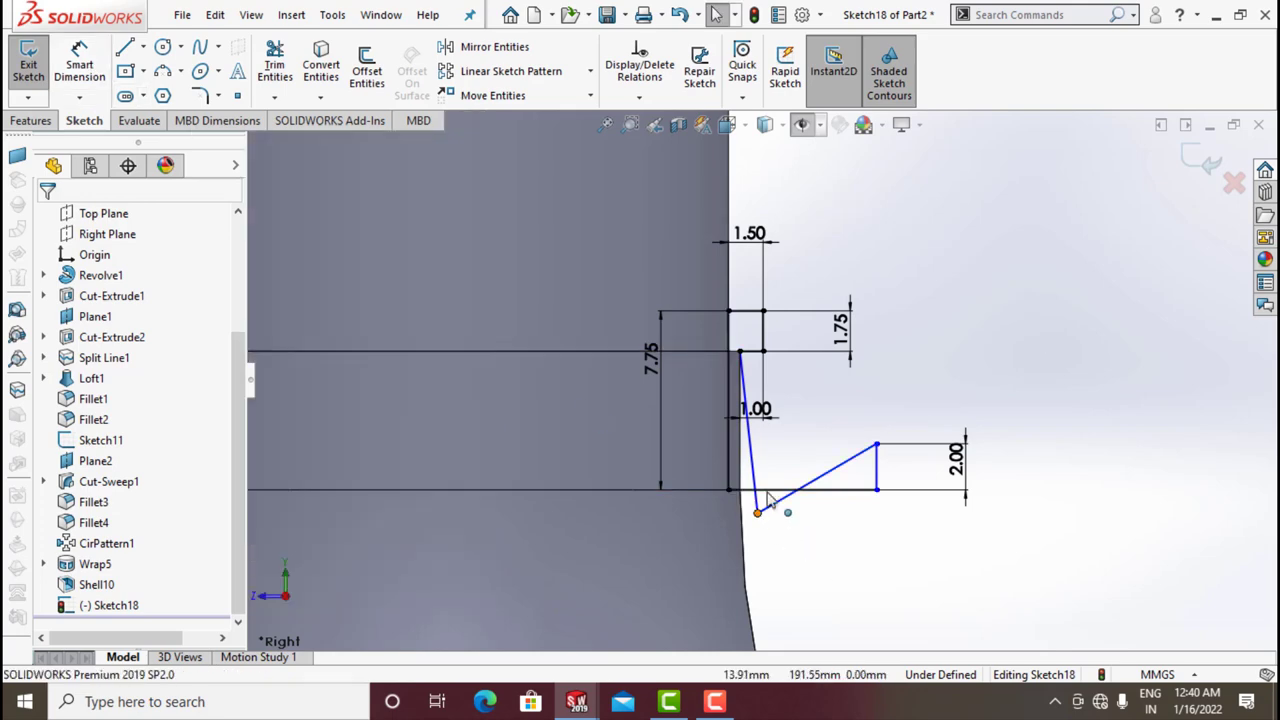
drag(766, 497, 762, 431)
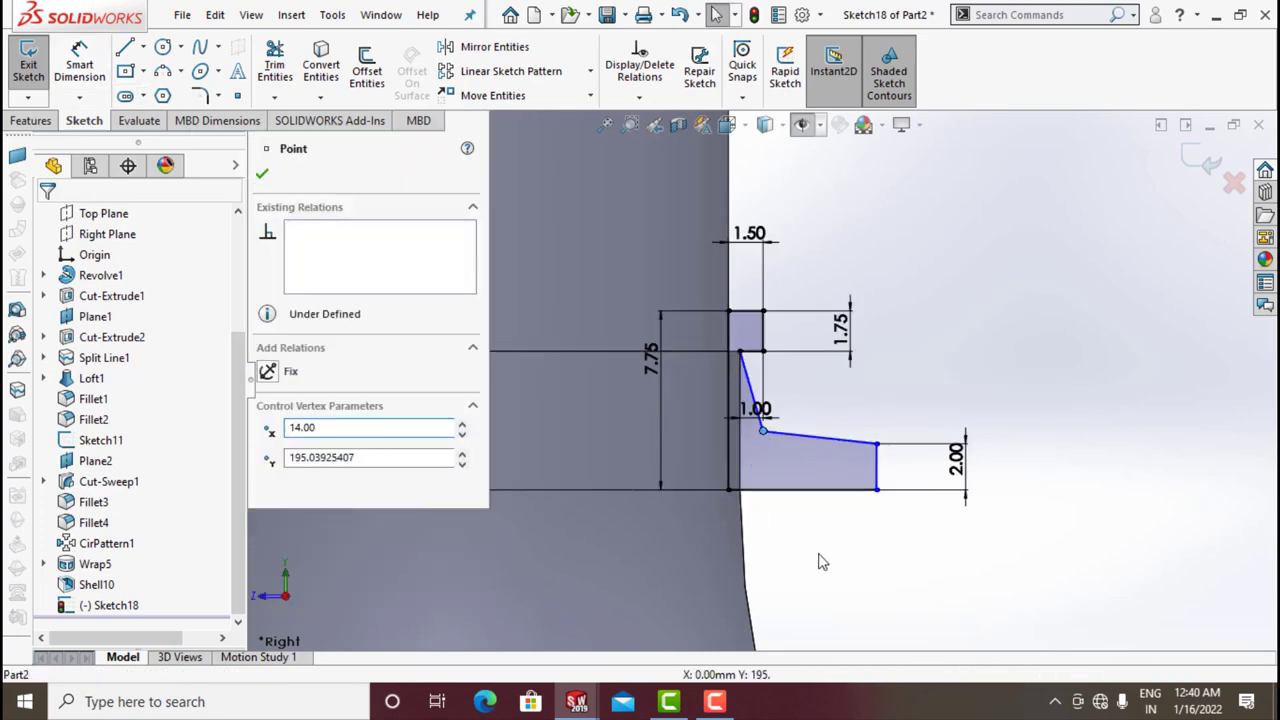
key(Escape)
- Dimension the angle between the flange's sloped top line and the bottom line to 30°
click(80, 70)
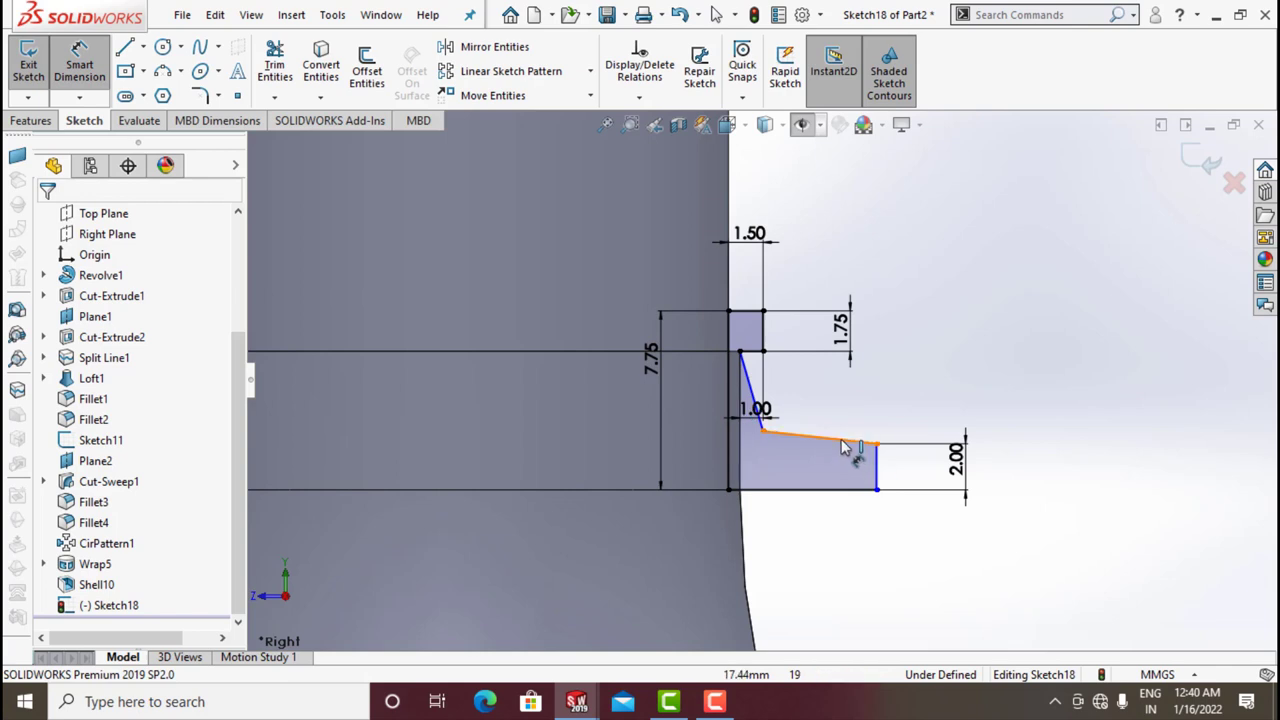
click(842, 489)
click(842, 489)
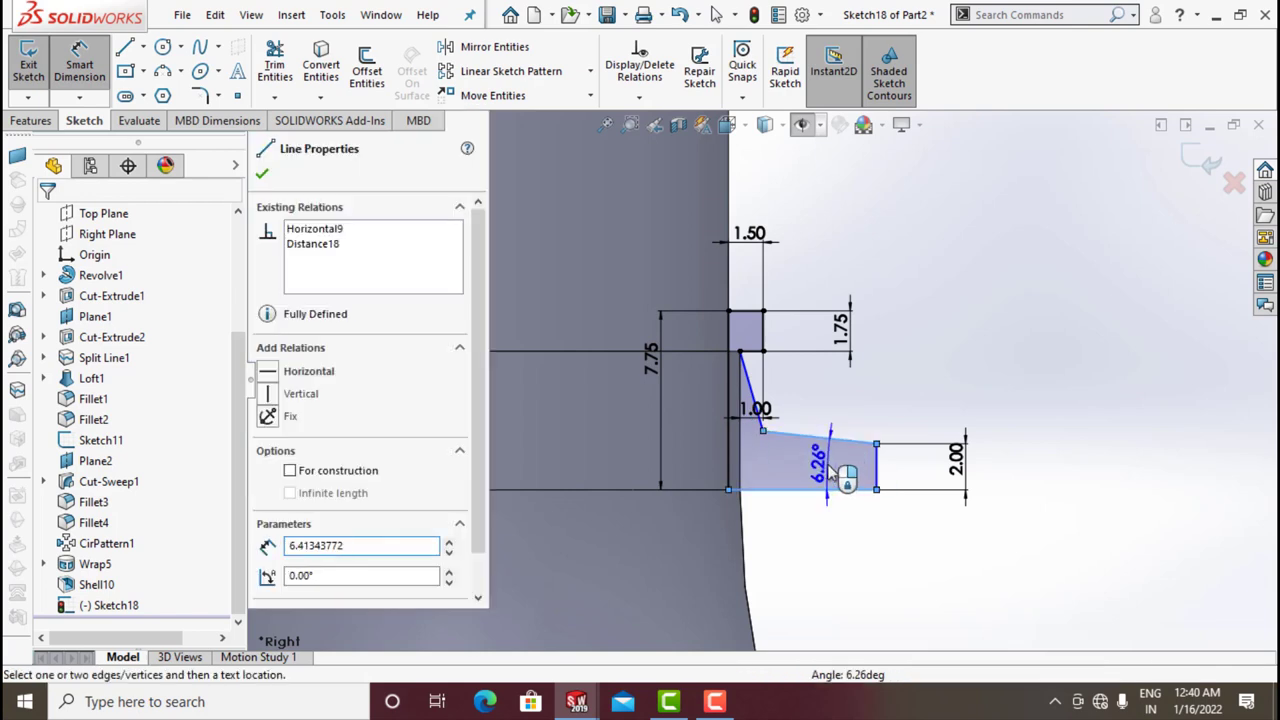
click(820, 470)
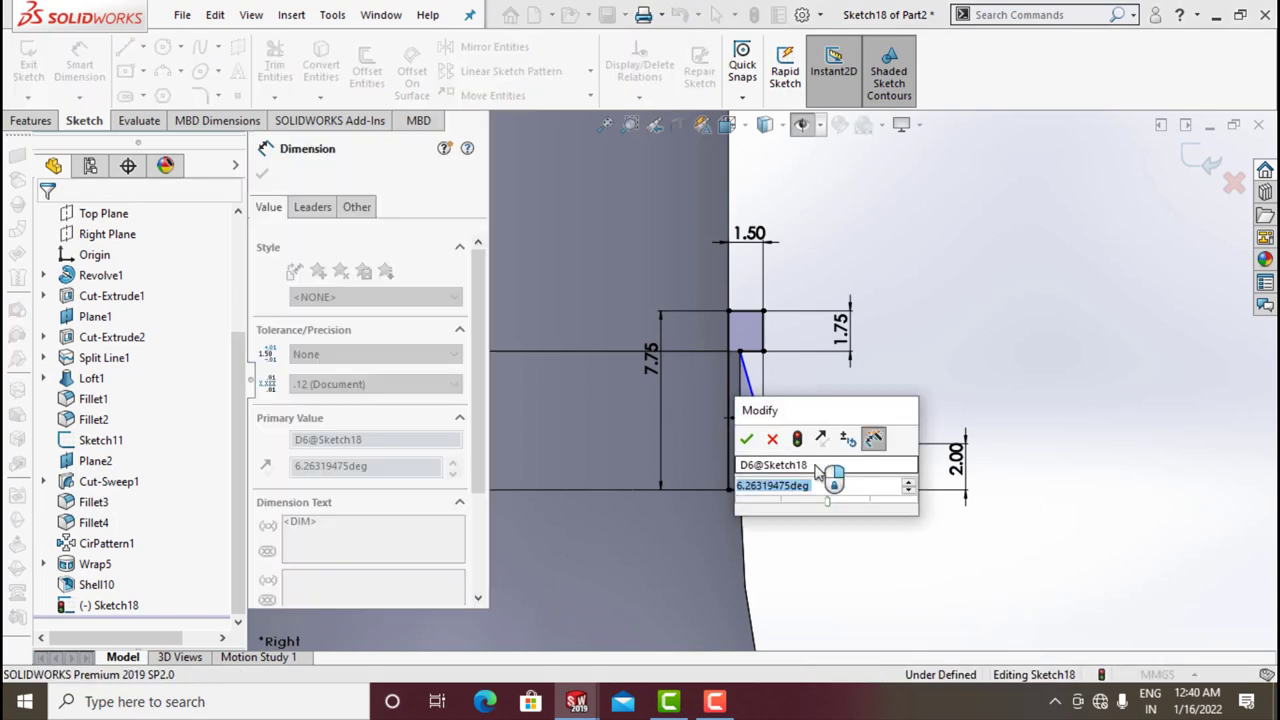
text(30)
key(Return)
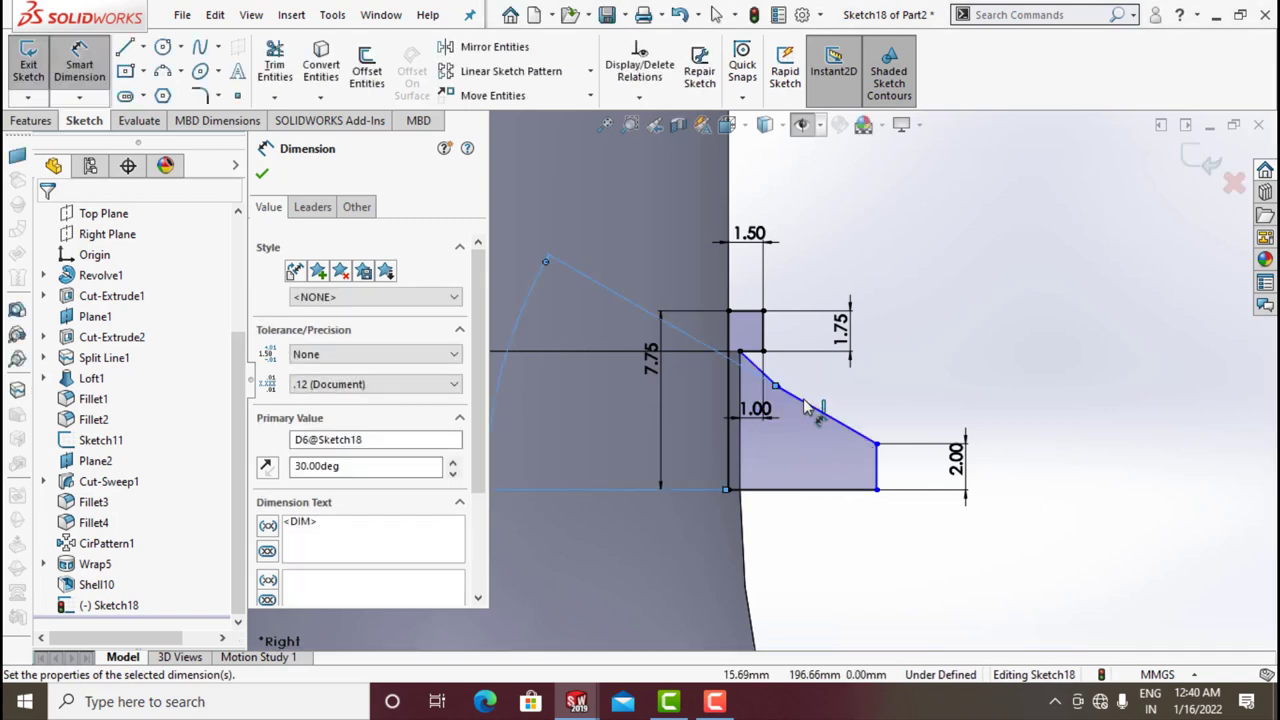
- Dimension the horizontal distance between the two ends of the flange's sloped line to 2.25 mm
scroll(806, 405, down, 3)
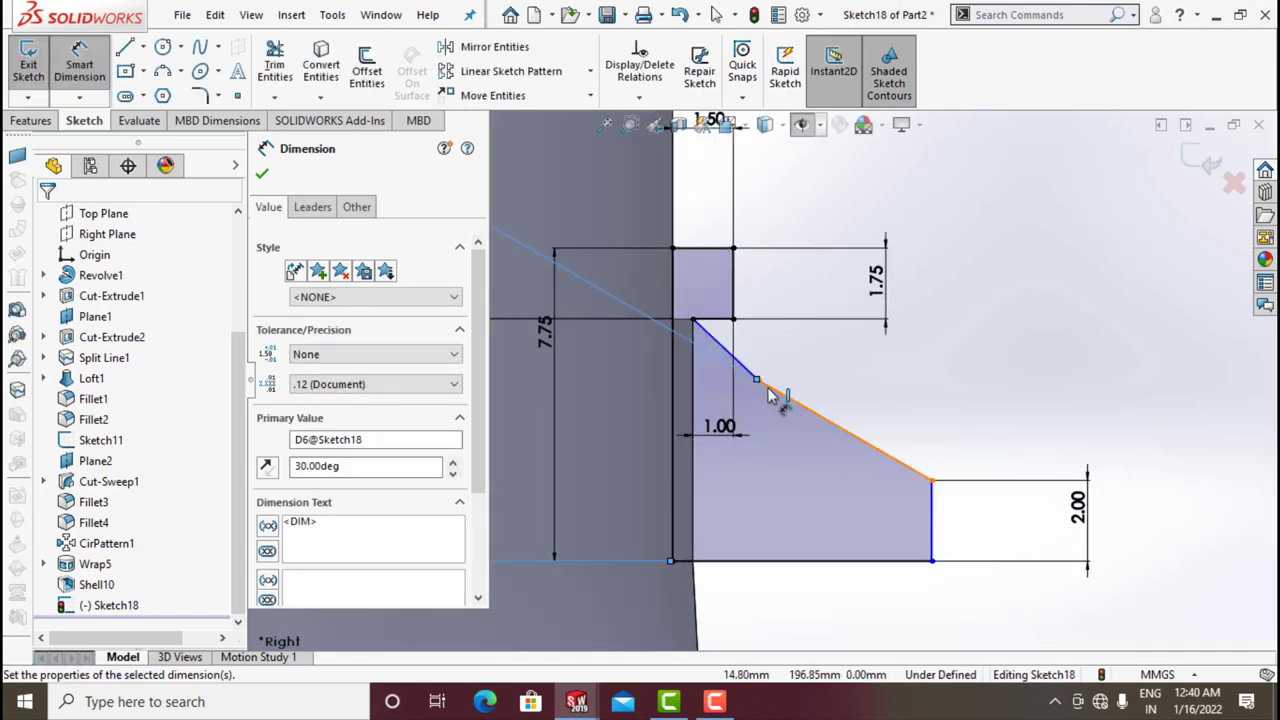
click(850, 430)
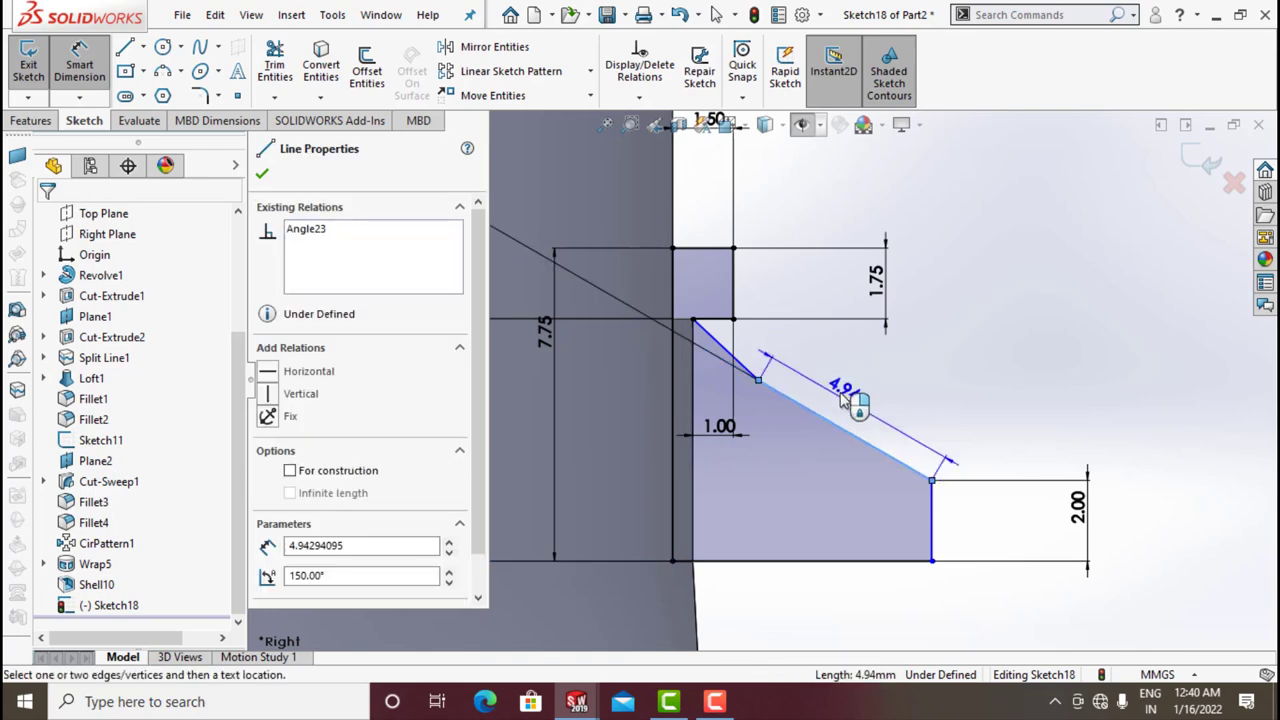
click(822, 306)
text(2.25)
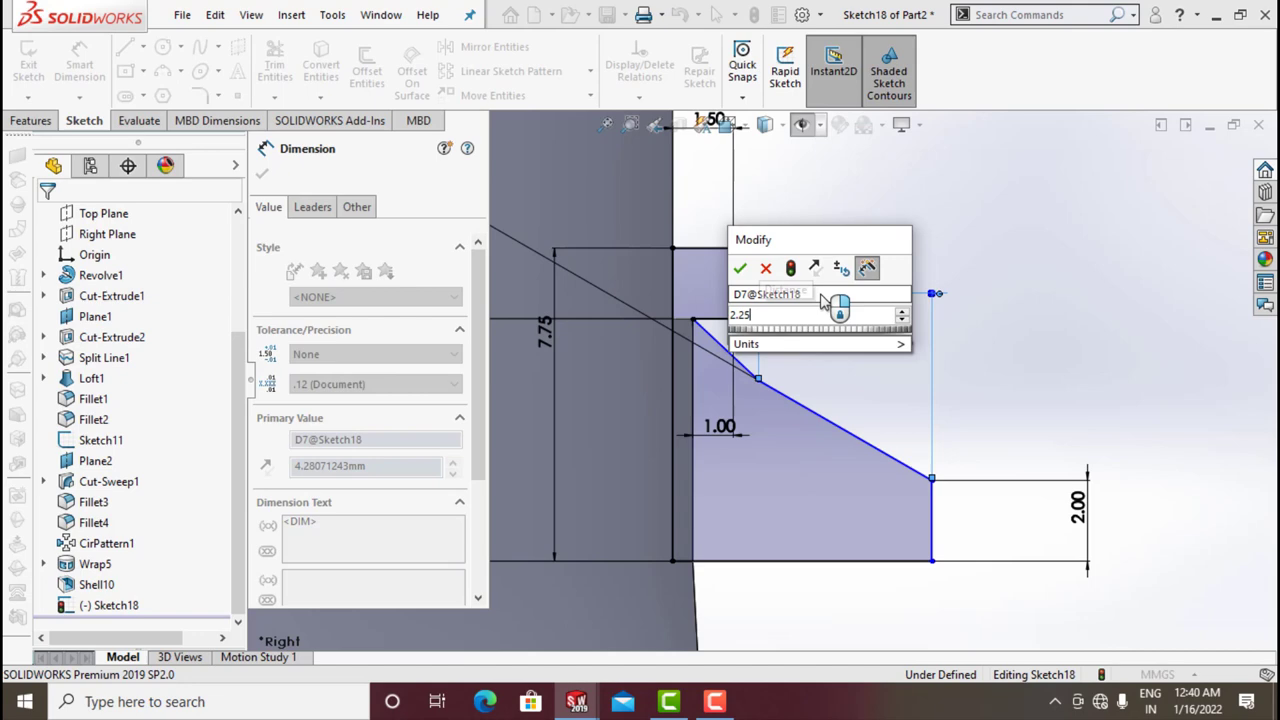
key(Return)
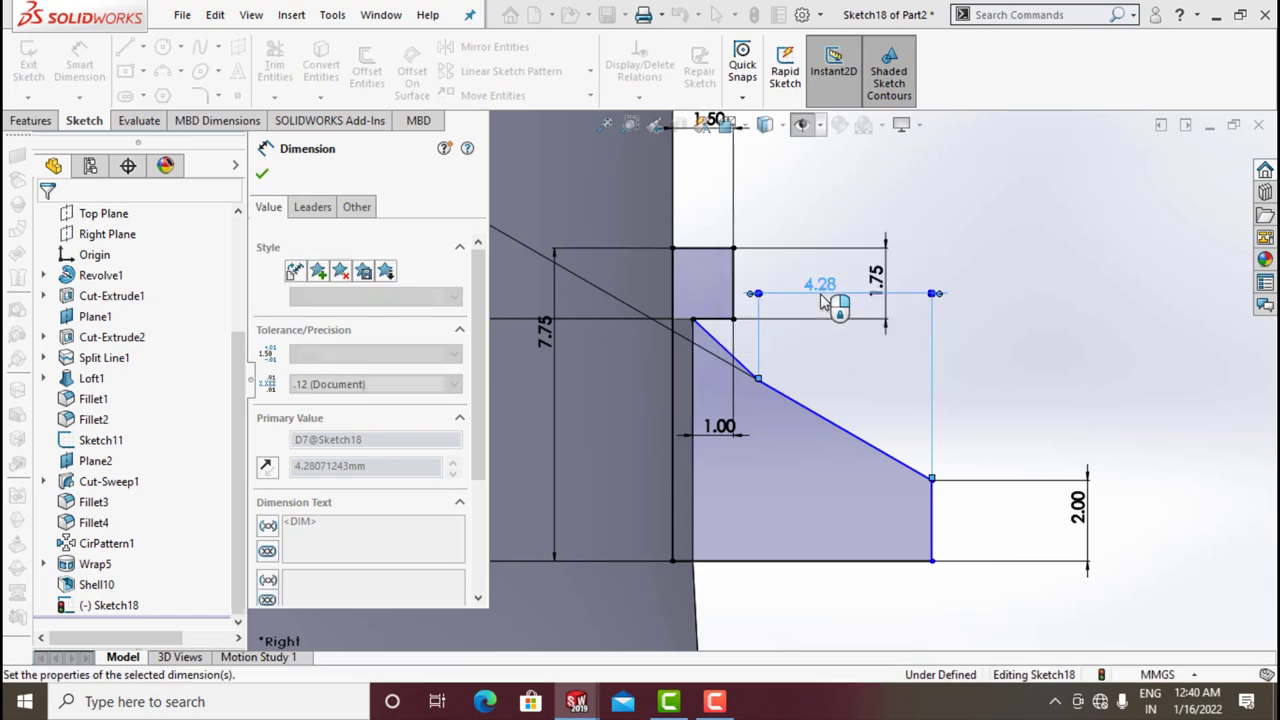
click(262, 174)
key(Escape)
- Make the line joining the upper tab to the flange's slope vertical
click(786, 389)
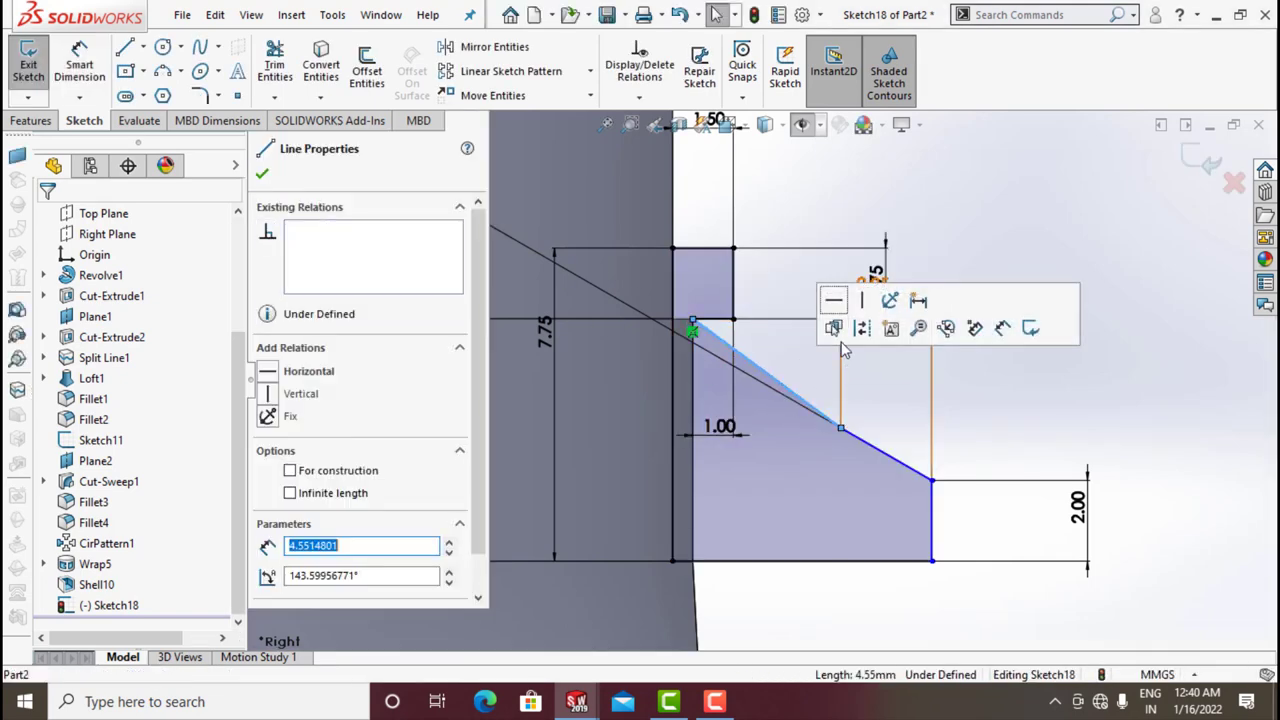
click(862, 301)
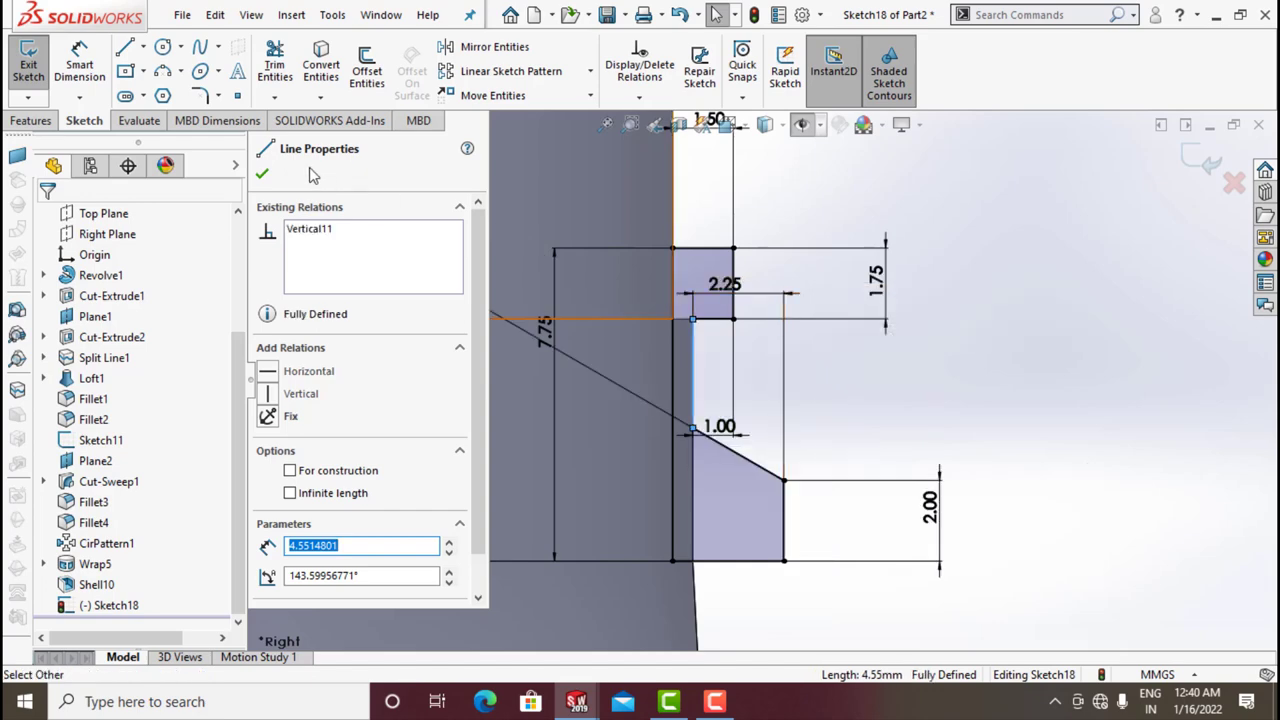
click(262, 175)
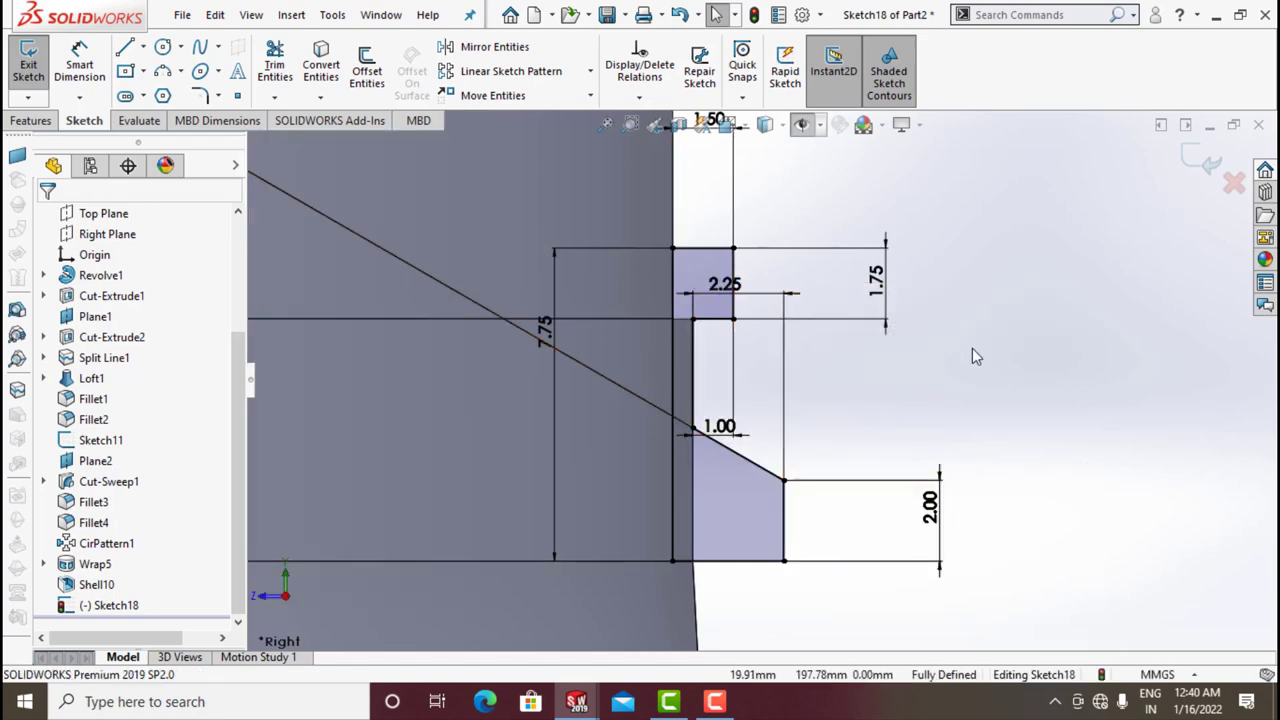
- Draw a vertical construction centerline from the midpoint of the neck's top edge down past the ring profile
scroll(975, 357, up, 3)
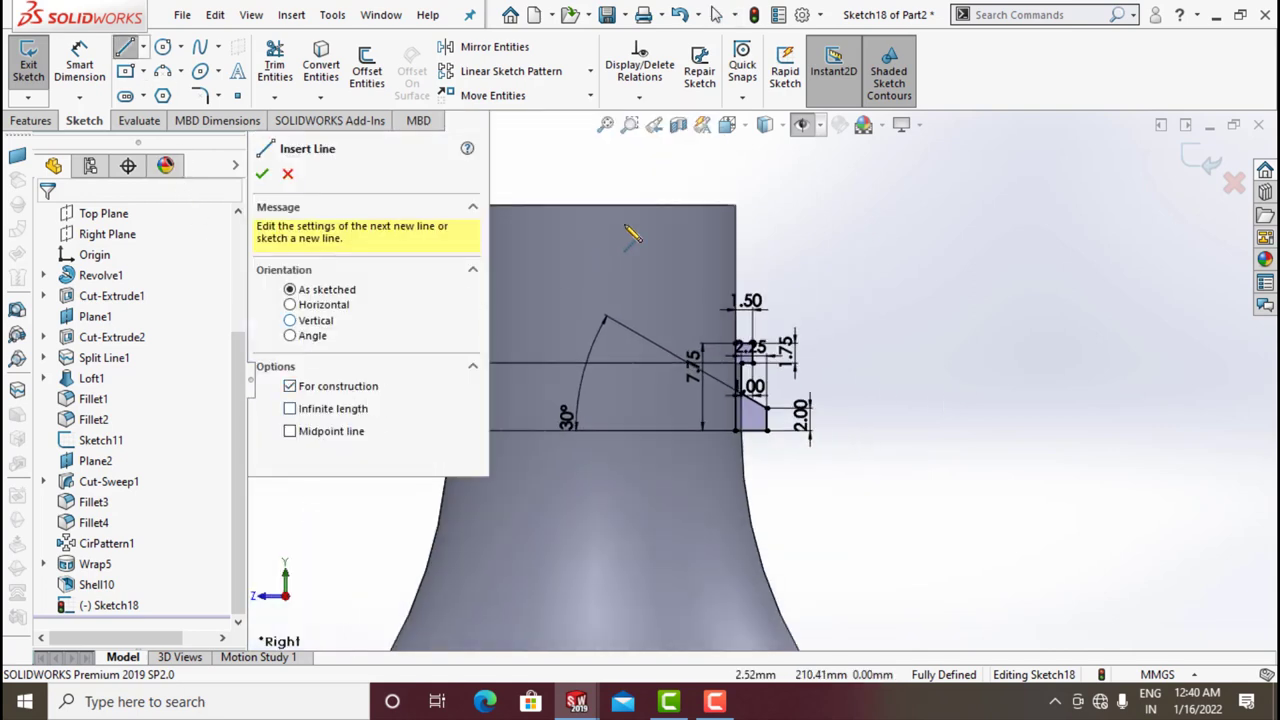
click(594, 205)
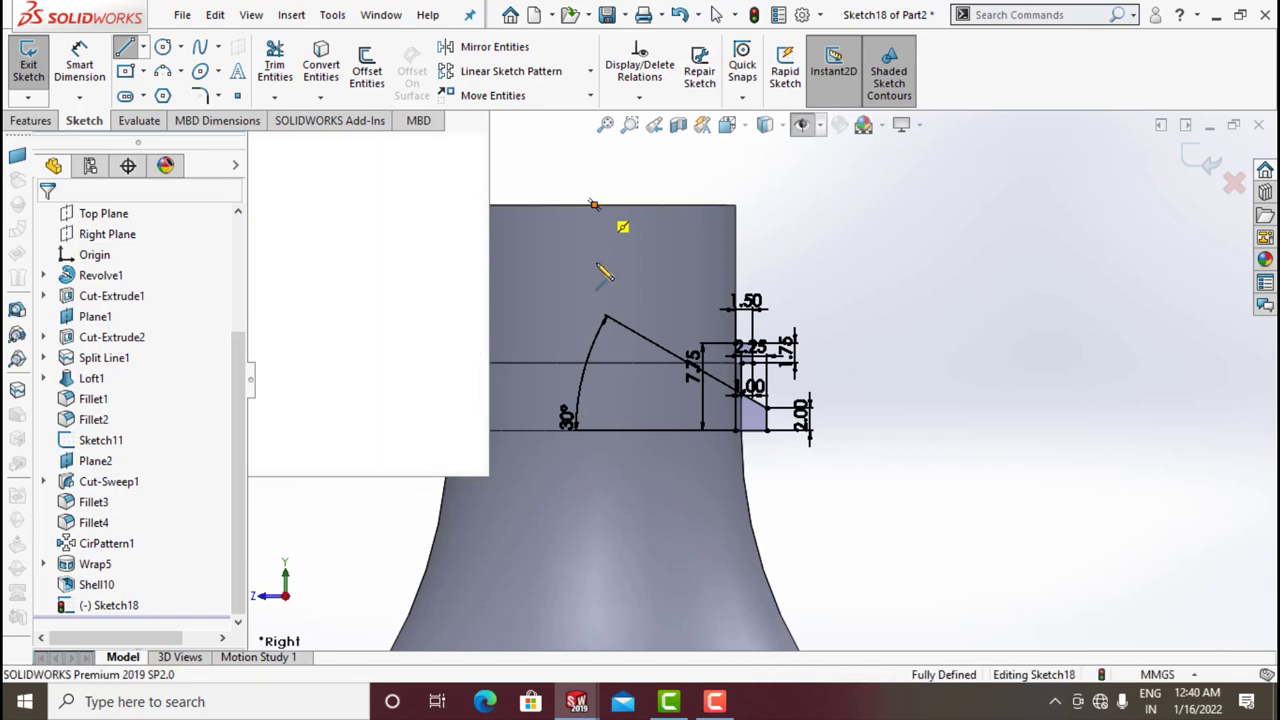
click(594, 541)
key(Escape)
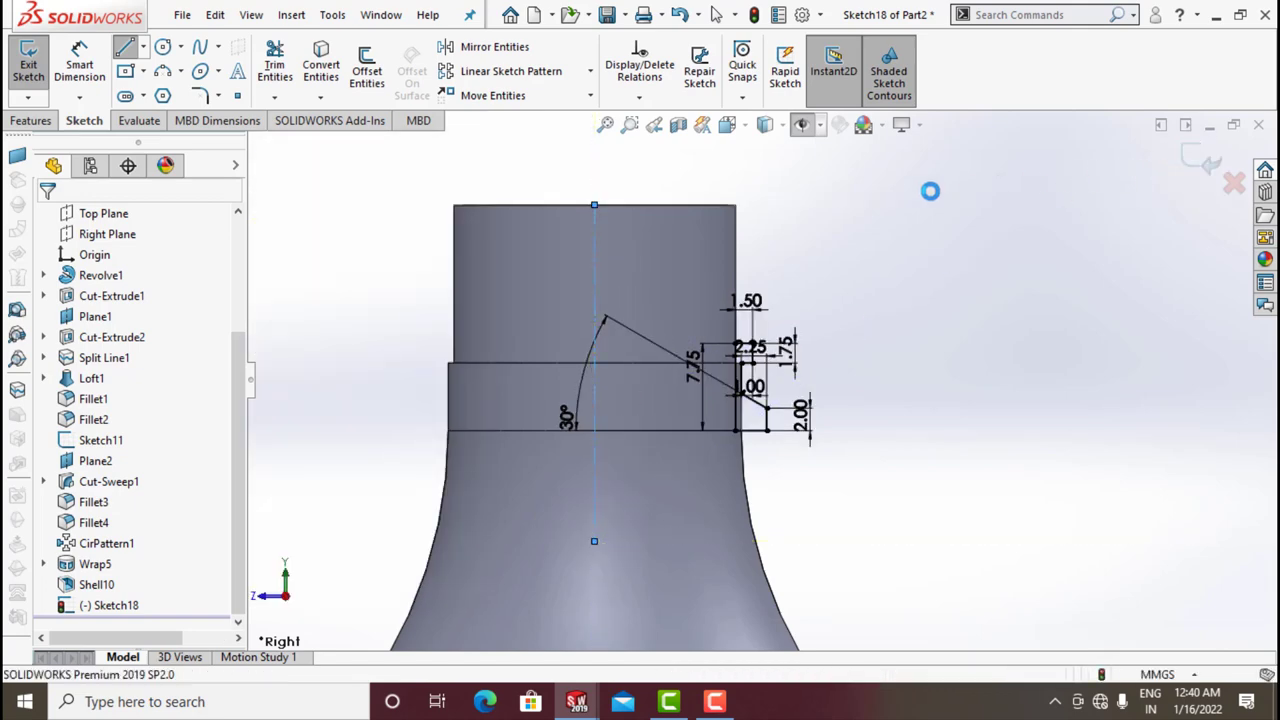
- Revolve the ring profile 360° about the vertical centerline, merging it with the bottle neck
click(31, 121)
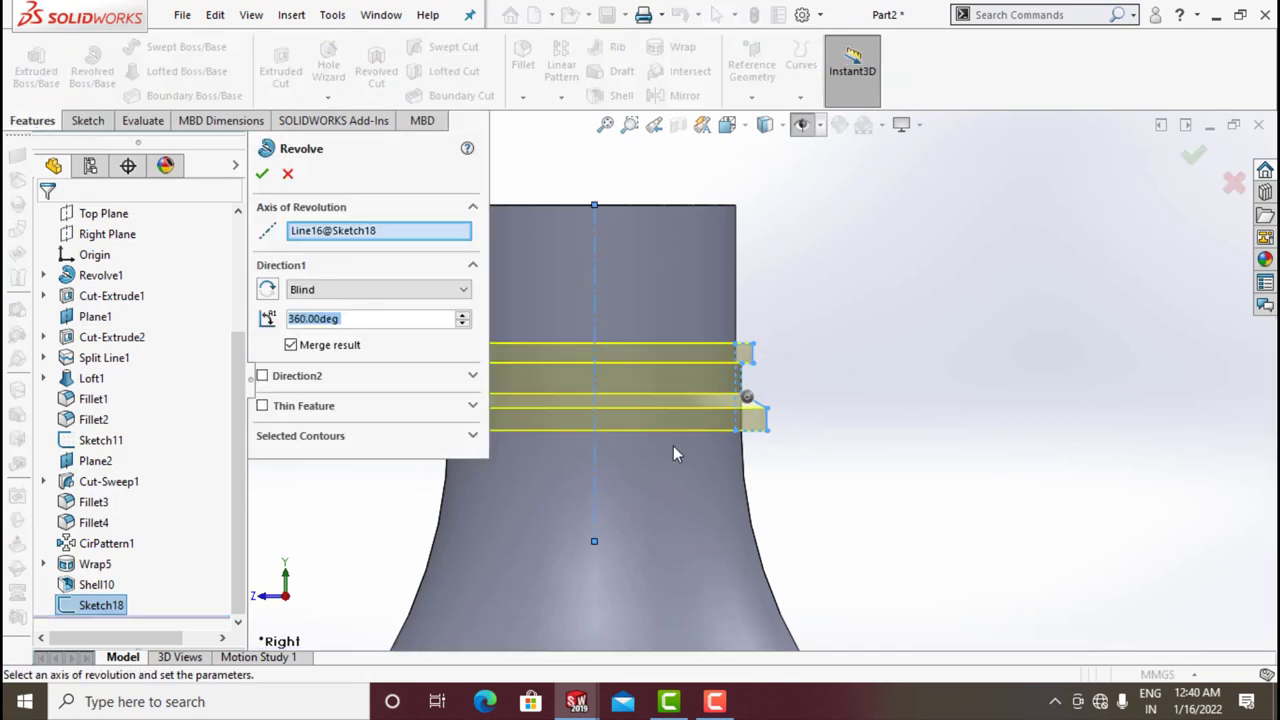
click(263, 177)
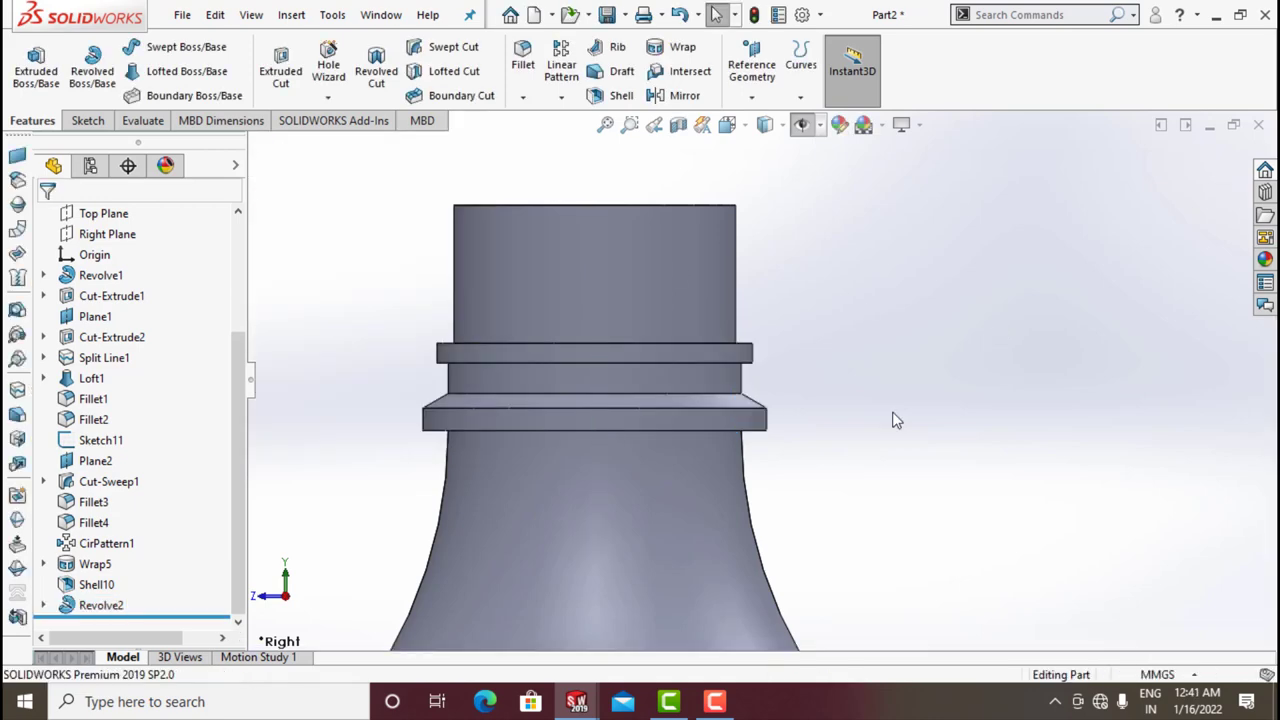
- Fillet the upper and lower outer edges of the neck's lower flange with a 0.5 mm radius
scroll(870, 410, down, 2)
middle_drag(821, 405, 697, 182)
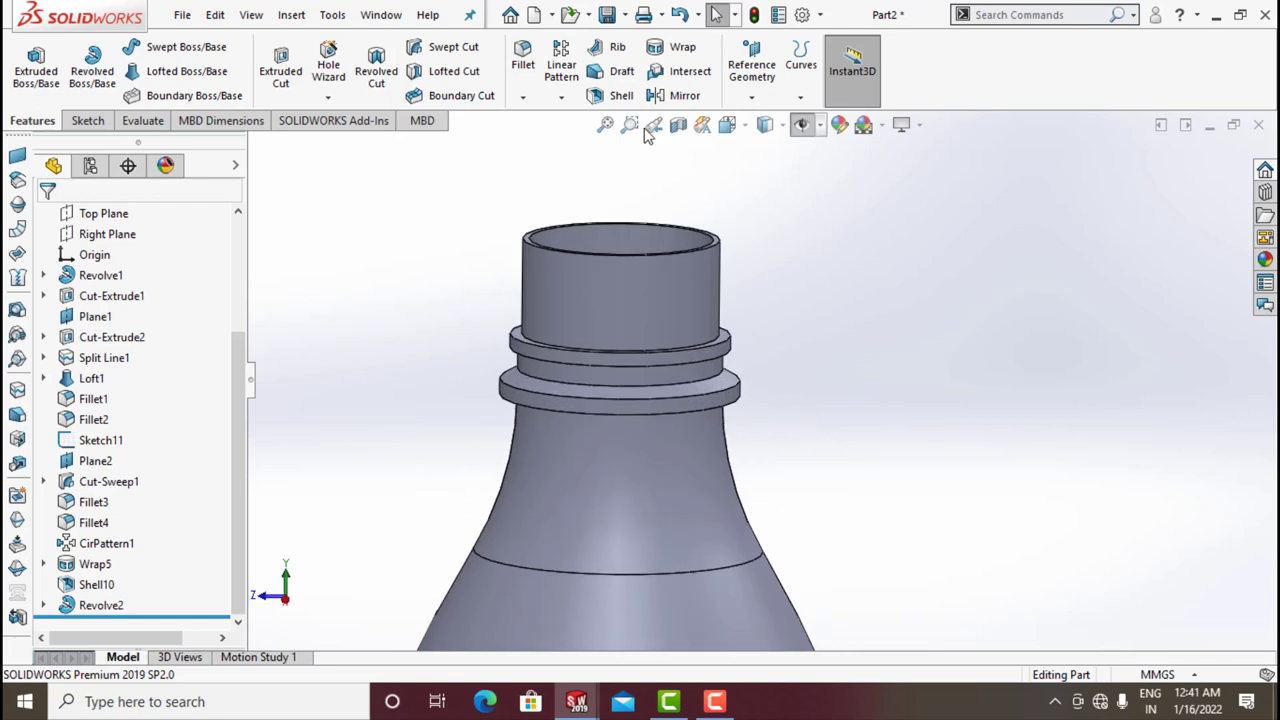
key(s)
click(735, 385)
click(742, 392)
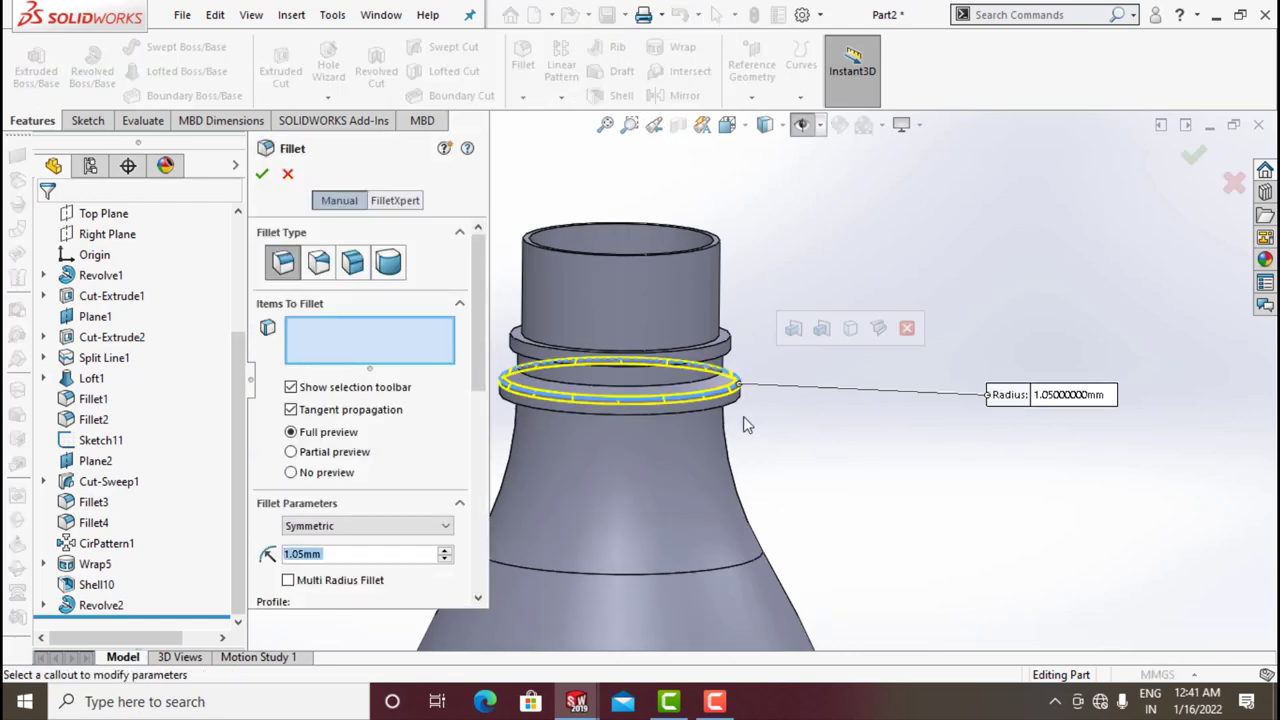
text(0.5)
key(Return)
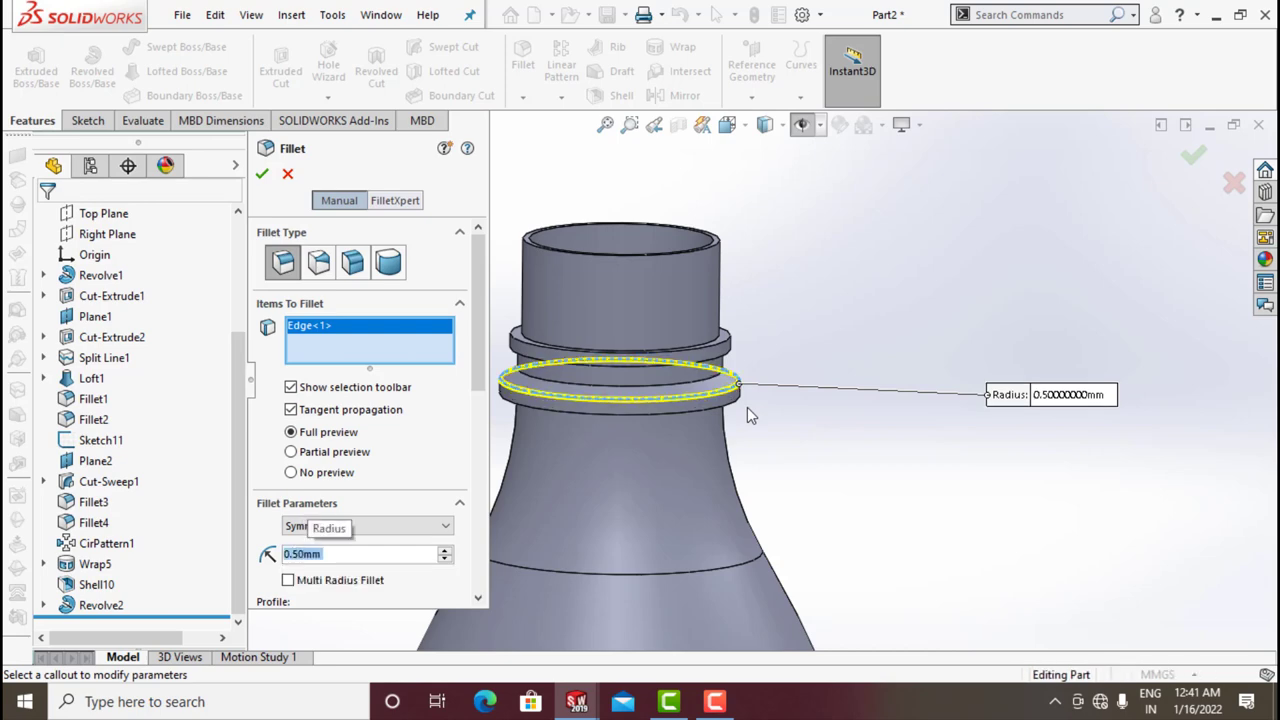
click(742, 398)
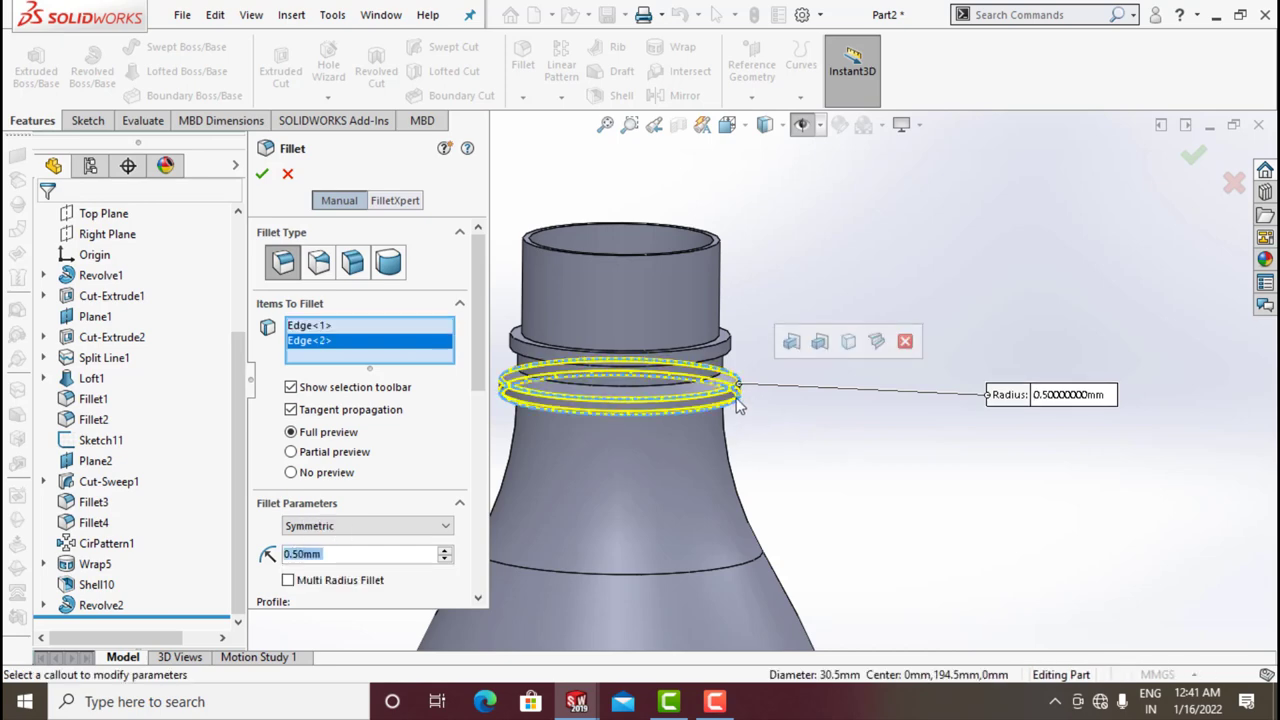
click(262, 175)
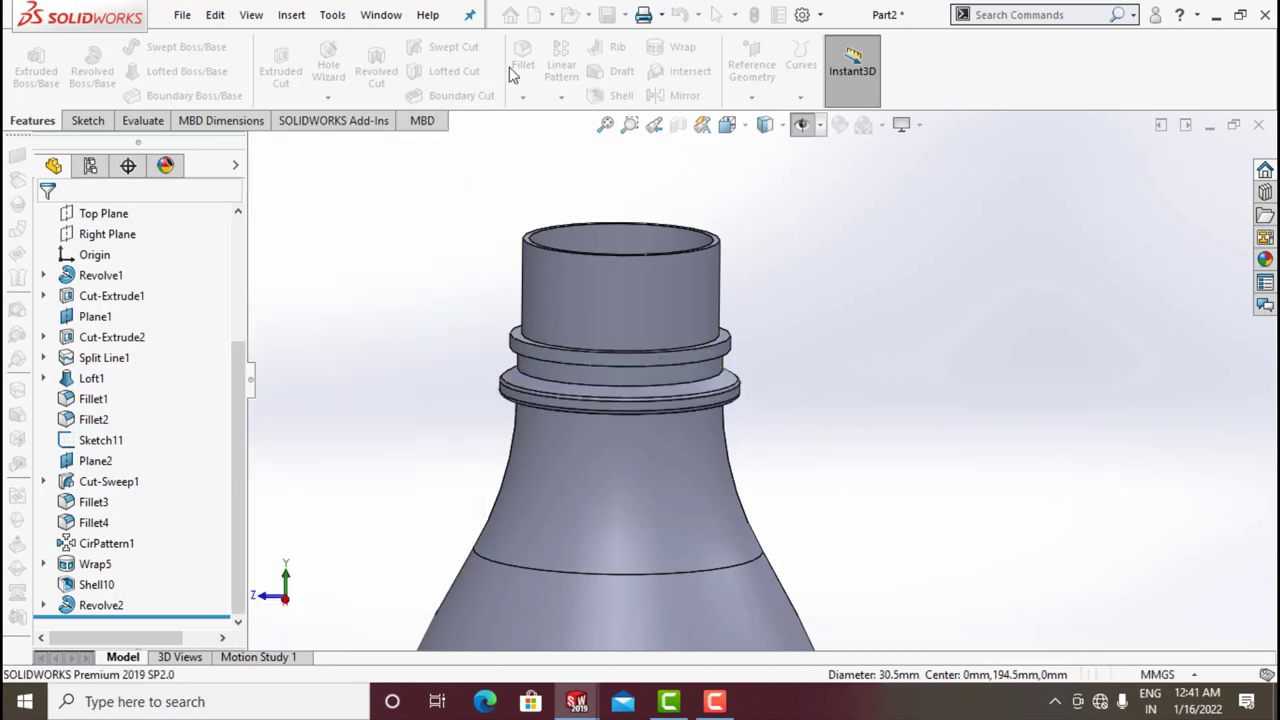
- Fillet the edge where the lower flange's sloped face meets the neck with a 1 mm radius
key(Return)
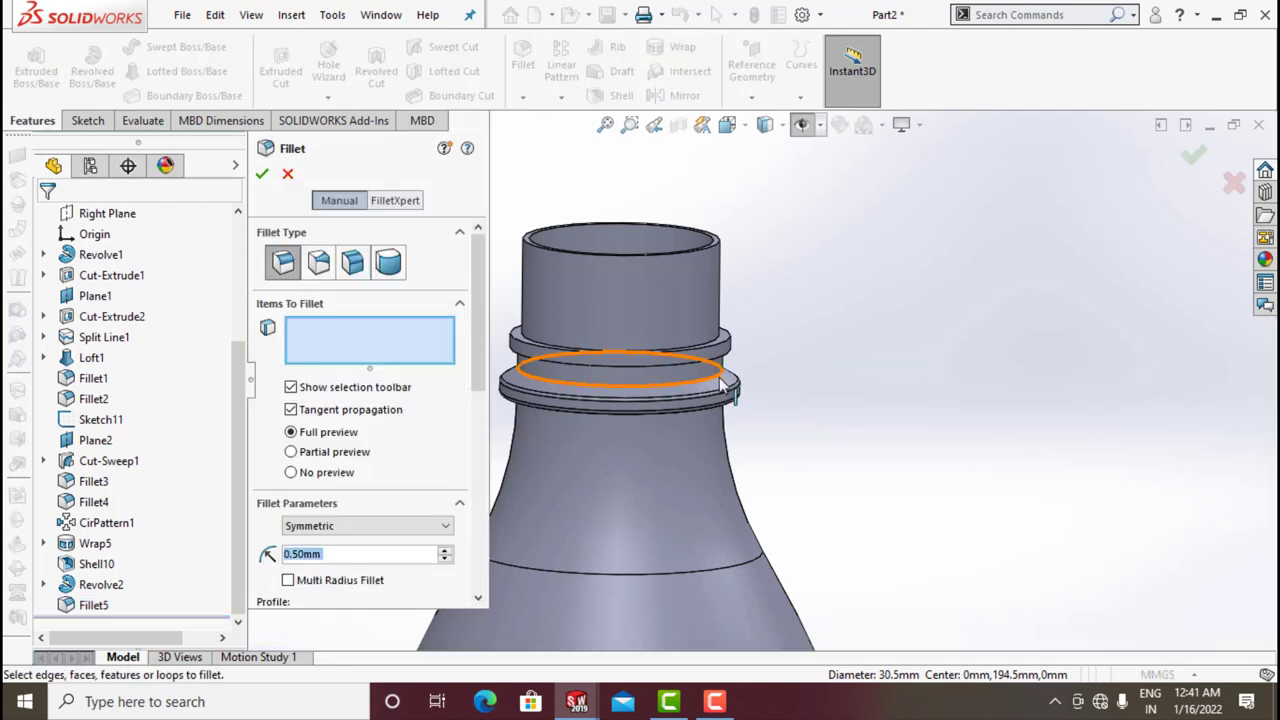
click(722, 381)
text(1)
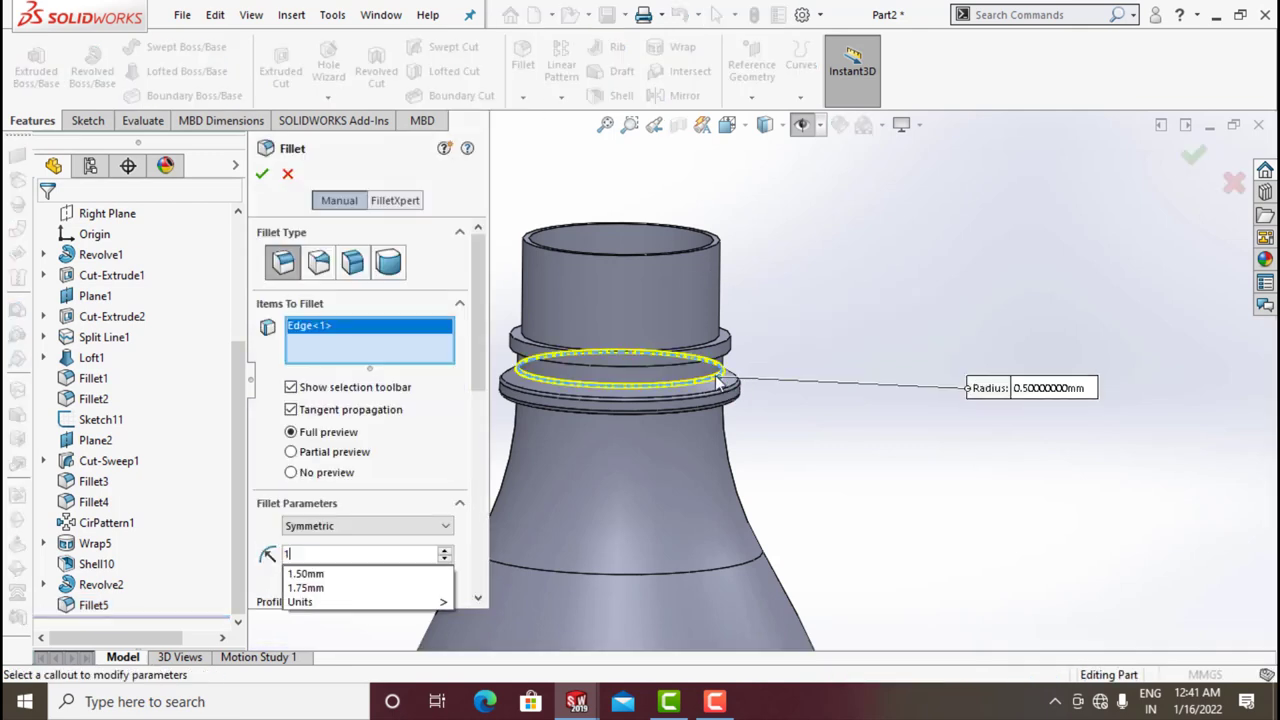
key(Return)
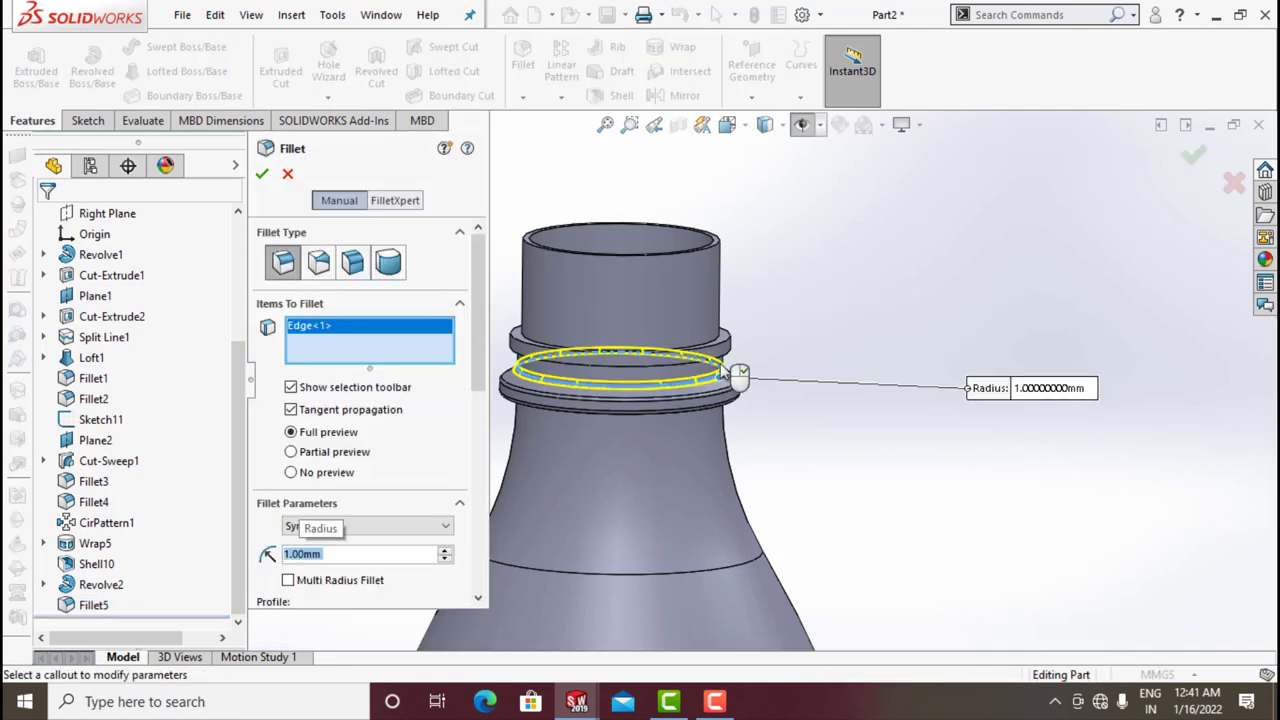
click(262, 176)
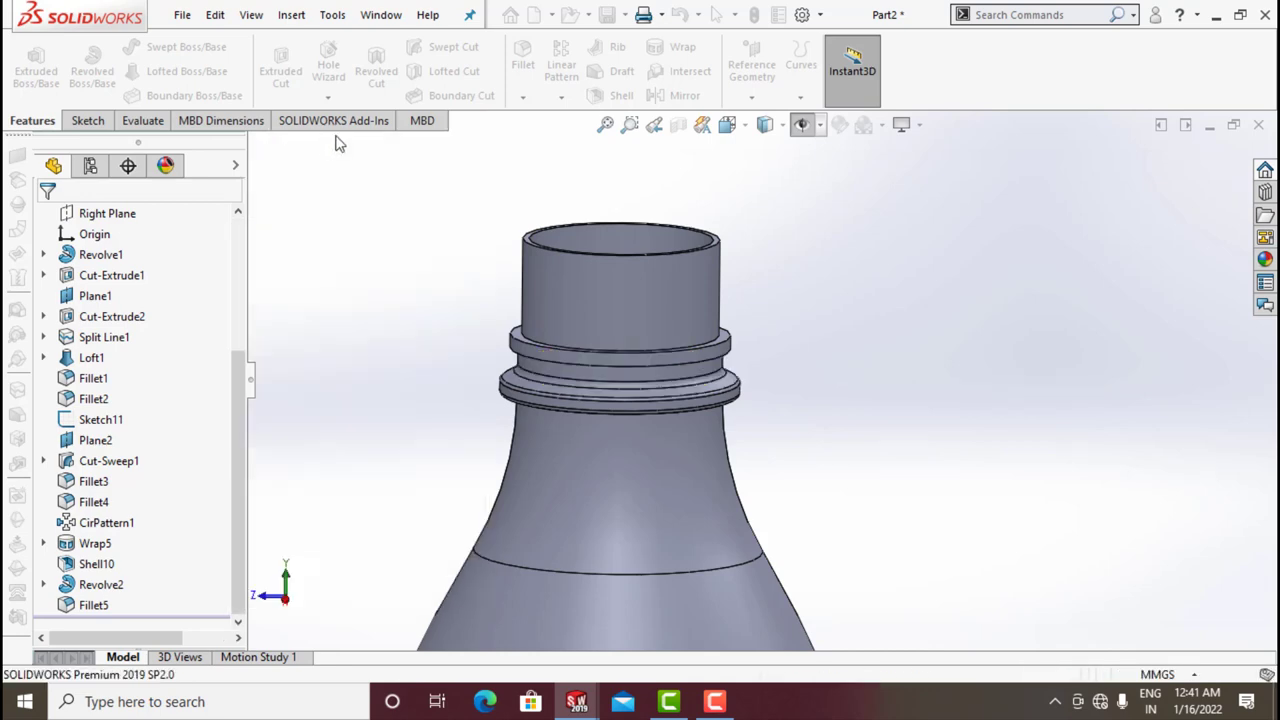
- Fillet the top outer edge of the neck's upper ring with a 1.5 mm radius
click(730, 337)
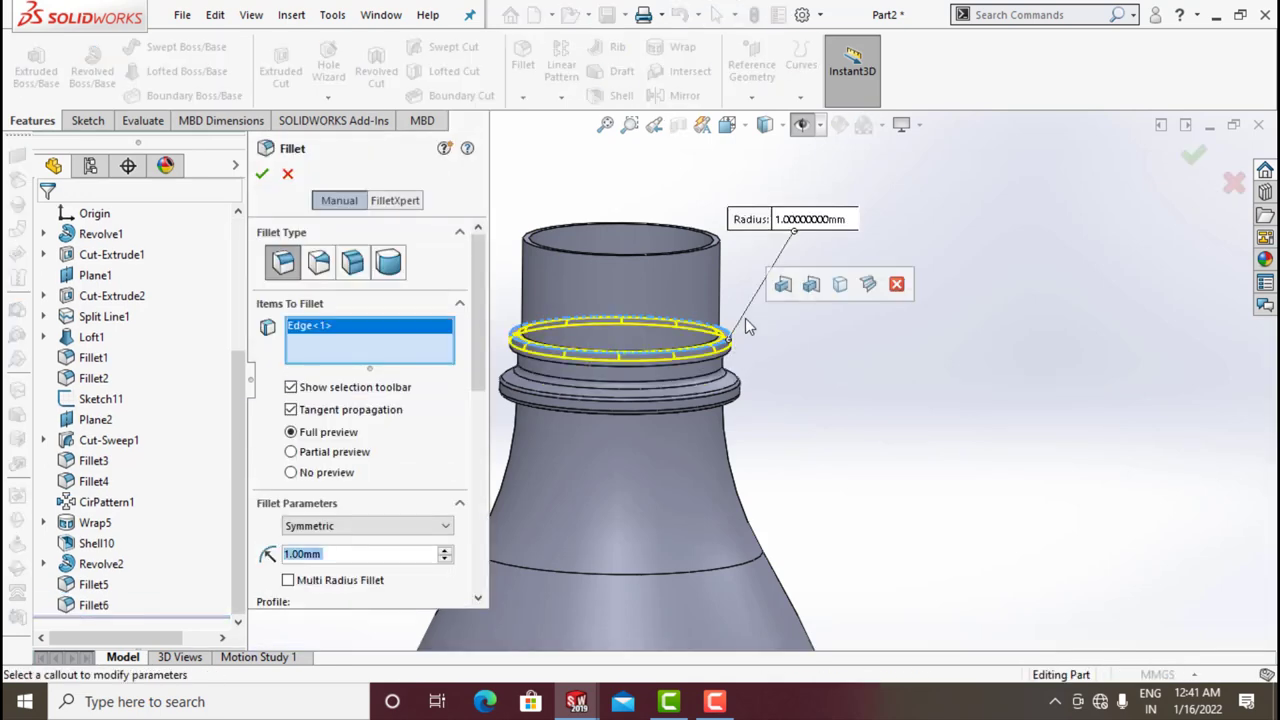
text(1.5)
key(Return)
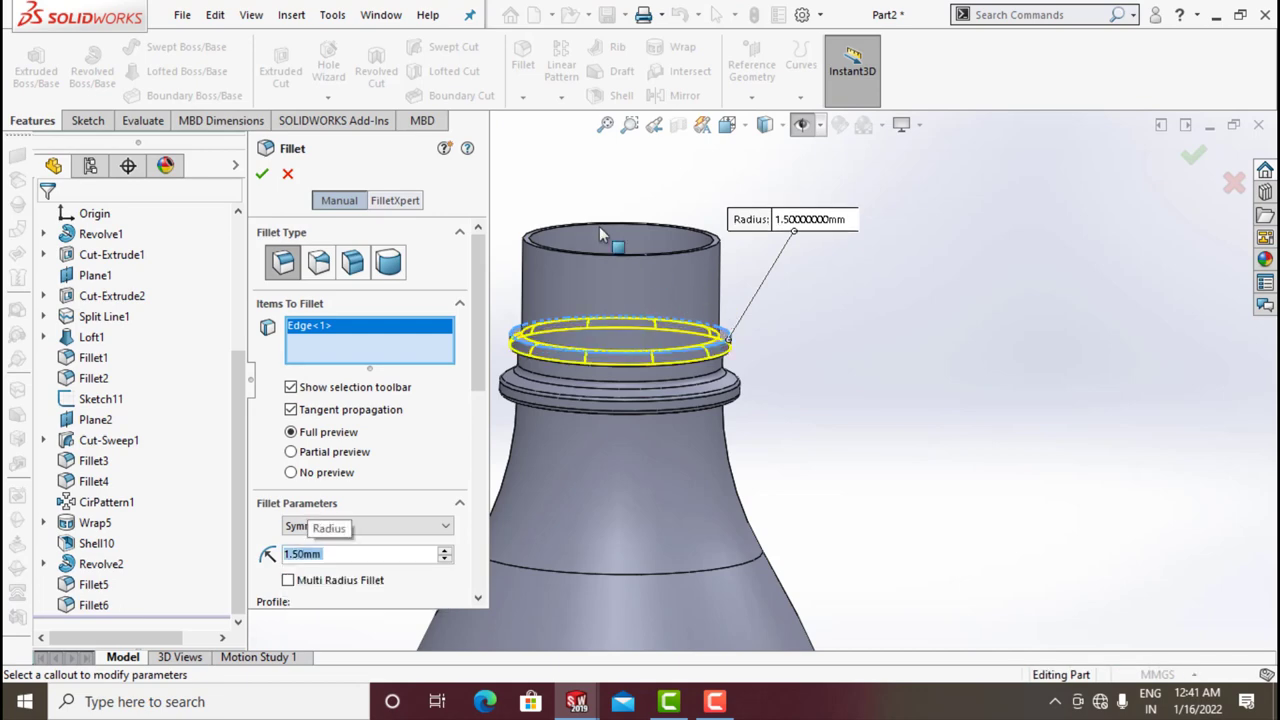
click(262, 174)
- Create a reference plane offset 1.5 mm below the neck's top rim face, using the flipped offset direction
scroll(852, 297, up, 2)
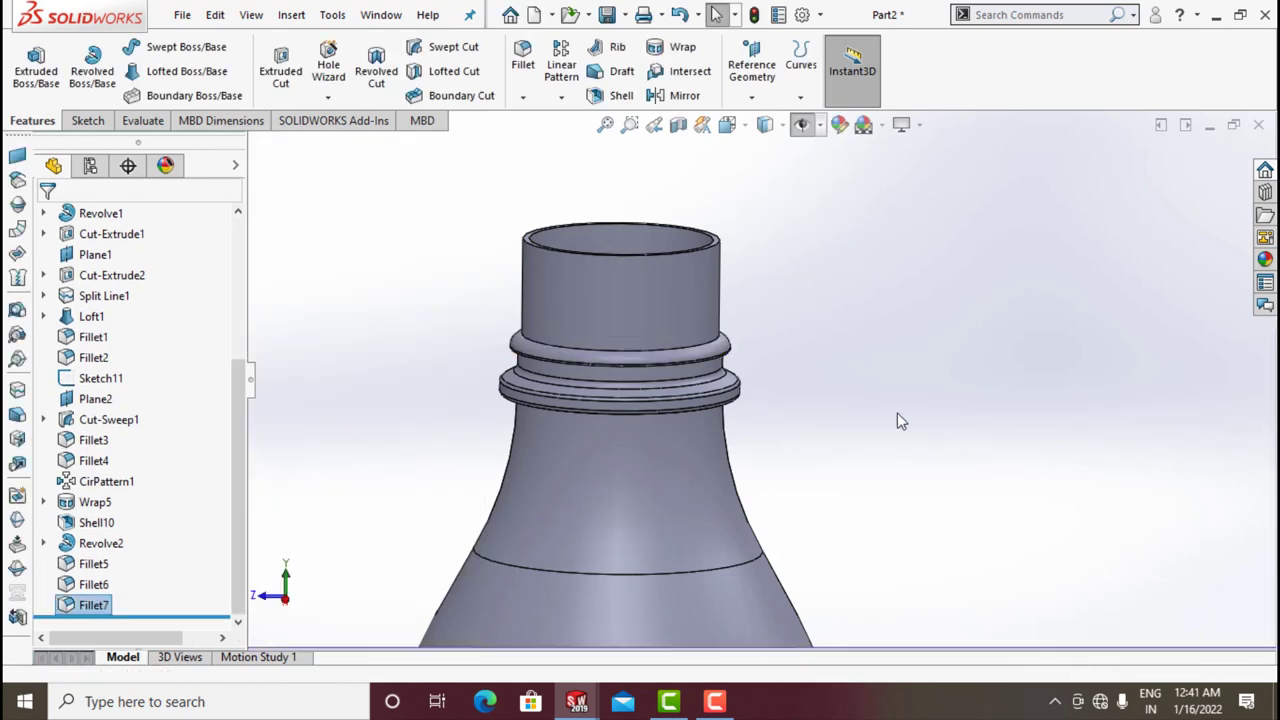
middle_drag(897, 412, 800, 423)
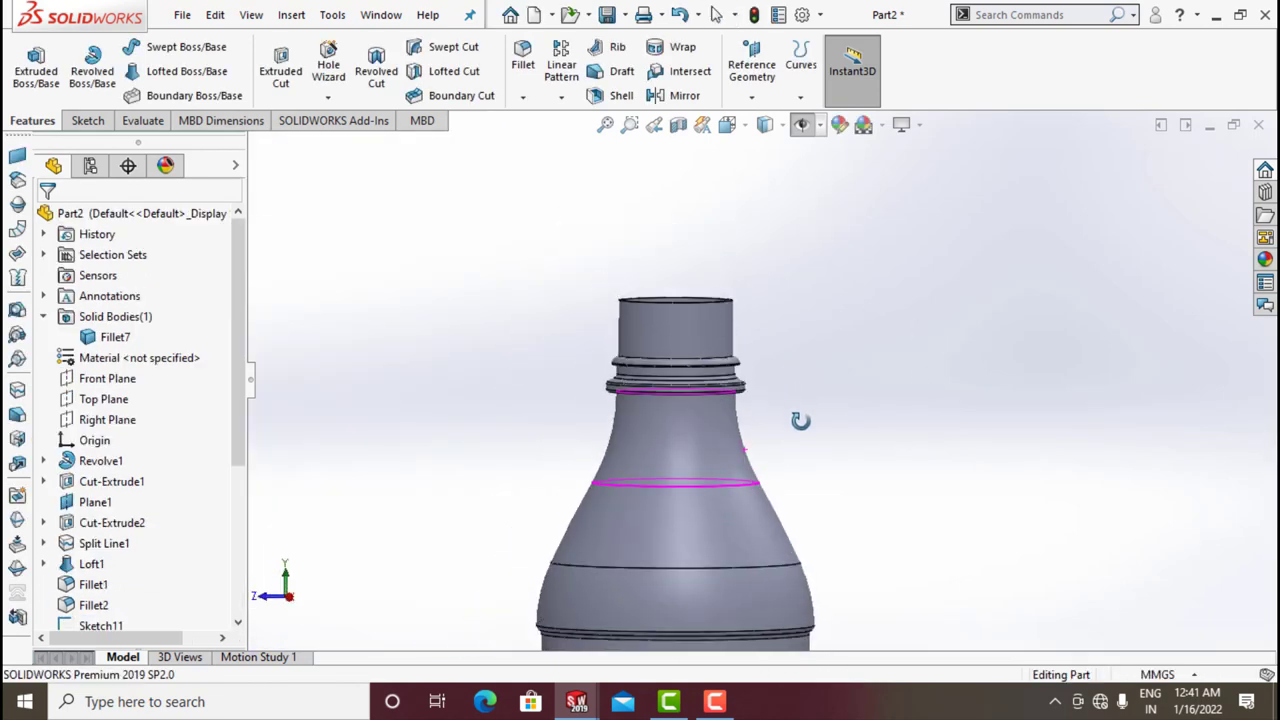
scroll(800, 423, up, 2)
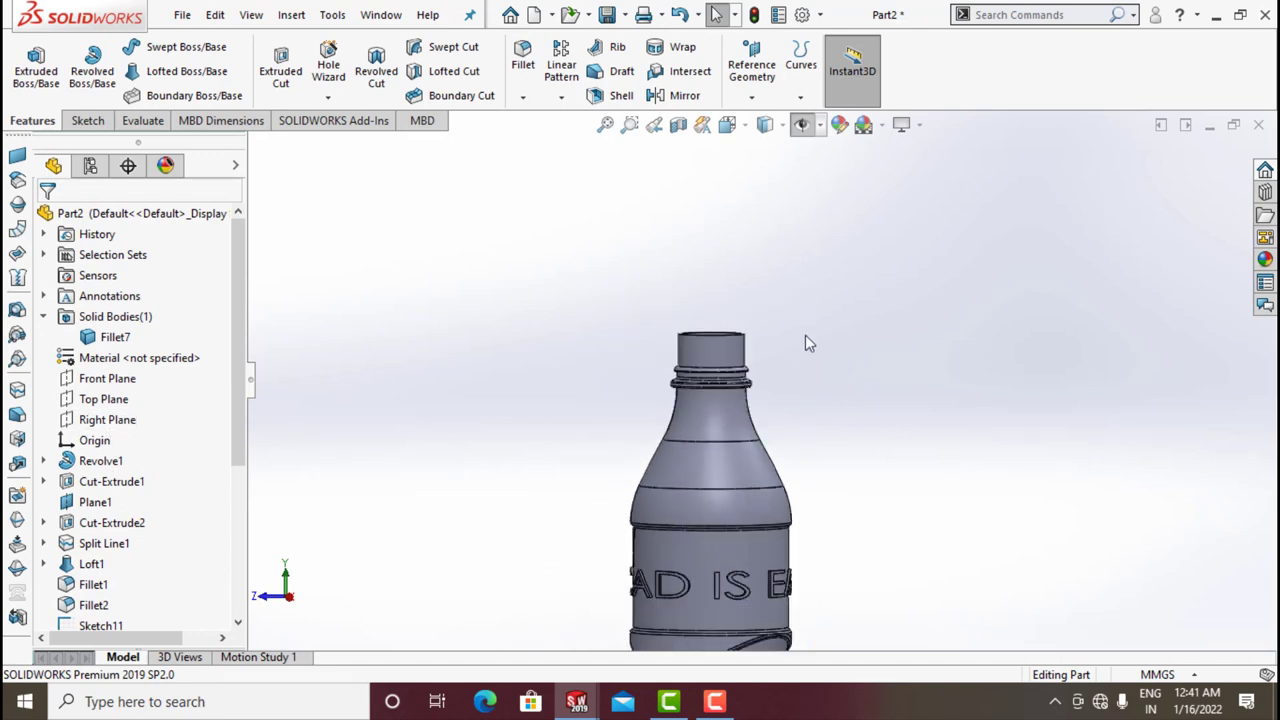
middle_drag(809, 343, 803, 449)
scroll(763, 185, down, 5)
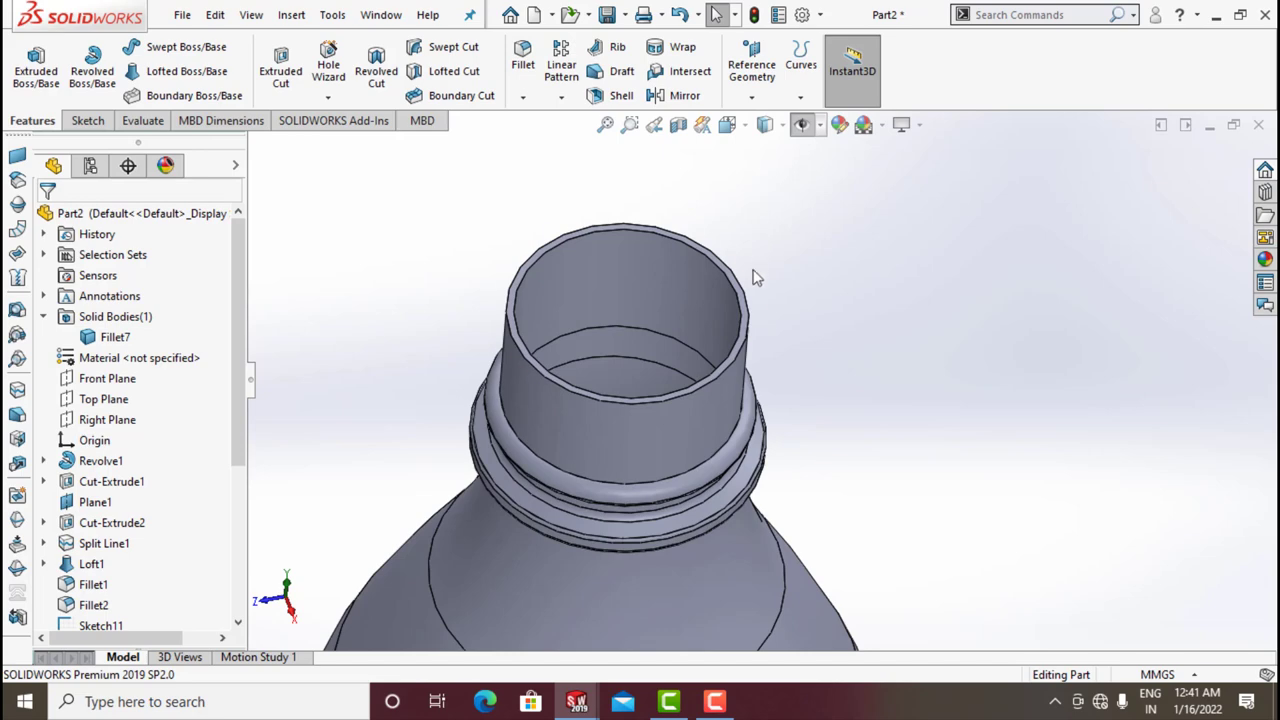
scroll(746, 310, down, 2)
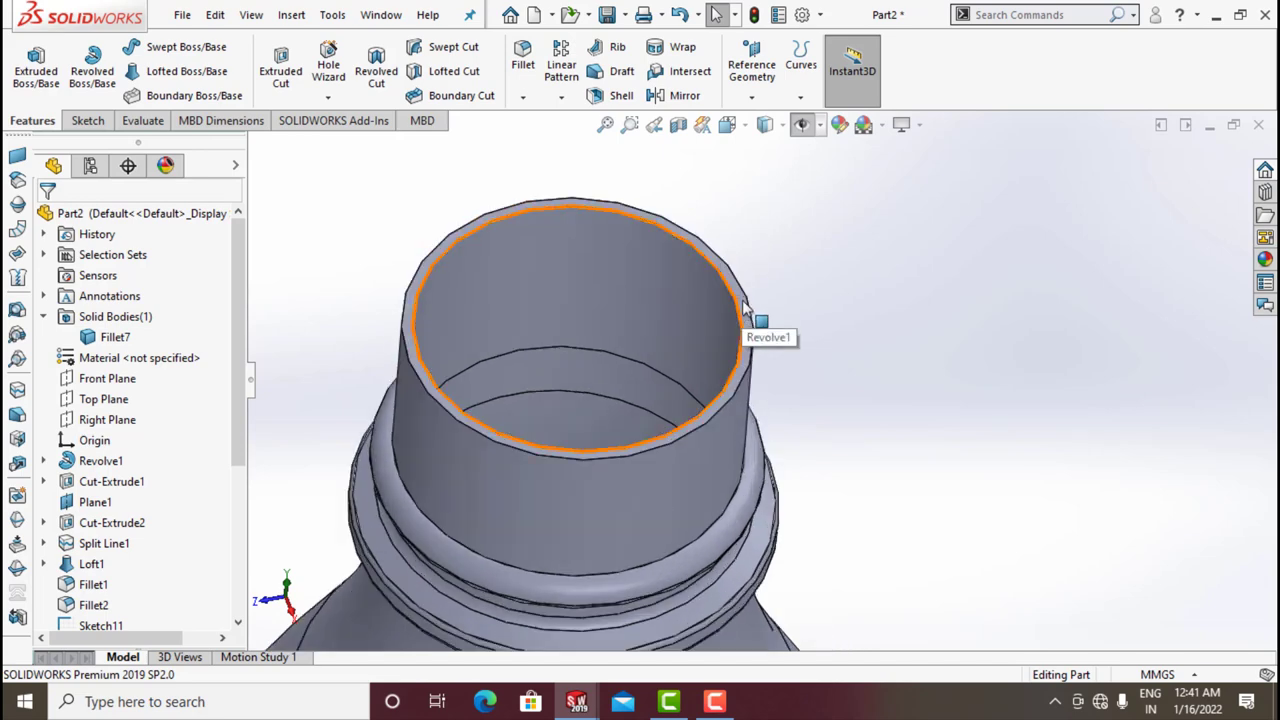
click(745, 310)
click(756, 96)
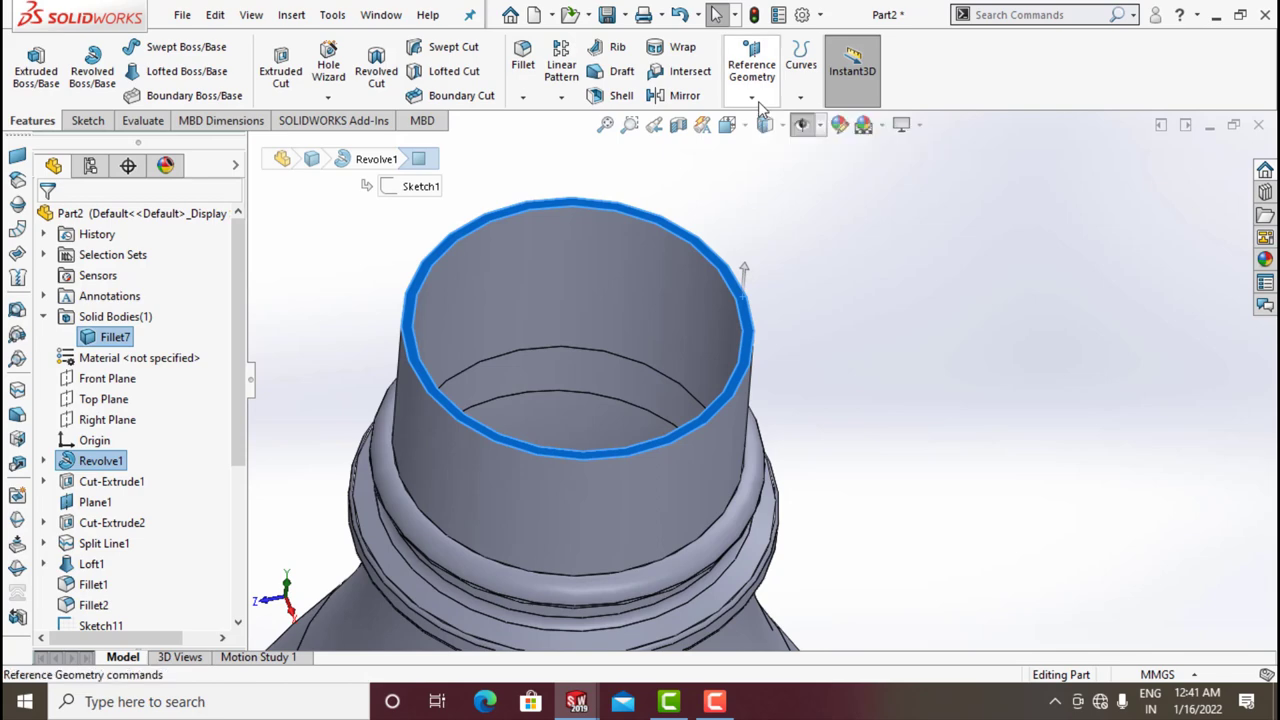
click(754, 98)
click(766, 120)
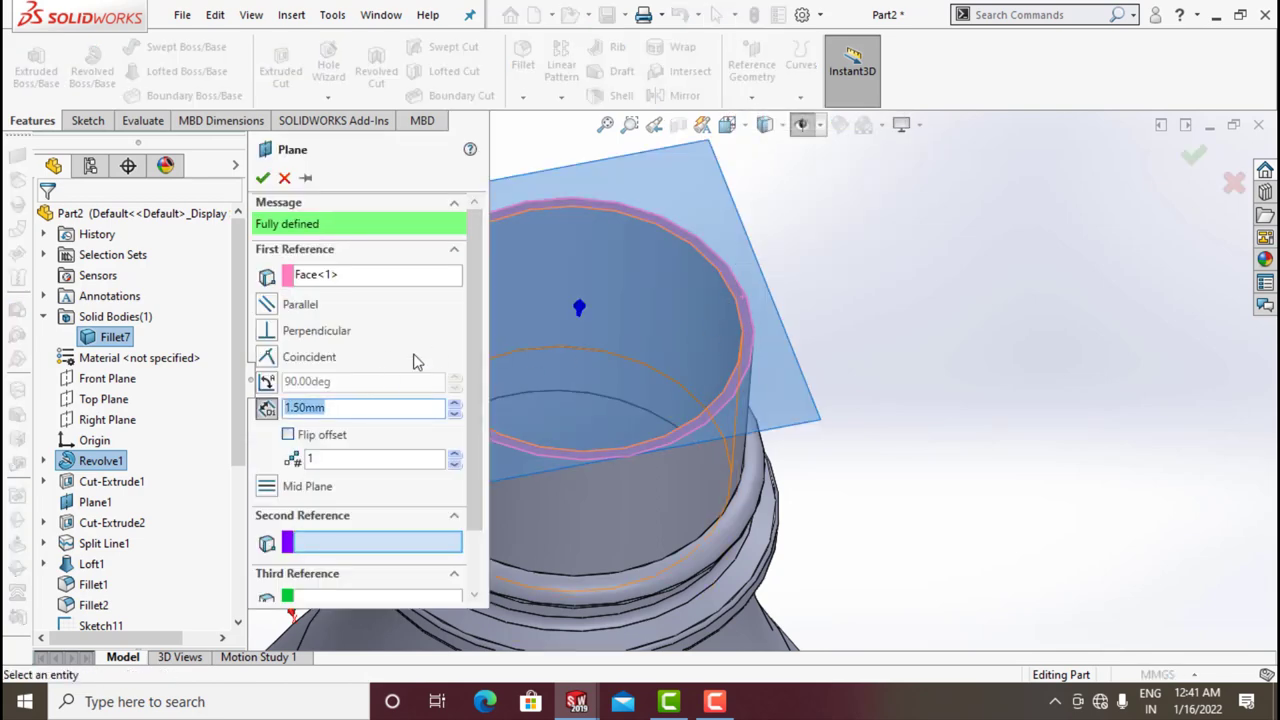
middle_drag(780, 460, 780, 310)
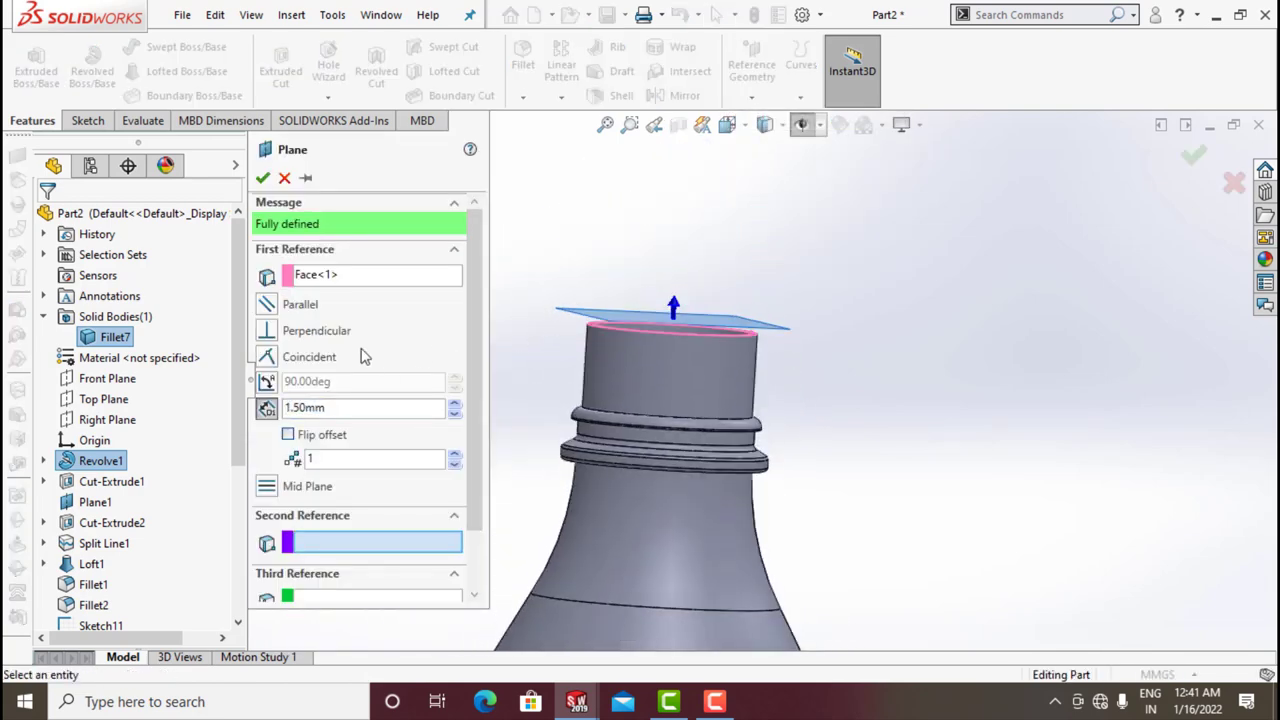
click(288, 435)
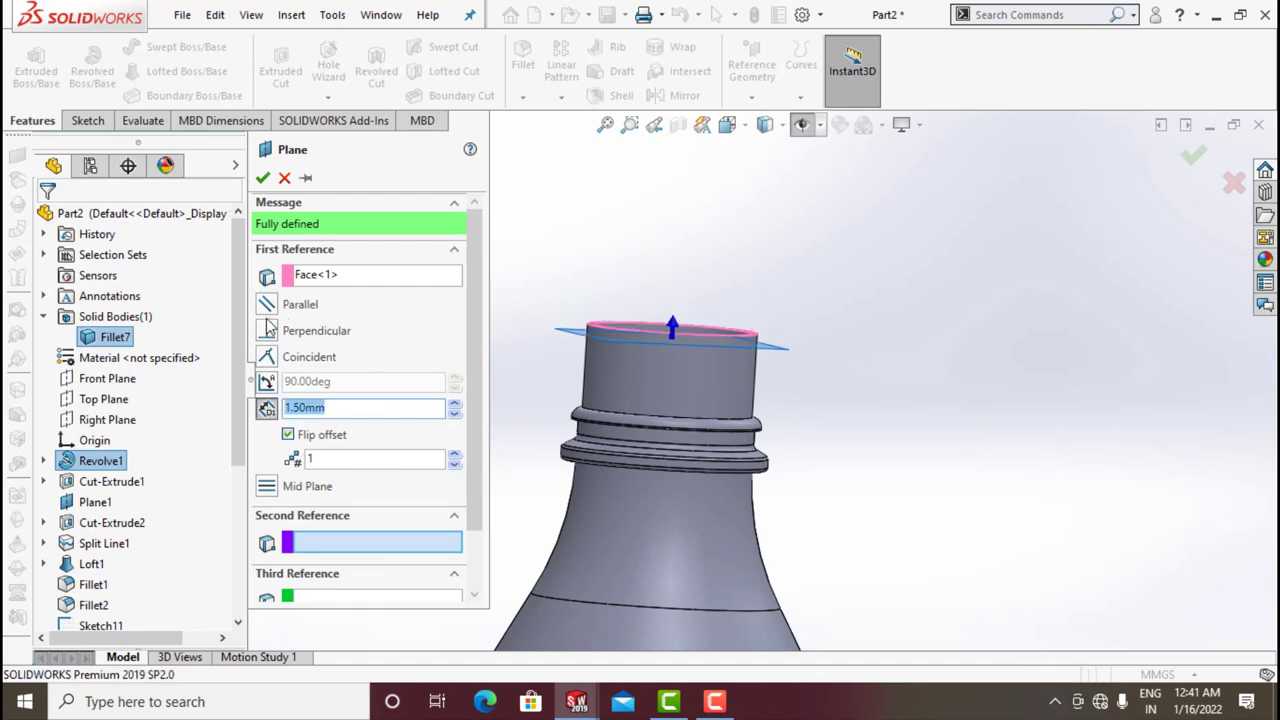
click(263, 178)
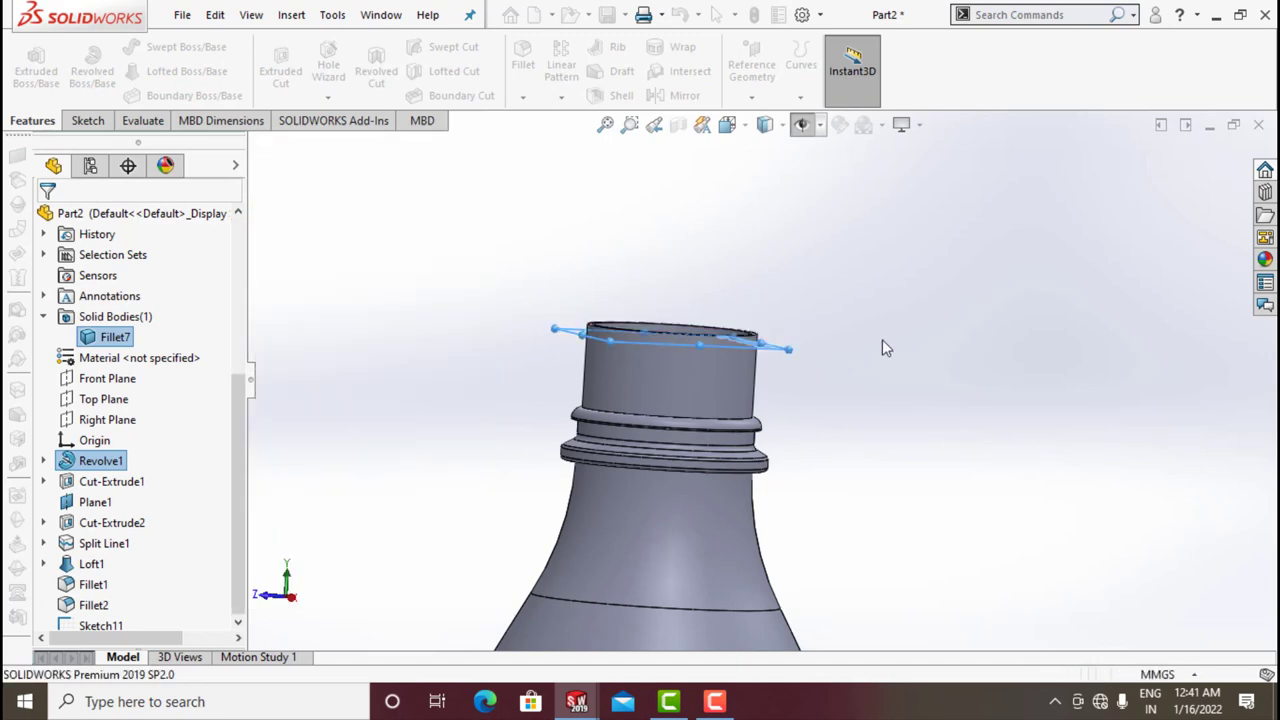
- On the new plane below the rim, sketch a circle by converting the neck's outer top edge, and exit the sketch
middle_drag(786, 363, 765, 413)
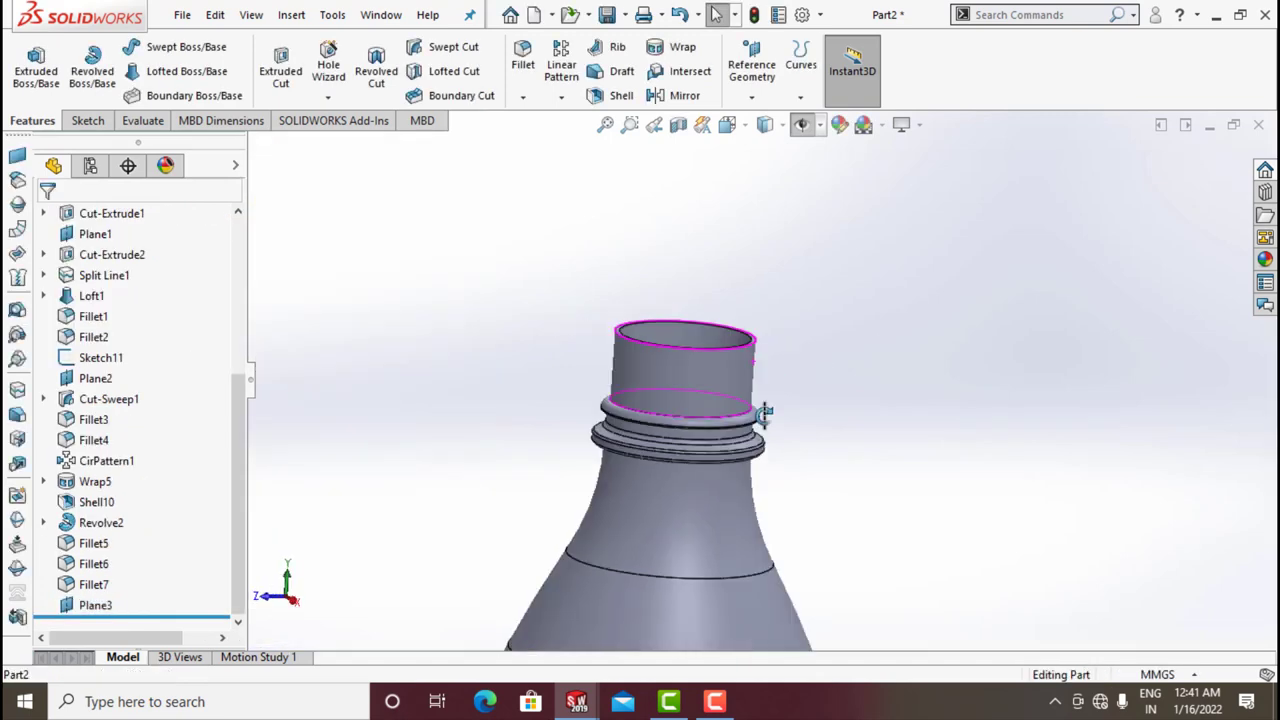
click(97, 605)
click(119, 578)
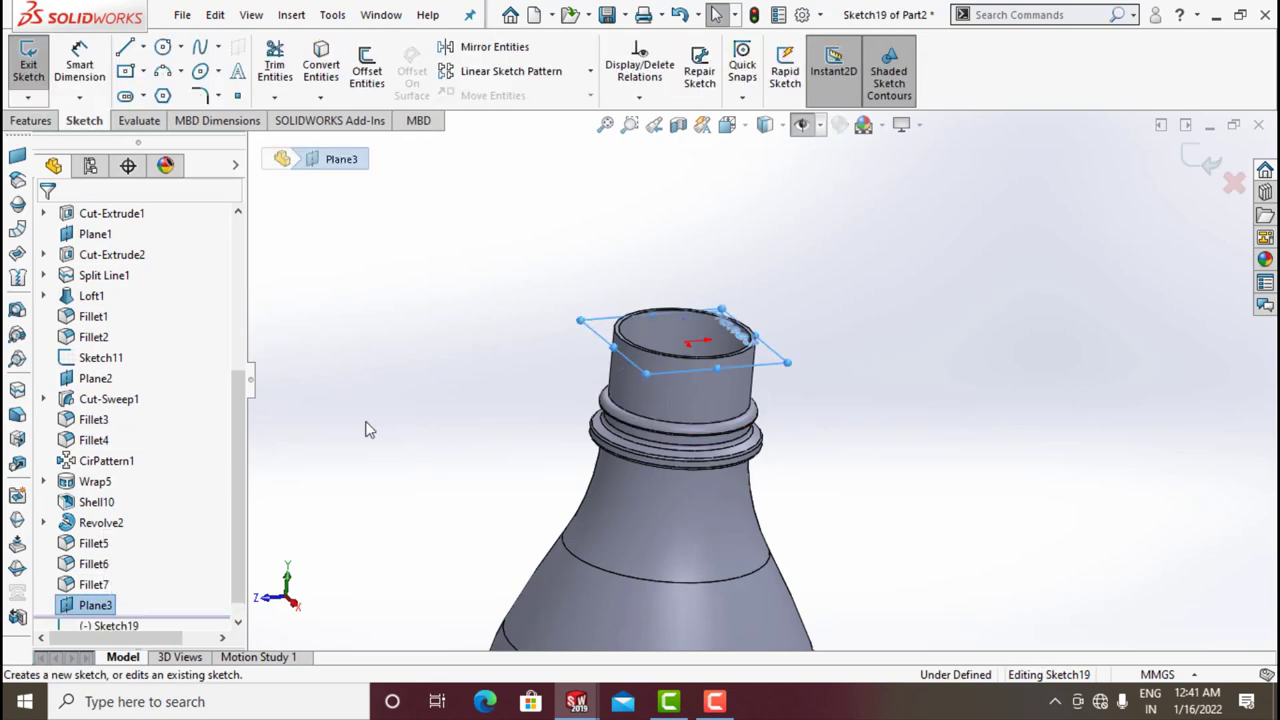
click(744, 125)
click(834, 234)
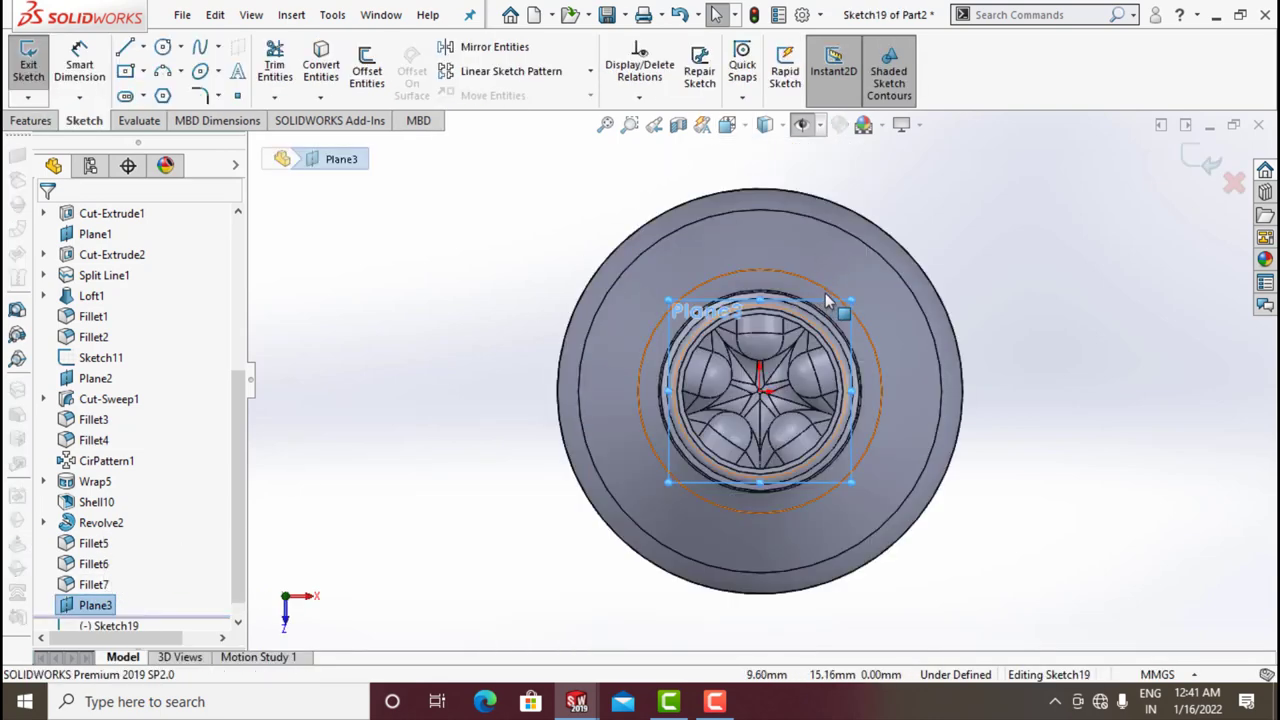
scroll(720, 255, down, 5)
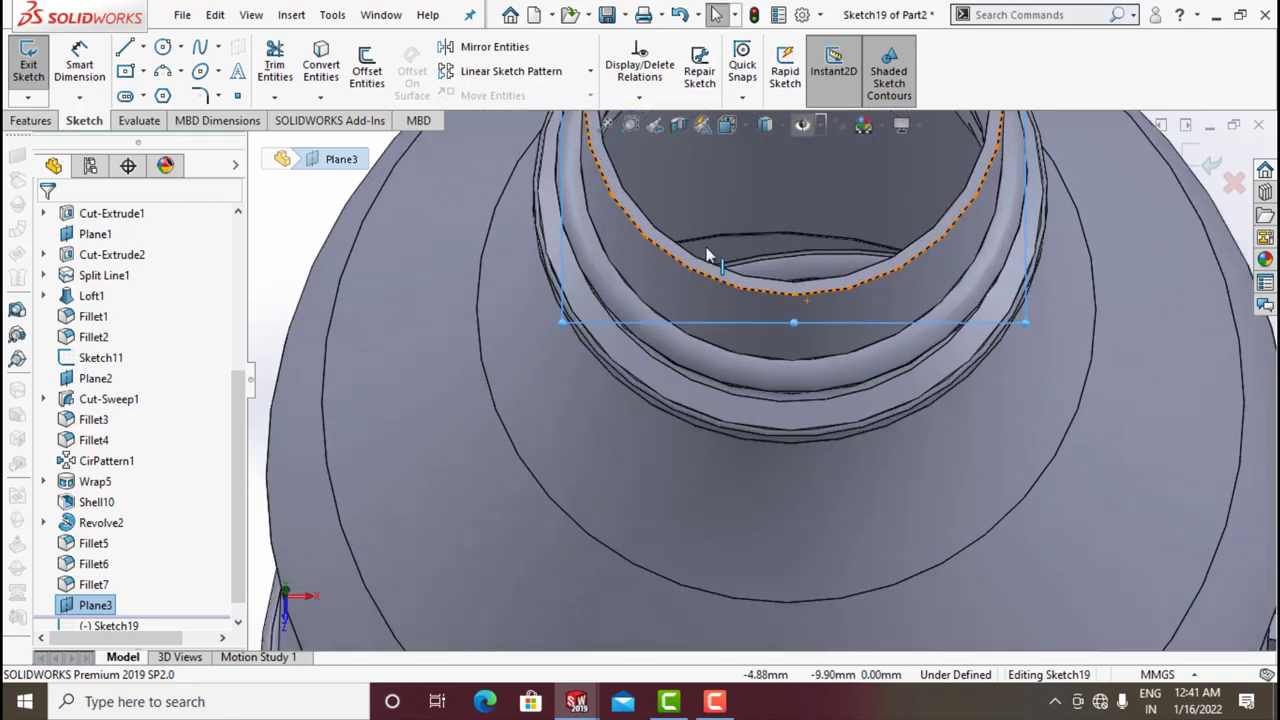
scroll(718, 245, up, 4)
scroll(714, 232, down, 3)
middle_drag(714, 232, 716, 250)
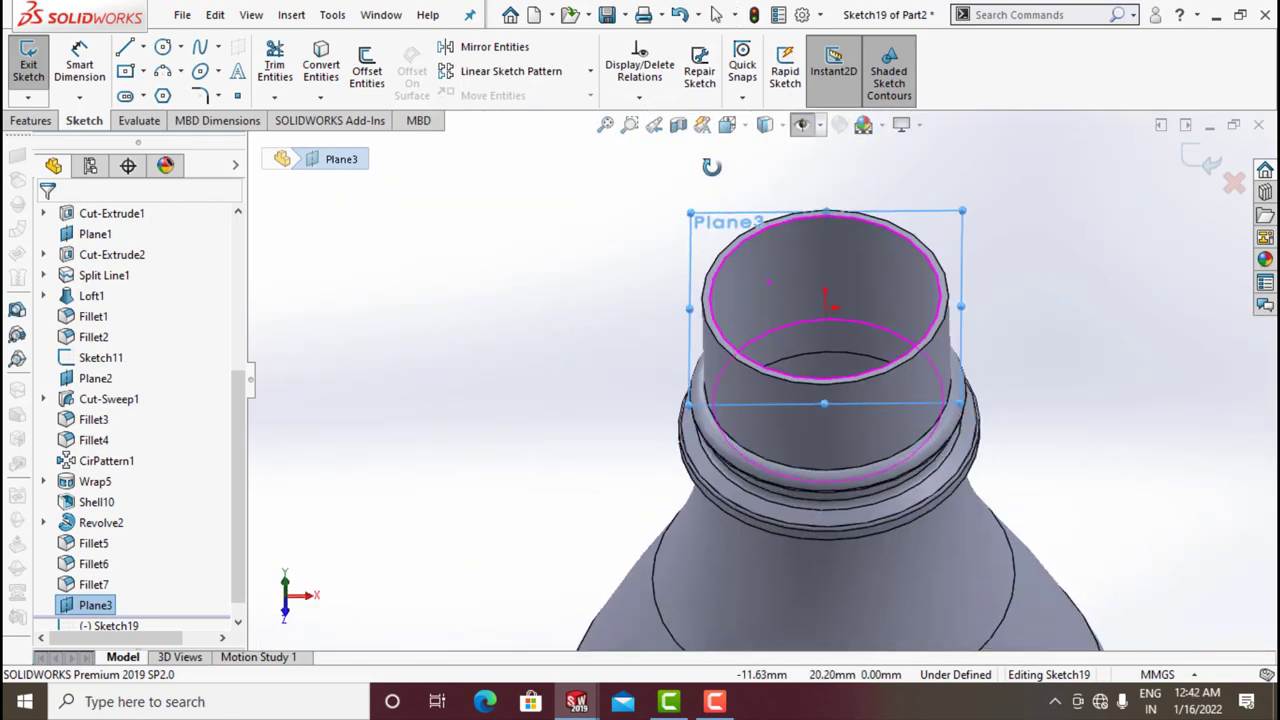
click(719, 255)
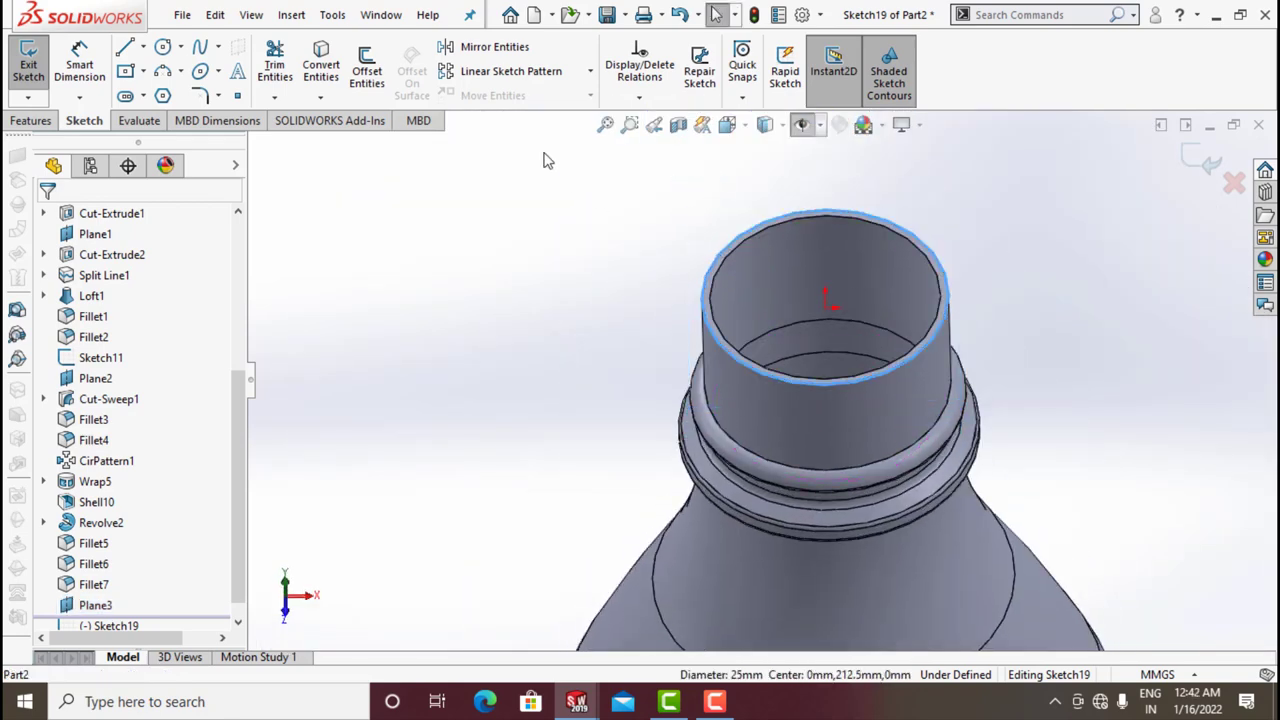
click(337, 72)
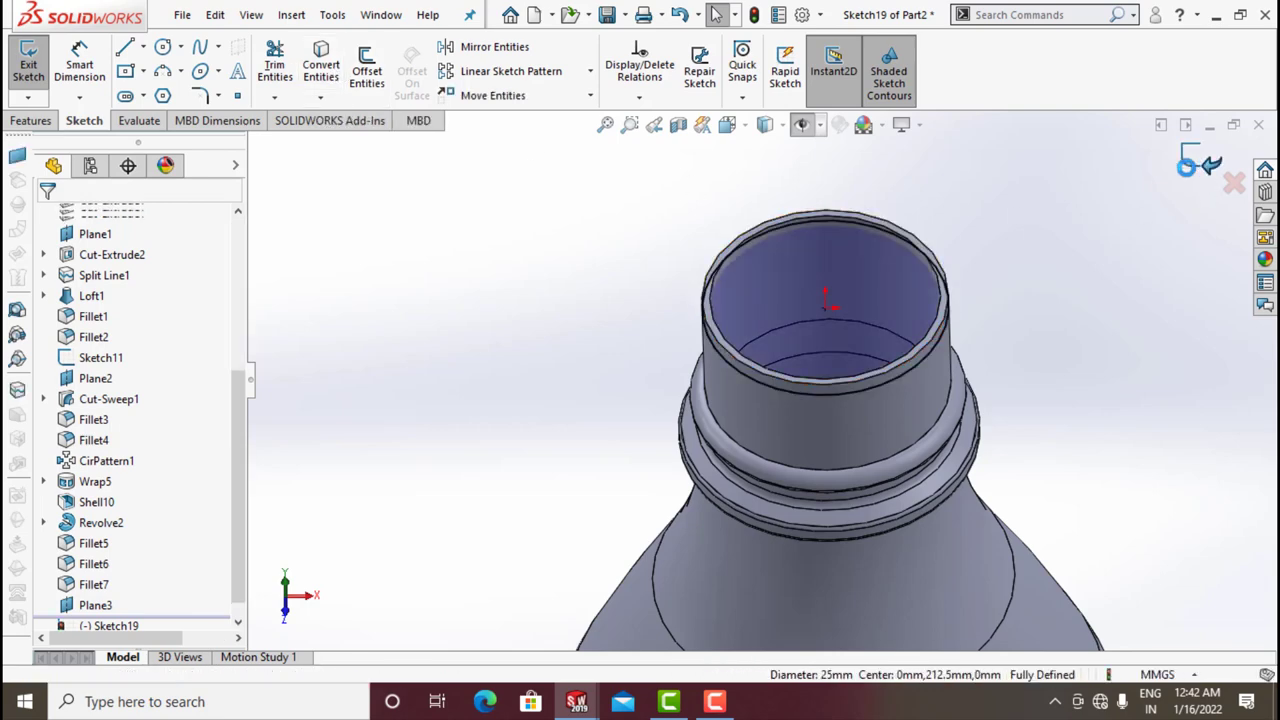
click(1199, 167)
- Create a clockwise helix from the circle sketch with constant 3 mm pitch, reversed direction, 2.4 revolutions and a 45° start angle
click(800, 97)
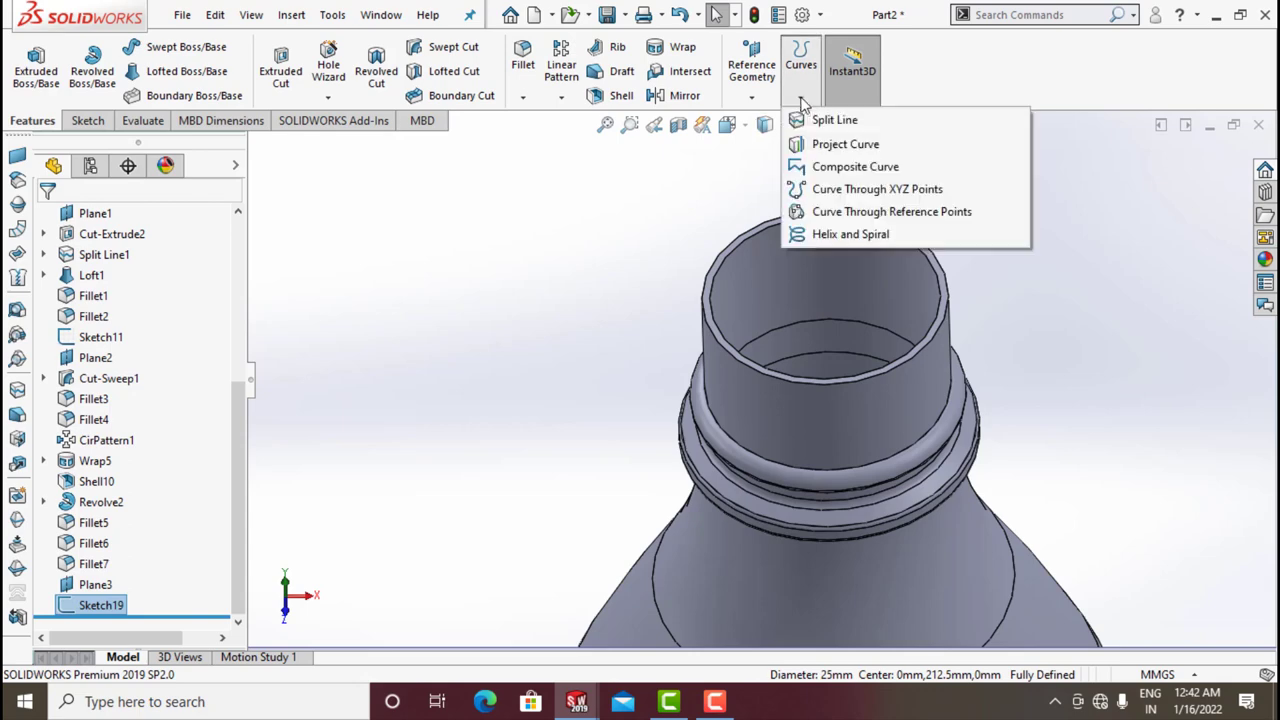
click(841, 235)
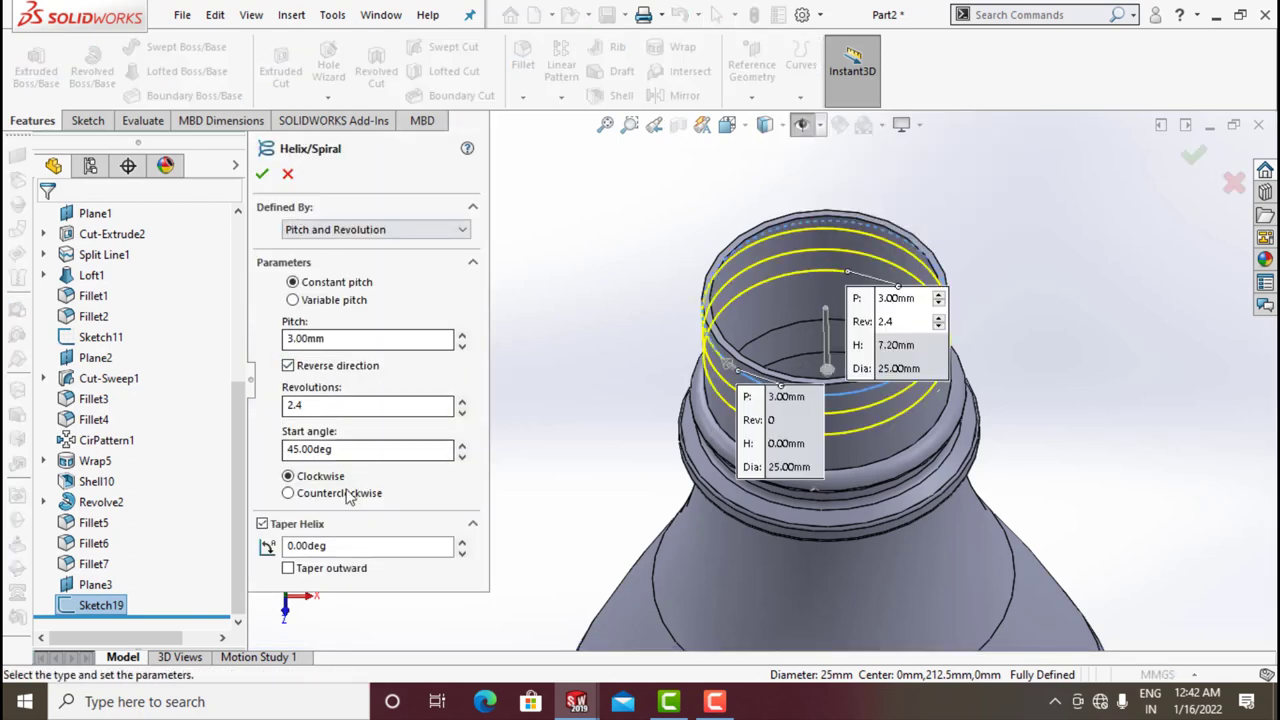
middle_drag(667, 355, 748, 368)
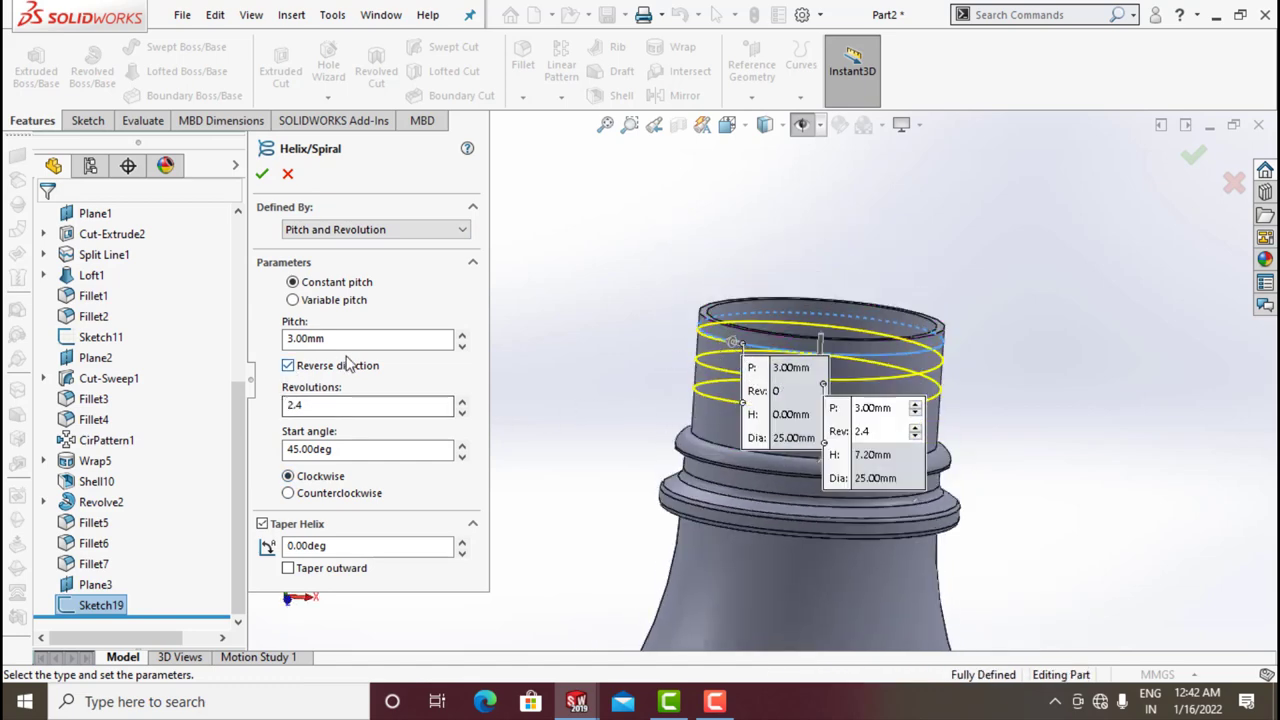
text(3)
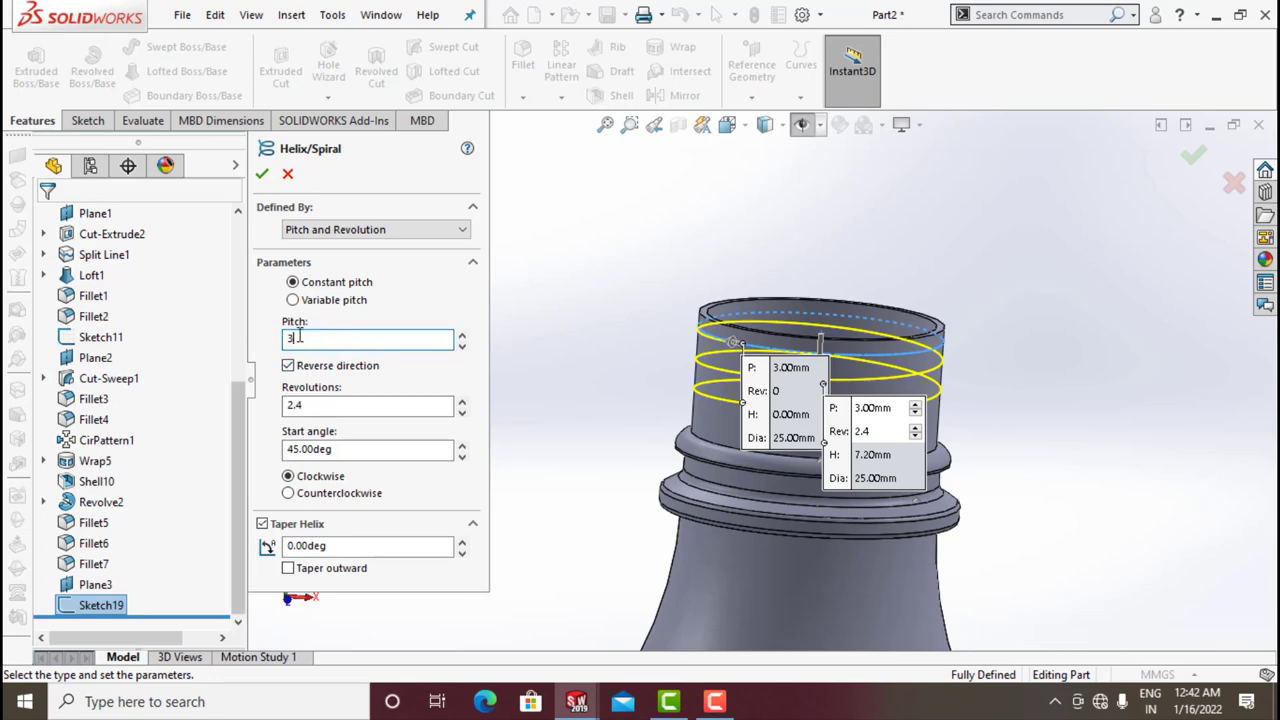
click(388, 407)
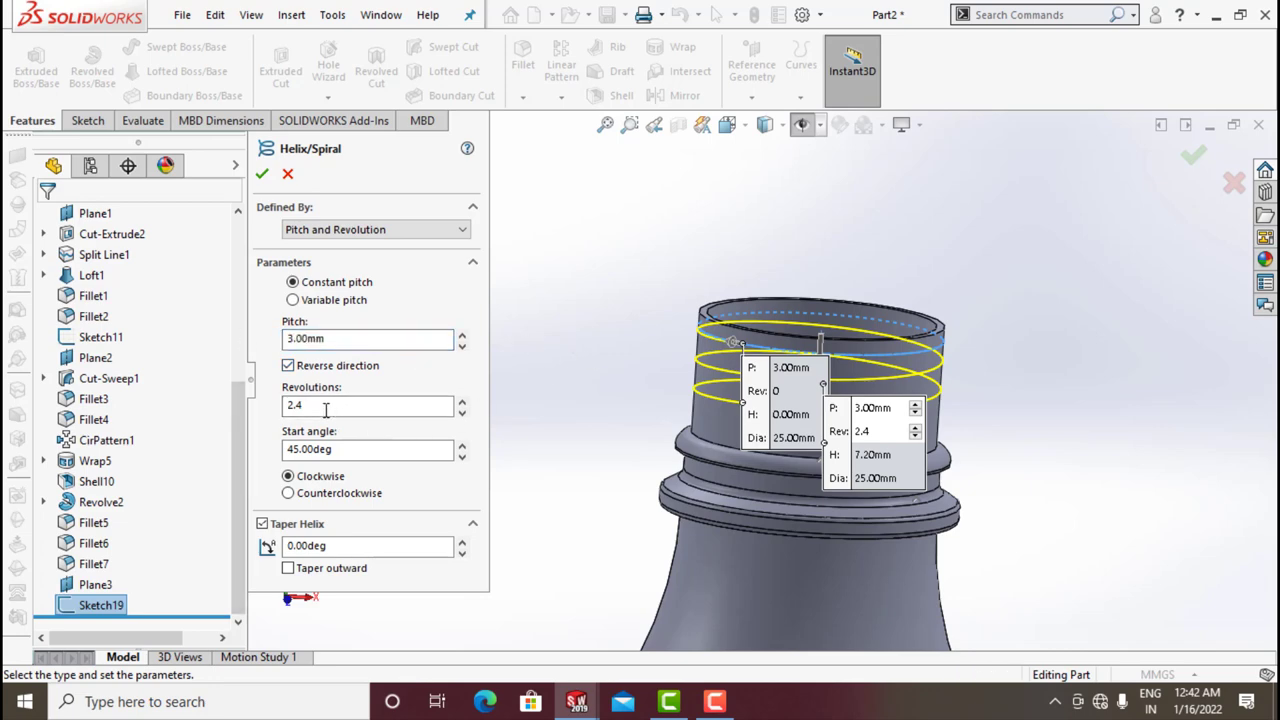
click(343, 450)
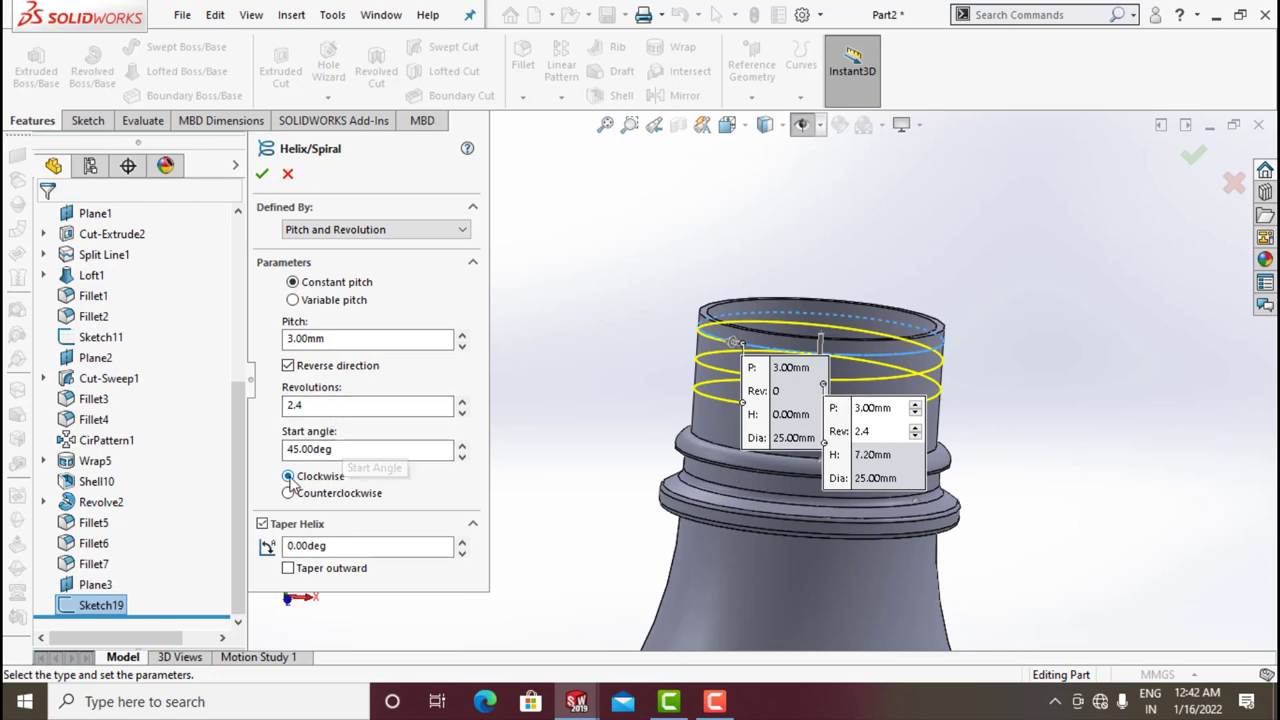
click(261, 174)
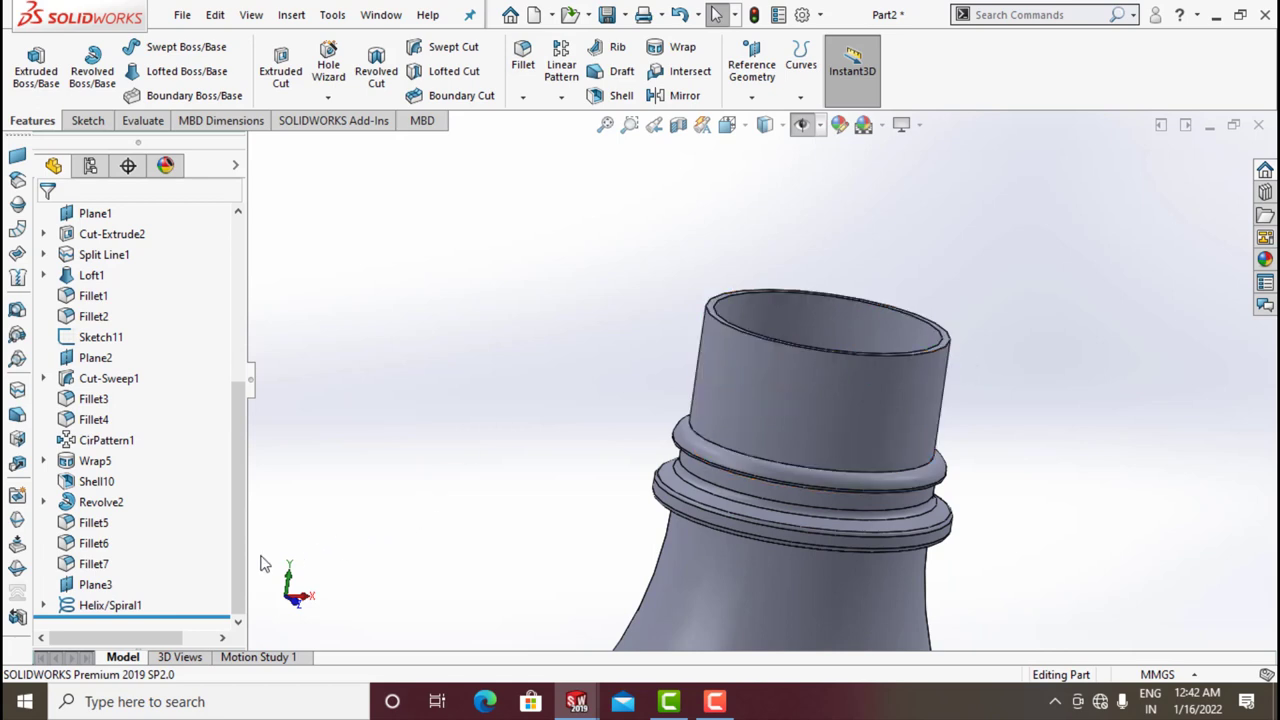
- On the Right Plane, sketch a vertical construction line about 3.8 mm long down the neck's side from its top outer corner
scroll(100, 410, up, 5)
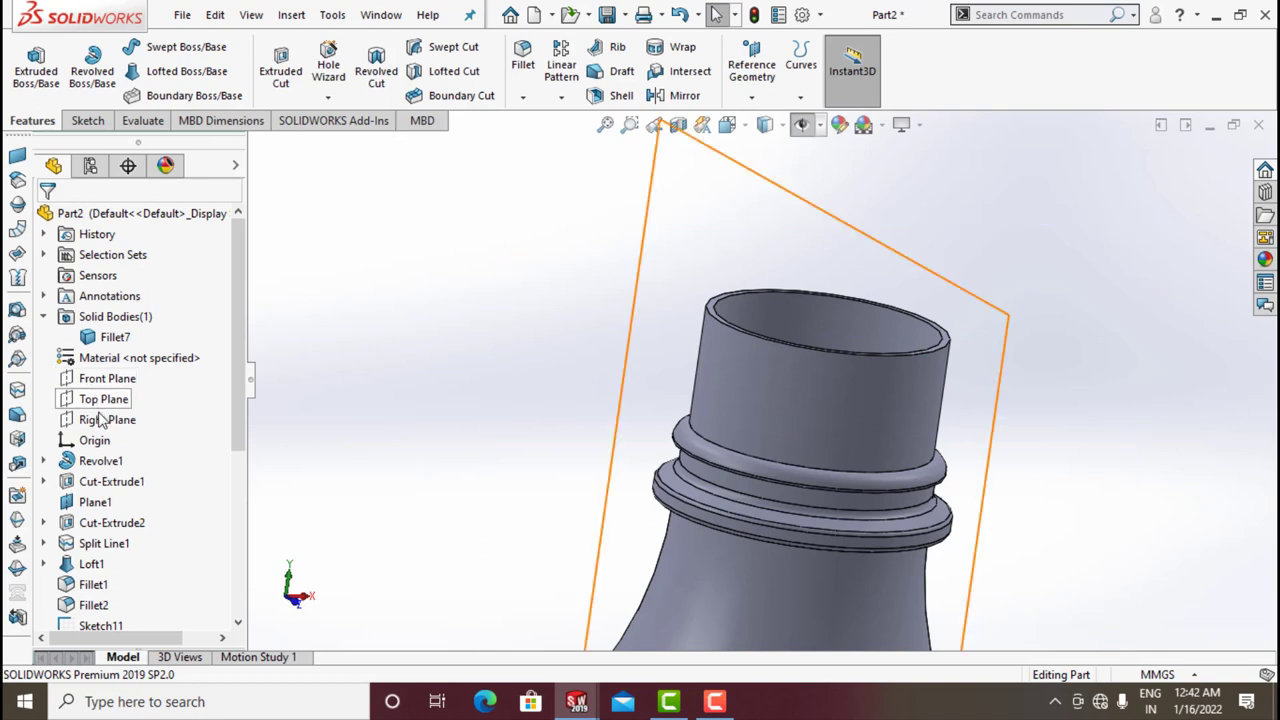
click(105, 421)
click(122, 392)
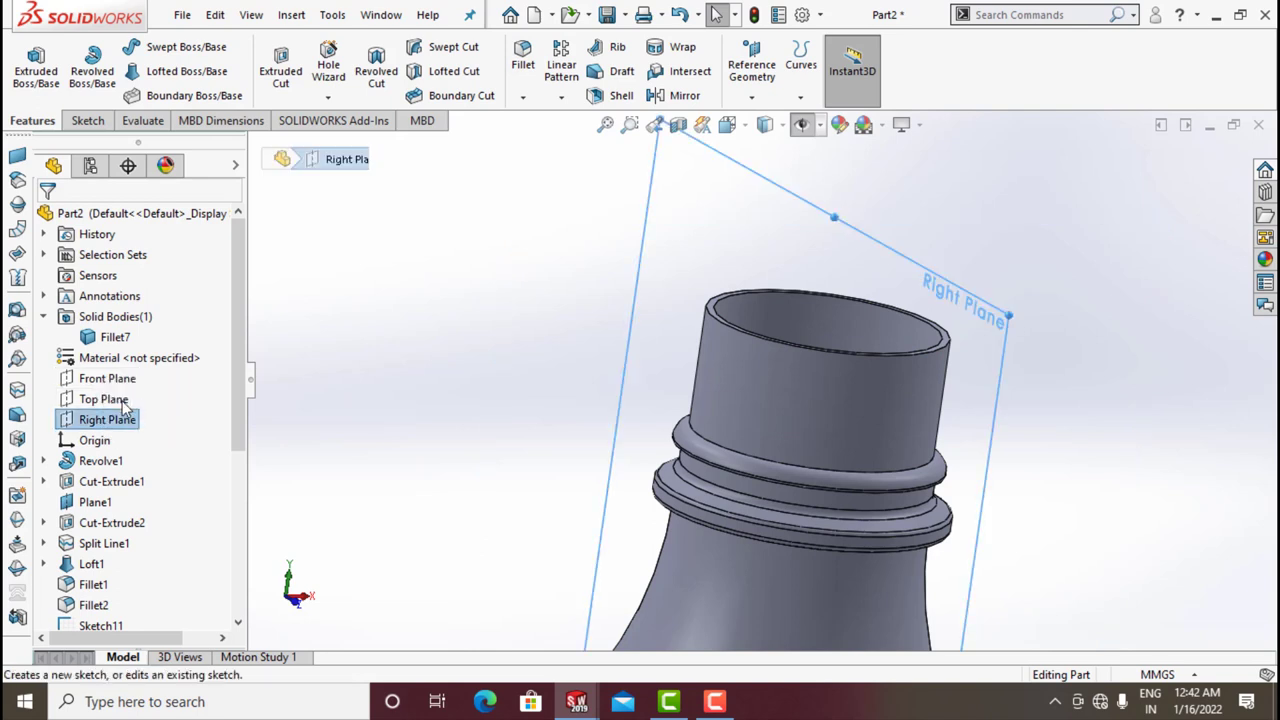
click(727, 124)
click(835, 224)
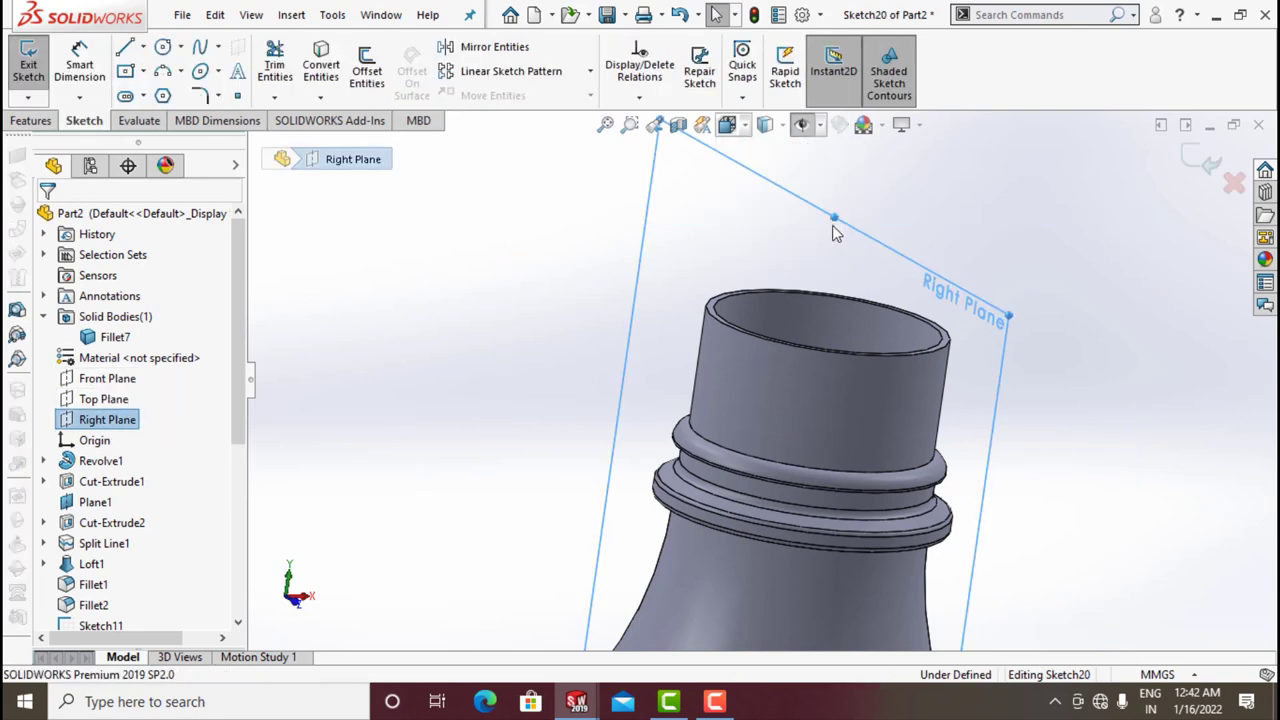
scroll(790, 175, down, 5)
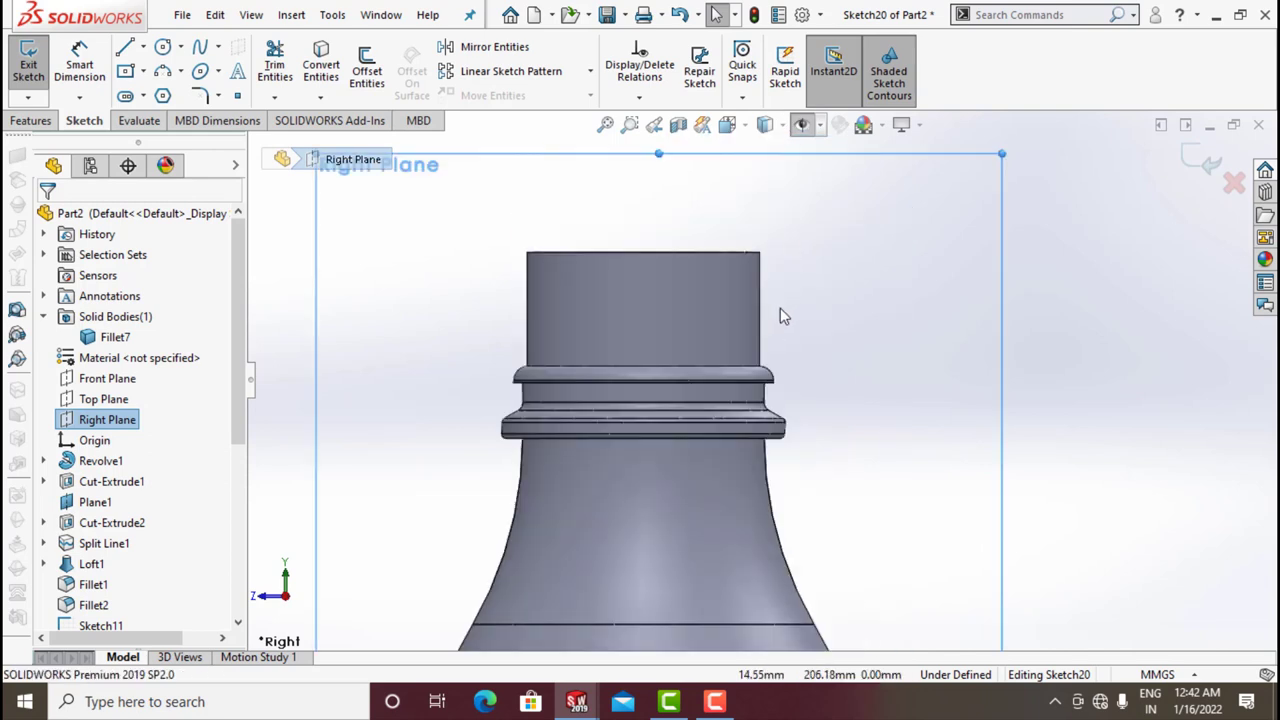
scroll(770, 290, down, 2)
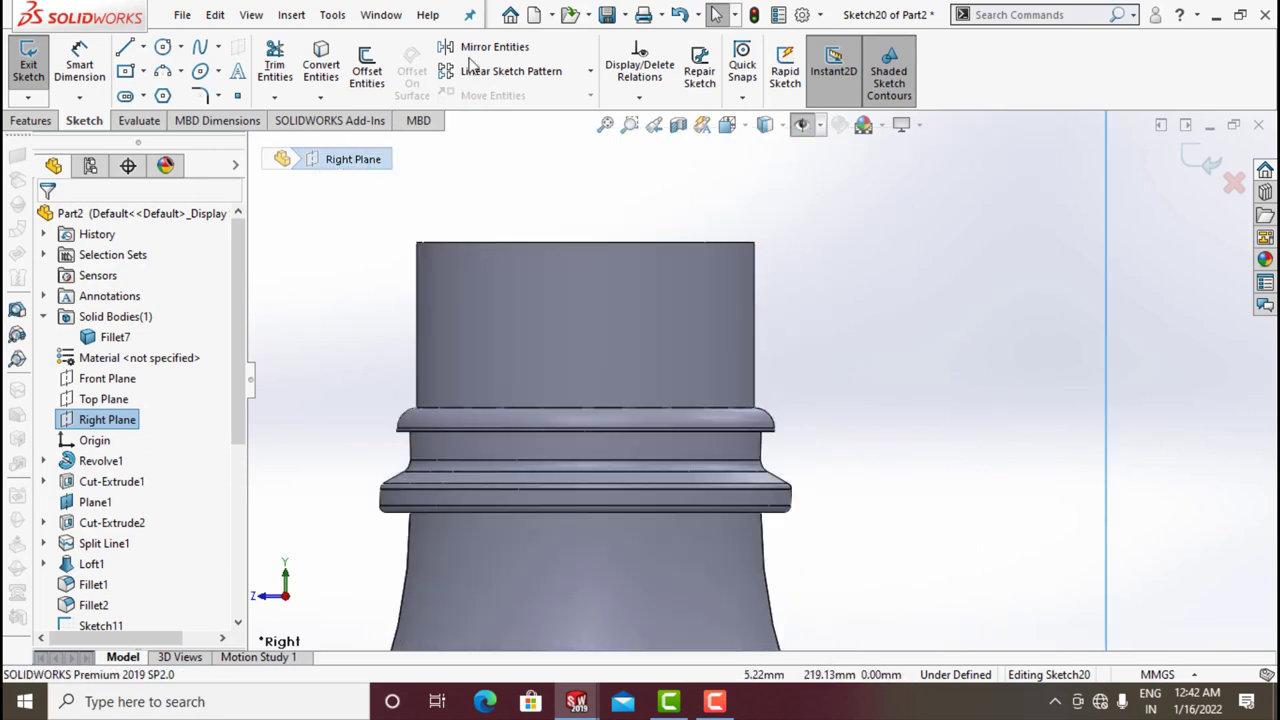
click(124, 47)
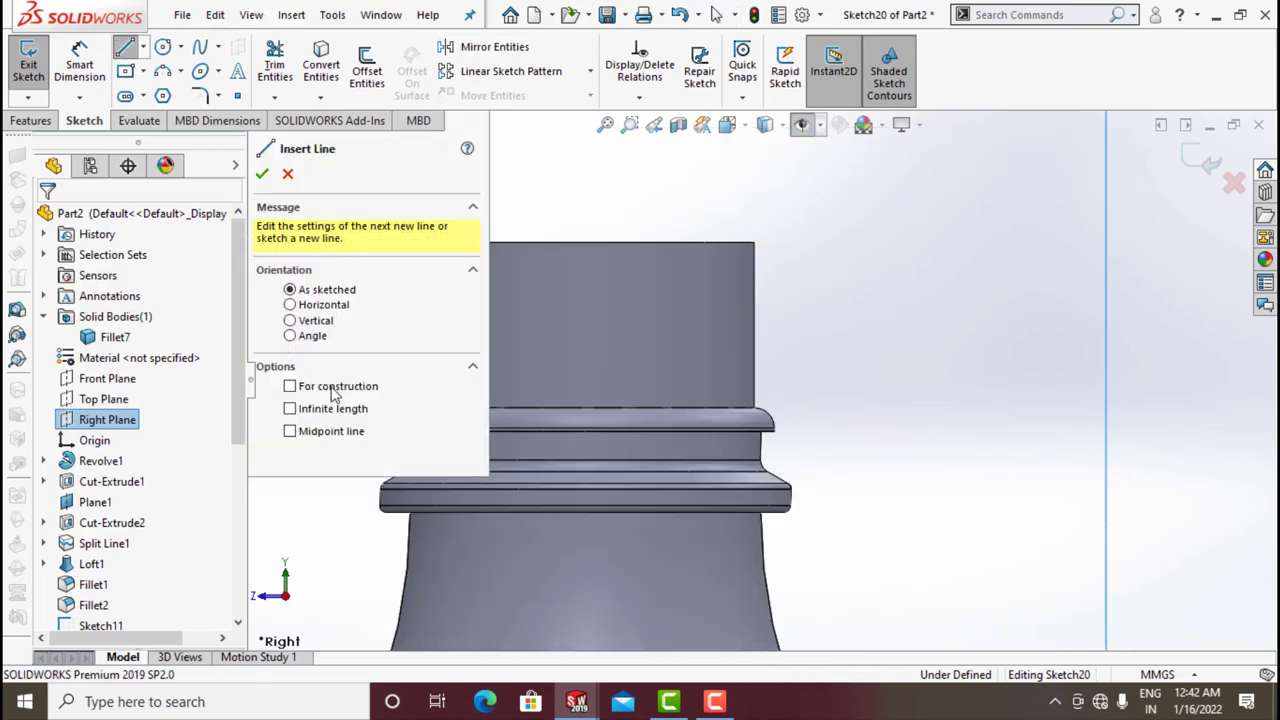
click(754, 242)
click(754, 267)
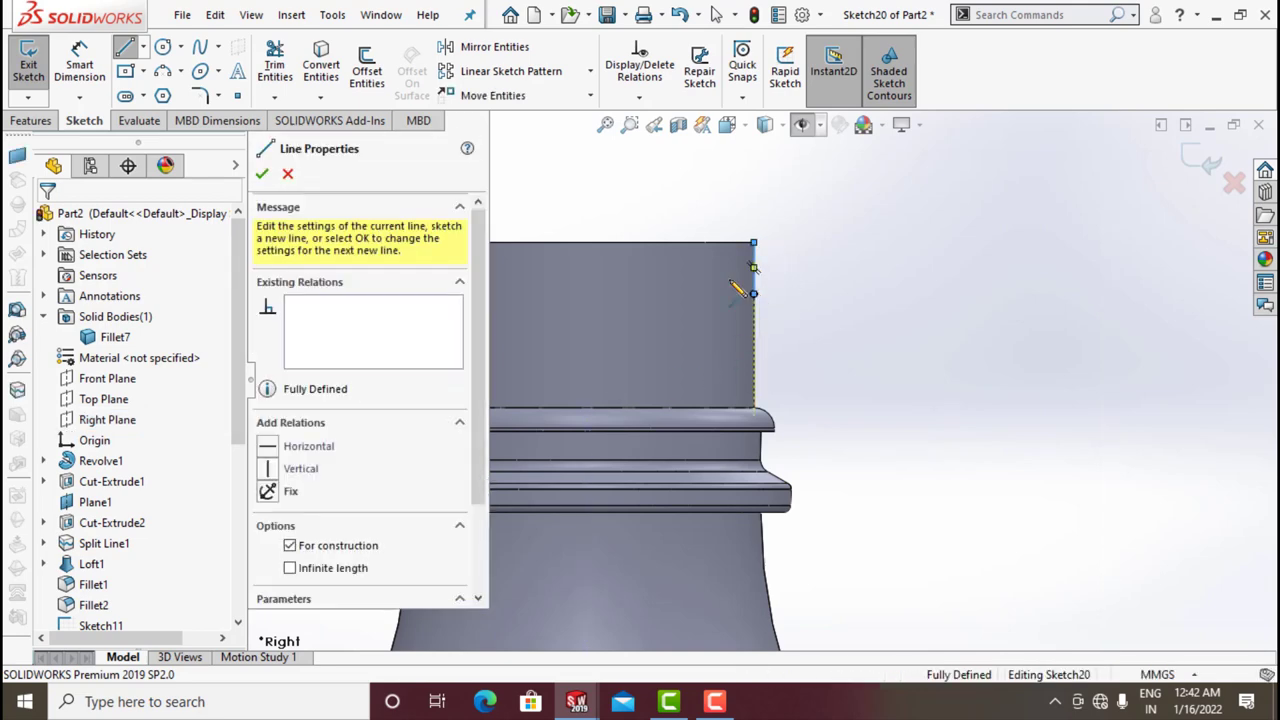
- Dimension the vertical construction line's length to 1.5 mm
click(79, 68)
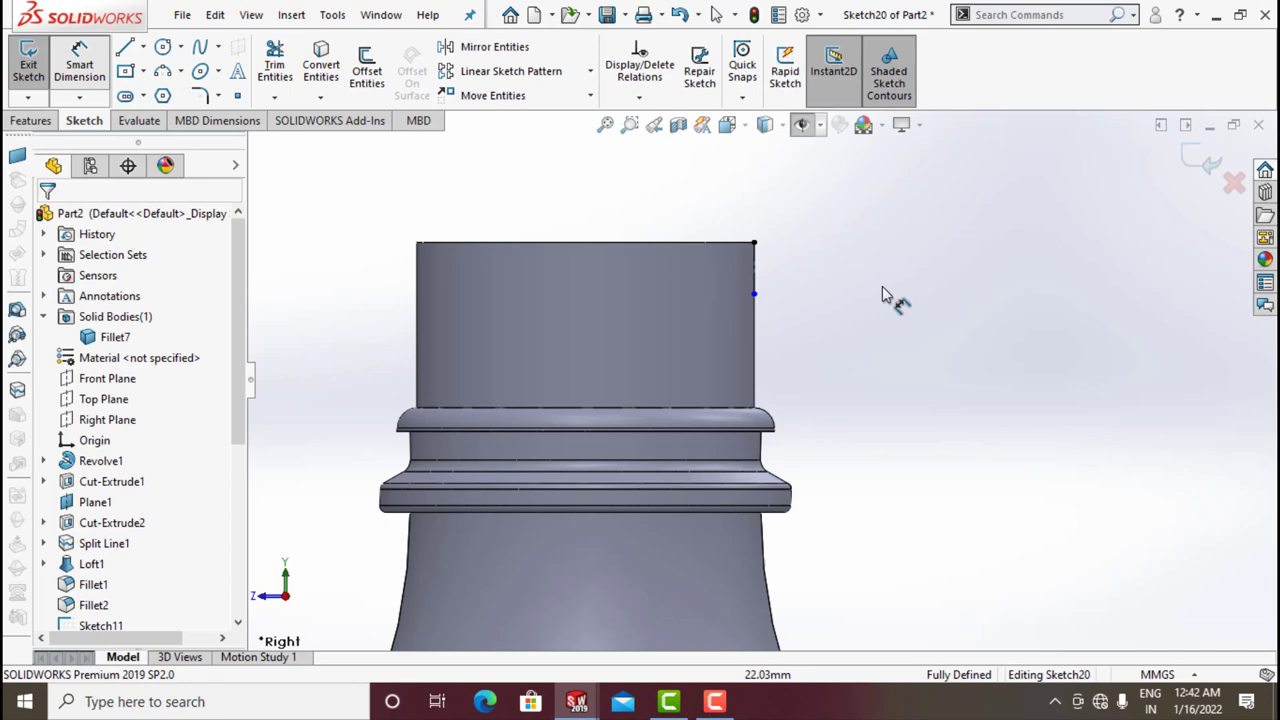
click(756, 282)
click(816, 285)
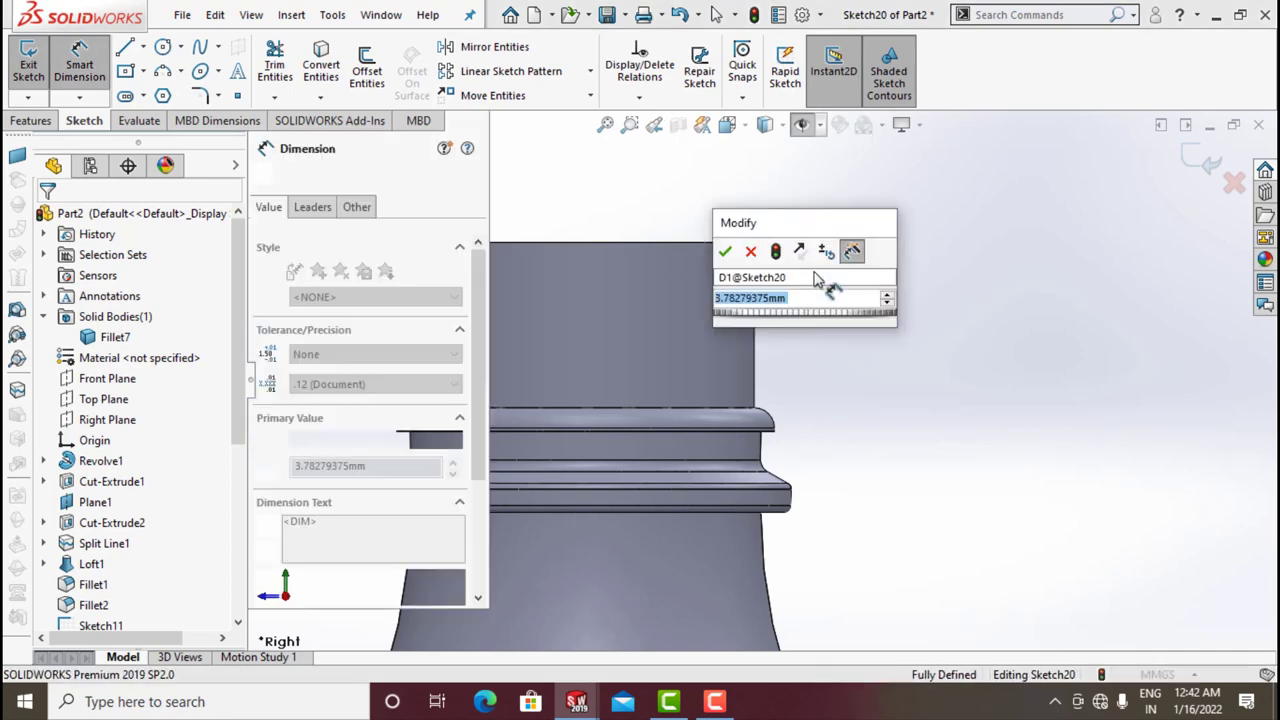
text(1.5)
key(Return)
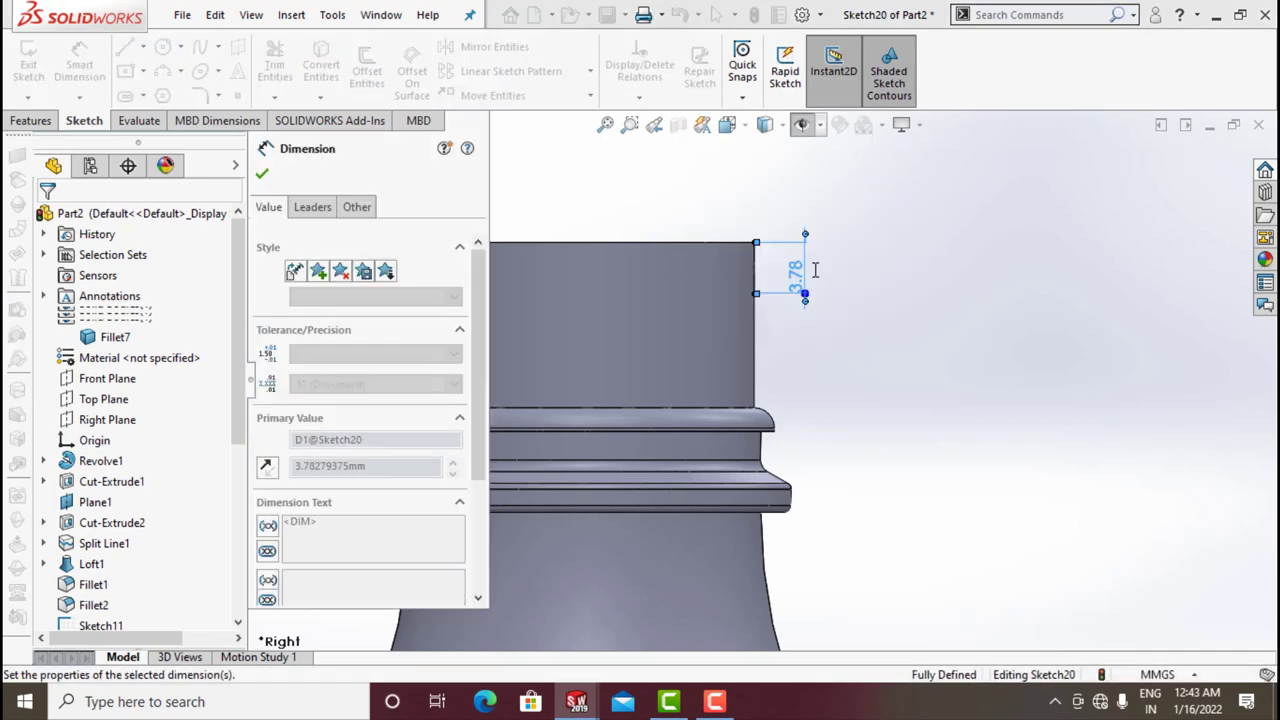
- Sketch a horizontal construction line about 1.34 mm long outward from the lower end of the vertical construction line
scroll(766, 276, down, 6)
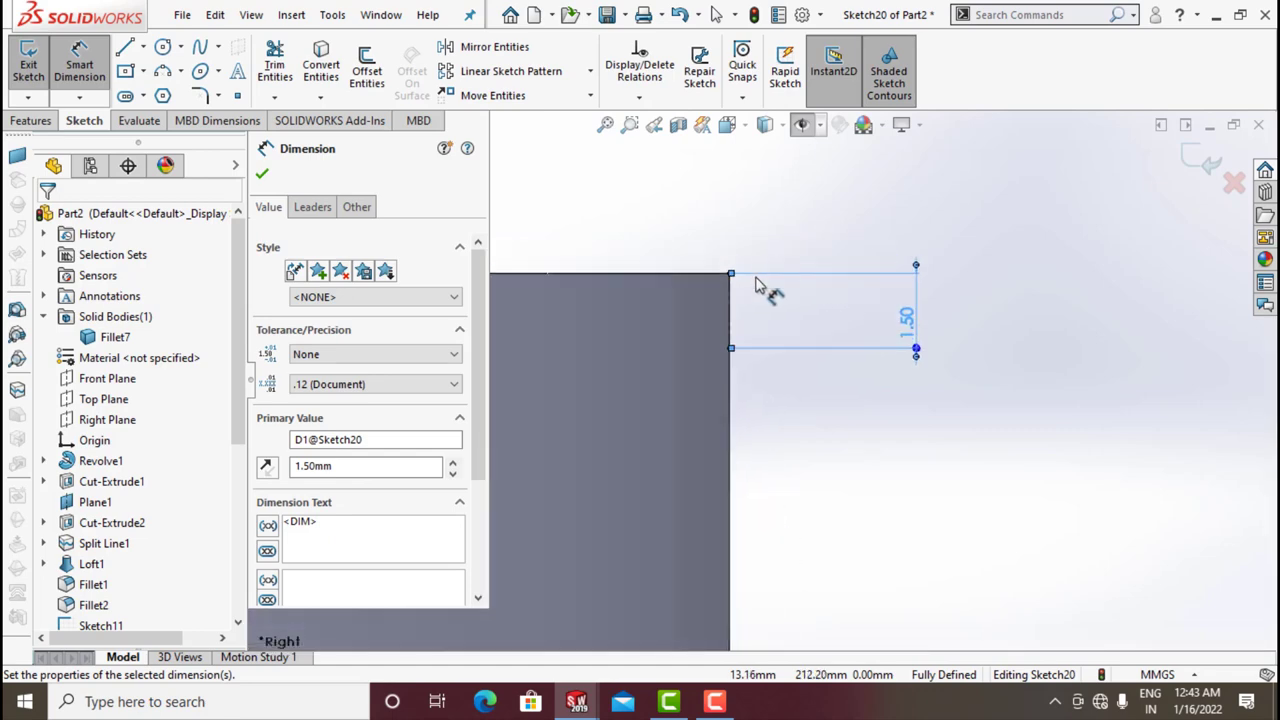
click(124, 50)
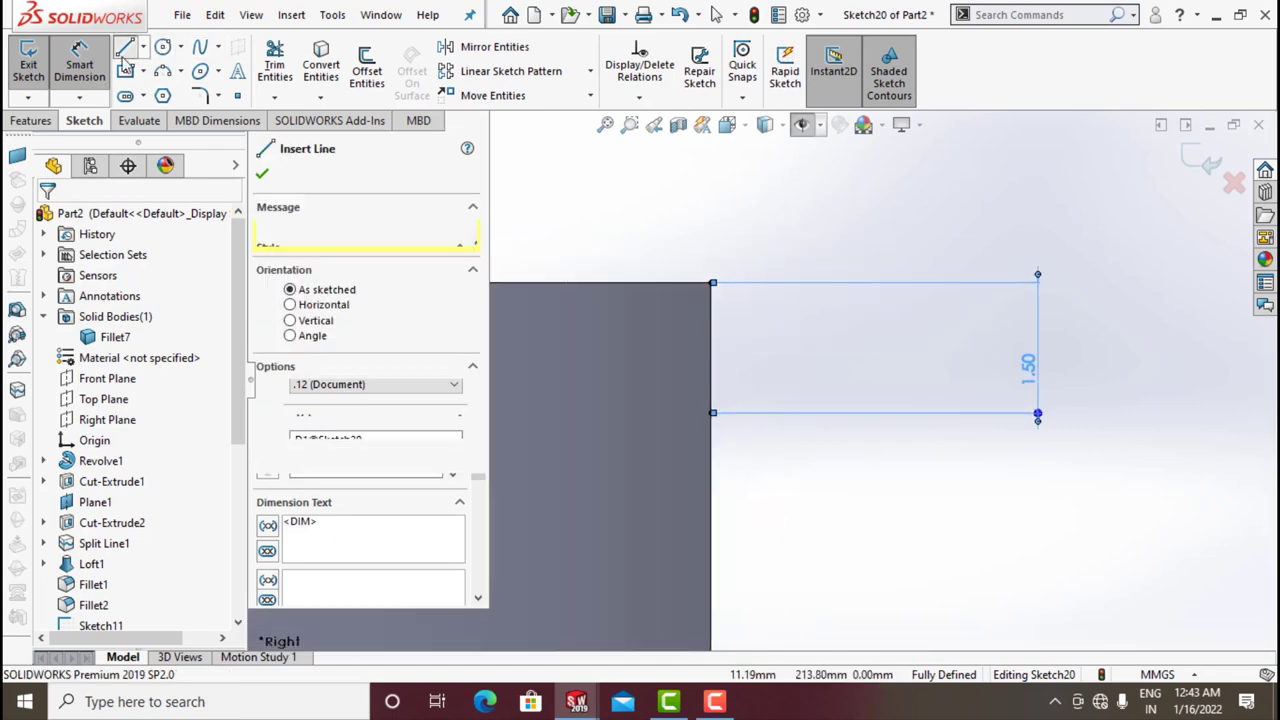
click(340, 390)
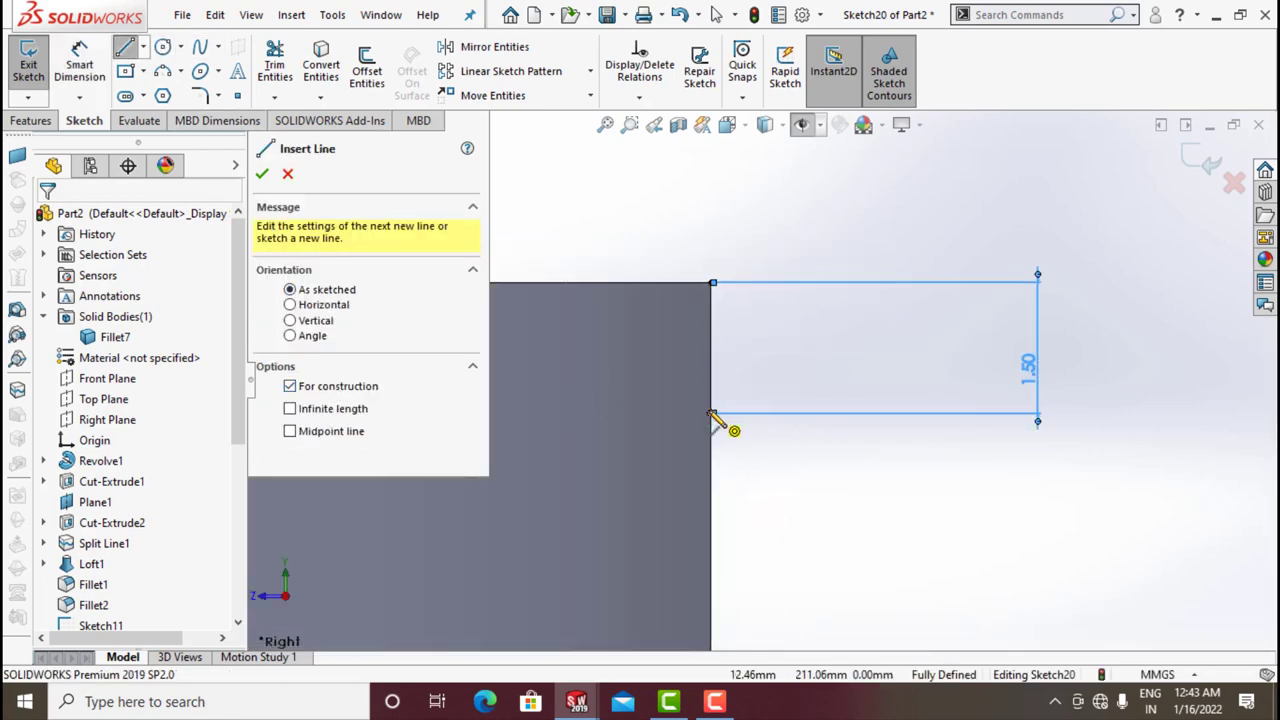
click(712, 413)
click(828, 413)
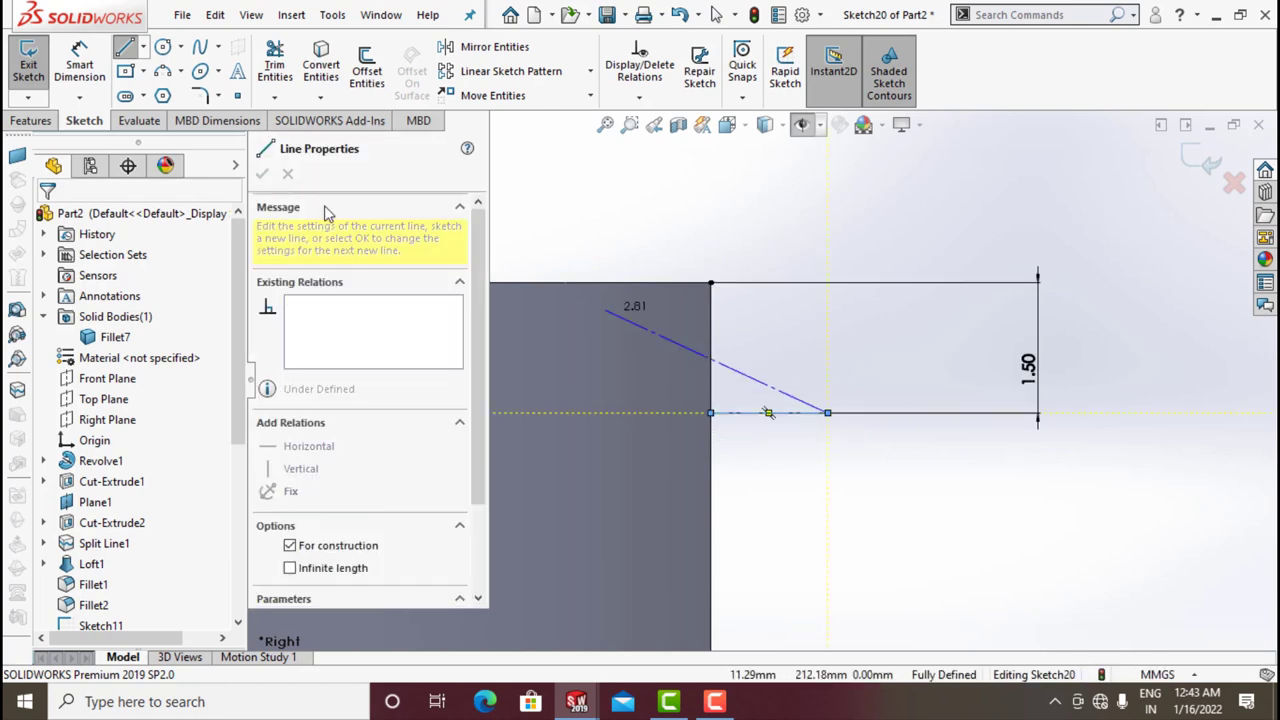
click(126, 52)
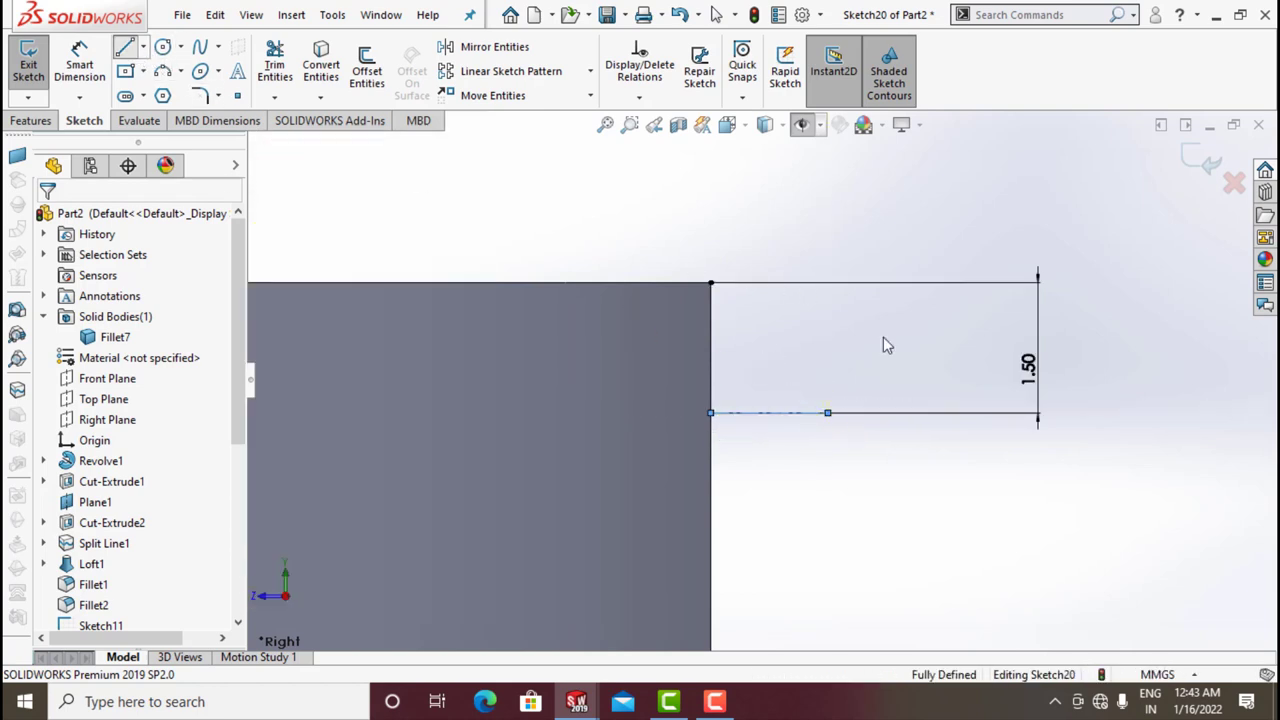
click(1037, 369)
click(938, 369)
key(Escape)
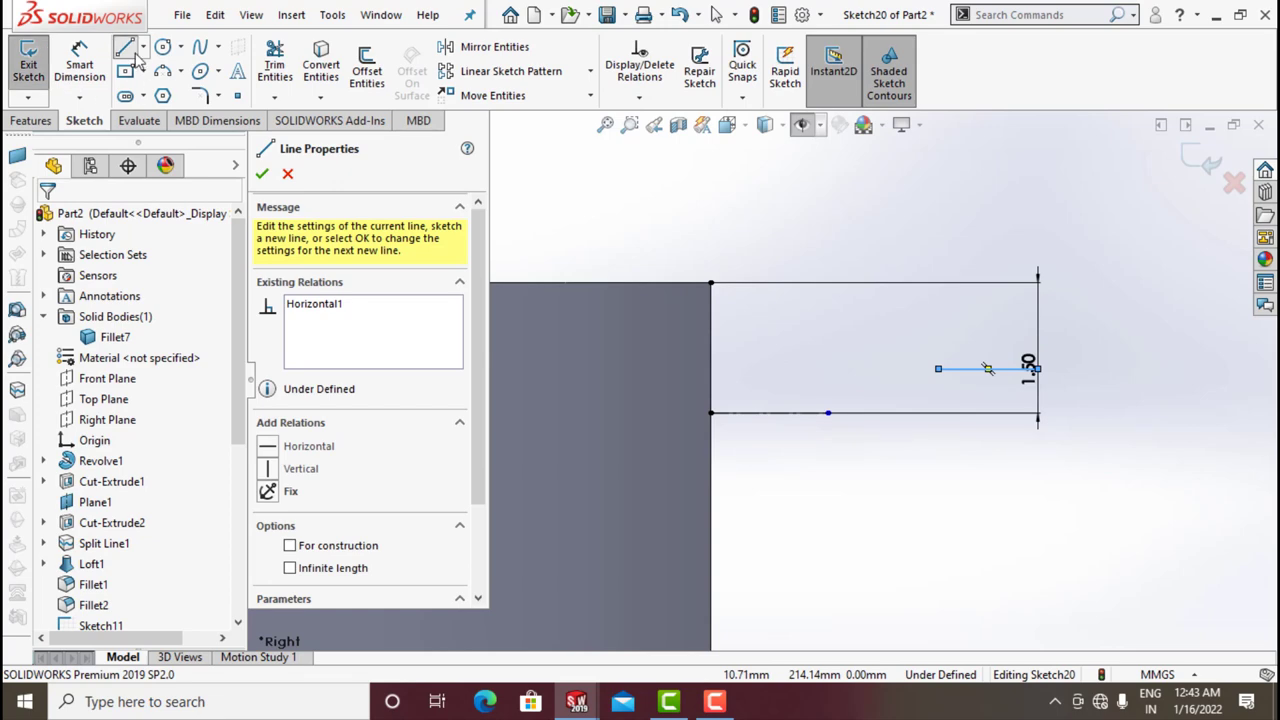
right_click(984, 370)
click(1010, 632)
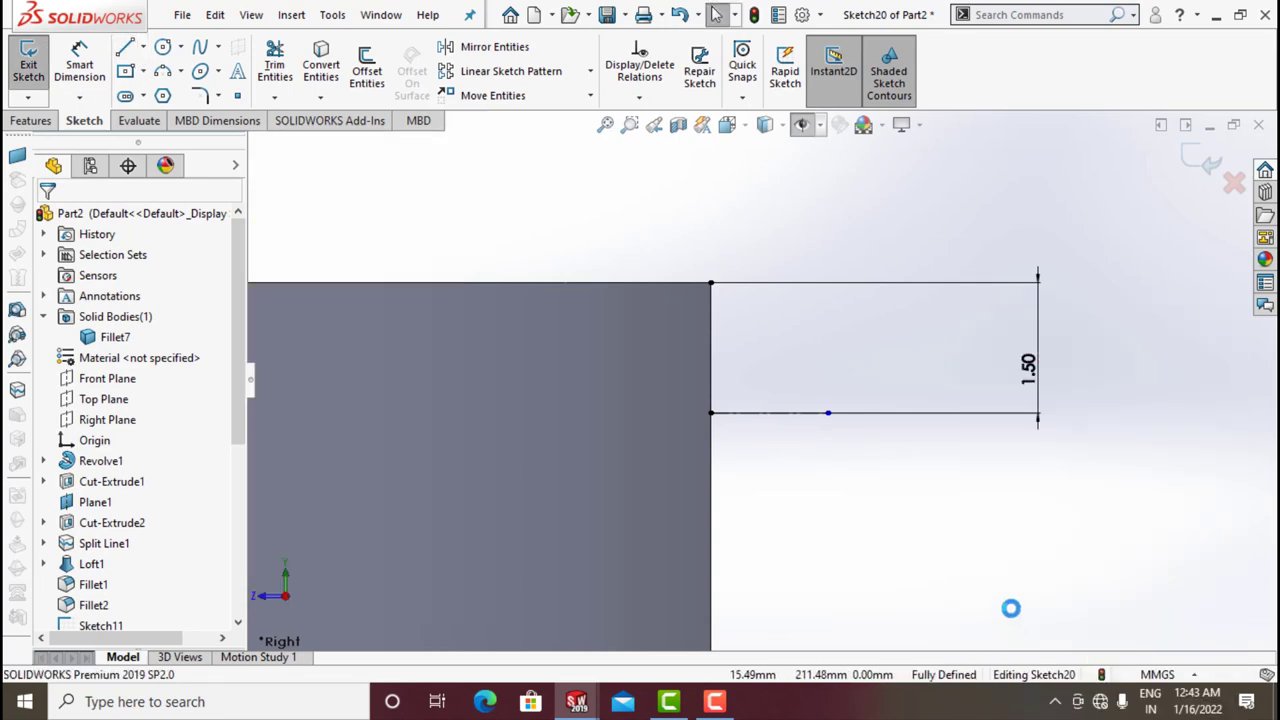
- Move the 1.5 mm dimension over the neck body and dimension the horizontal construction line's length to 1.15 mm
drag(1040, 372, 530, 372)
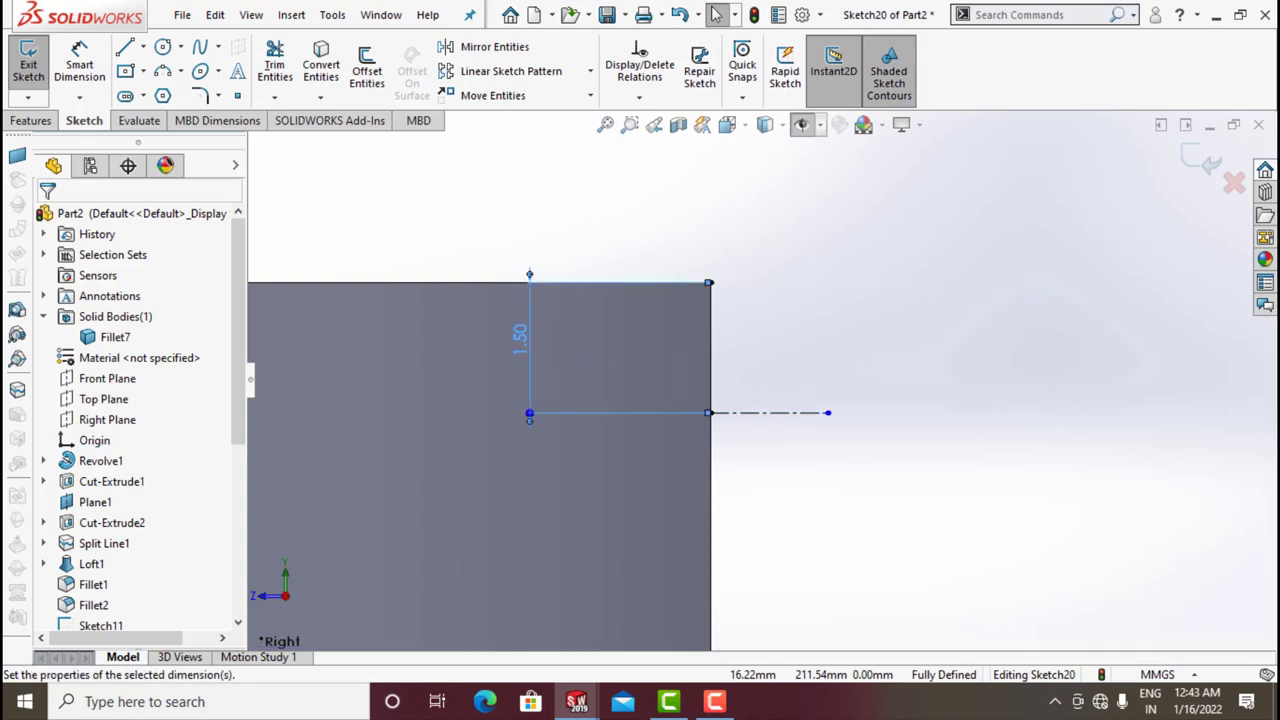
click(878, 407)
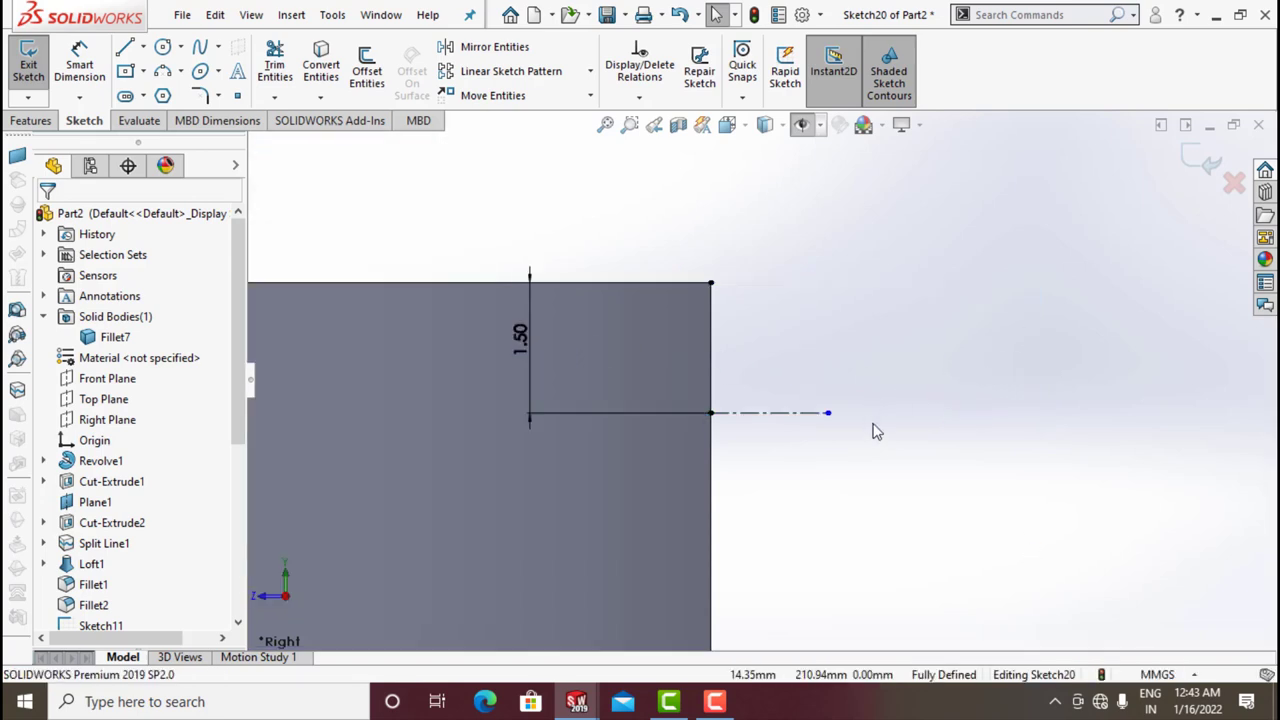
click(80, 65)
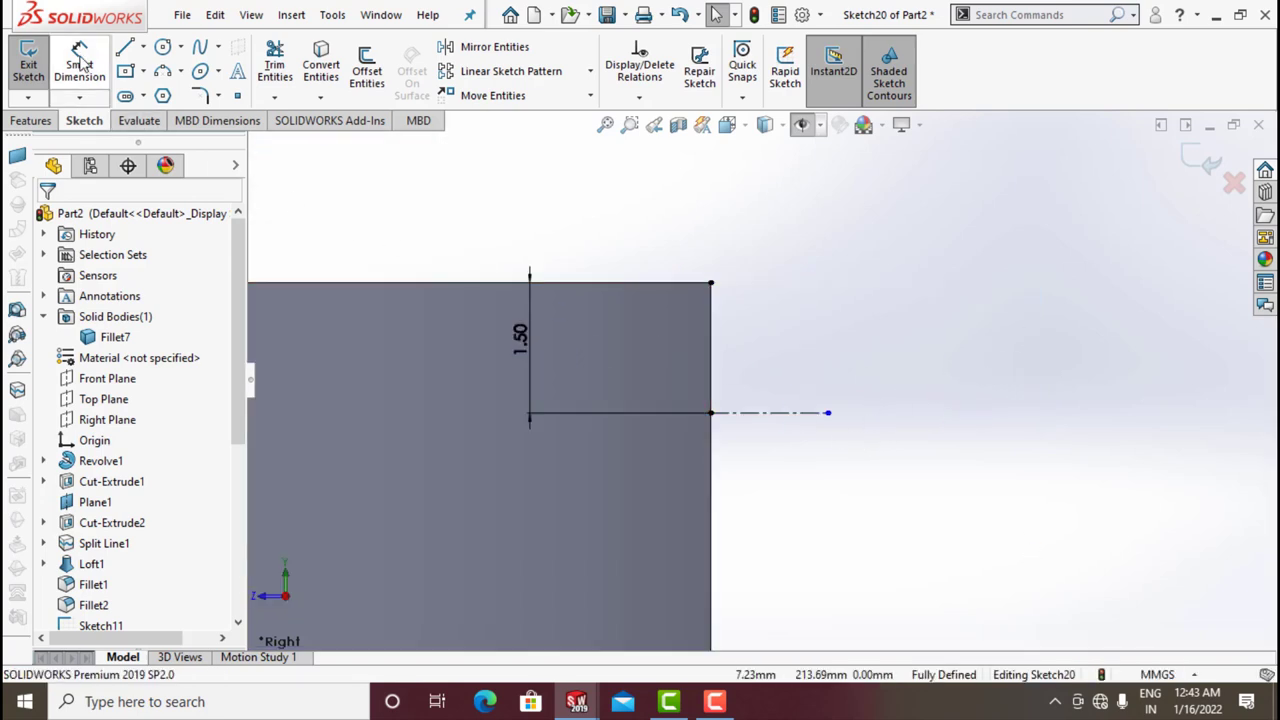
click(789, 418)
click(786, 492)
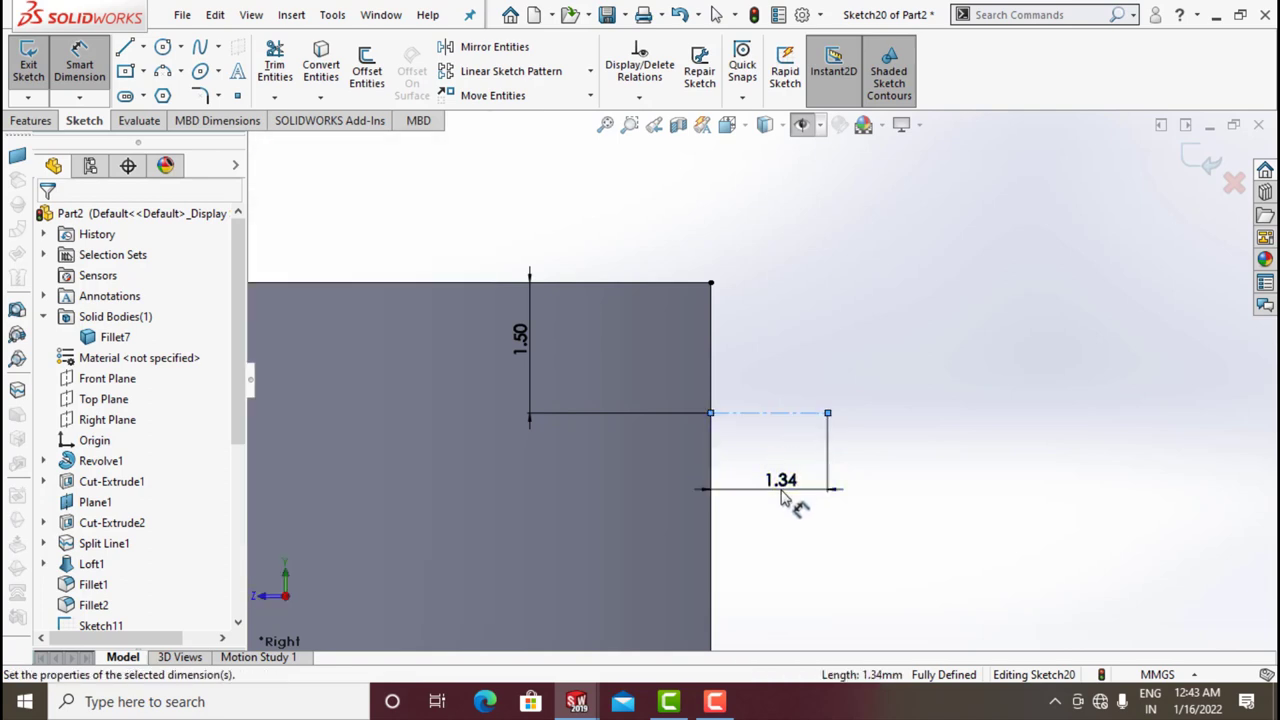
text(1.15)
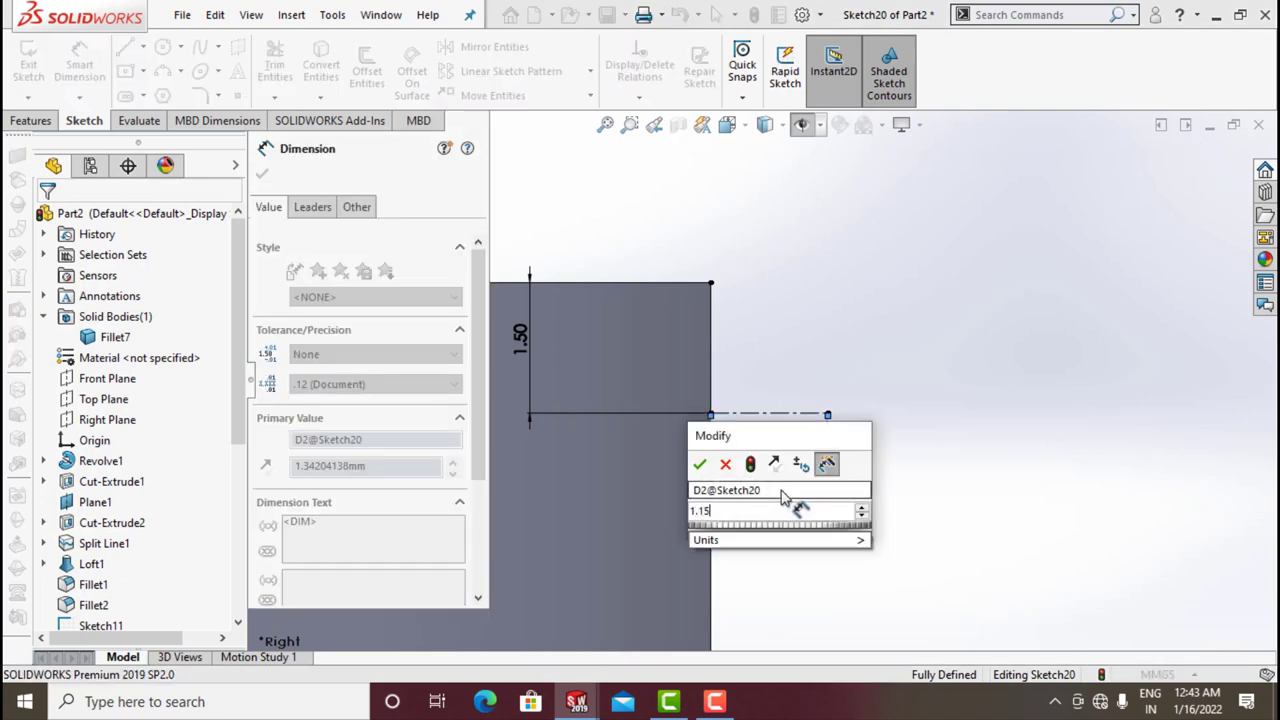
key(Return)
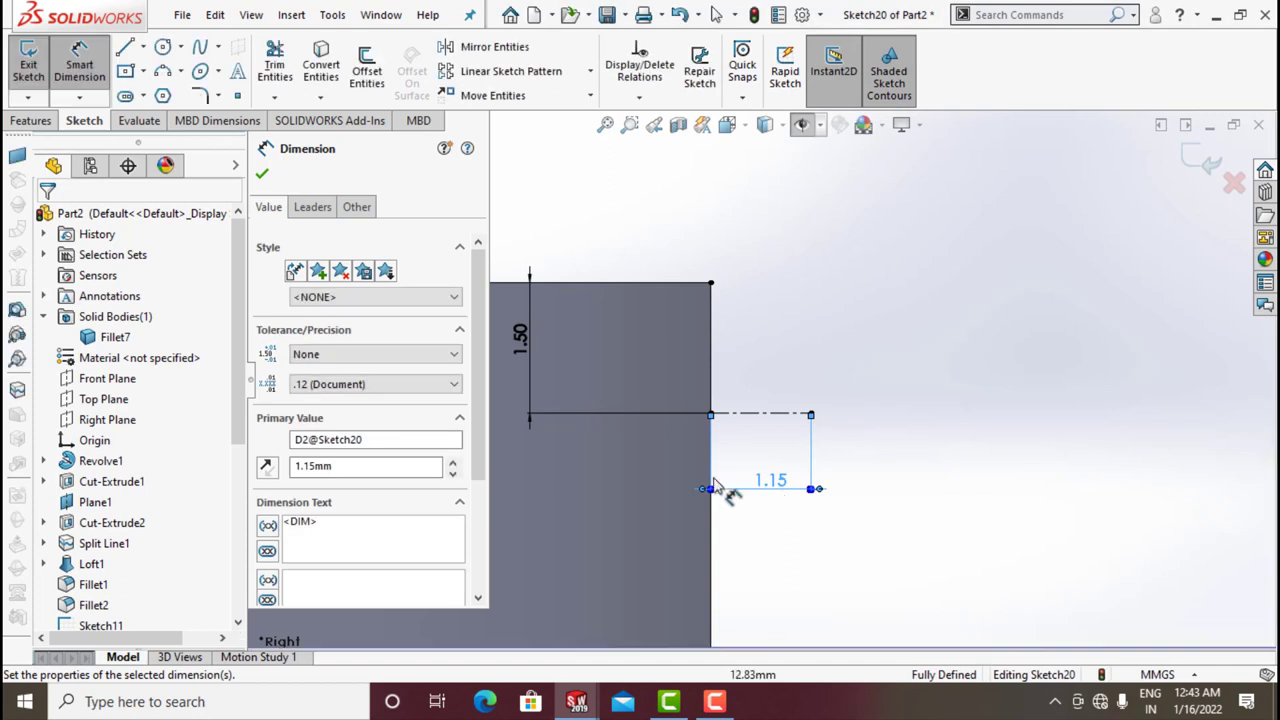
click(263, 177)
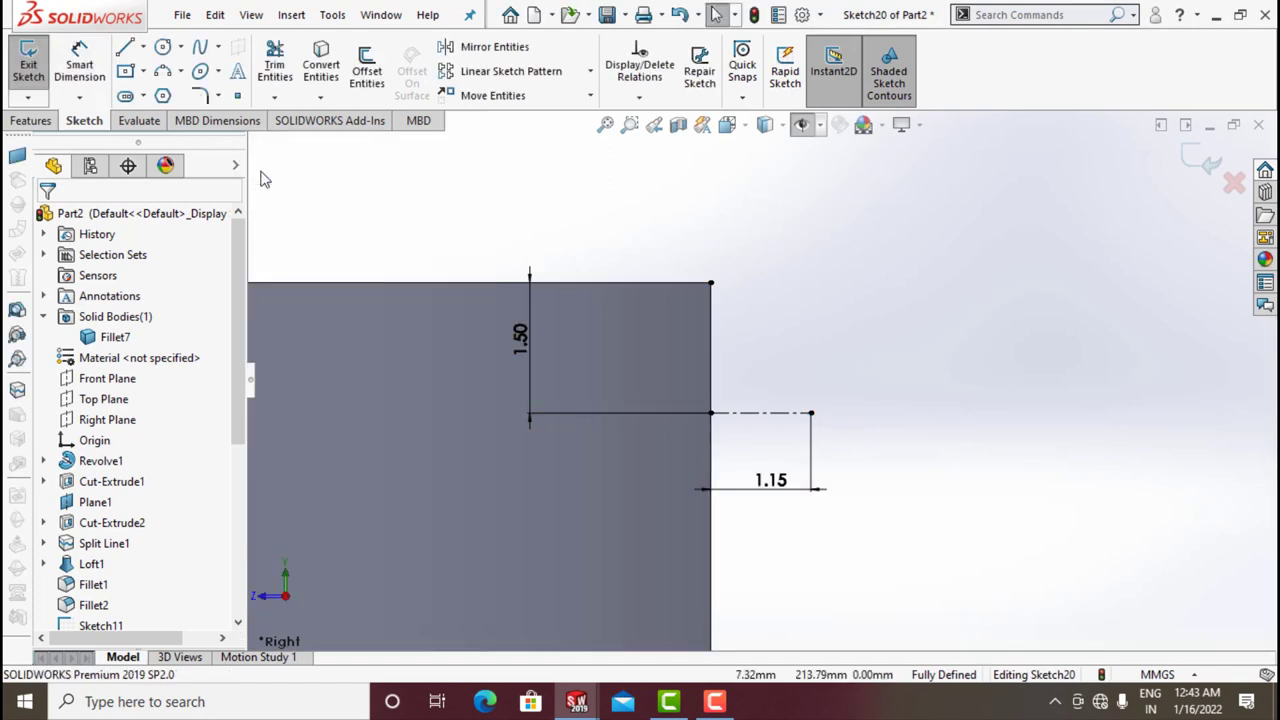
- Sketch a vertical line about 0.65 mm long up the neck's side from the inner end of the horizontal construction line
click(125, 50)
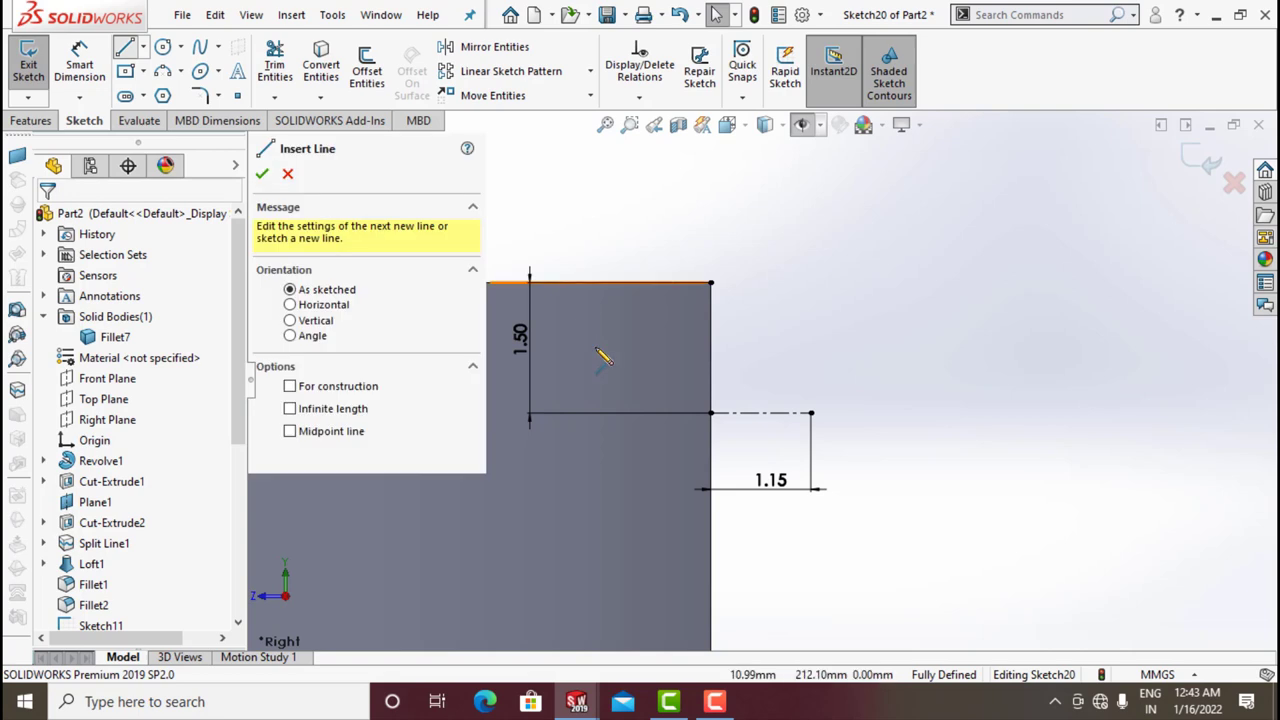
click(711, 413)
click(711, 355)
- Dimension the new vertical line's length to 0.75 mm
key(d)
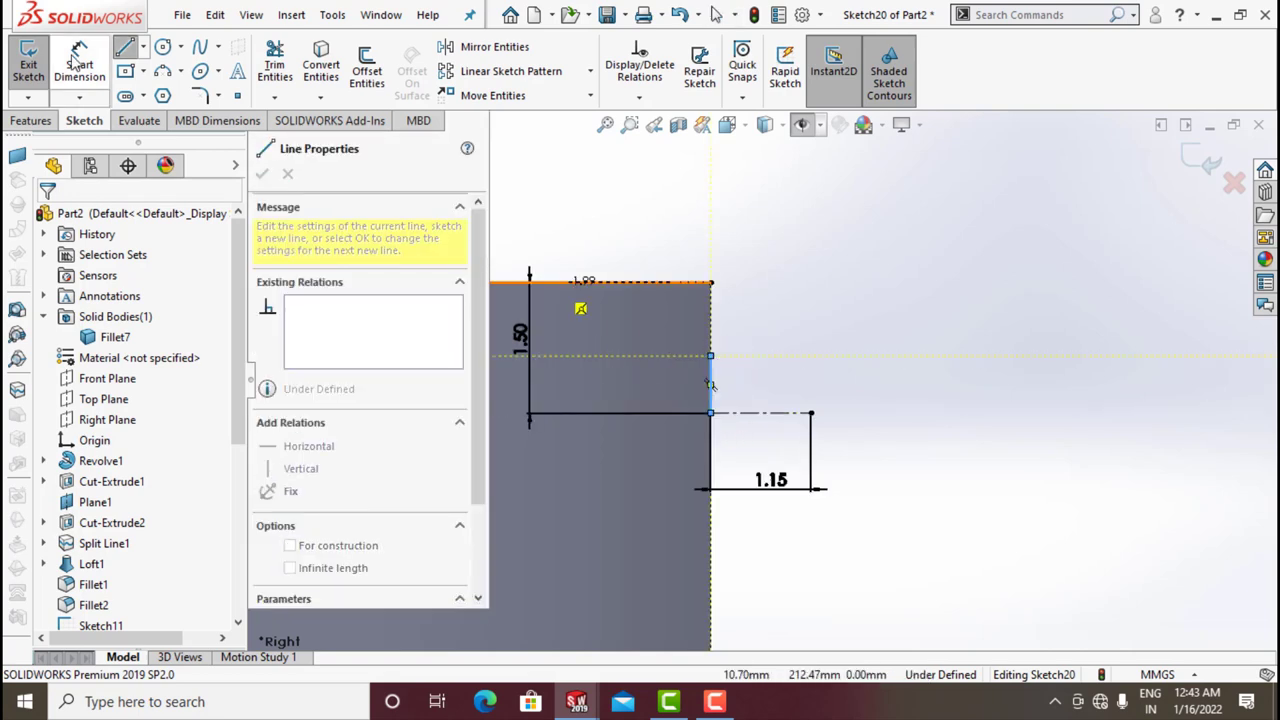
click(712, 385)
click(677, 380)
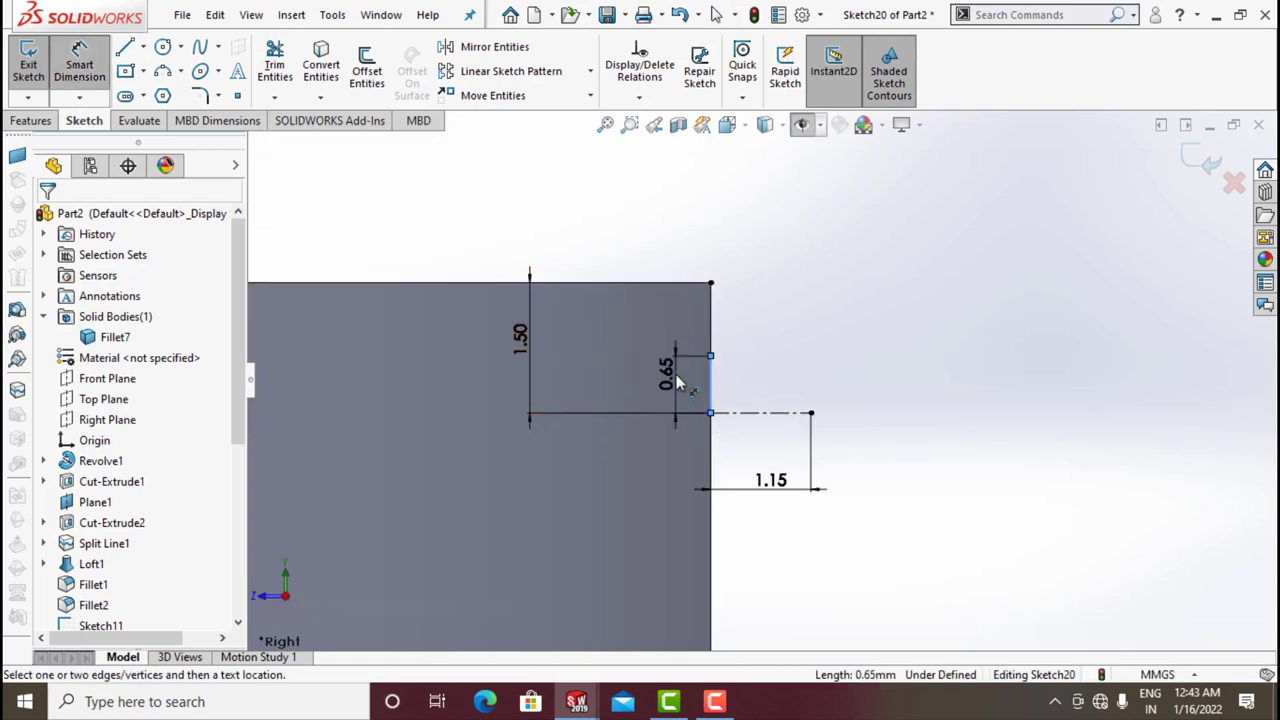
text(0.)
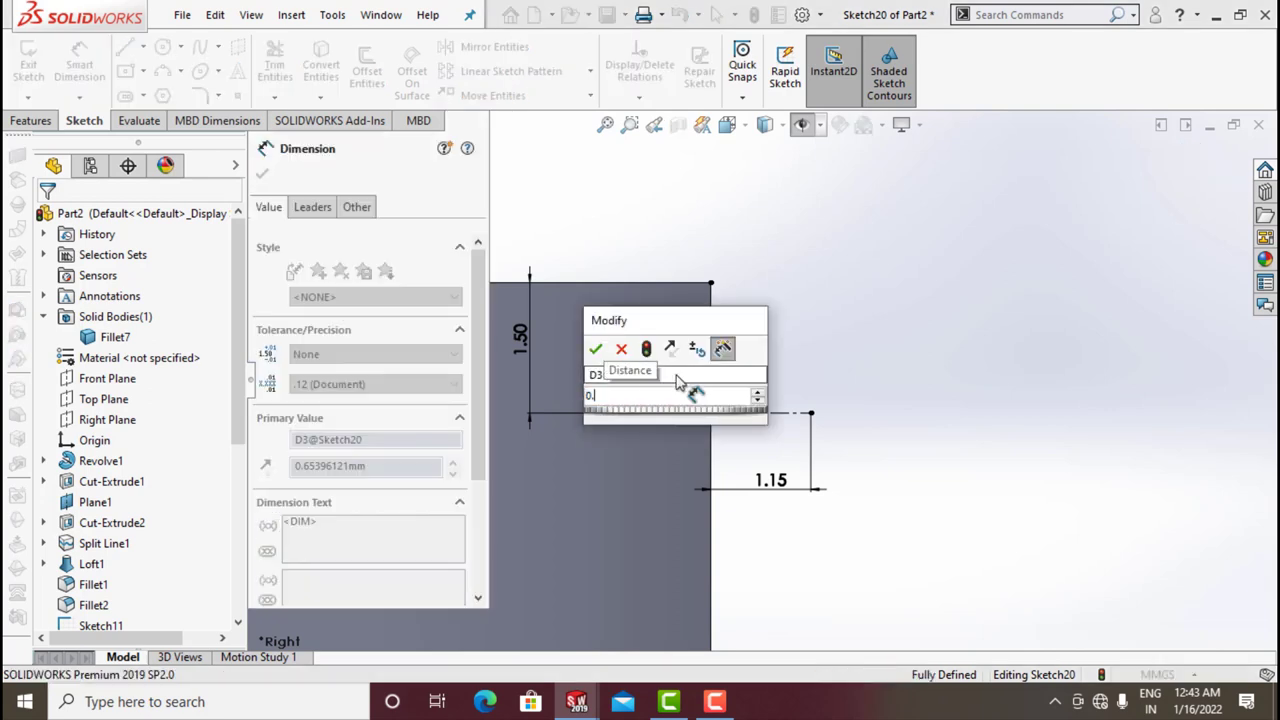
text(75)
key(Return)
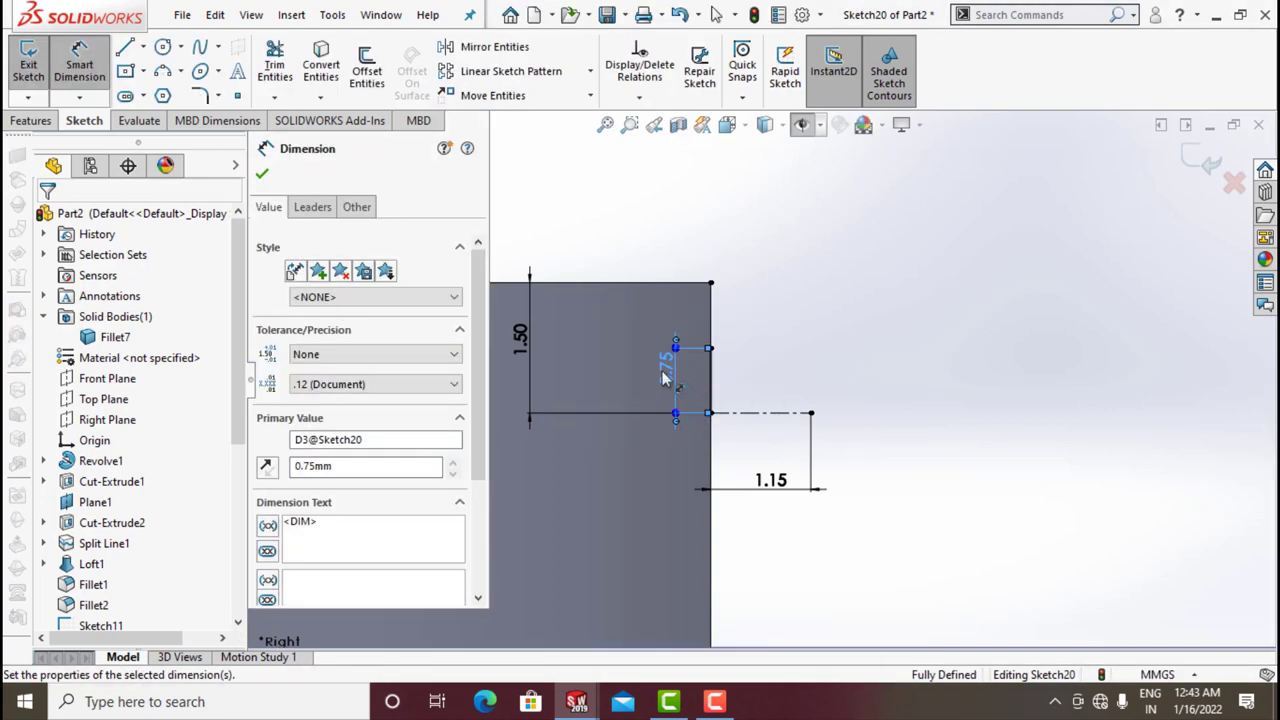
click(262, 176)
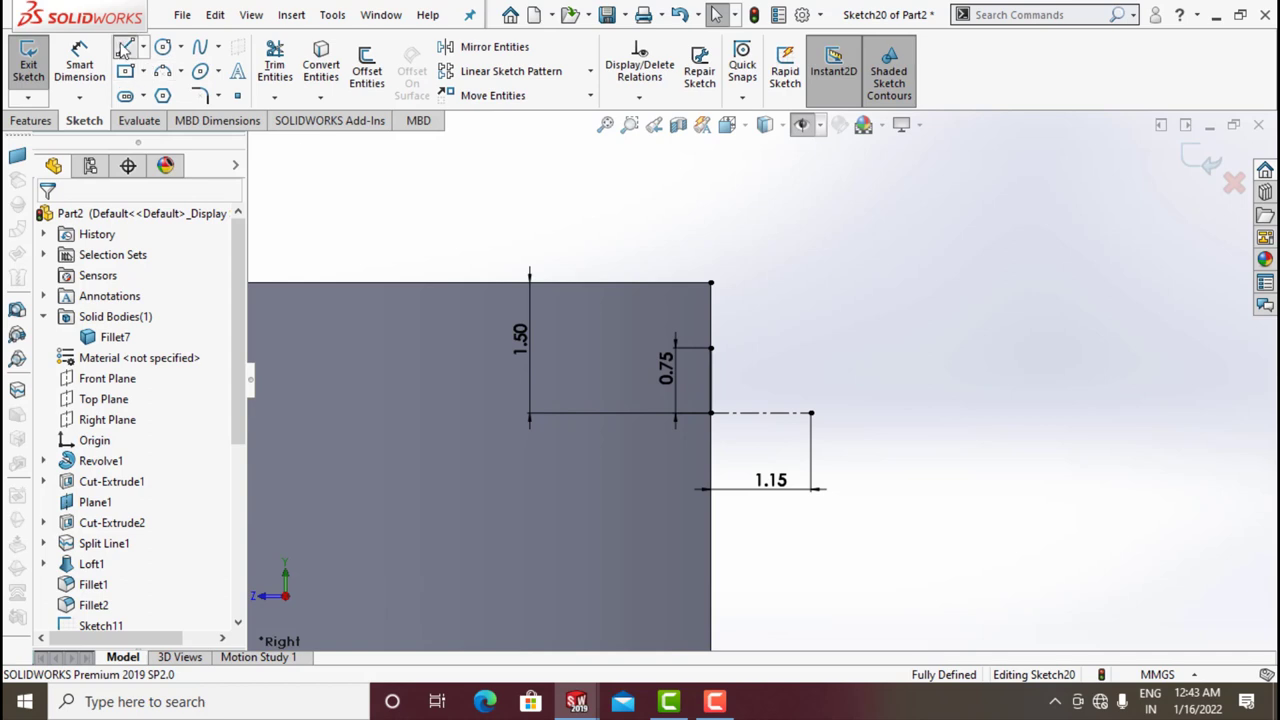
- Sketch a line sloping outward from the 0.75 mm line's upper end and a short vertical line up from the construction line's outer end
click(122, 50)
click(711, 348)
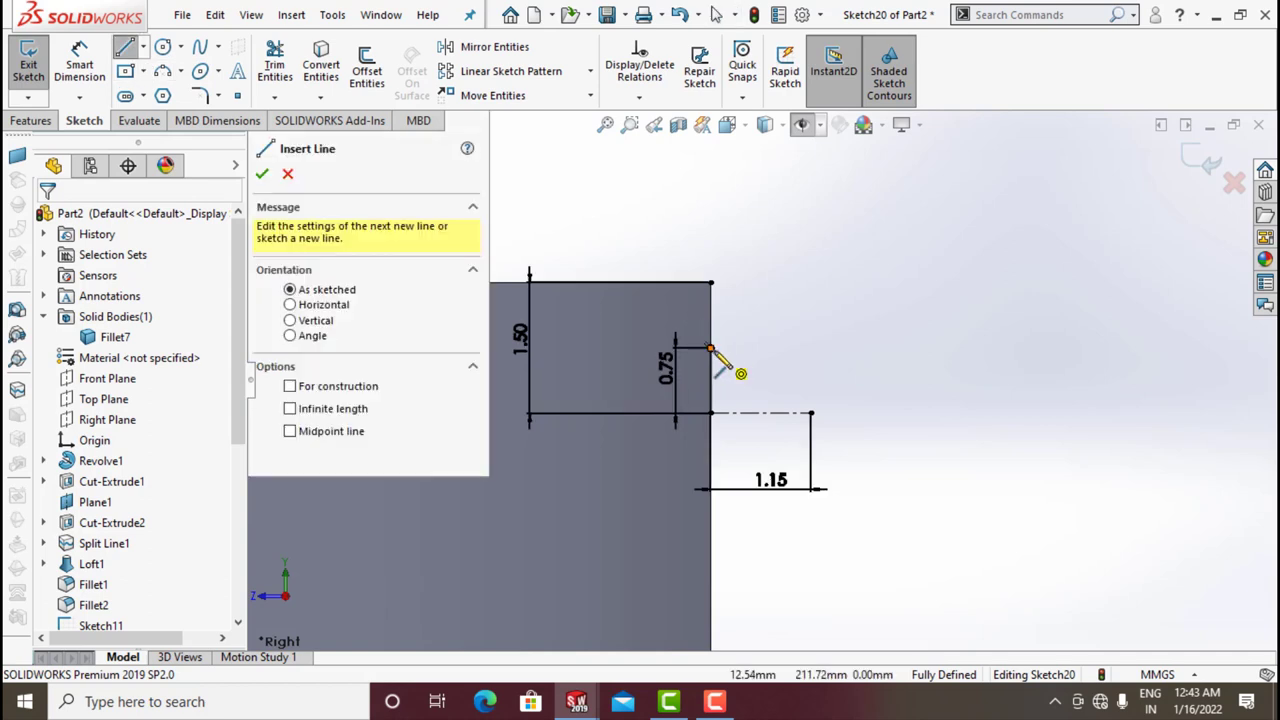
click(797, 370)
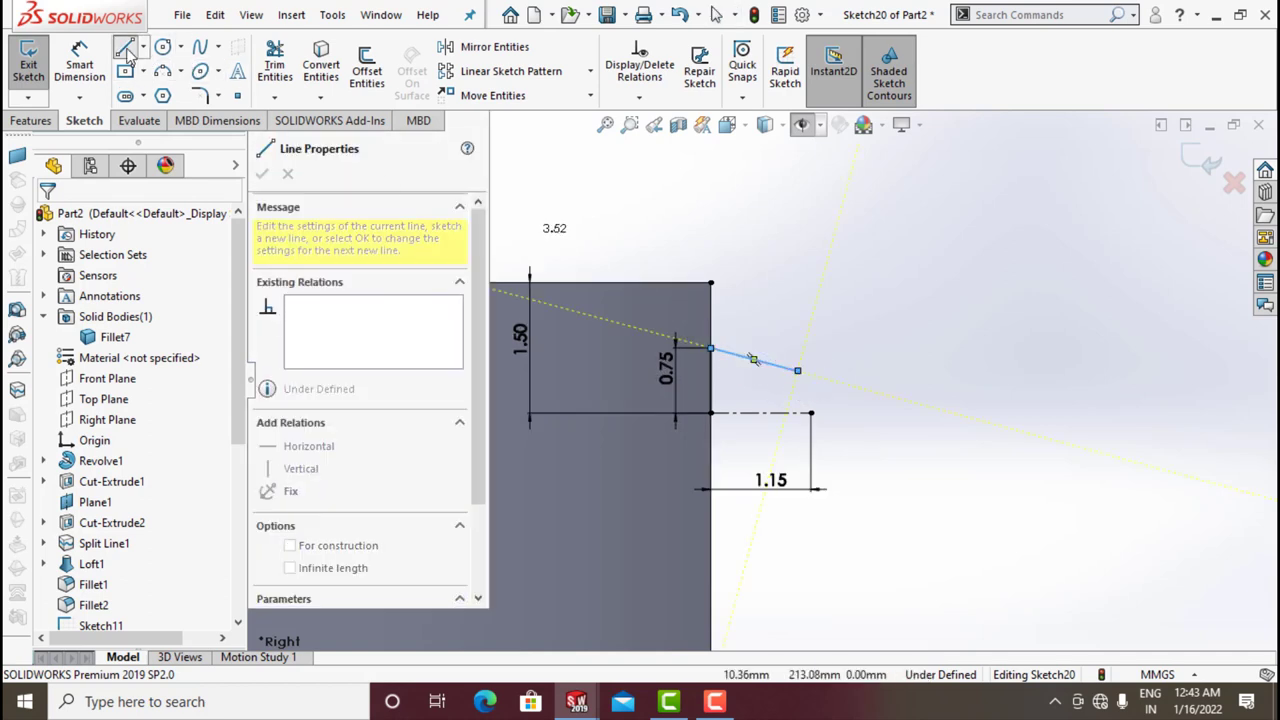
click(126, 52)
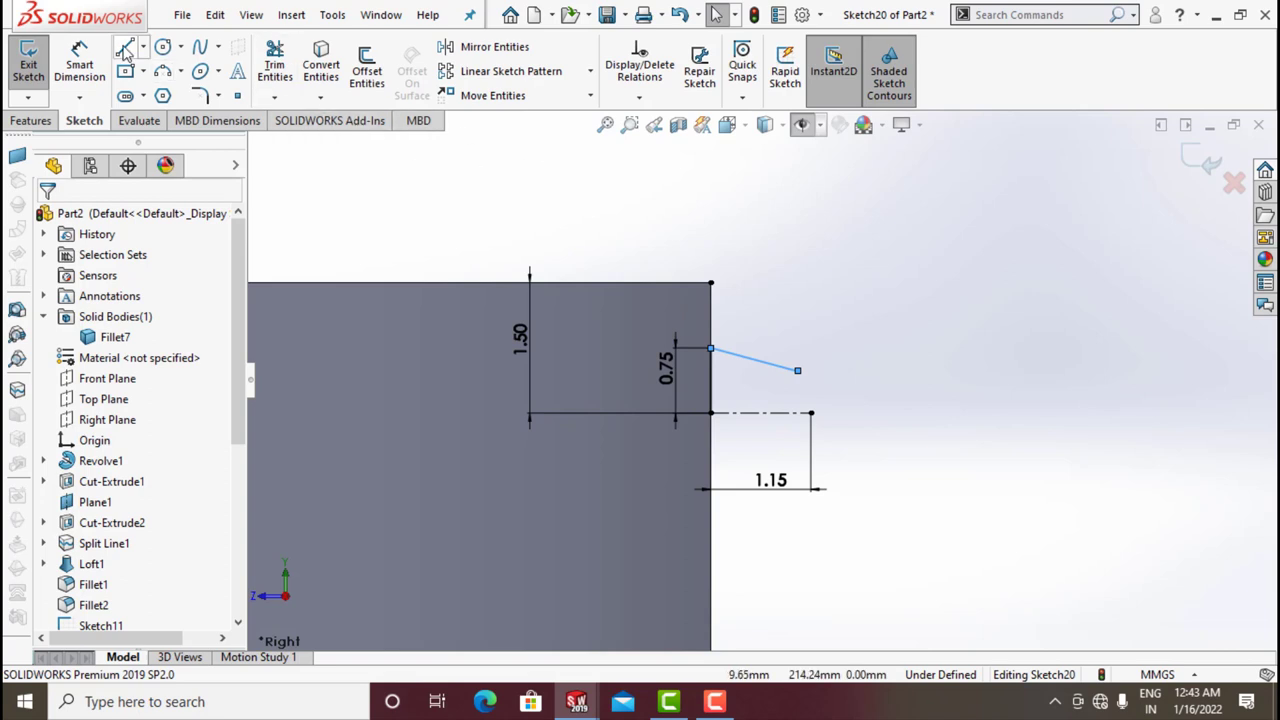
key(l)
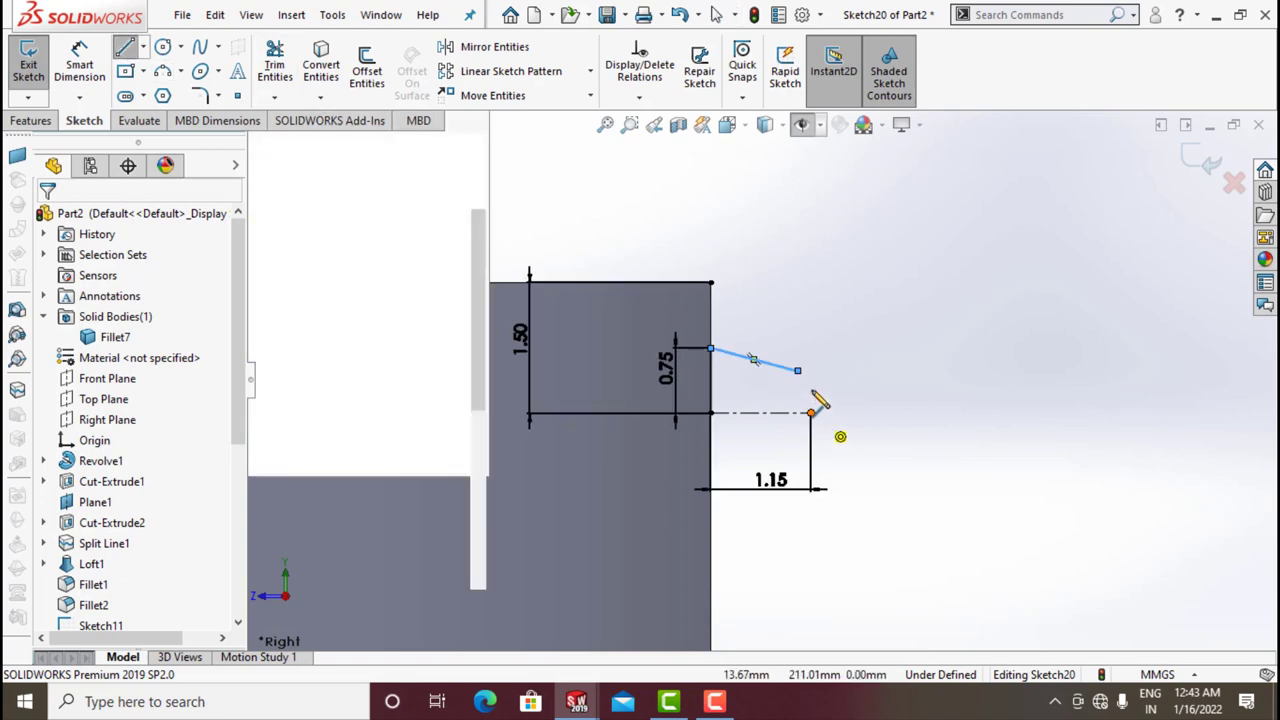
click(810, 412)
click(810, 378)
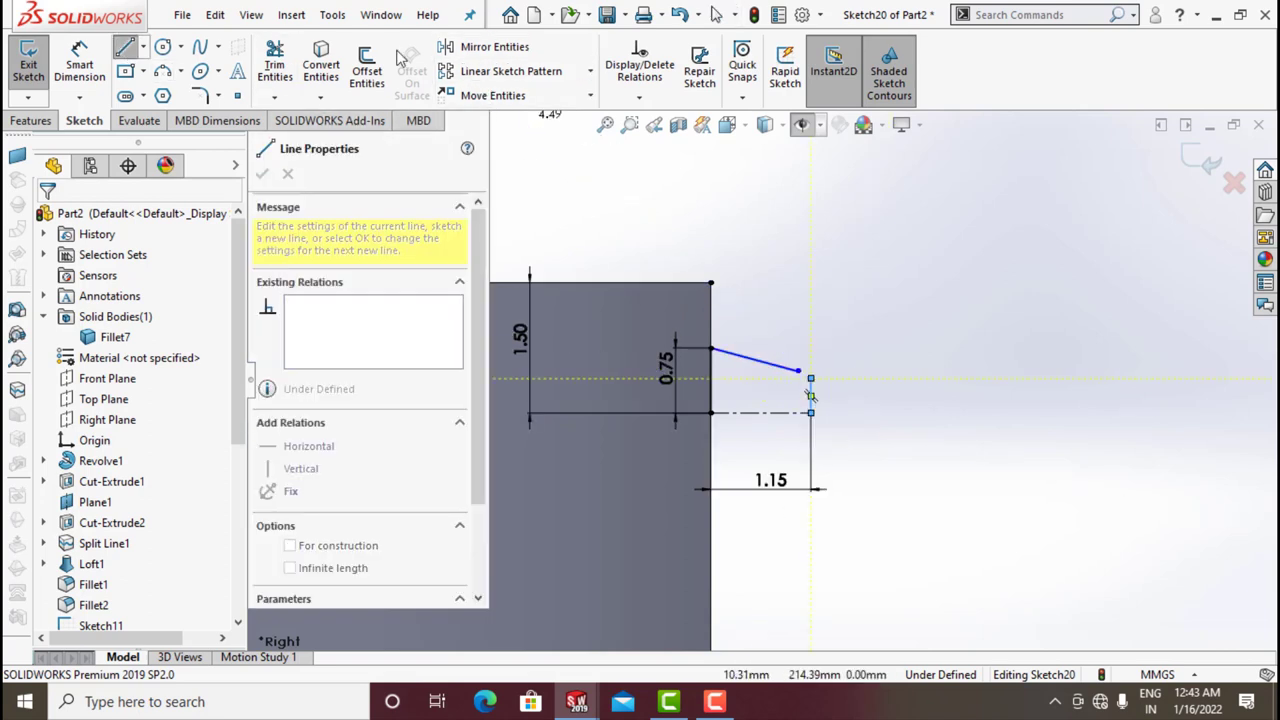
- Join the sloped line and the short outer vertical line with a Corner trim
click(313, 62)
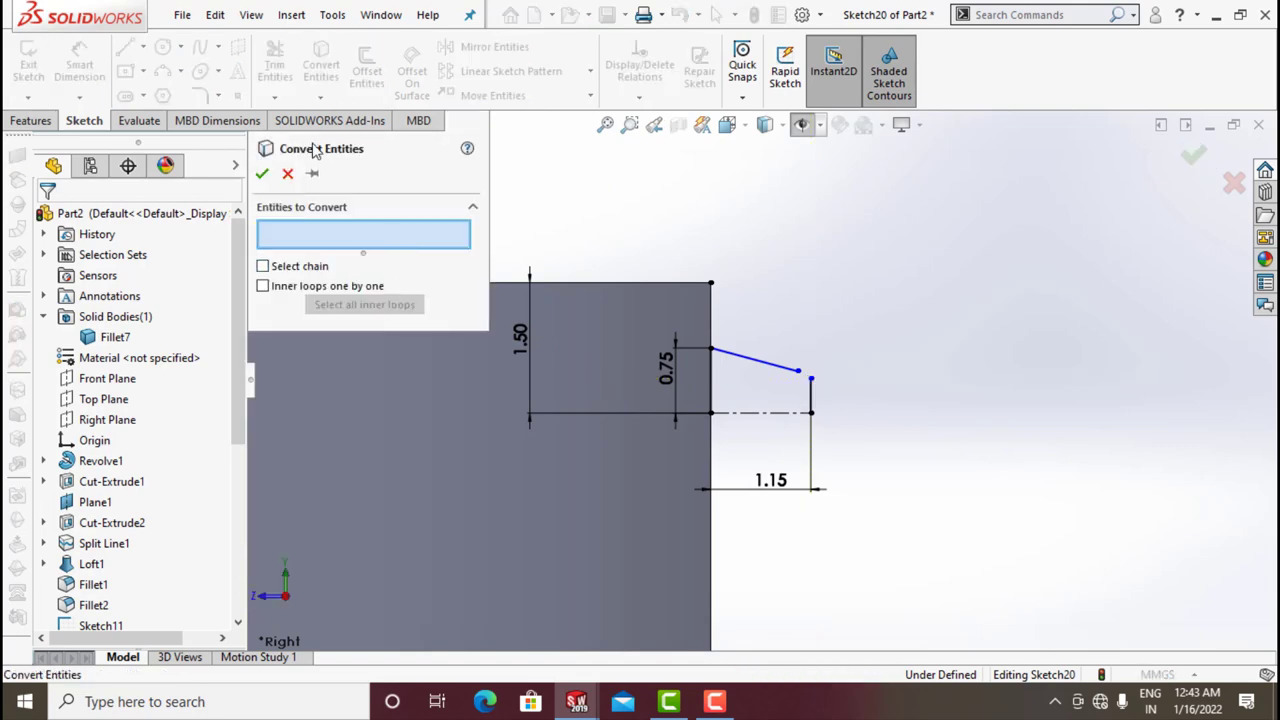
key(Escape)
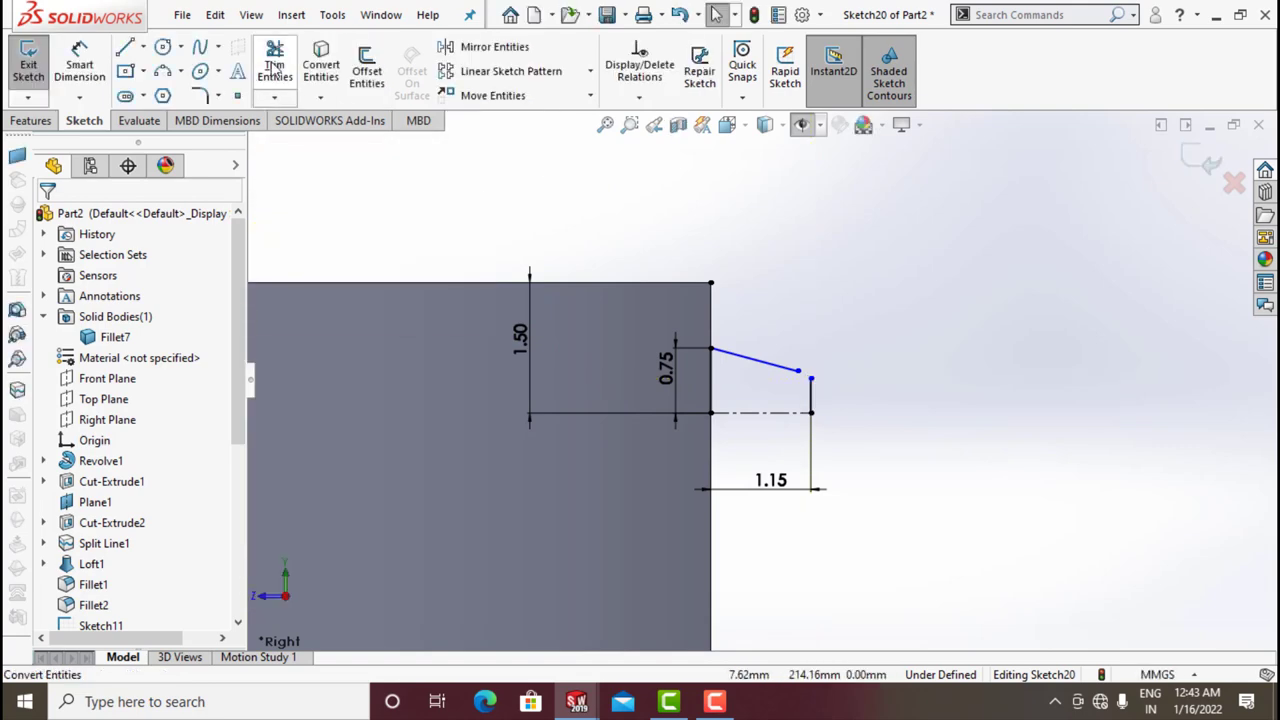
click(275, 68)
click(278, 345)
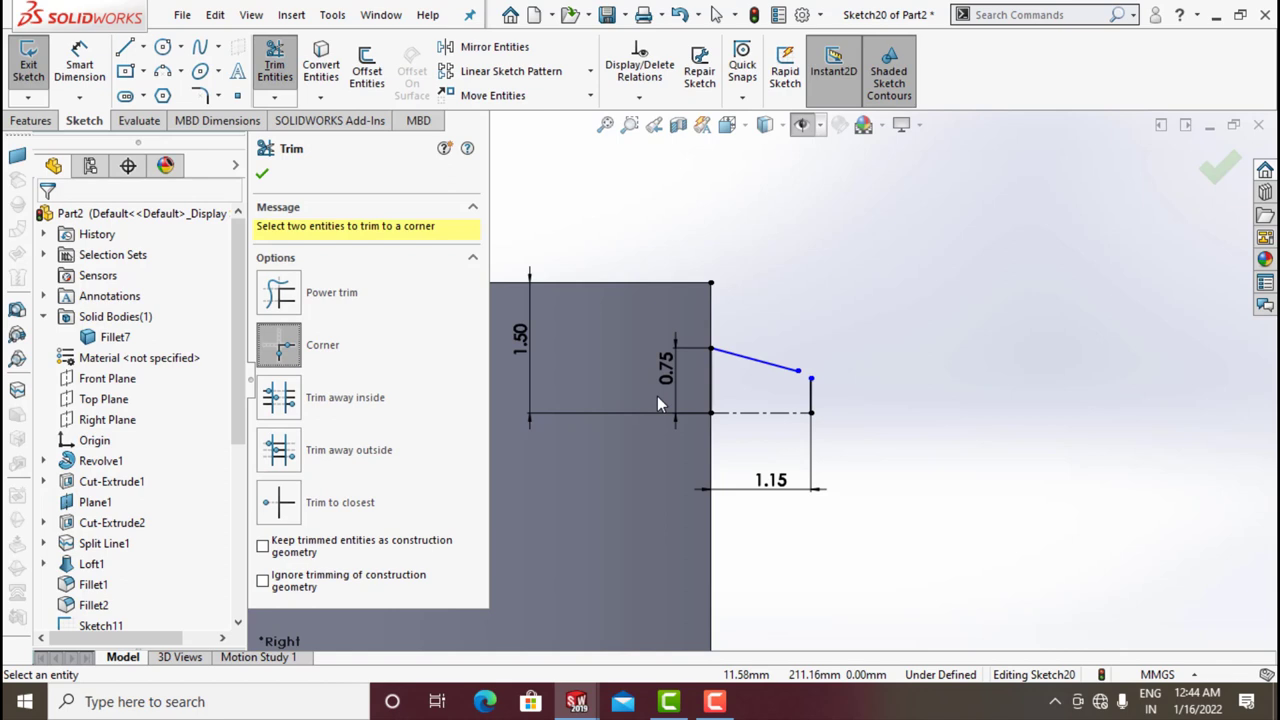
click(762, 374)
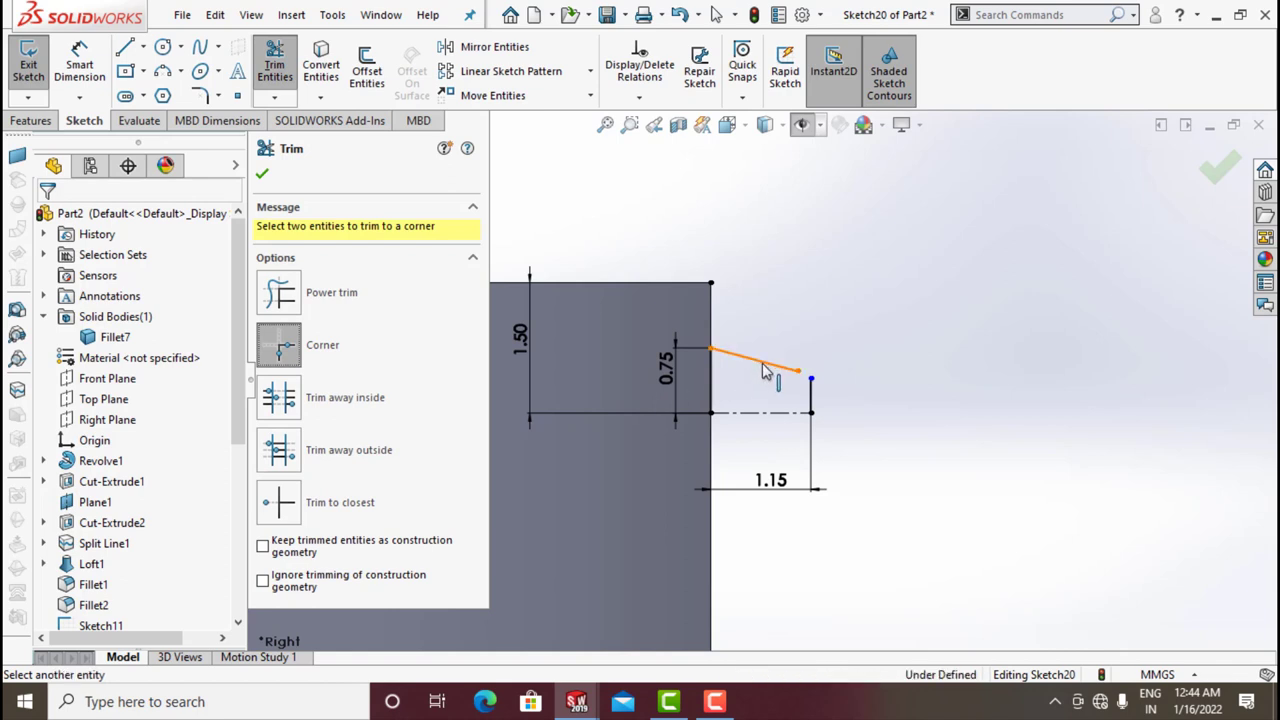
click(813, 396)
click(263, 175)
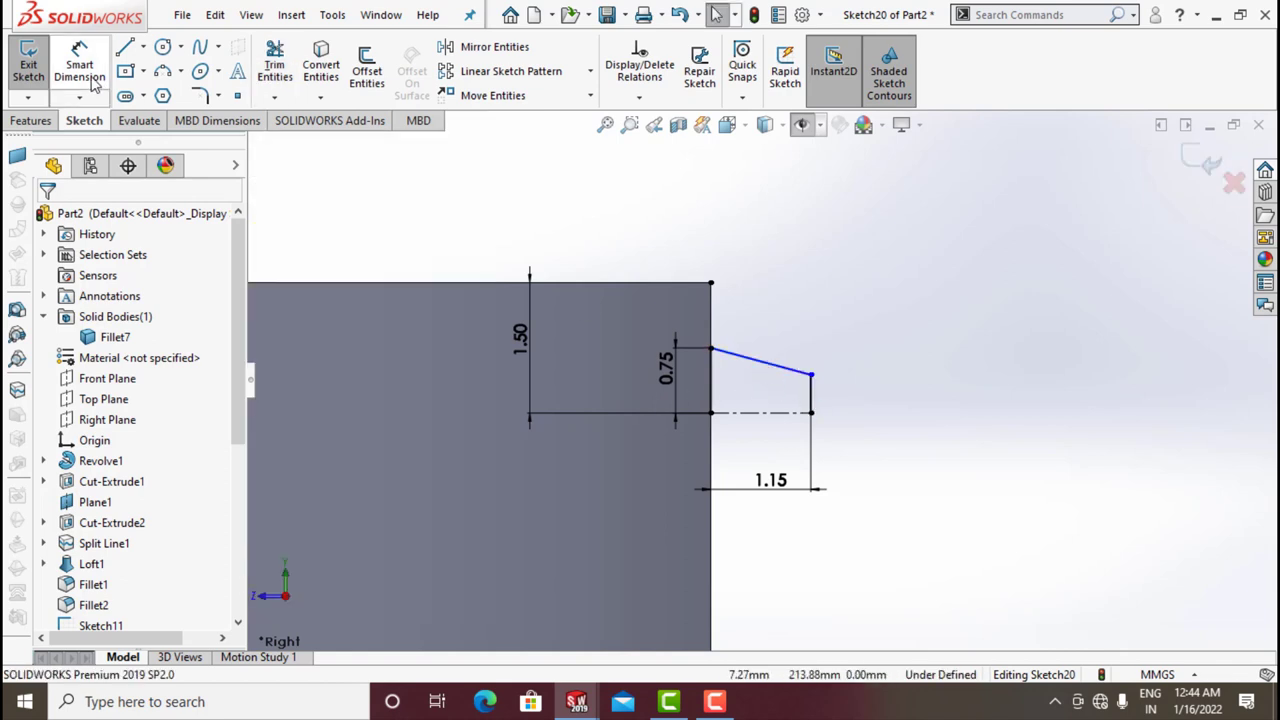
- Dimension the angle between the sloped line and the horizontal construction line to 15°
click(79, 62)
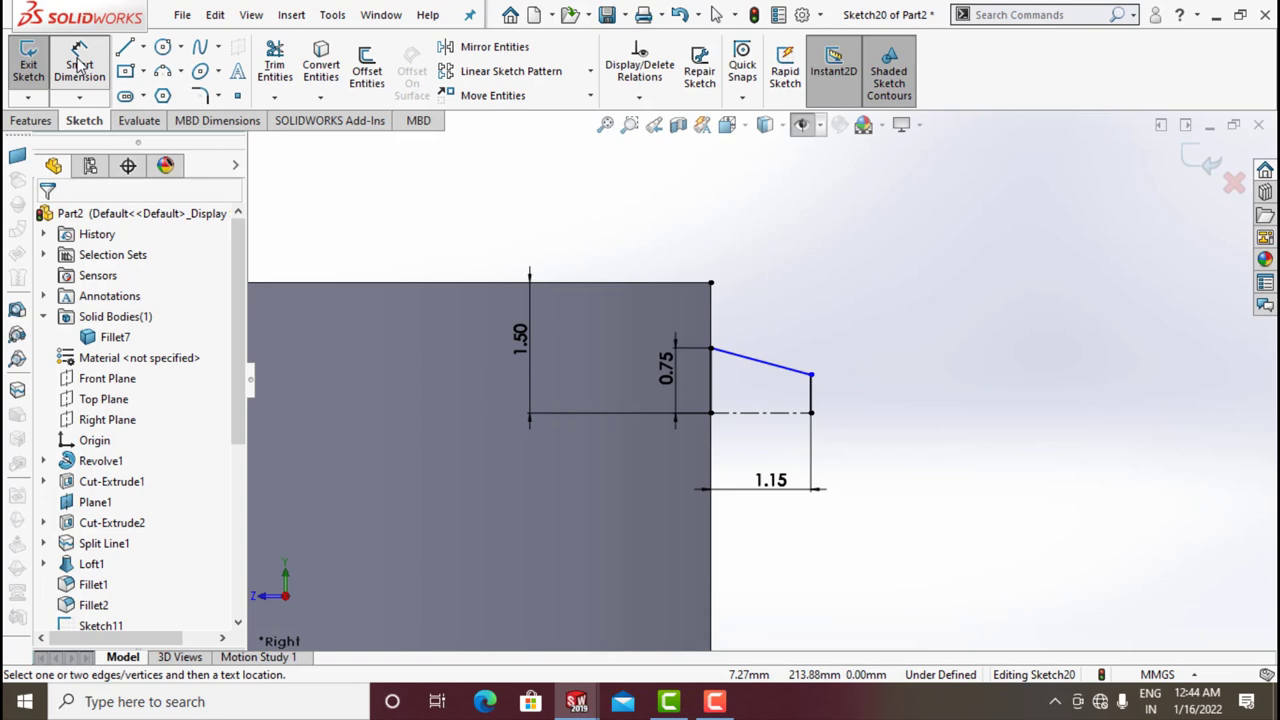
click(795, 371)
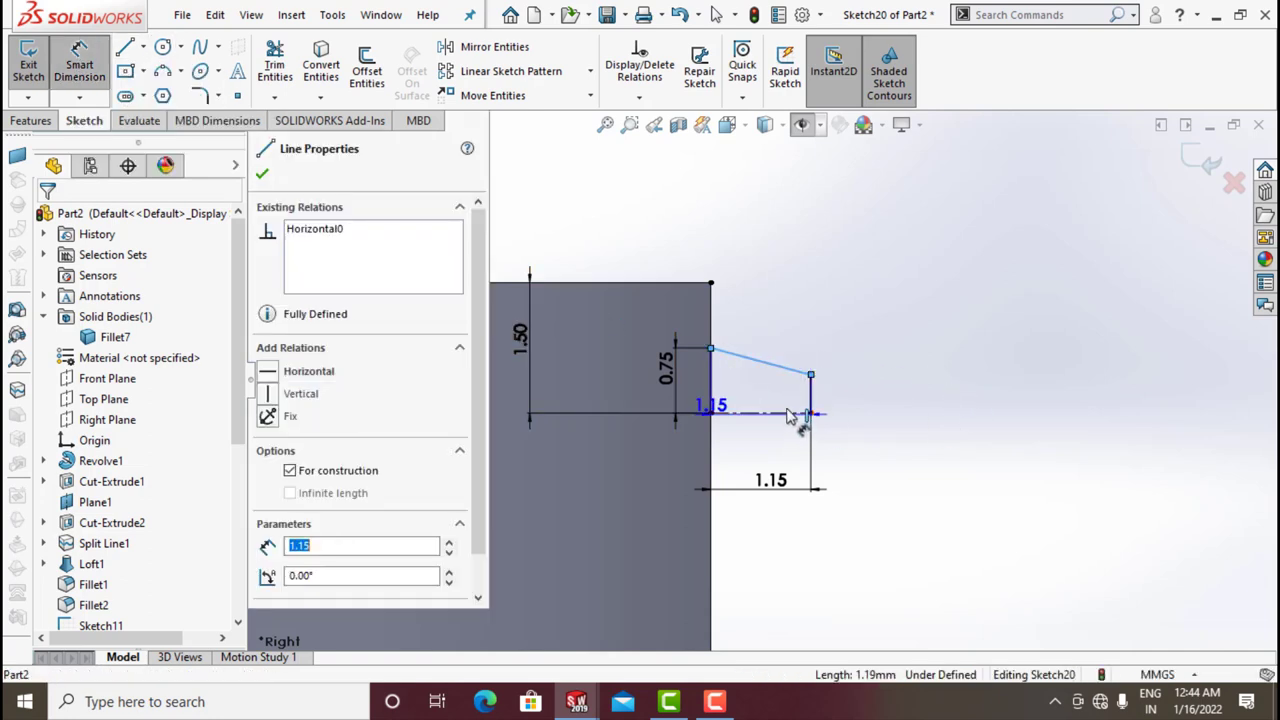
click(792, 412)
click(787, 400)
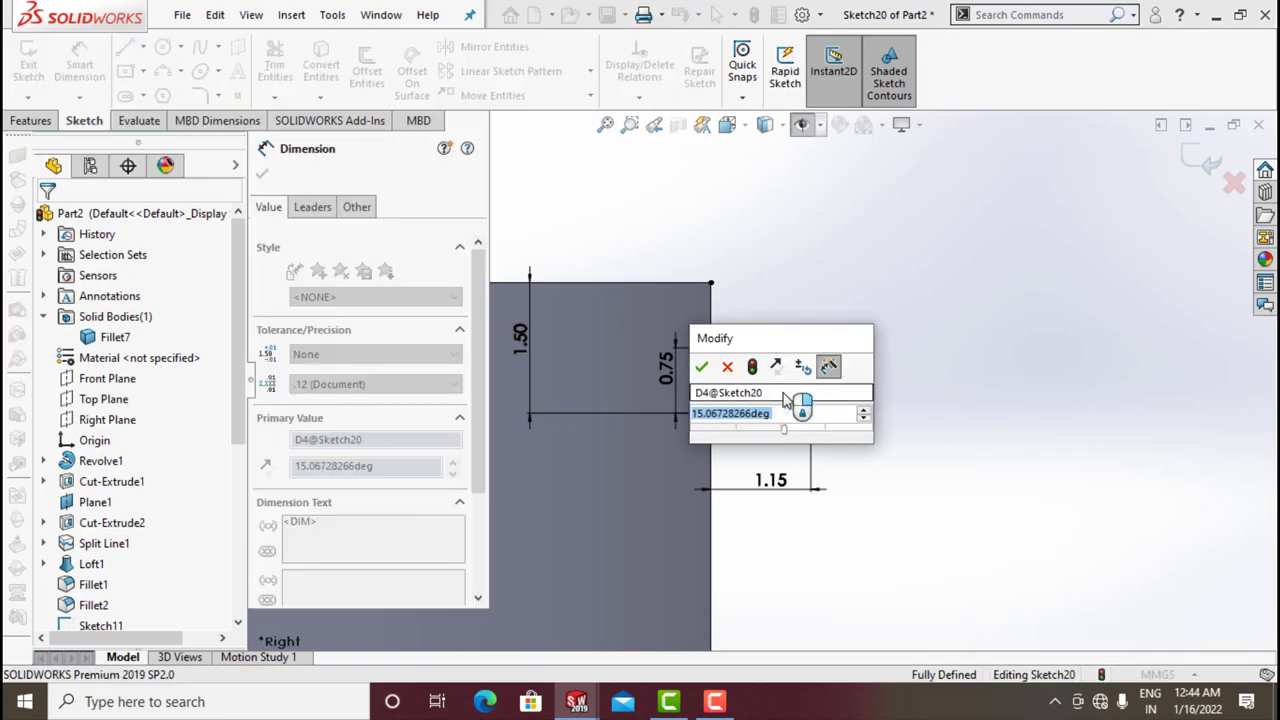
key(Return)
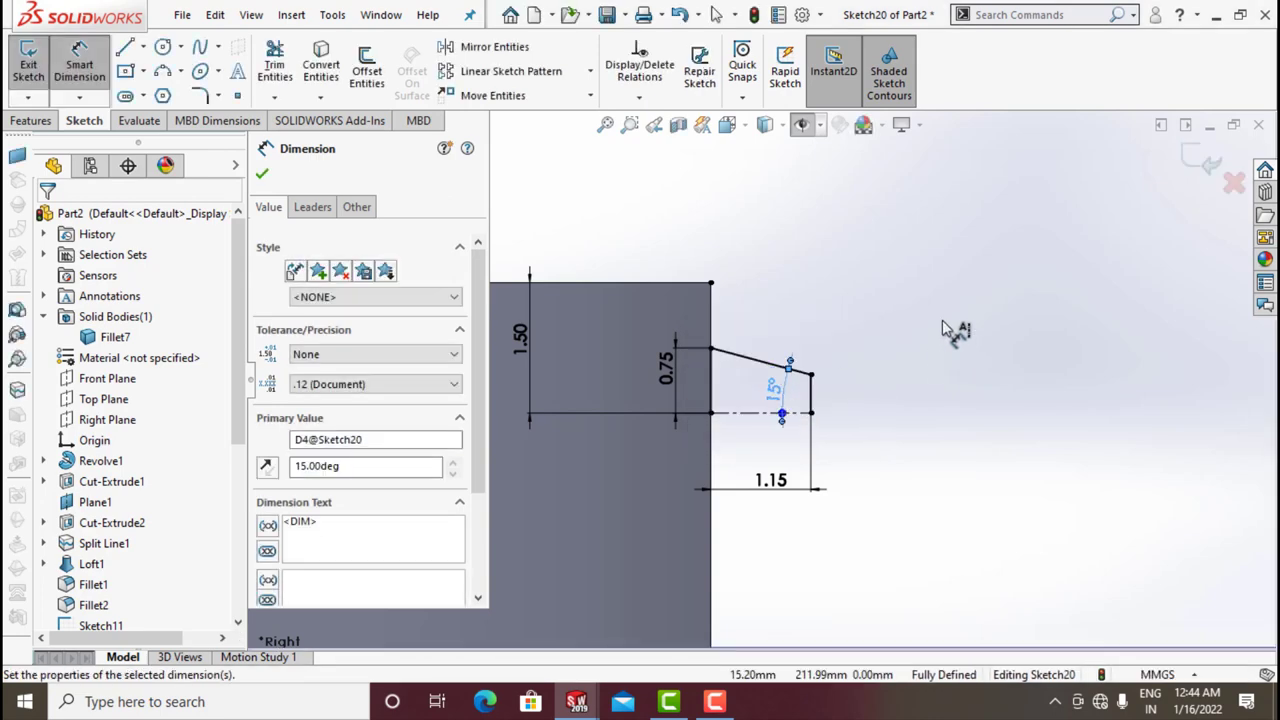
click(263, 175)
- Mirror the inner vertical, sloped and outer vertical lines about the horizontal construction line, and exit the sketch
click(470, 46)
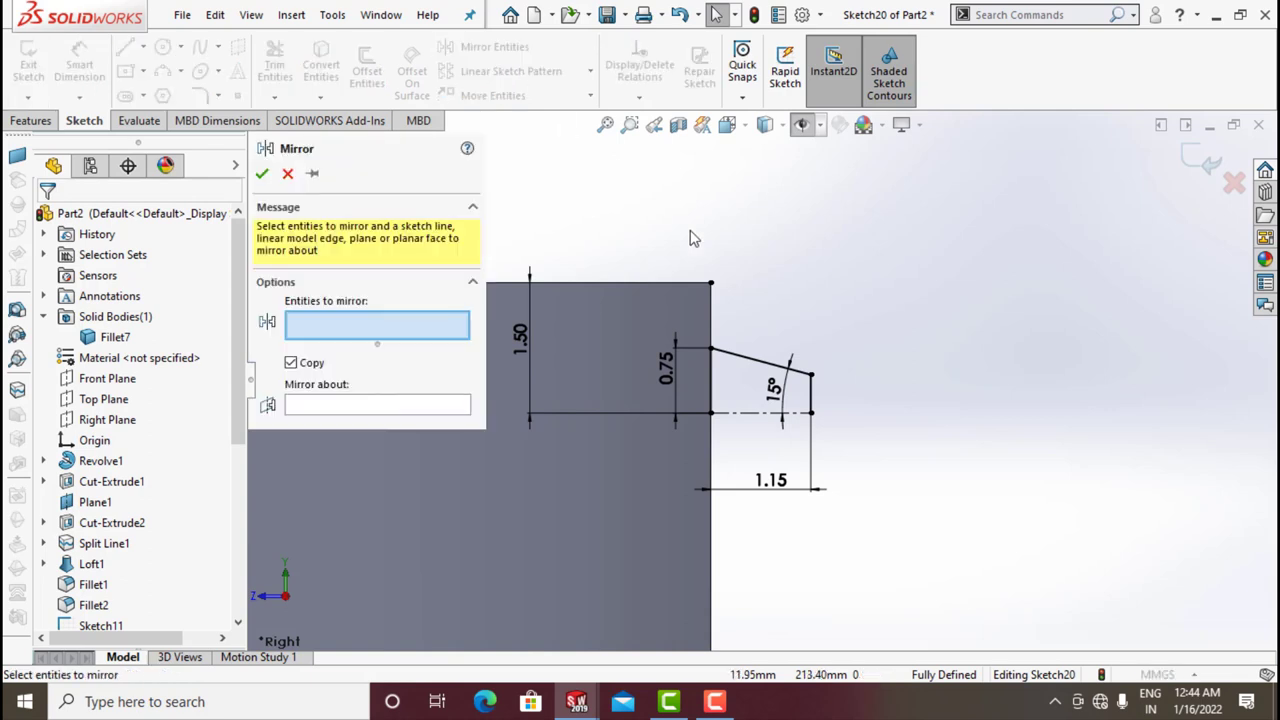
click(715, 388)
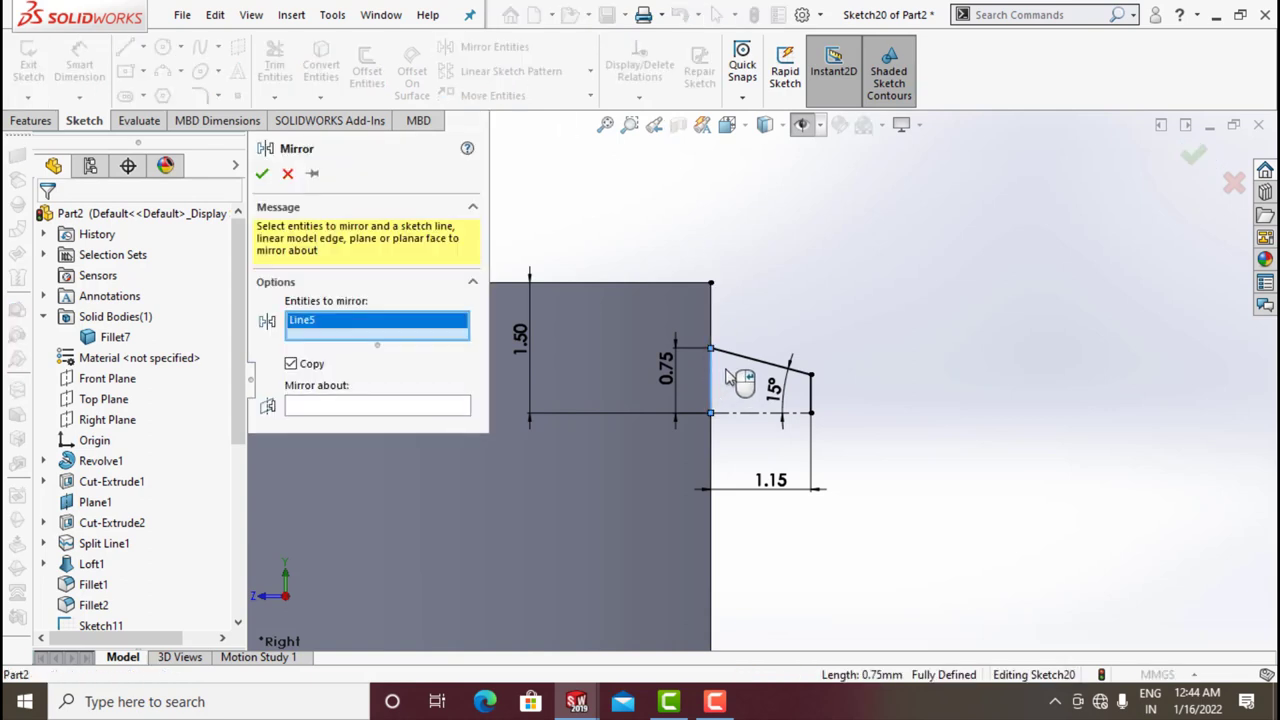
click(733, 358)
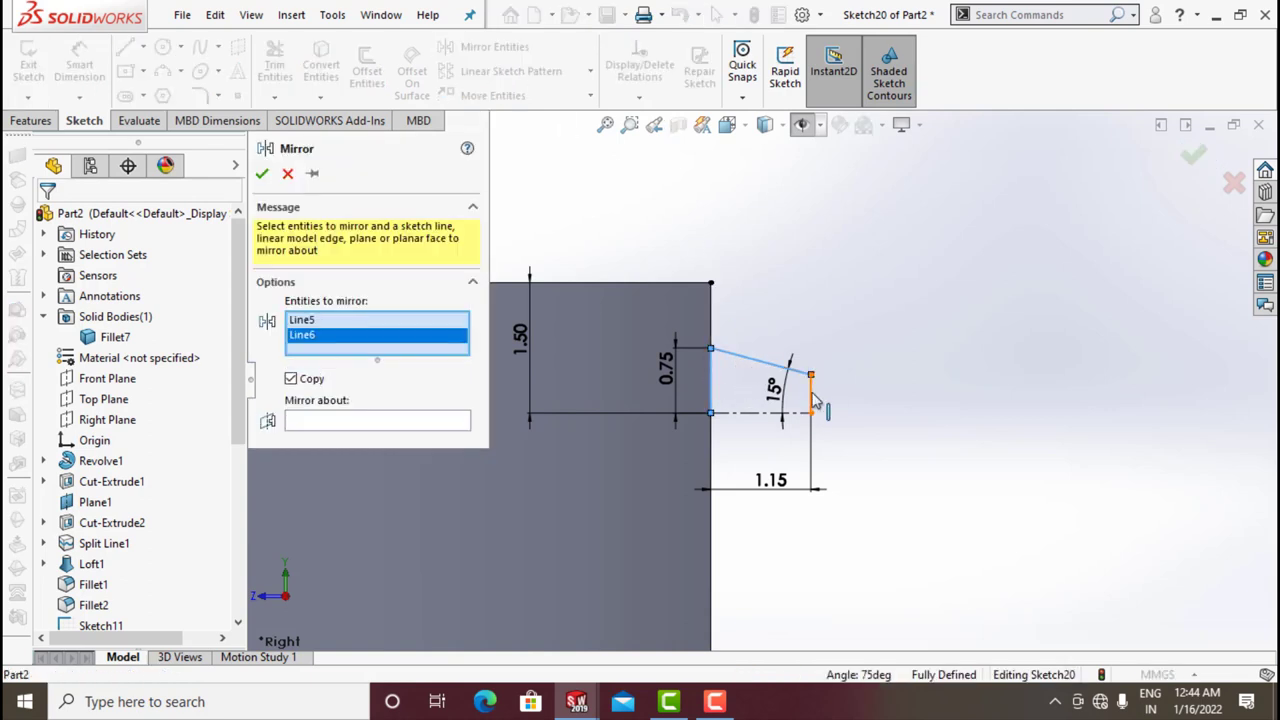
click(813, 398)
click(352, 436)
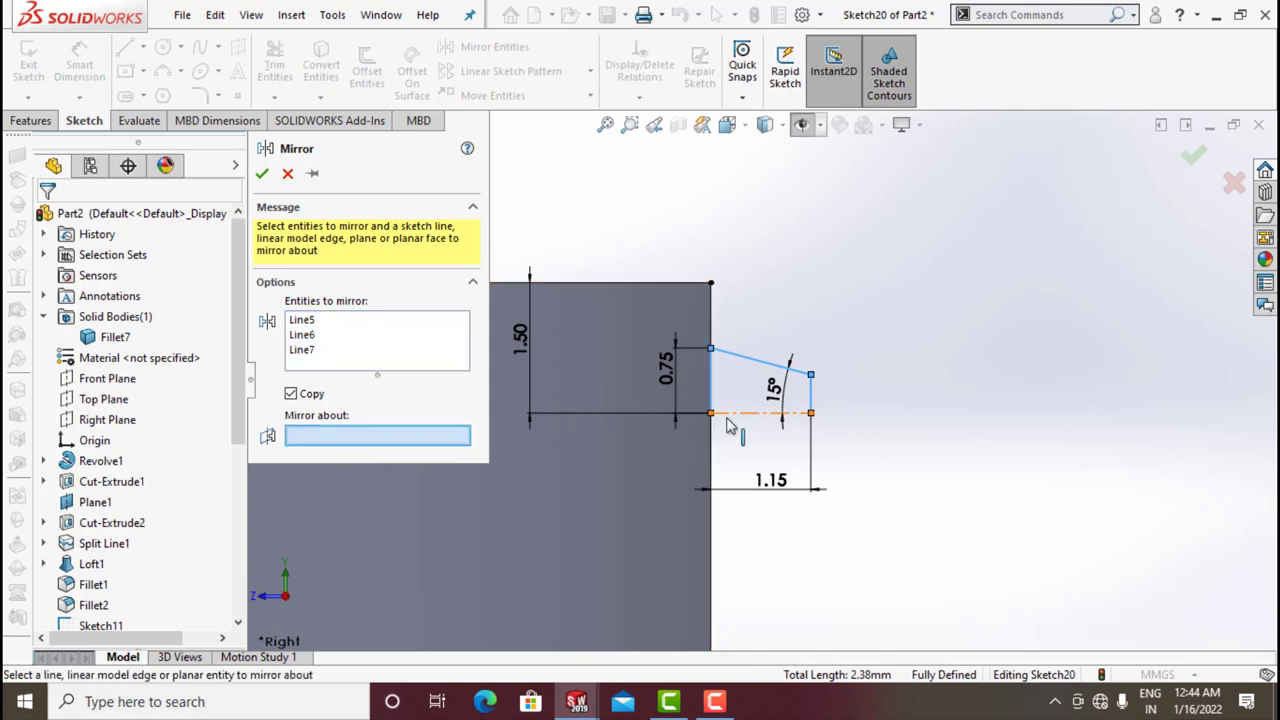
click(728, 420)
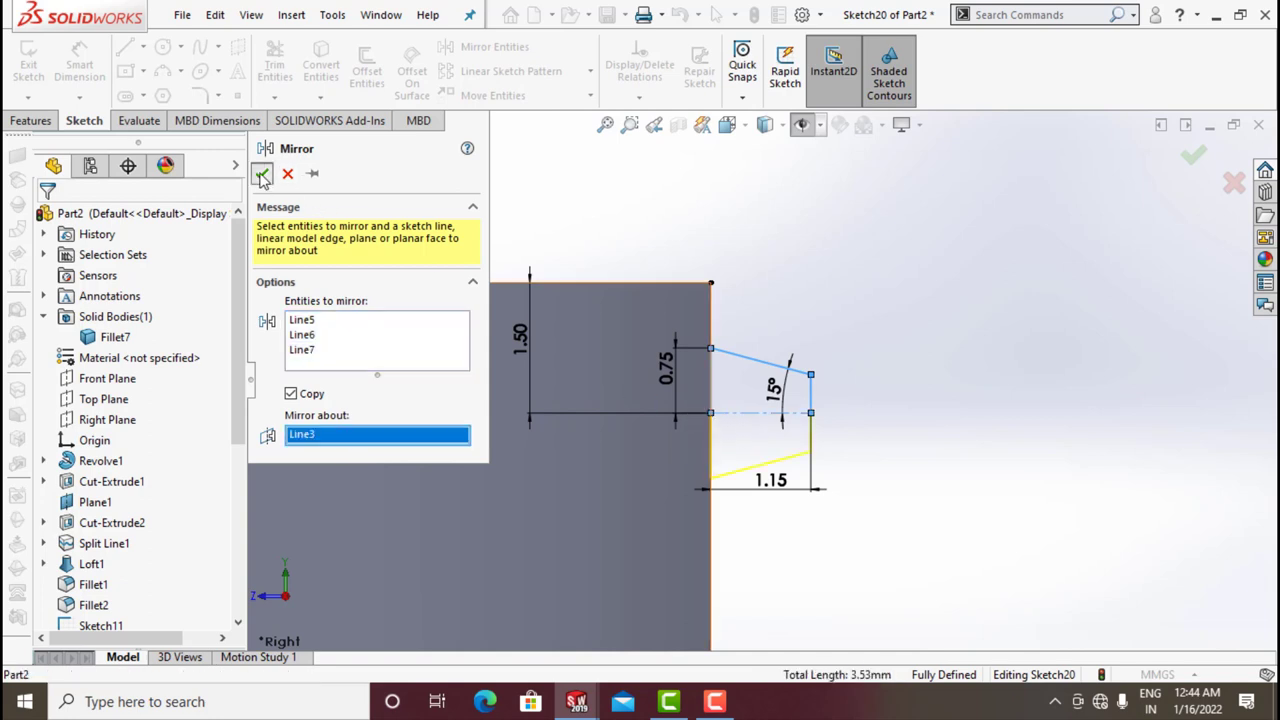
click(262, 175)
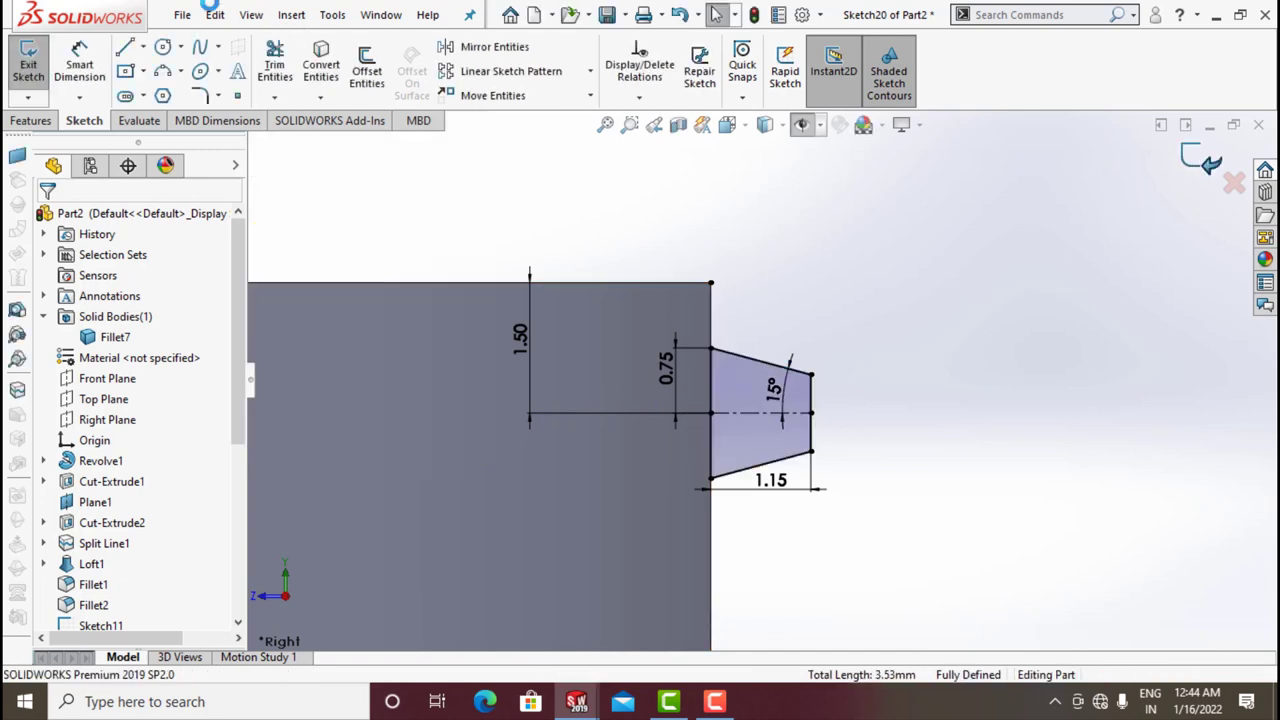
click(28, 60)
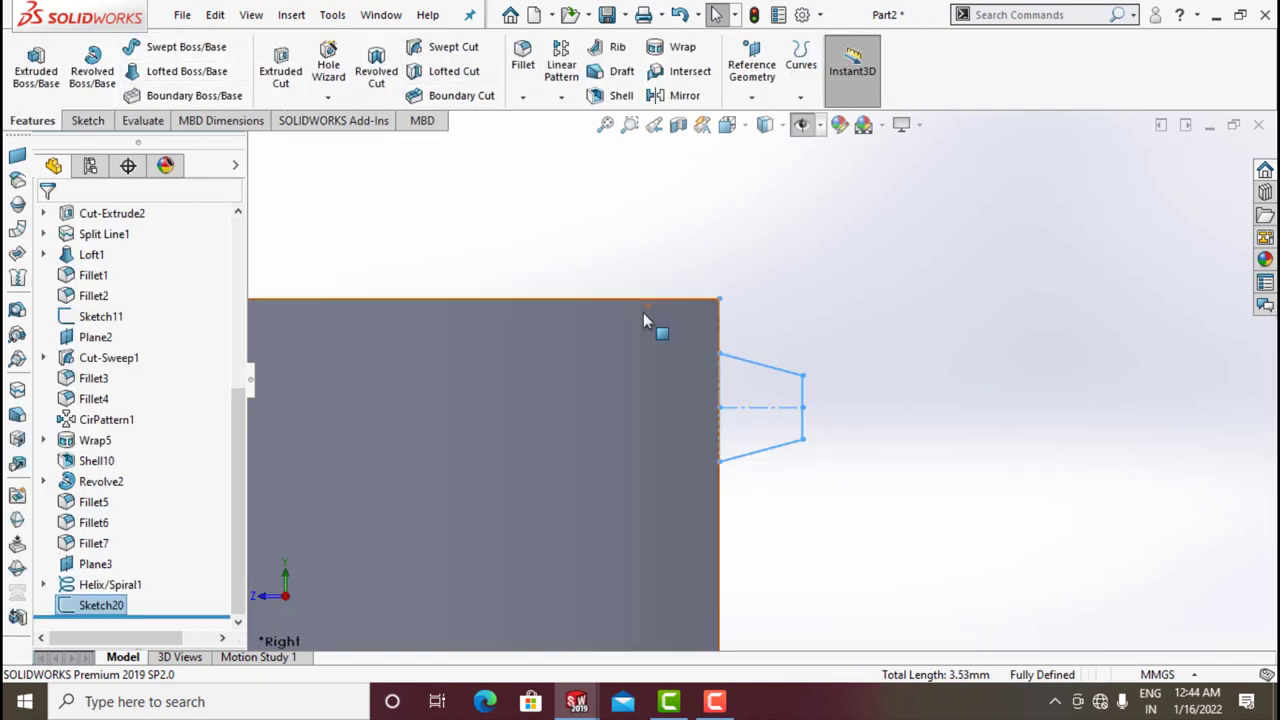
- Show the hidden reference geometry and create a Swept Boss/Base of the trapezoidal thread sketch along the neck helix
middle_drag(626, 337, 609, 377)
scroll(474, 246, up, 2)
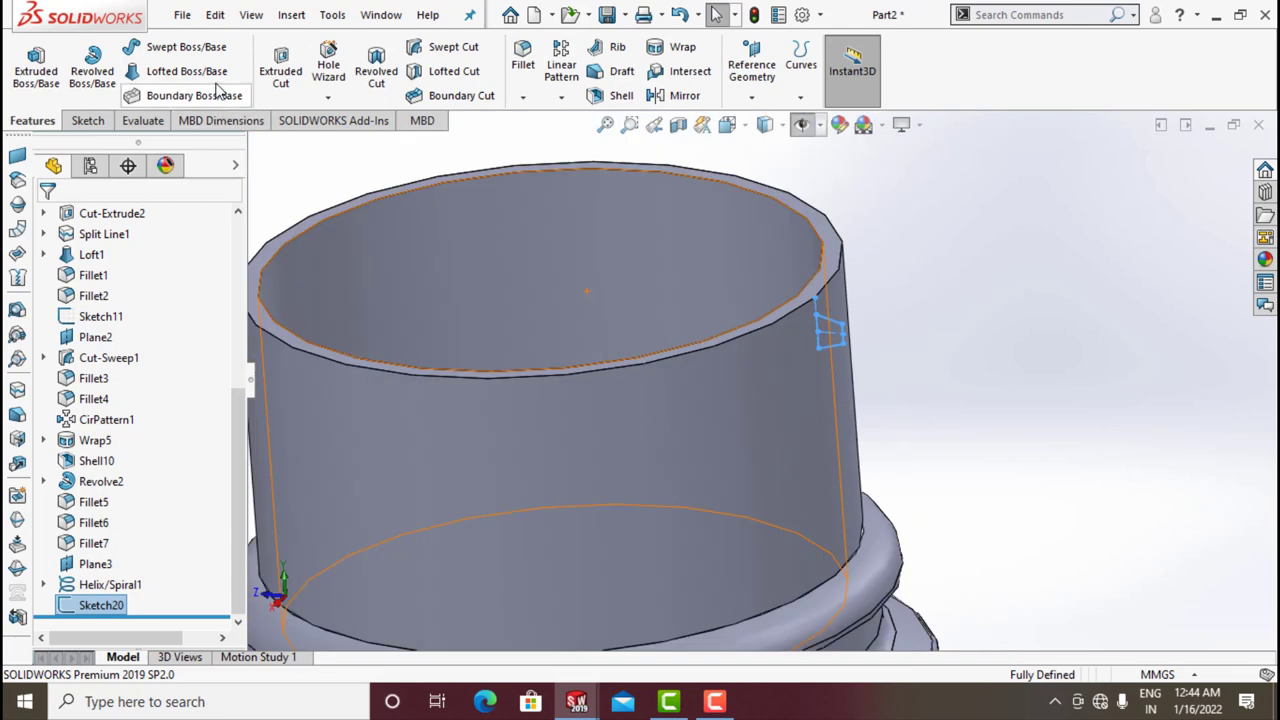
click(188, 47)
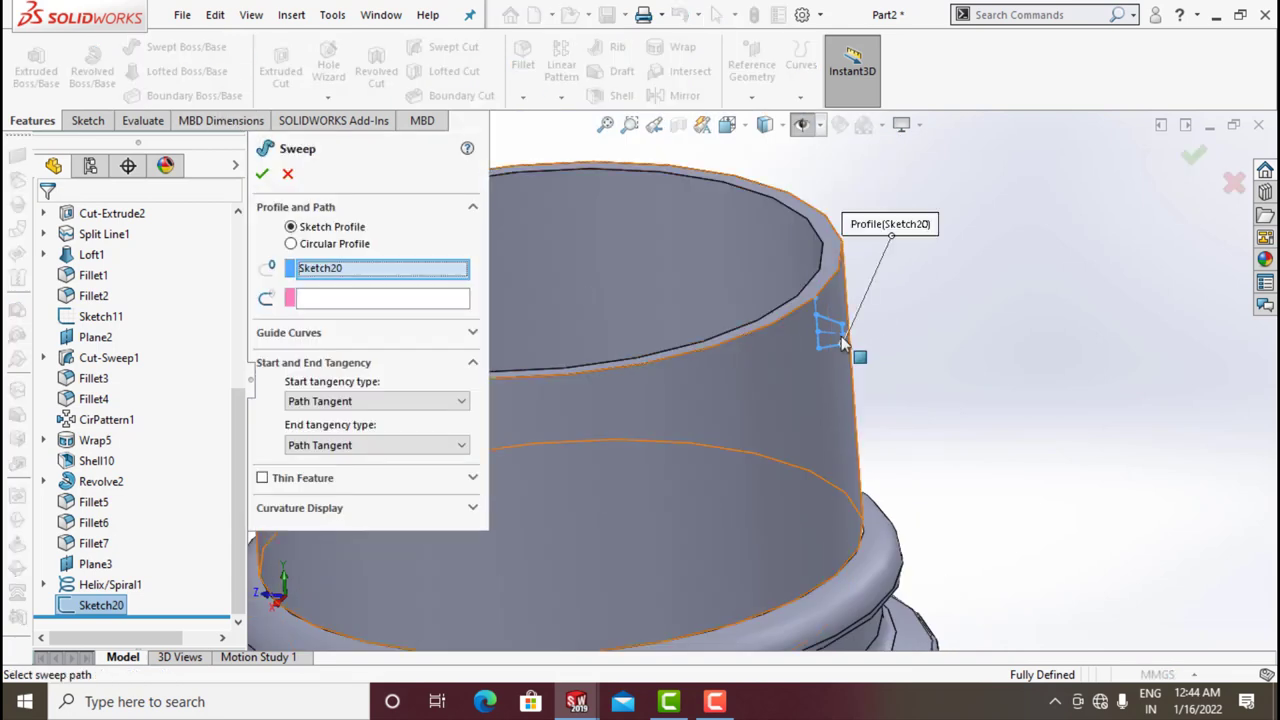
click(358, 302)
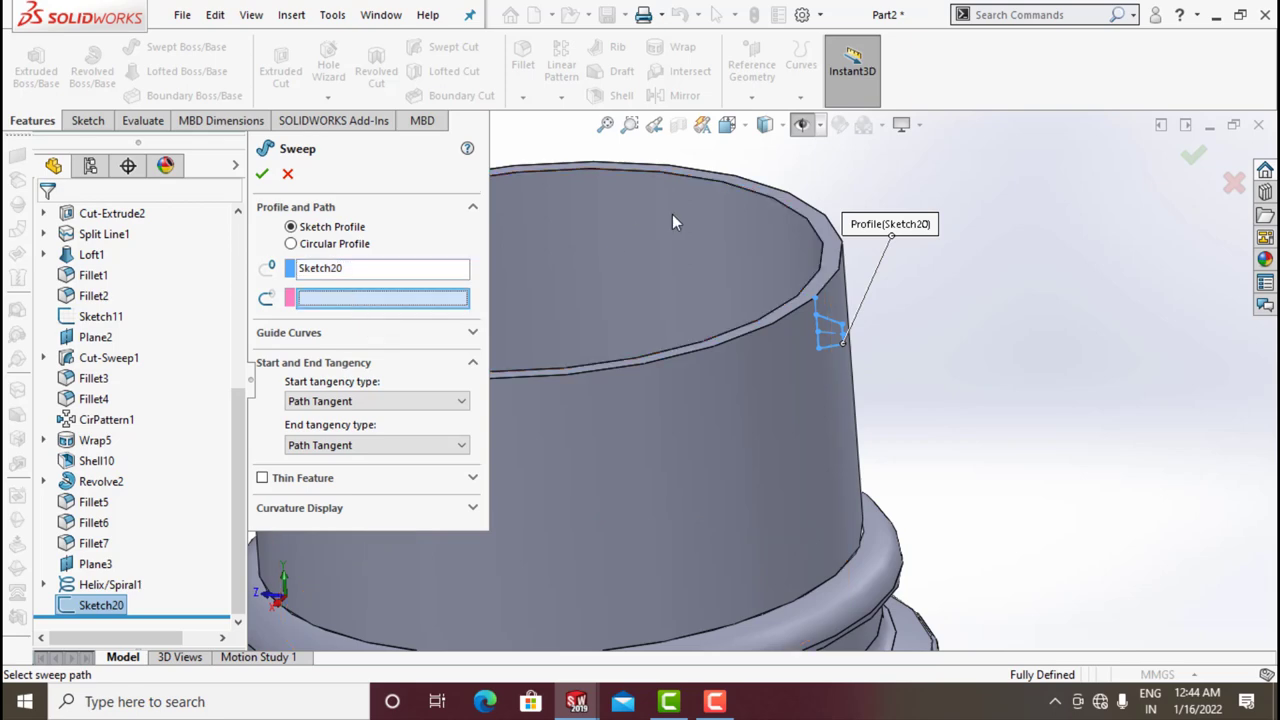
click(804, 124)
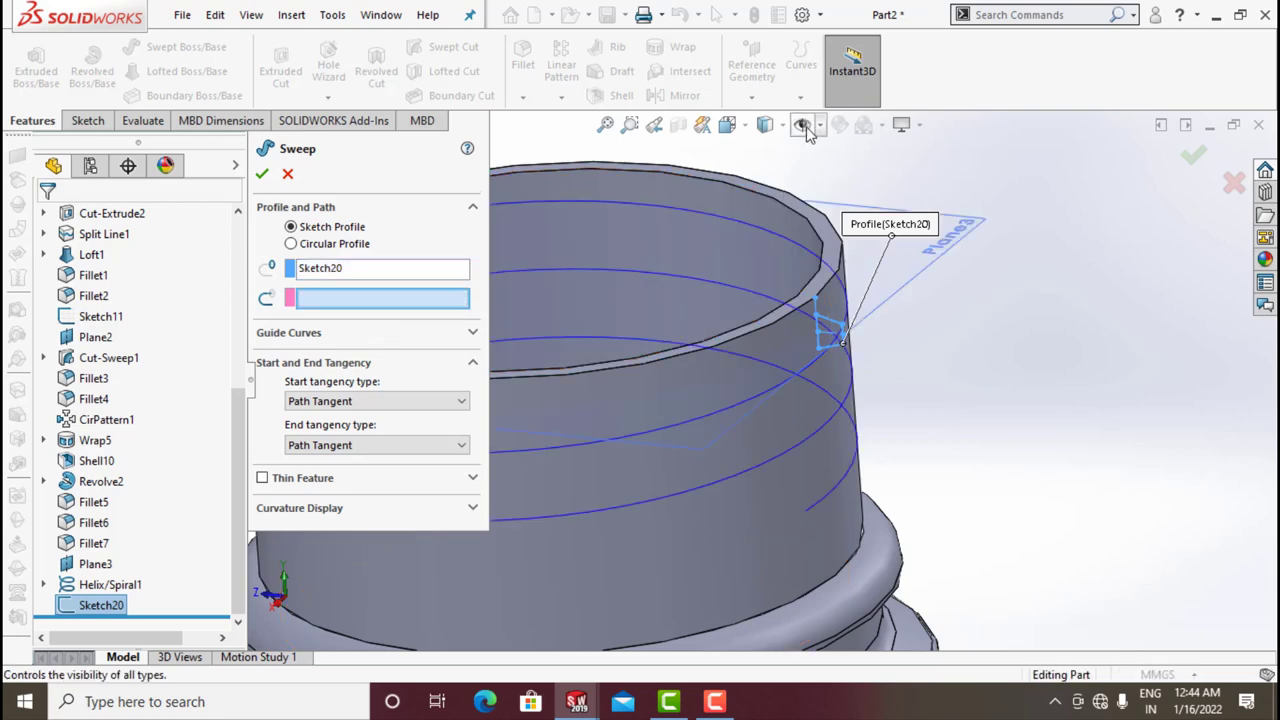
scroll(787, 379, up, 3)
click(787, 379)
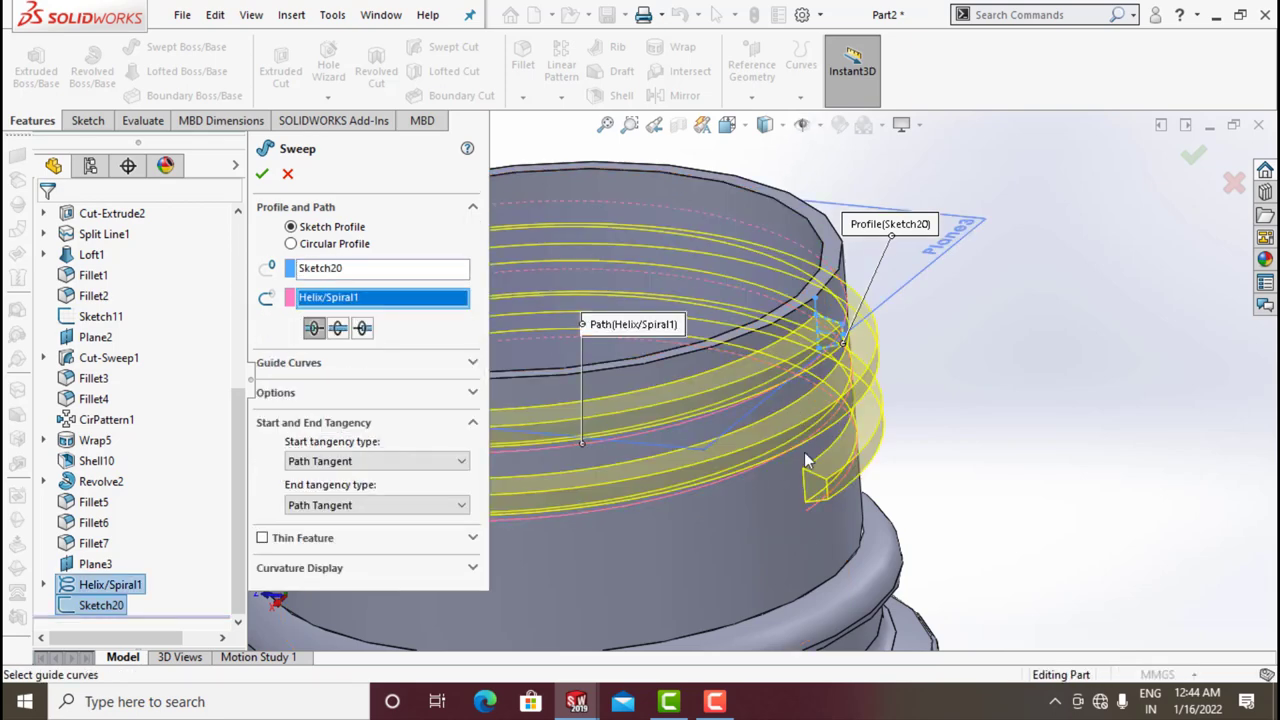
click(263, 175)
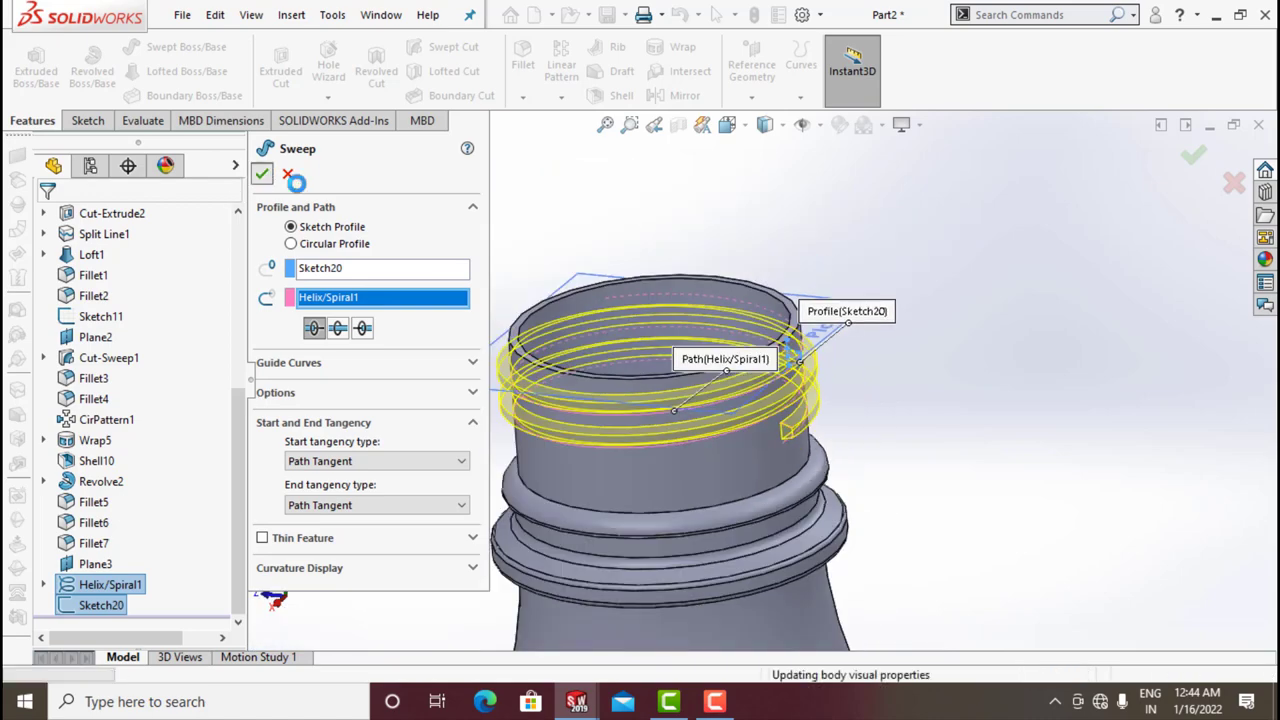
- Hide the helix curve and reference plane around the threaded neck
scroll(829, 379, down, 2)
middle_drag(829, 379, 709, 404)
scroll(853, 277, up, 3)
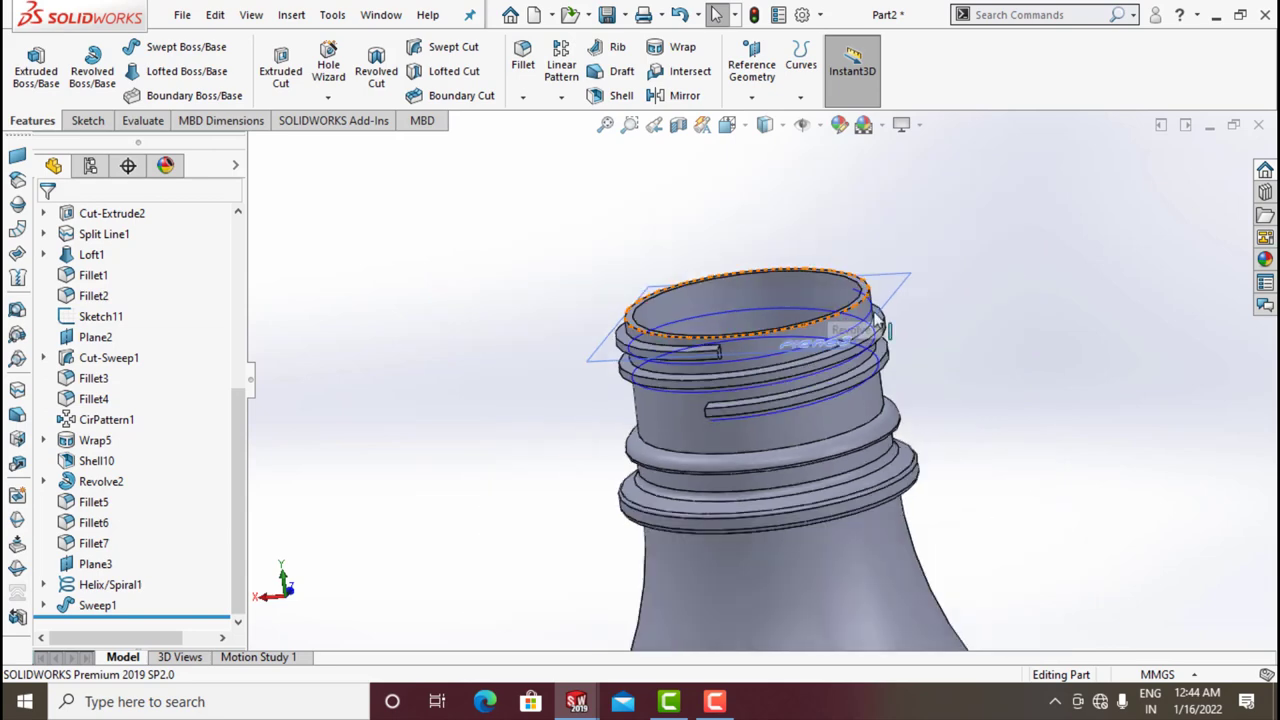
click(802, 124)
scroll(756, 374, down, 2)
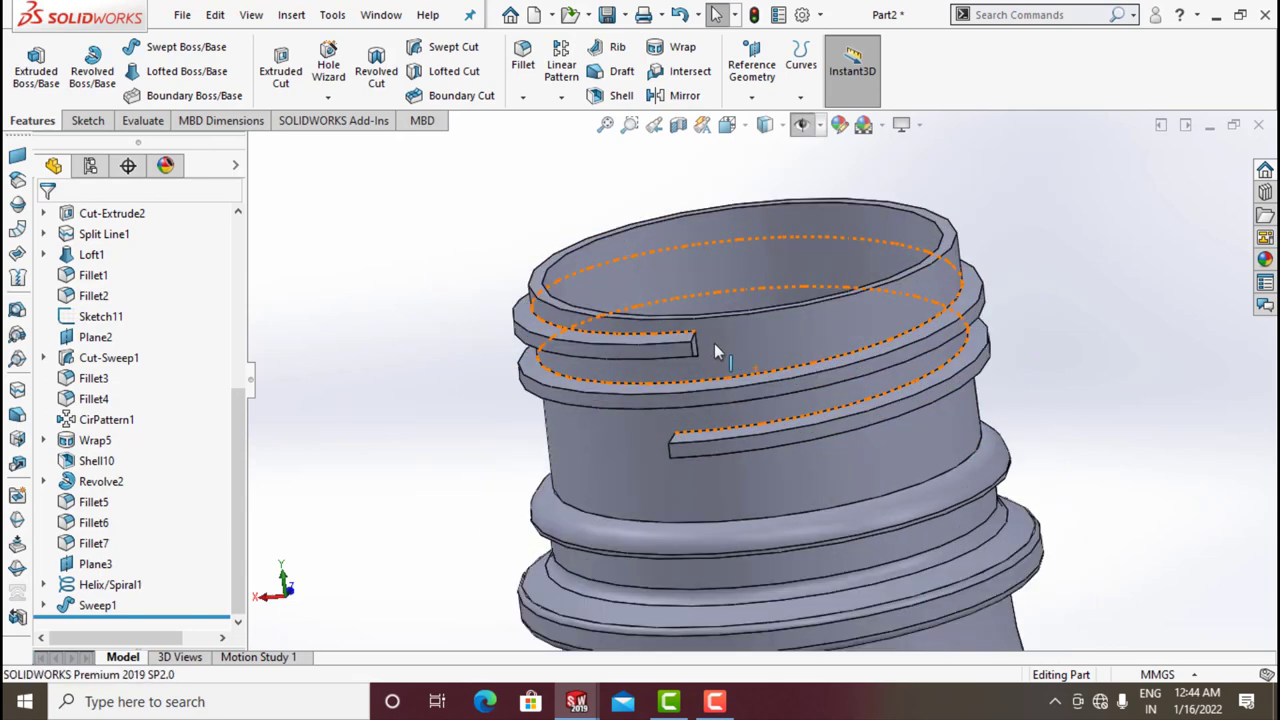
- Chamfer the upper edge of the thread's top end face at 2 mm and 10° with the direction flipped
middle_drag(714, 351, 734, 251)
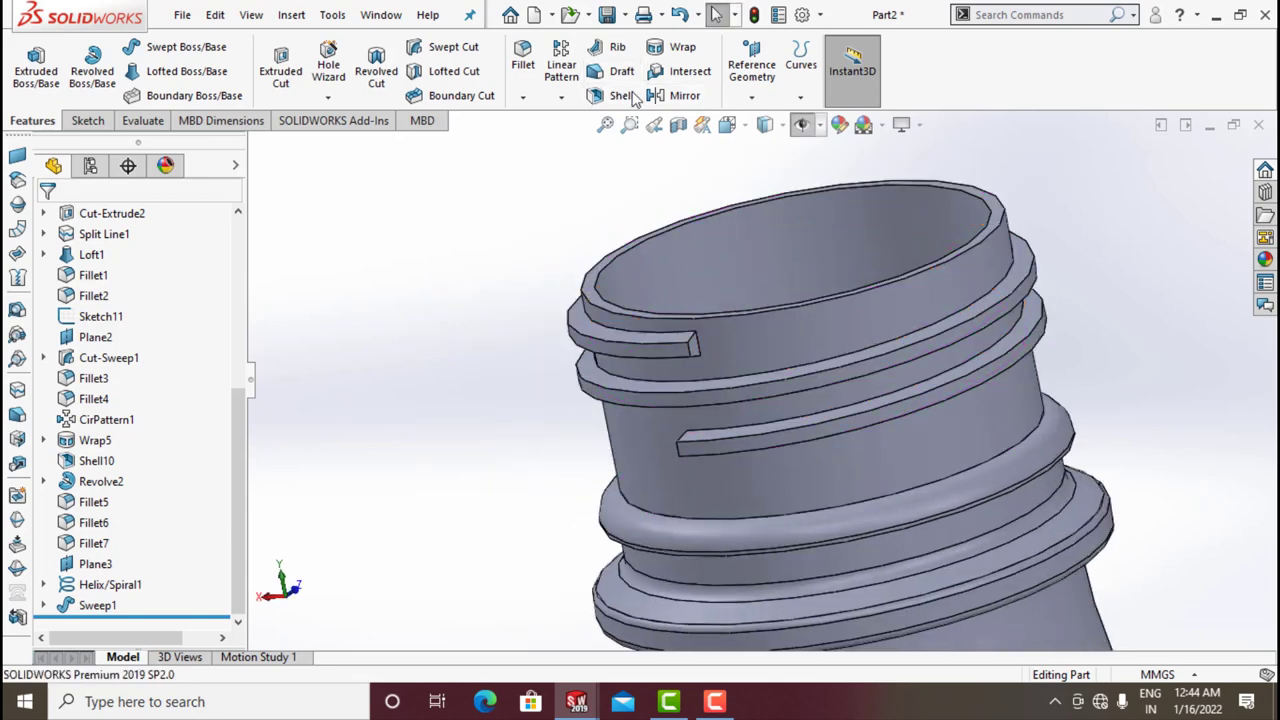
click(523, 97)
click(542, 146)
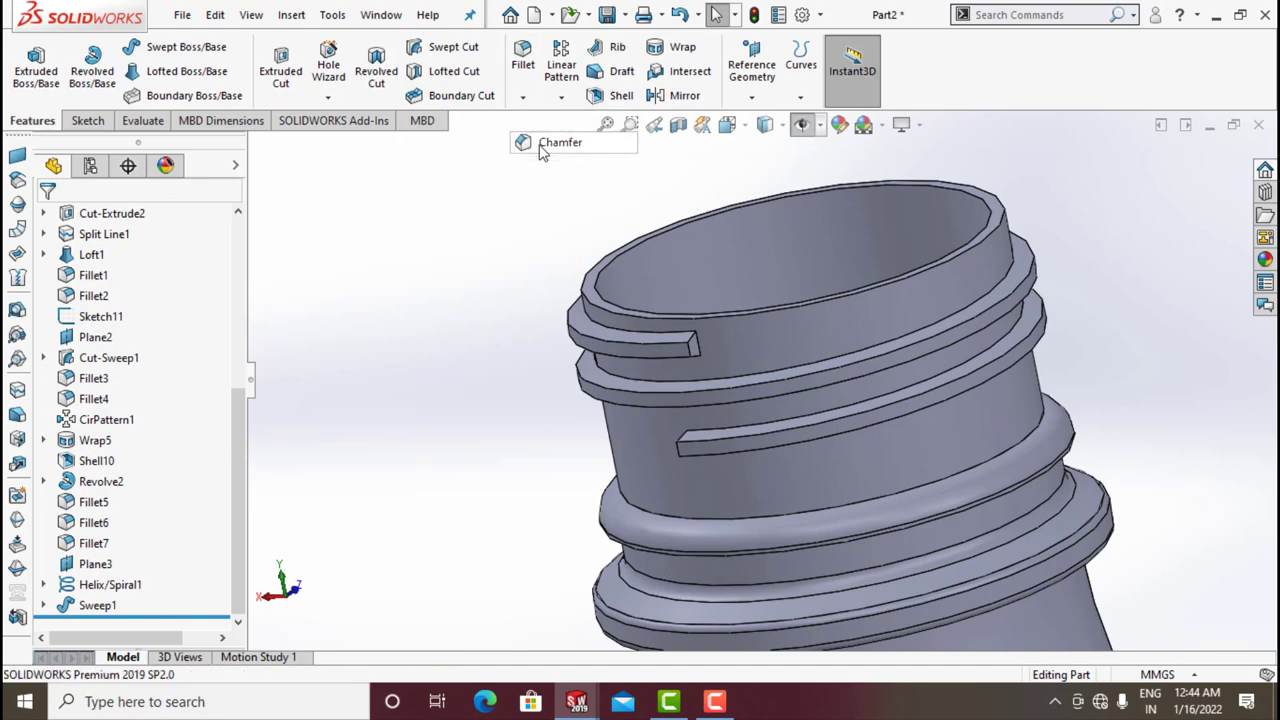
click(691, 338)
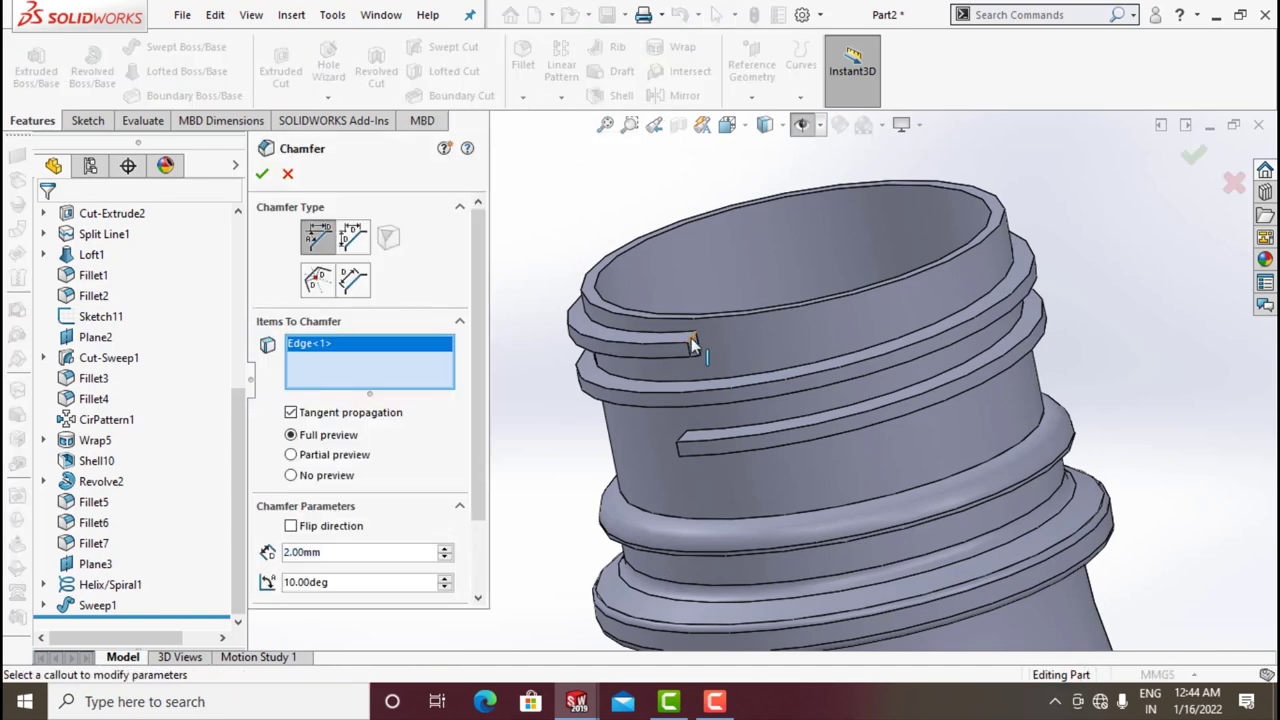
scroll(697, 364, down, 5)
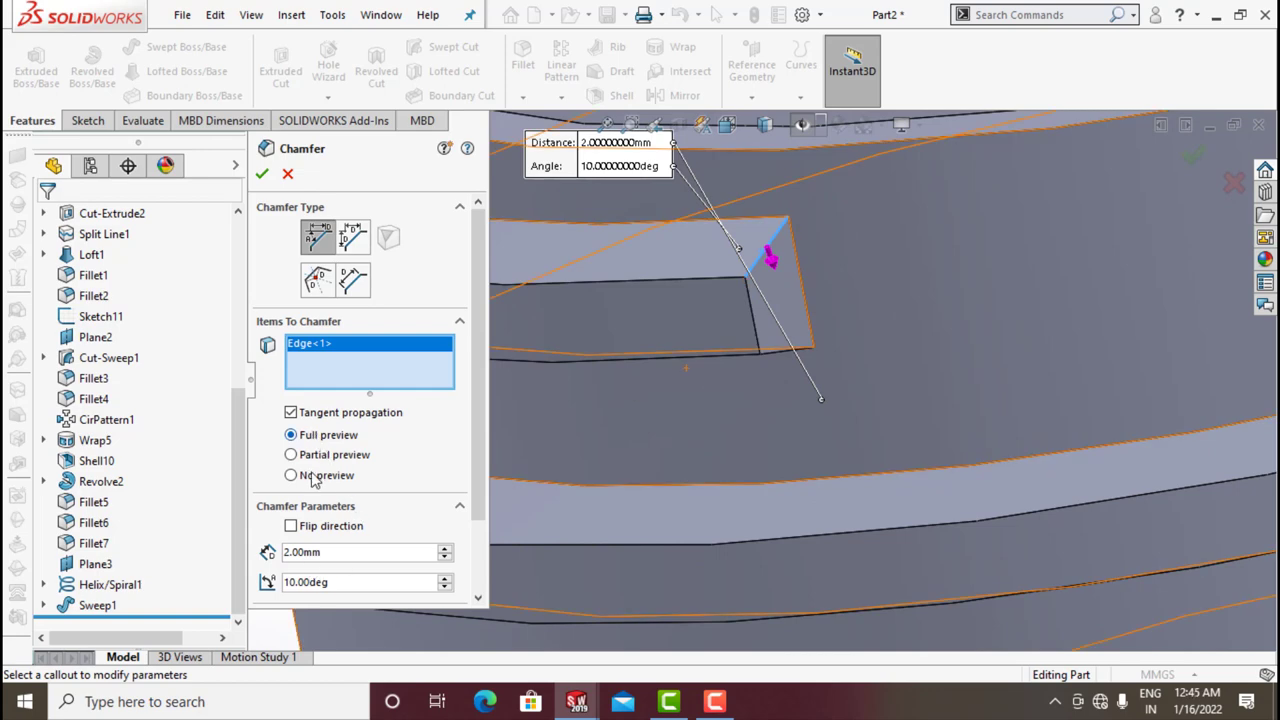
click(291, 526)
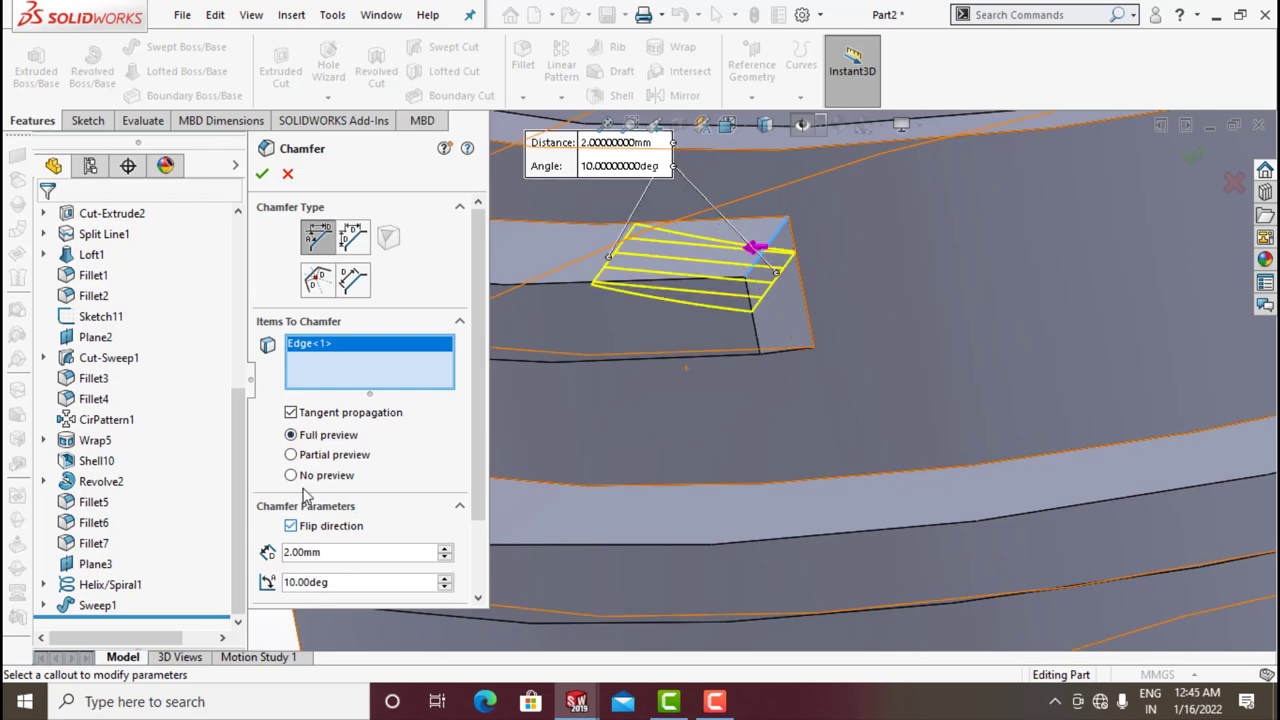
click(263, 174)
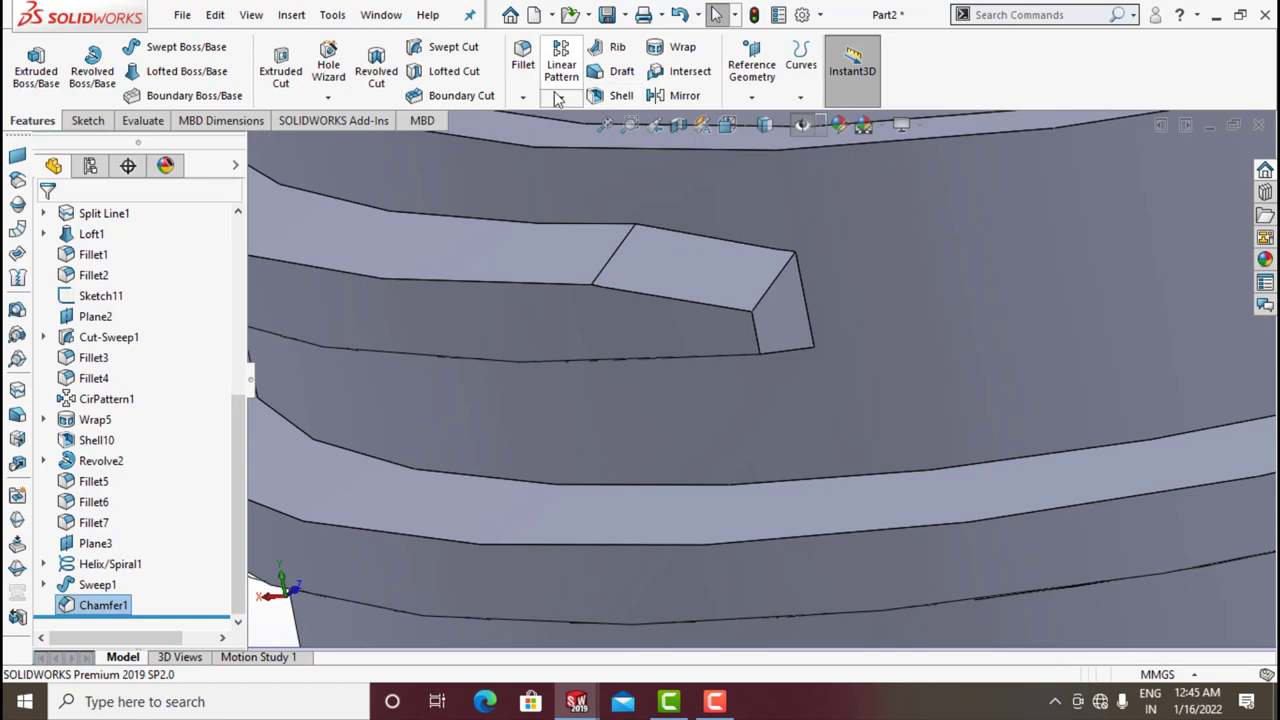
- Chamfer the lower edge of the thread's top end face at 2 mm and 10°, flipping the direction along the thread
click(522, 96)
click(557, 141)
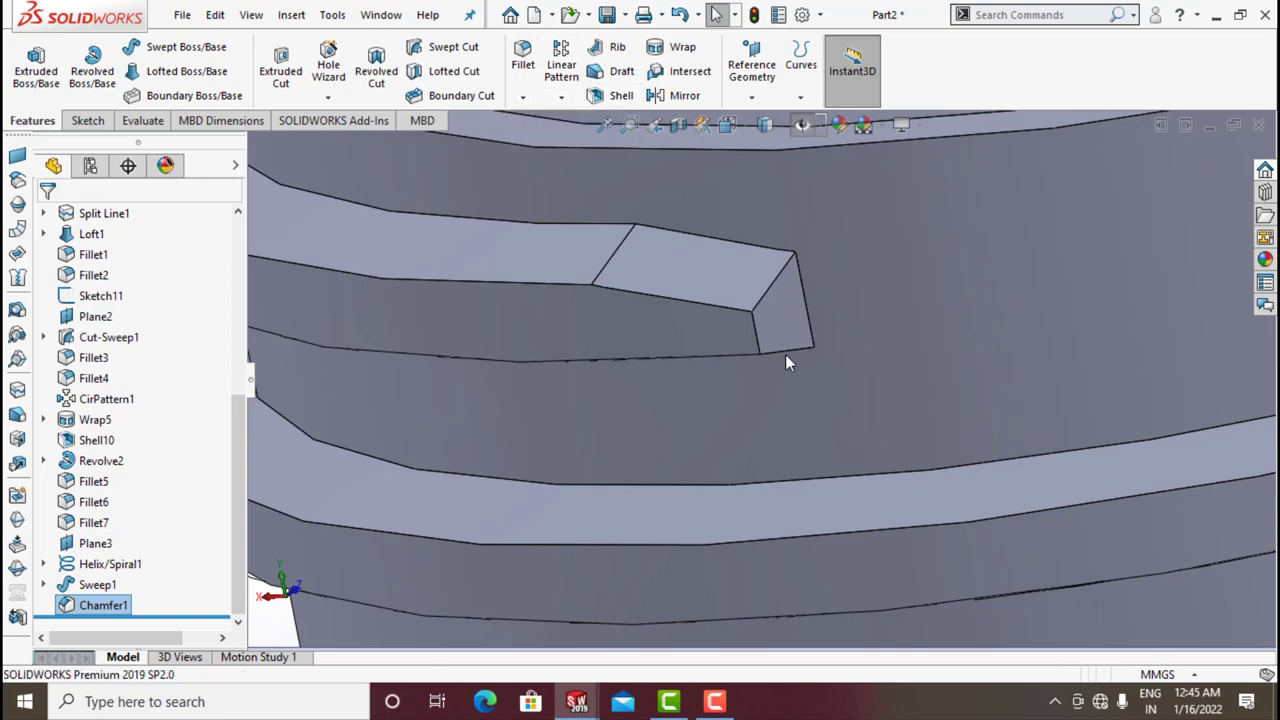
mouse_move(782, 348)
middle_down()
mouse_move(783, 330)
mouse_move(779, 353)
middle_up()
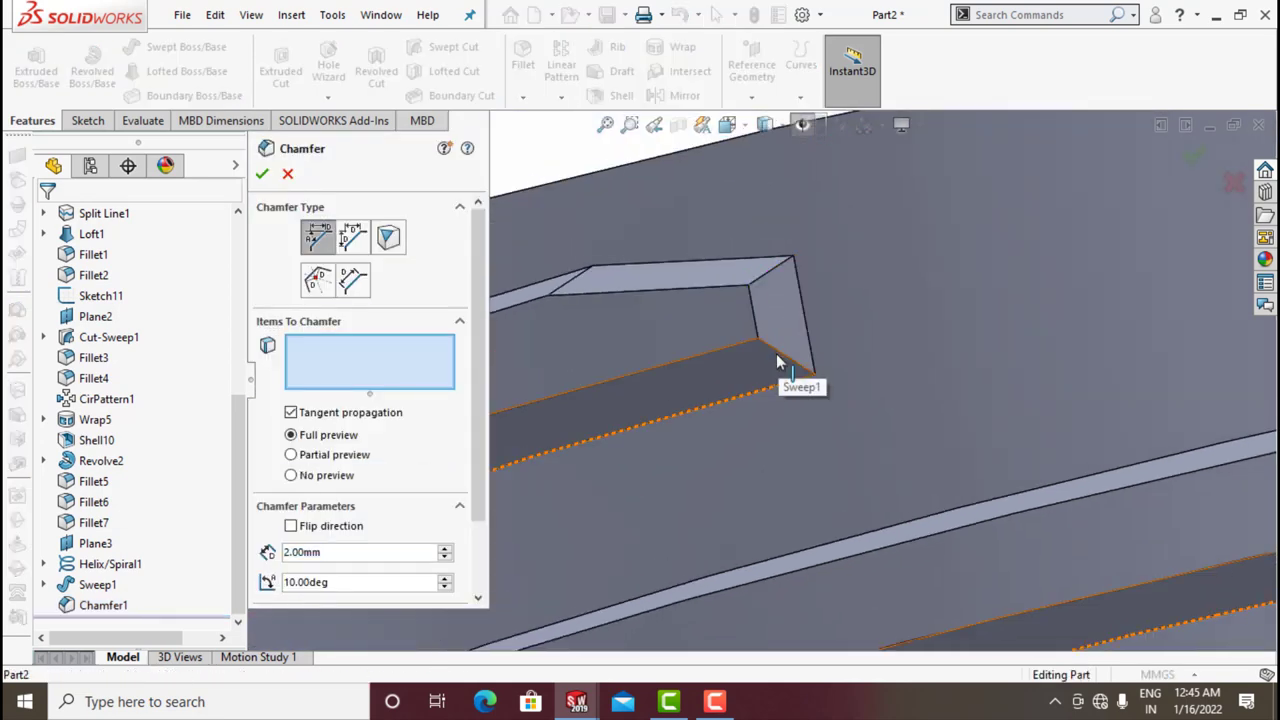
click(786, 358)
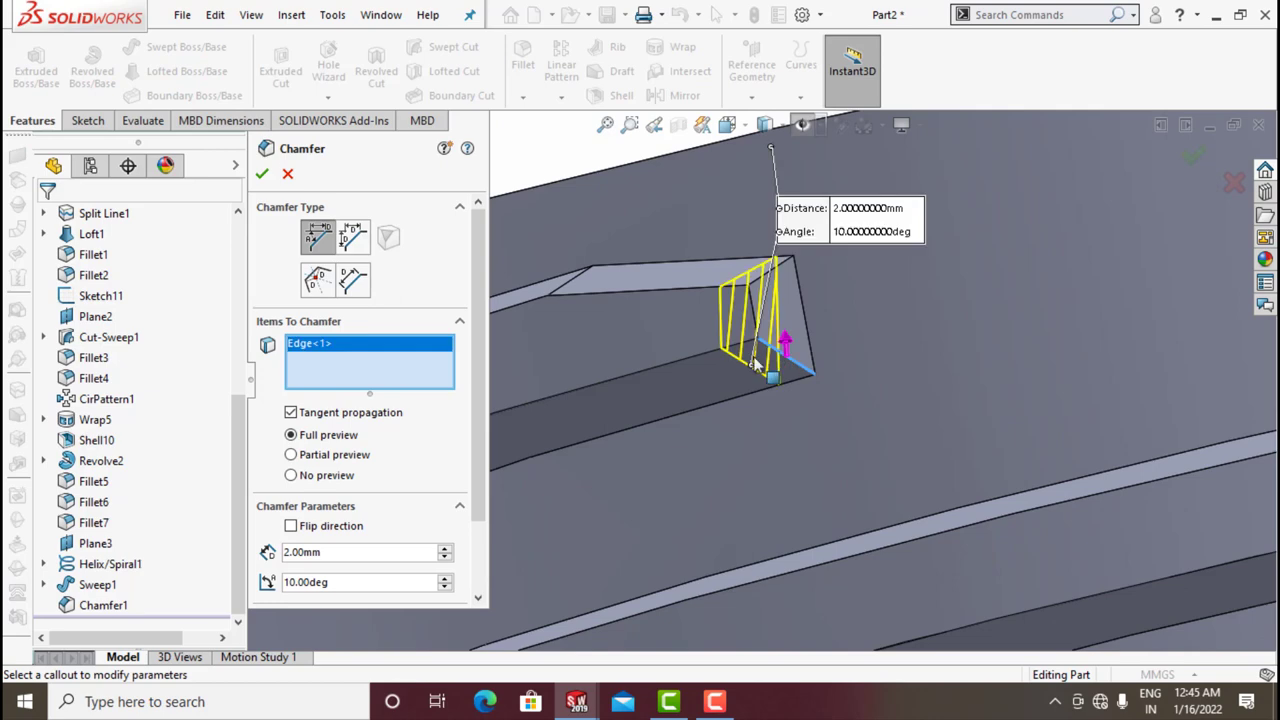
click(318, 533)
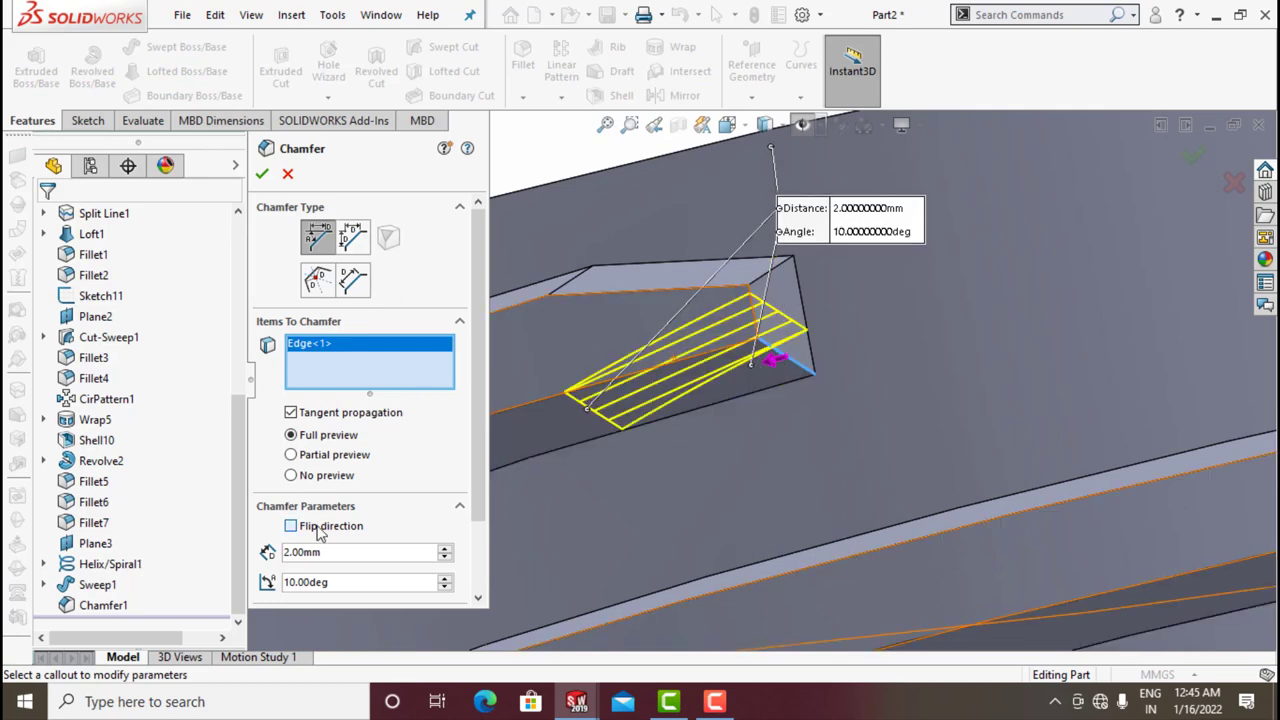
click(262, 174)
- Chamfer the upper edge of the thread's bottom end face at 2 mm and 10° with the direction flipped
middle_drag(829, 413, 863, 503)
scroll(863, 503, down, 3)
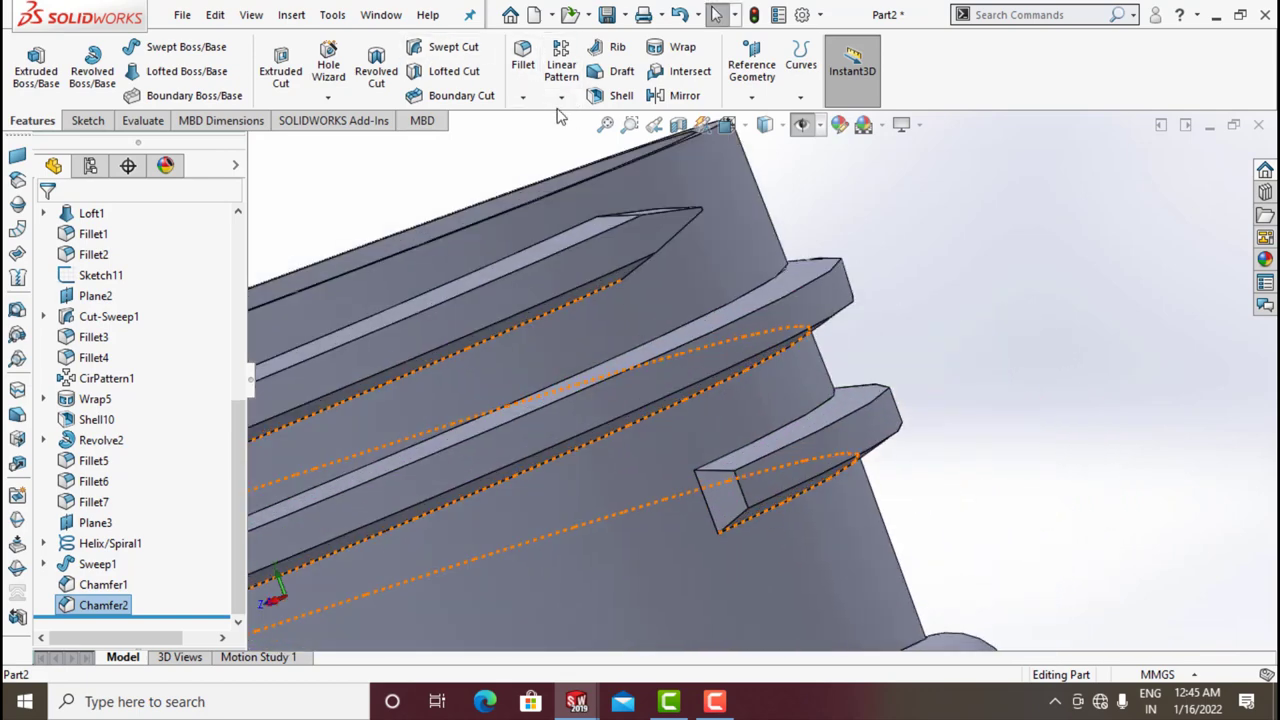
click(522, 97)
key(Escape)
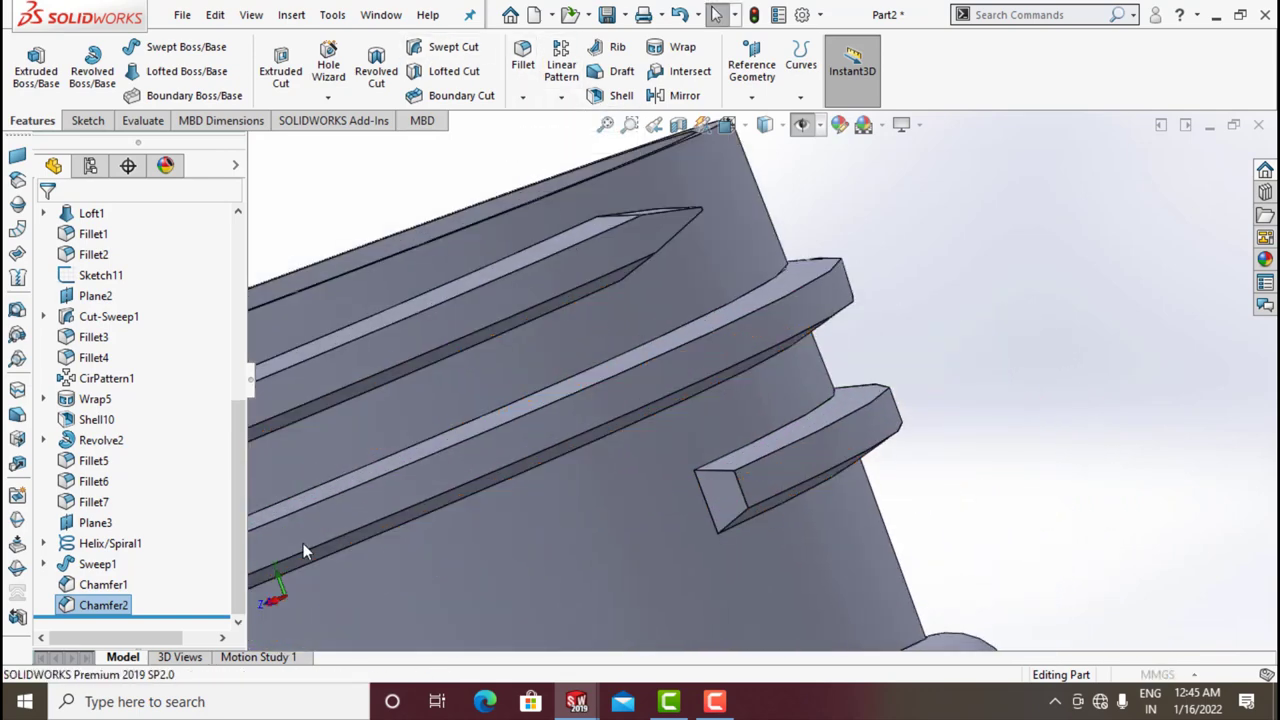
key(Return)
click(720, 471)
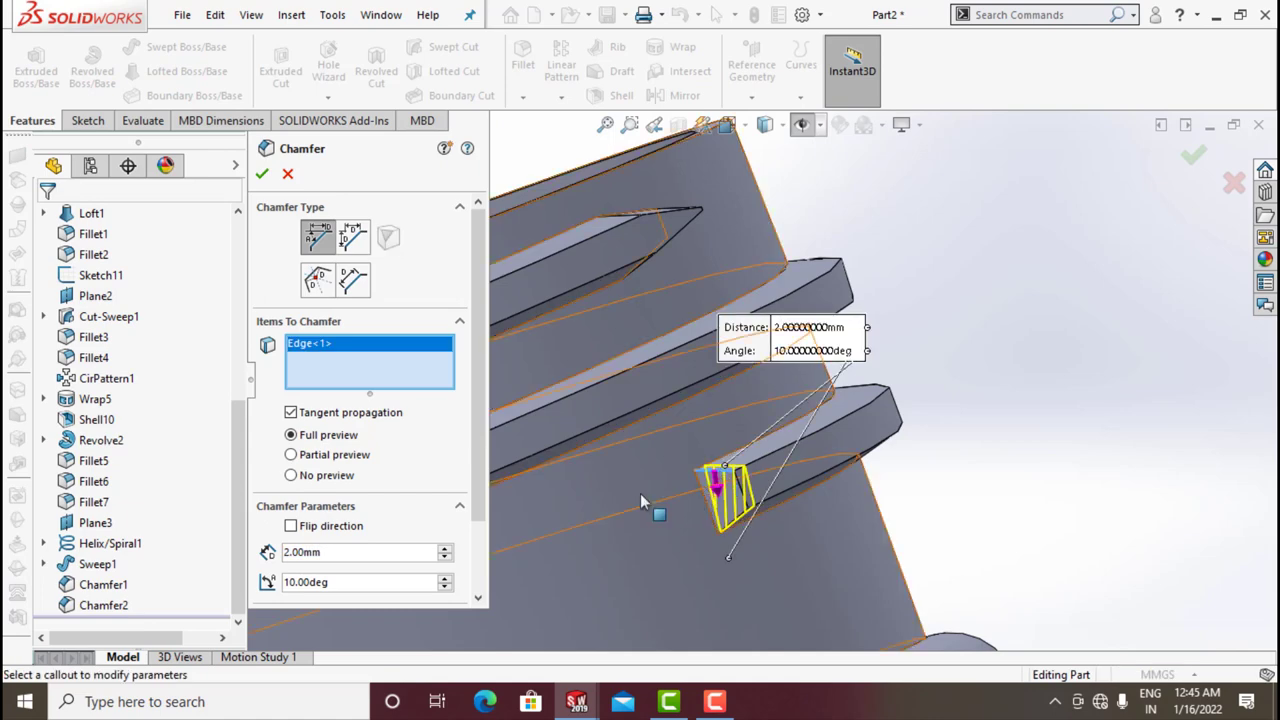
click(291, 526)
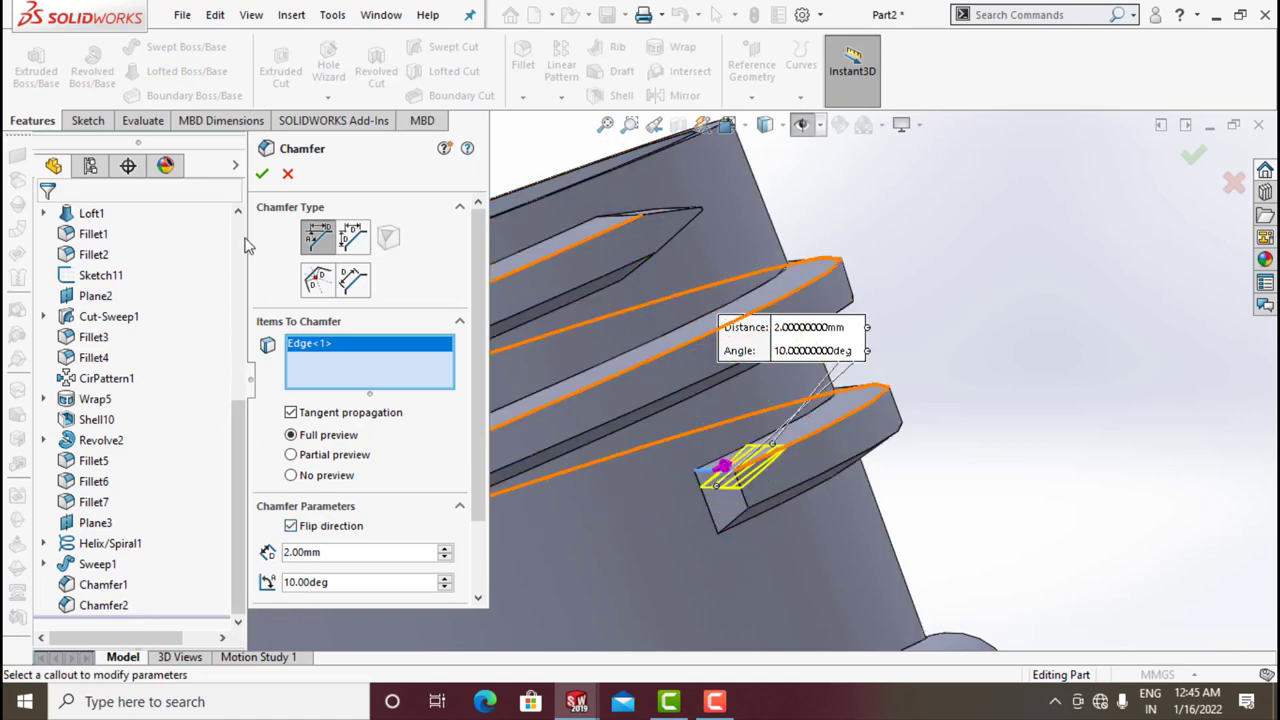
click(261, 175)
- Chamfer the lower edge of the thread's bottom end face at 2 mm and 10° with the direction flipped
click(522, 97)
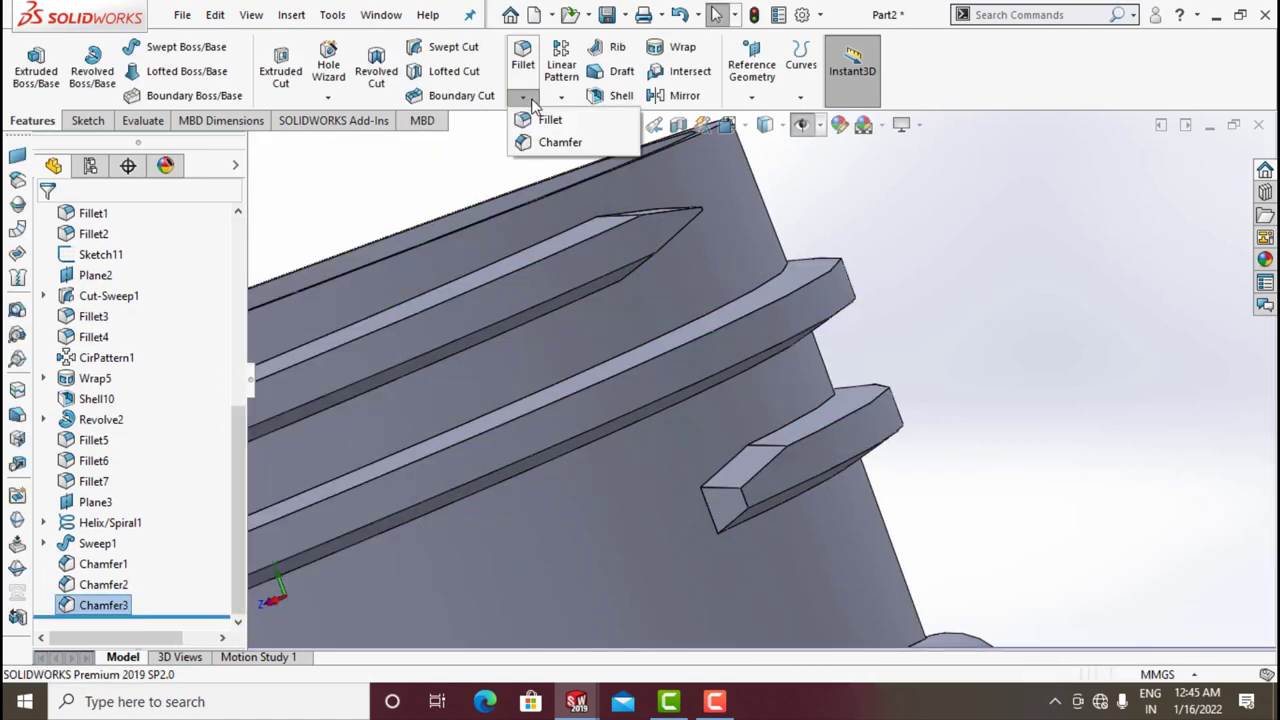
click(555, 143)
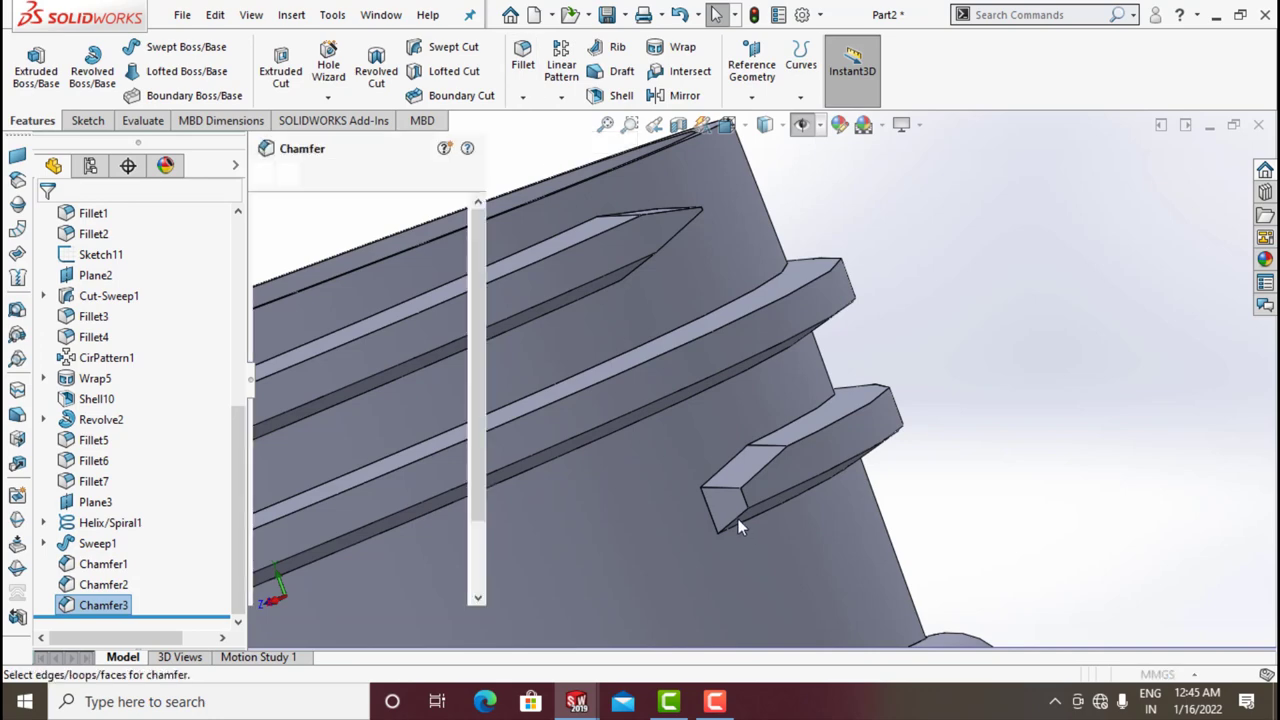
click(738, 519)
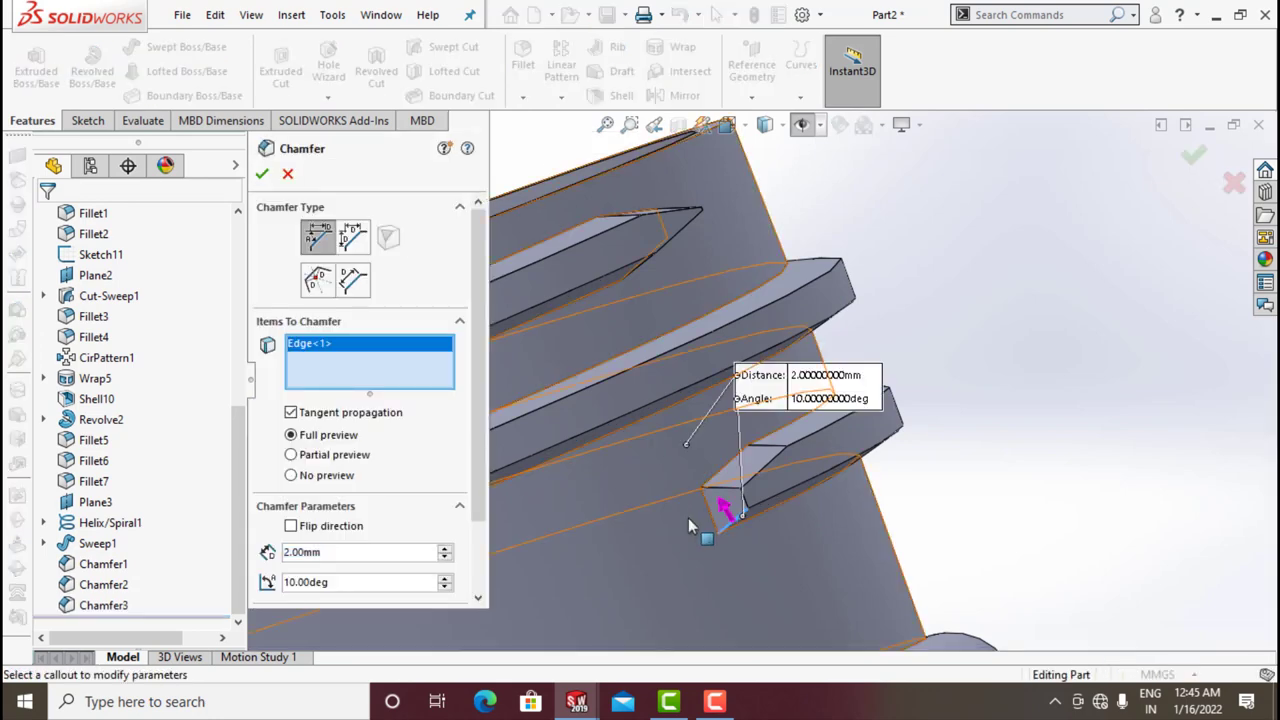
click(330, 528)
click(263, 175)
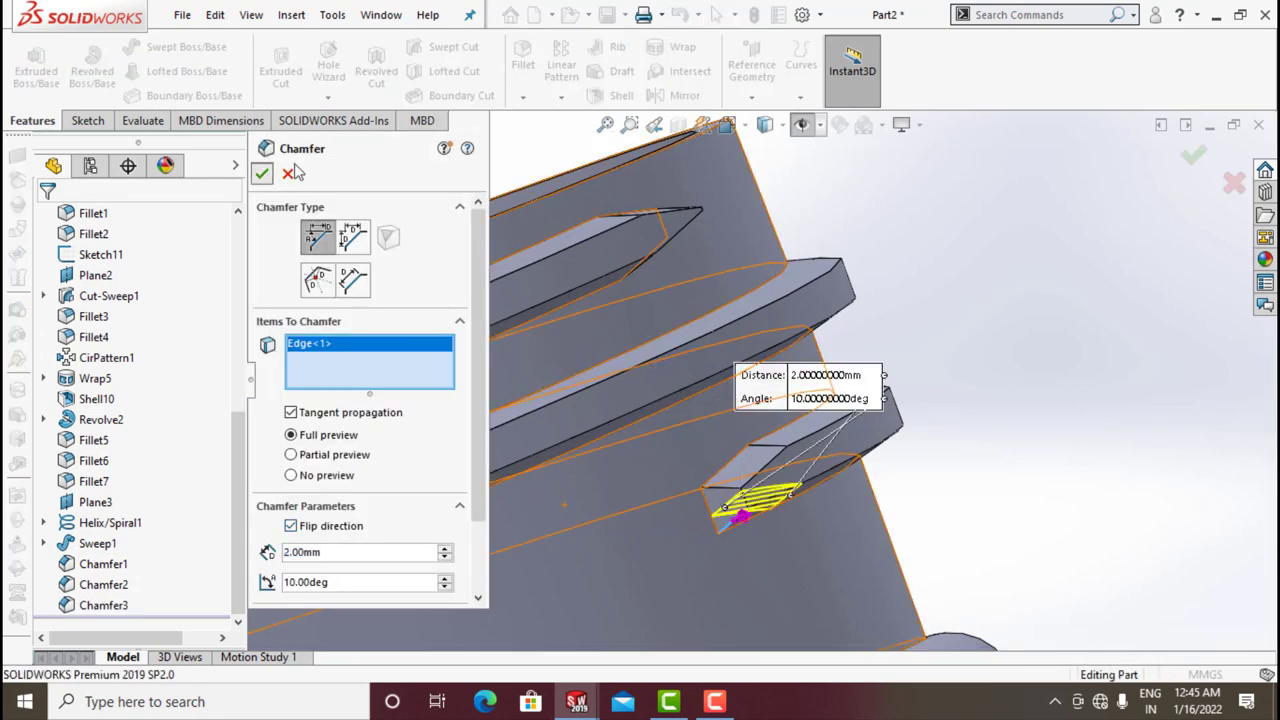
- Fillet the two outer helical edges of the thread with a 0.2 mm radius
right_drag(608, 239, 595, 238)
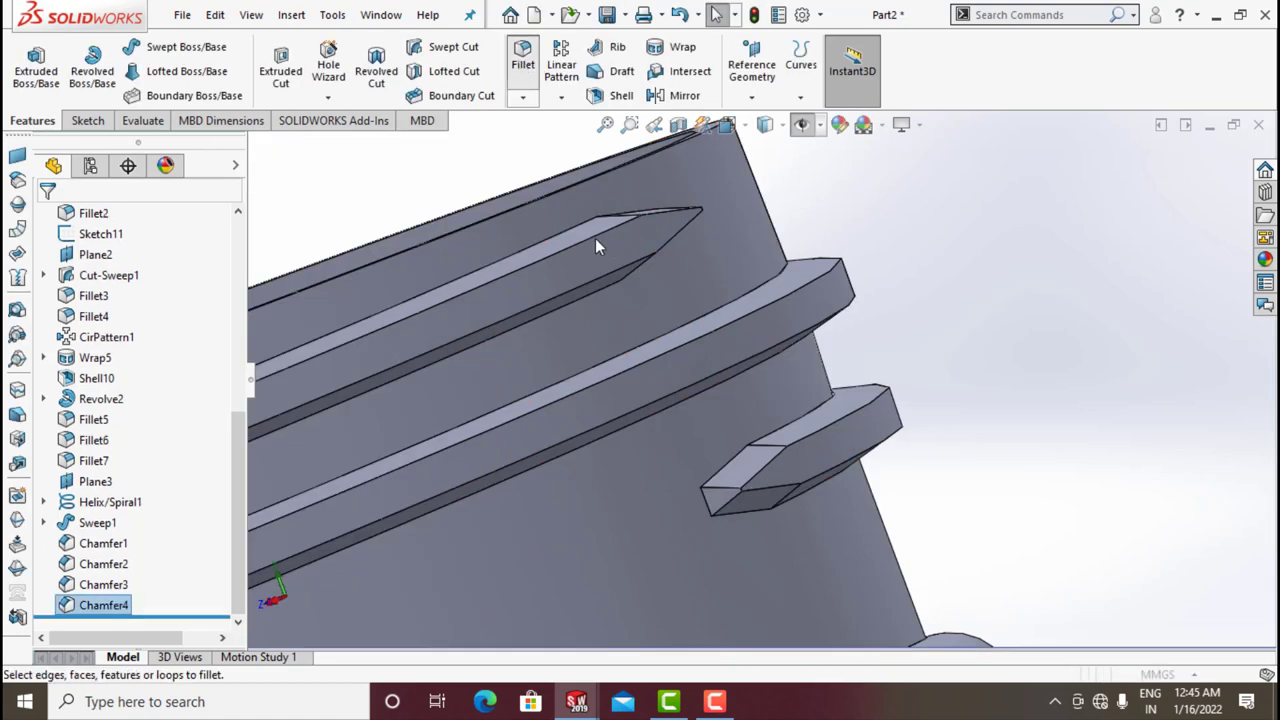
click(594, 237)
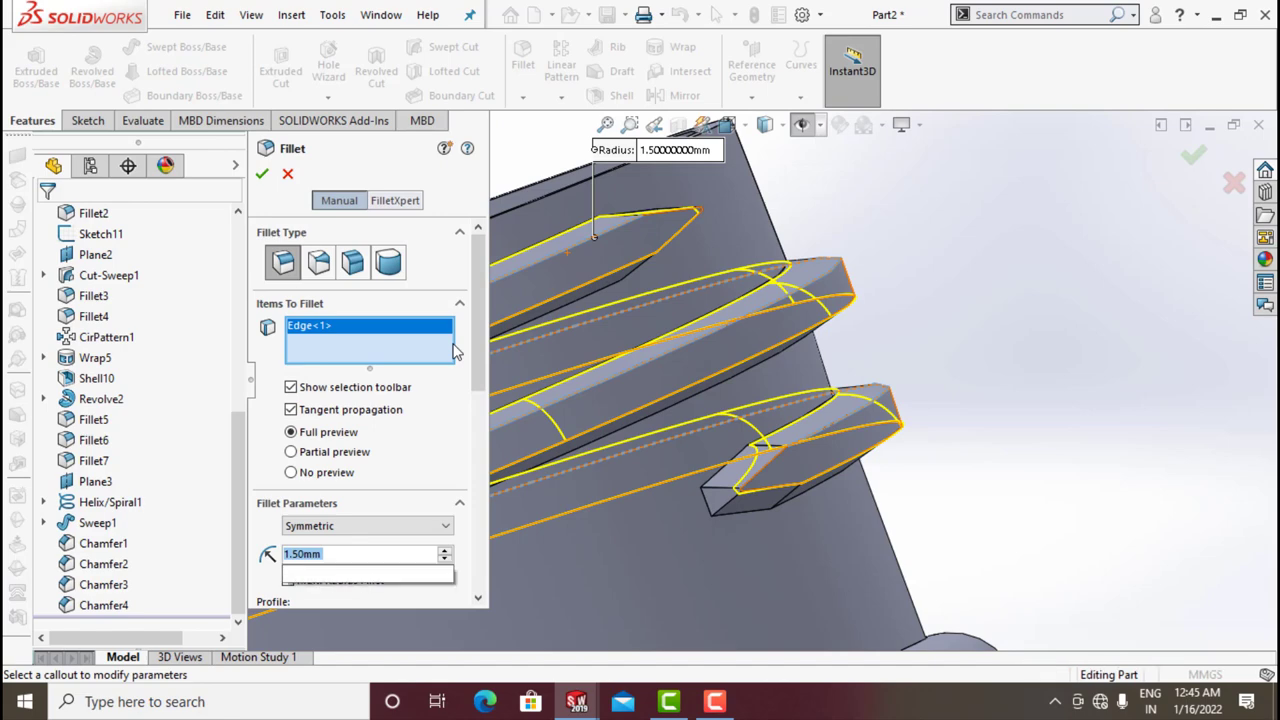
text(0.2)
key(Return)
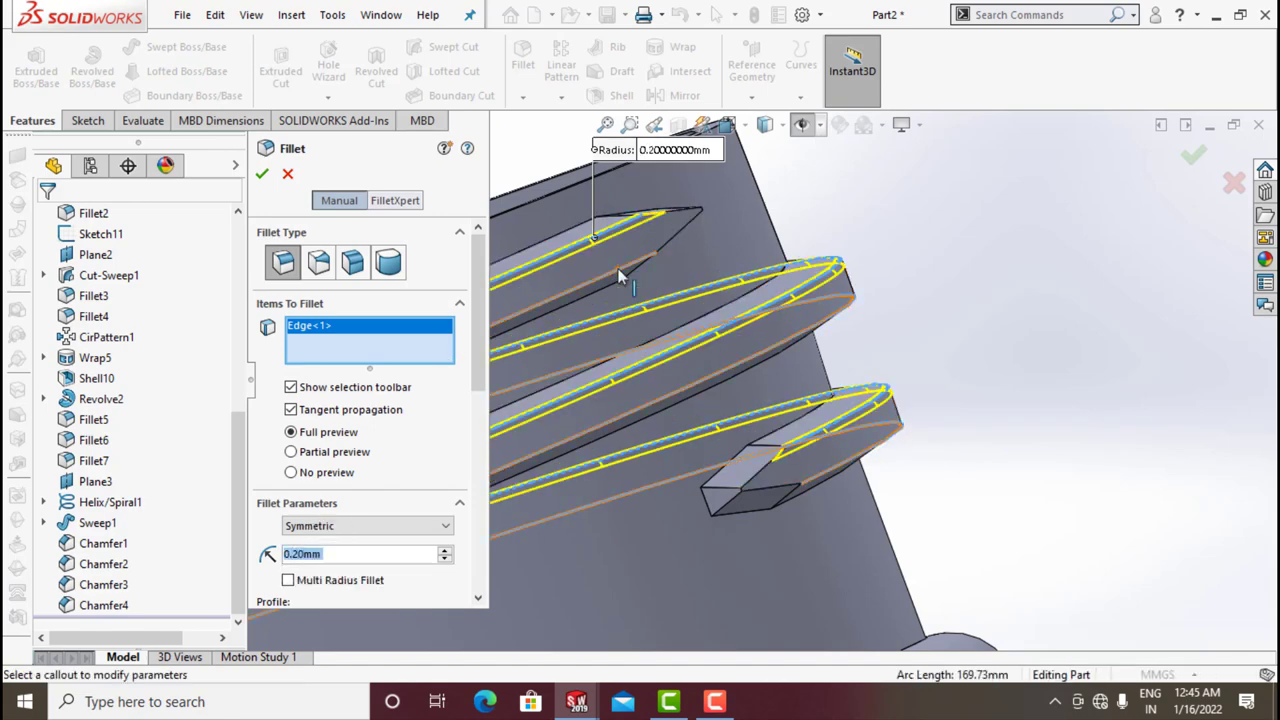
click(620, 278)
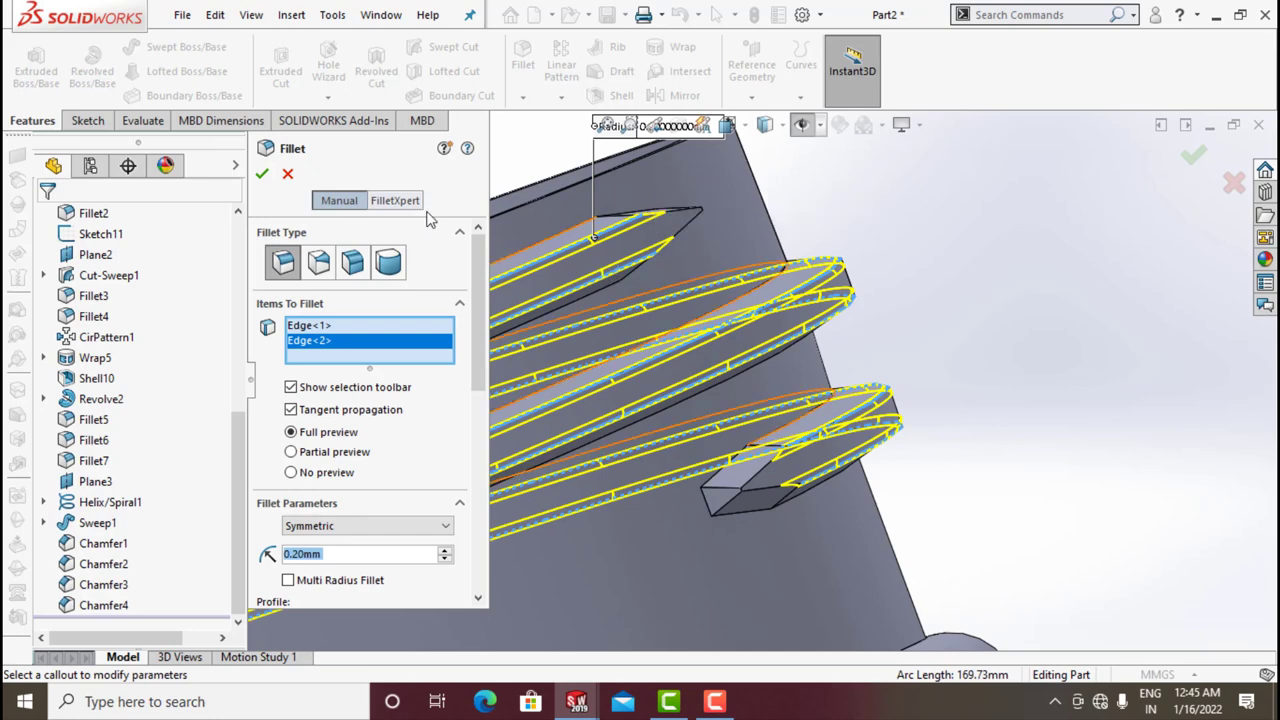
click(262, 176)
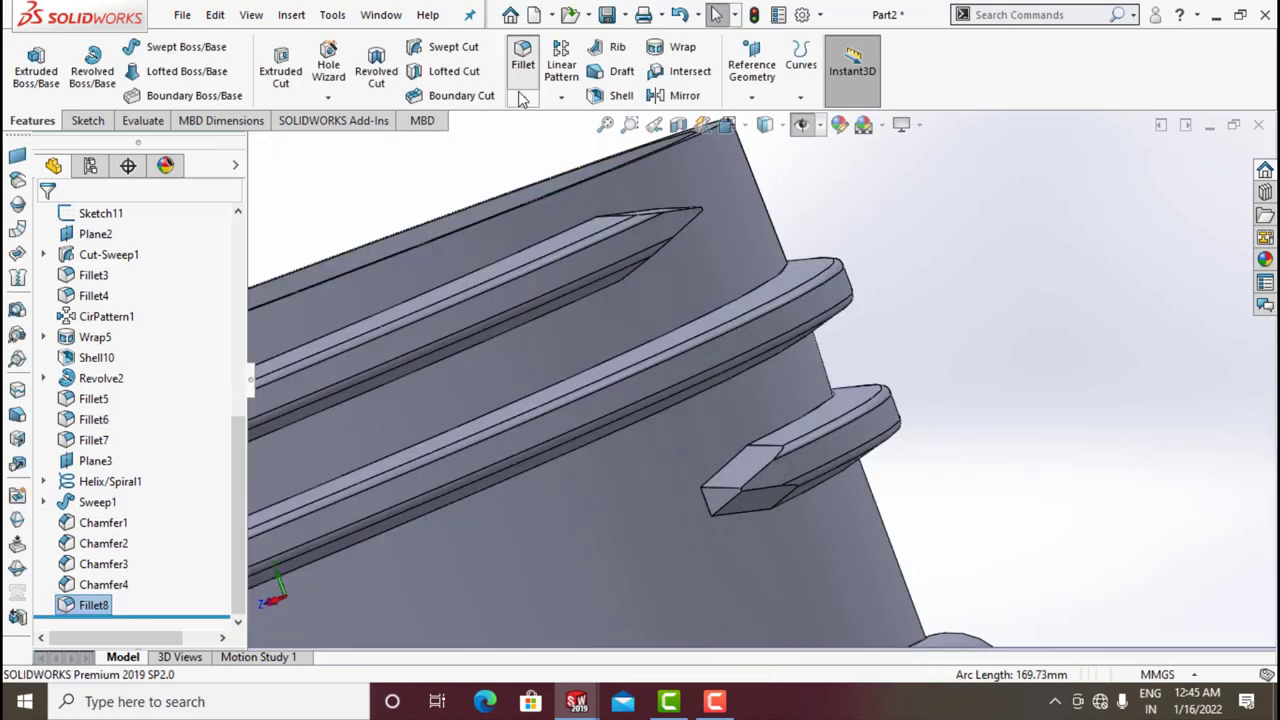
- Fillet the two helical edges where the thread meets the neck wall with a 0.2 mm radius
key(Return)
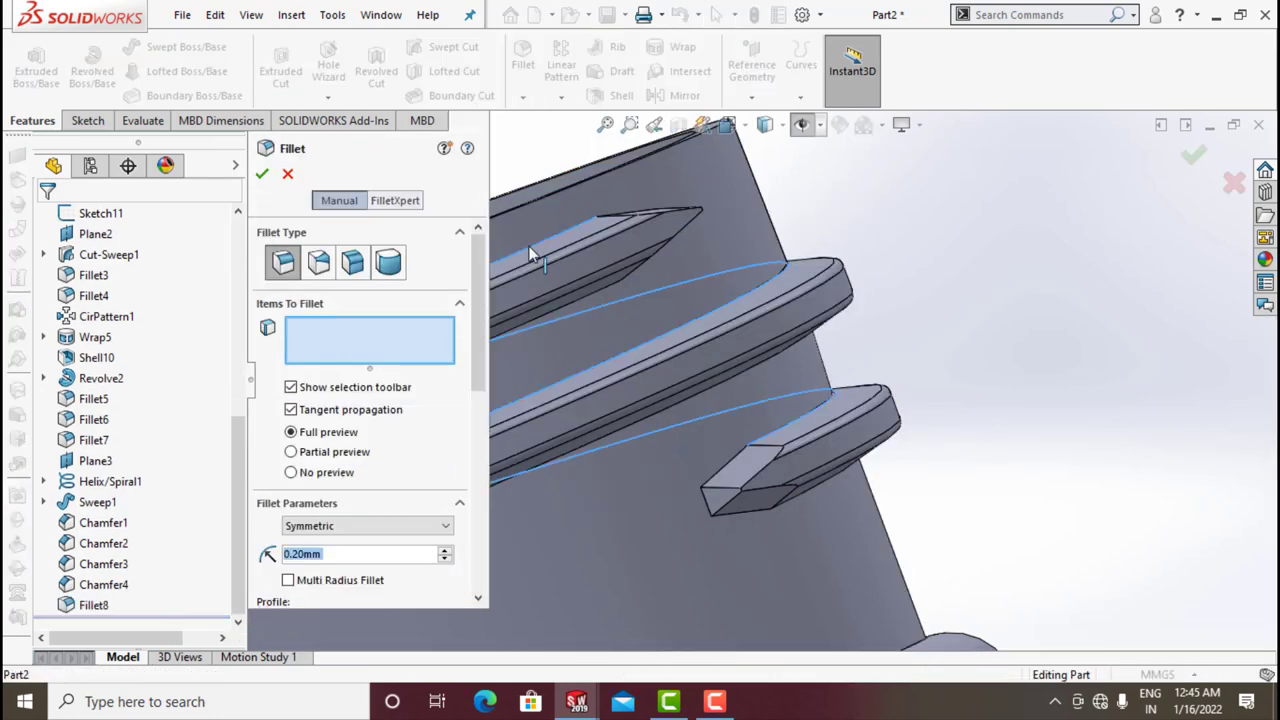
click(533, 255)
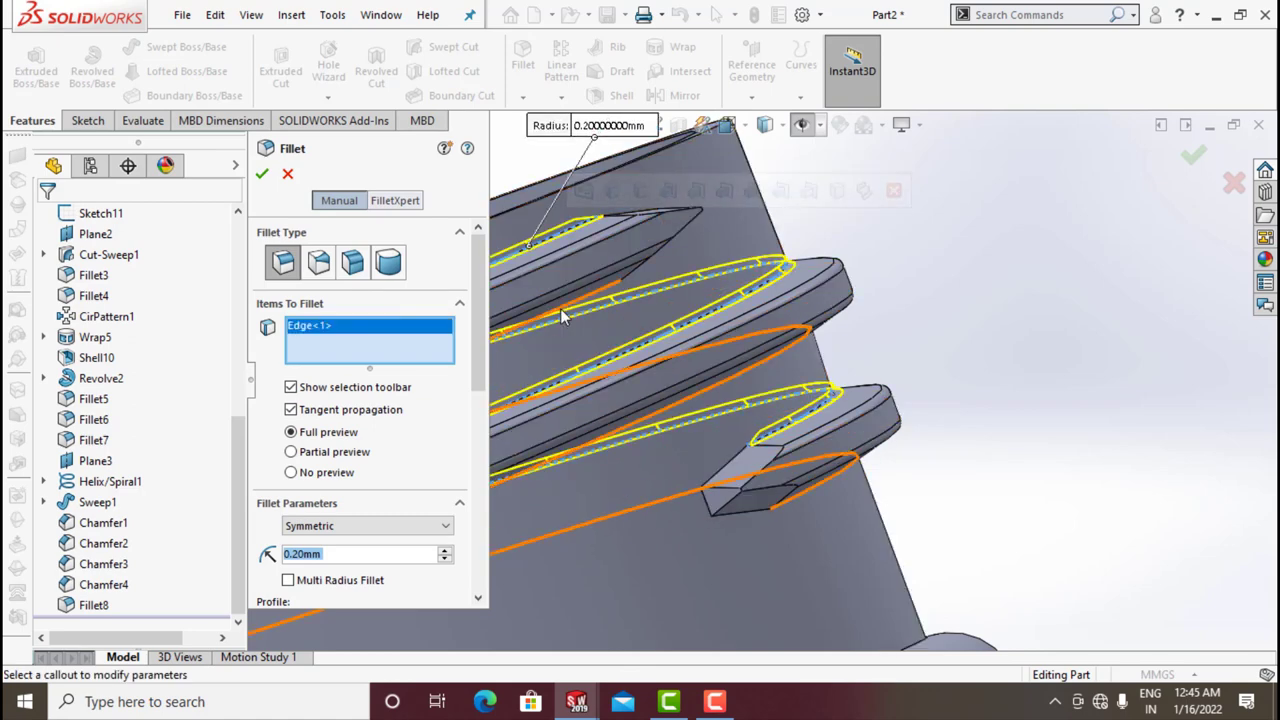
click(517, 306)
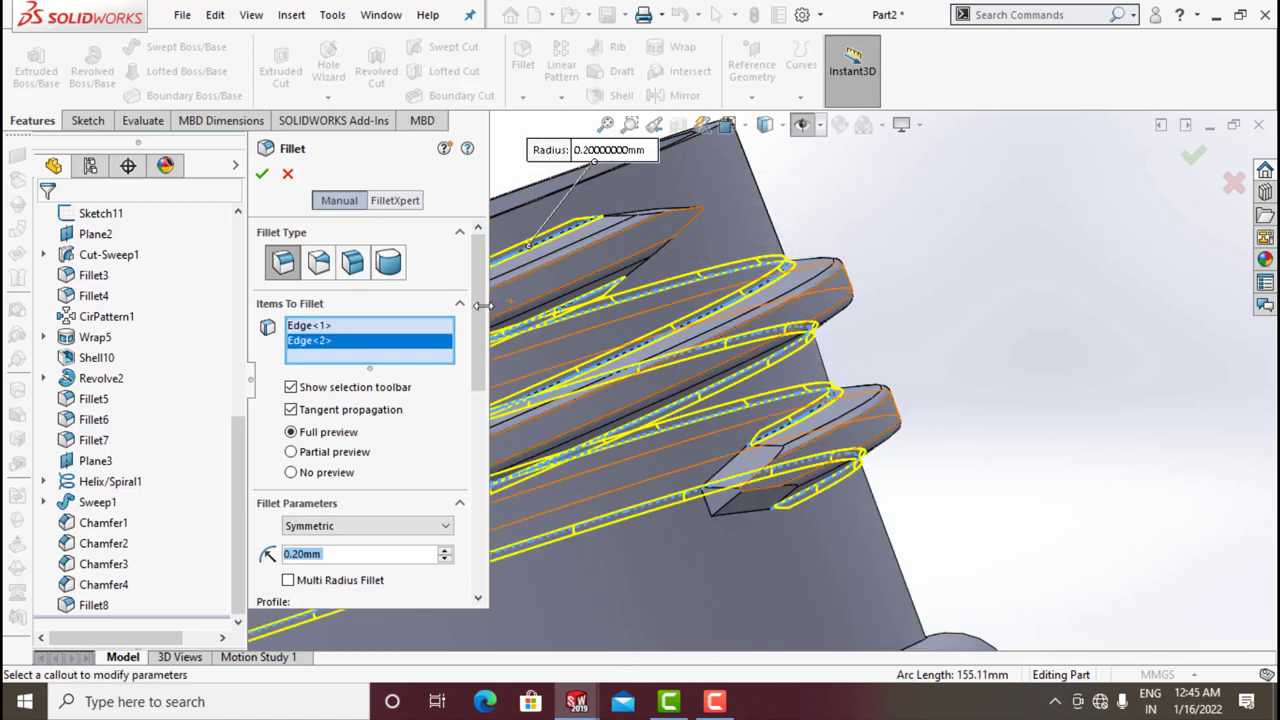
click(263, 174)
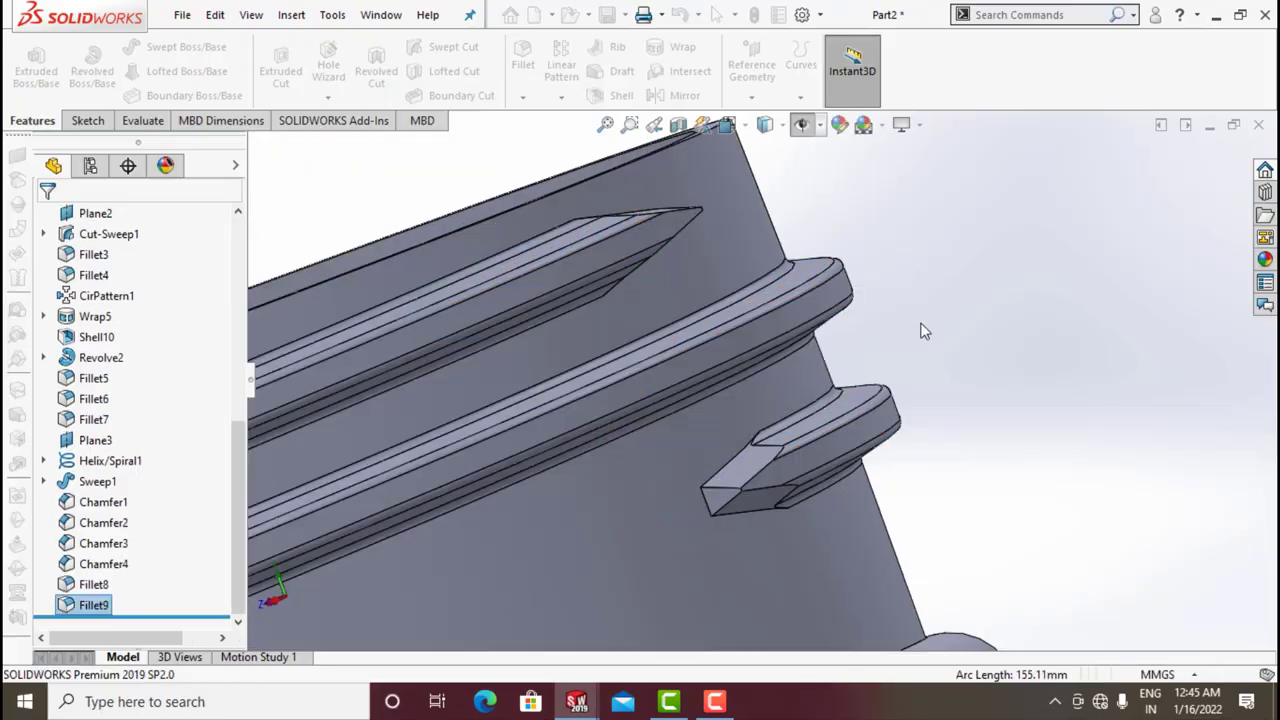